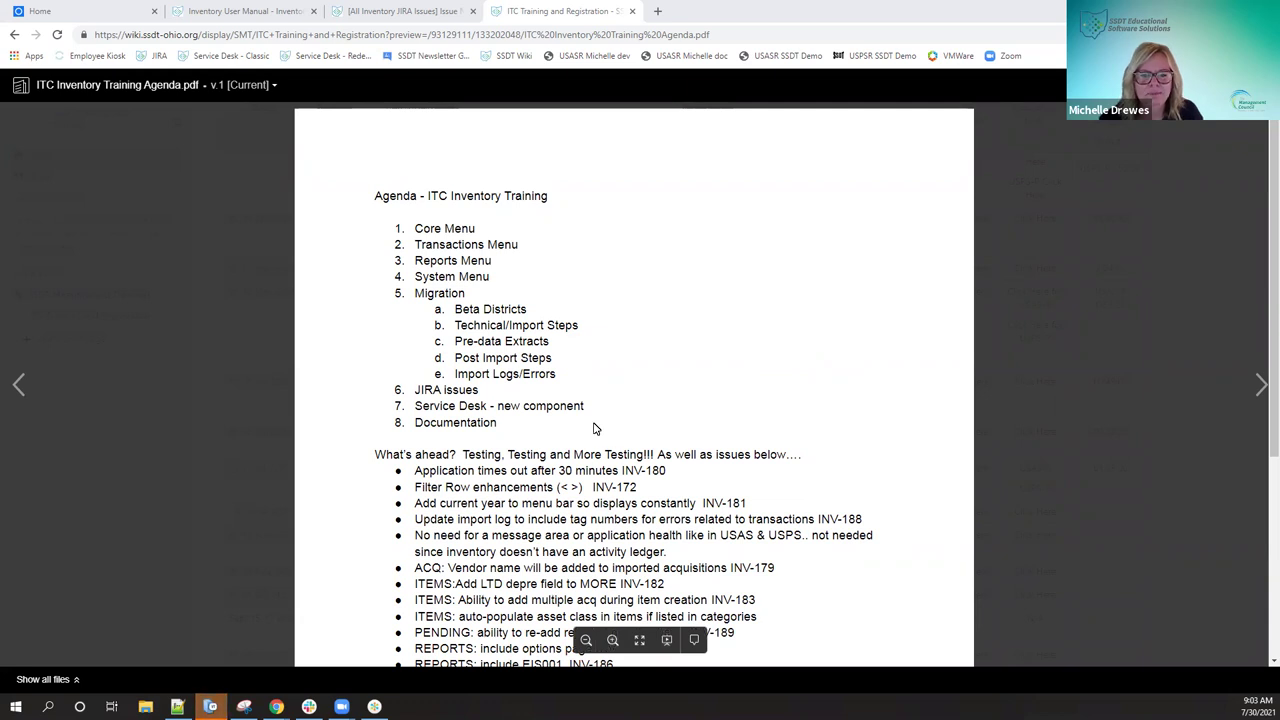
# Read the ITC inventory training agenda down to the post-production items and close its preview.
pyautogui.scroll(-4, 643, 397)
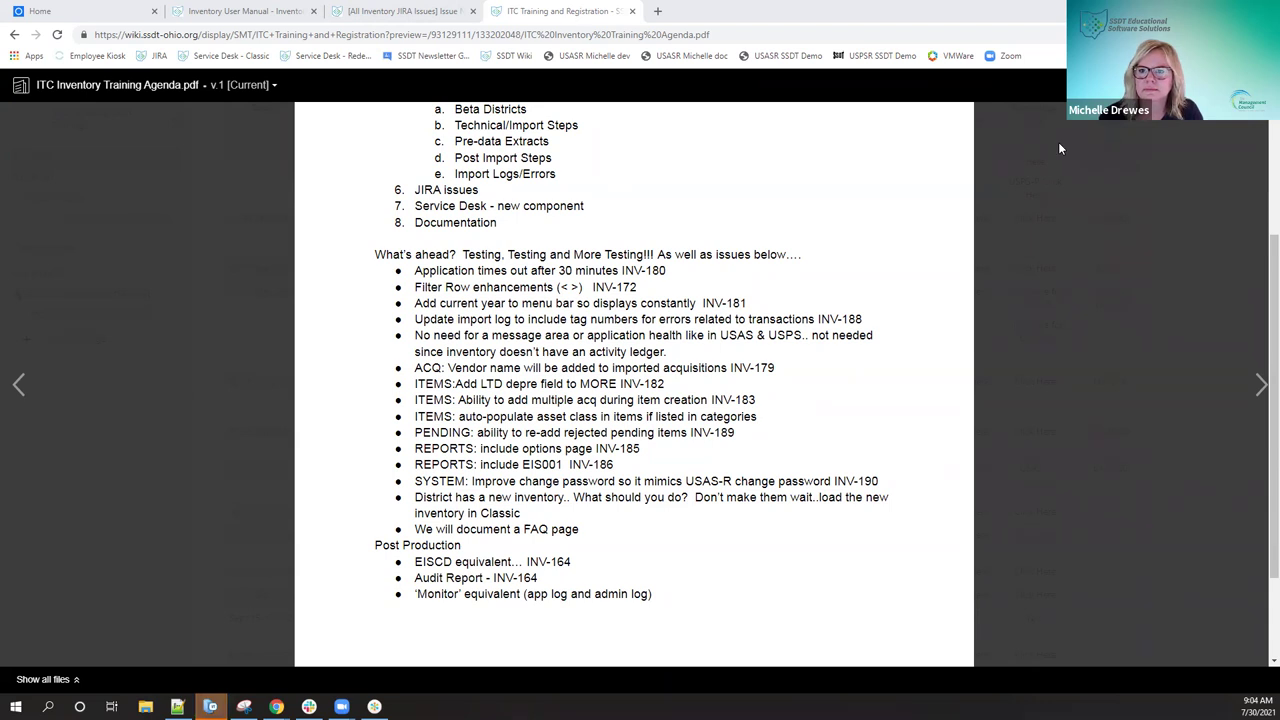
pyautogui.scroll(2, 1058, 142)
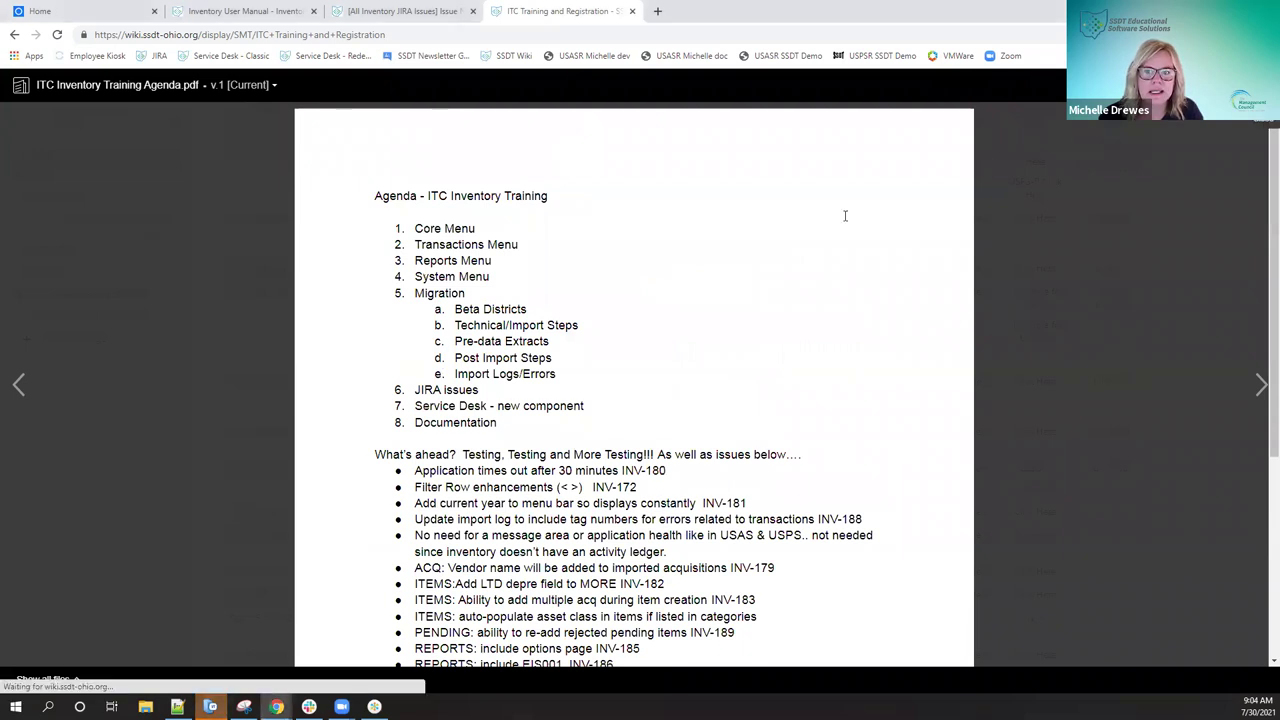
pyautogui.press('Escape')
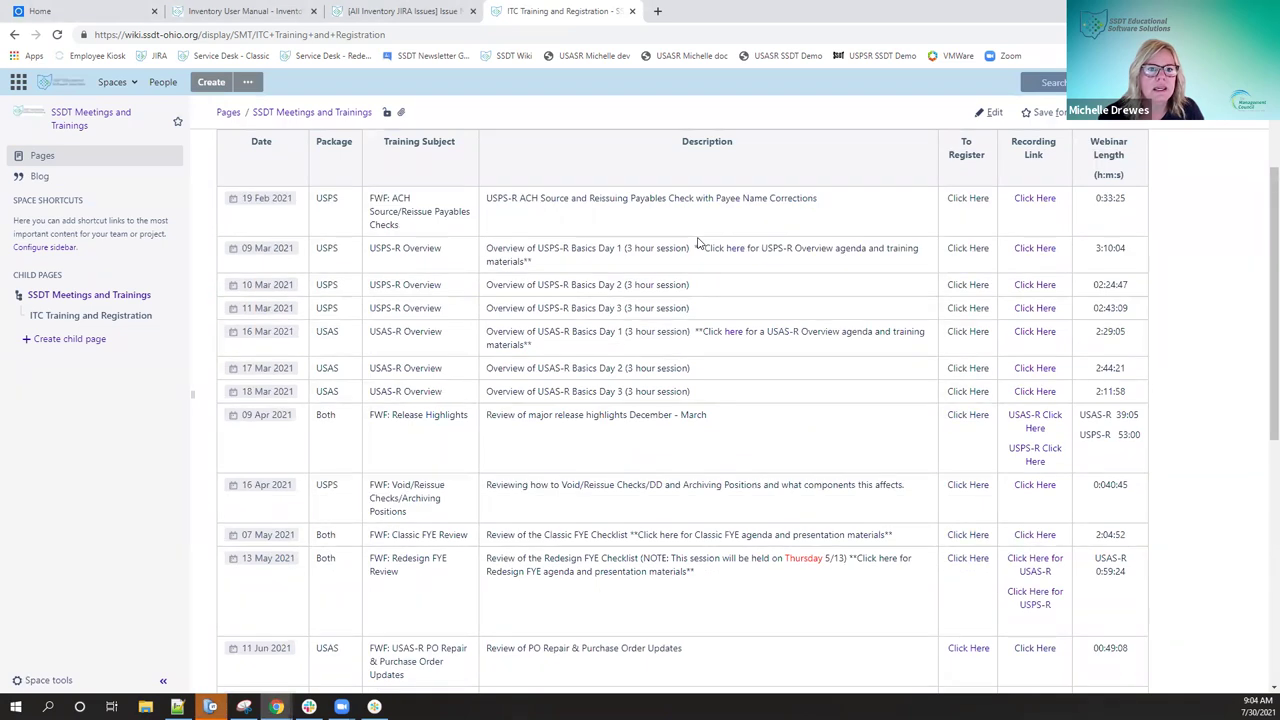
# Select the ITC Training and Registration page's web address and look through the training schedule down to the 2021 autumn sessions.
pyautogui.scroll(2, 698, 243)
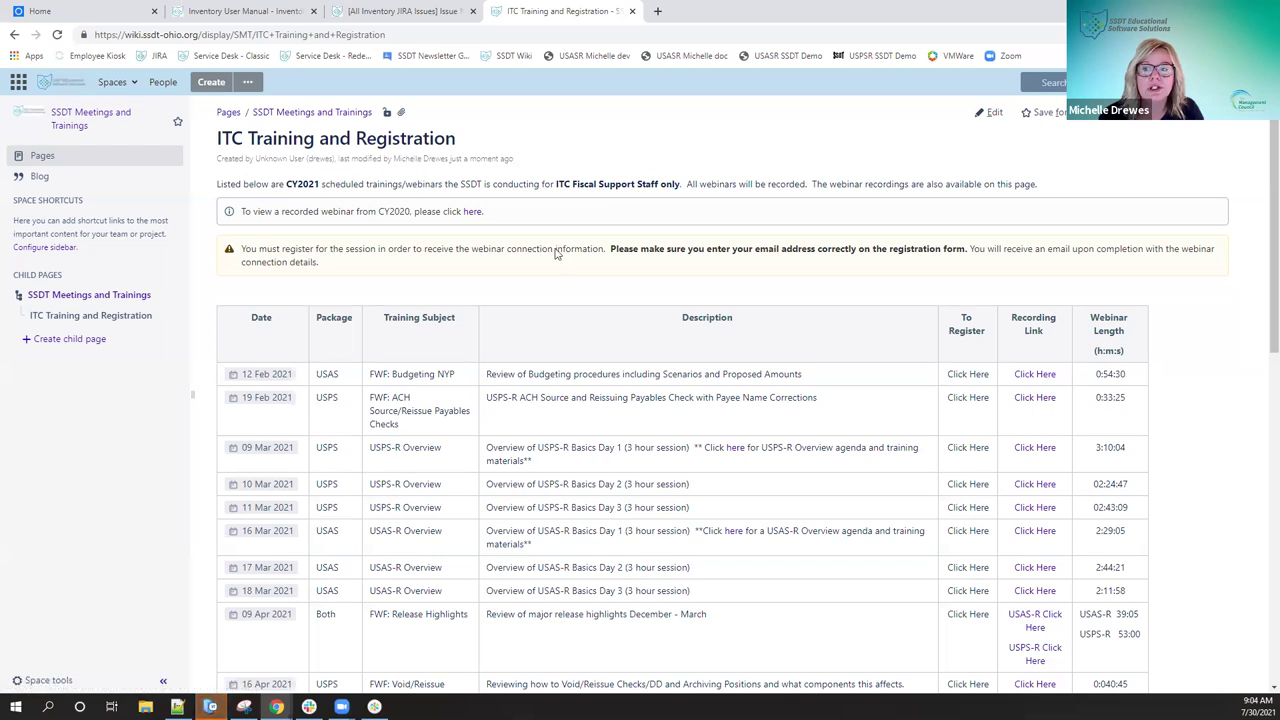
pyautogui.scroll(-1, 603, 283)
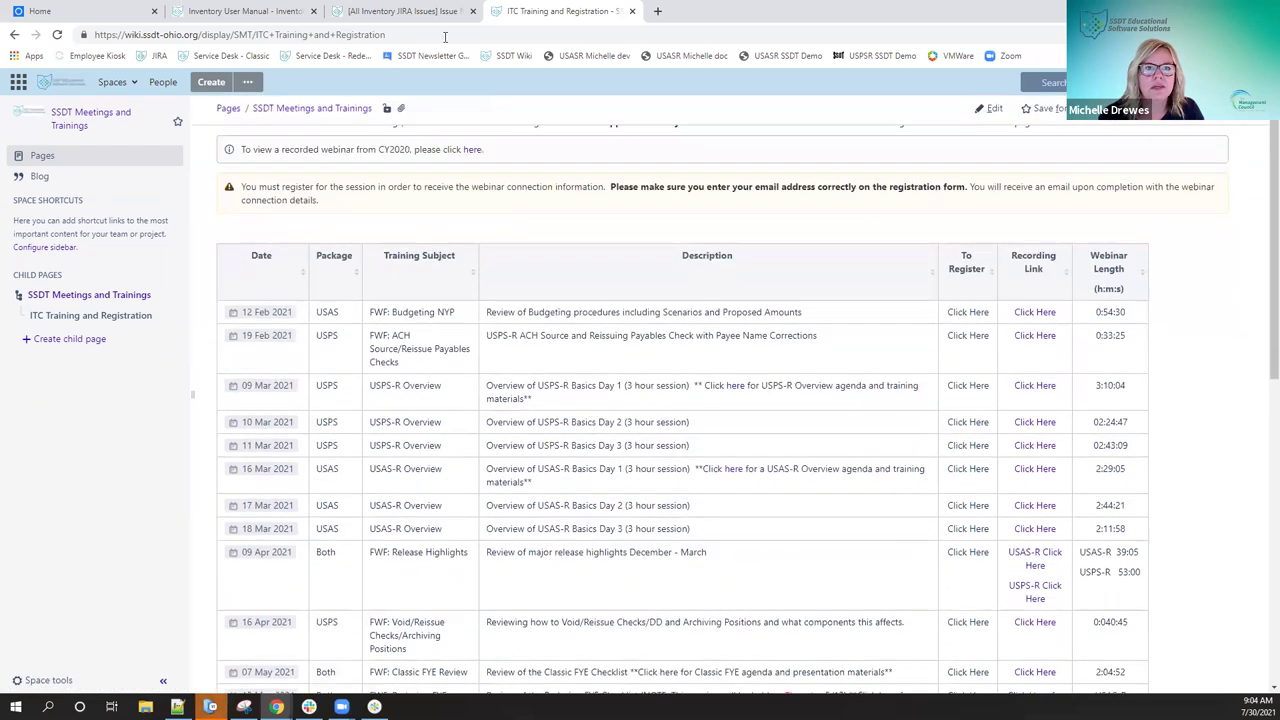
pyautogui.scroll(1, 445, 37)
pyautogui.click(409, 34)
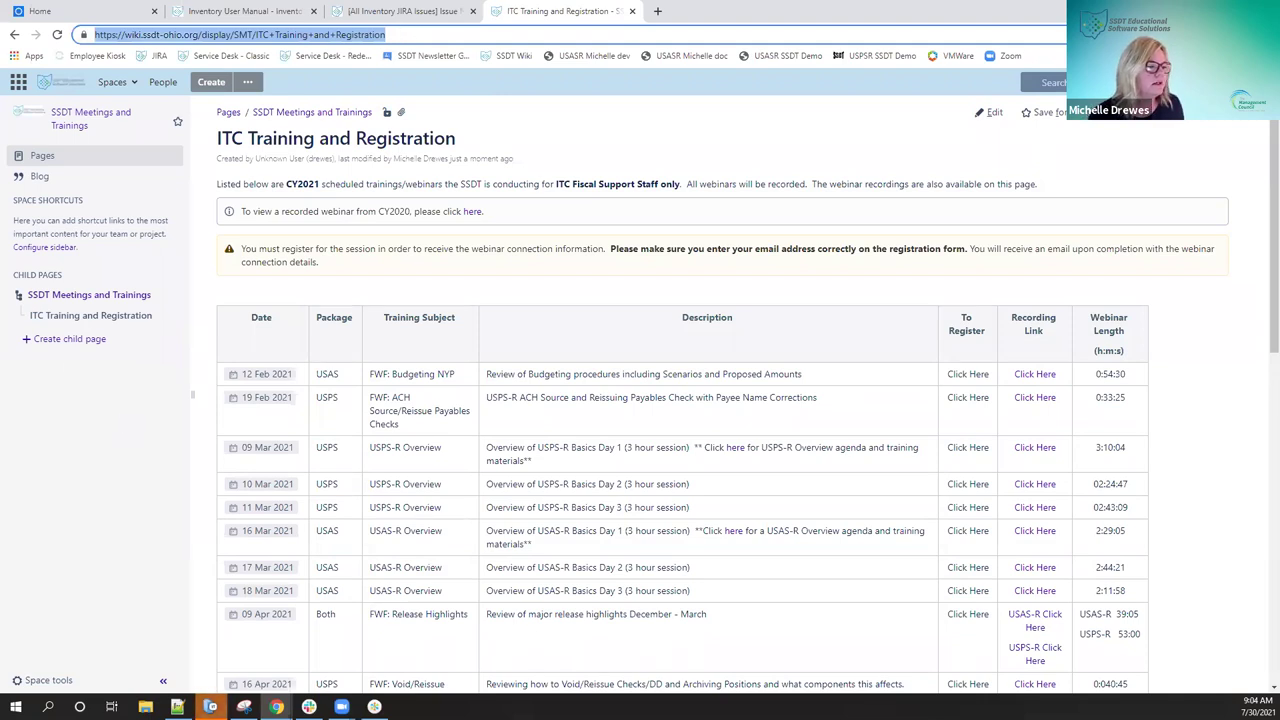
pyautogui.hotkey('alt', 'Tab')
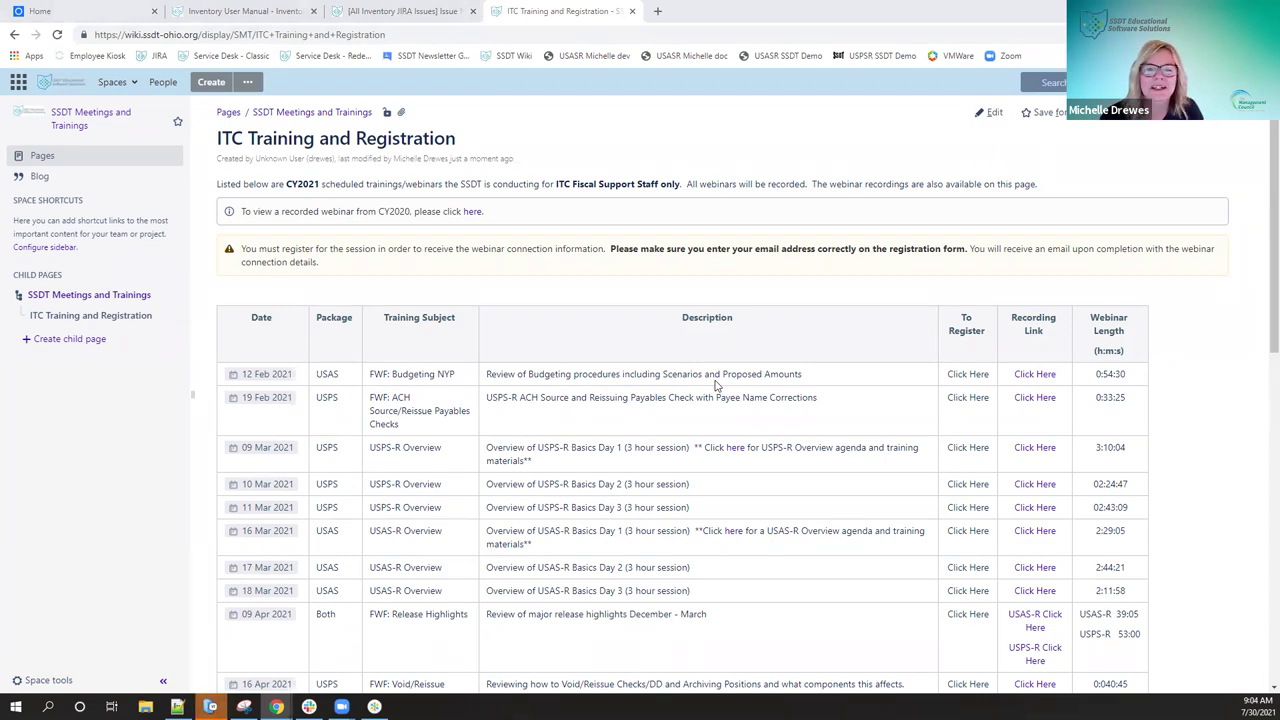
pyautogui.scroll(-2, 716, 385)
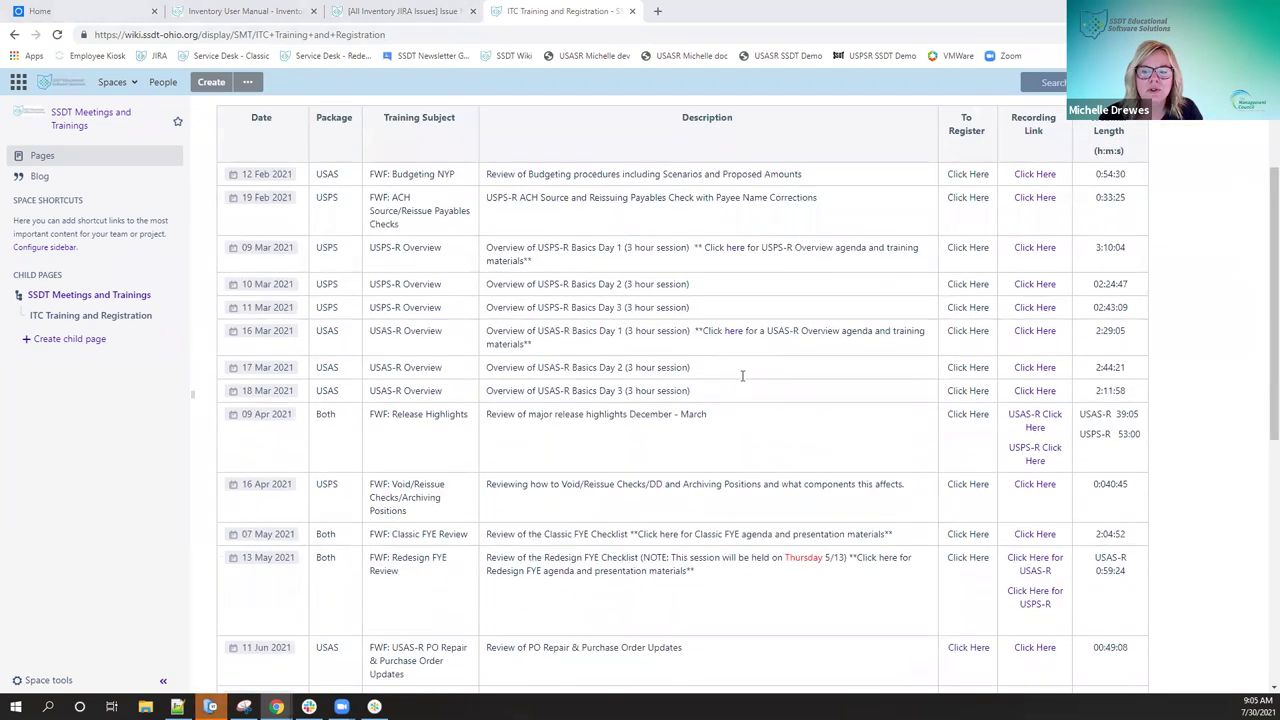
pyautogui.scroll(-3, 742, 375)
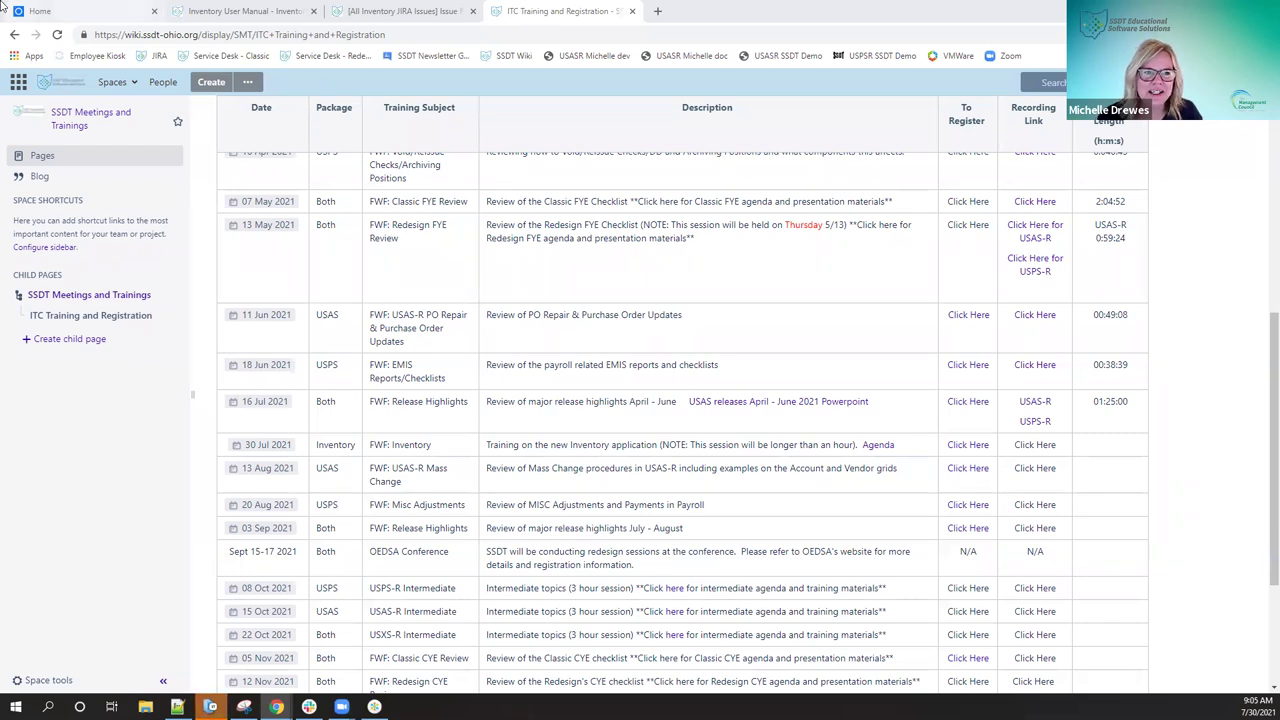
# Switch to the Inventory application and open the inventory configuration.
pyautogui.click(80, 20)
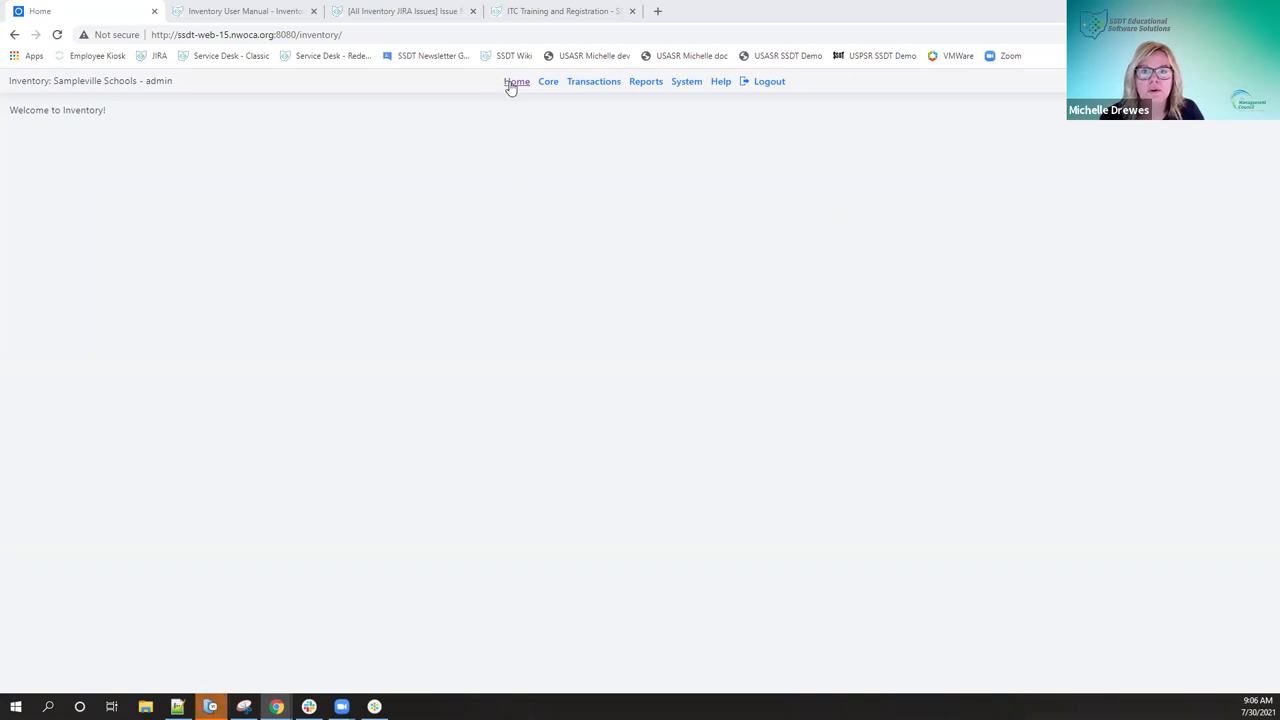
pyautogui.click(545, 84)
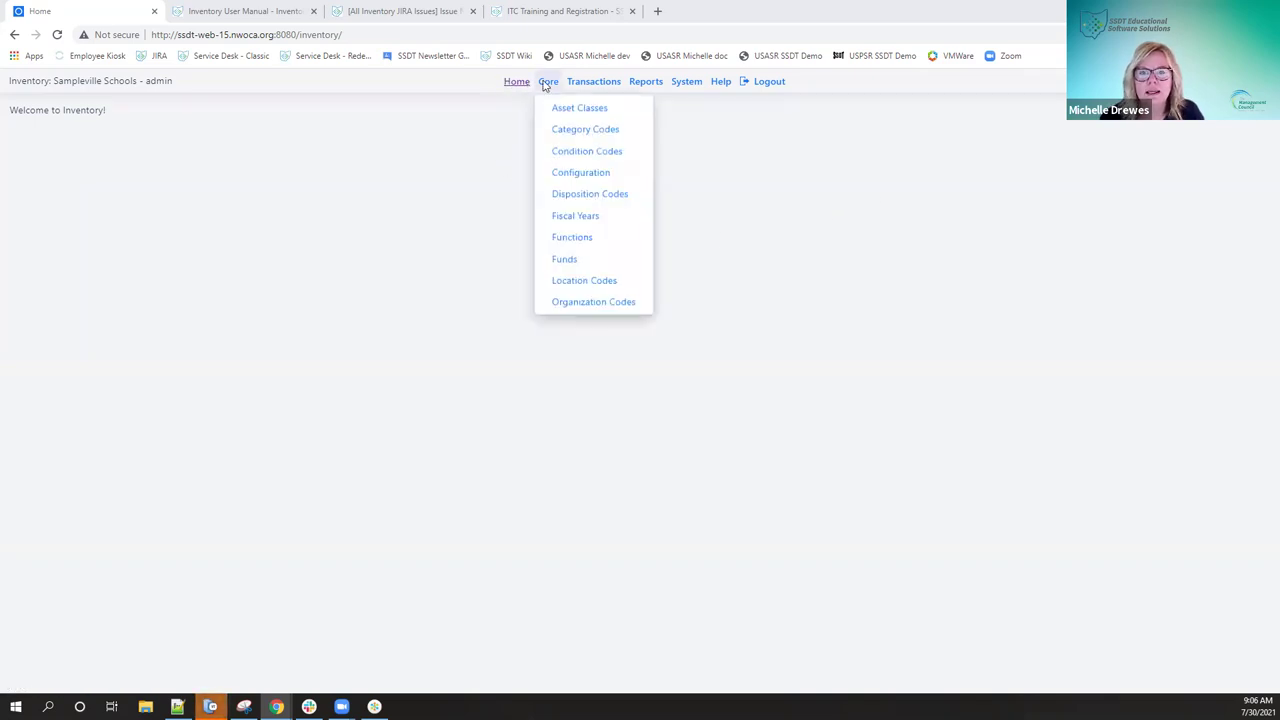
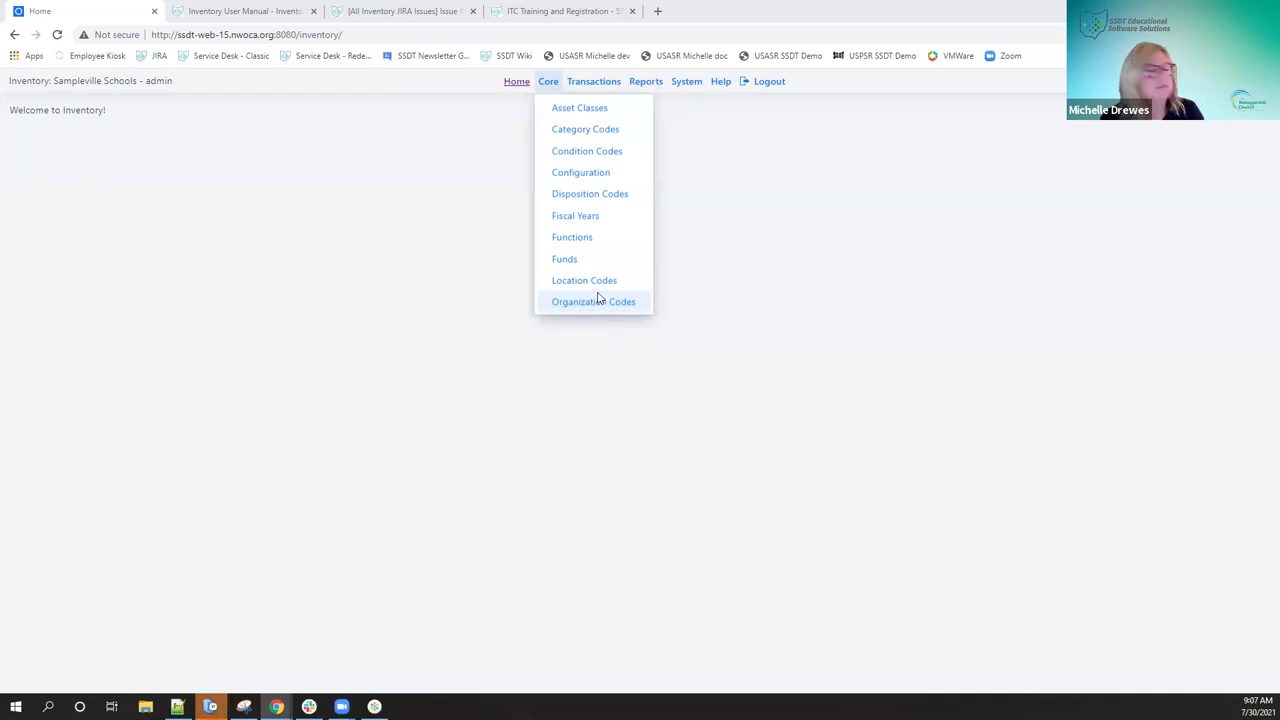
pyautogui.click(584, 174)
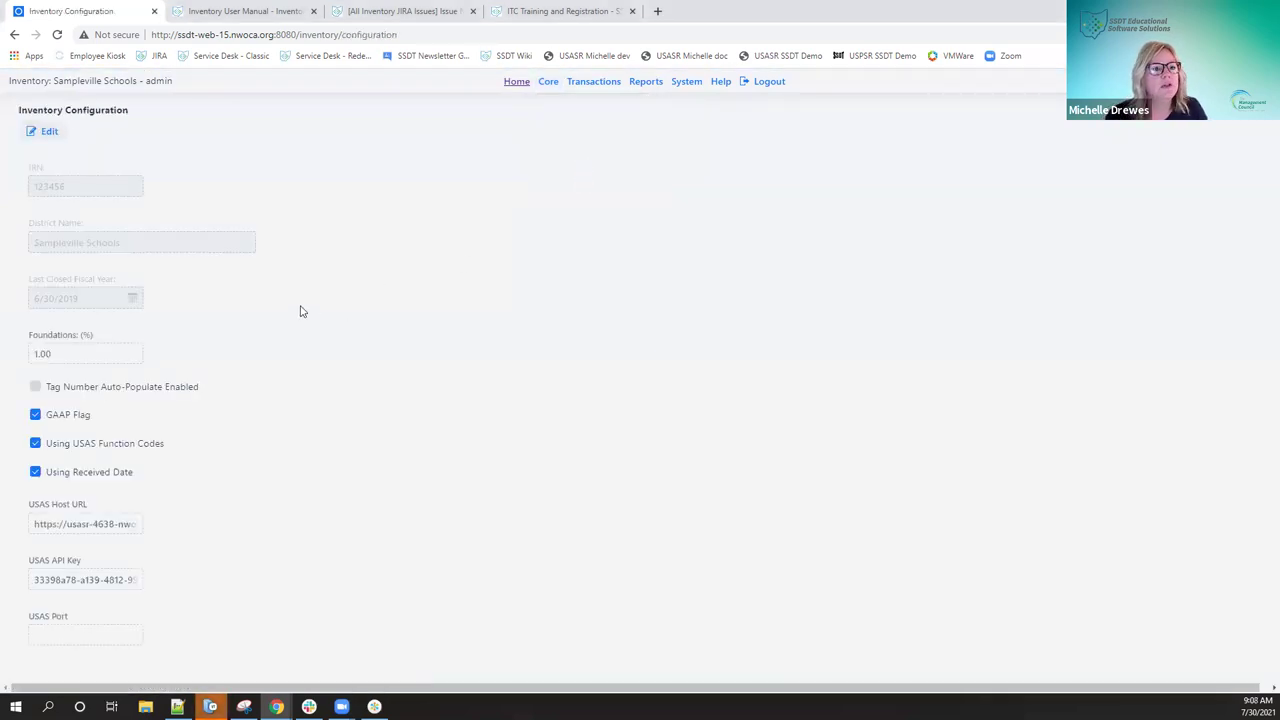
# Enable Tag Number Auto-Populate in the inventory configuration, disable it again and save the configuration.
pyautogui.click(48, 134)
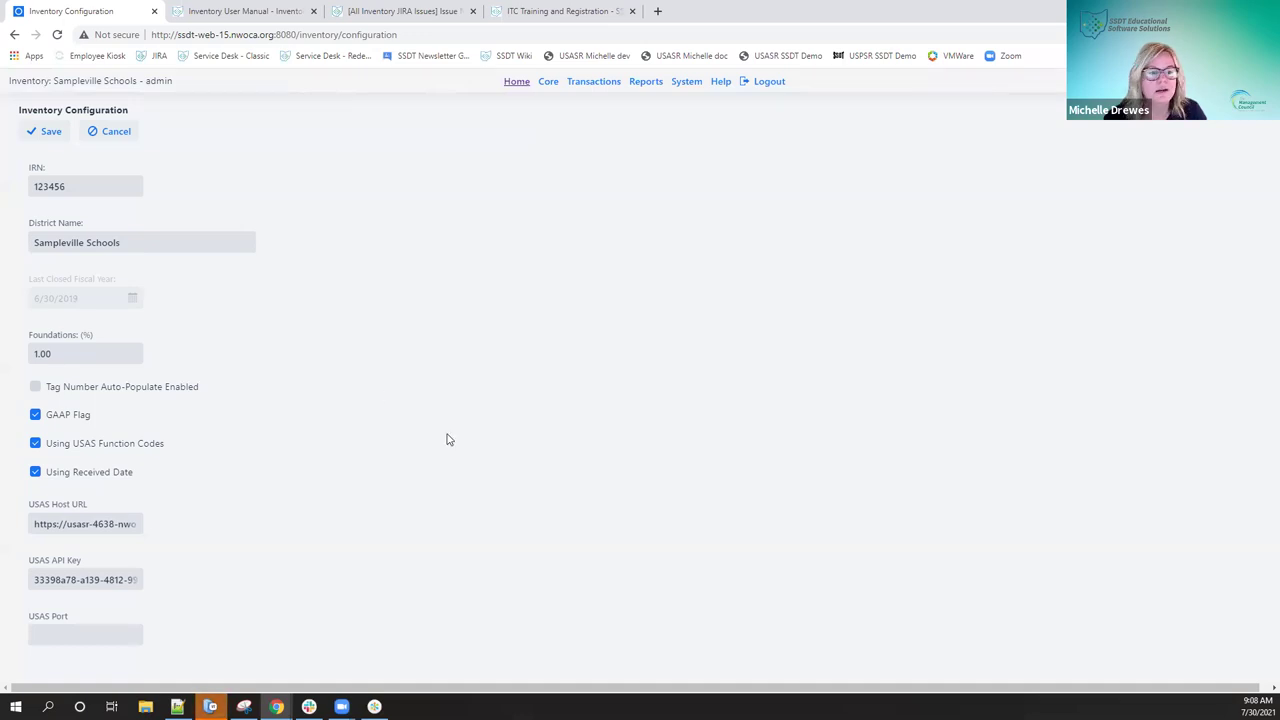
pyautogui.moveTo(110, 343)
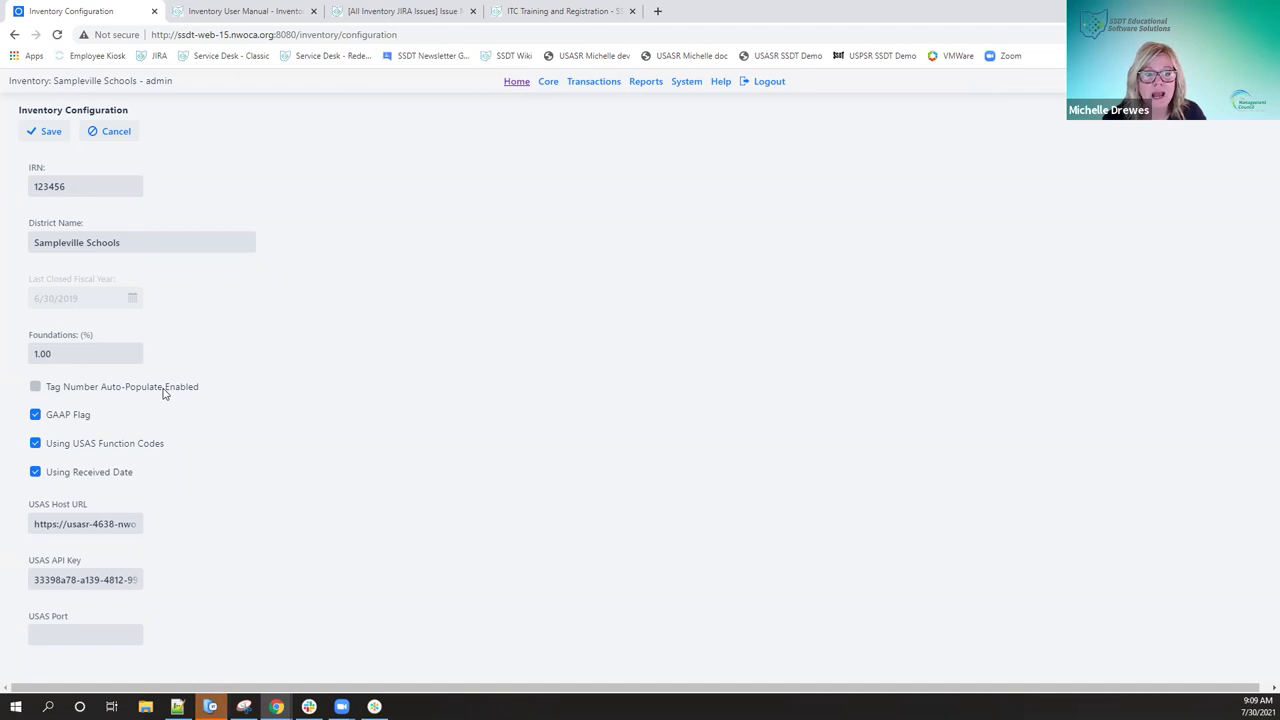
pyautogui.click(36, 388)
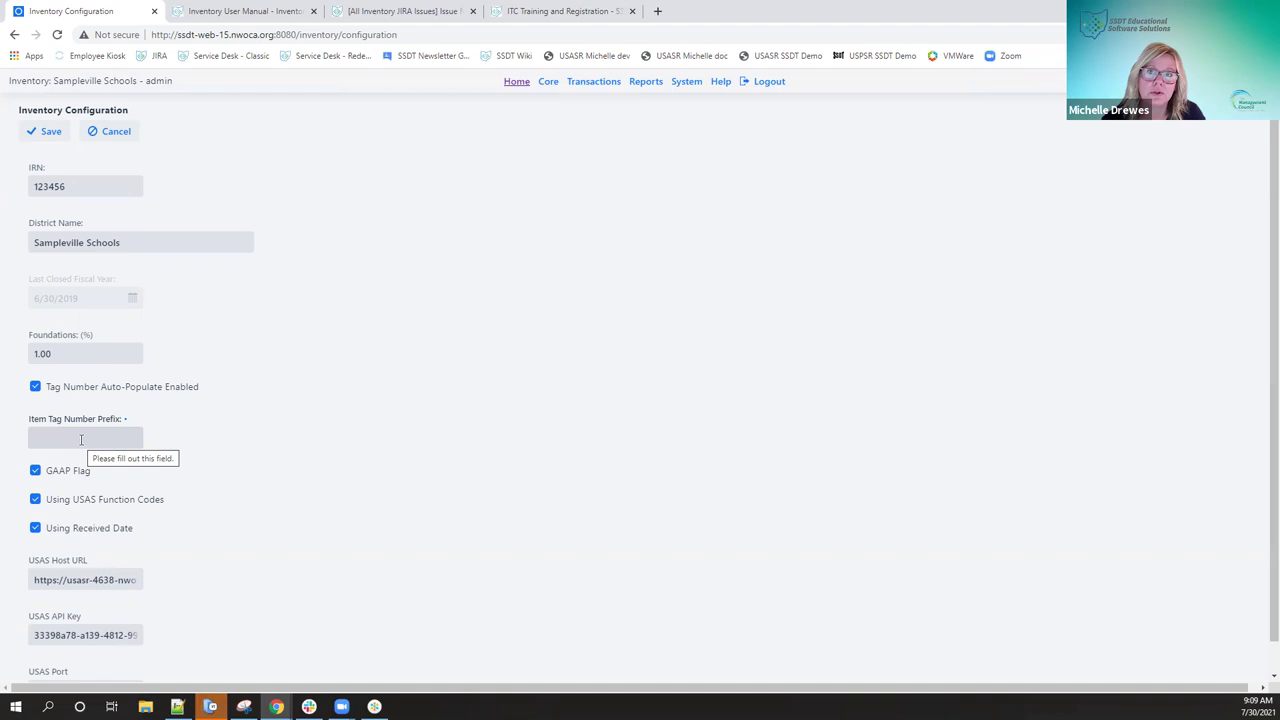
pyautogui.click(35, 389)
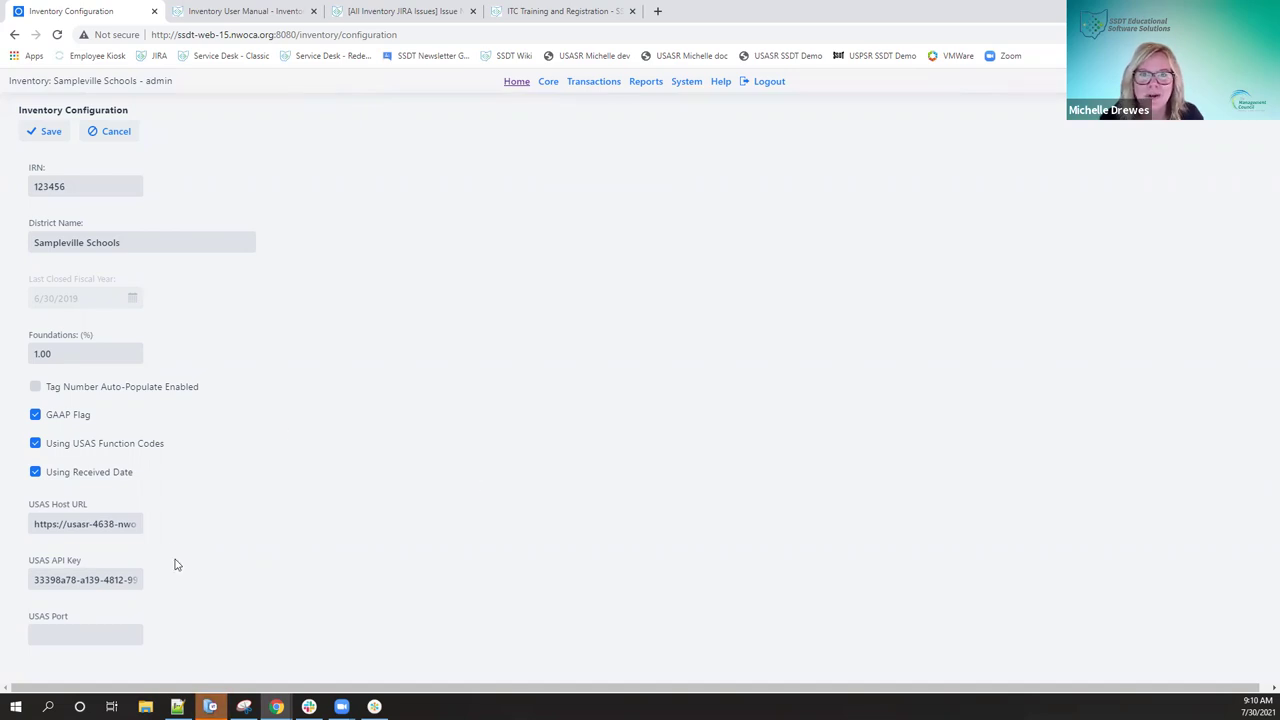
pyautogui.click(50, 131)
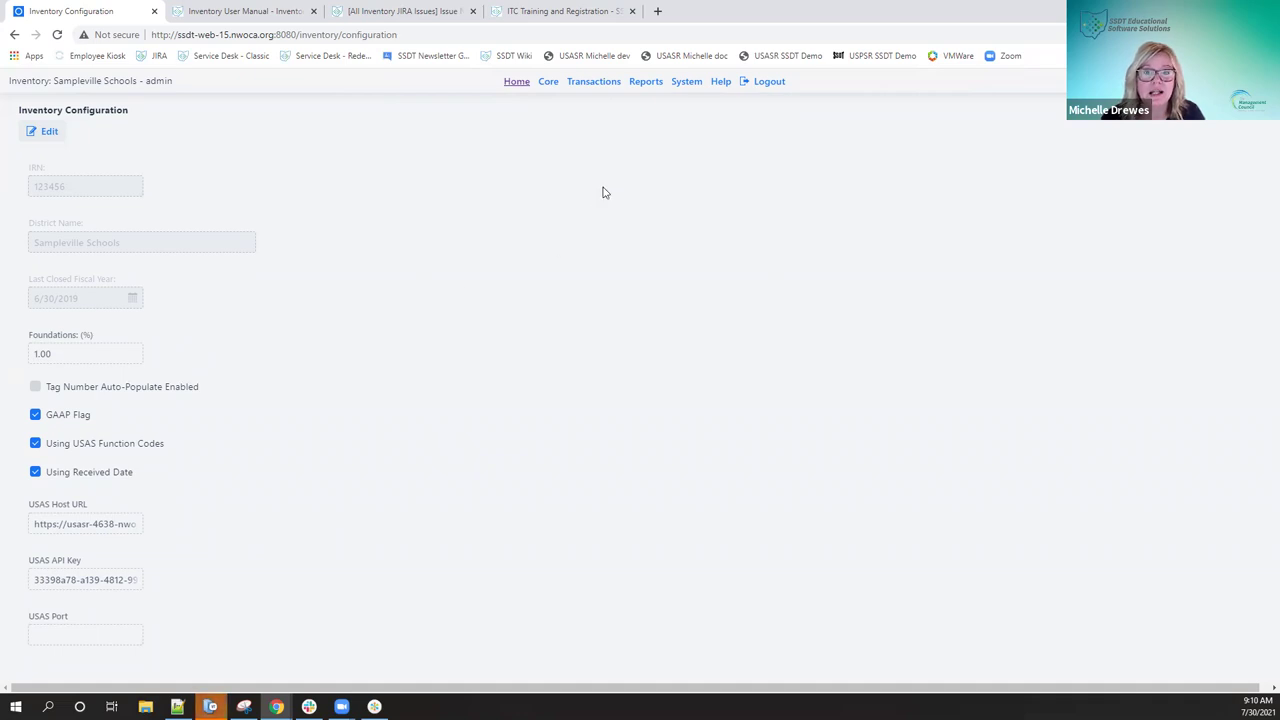
# Open the fiscal years list and look at the available System functions.
pyautogui.moveTo(549, 88)
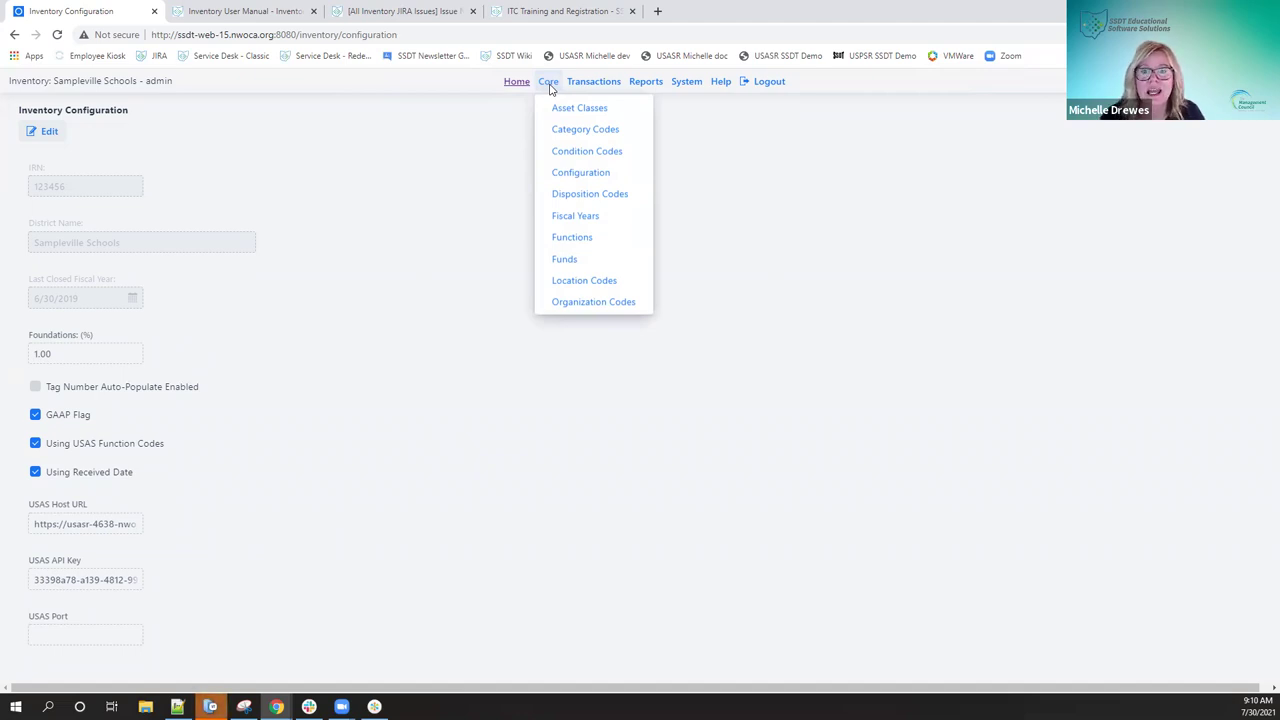
pyautogui.click(585, 223)
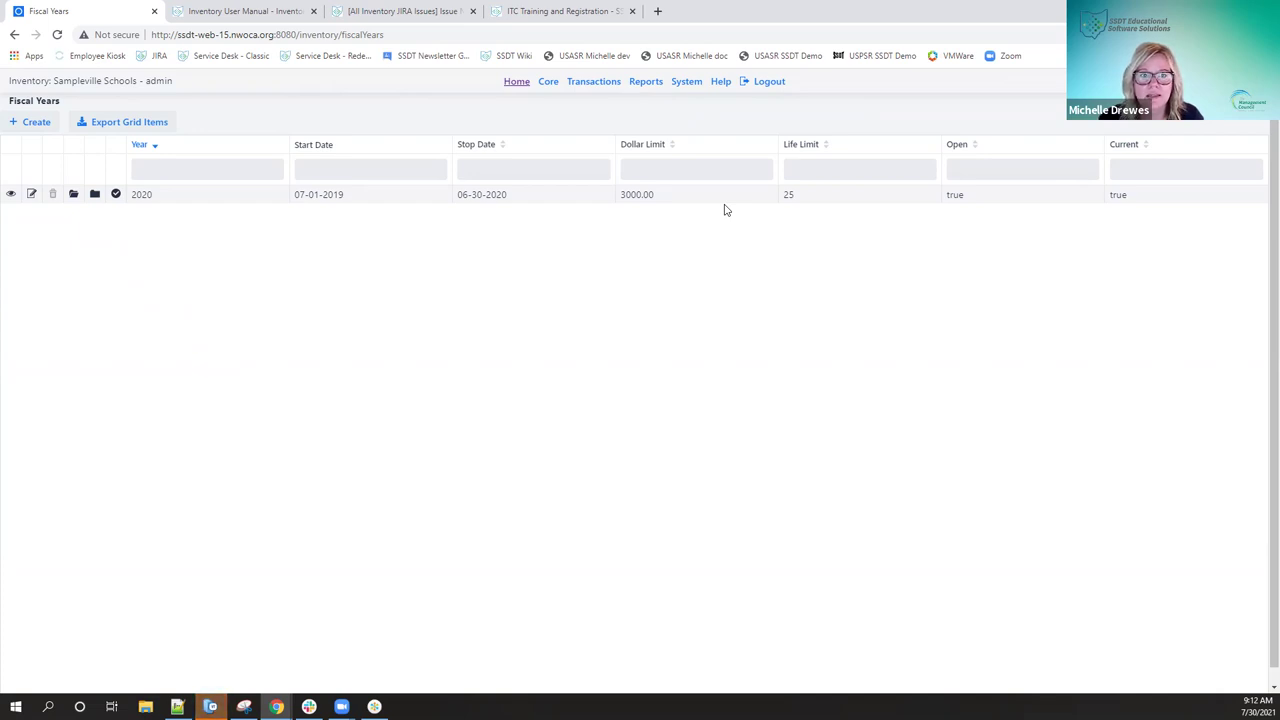
pyautogui.click(687, 82)
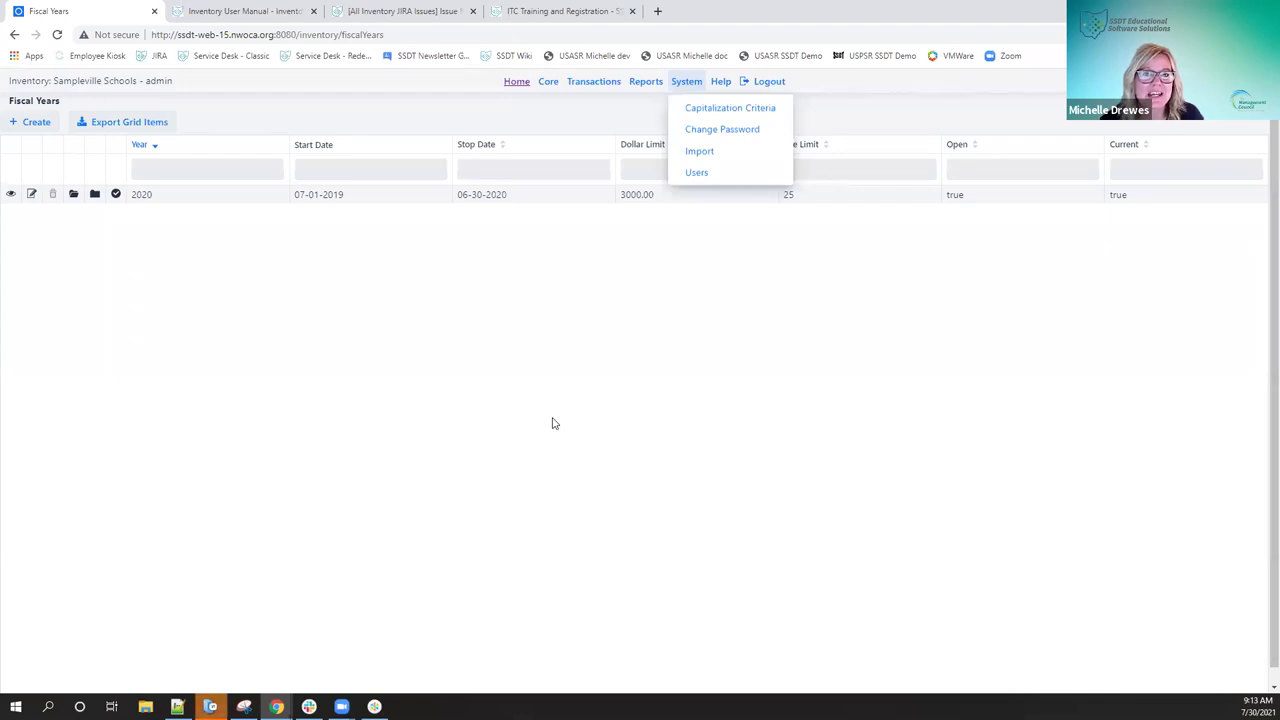
# Open the category codes and inspect the AGRI record in view and edit mode, closing it without changes.
pyautogui.moveTo(555, 88)
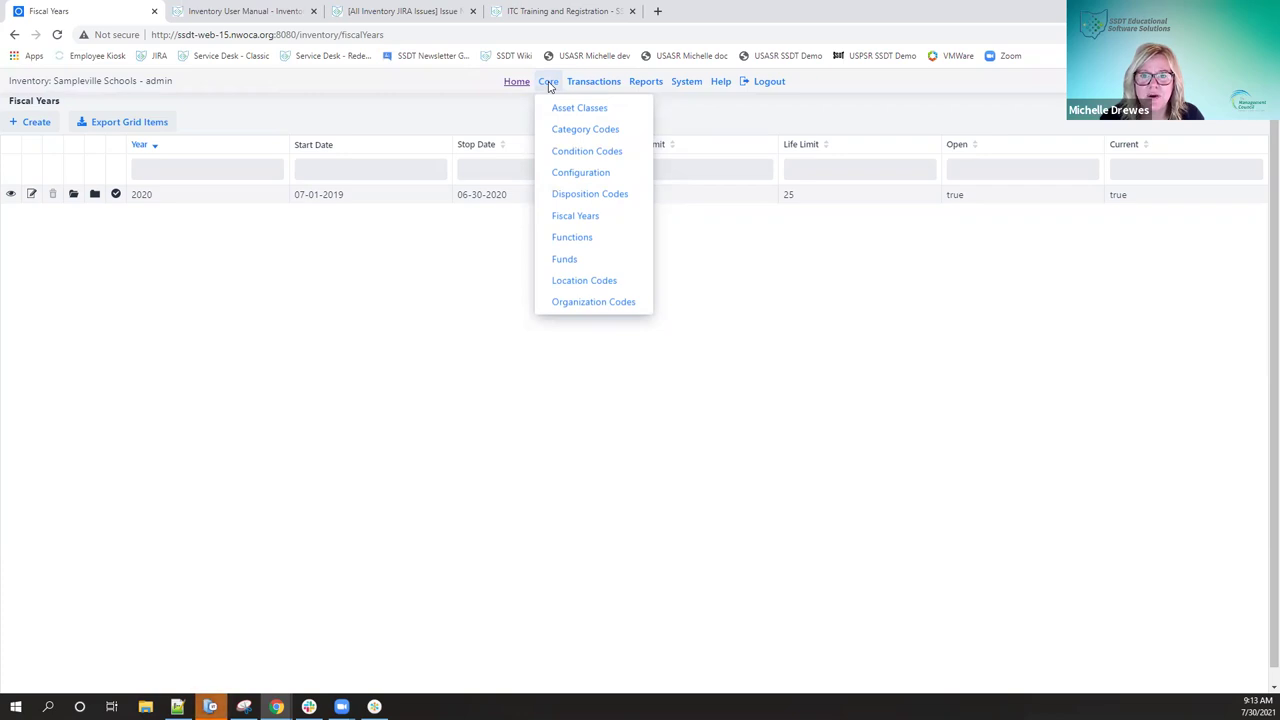
pyautogui.click(573, 131)
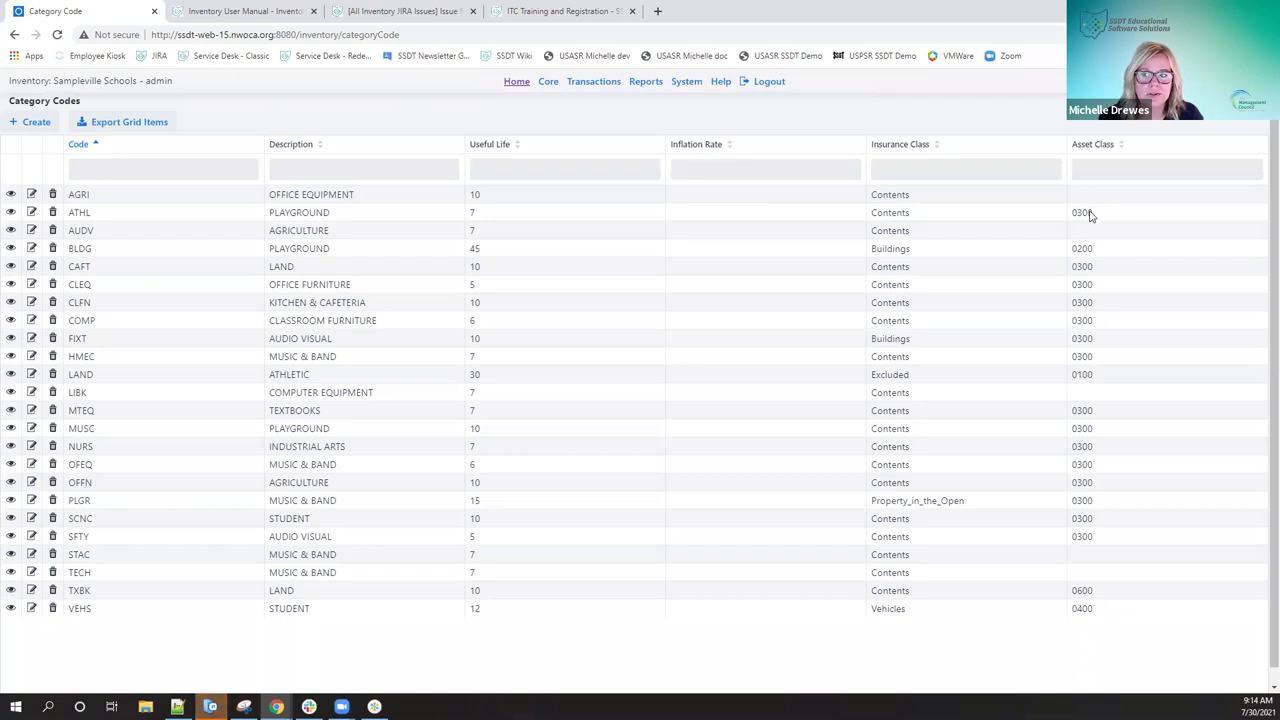
pyautogui.click(11, 195)
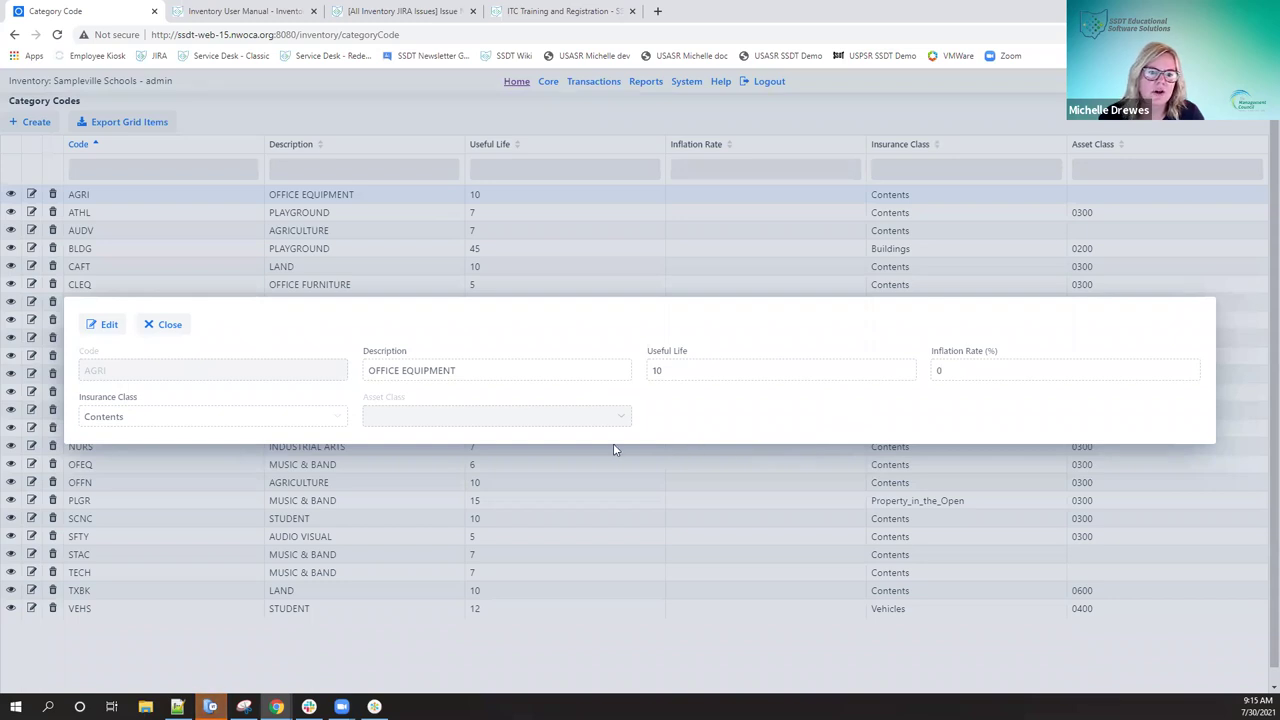
pyautogui.click(107, 325)
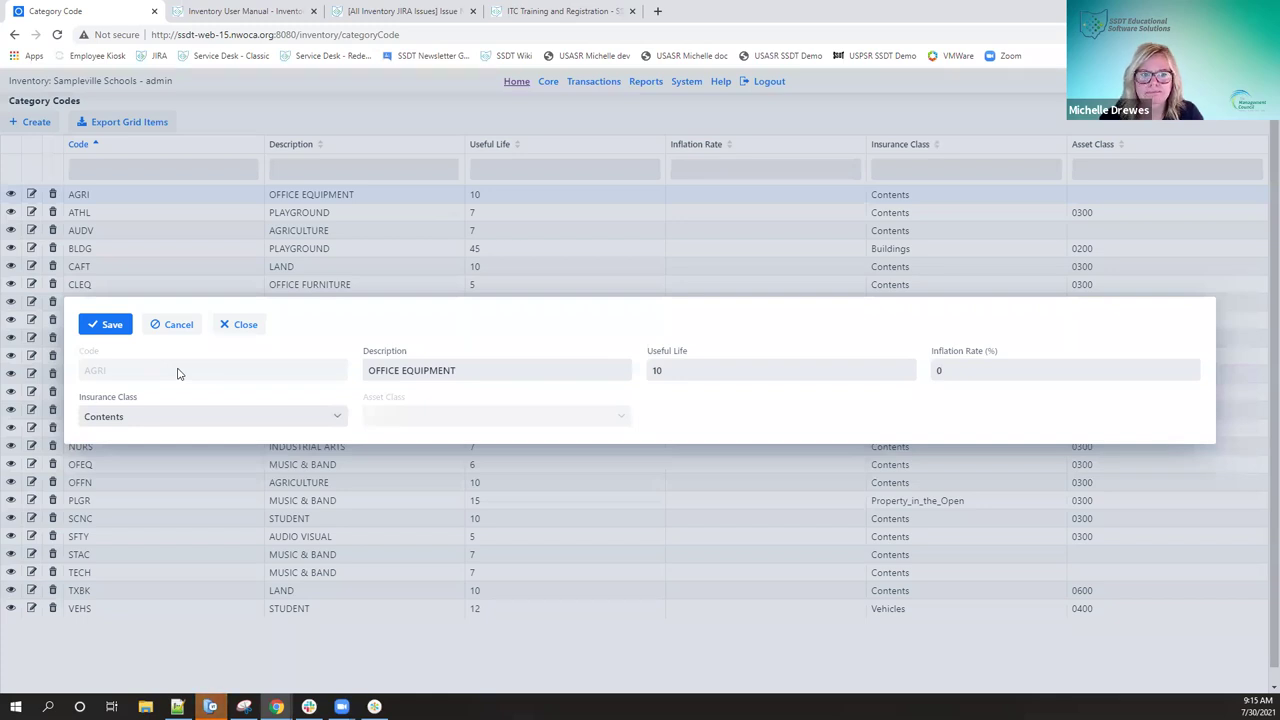
pyautogui.click(156, 327)
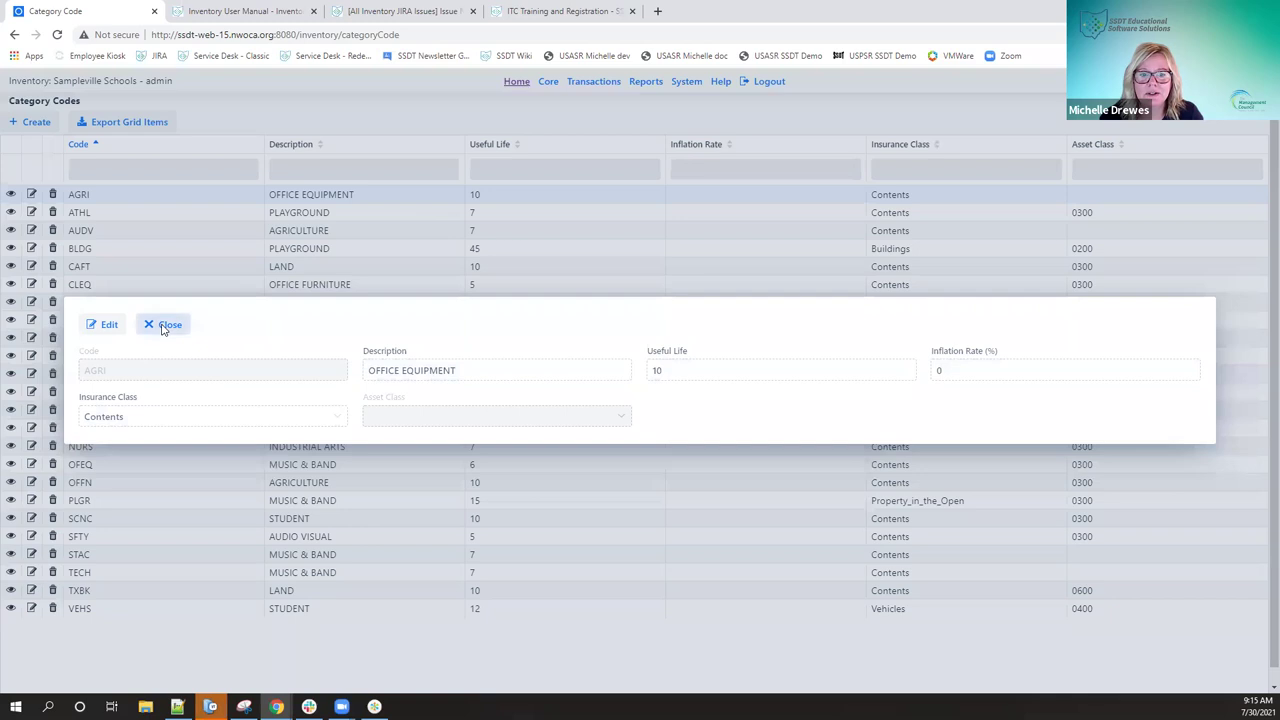
pyautogui.click(164, 327)
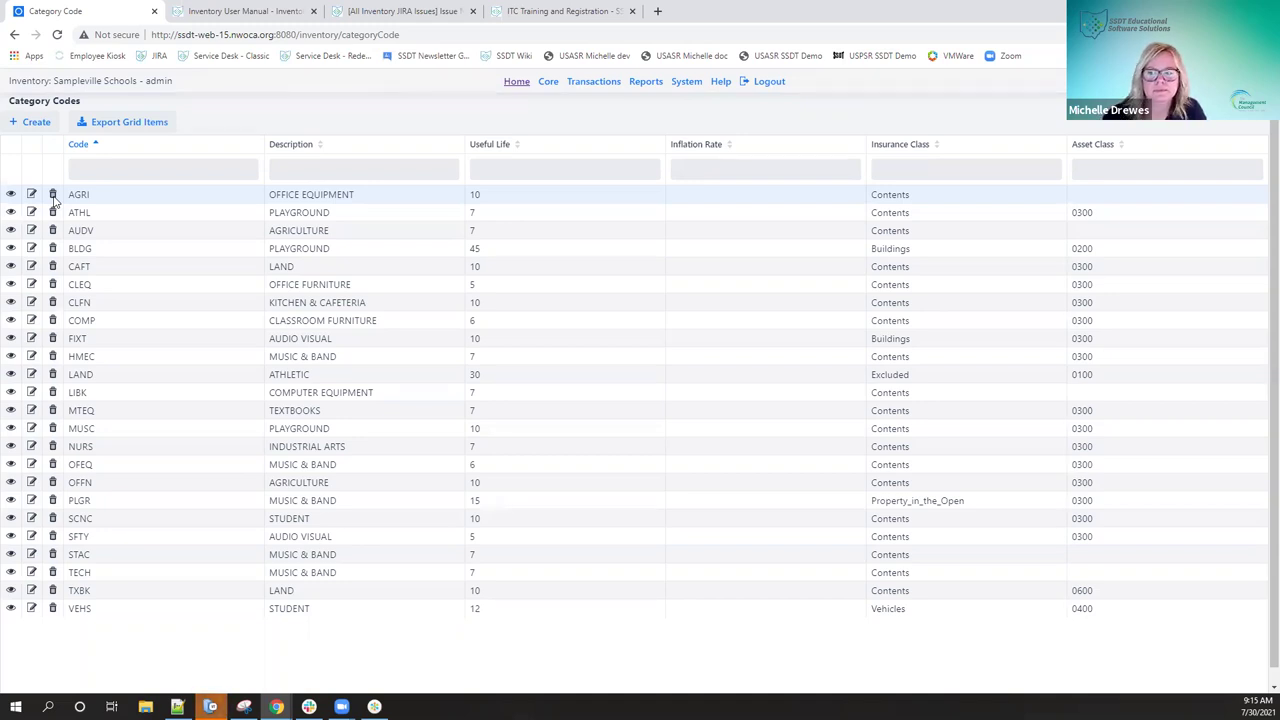
# Open the location codes and move the Category column in front of the Number column.
pyautogui.click(548, 84)
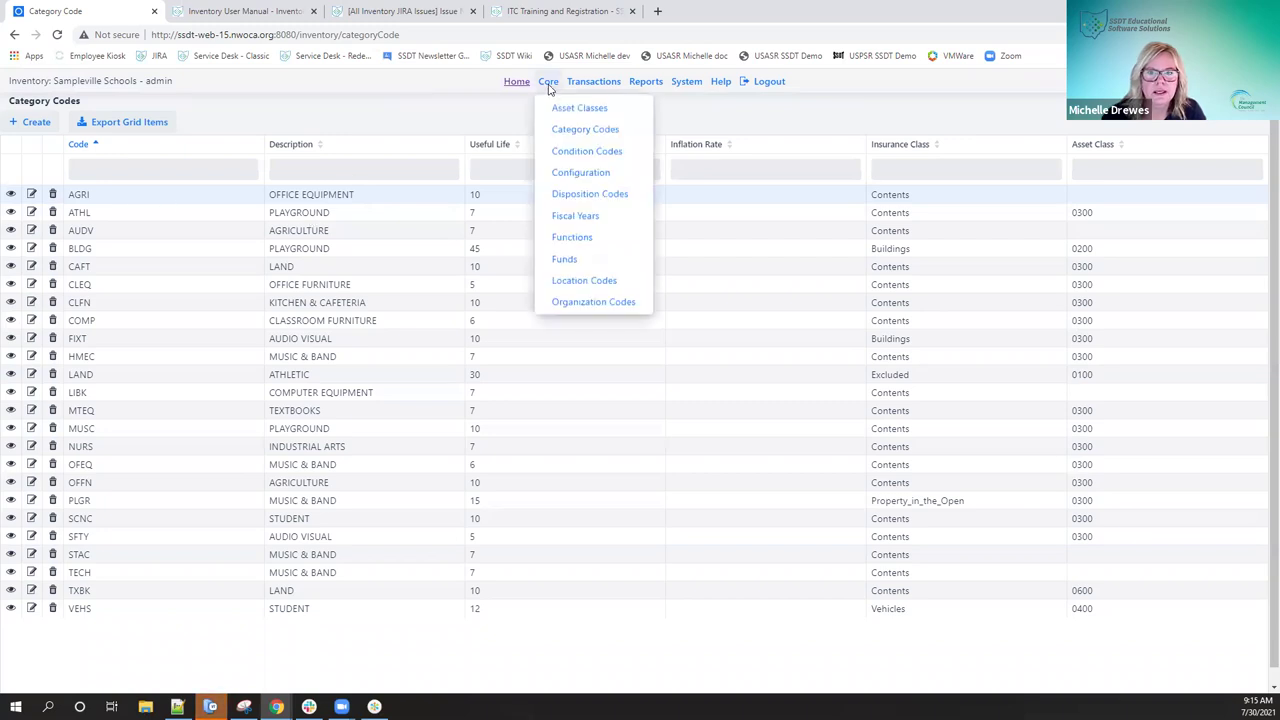
pyautogui.click(565, 284)
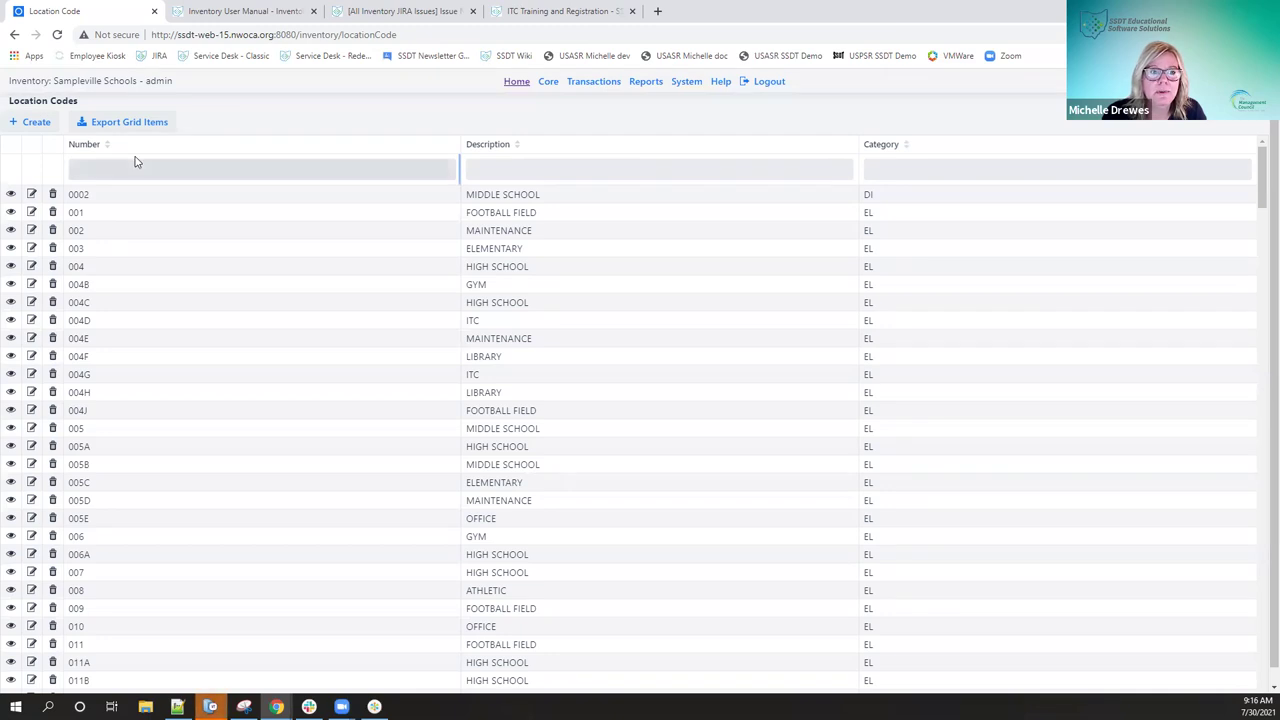
pyautogui.moveTo(877, 146); pyautogui.dragTo(245, 158)
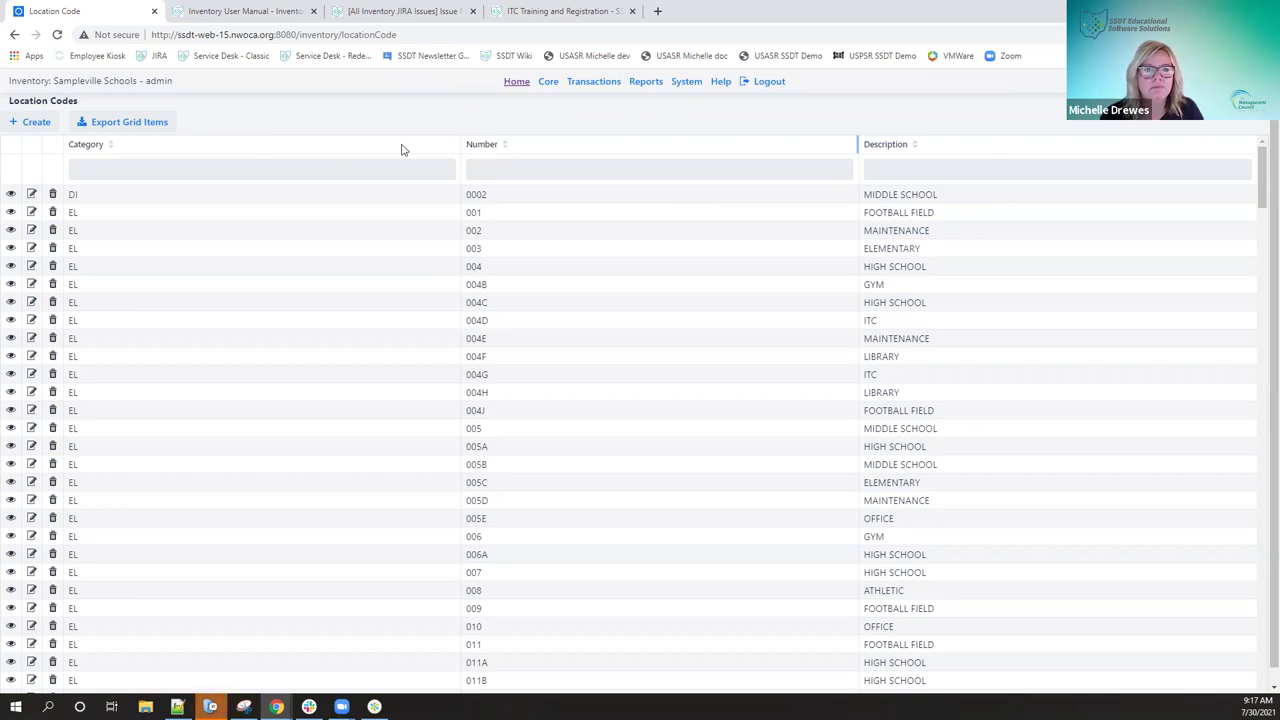
# Filter the location codes to category el and check the file types offered for exporting the grid, cancelling the export.
pyautogui.click(306, 169)
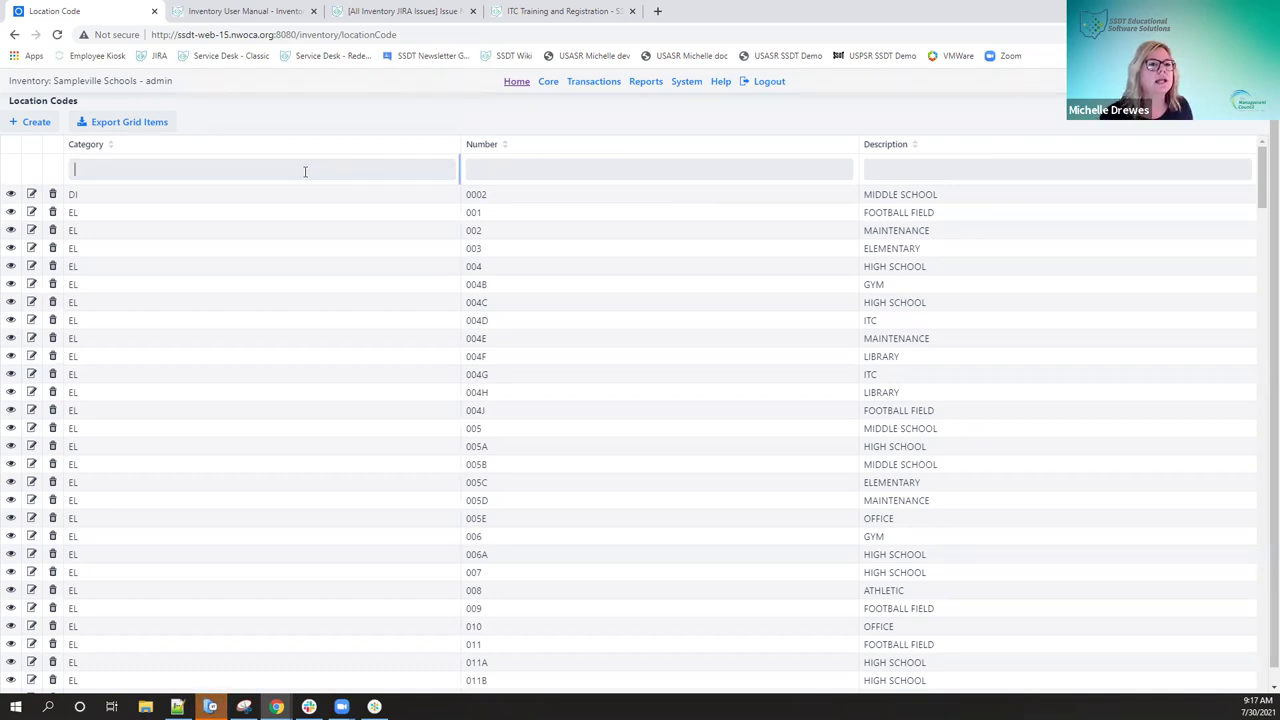
pyautogui.write('el')
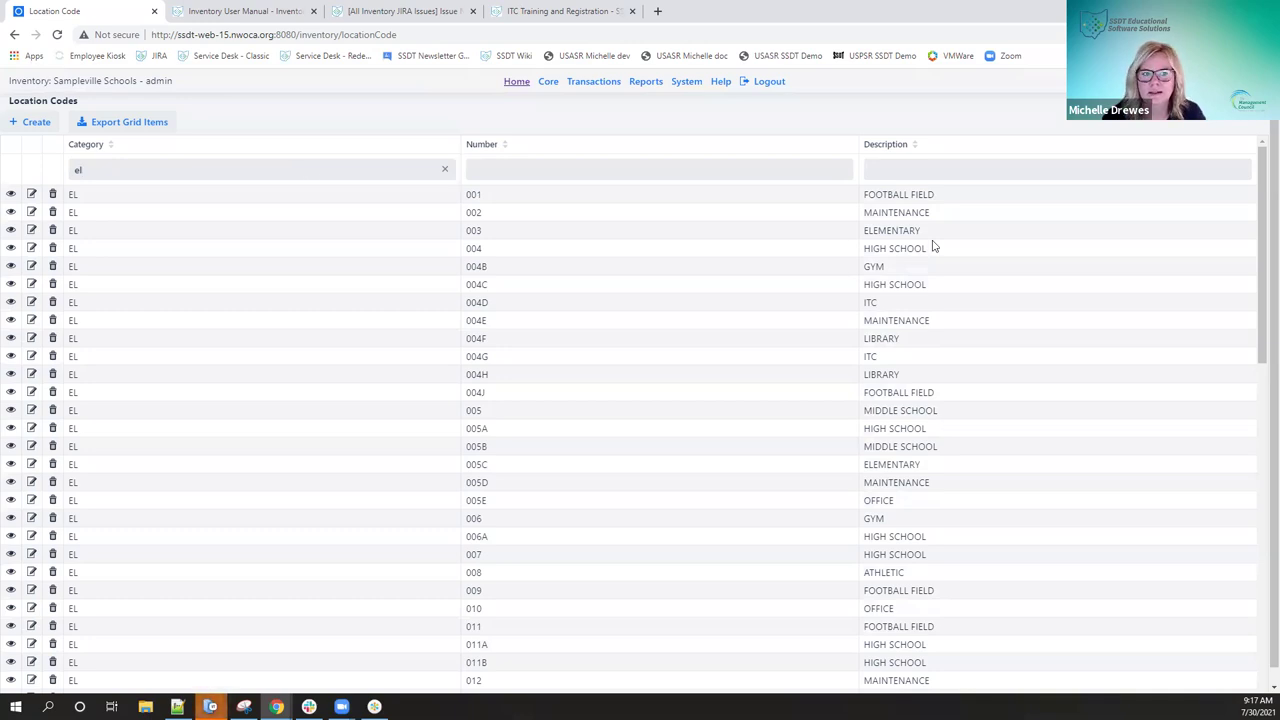
pyautogui.click(128, 122)
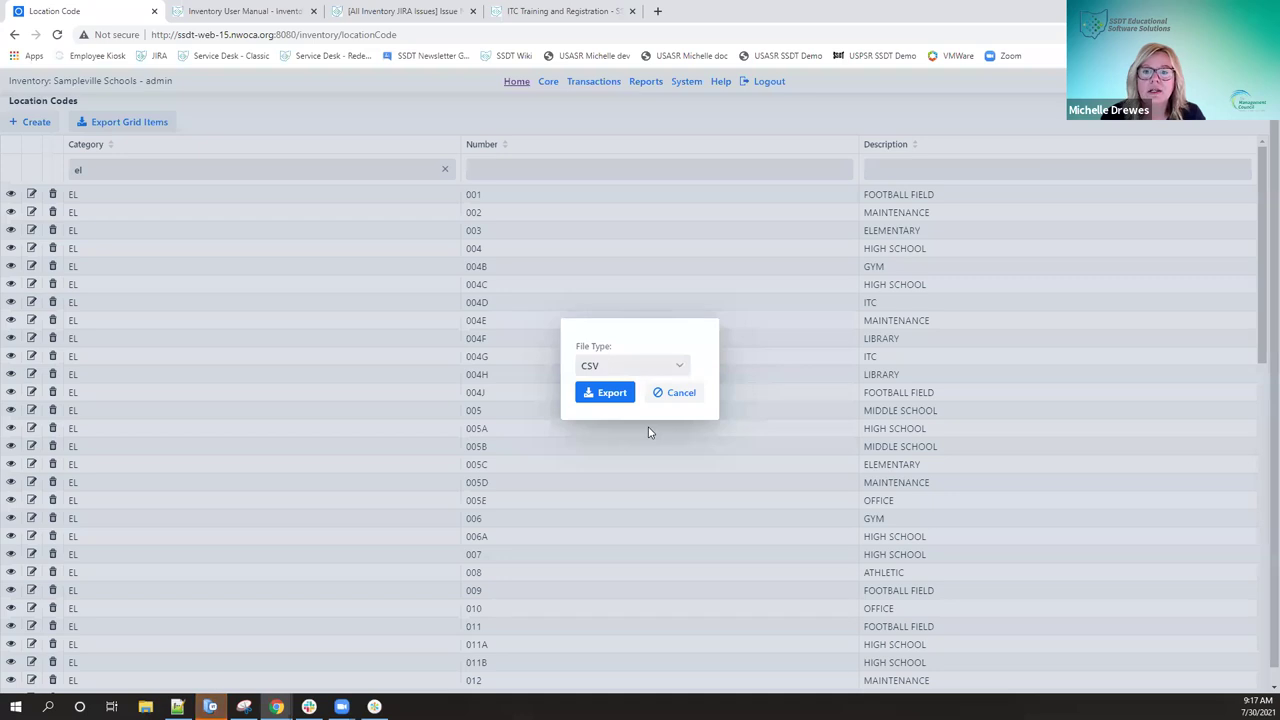
pyautogui.click(678, 366)
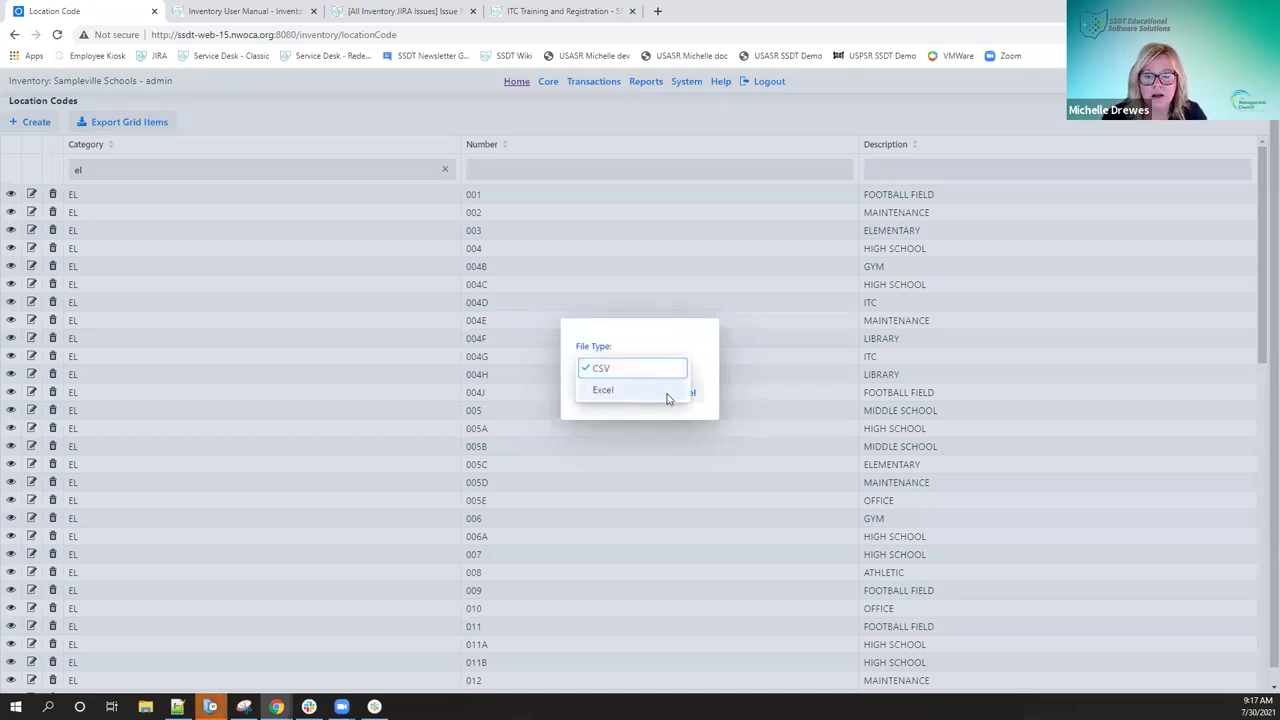
pyautogui.click(667, 335)
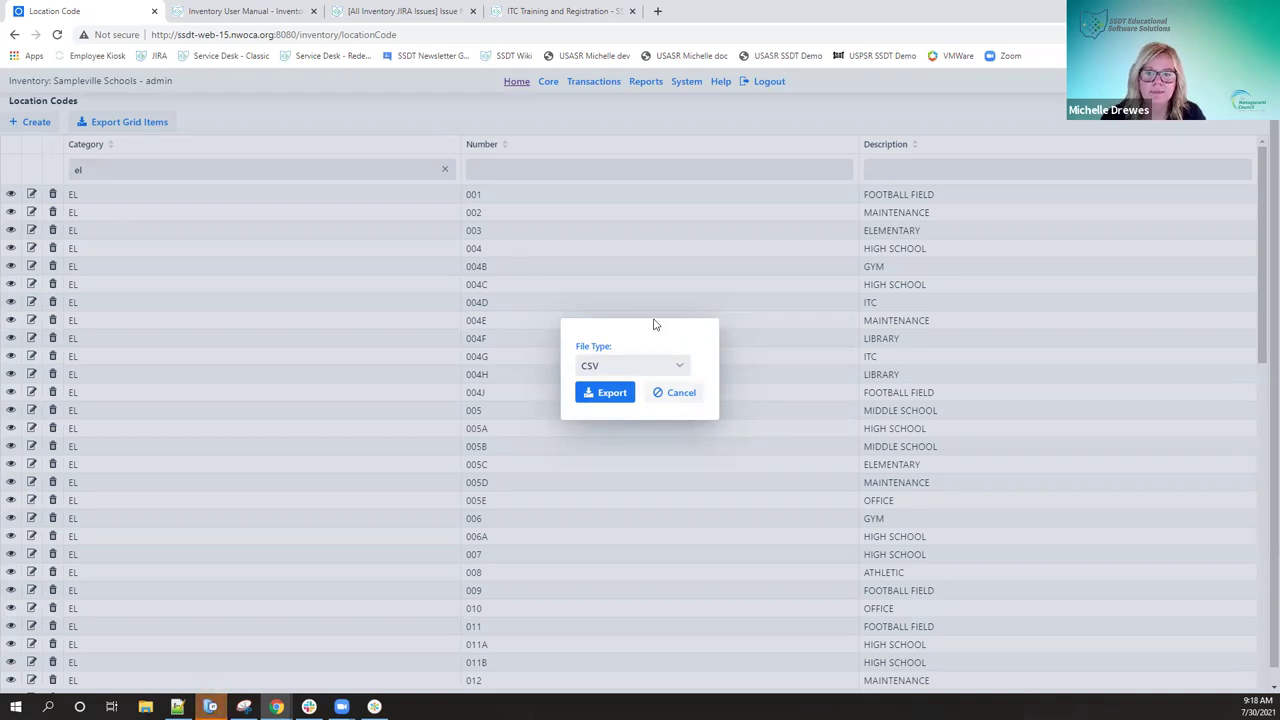
pyautogui.click(677, 395)
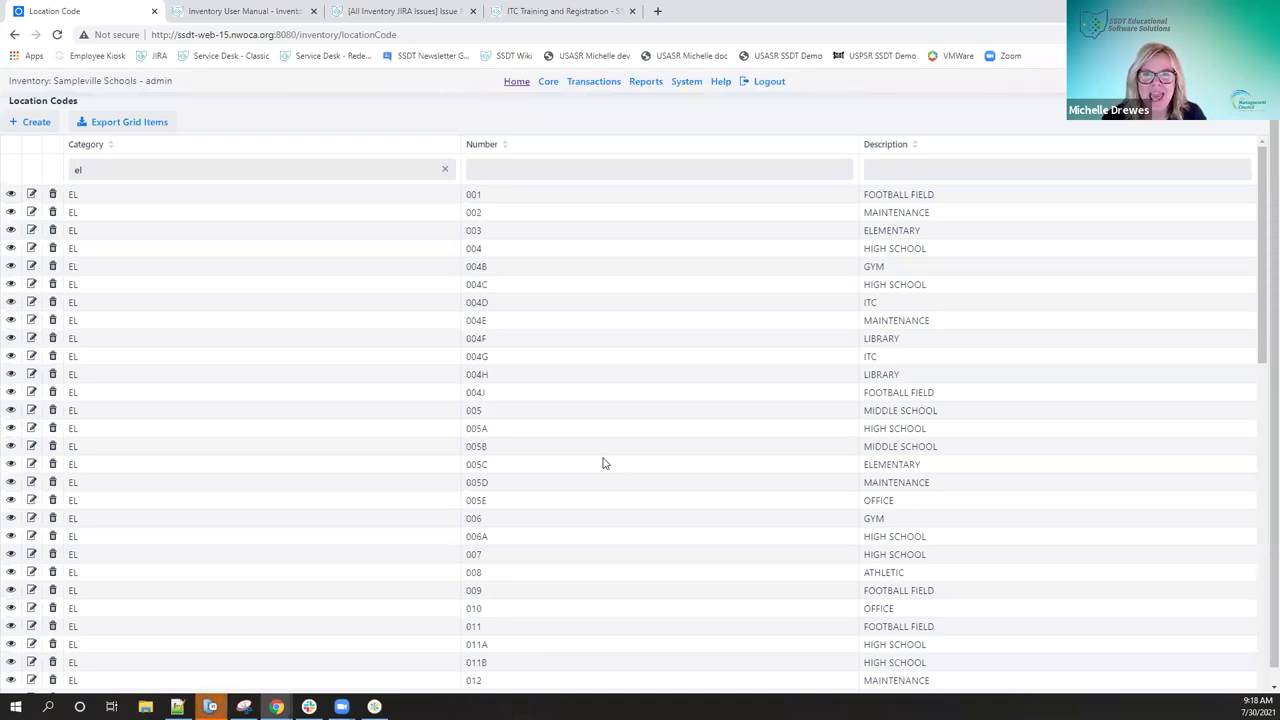
# Open the Items grid among the transactions and filter its Capitalized column by true.
pyautogui.click(546, 82)
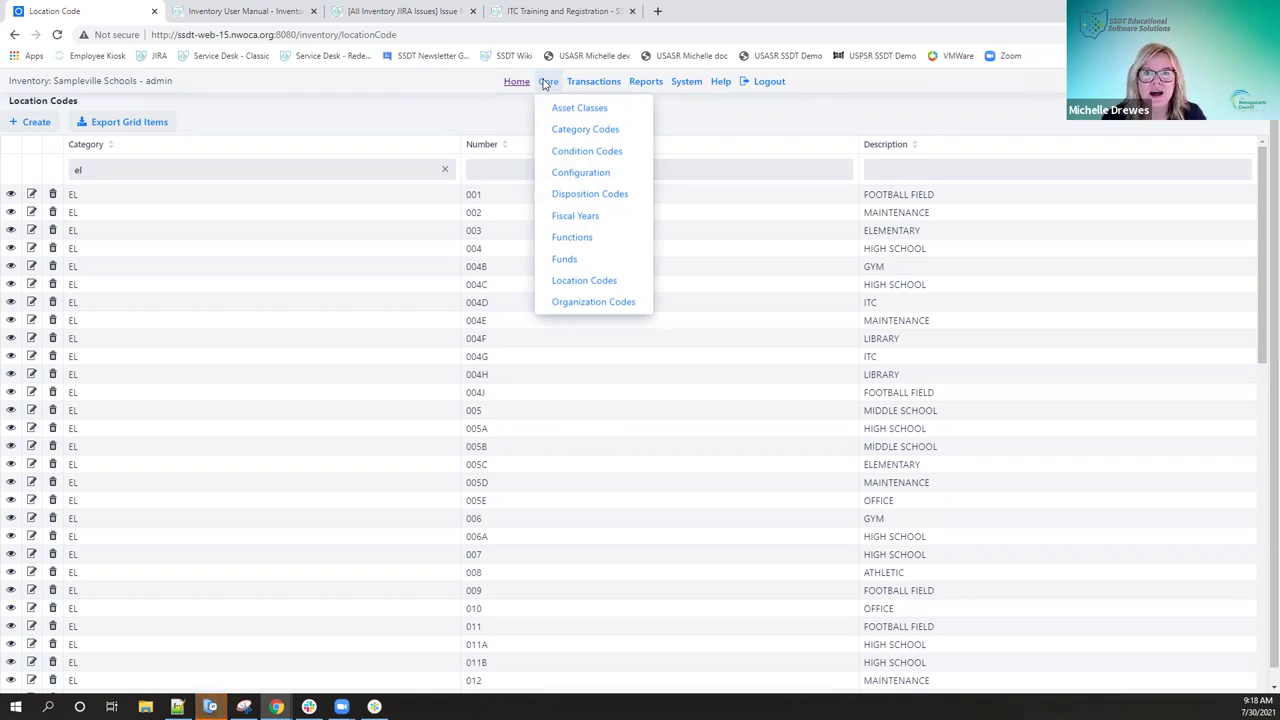
pyautogui.moveTo(573, 86)
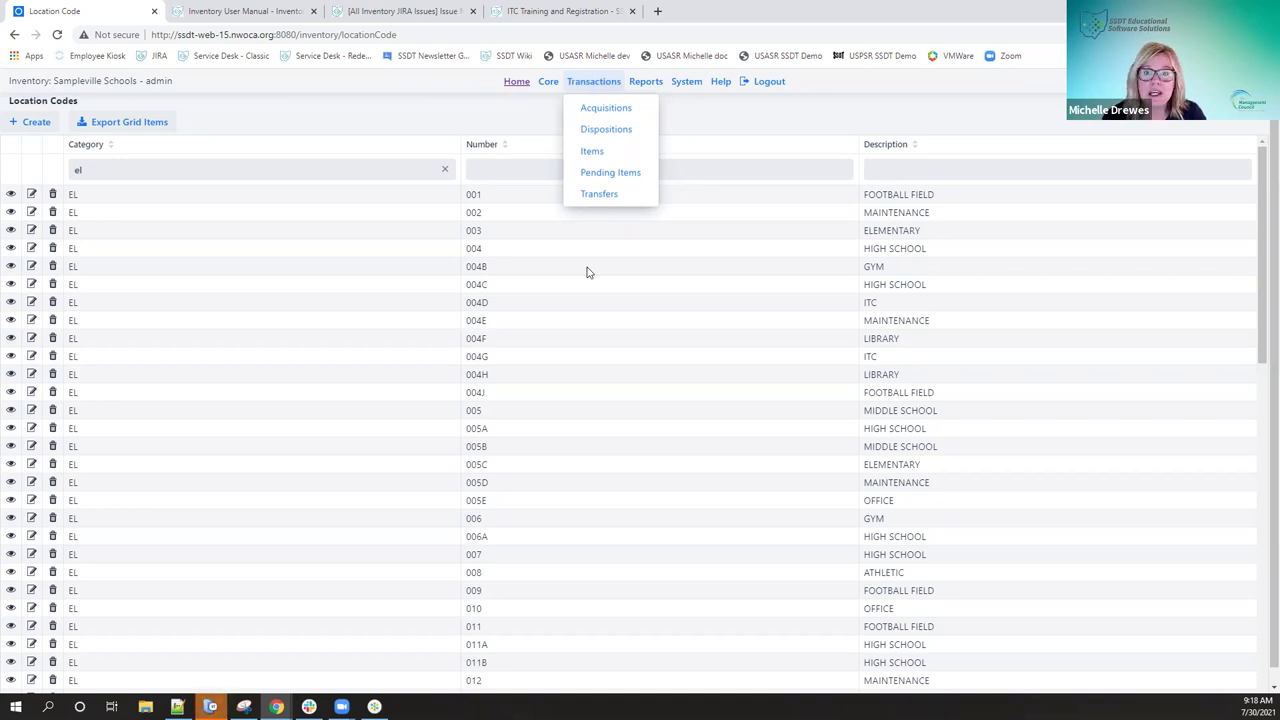
pyautogui.click(548, 84)
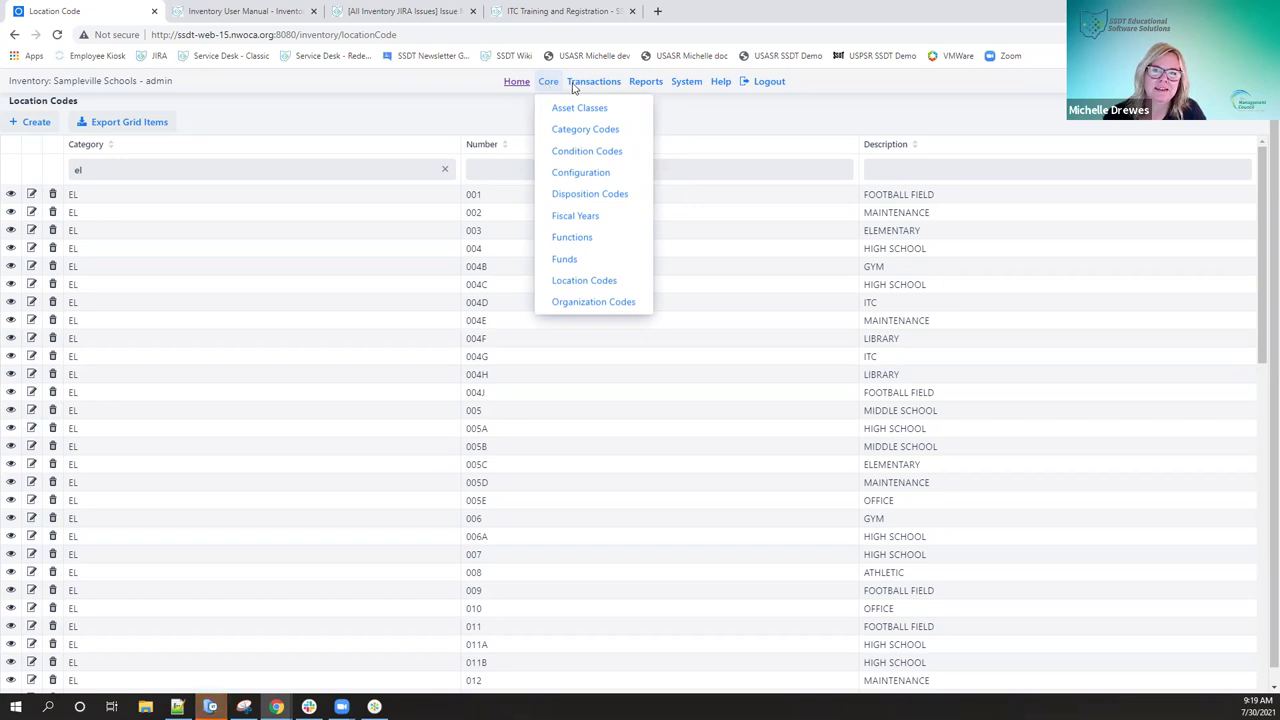
pyautogui.click(575, 85)
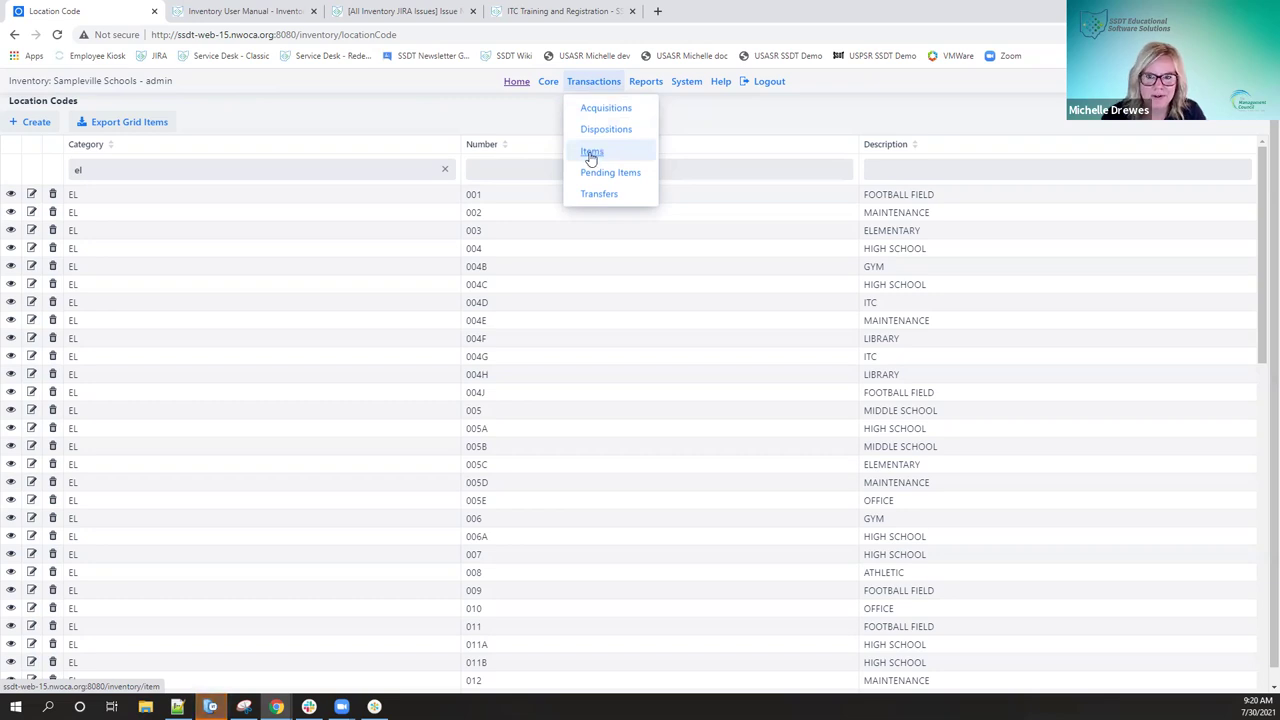
pyautogui.click(591, 155)
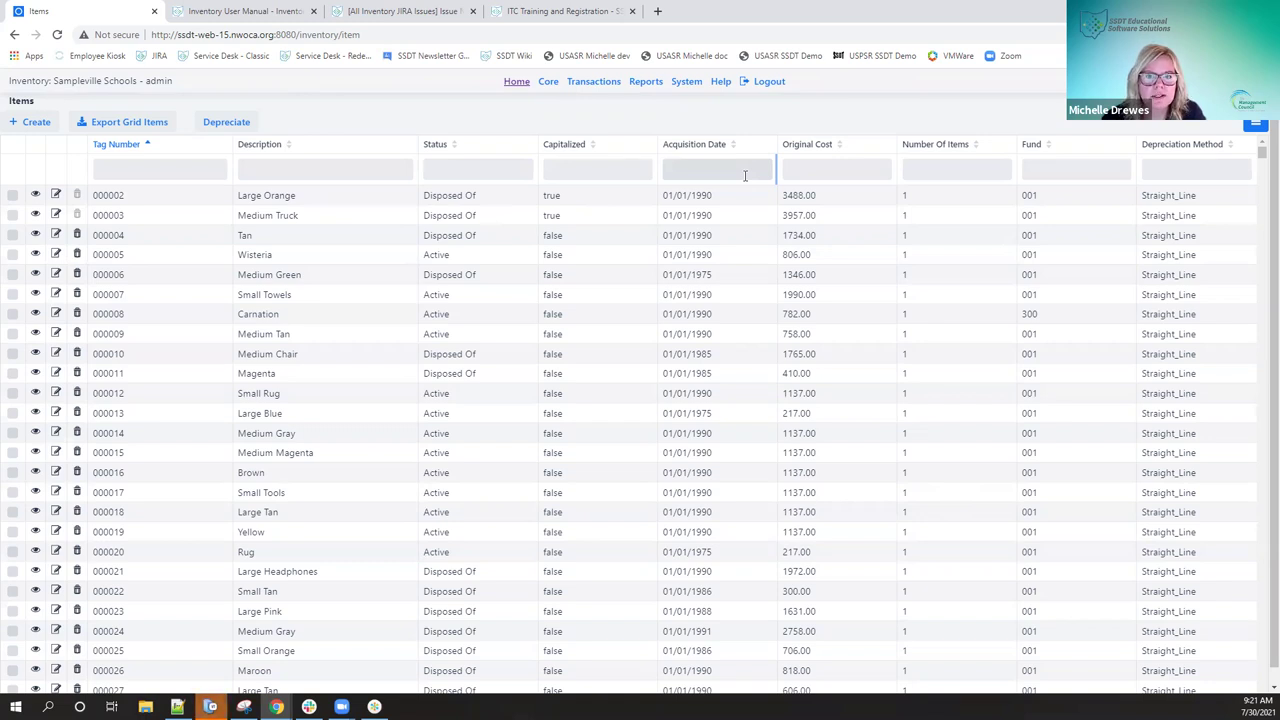
pyautogui.click(579, 173)
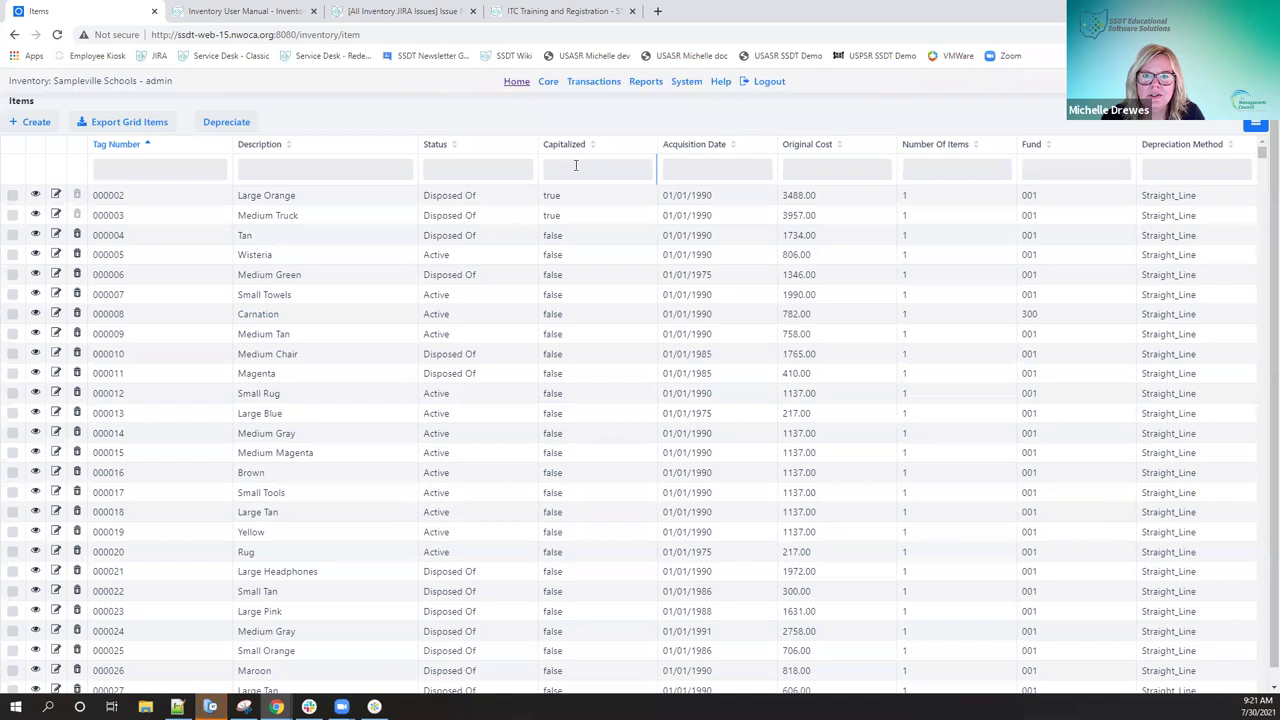
pyautogui.write('true')
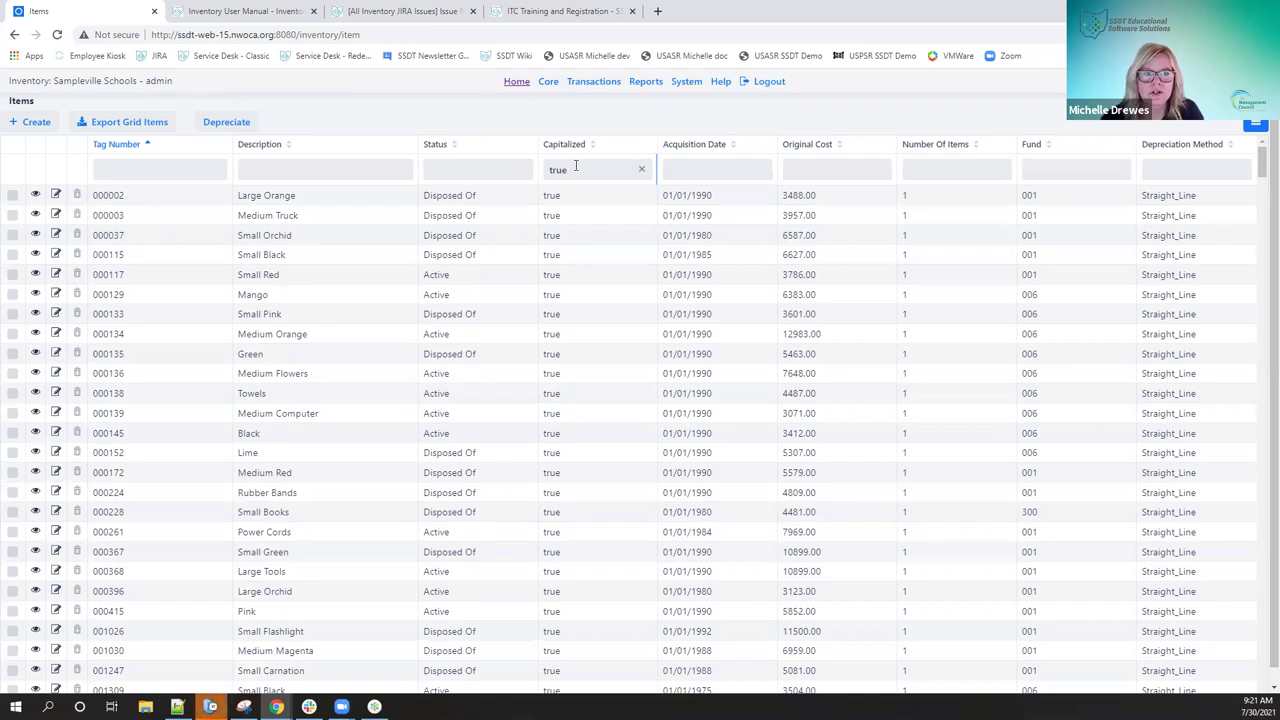
# Filter the capitalized items by tag number 000415, try the broader filter 0004 with % wildcards, and clear the tag filter.
pyautogui.click(175, 170)
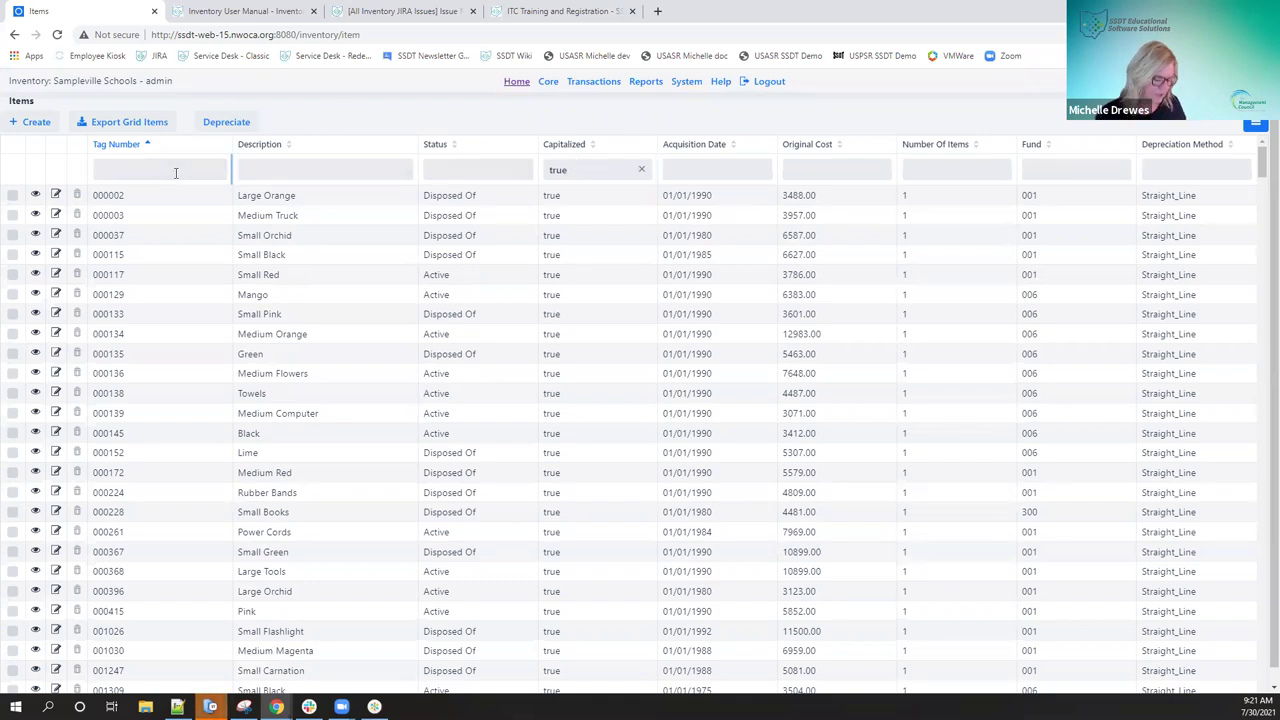
pyautogui.write('000415')
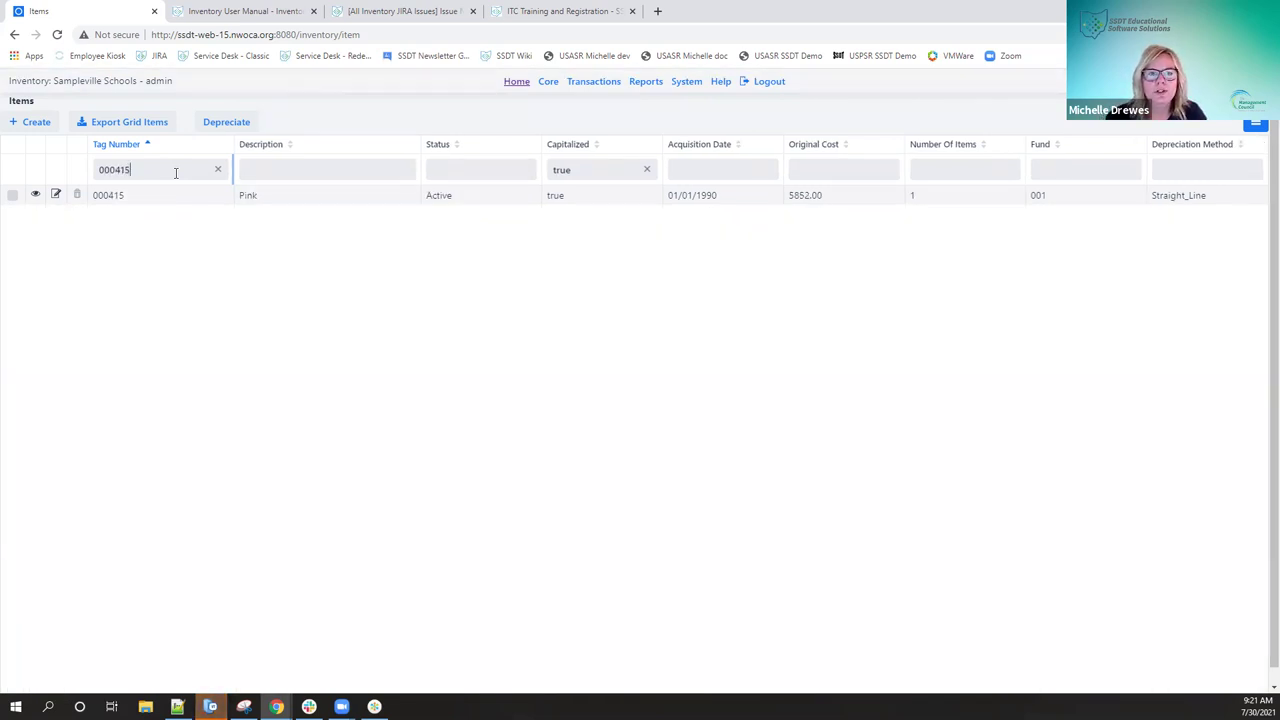
pyautogui.press('BackSpace')
pyautogui.press('BackSpace')
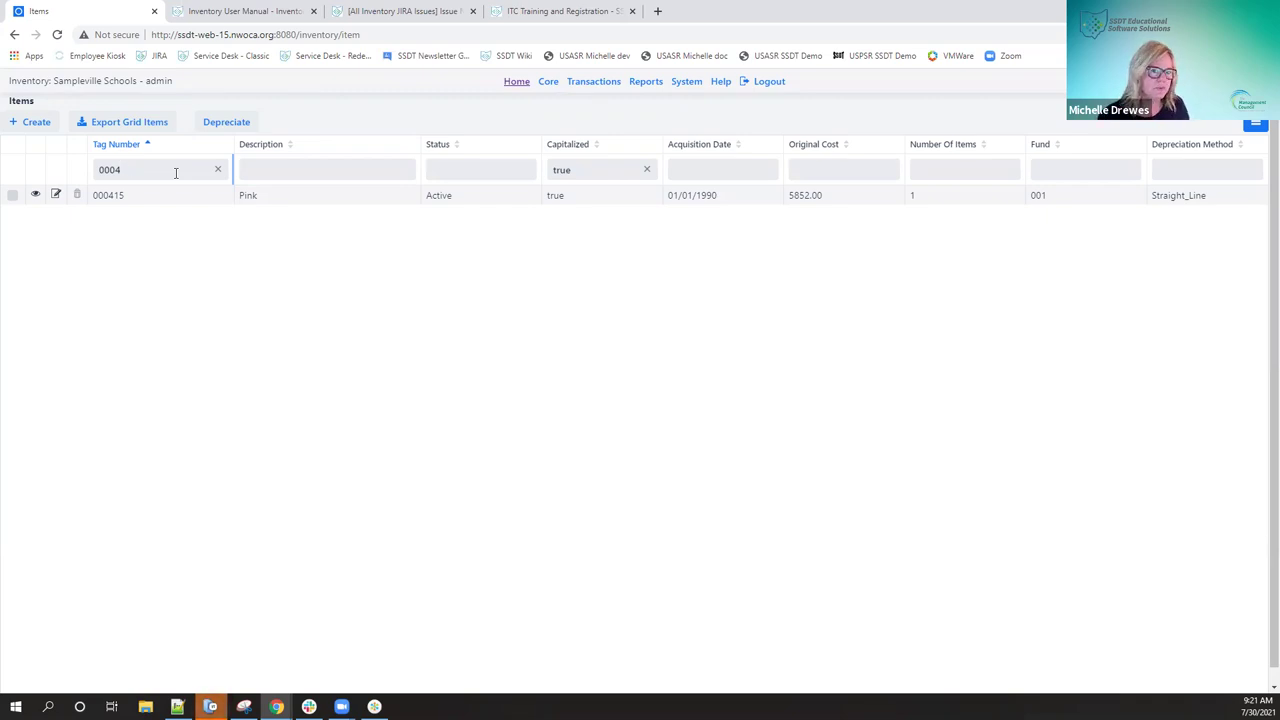
pyautogui.write('%%')
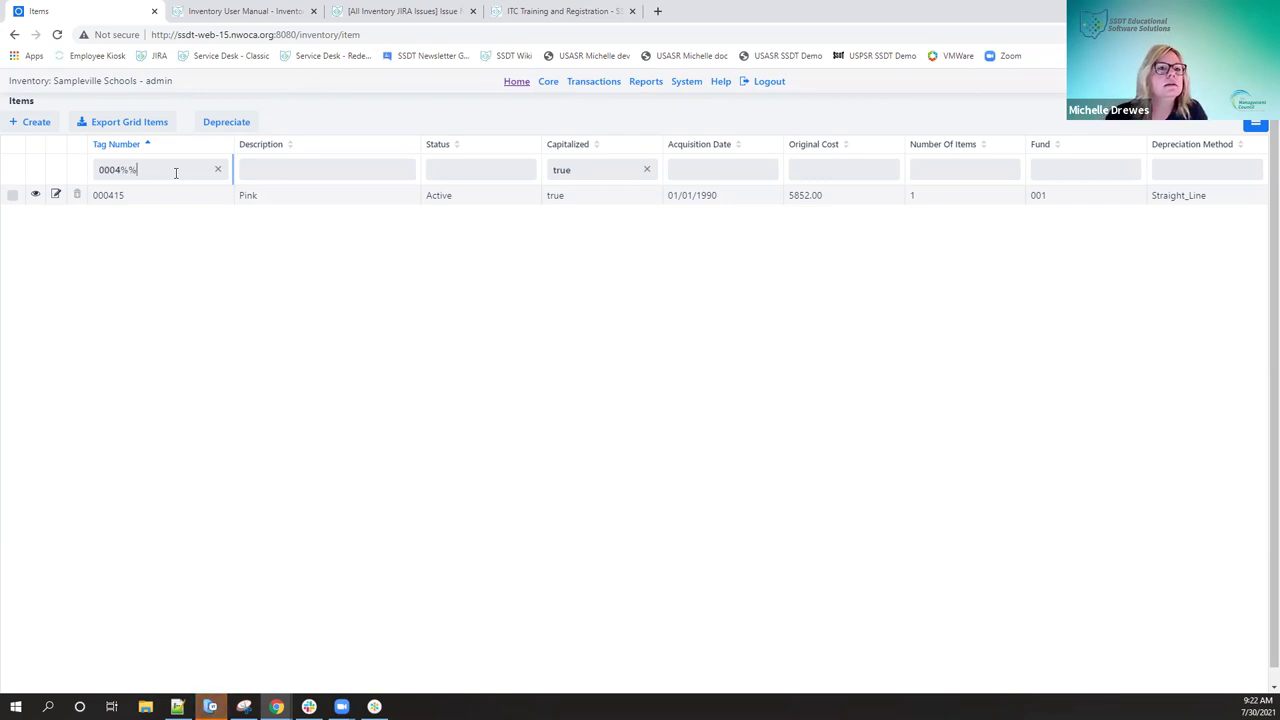
pyautogui.press('BackSpace')
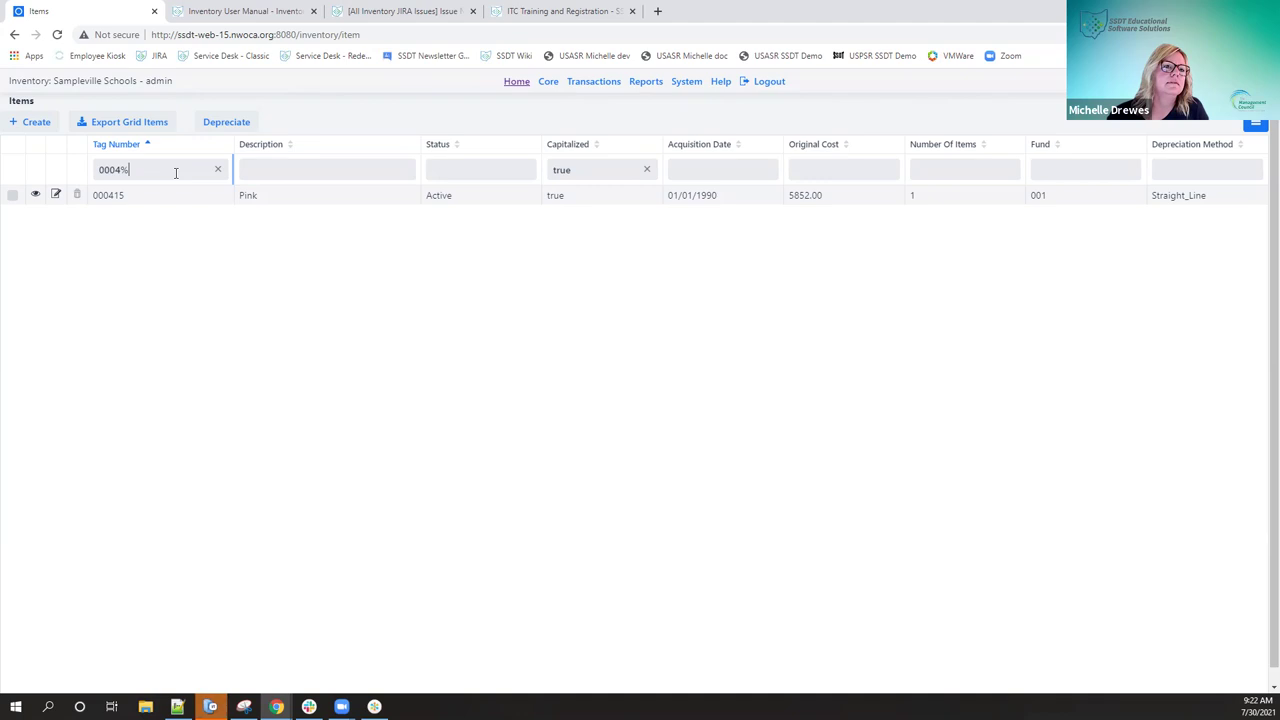
pyautogui.press('BackSpace')
pyautogui.press('BackSpace')
pyautogui.press('BackSpace')
pyautogui.press('BackSpace')
pyautogui.press('BackSpace')
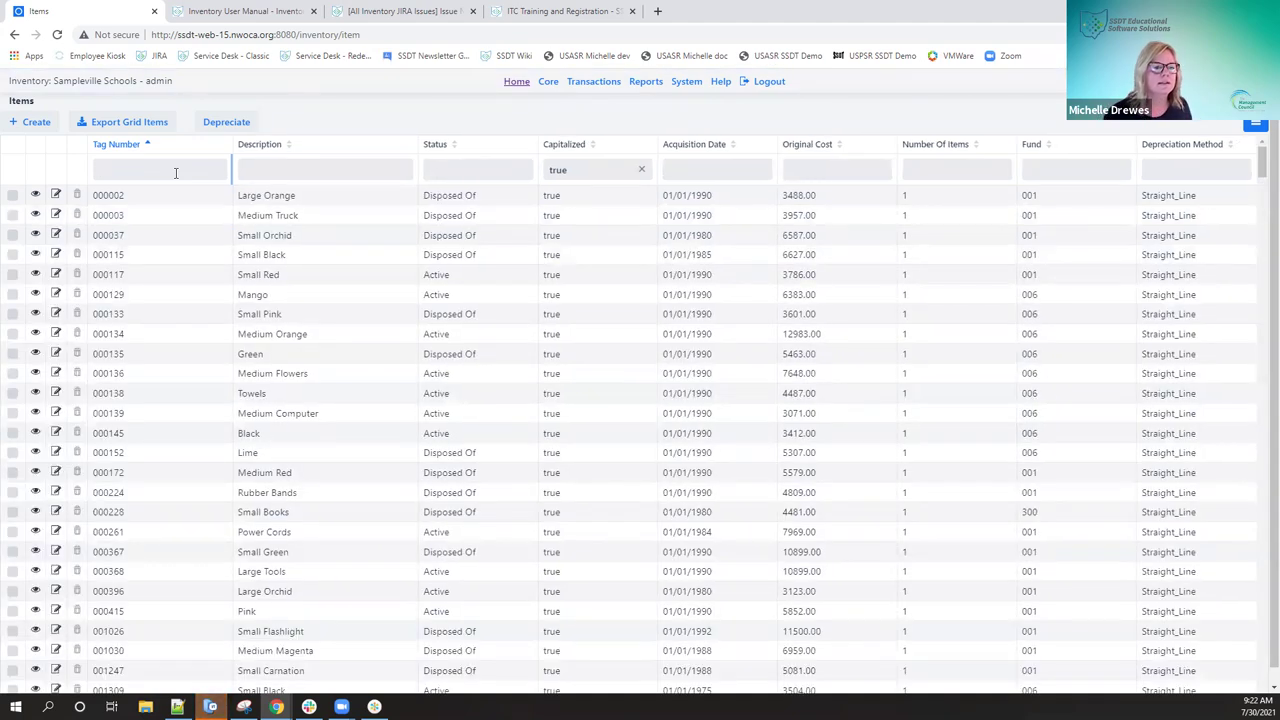
# Search the capitalized items for tag numbers matching the wildcard filter %15, then clear that filter.
pyautogui.write('%1')
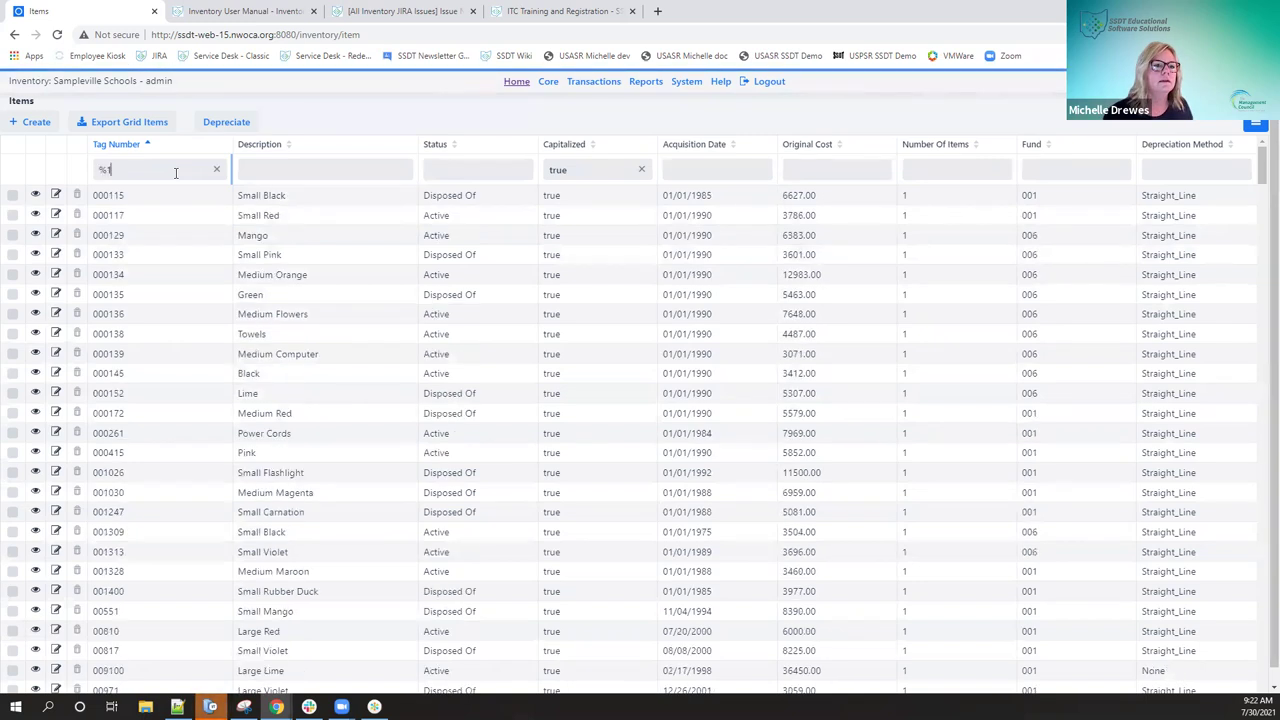
pyautogui.write('5')
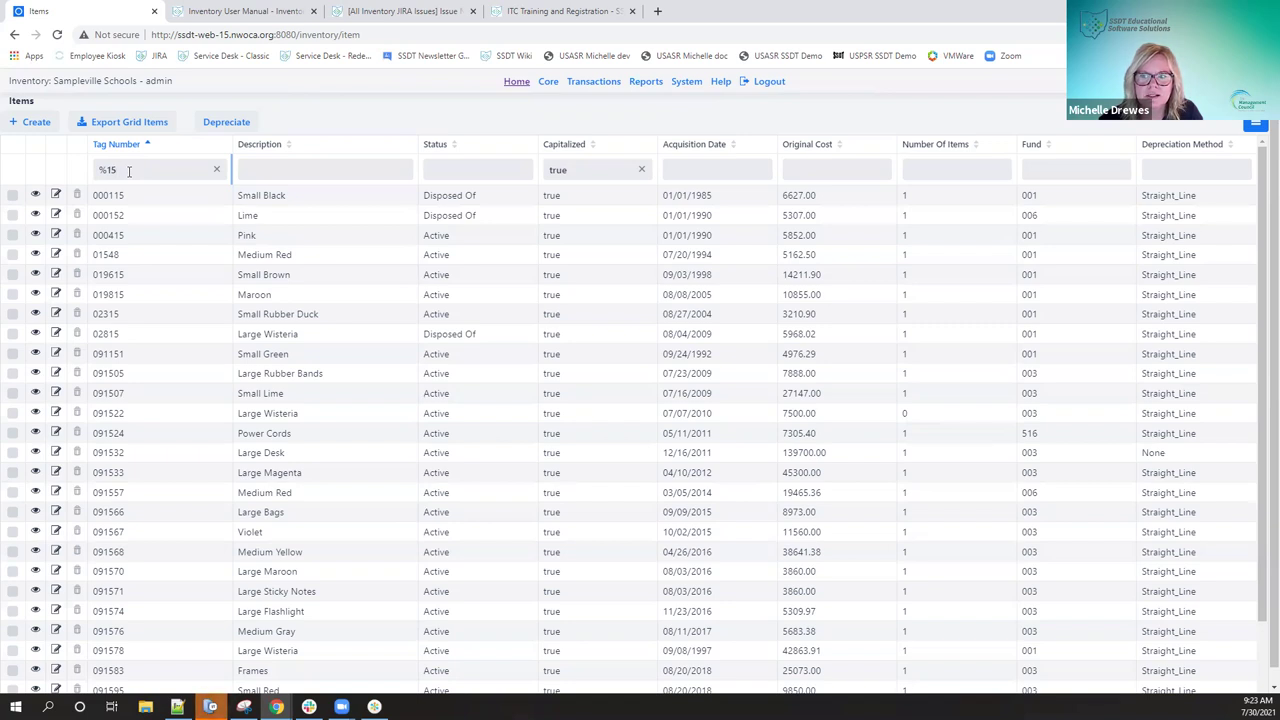
pyautogui.press('BackSpace')
pyautogui.press('BackSpace')
pyautogui.press('BackSpace')
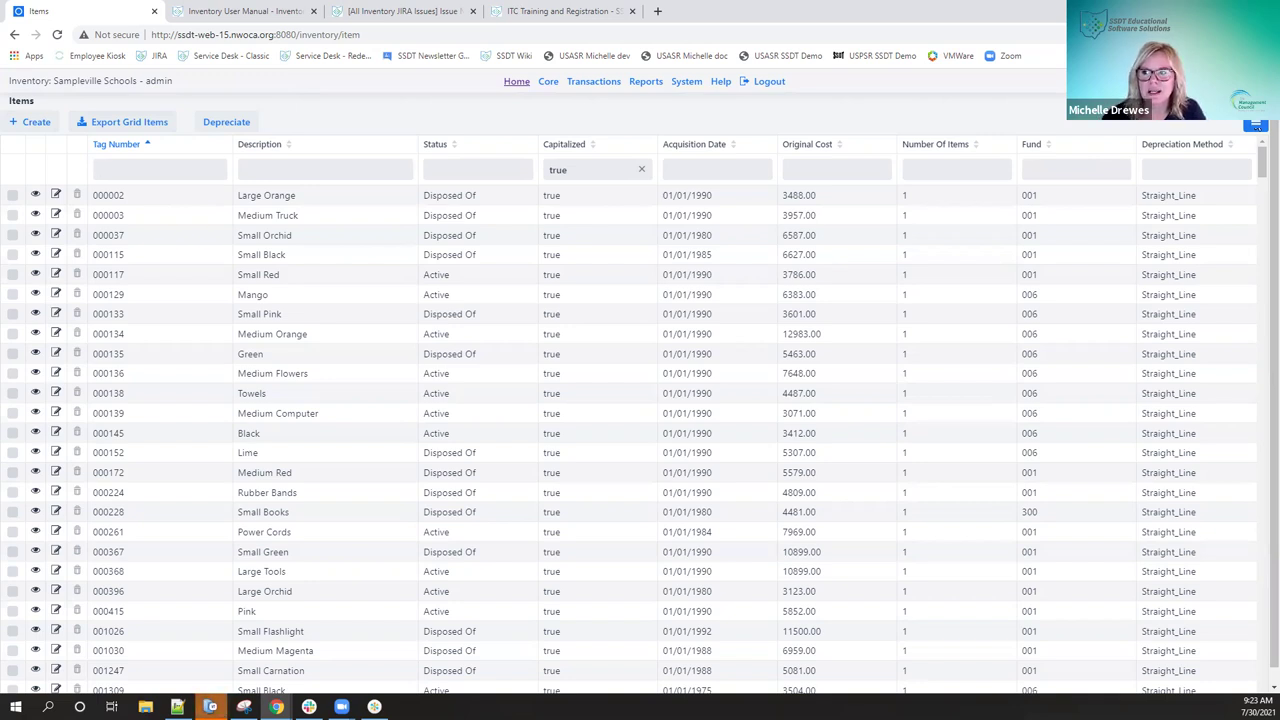
# Hide and restore the acquisitionDate and originalCost columns of the items grid, and look through the other selectable columns.
pyautogui.click(1255, 125)
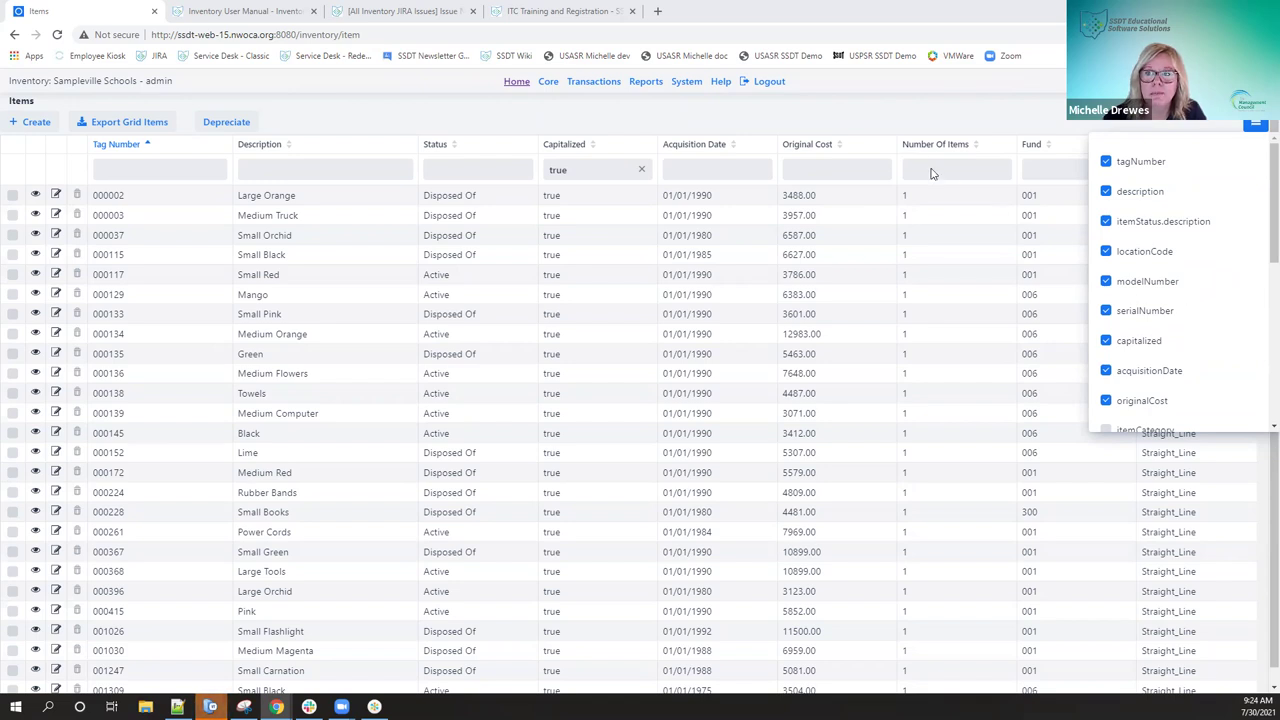
pyautogui.click(1106, 371)
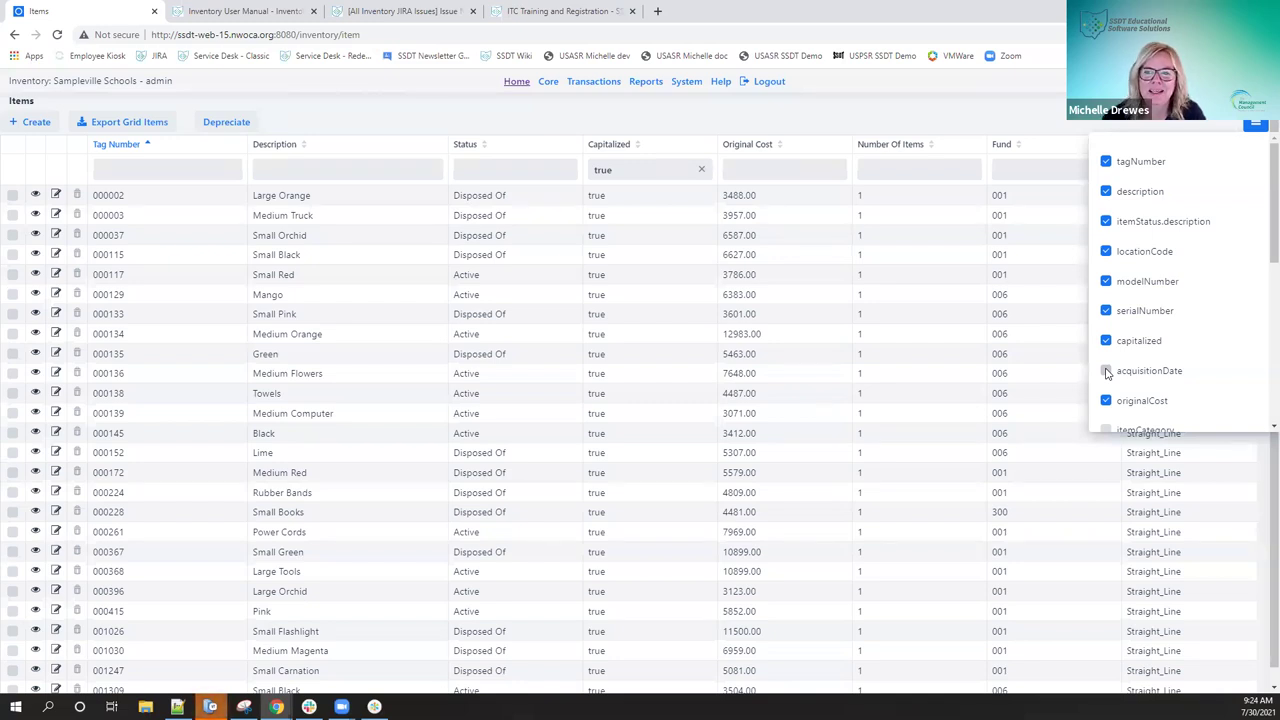
pyautogui.click(1106, 371)
pyautogui.click(1106, 401)
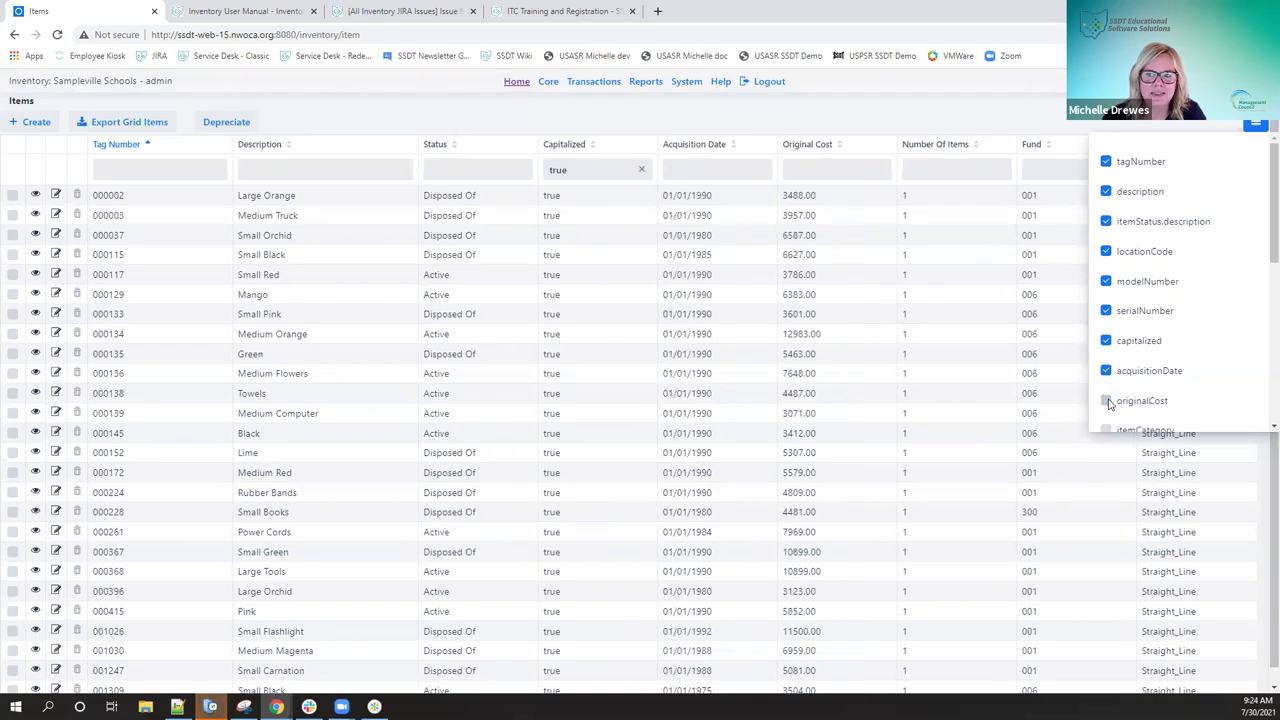
pyautogui.click(1106, 401)
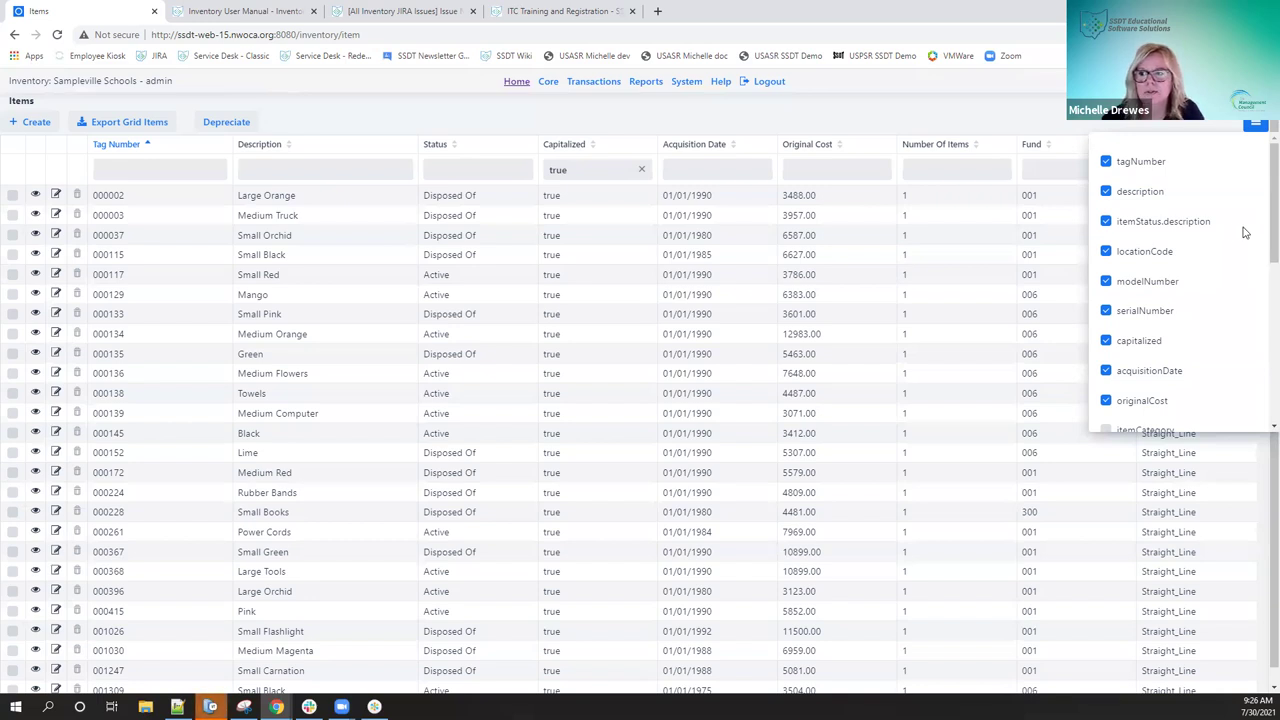
pyautogui.scroll(-3, 1252, 240)
pyautogui.scroll(-3, 1262, 310)
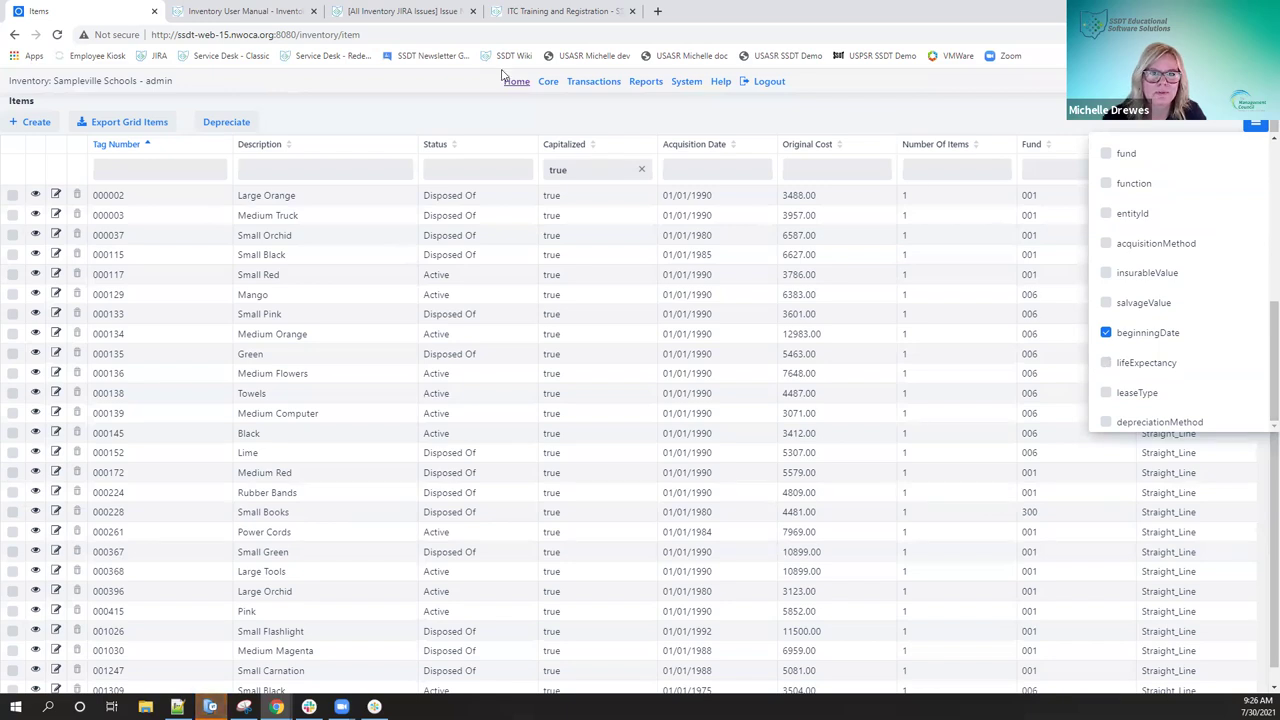
pyautogui.click(1255, 125)
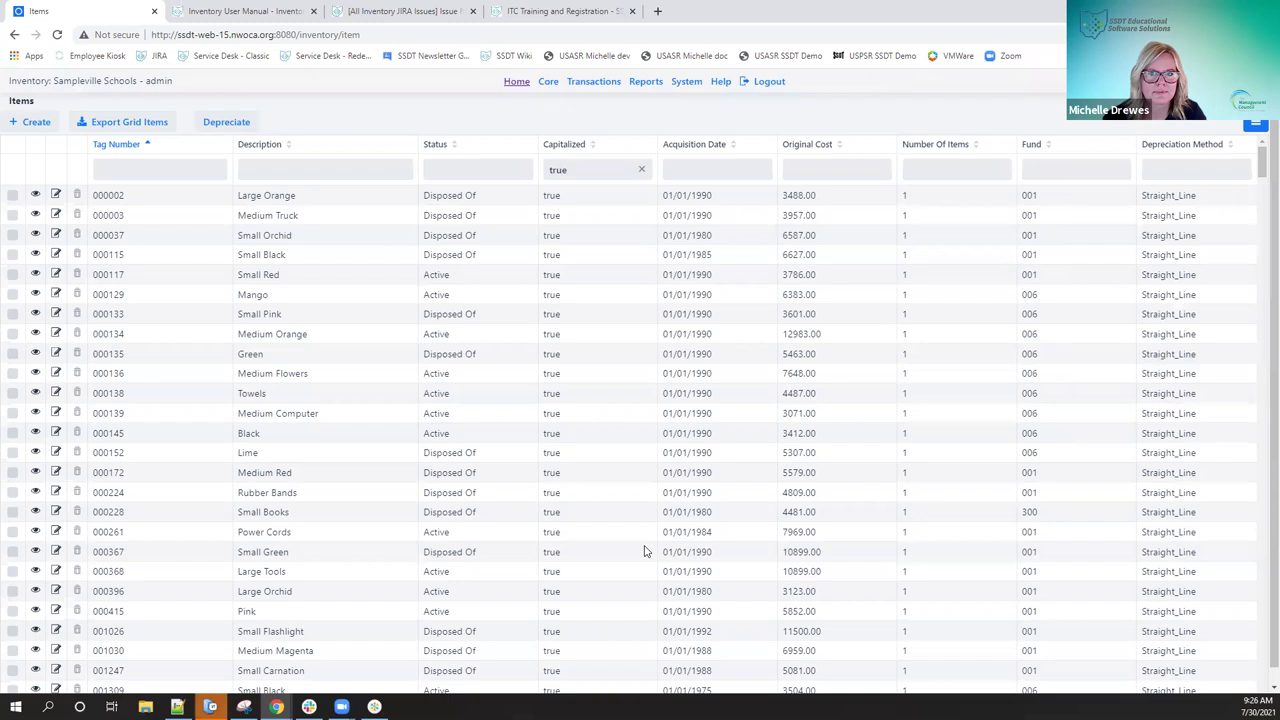
pyautogui.scroll(-1, 810, 550)
pyautogui.scroll(1, 745, 549)
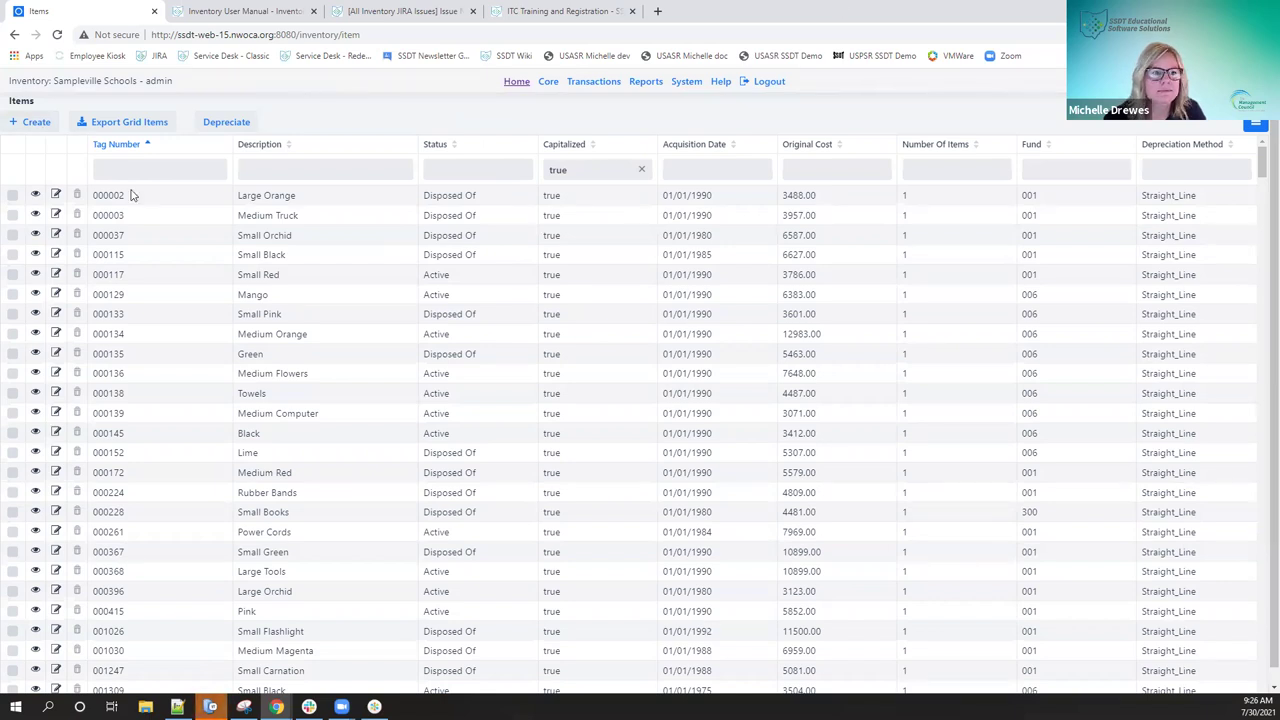
# Start a new inventory item and load the pending item for item 1 with invoice number 0657023.
pyautogui.click(38, 124)
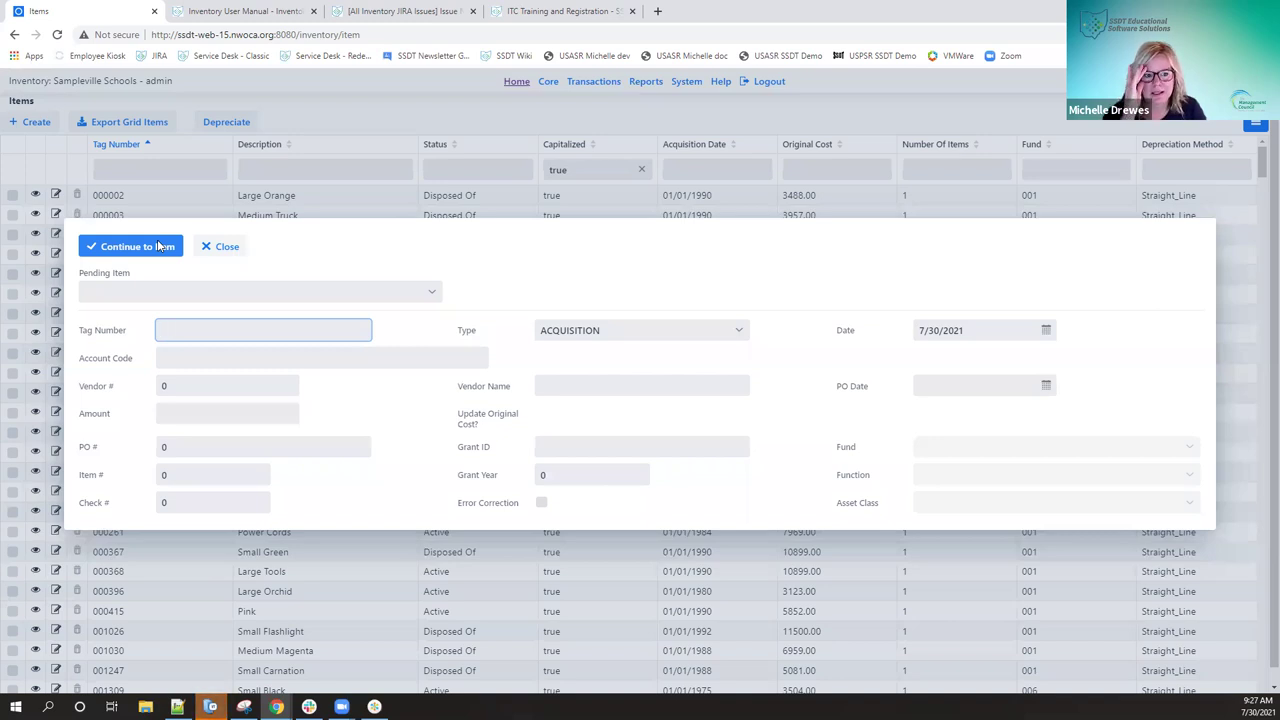
pyautogui.click(432, 293)
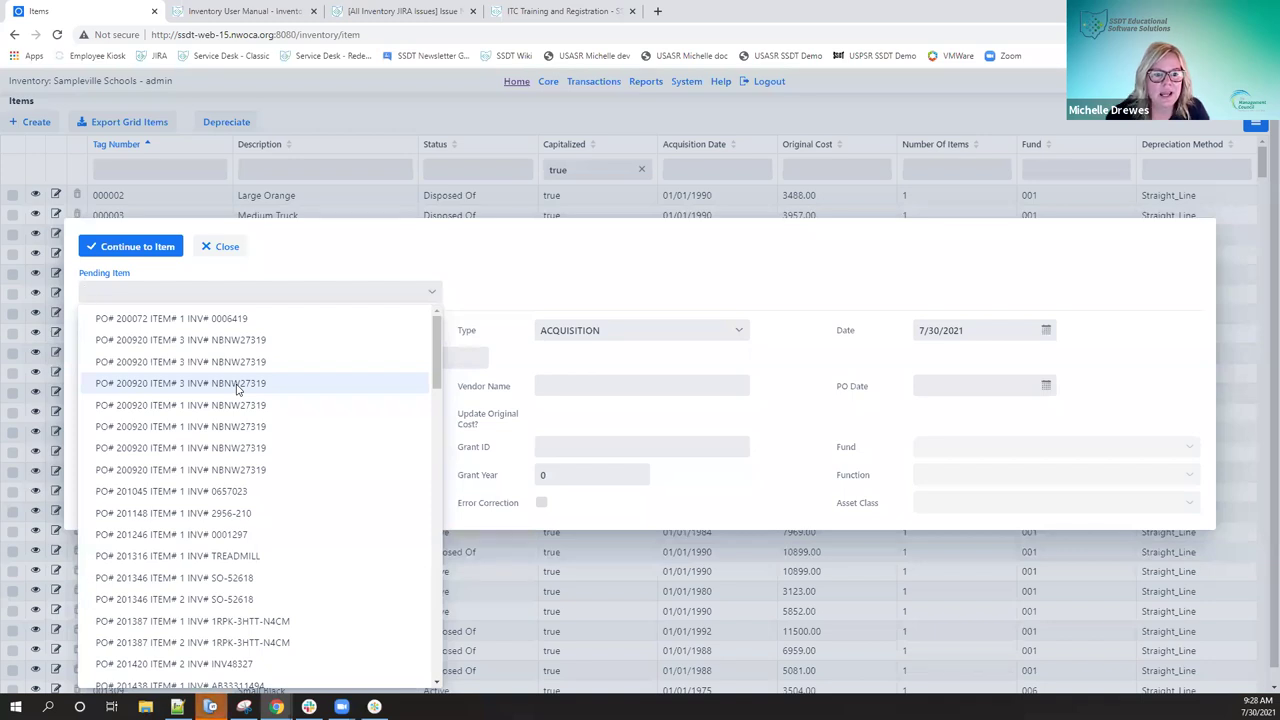
pyautogui.click(134, 495)
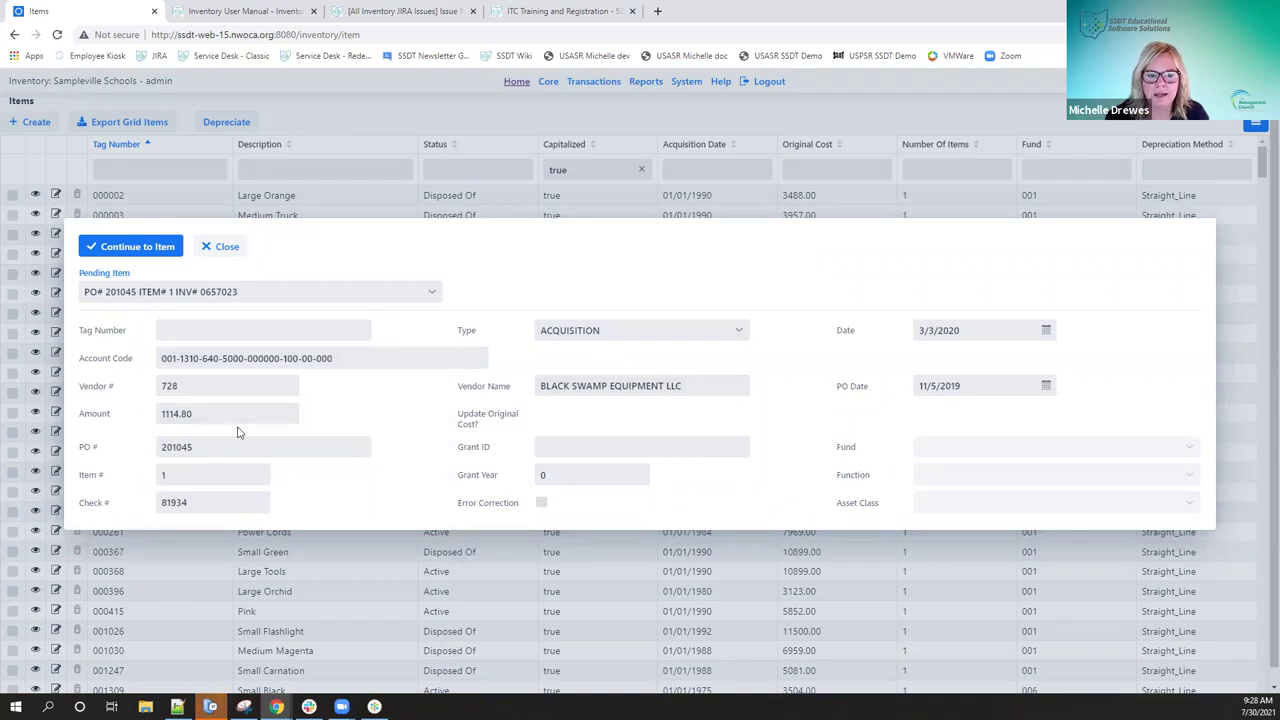
# Enter 382920 as the new acquisition's tag number.
pyautogui.click(177, 329)
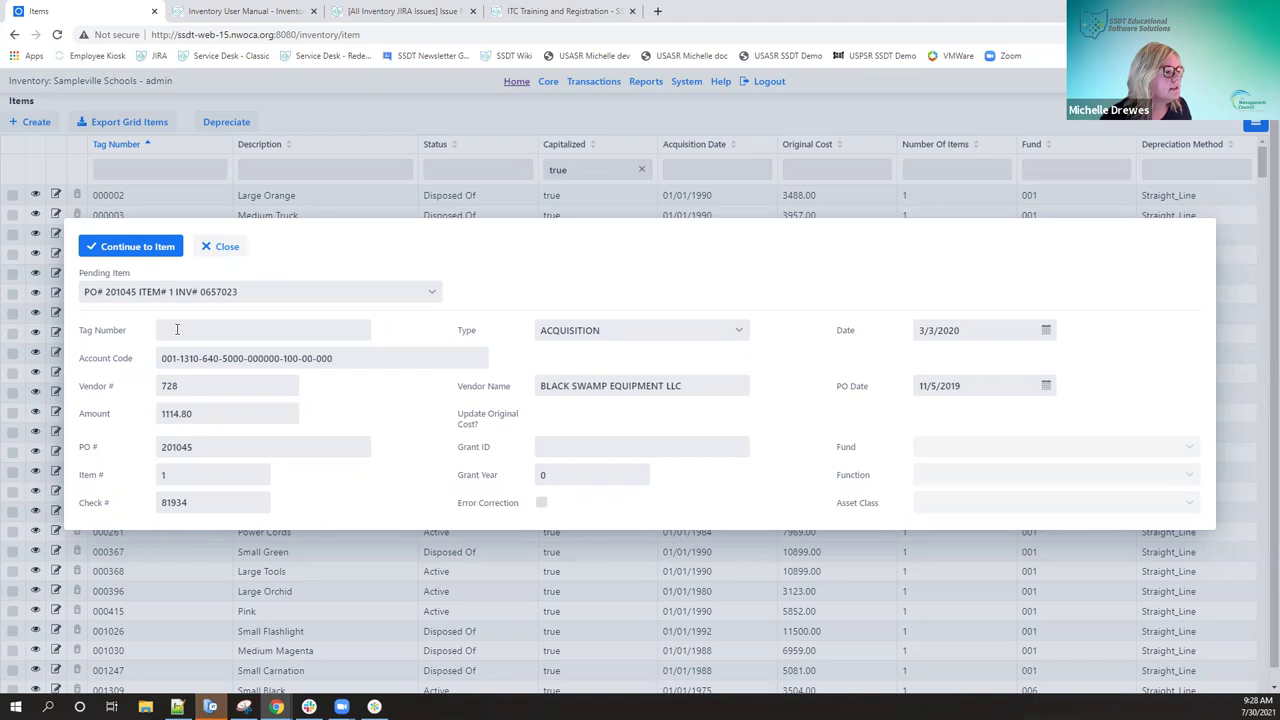
pyautogui.write('1')
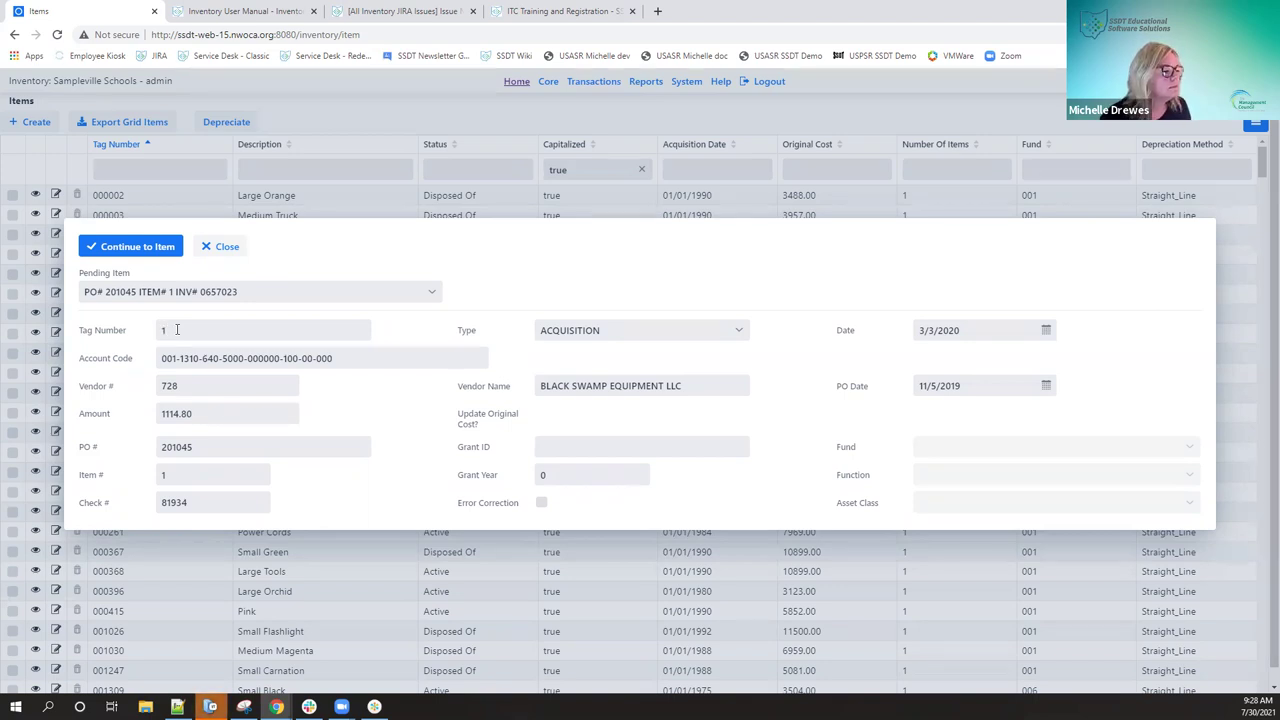
pyautogui.press('BackSpace')
pyautogui.write('38892')
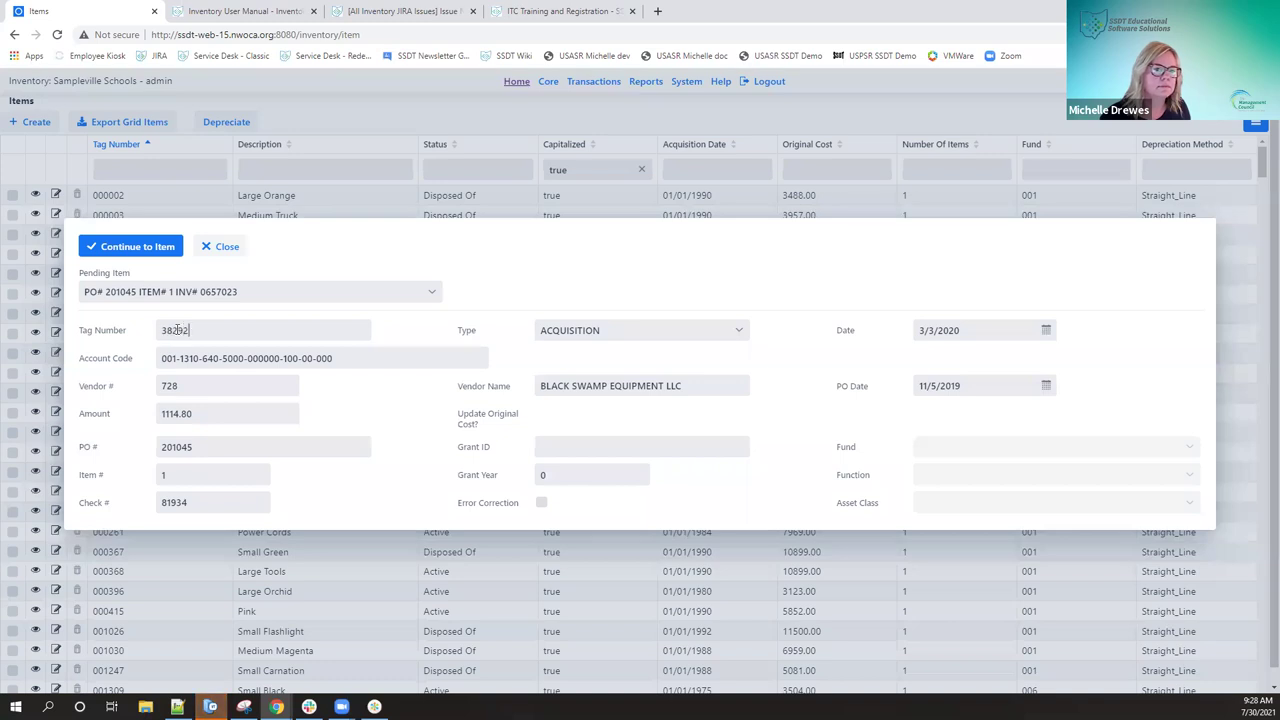
pyautogui.write('0')
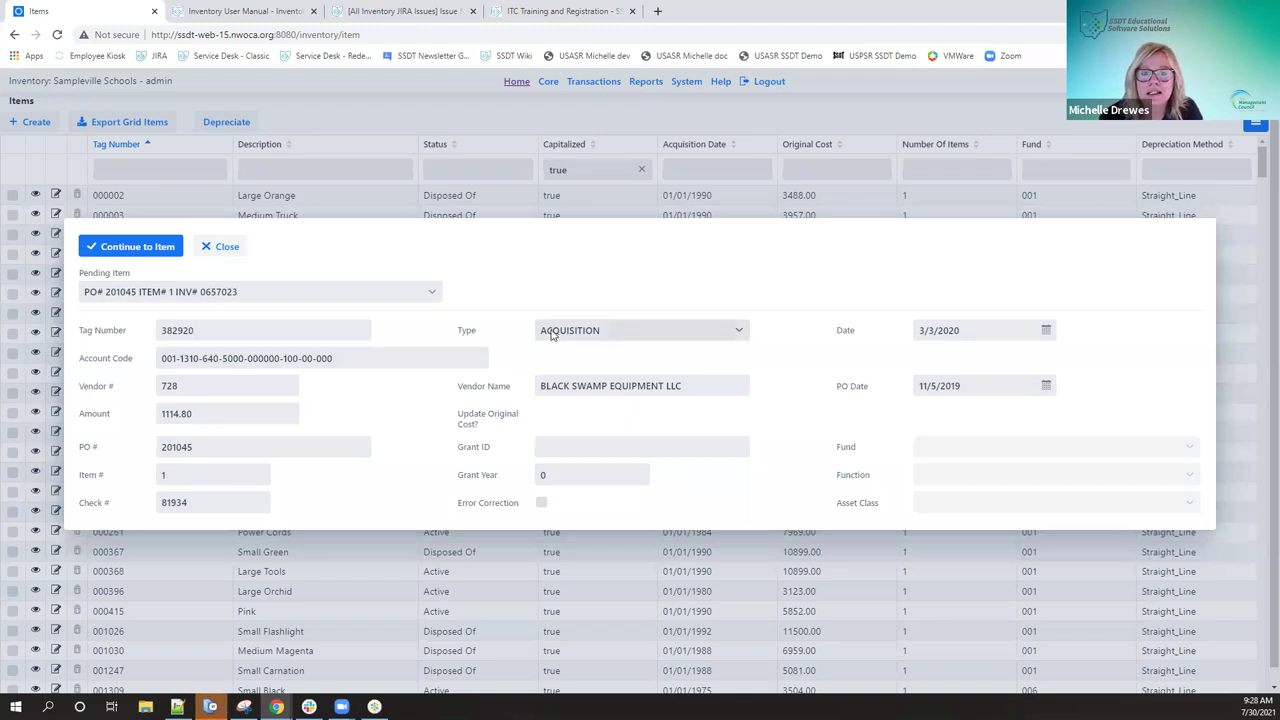
# Check the available transaction types, keep ACQUISITION, and continue to the full item form to look over its sections.
pyautogui.click(741, 333)
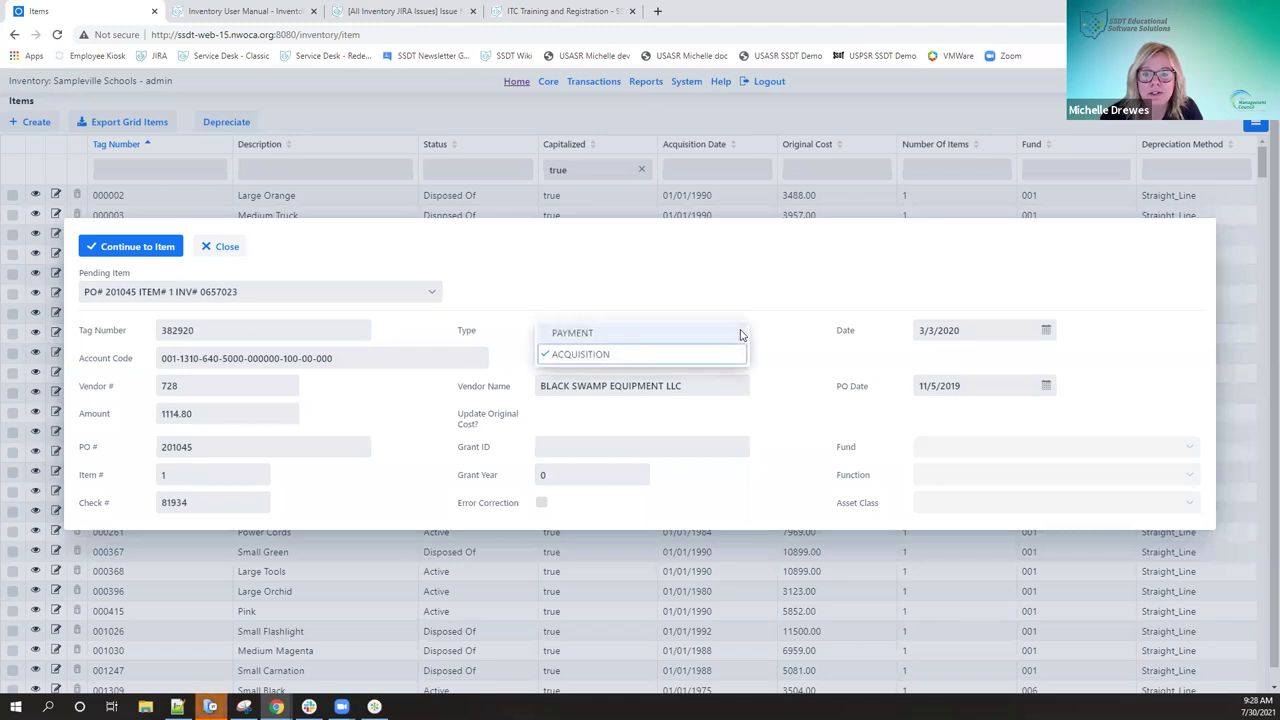
pyautogui.click(776, 295)
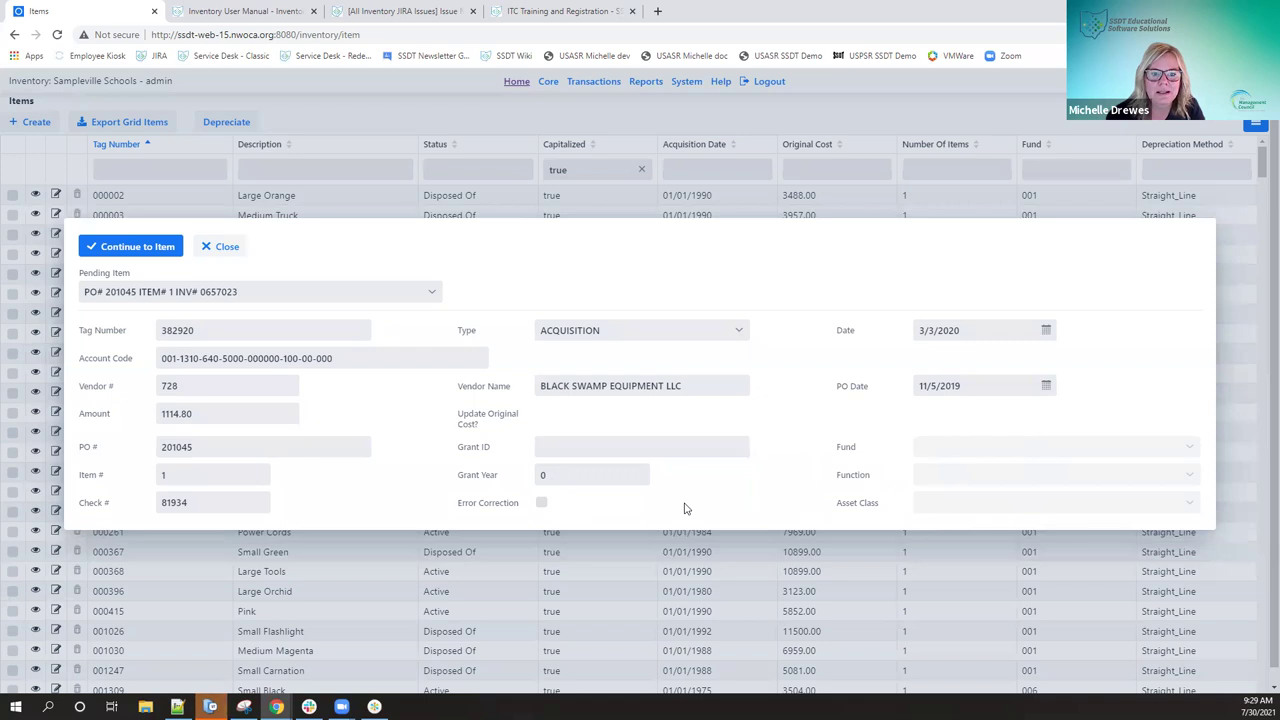
pyautogui.click(135, 247)
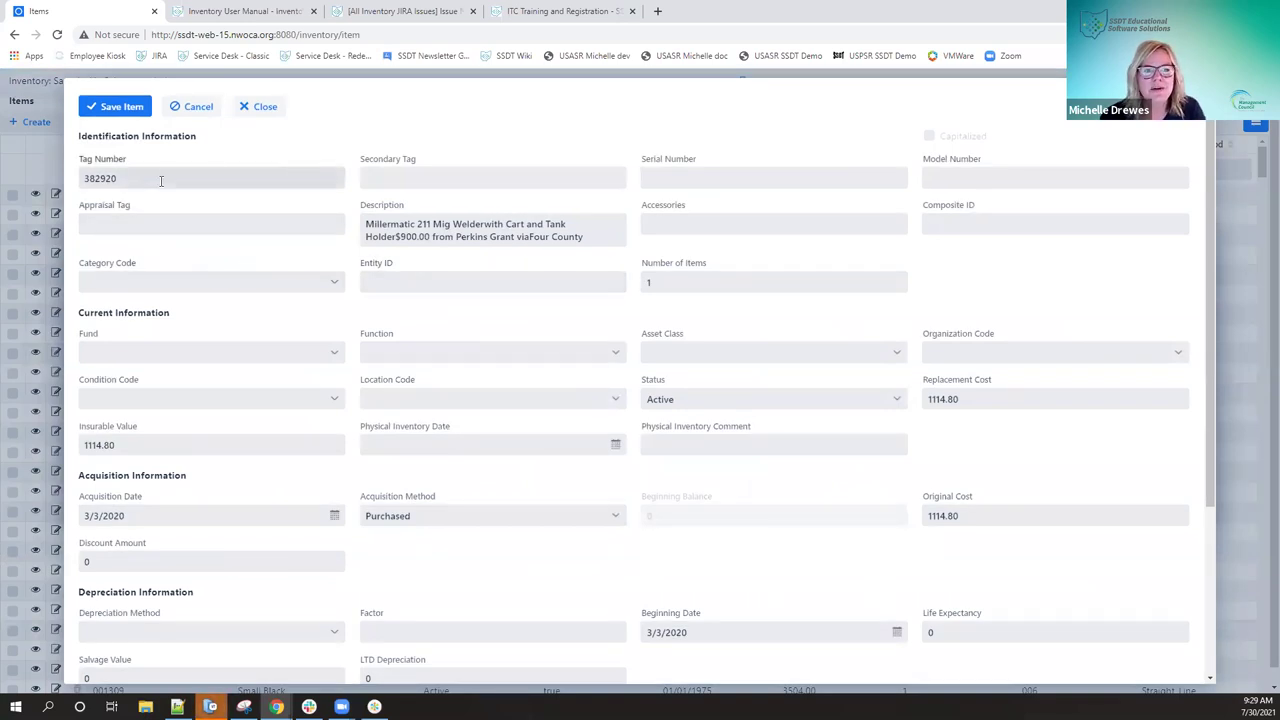
pyautogui.scroll(-3, 161, 181)
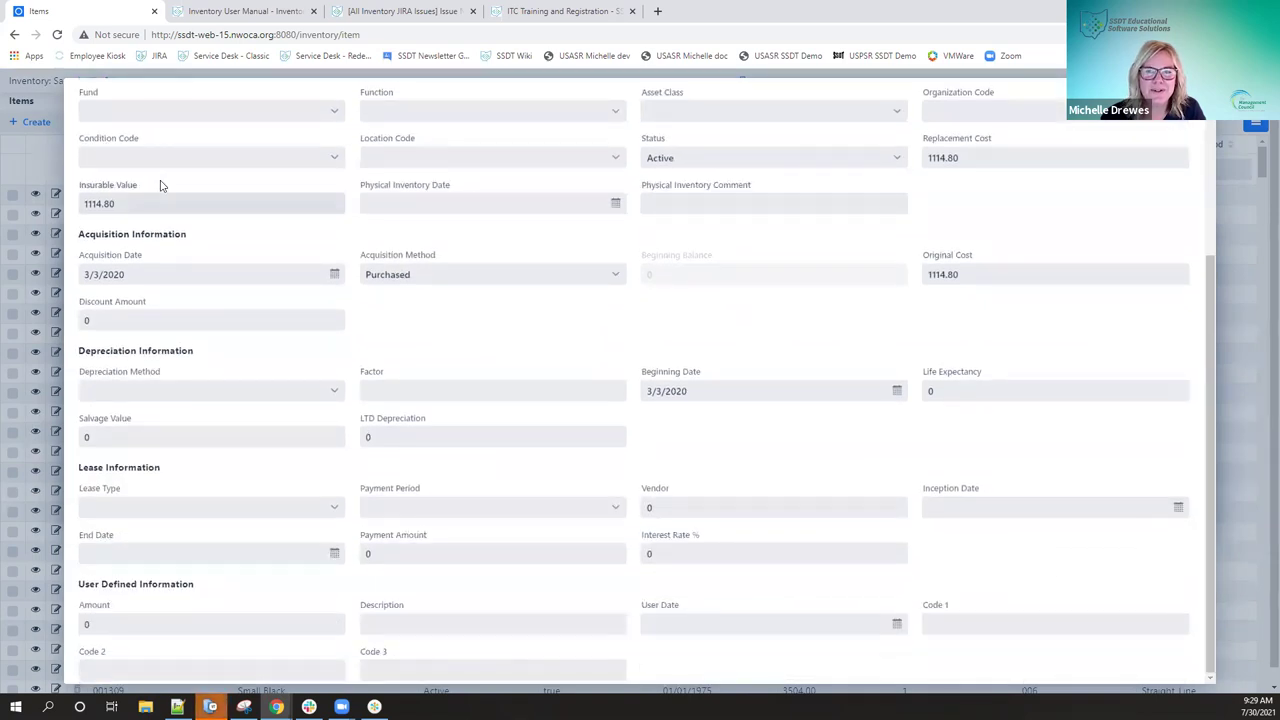
pyautogui.scroll(3, 161, 181)
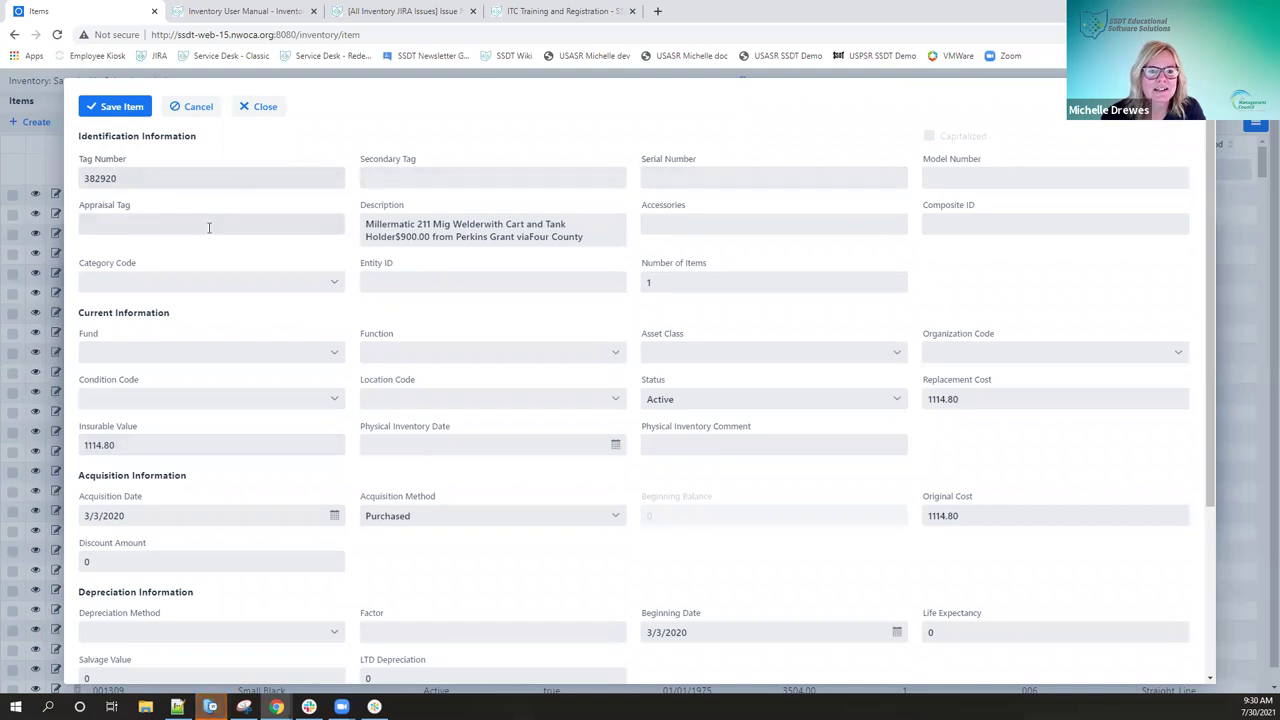
# Set the item's category code to ATHL - PLAYGROUND, fund to 001 GENERAL and function to 1100 INSTRUCTION.
pyautogui.click(335, 286)
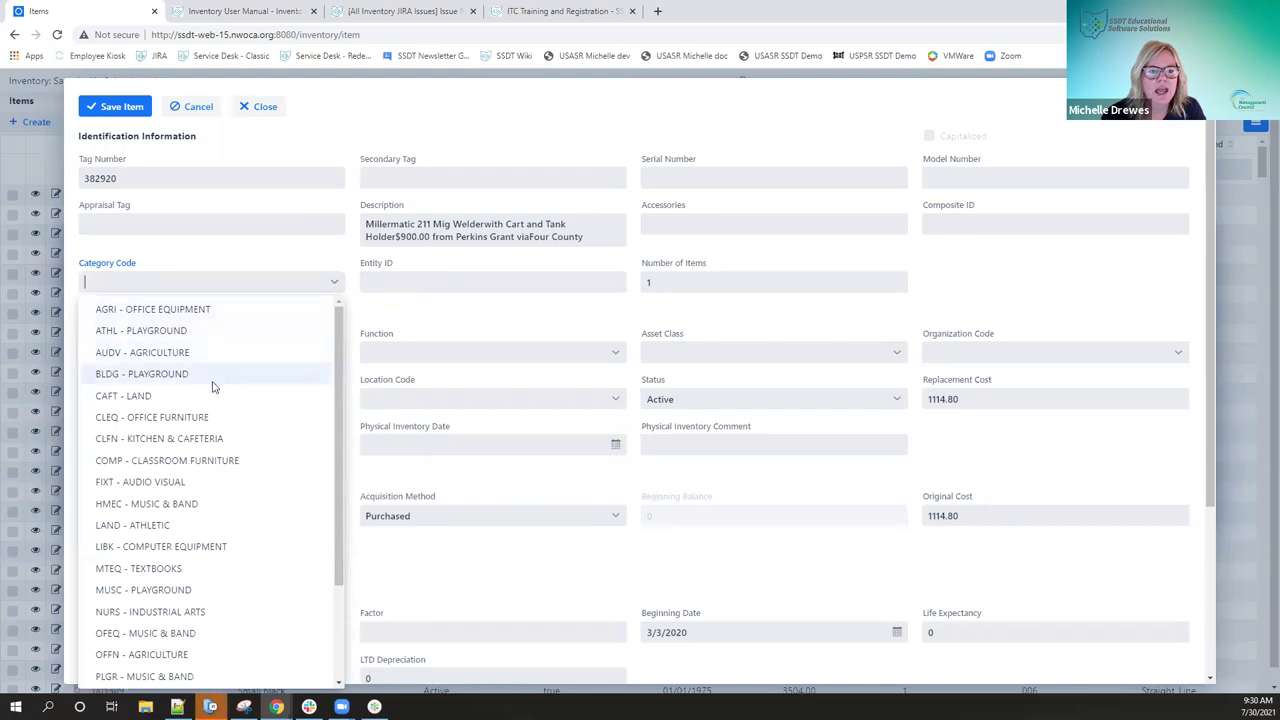
pyautogui.click(229, 334)
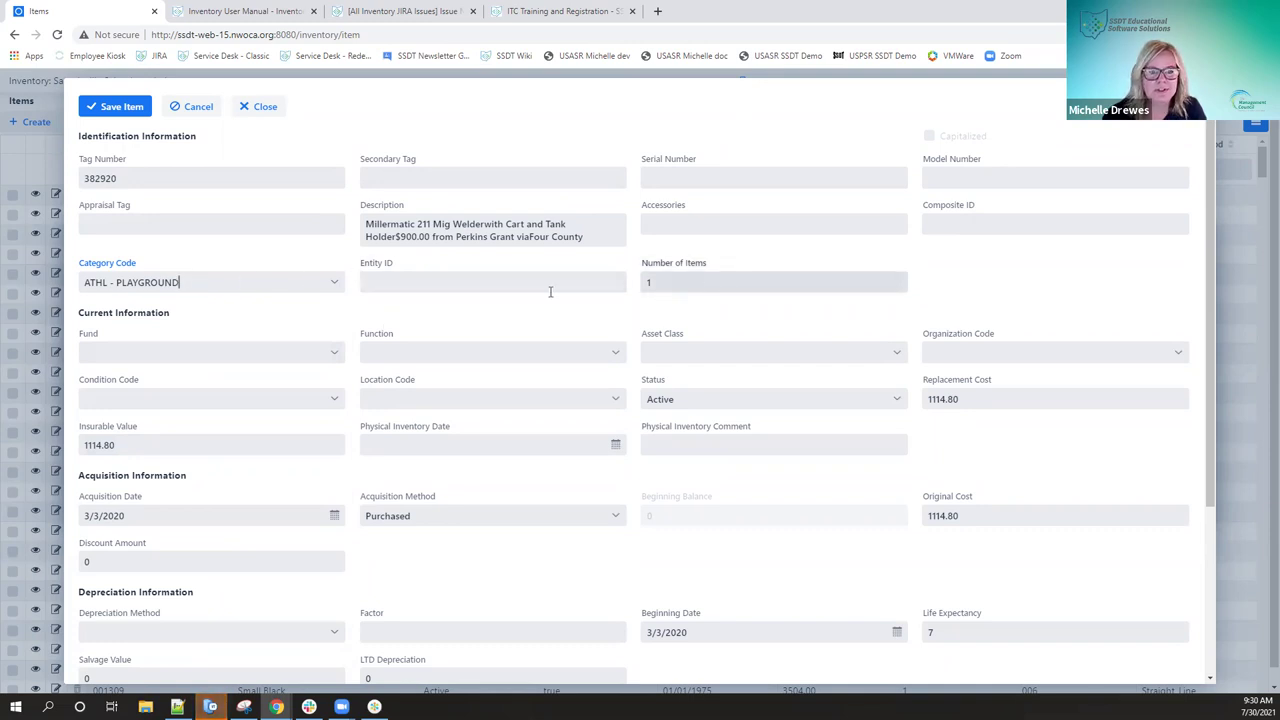
pyautogui.click(336, 358)
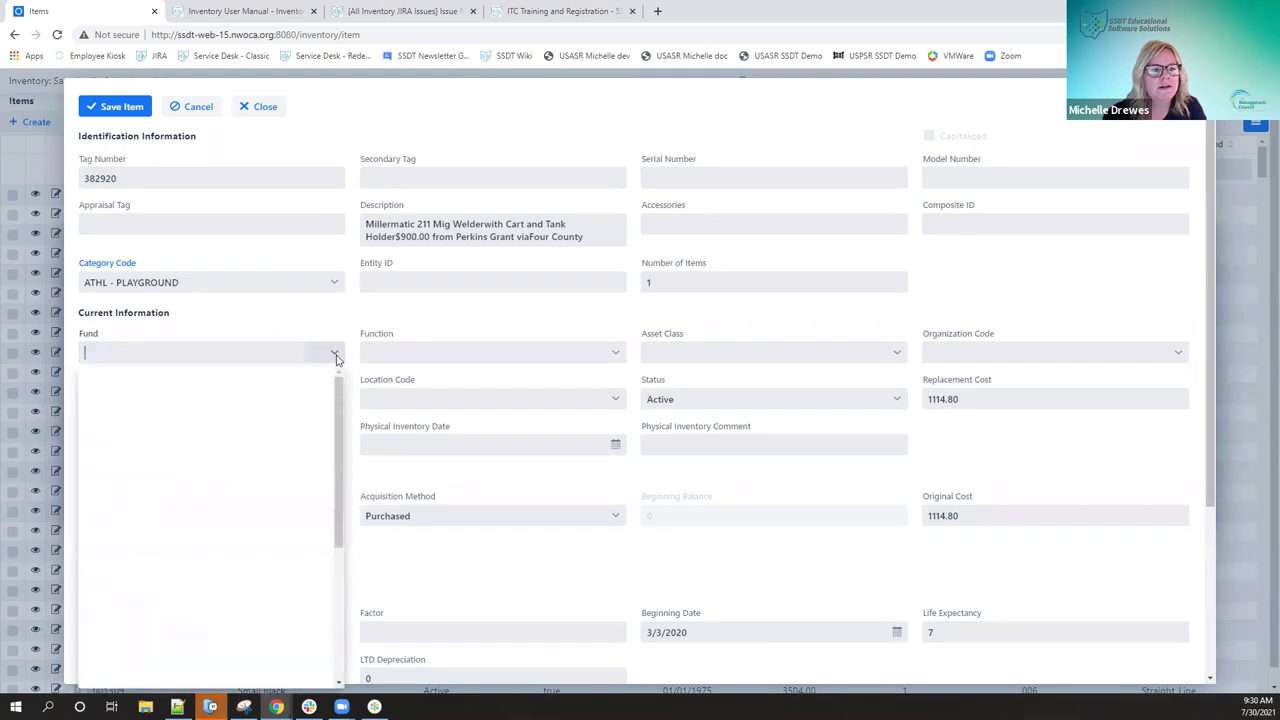
pyautogui.click(279, 387)
pyautogui.click(526, 355)
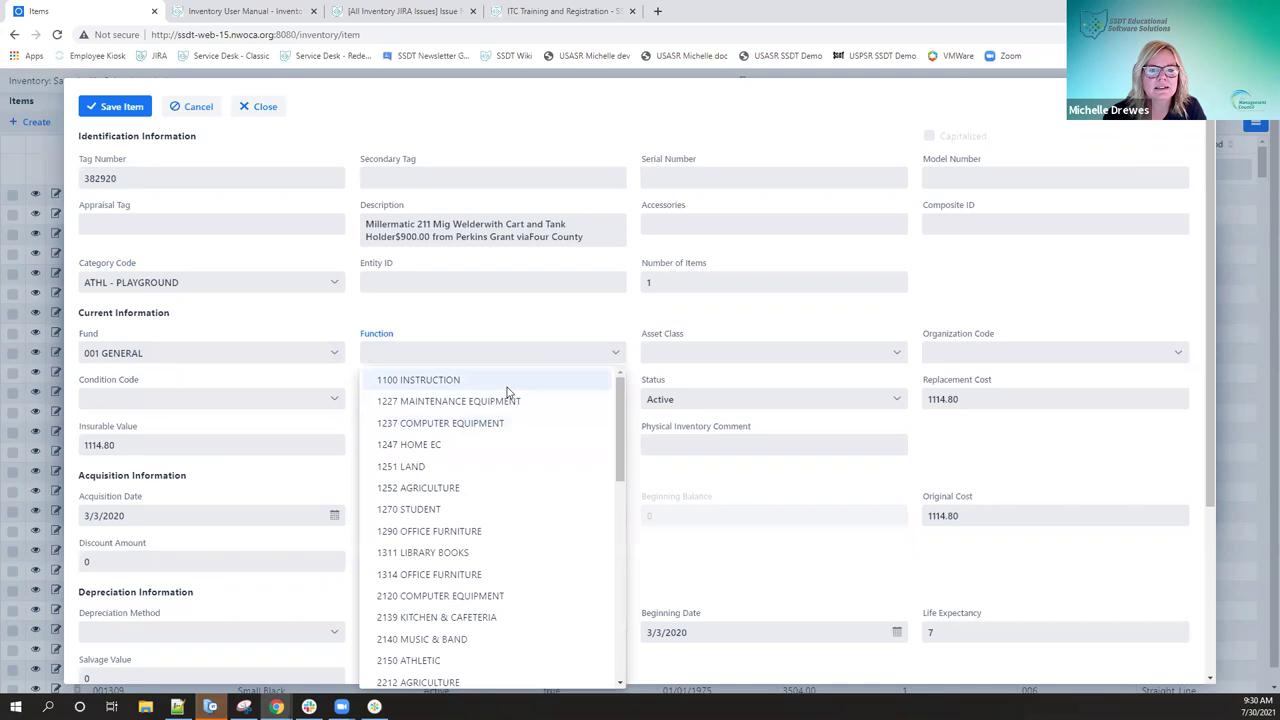
pyautogui.click(507, 388)
# Set asset class 0300 Furniture, Fixtures, and Equipment, organization code 400 - HIGH SCHOOL and location code EL - 004 - HIGH SCHOOL.
pyautogui.click(709, 353)
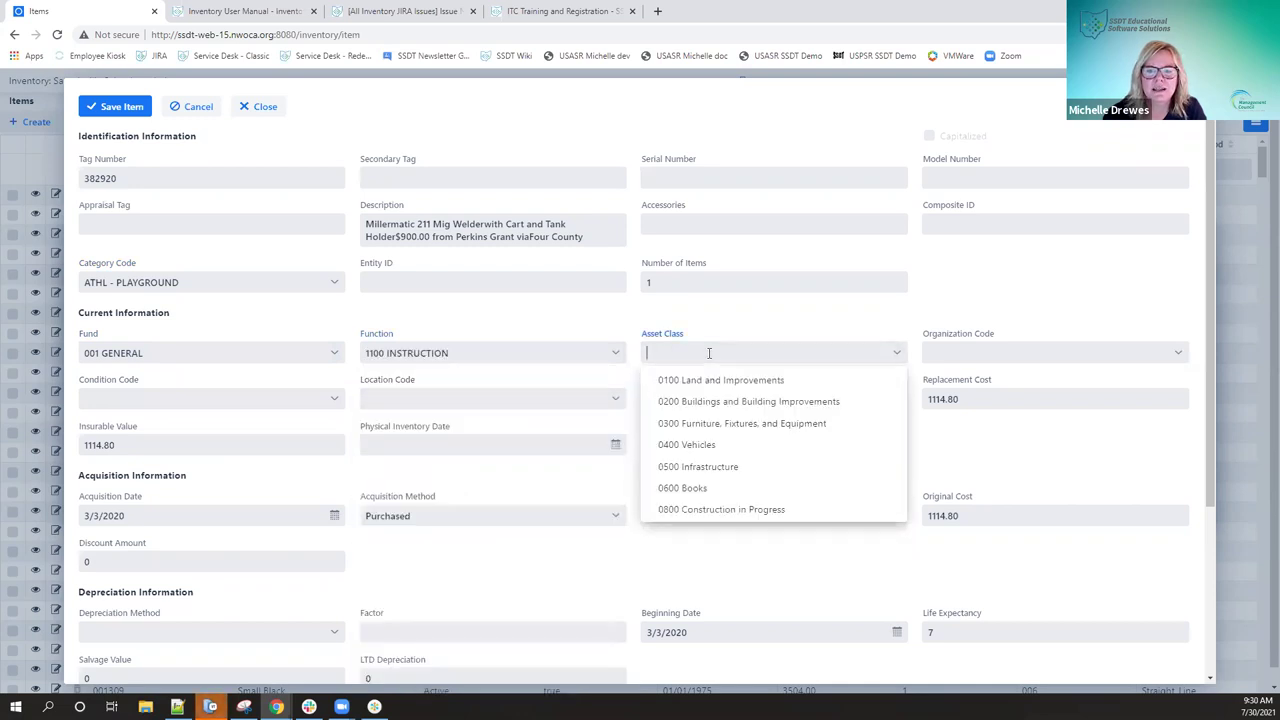
pyautogui.click(709, 424)
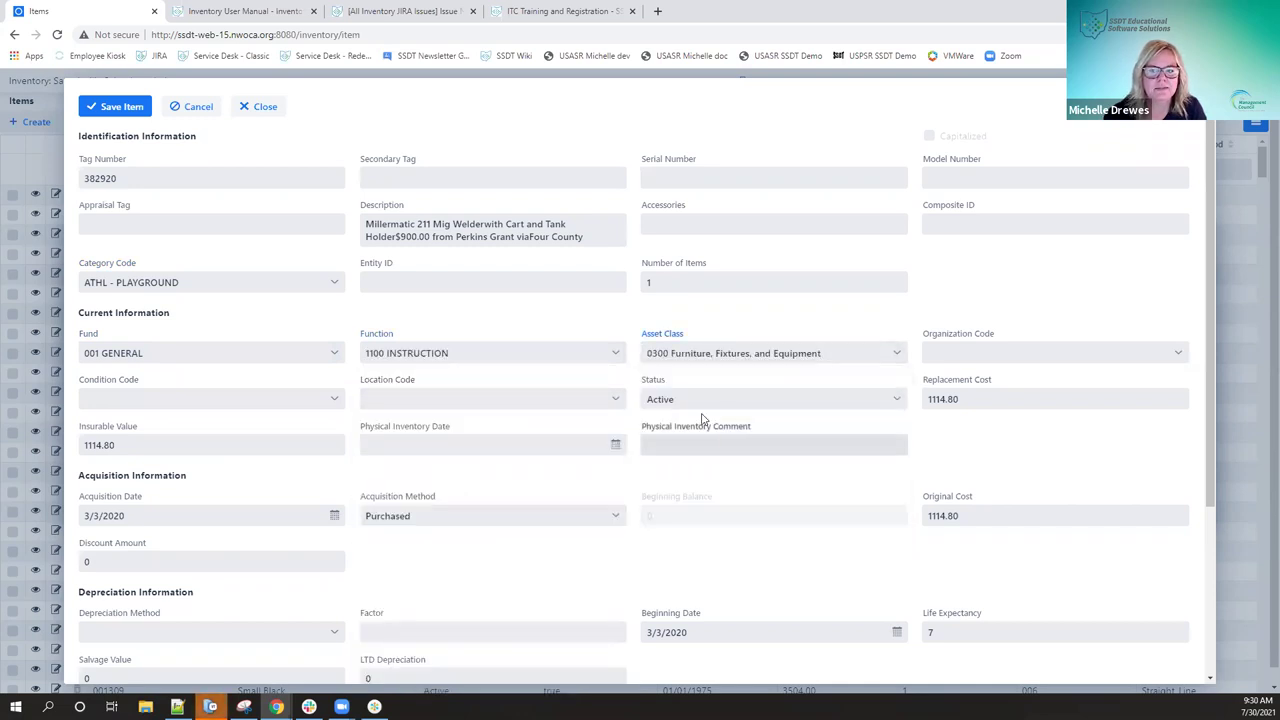
pyautogui.click(1180, 355)
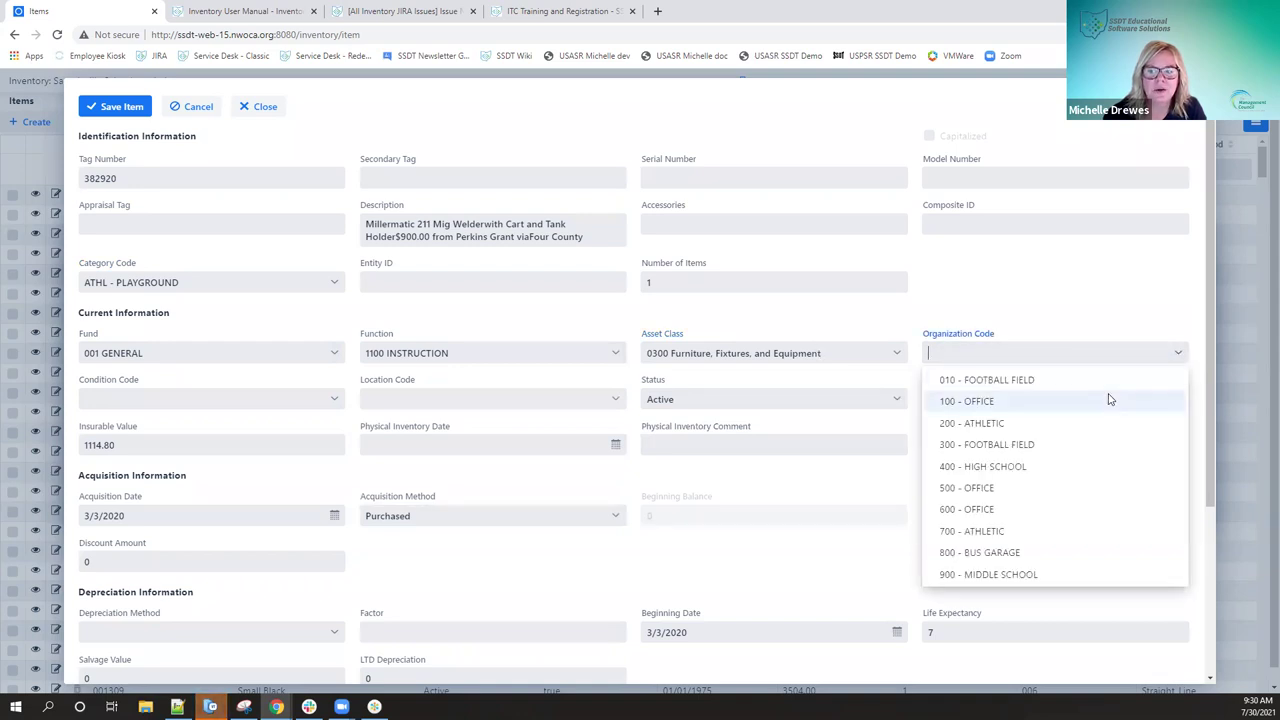
pyautogui.click(1104, 466)
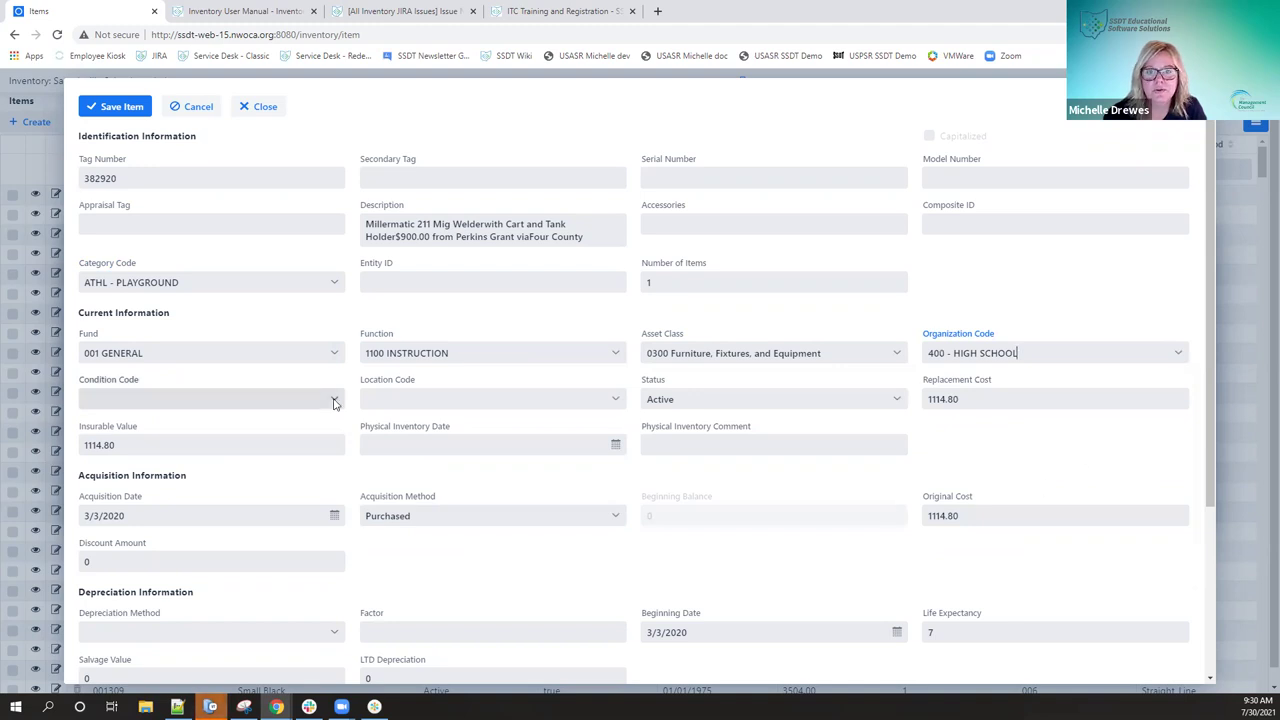
pyautogui.click(615, 400)
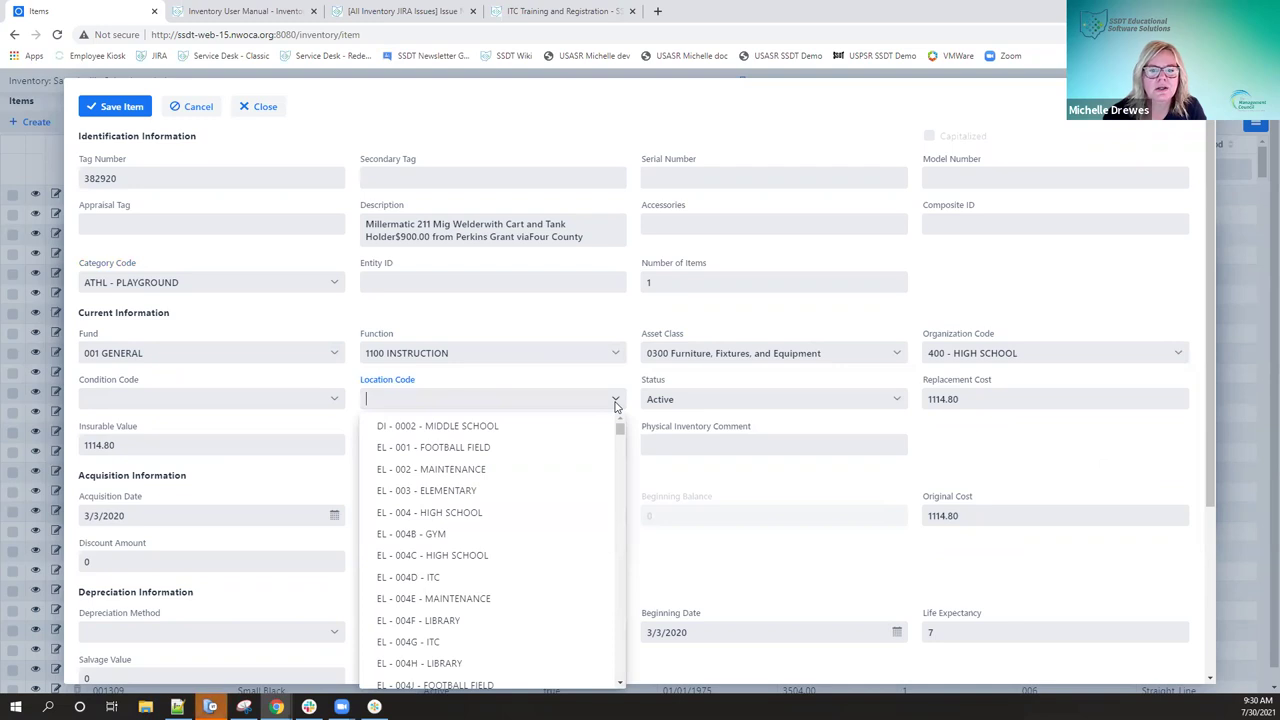
pyautogui.click(521, 511)
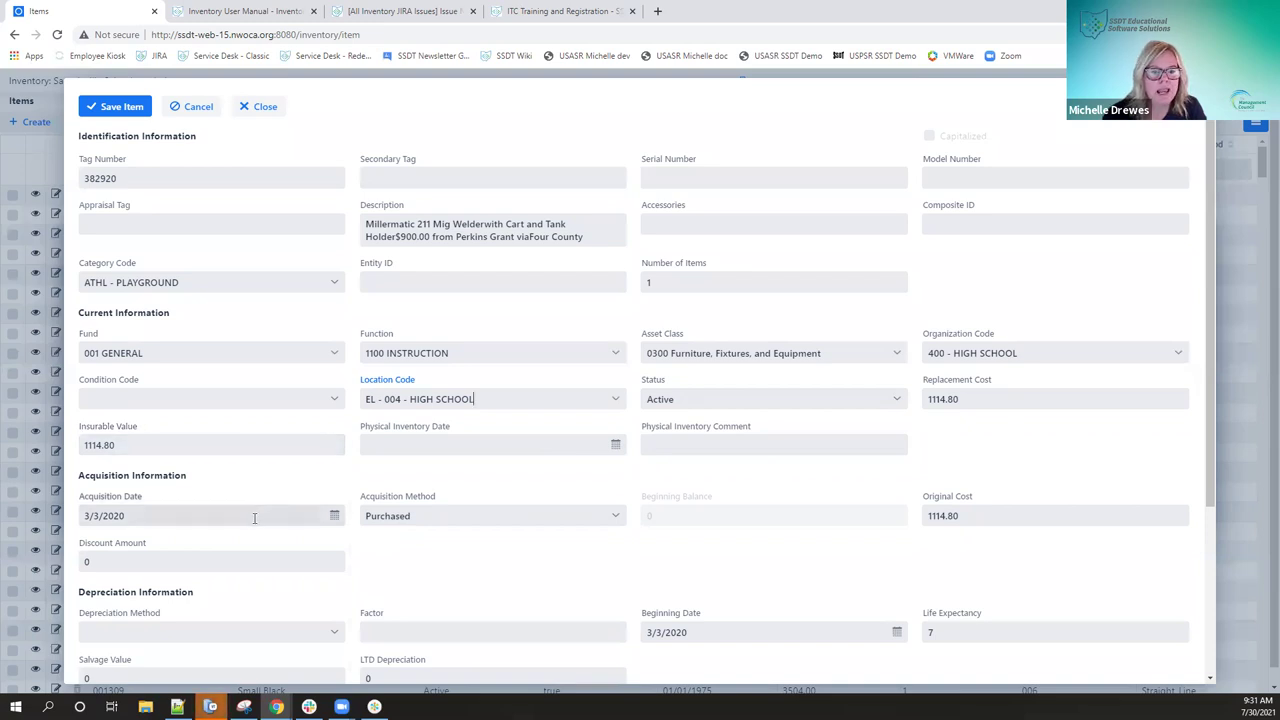
# Check the acquisition method choices, keep Purchased, and set the item's depreciation method to Straight Line.
pyautogui.scroll(-2, 268, 513)
pyautogui.scroll(-1, 268, 514)
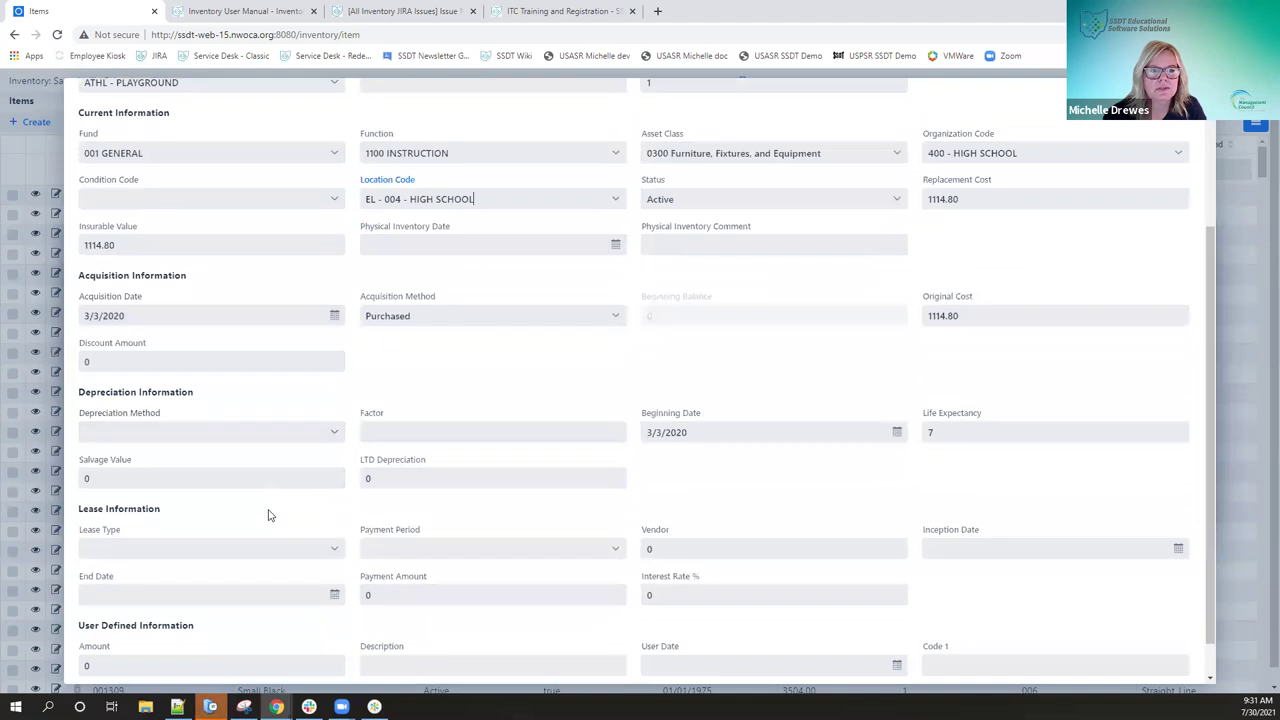
pyautogui.scroll(-1, 266, 514)
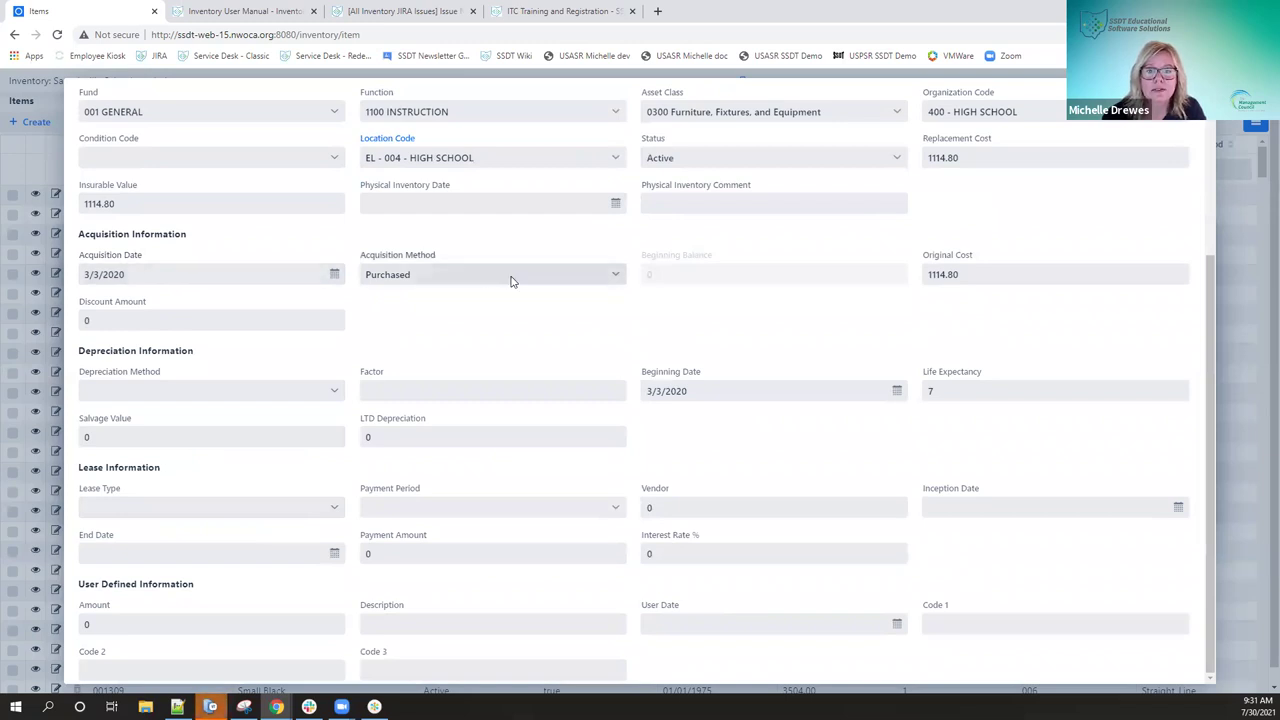
pyautogui.click(617, 279)
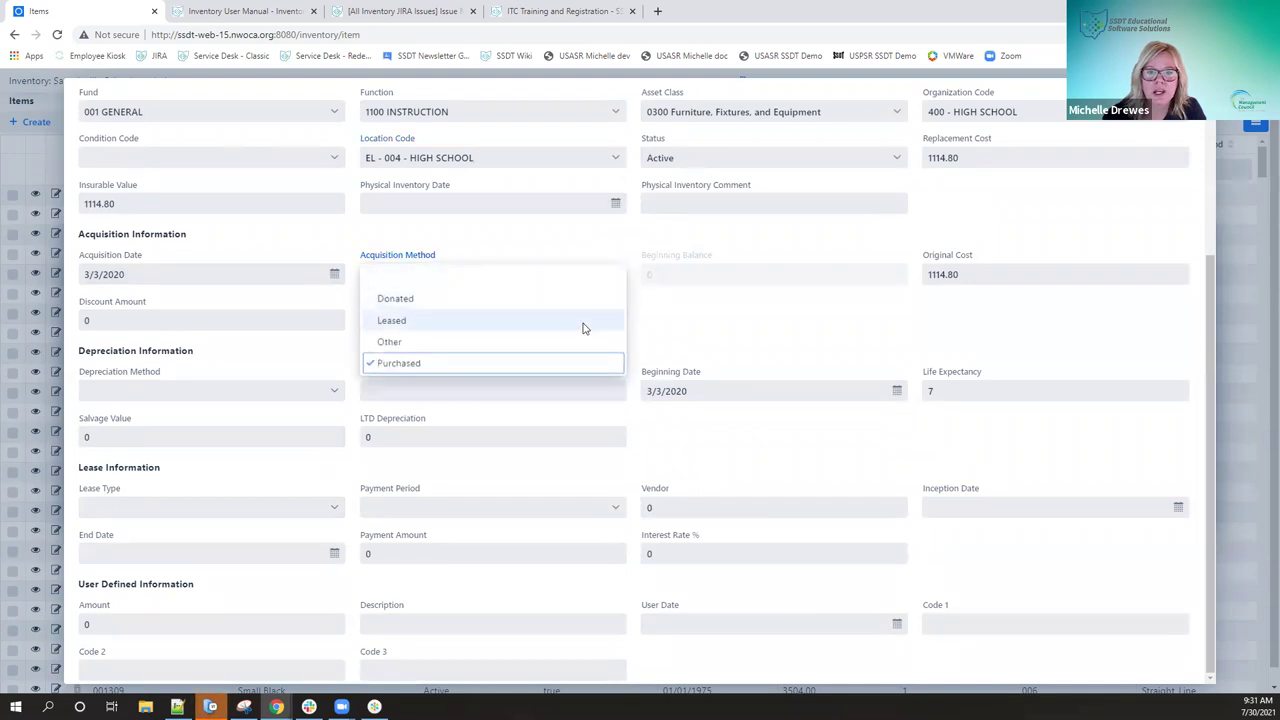
pyautogui.click(575, 236)
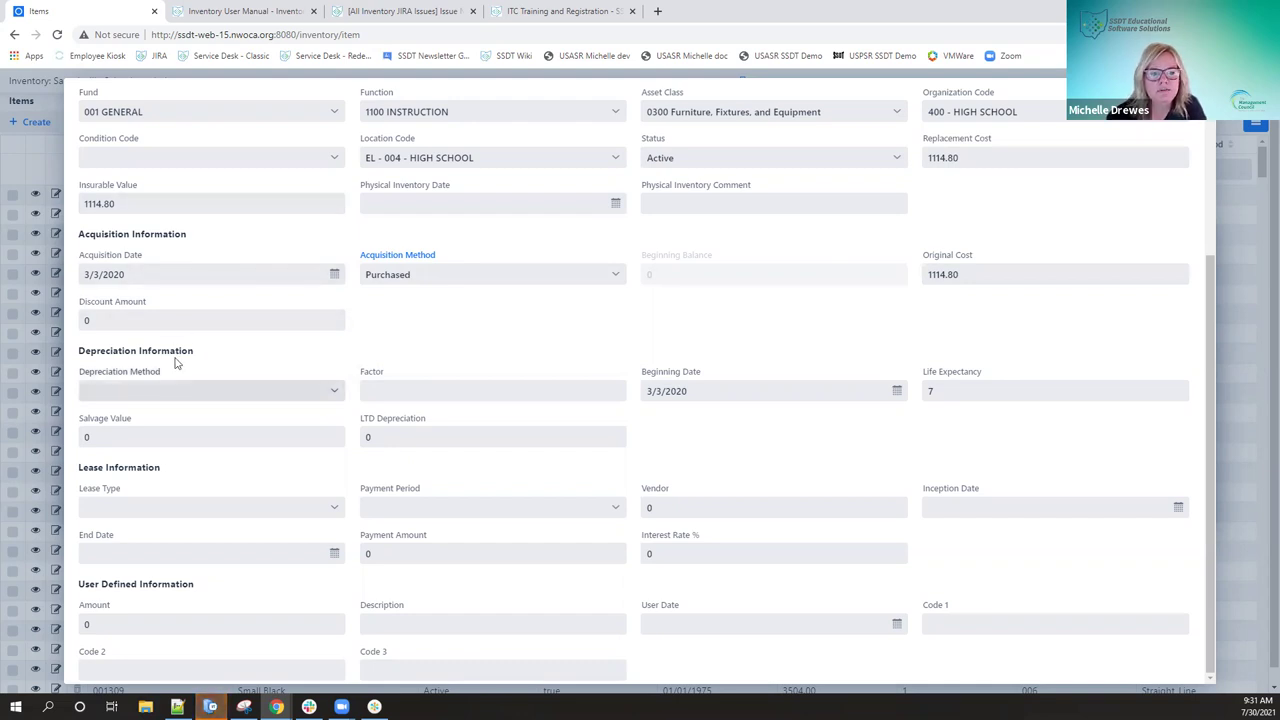
pyautogui.click(336, 395)
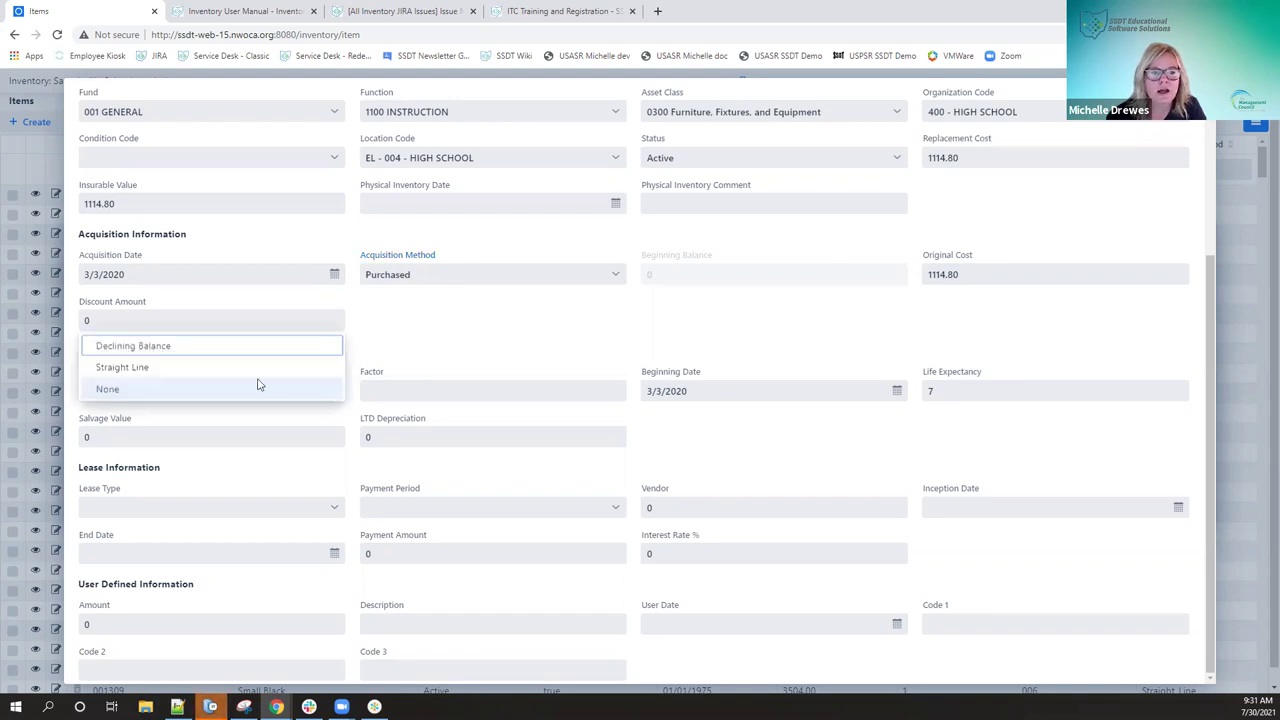
pyautogui.click(237, 369)
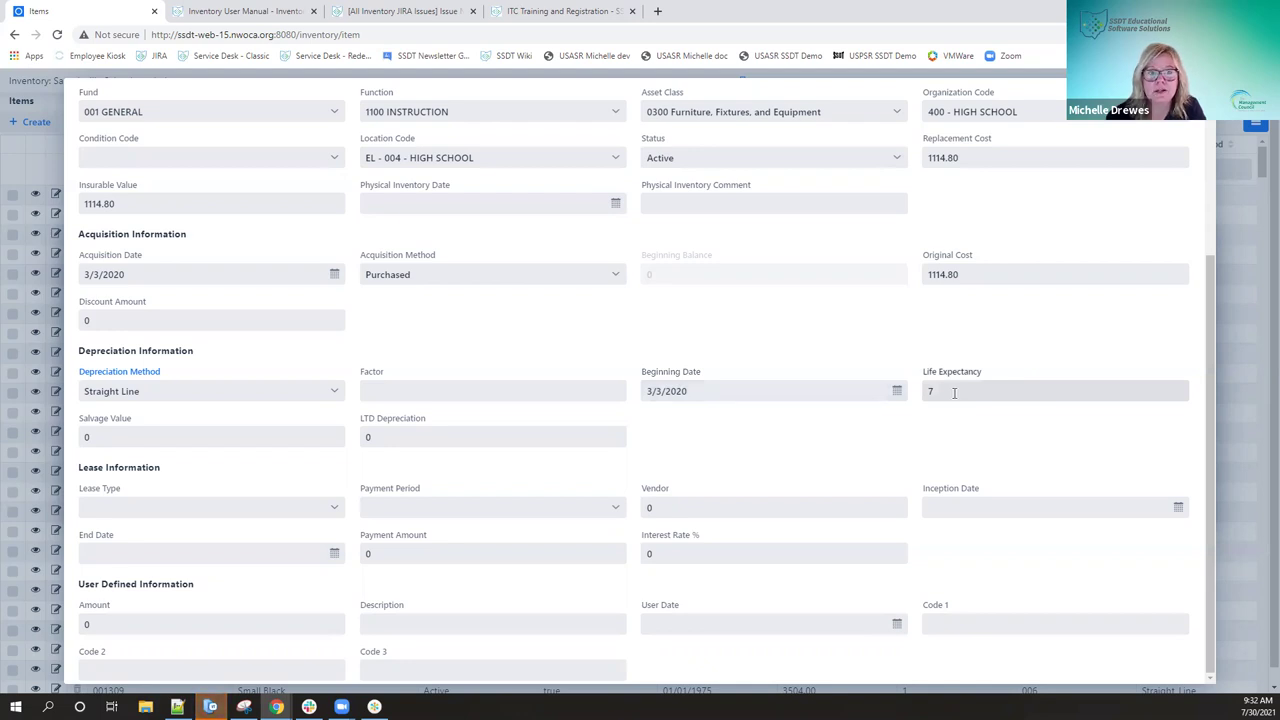
# Review the item's category, life expectancy, lease and user-defined information before saving.
pyautogui.scroll(2, 954, 395)
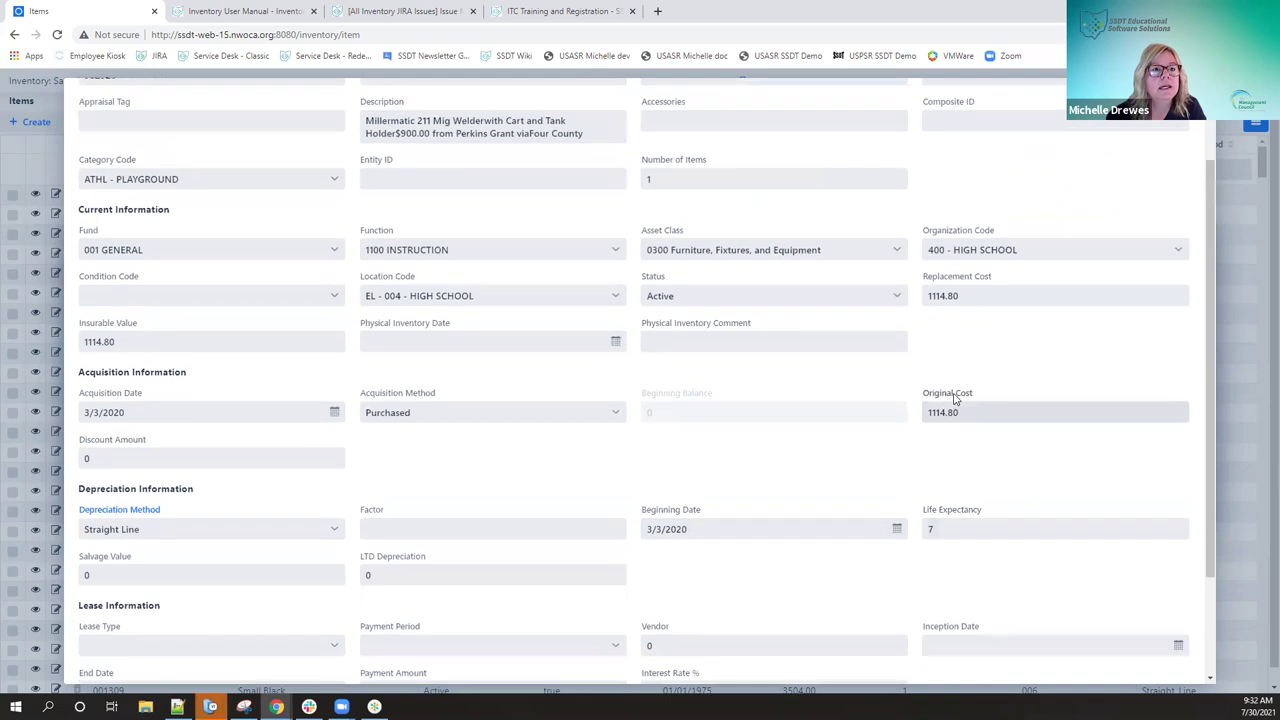
pyautogui.scroll(1, 954, 396)
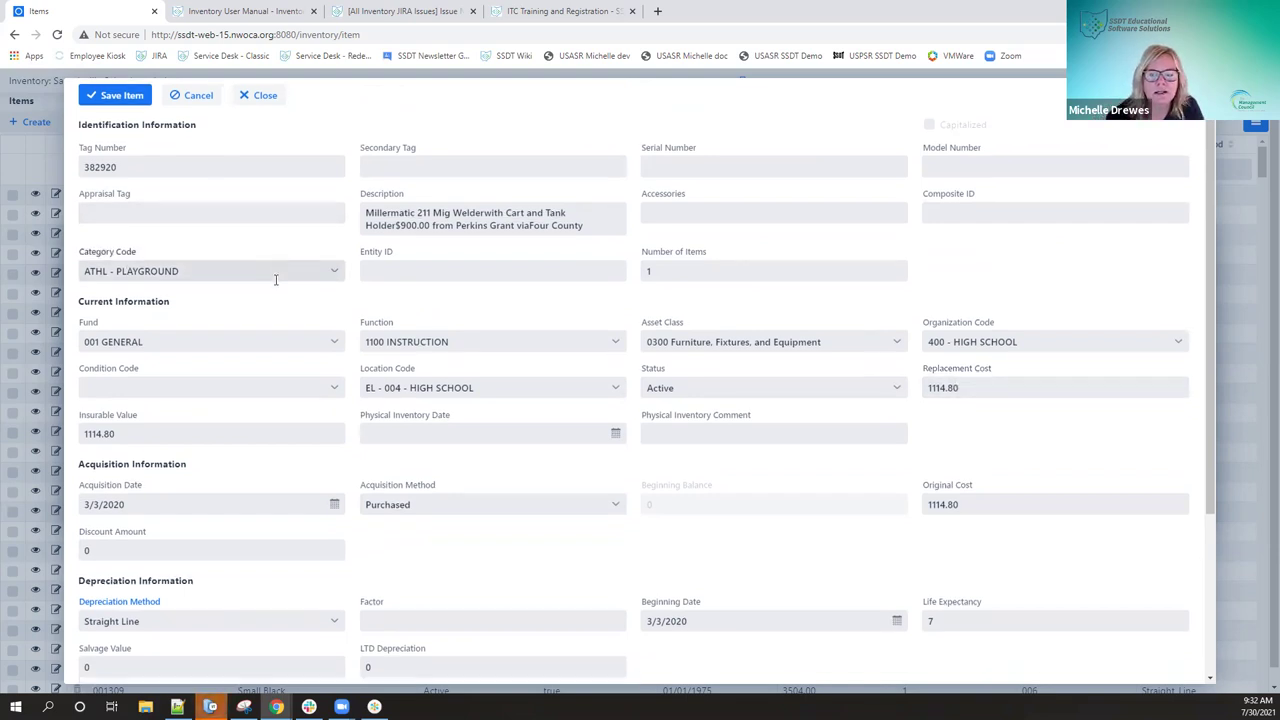
pyautogui.scroll(-1, 276, 281)
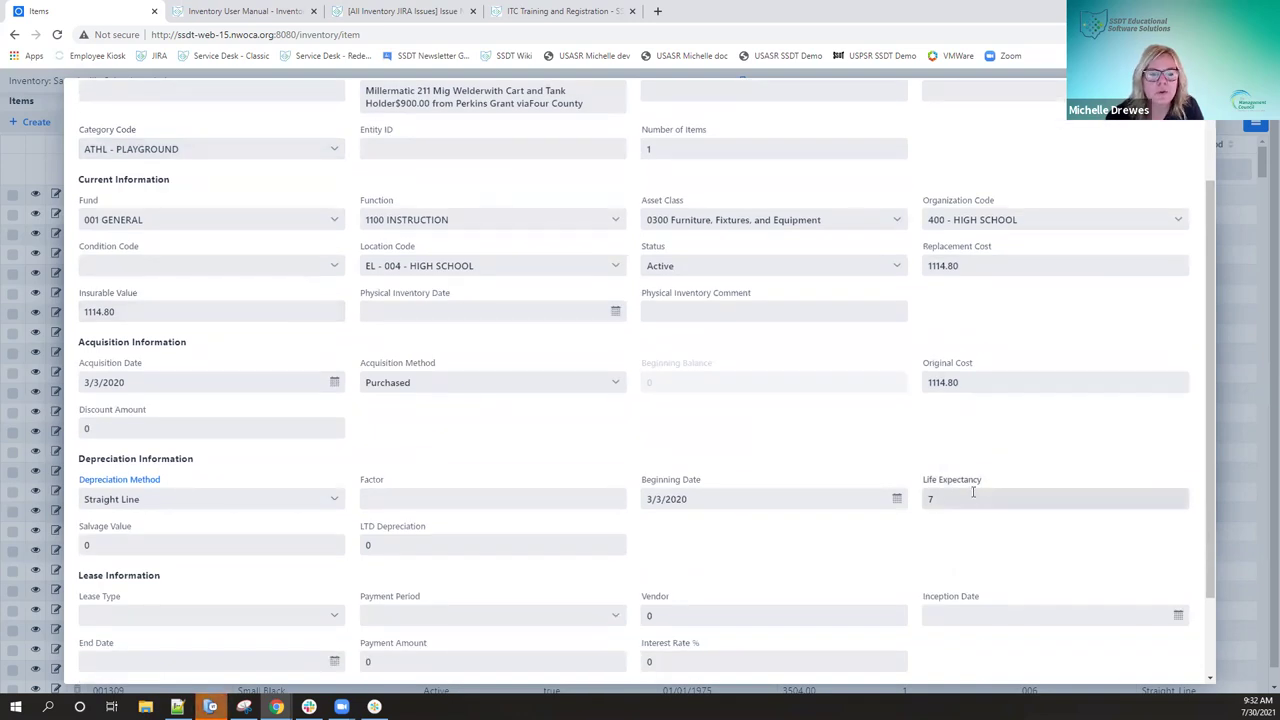
pyautogui.scroll(-1, 972, 494)
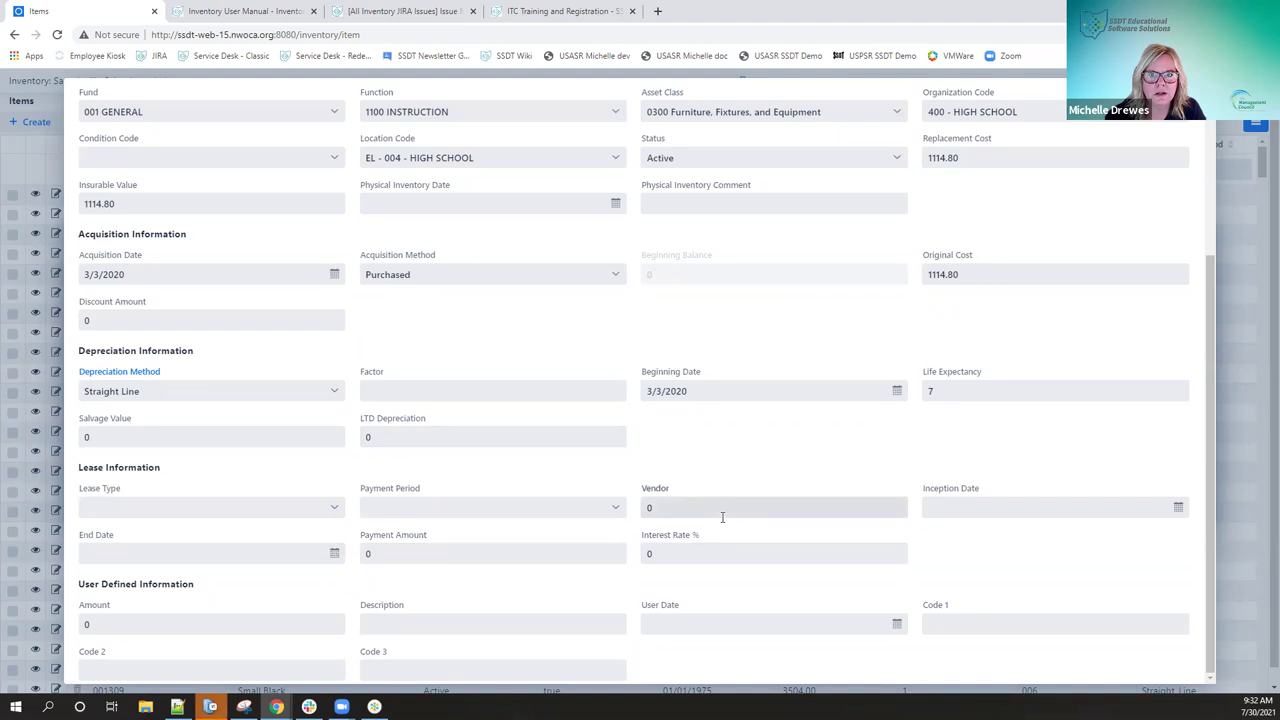
pyautogui.scroll(3, 722, 517)
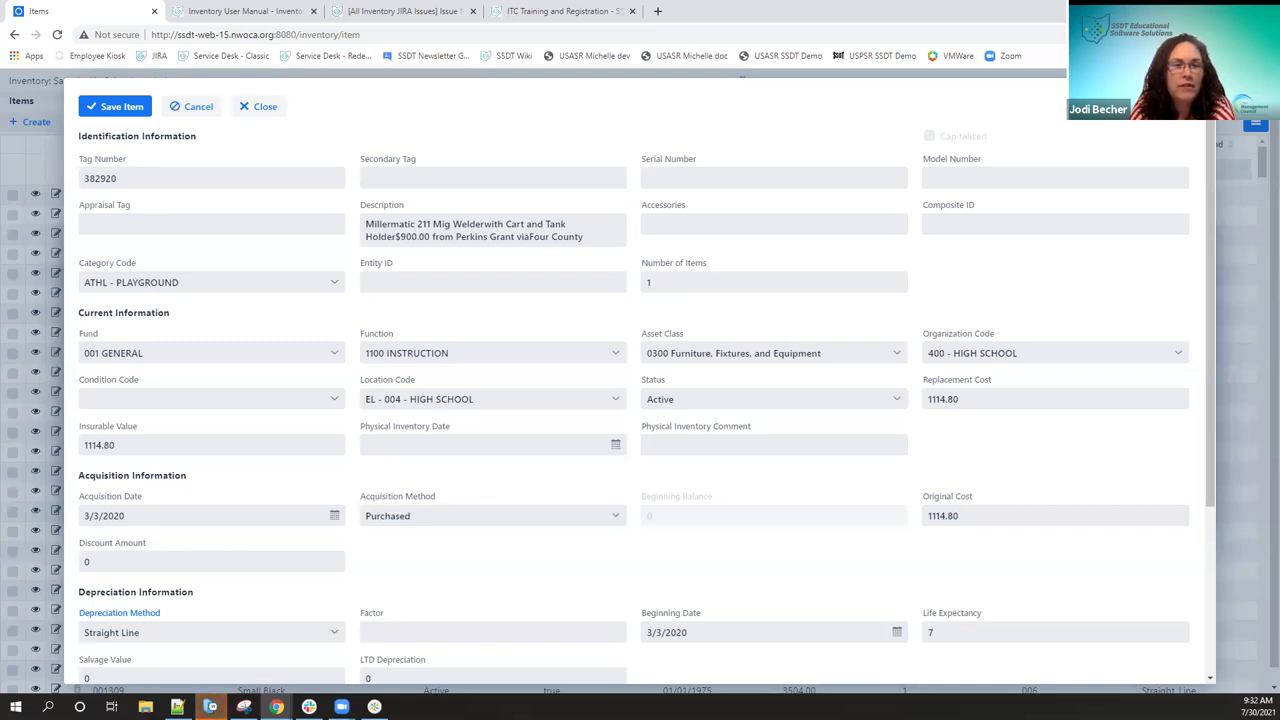
# Step through the identification fields from Tag Number past Secondary Tag to Serial Number without entering anything.
pyautogui.click(198, 178)
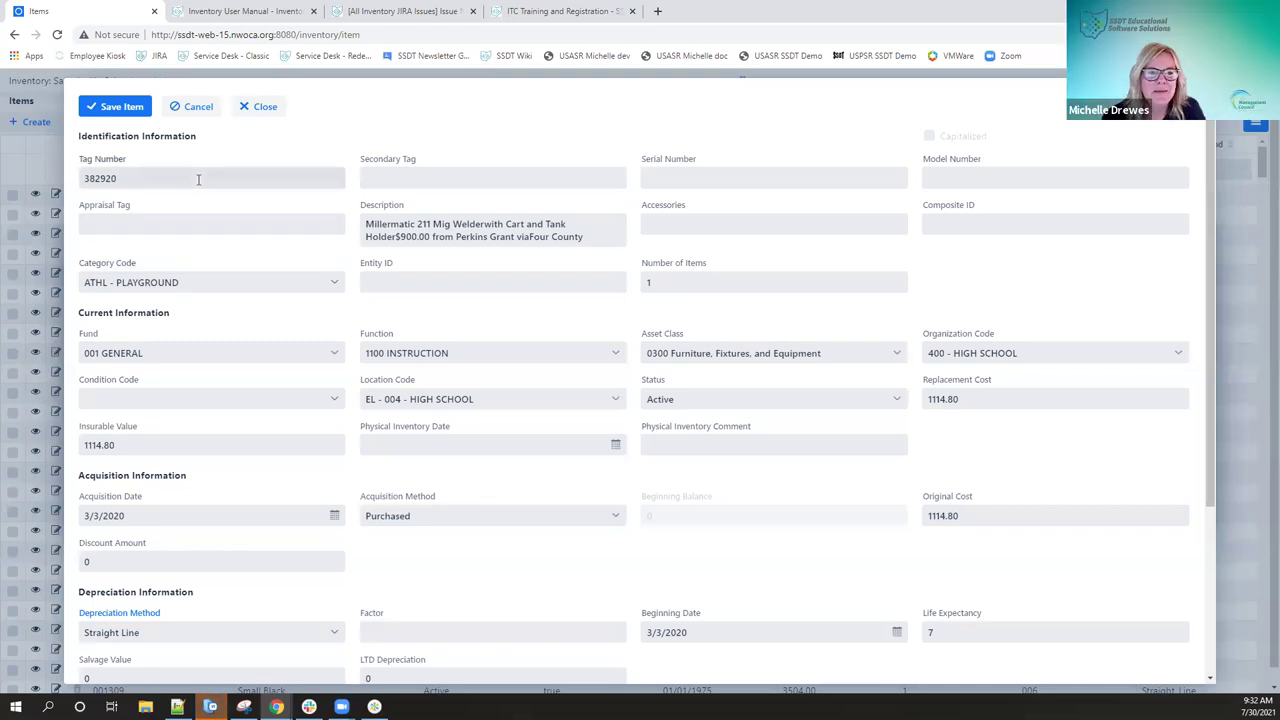
pyautogui.press('Tab')
pyautogui.press('Tab')
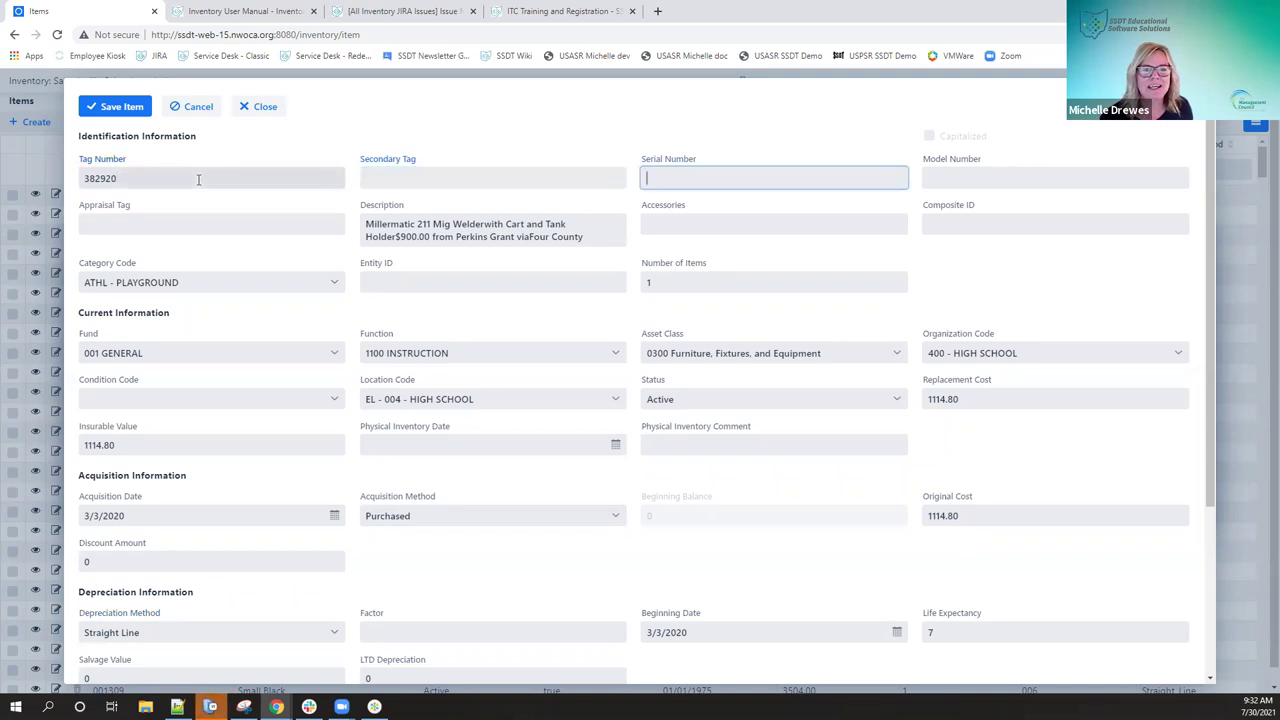
# Save the new item with tag number 382920, and close both its record and the pending-item acquisition record.
pyautogui.press('Tab')
pyautogui.press('Tab')
pyautogui.press('Tab')
pyautogui.press('Tab')
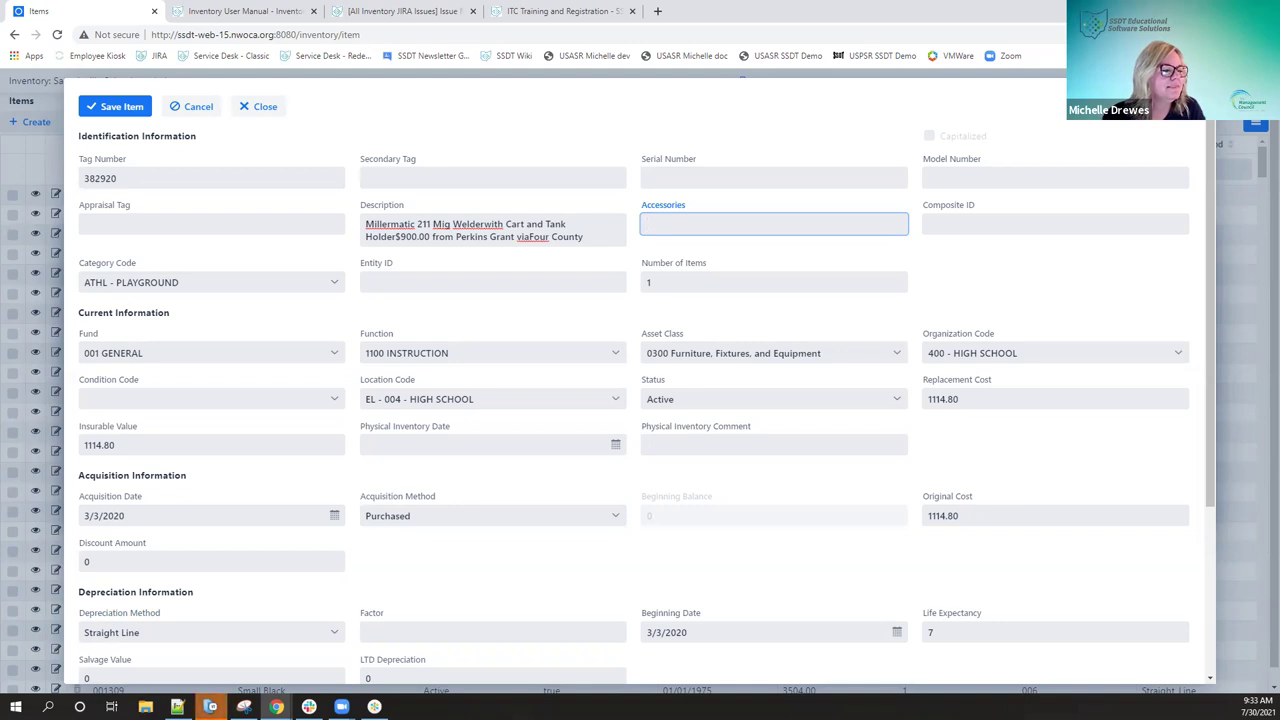
pyautogui.click(137, 108)
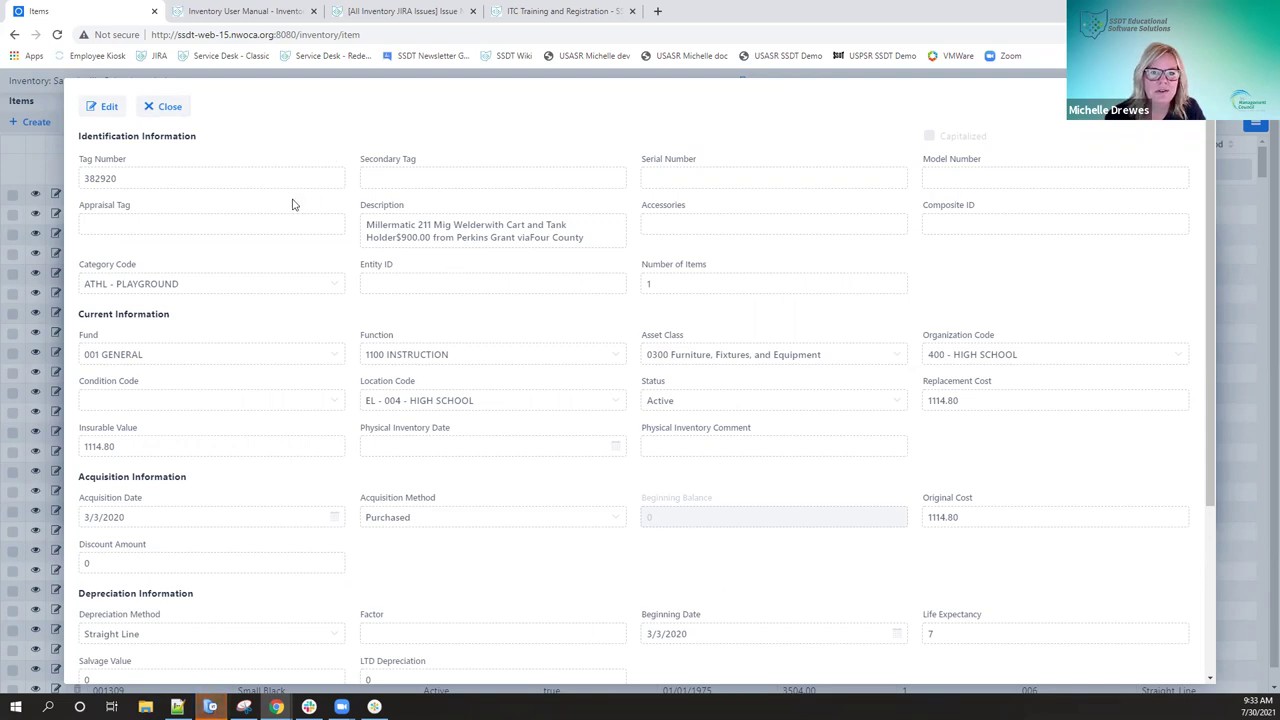
pyautogui.click(167, 106)
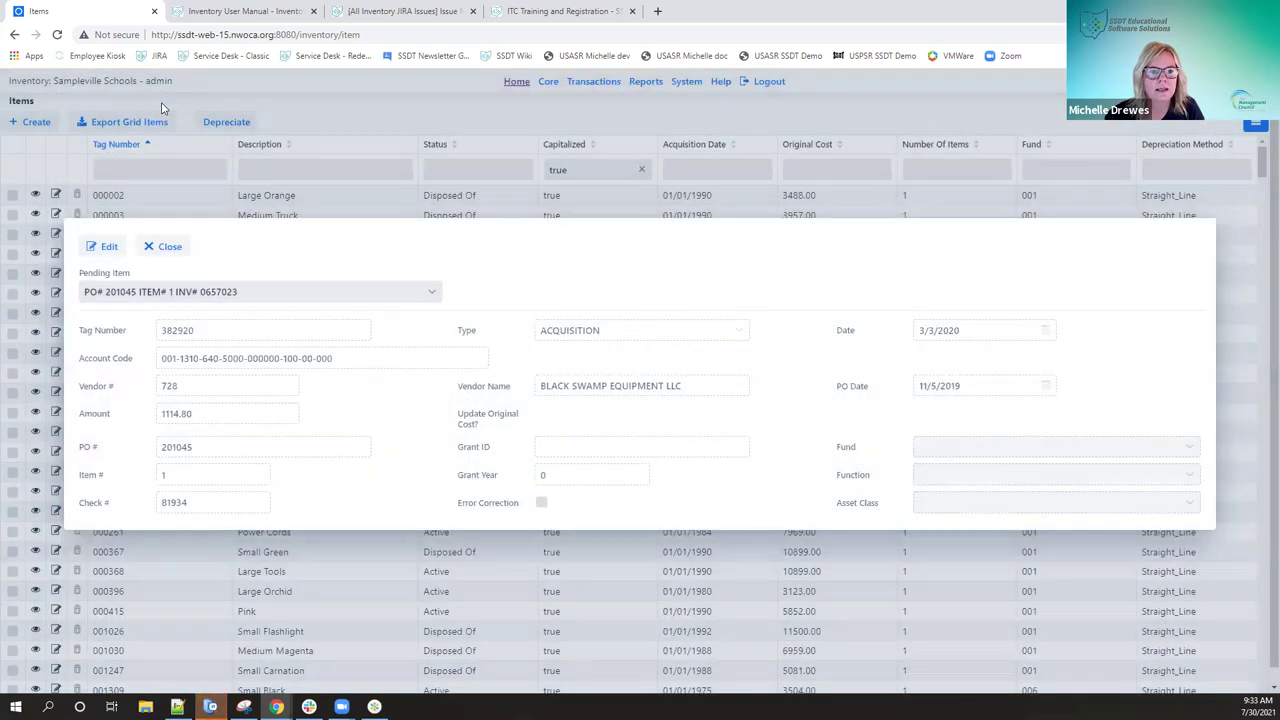
pyautogui.click(170, 247)
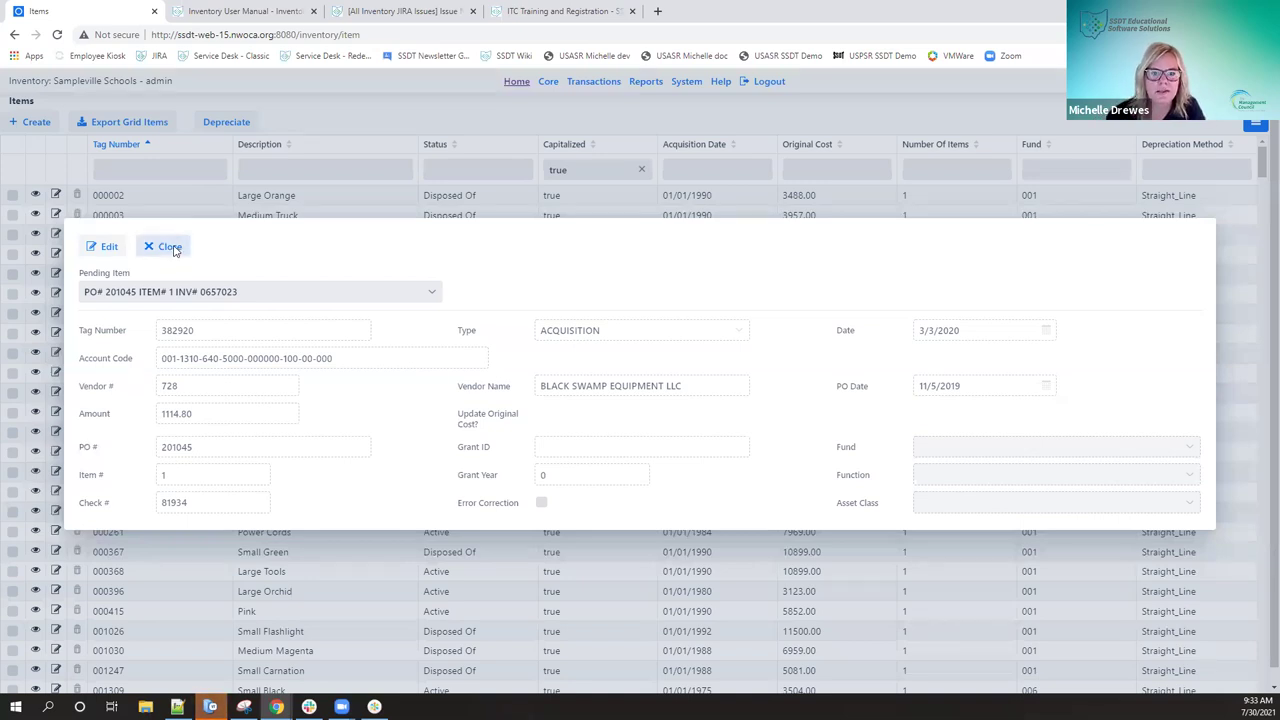
# Filter the items grid for tag number 382920 and clear the Capitalized filter.
pyautogui.click(136, 168)
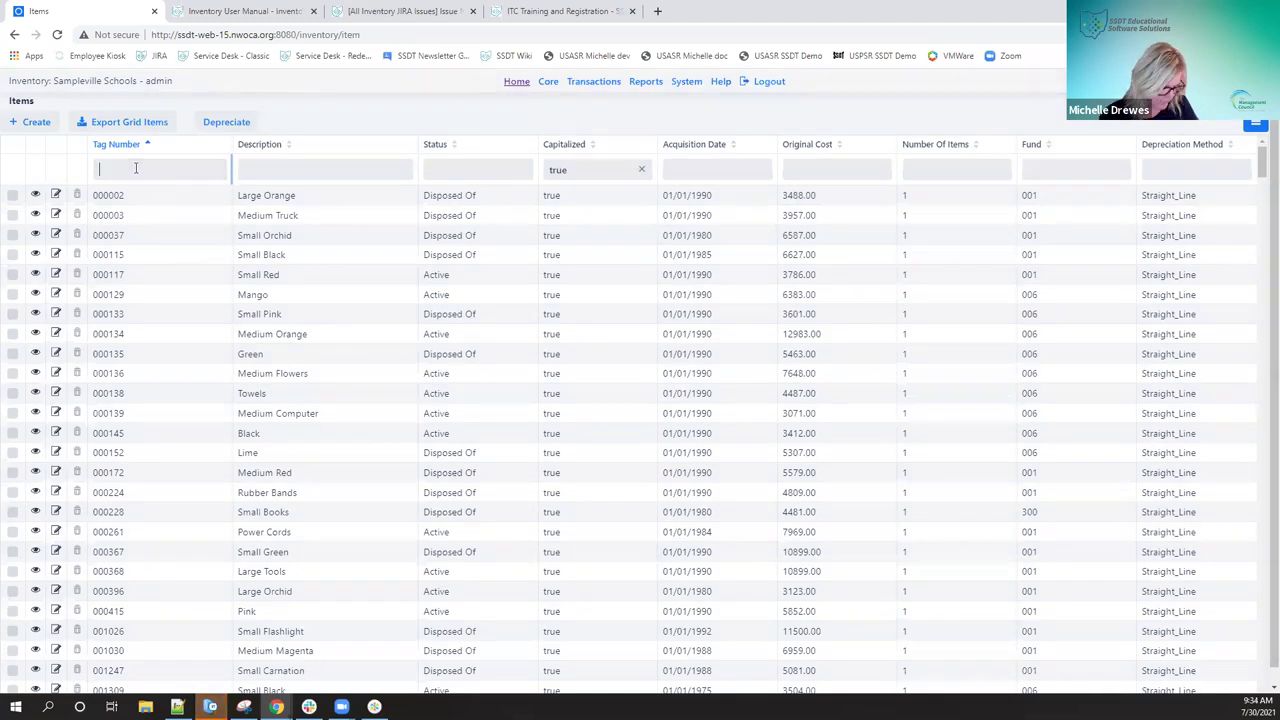
pyautogui.write('382920')
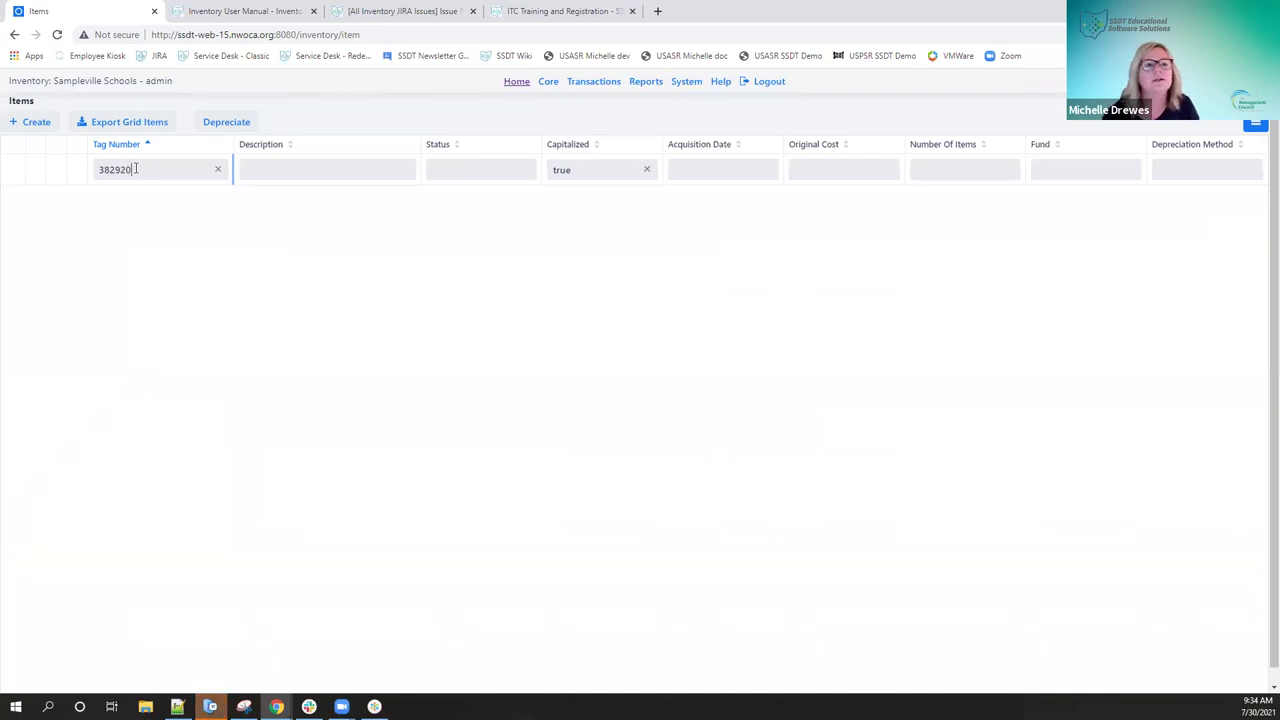
pyautogui.click(647, 171)
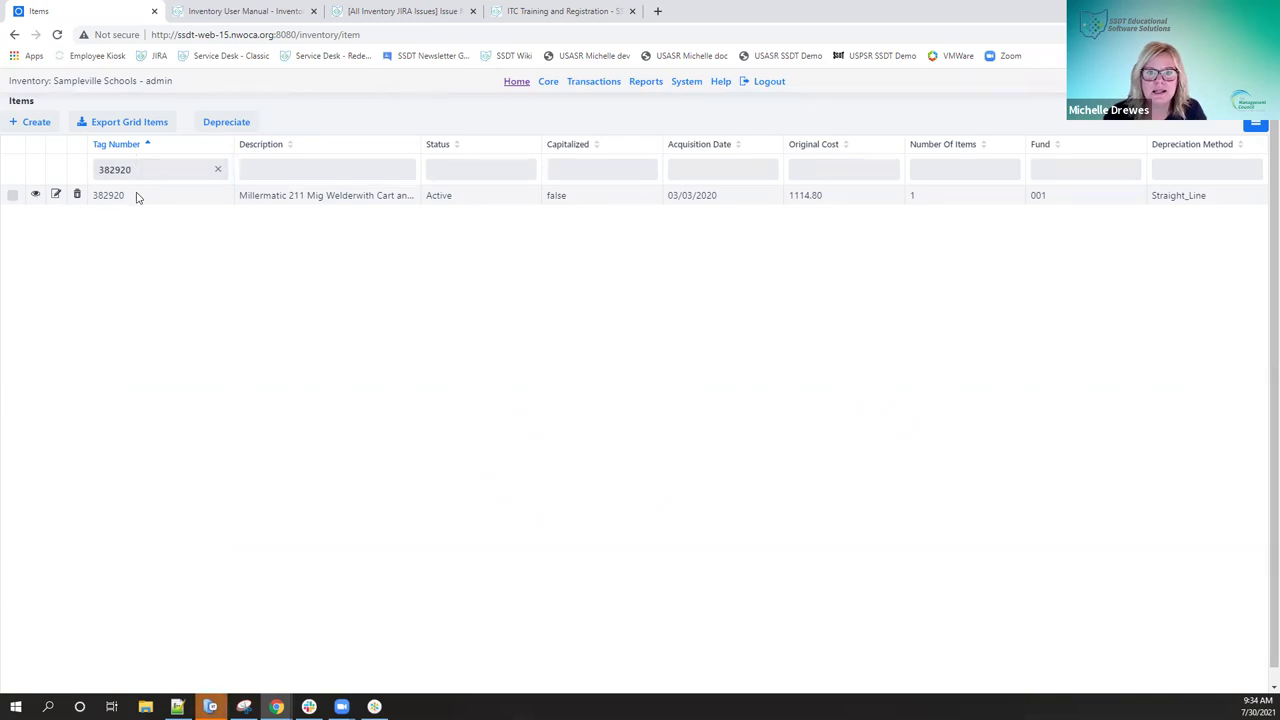
pyautogui.click(597, 87)
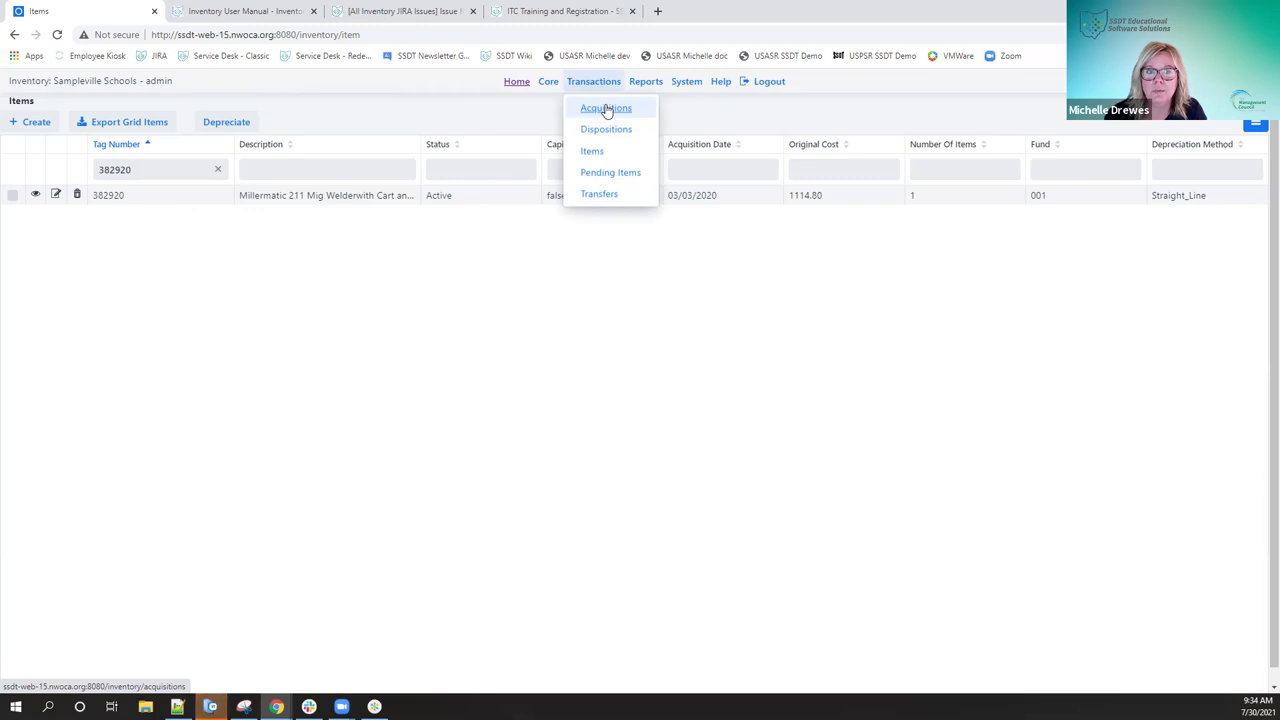
pyautogui.click(471, 292)
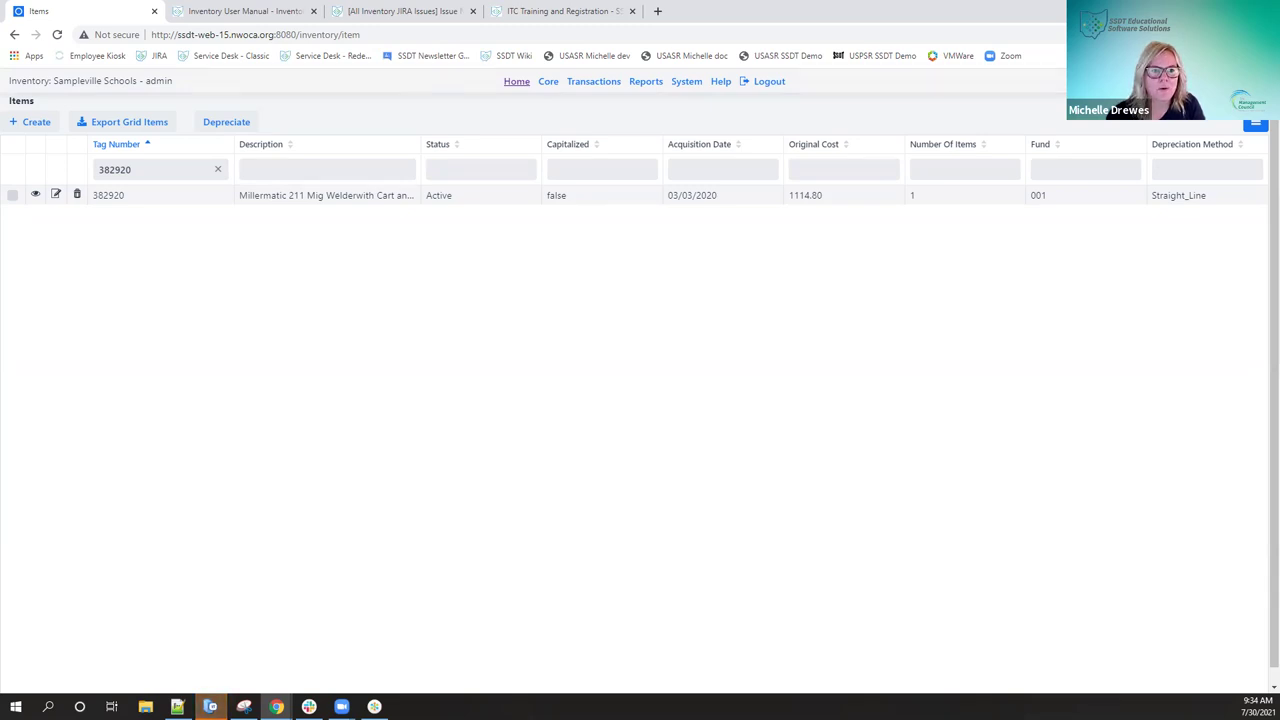
# Replace the tag number filter with 091321 and open that item's record for viewing.
pyautogui.click(218, 169)
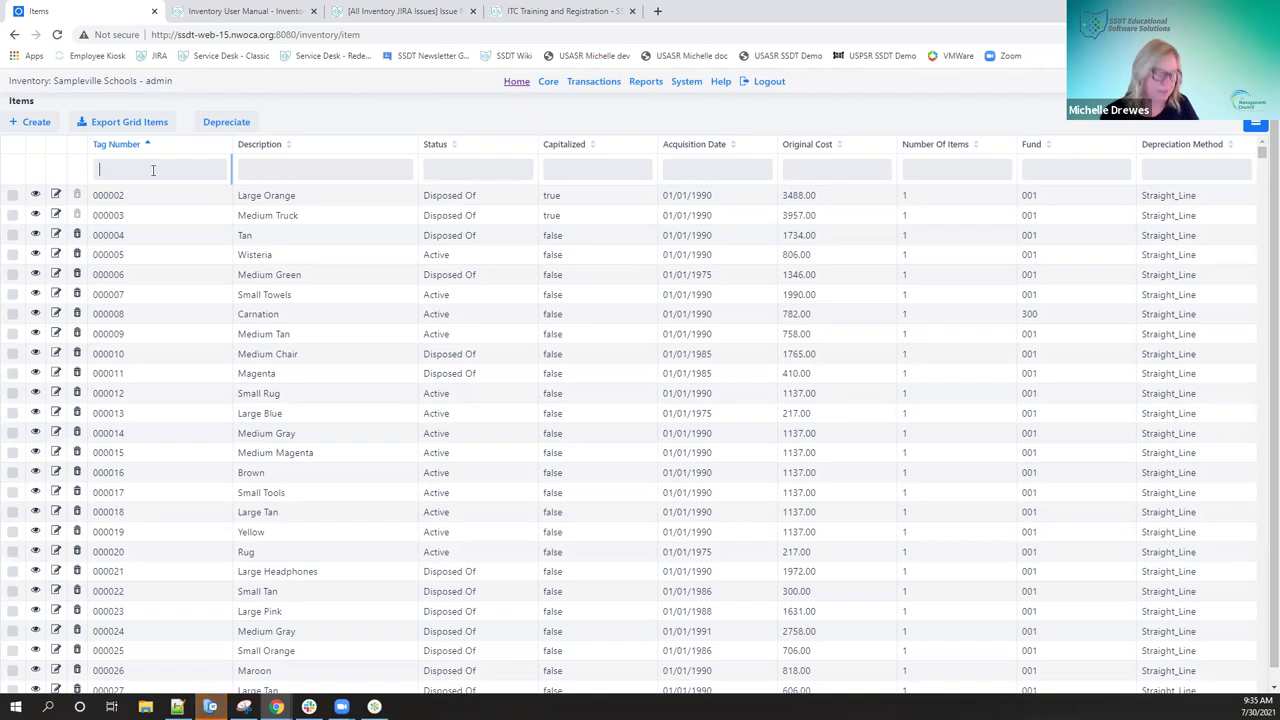
pyautogui.write('09')
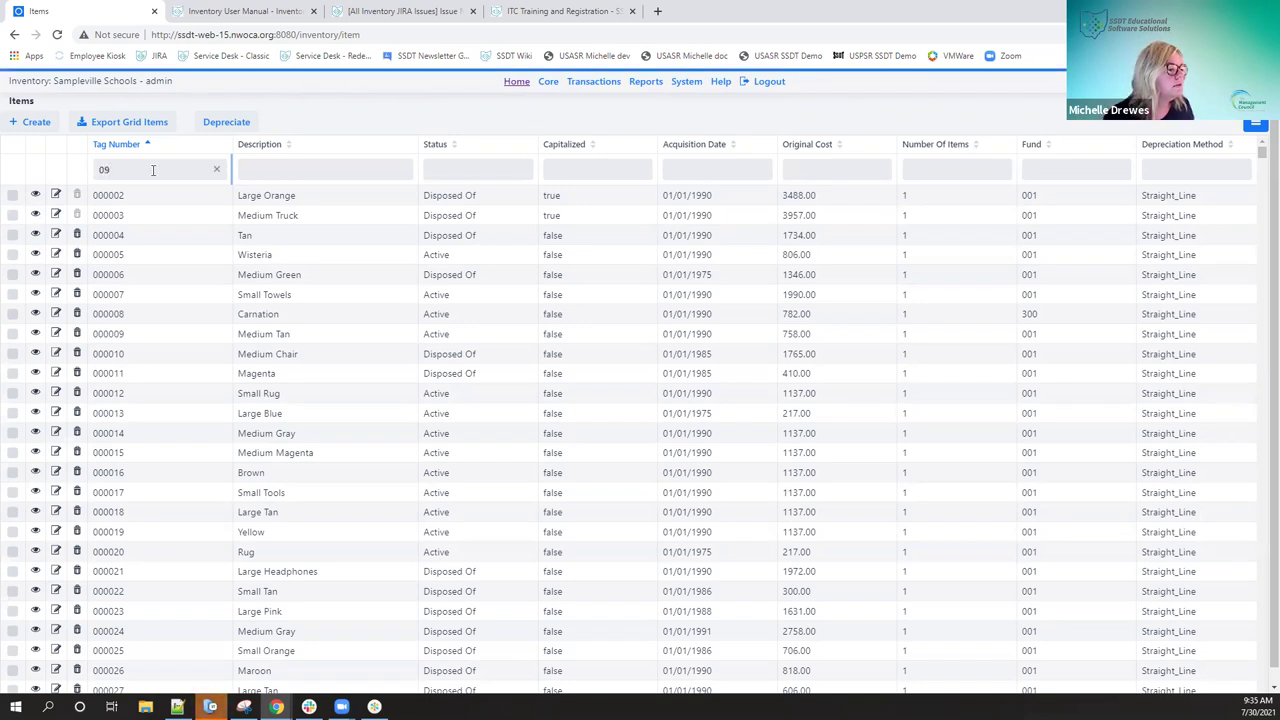
pyautogui.write('1321')
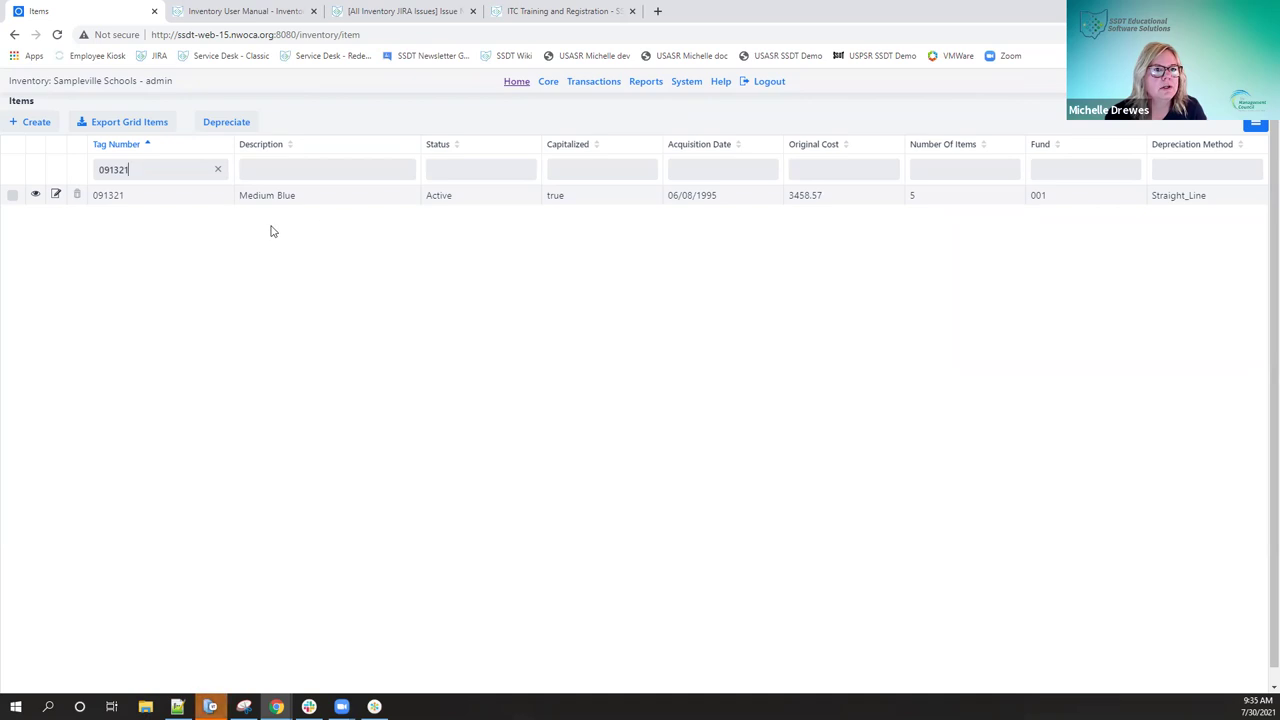
pyautogui.click(35, 196)
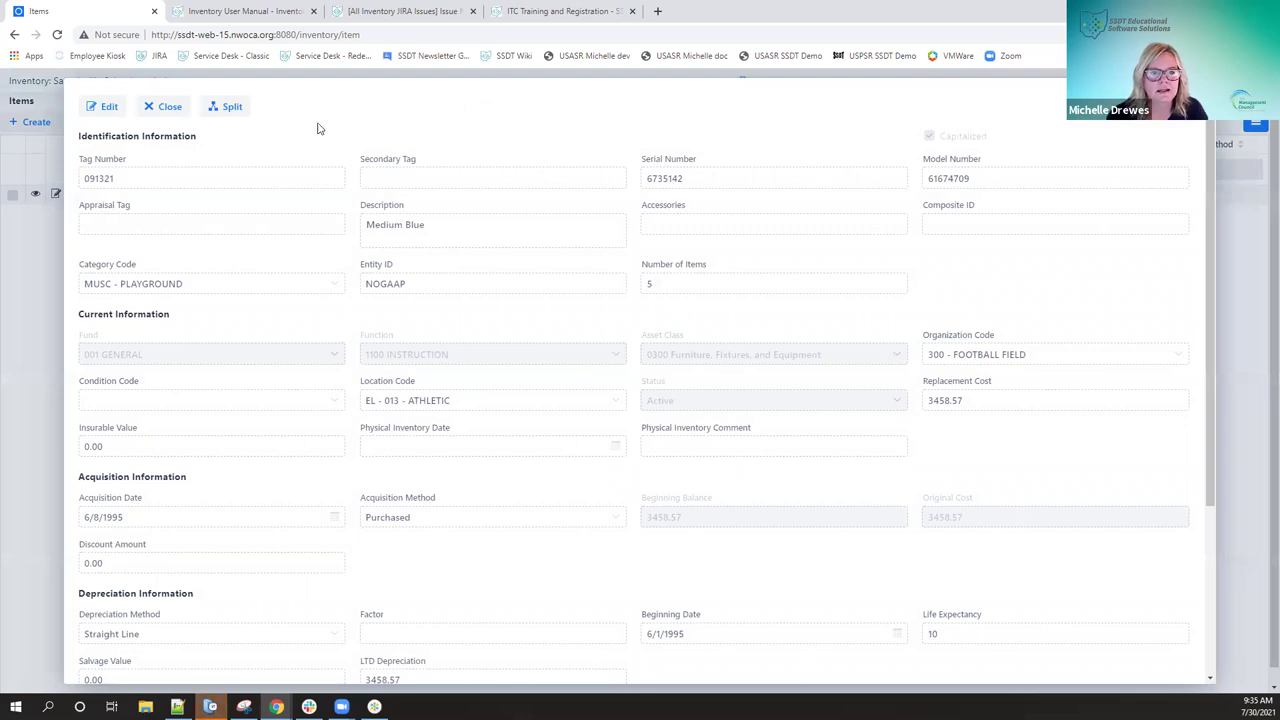
# Set up a projection split of item 091321 into 5 new tags starting at 091630, and validate the input.
pyautogui.click(230, 108)
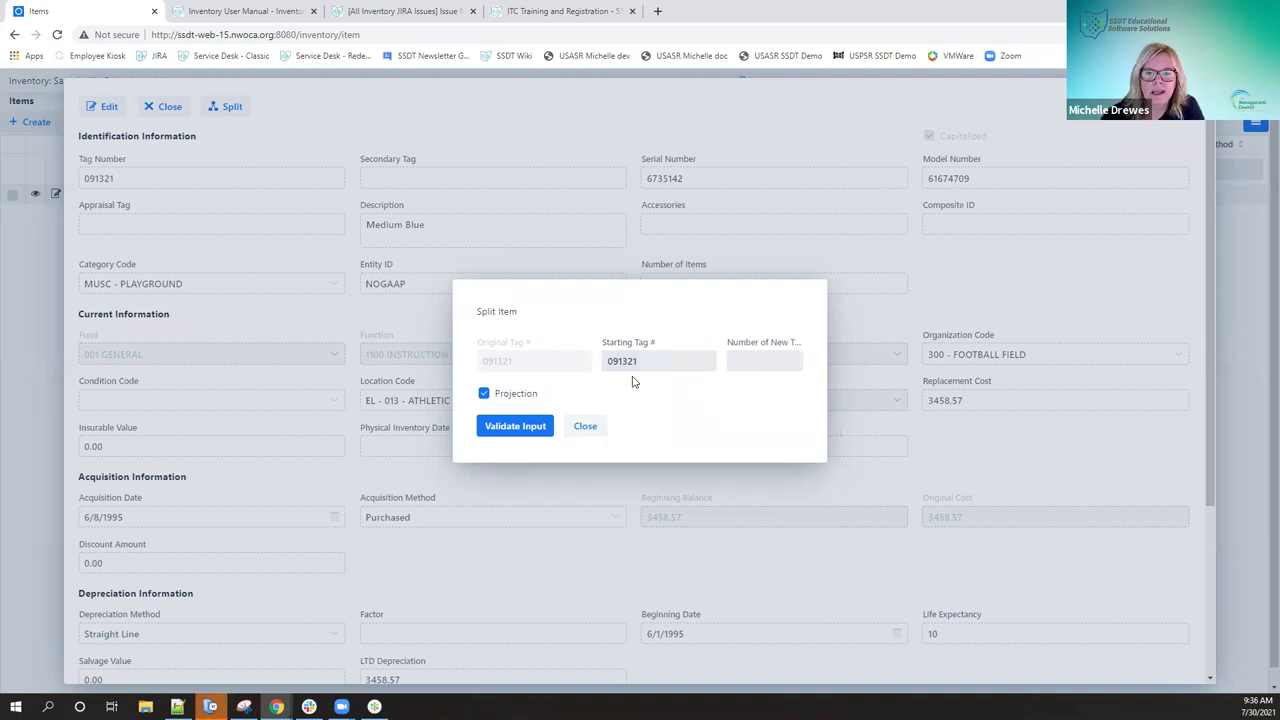
pyautogui.click(768, 366)
pyautogui.write('5')
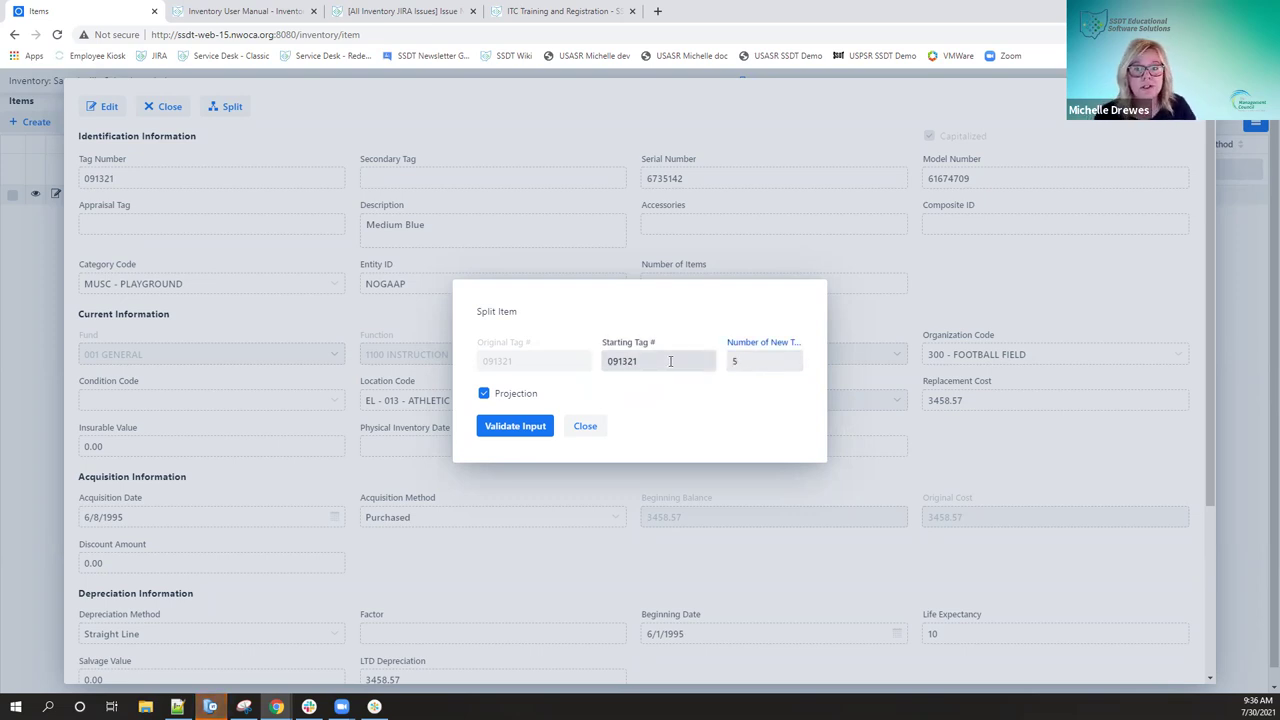
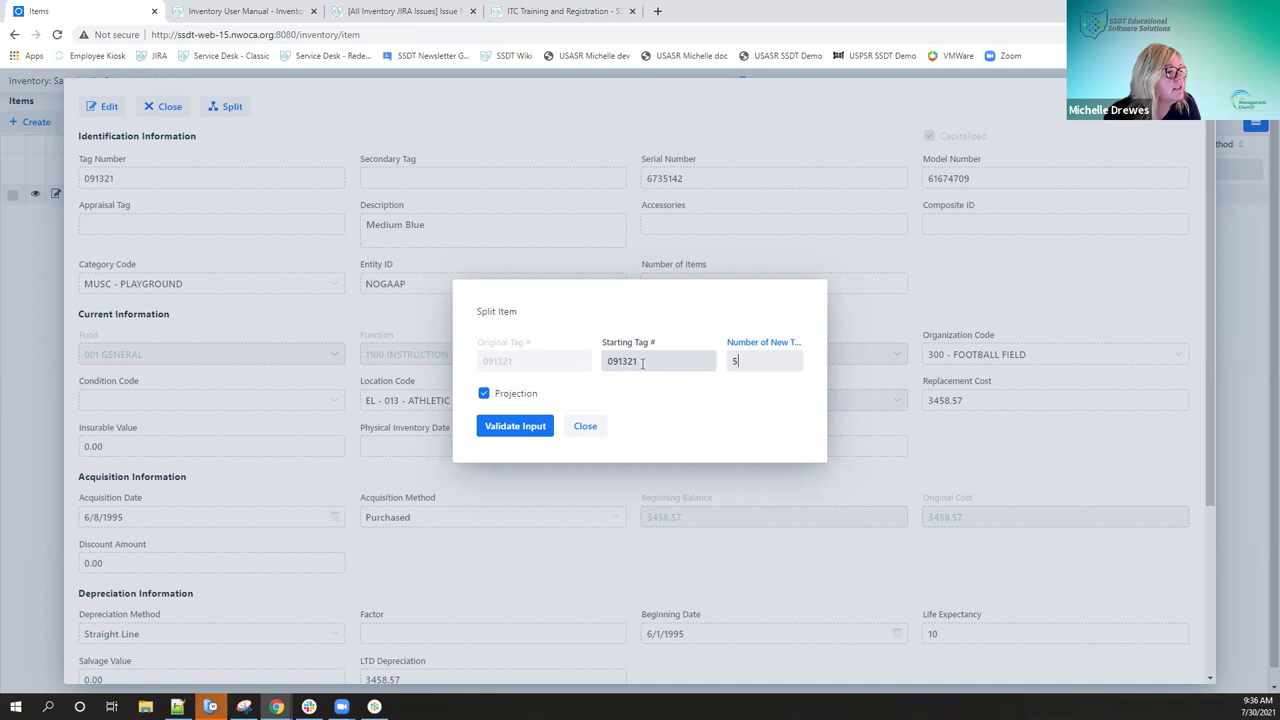
pyautogui.click(648, 363)
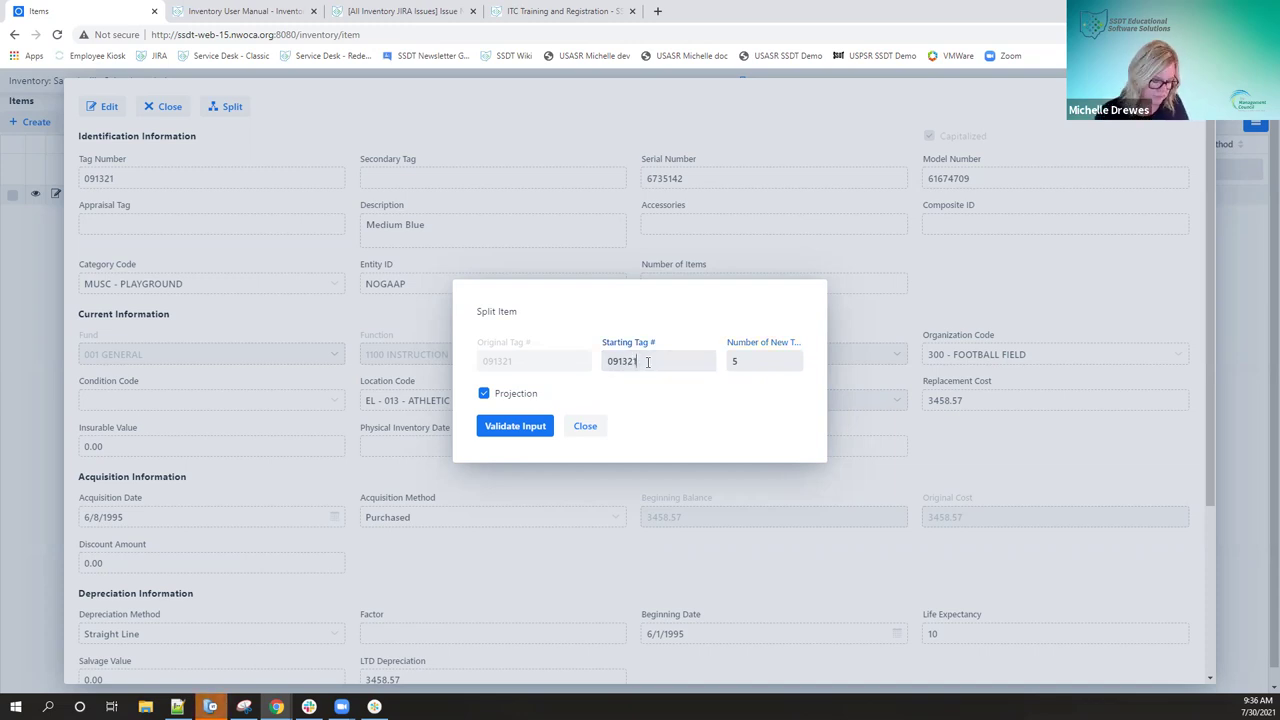
pyautogui.press('BackSpace')
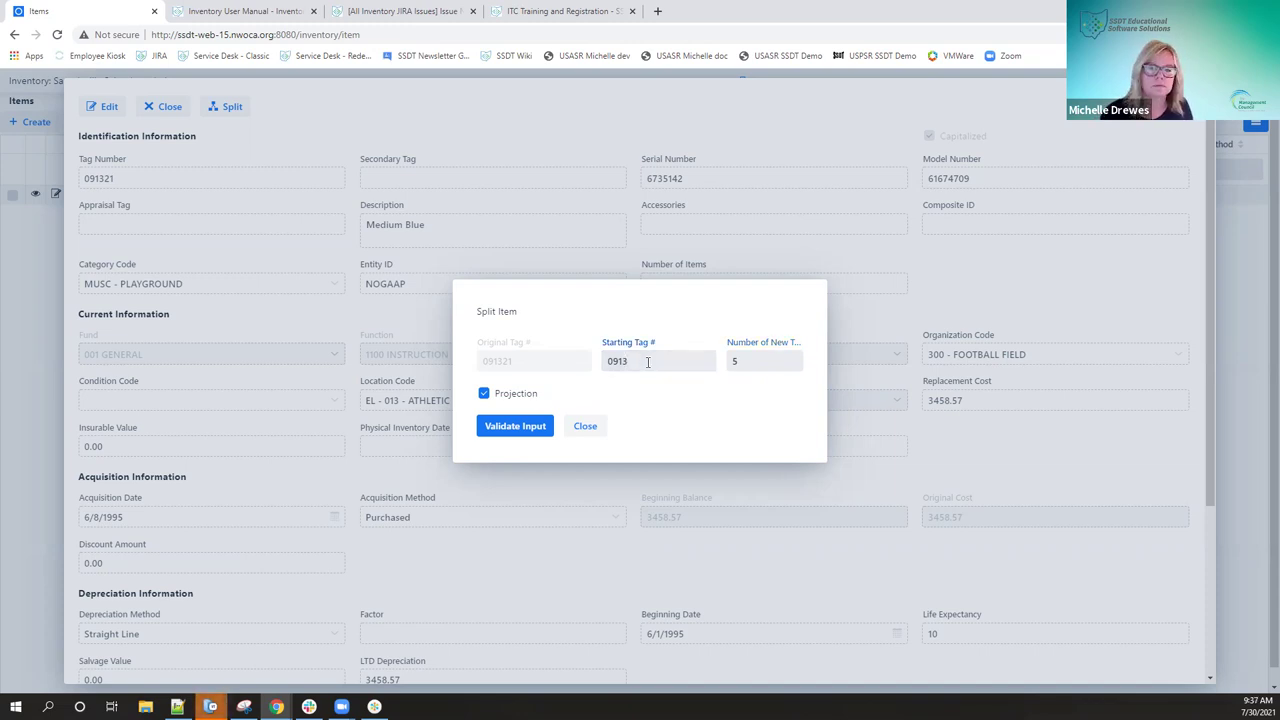
pyautogui.press('BackSpace')
pyautogui.write('6')
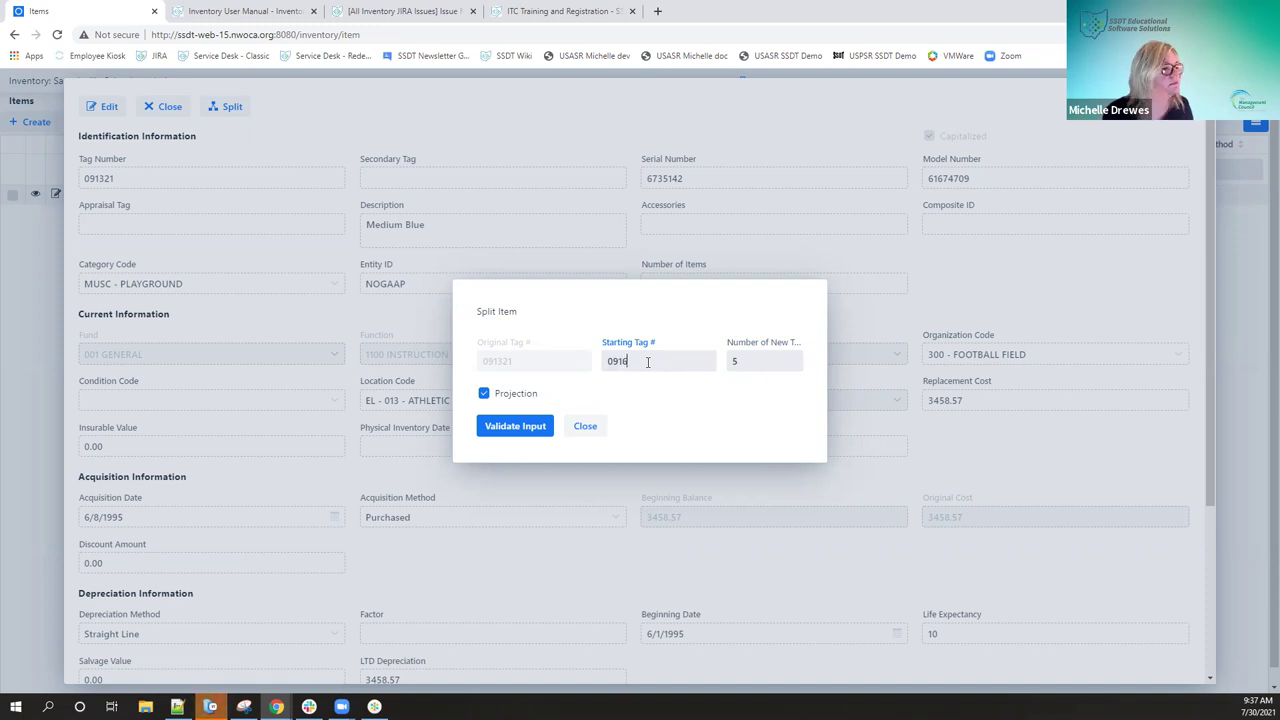
pyautogui.write('30')
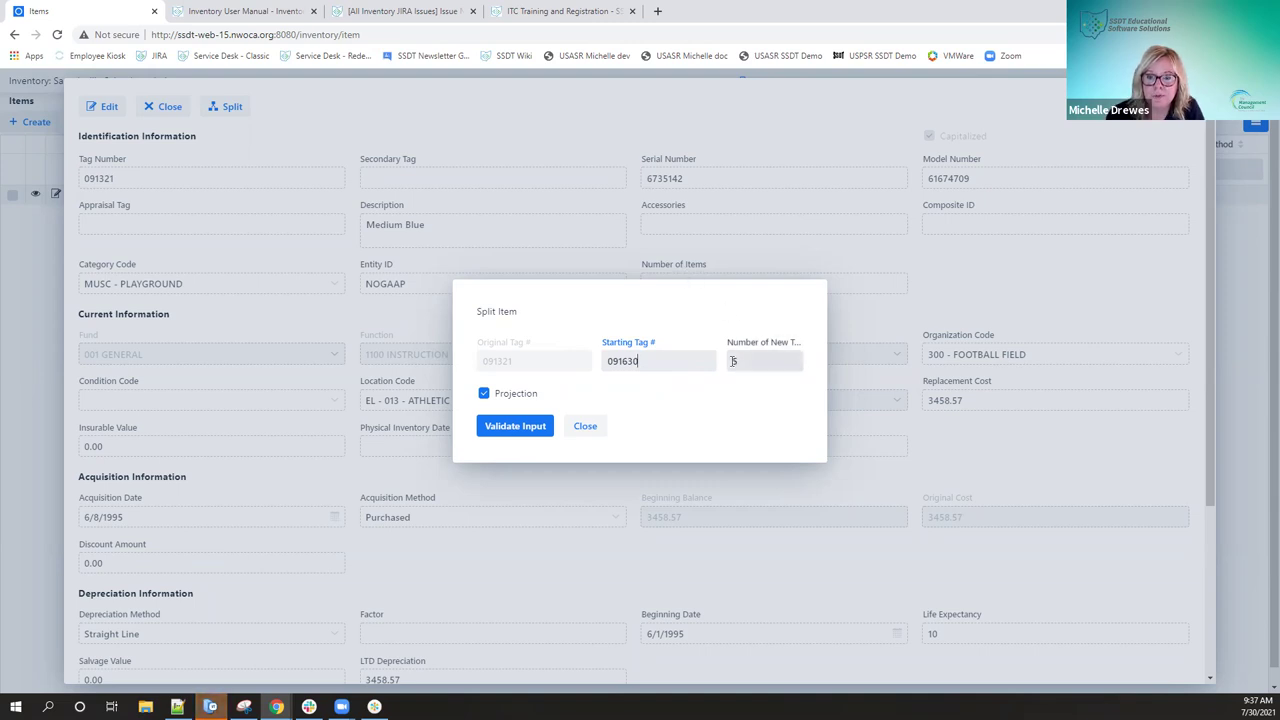
pyautogui.click(518, 426)
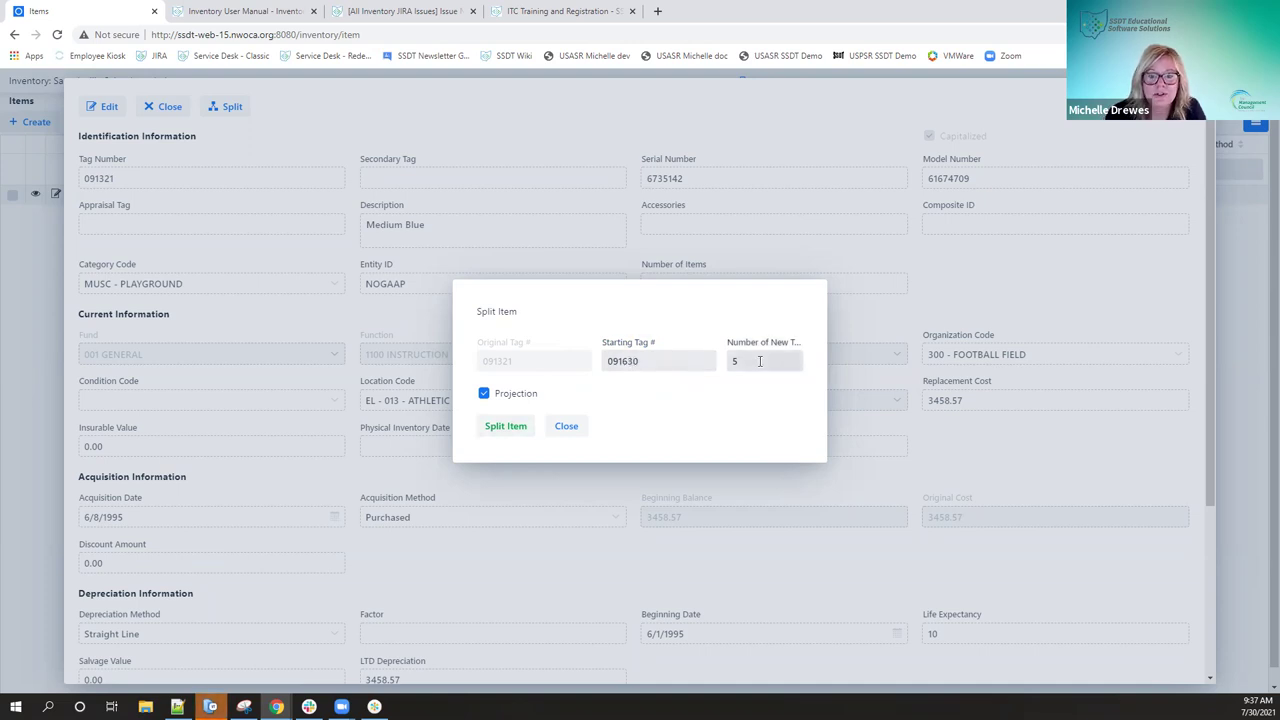
# Run the split projection, save its report as SplitReport (9) in Downloads, and open the PDF.
pyautogui.click(505, 426)
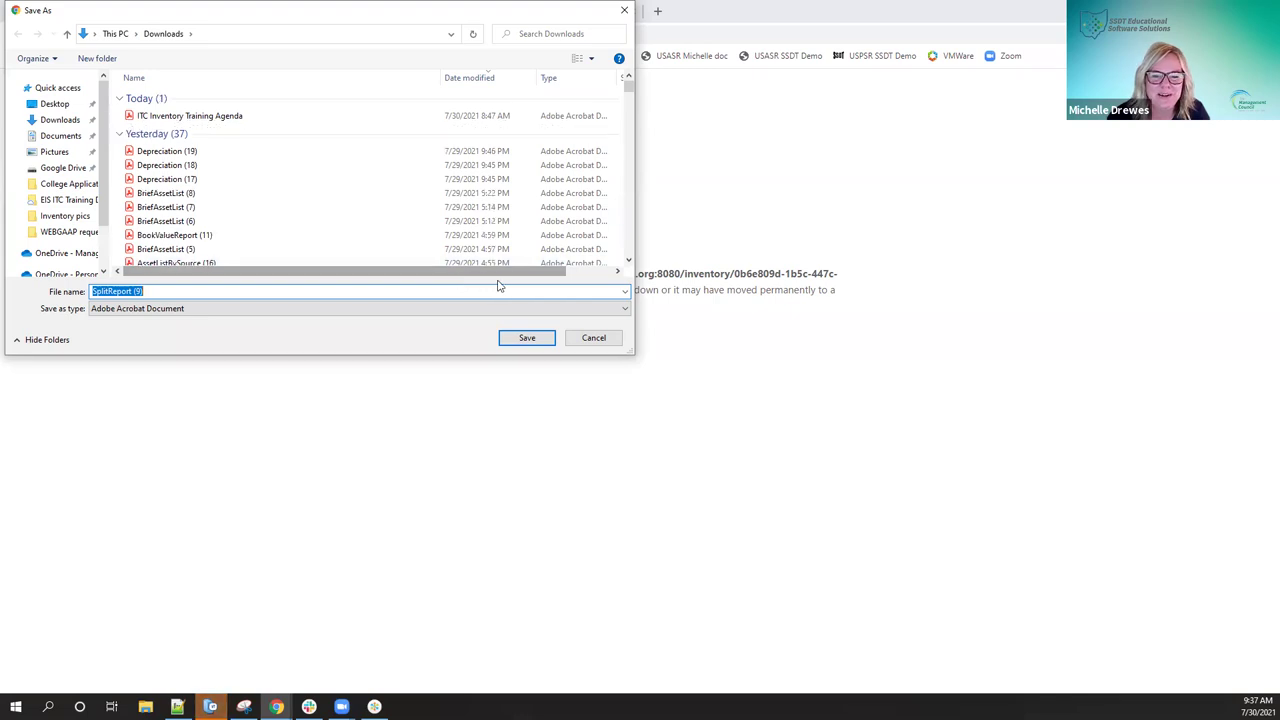
pyautogui.click(527, 339)
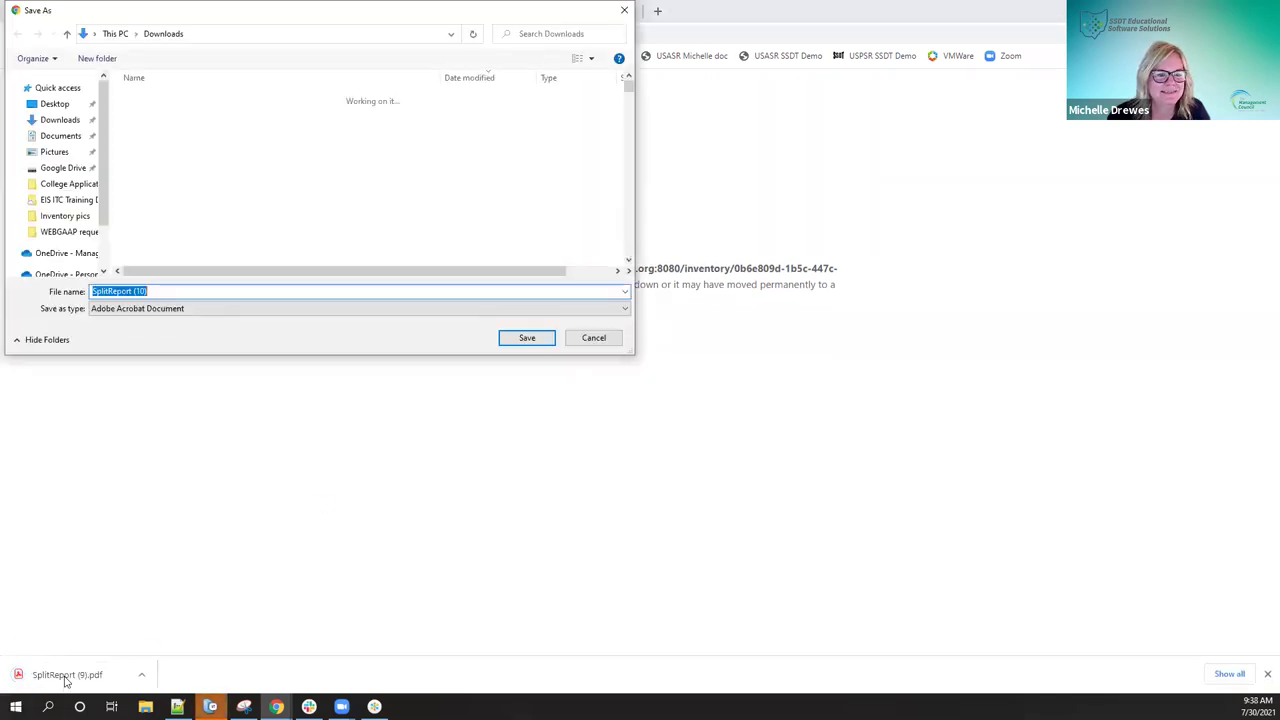
pyautogui.click(597, 338)
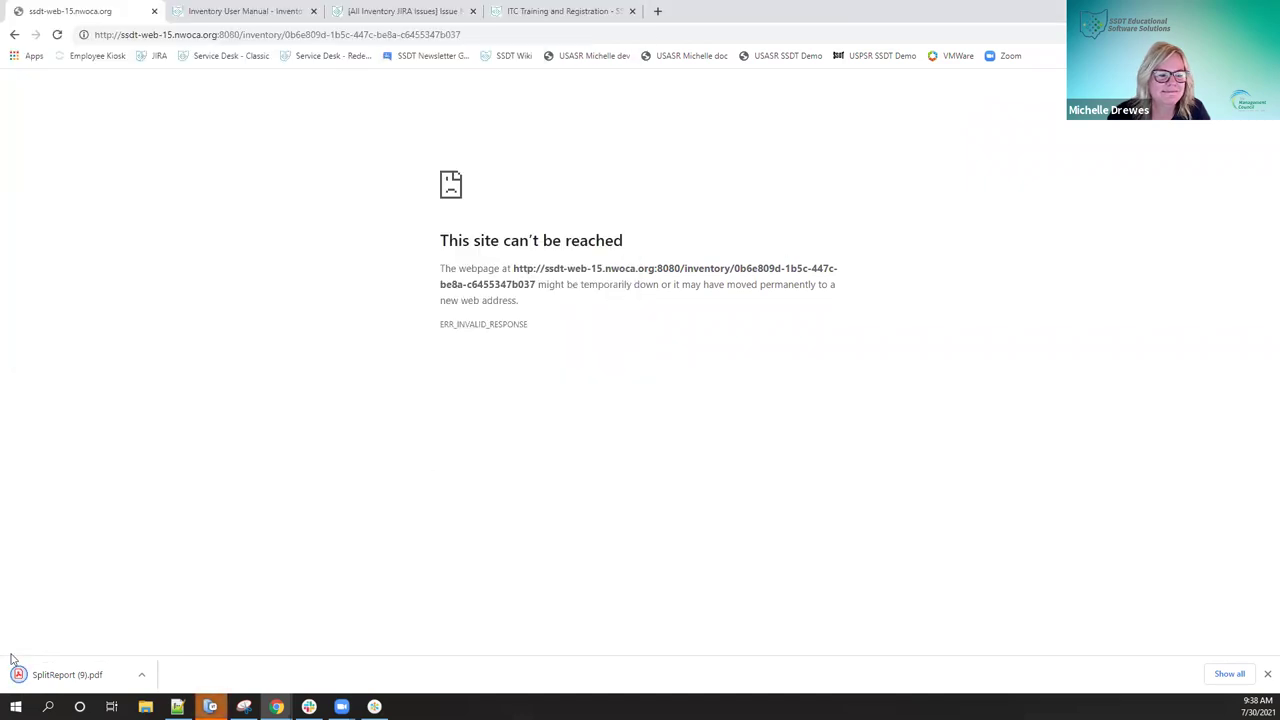
pyautogui.click(66, 675)
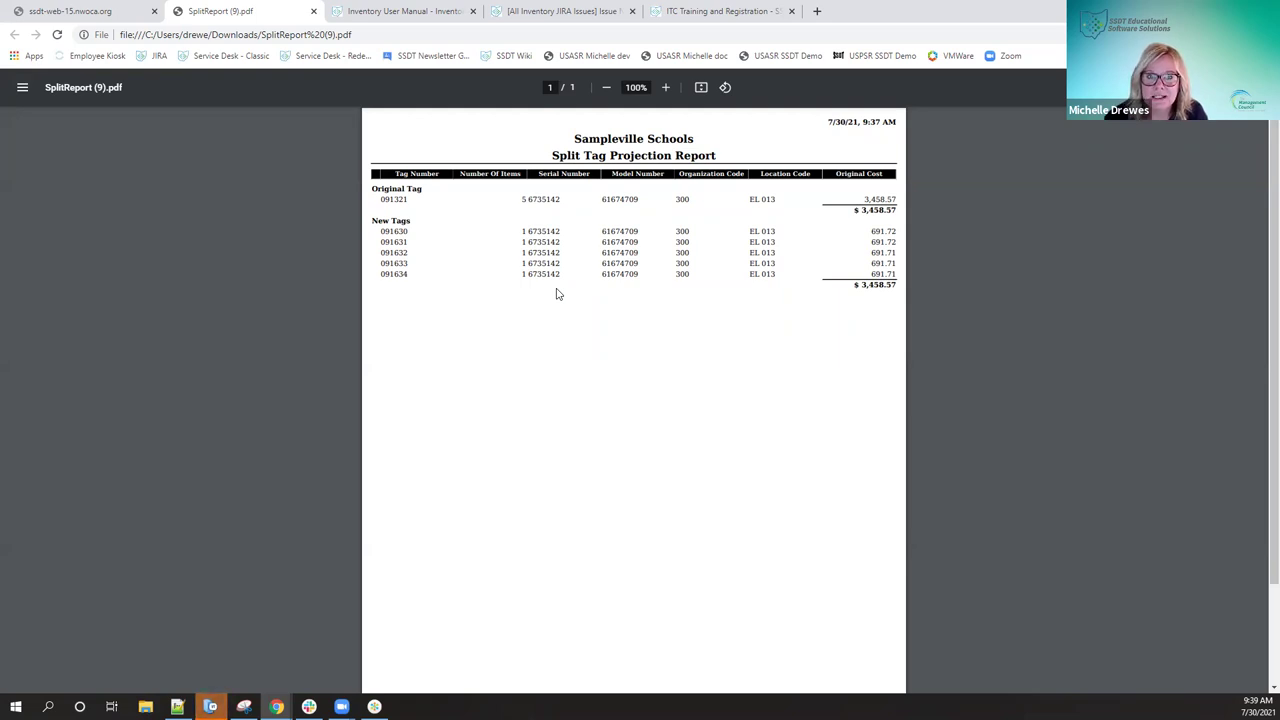
# Return to the items grid, filter it for tag number 091321, and open that item's record for viewing.
pyautogui.click(108, 12)
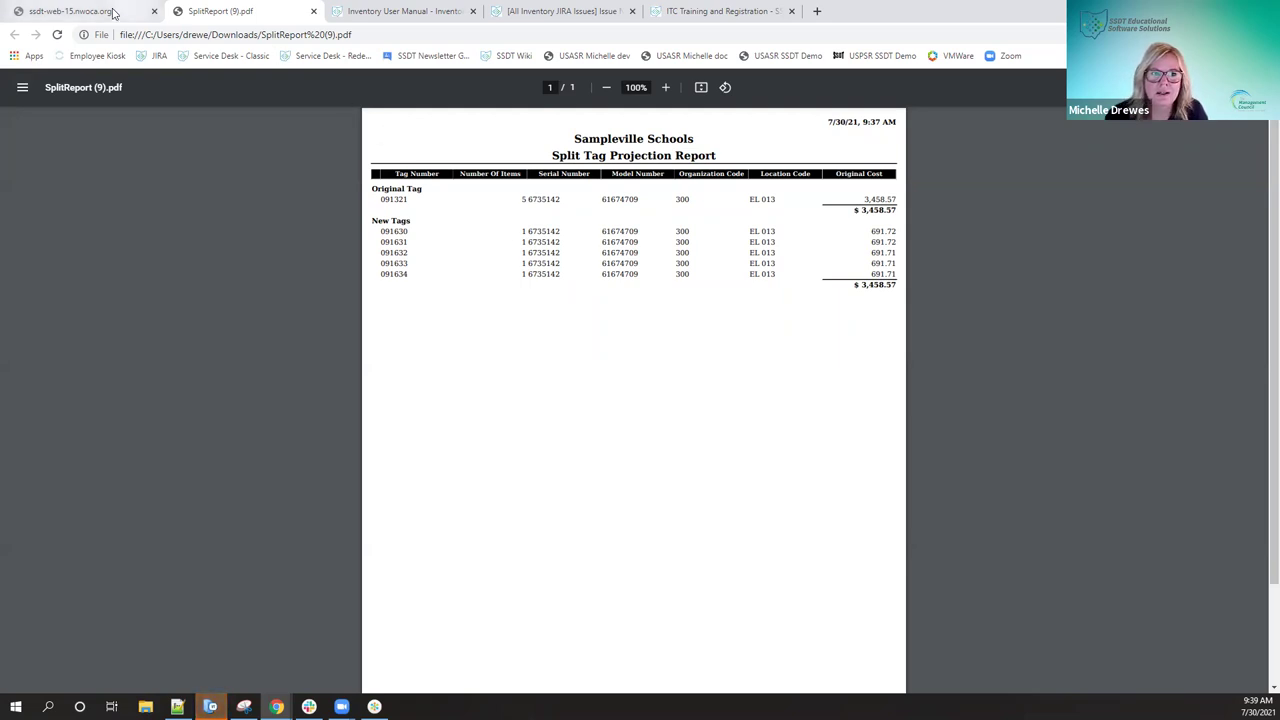
pyautogui.click(14, 35)
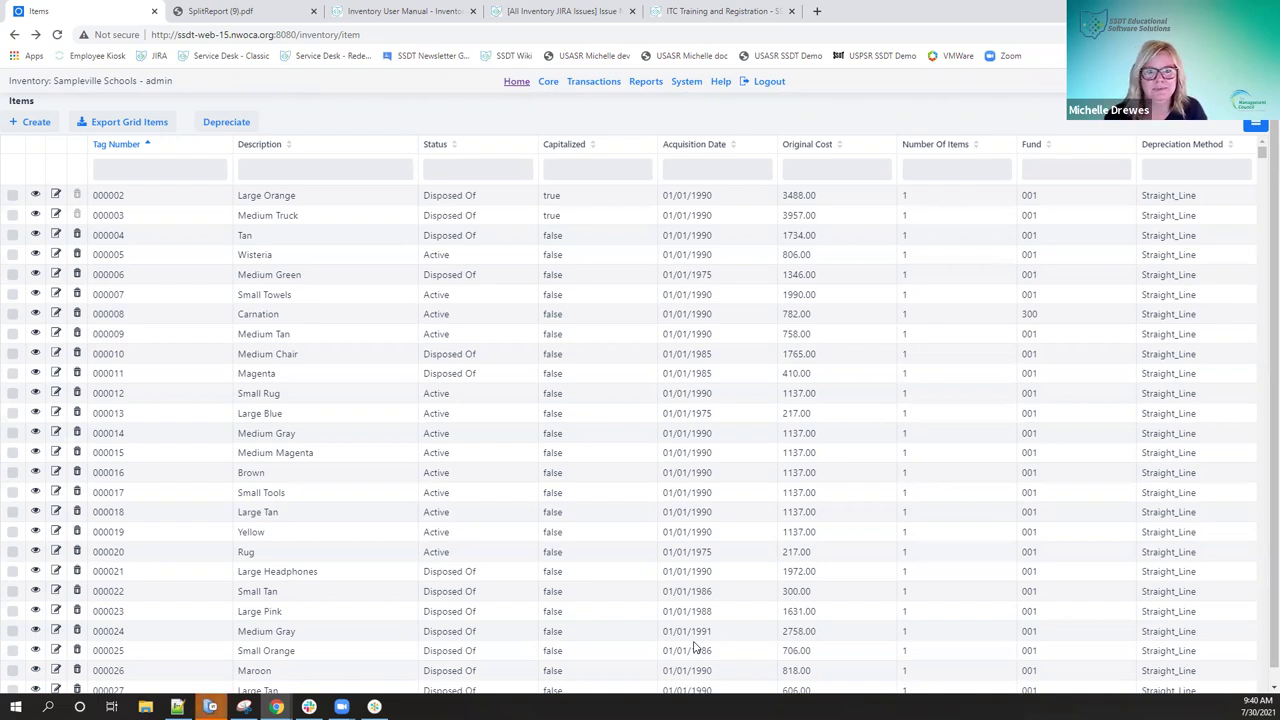
pyautogui.click(155, 172)
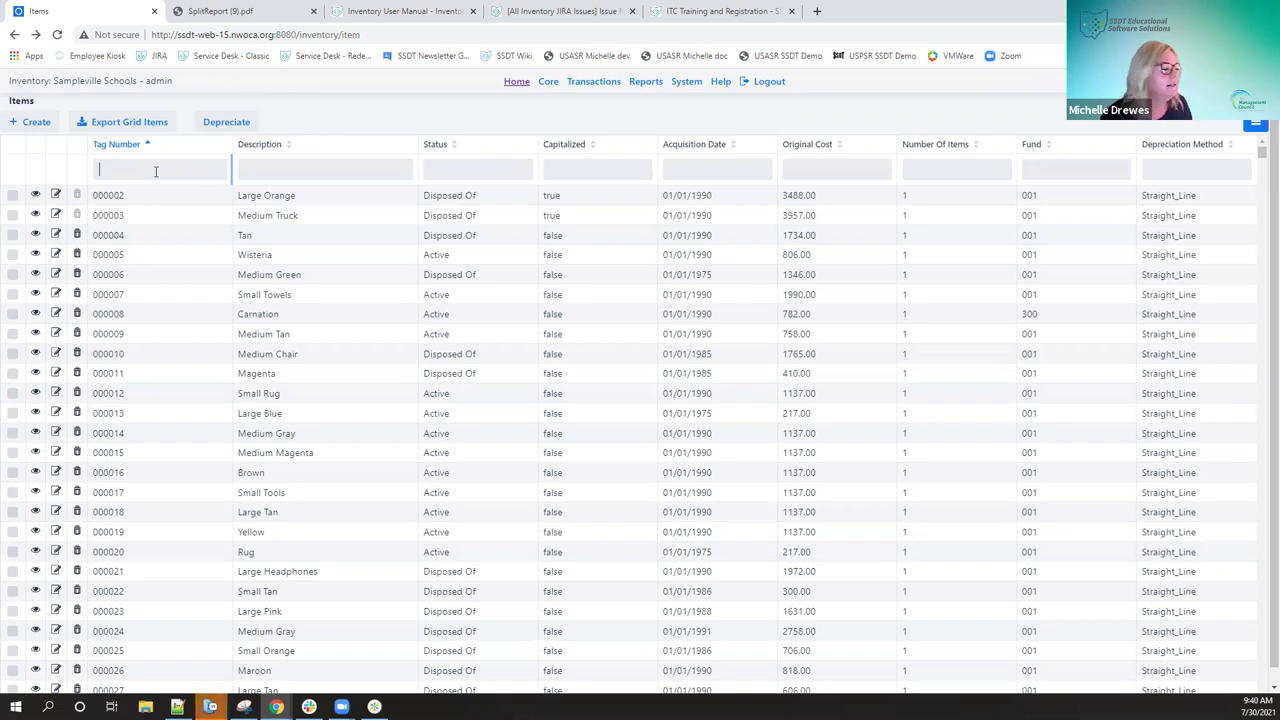
pyautogui.write('0913')
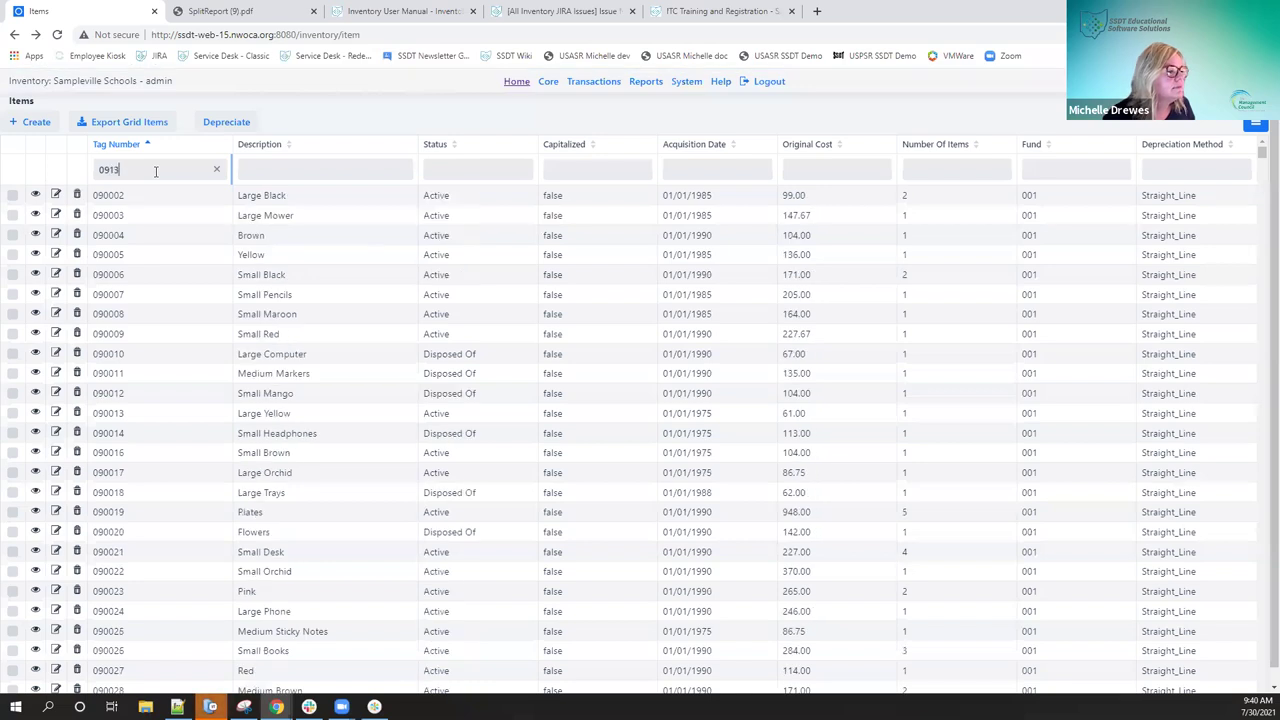
pyautogui.write('21')
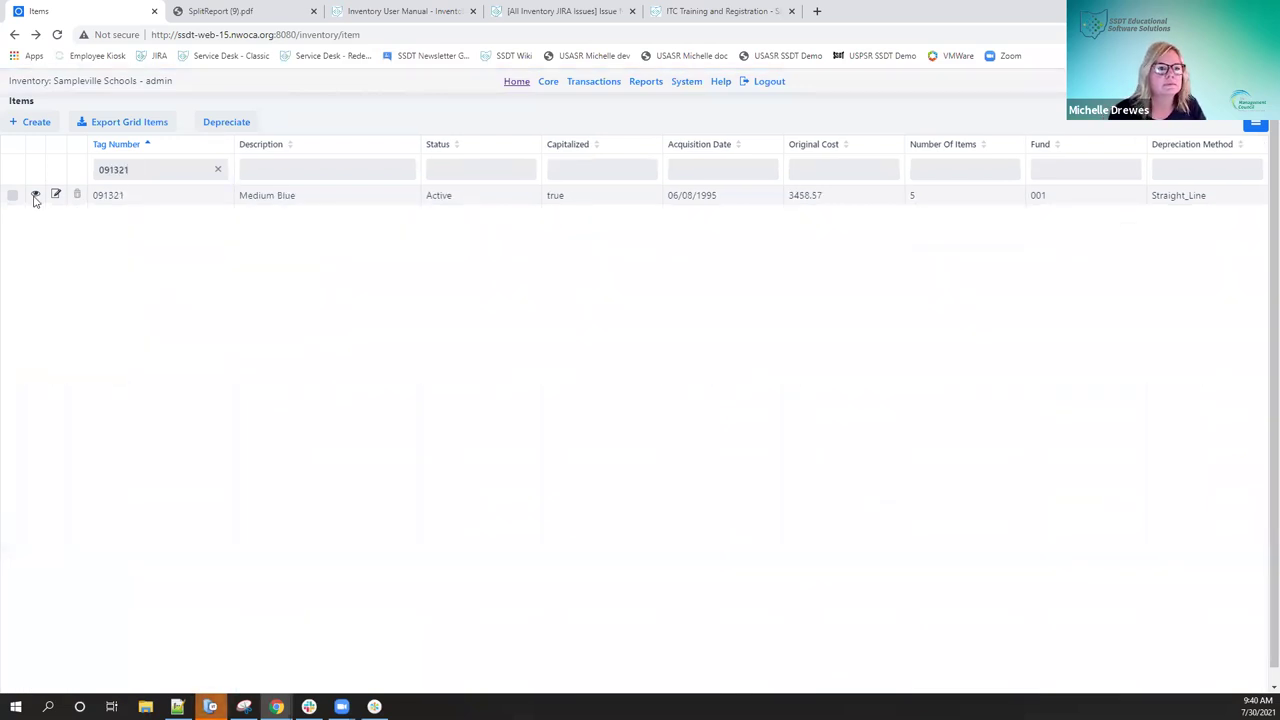
pyautogui.click(35, 196)
# Split item 091321 into 5 new tags starting at 091630, with Projection turned off.
pyautogui.click(236, 107)
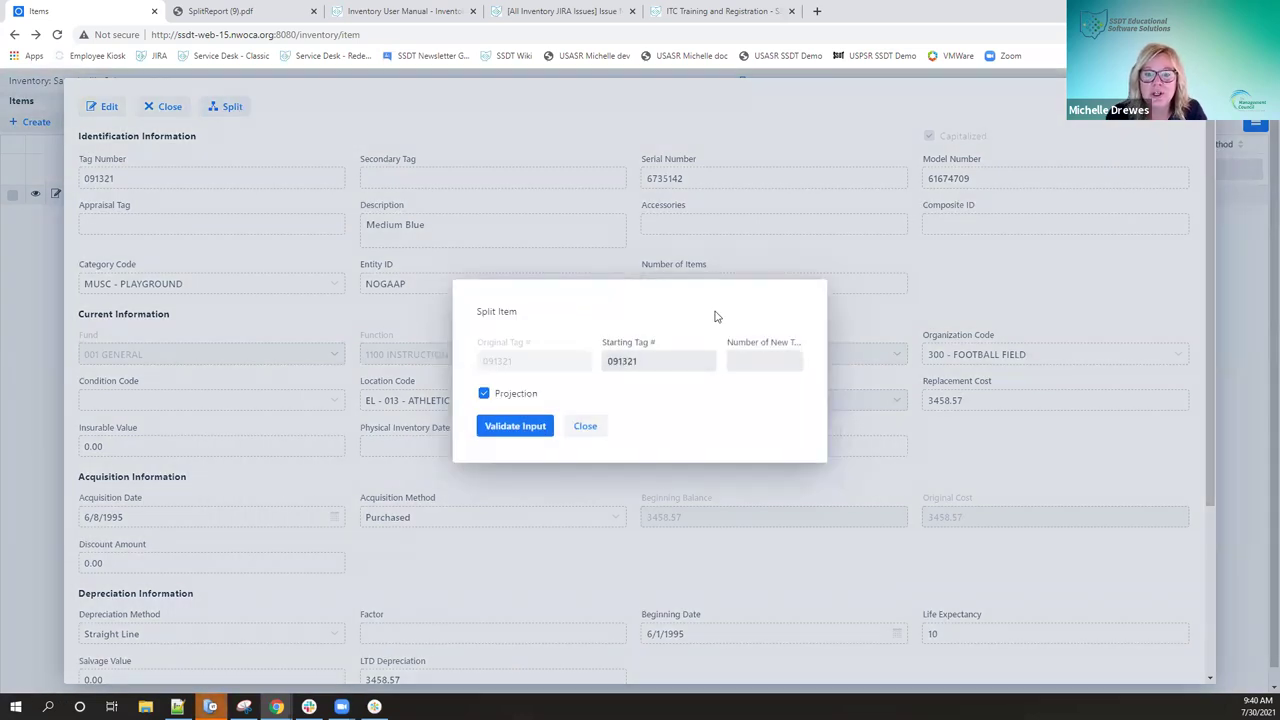
pyautogui.click(638, 361)
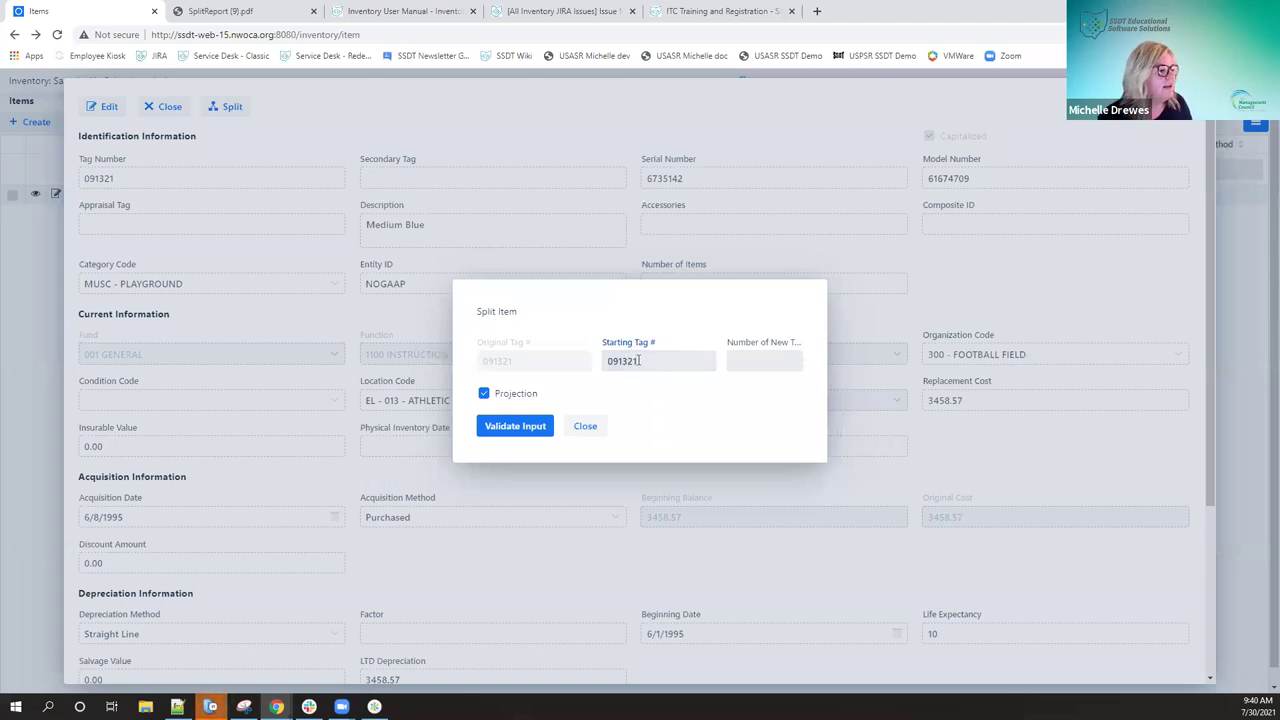
pyautogui.press('BackSpace')
pyautogui.press('BackSpace')
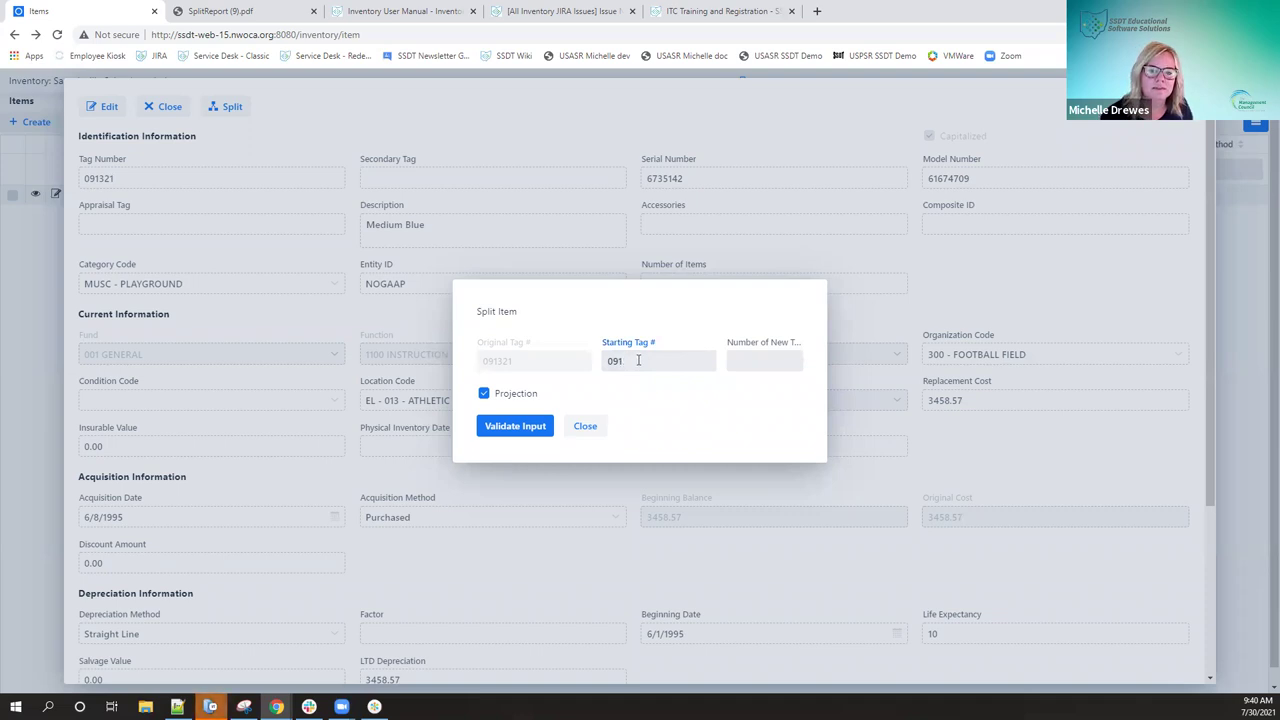
pyautogui.write('630')
pyautogui.press('Tab')
pyautogui.write('5')
pyautogui.click(485, 394)
pyautogui.click(507, 427)
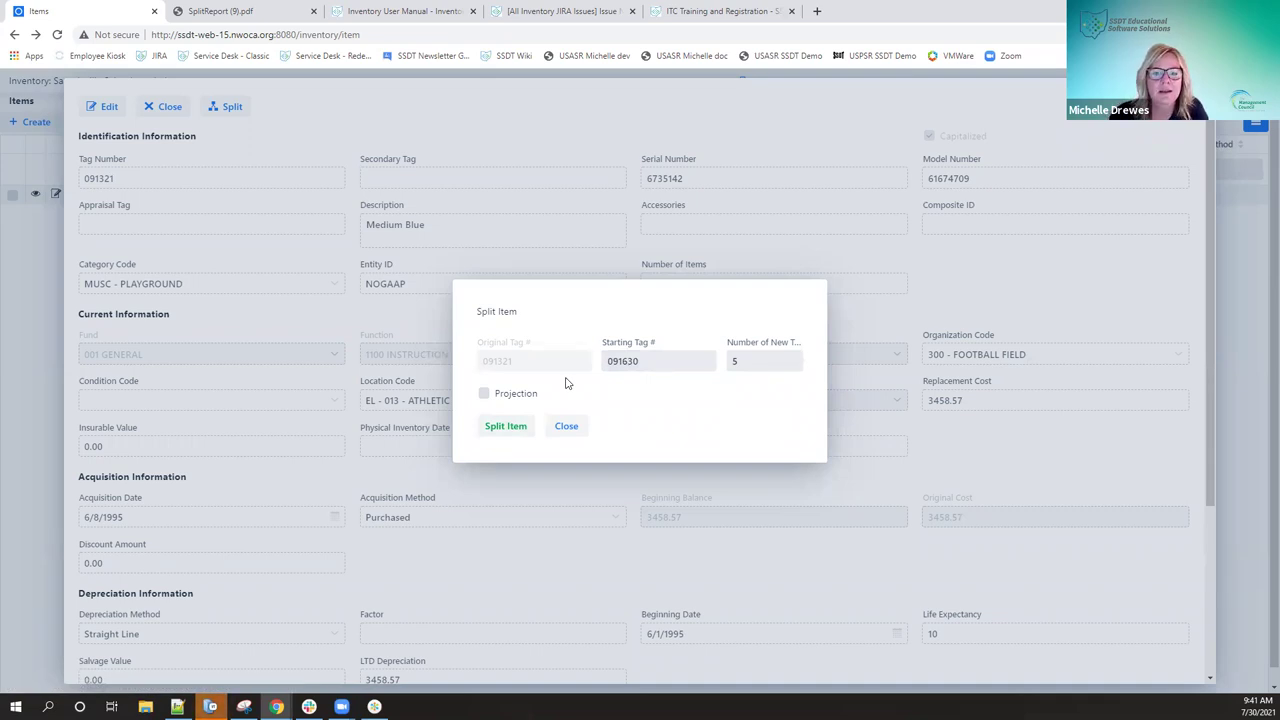
pyautogui.click(510, 428)
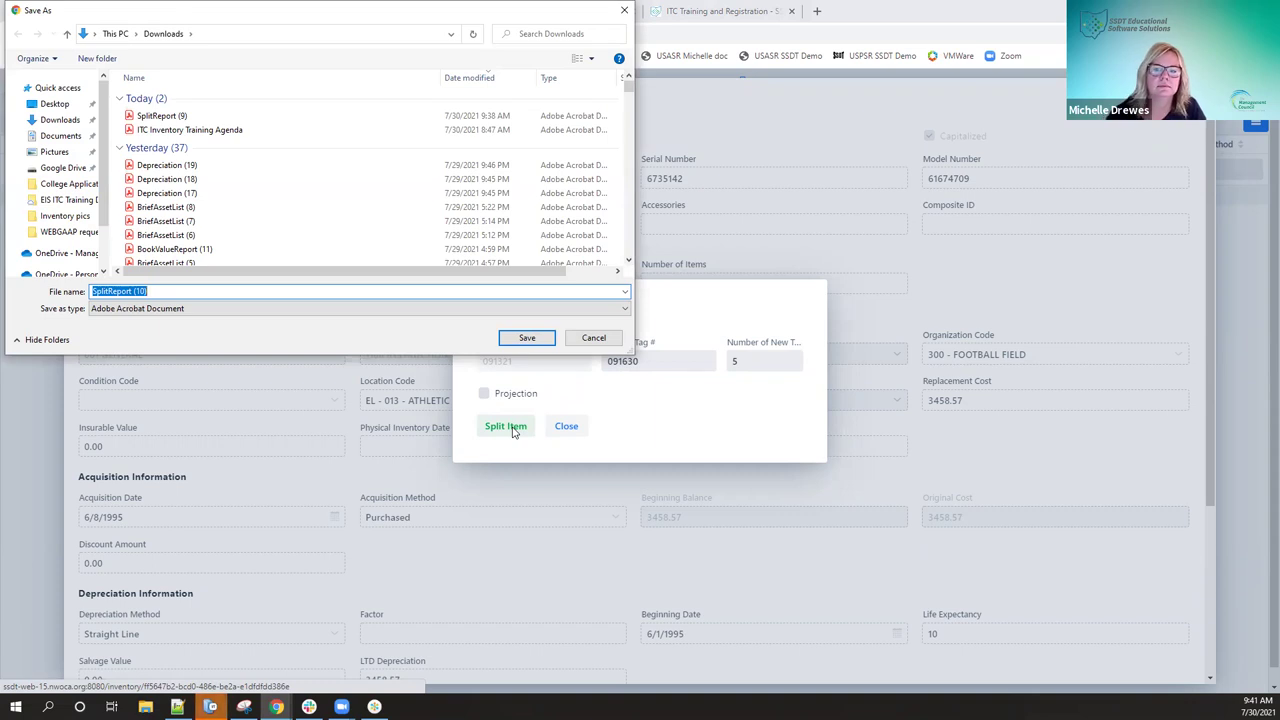
# Save the split report as SplitReport (10) in Downloads and open the PDF.
pyautogui.click(532, 339)
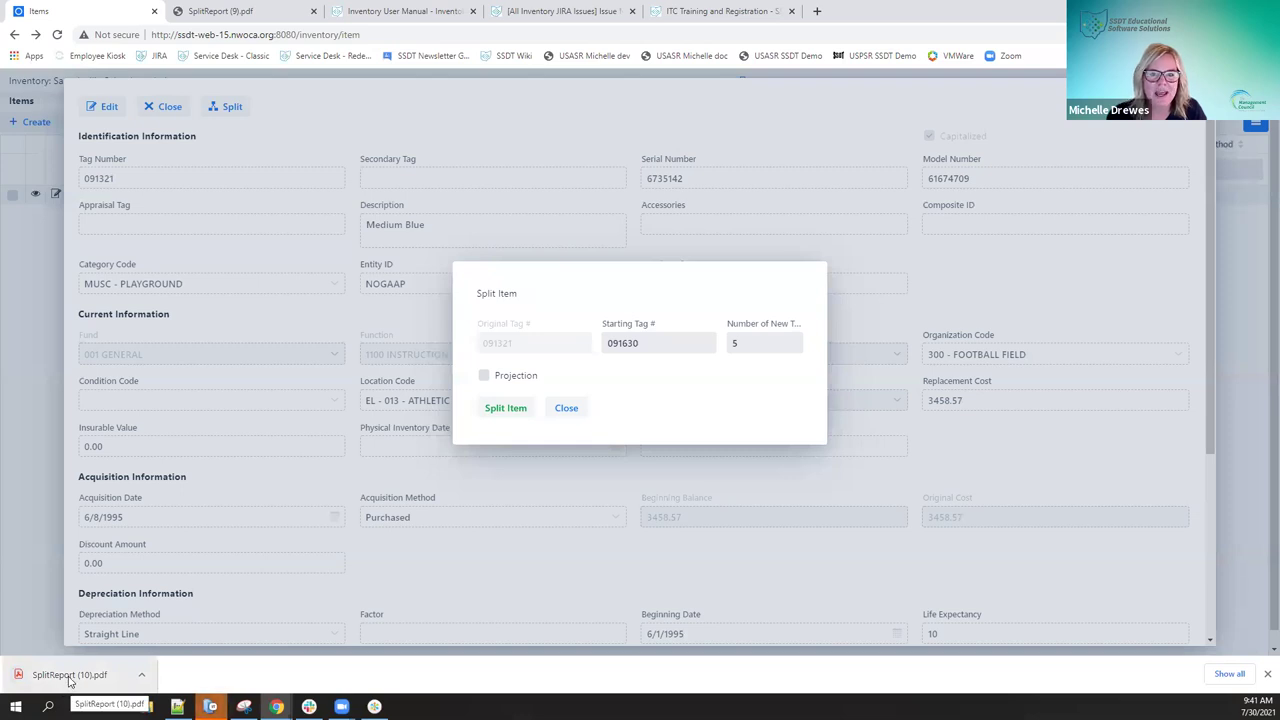
pyautogui.click(69, 676)
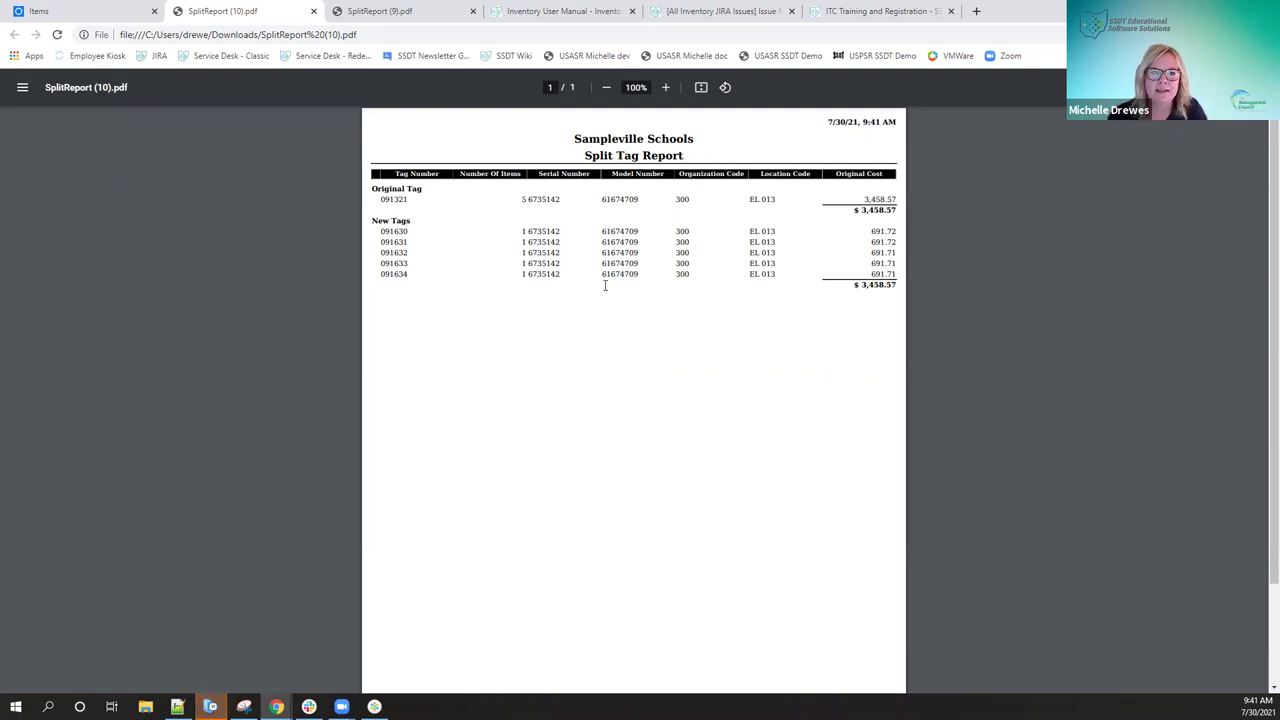
# Return to the items page and close both the split form and item 091321's record.
pyautogui.click(96, 18)
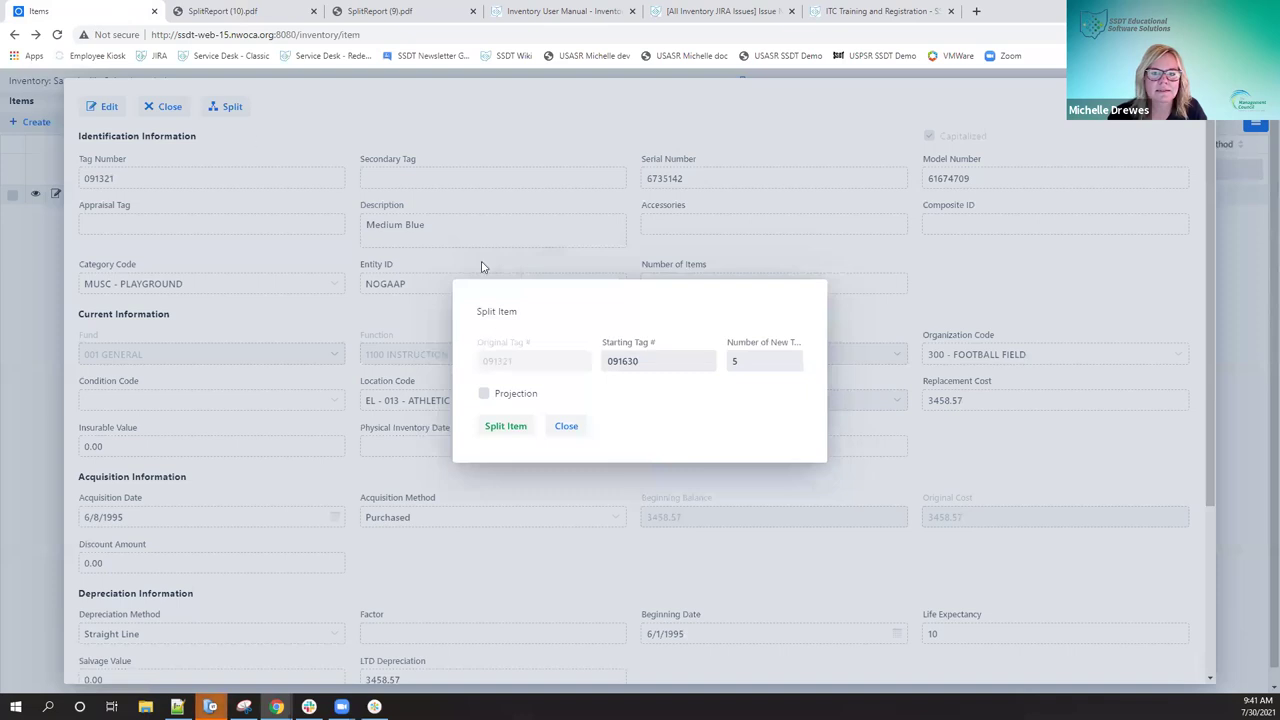
pyautogui.click(565, 427)
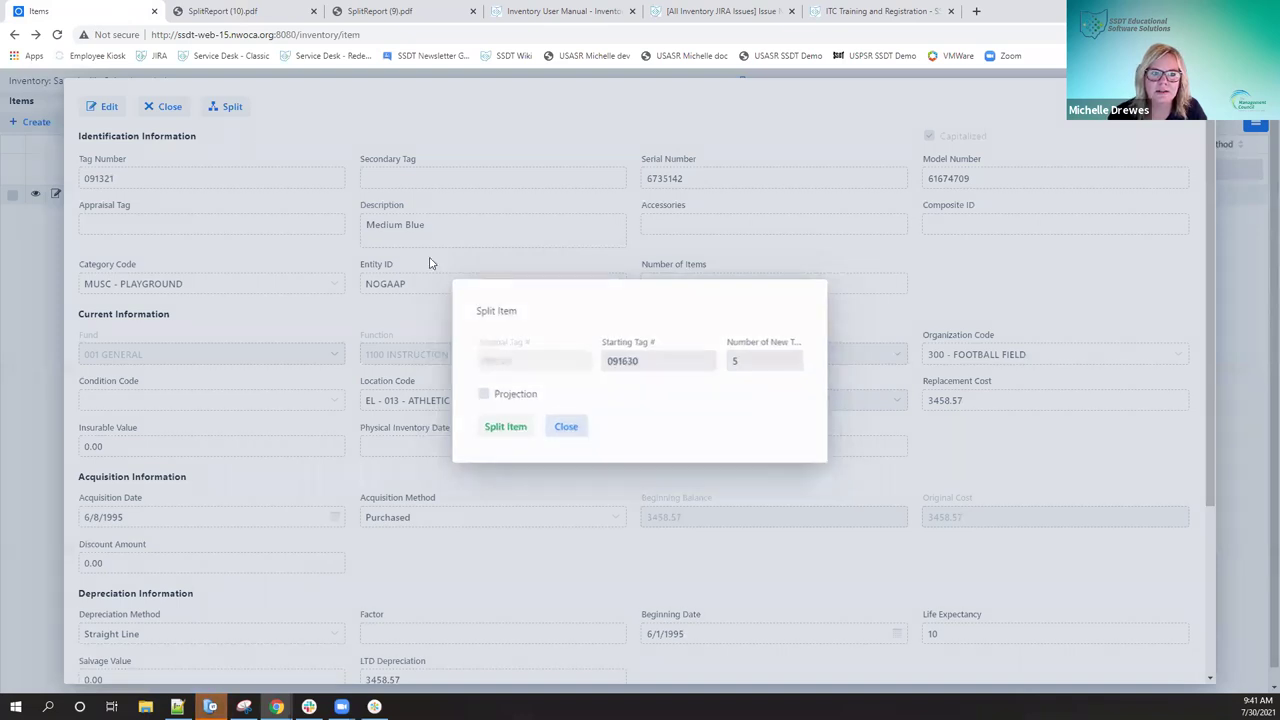
pyautogui.click(168, 107)
# Clear the tag number filter and filter the items grid again for 091321.
pyautogui.click(145, 172)
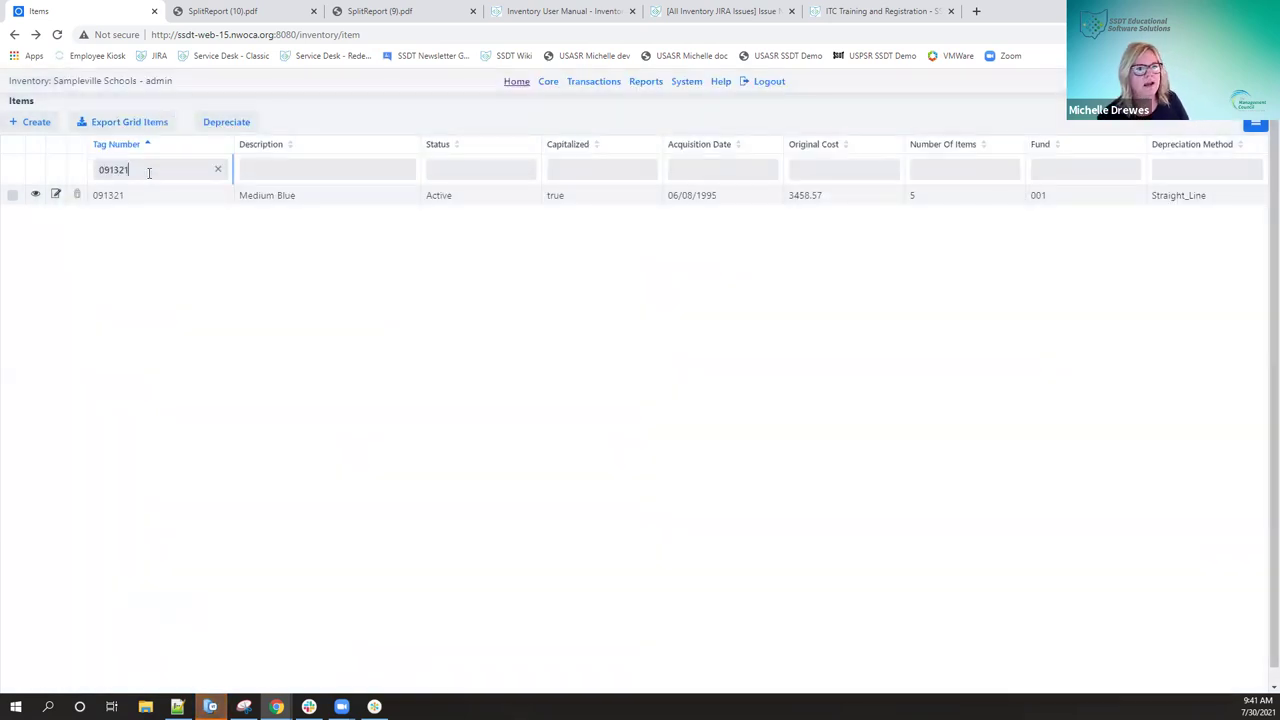
pyautogui.click(163, 162)
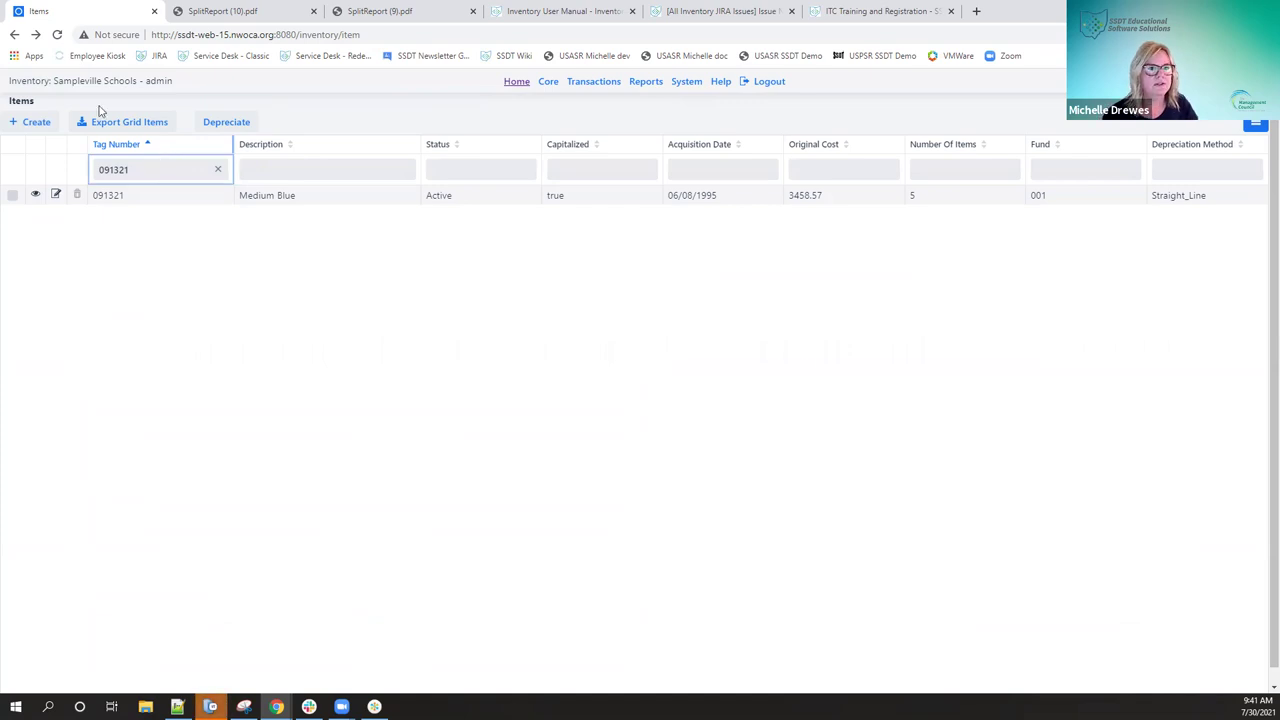
pyautogui.click(135, 203)
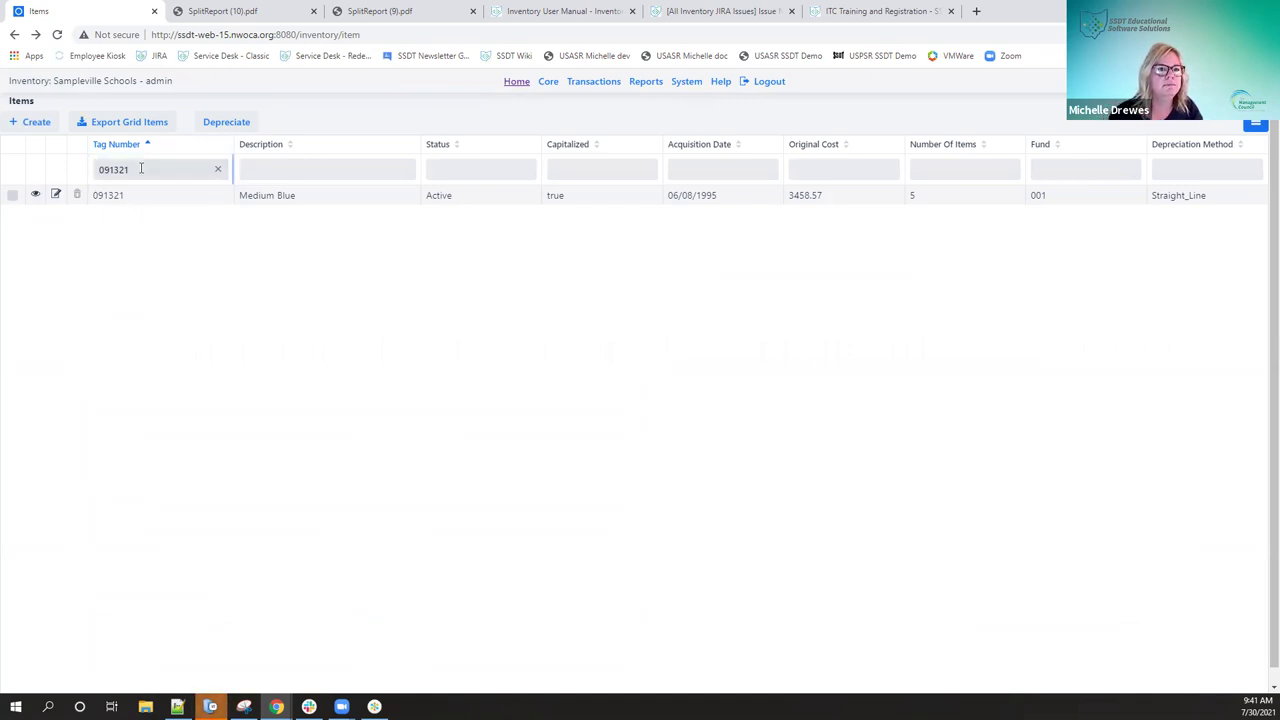
pyautogui.click(220, 171)
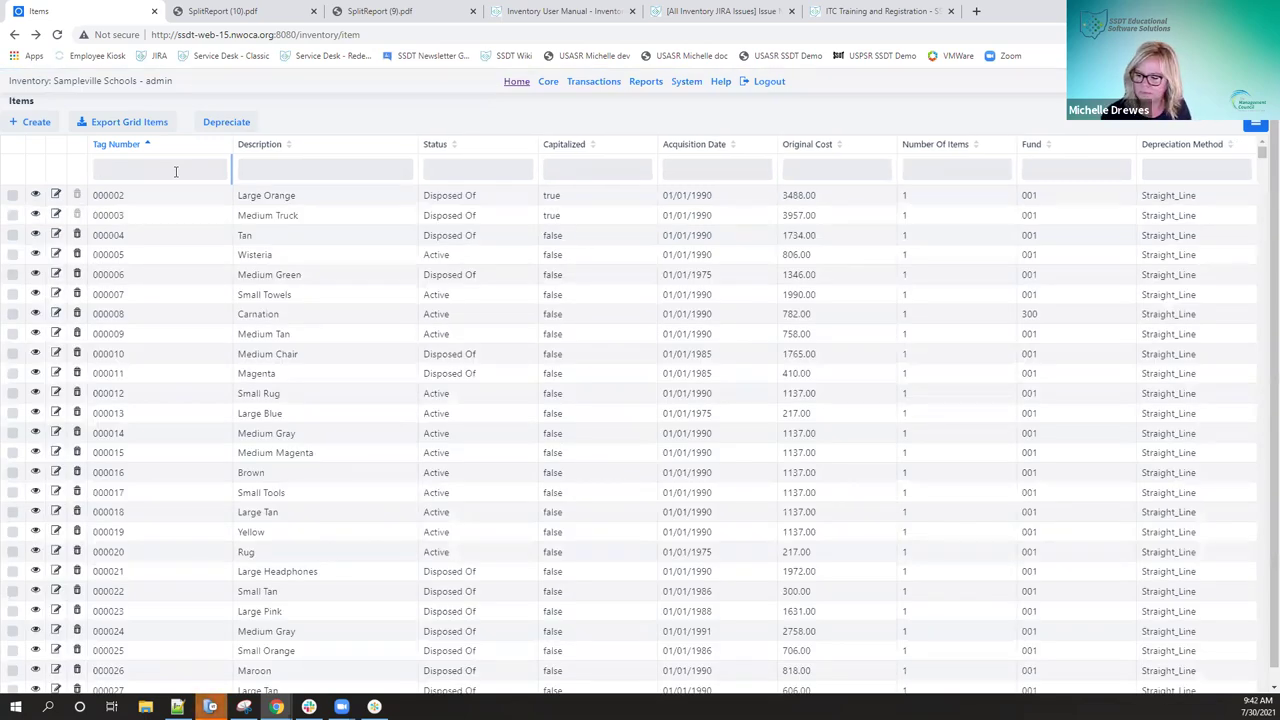
pyautogui.write('091321')
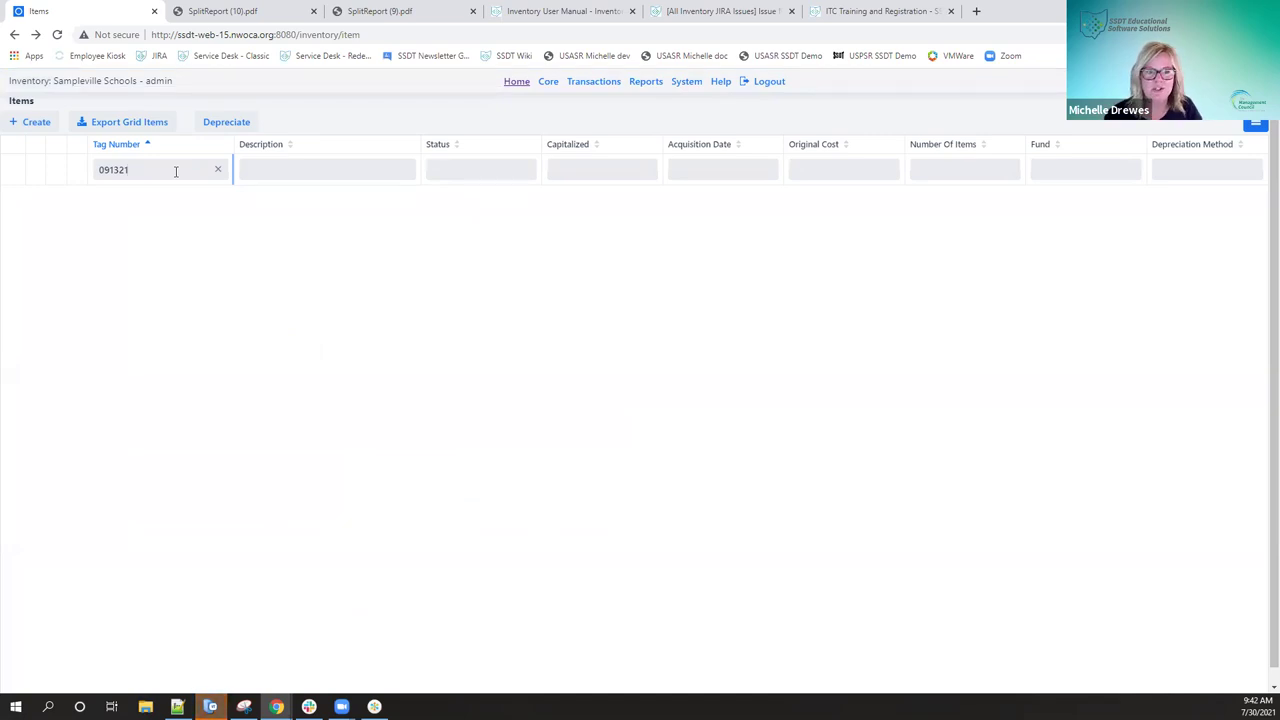
# Filter the items grid for tag numbers beginning with 09163 to list the new split tags.
pyautogui.press('BackSpace')
pyautogui.press('BackSpace')
pyautogui.press('BackSpace')
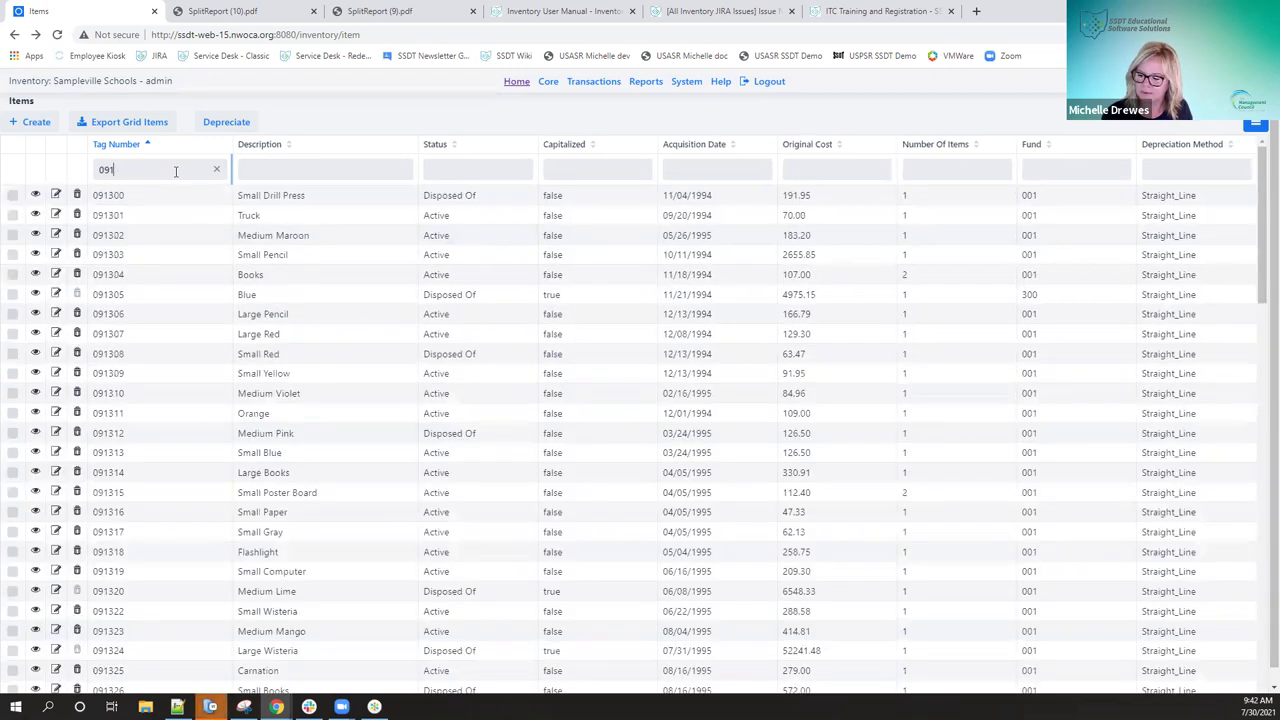
pyautogui.write('091630')
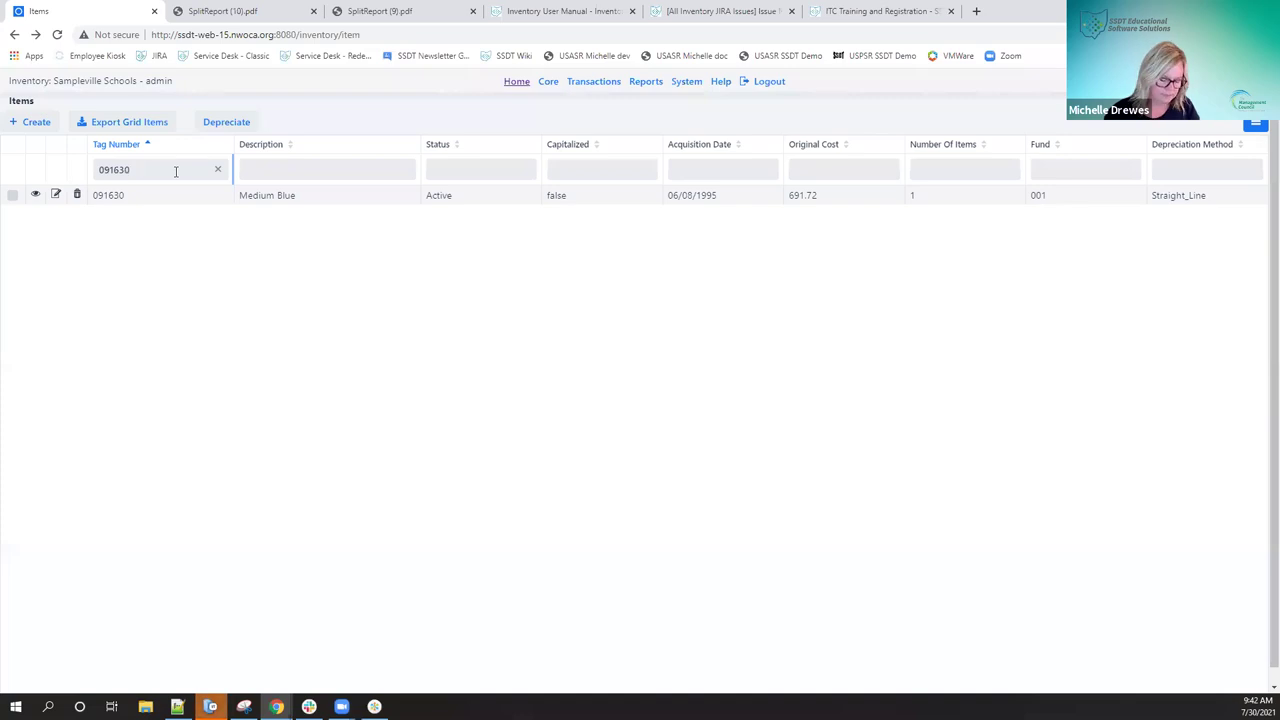
pyautogui.press('BackSpace')
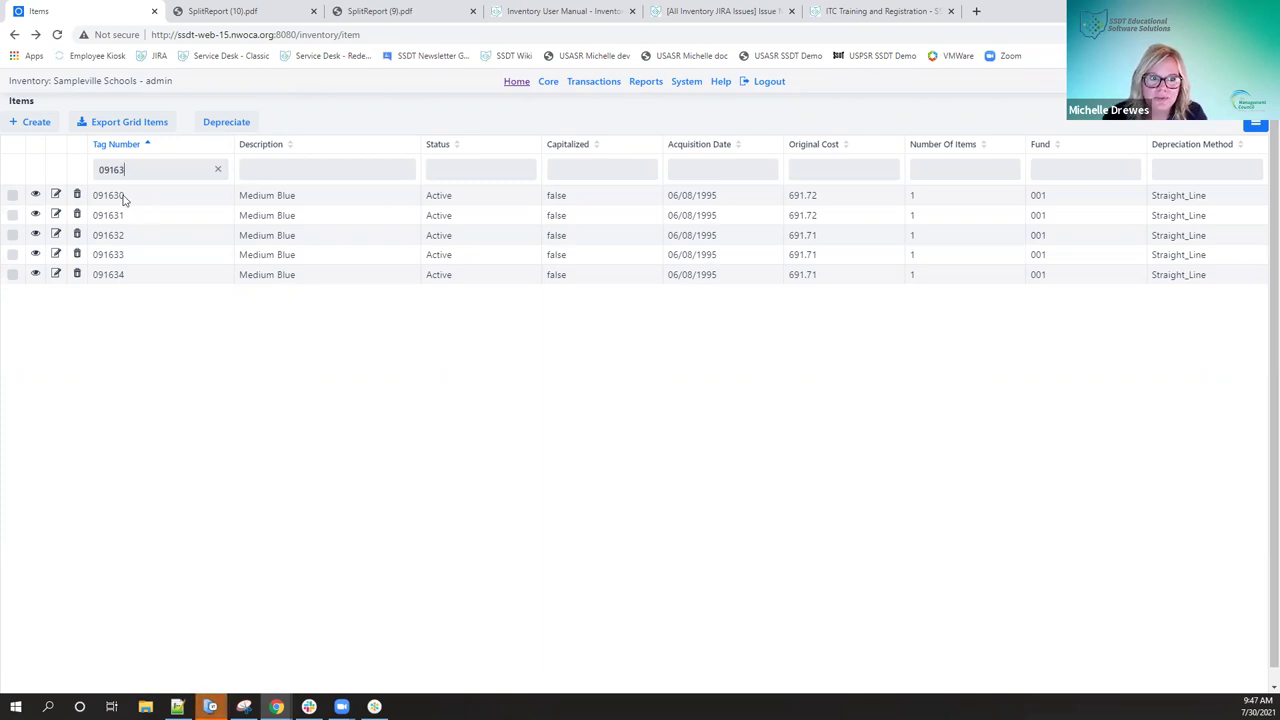
# Select and deselect item 091630, and try filtering the tag numbers for 6606.
pyautogui.click(13, 196)
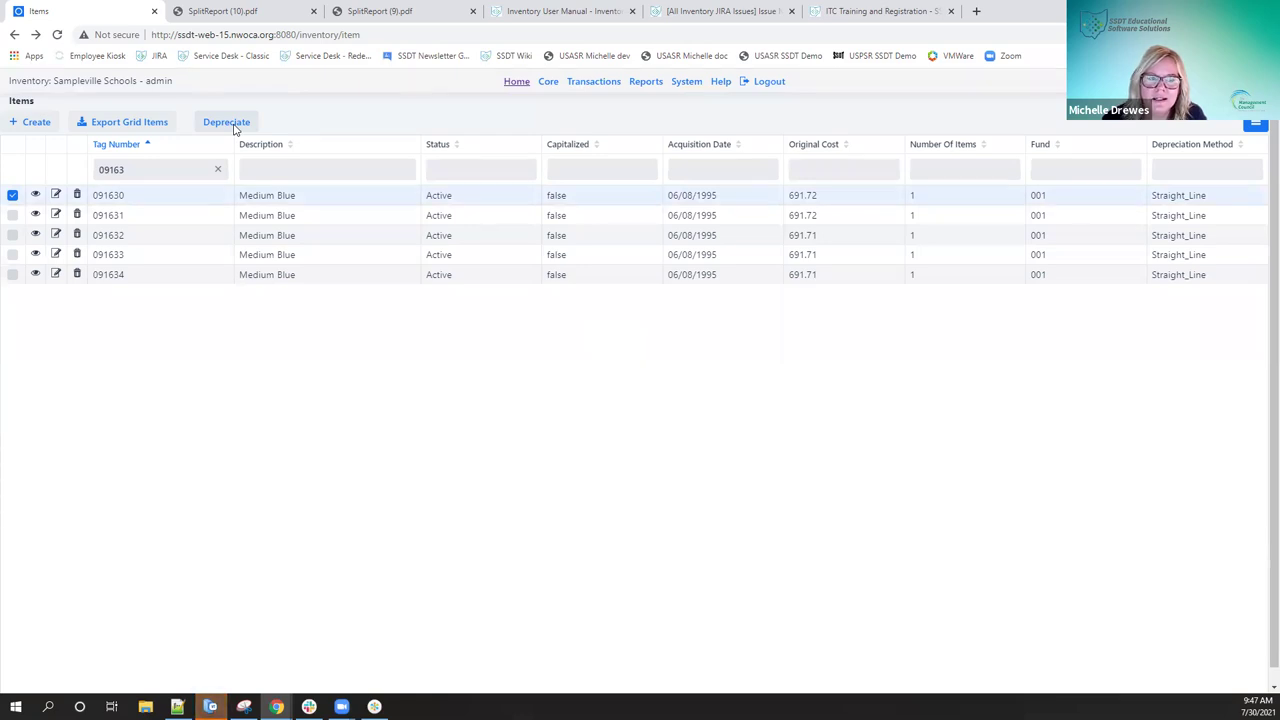
pyautogui.click(13, 195)
pyautogui.click(217, 169)
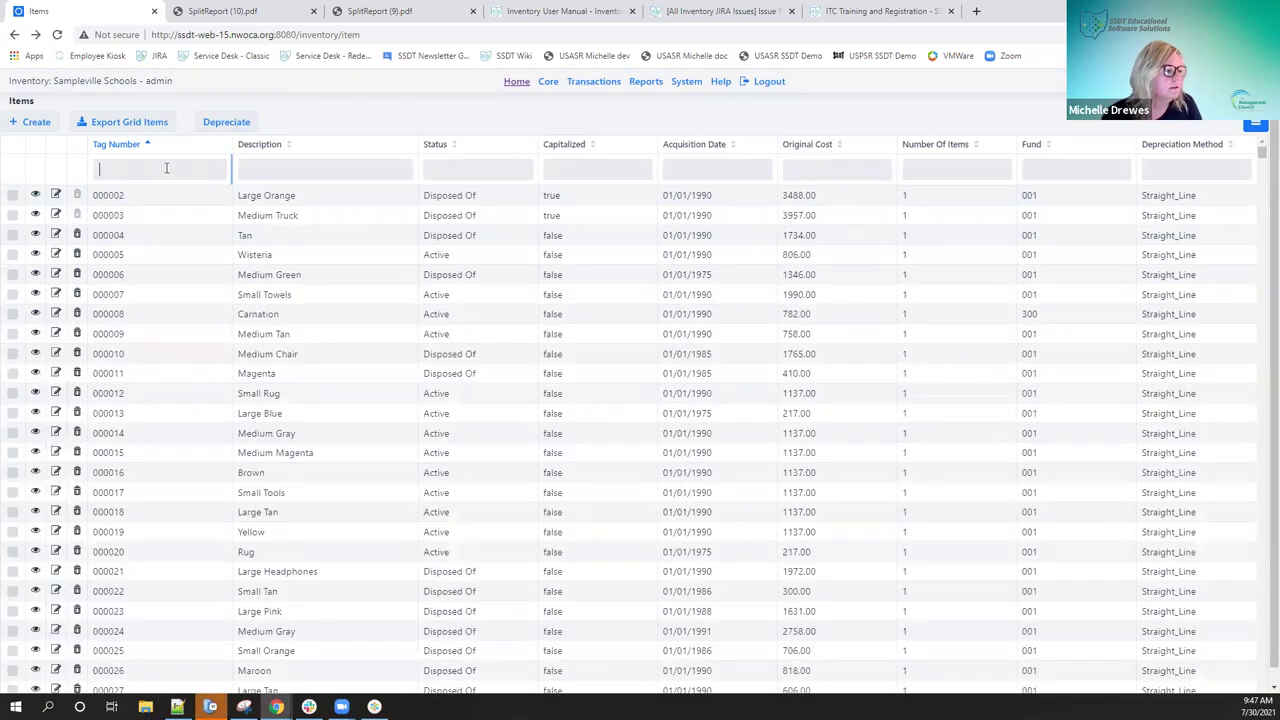
pyautogui.write('6606')
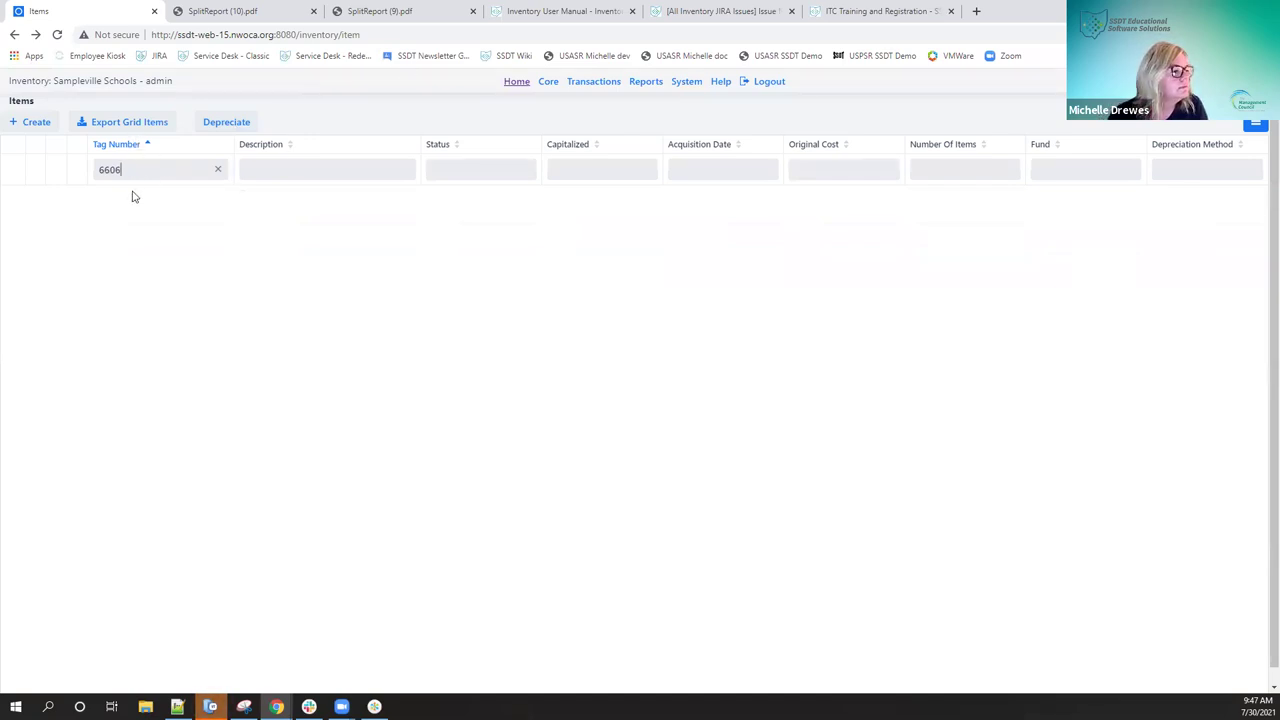
pyautogui.click(218, 169)
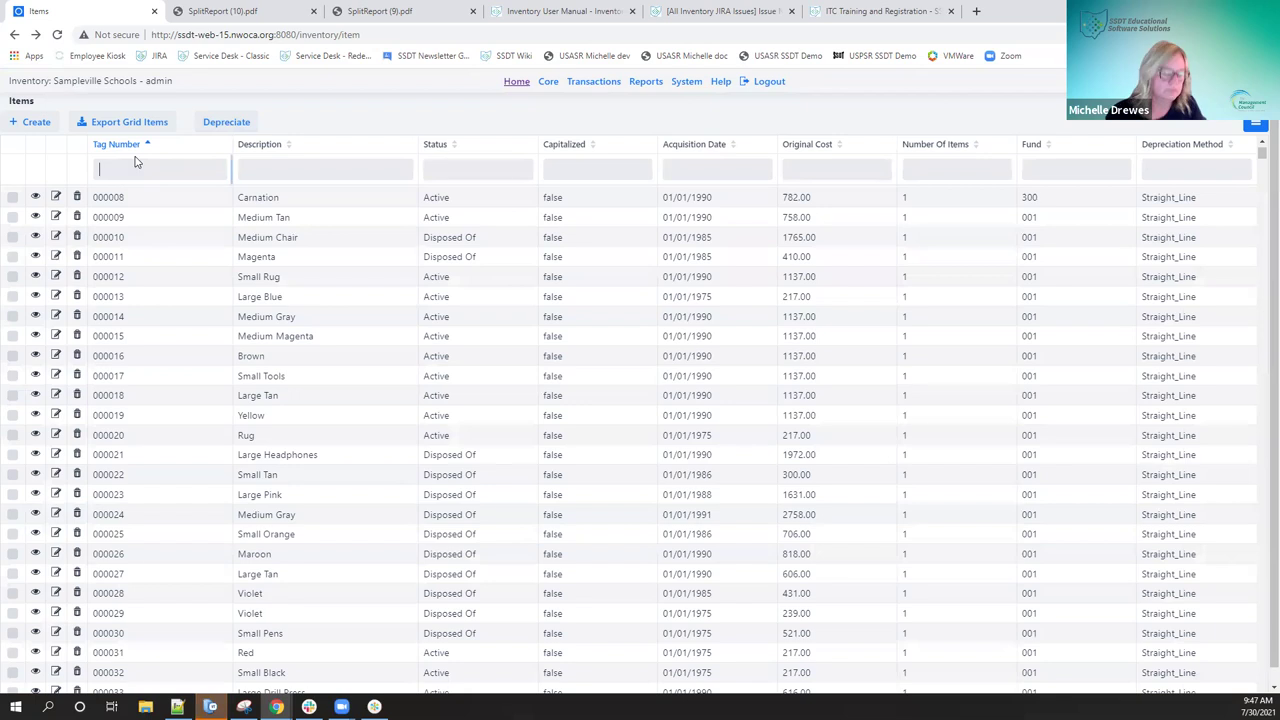
# Try filtering the items grid for tag number 006606.
pyautogui.write('006606')
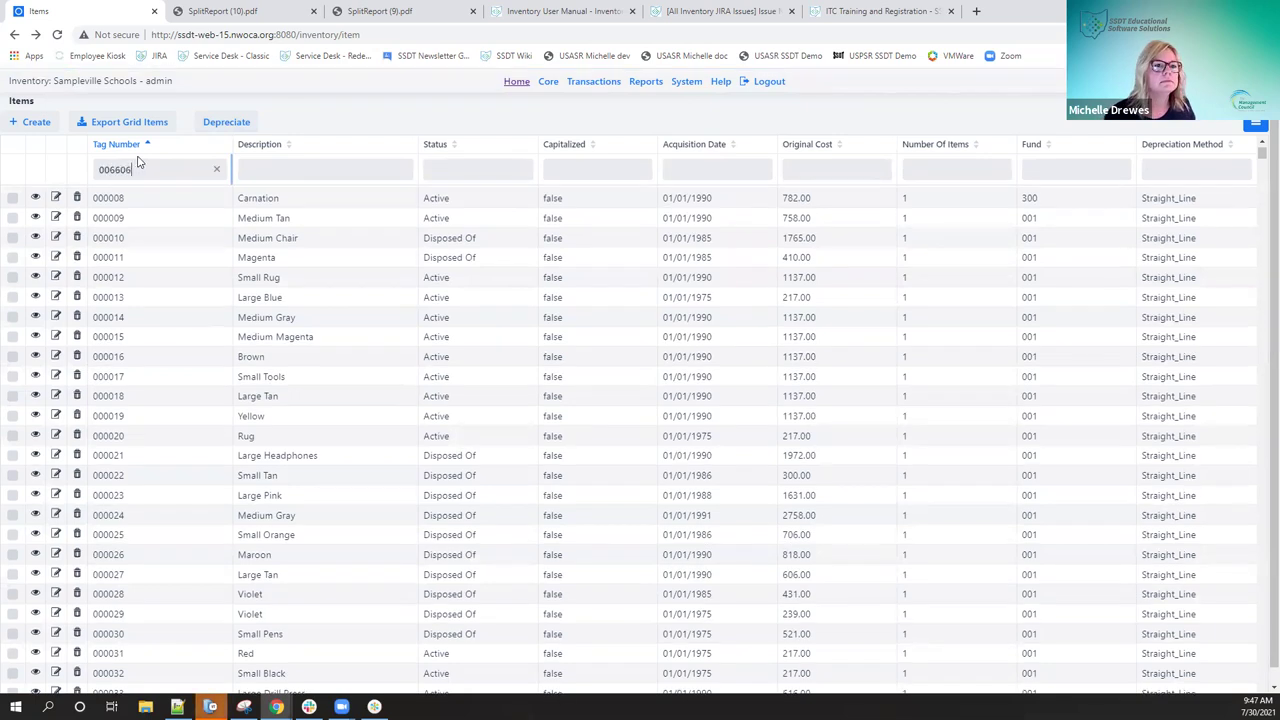
pyautogui.press('BackSpace')
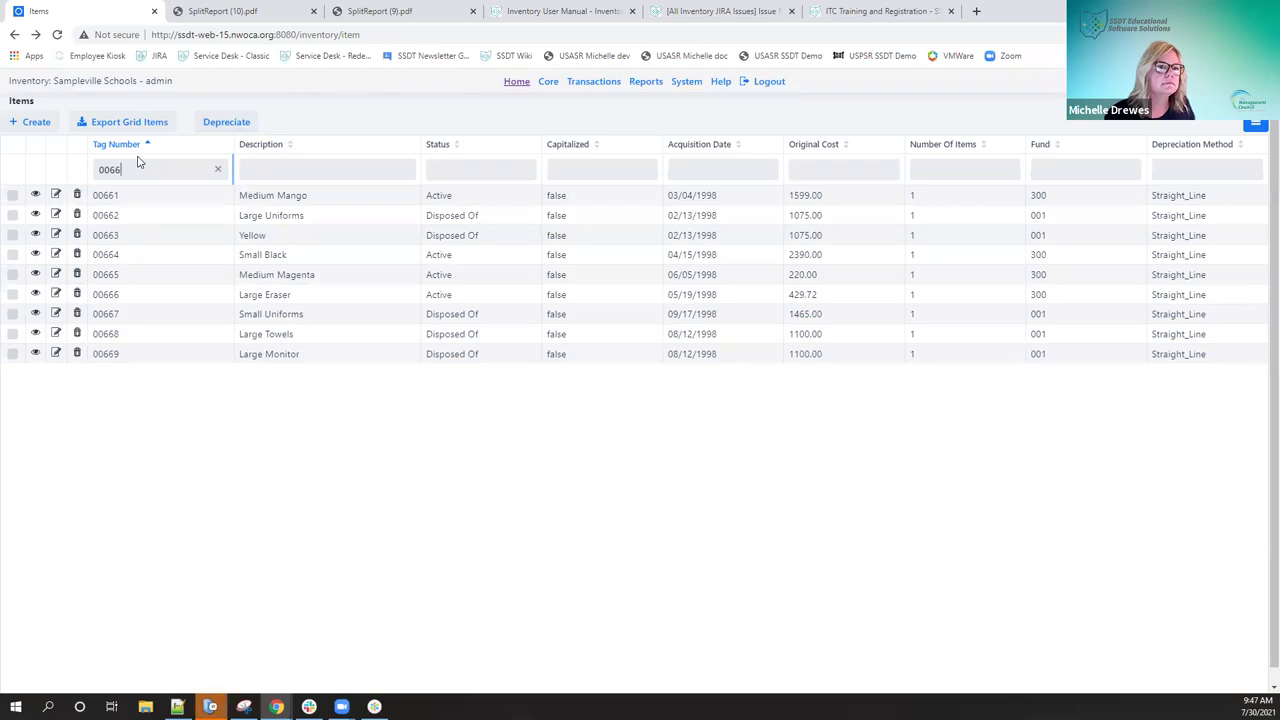
pyautogui.write('06')
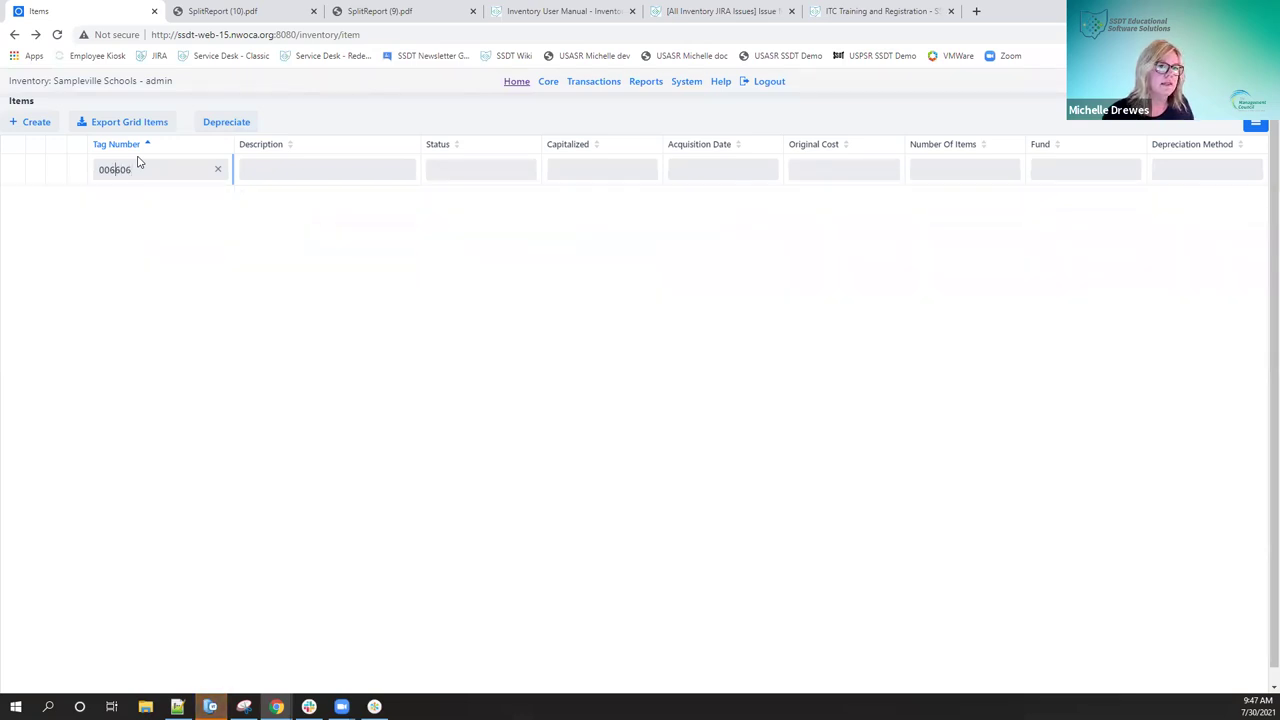
# Change the tag number filter to the wildcard search %6606.
pyautogui.press('Home')
pyautogui.press('Delete')
pyautogui.press('Delete')
pyautogui.press('Delete')
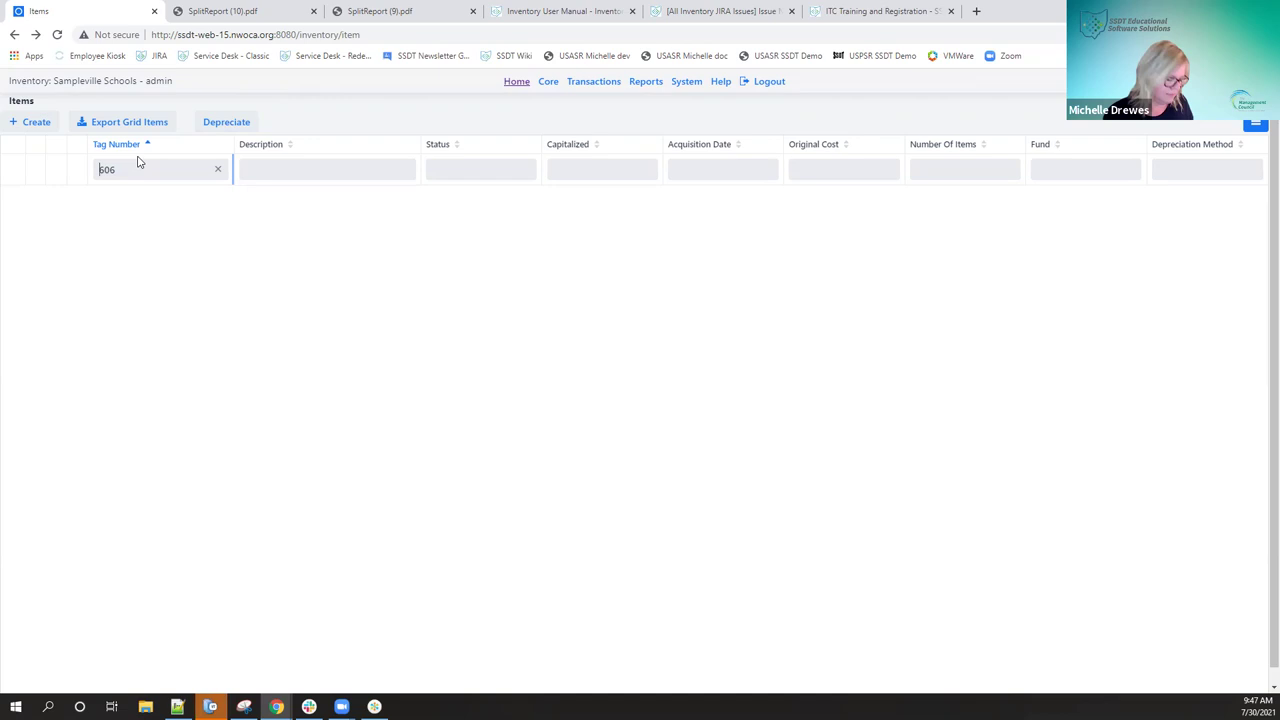
pyautogui.write('%6')
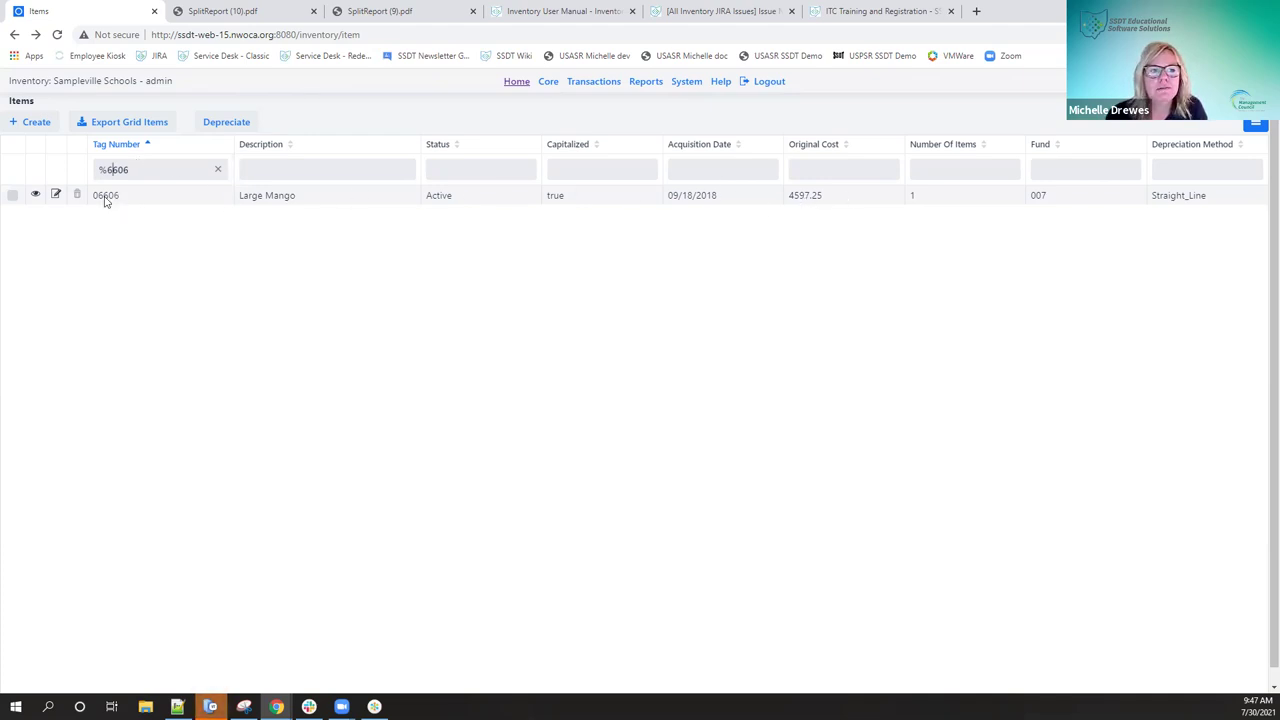
# View item 06606's full record, including its acquisition and depreciation information, and close it.
pyautogui.click(35, 196)
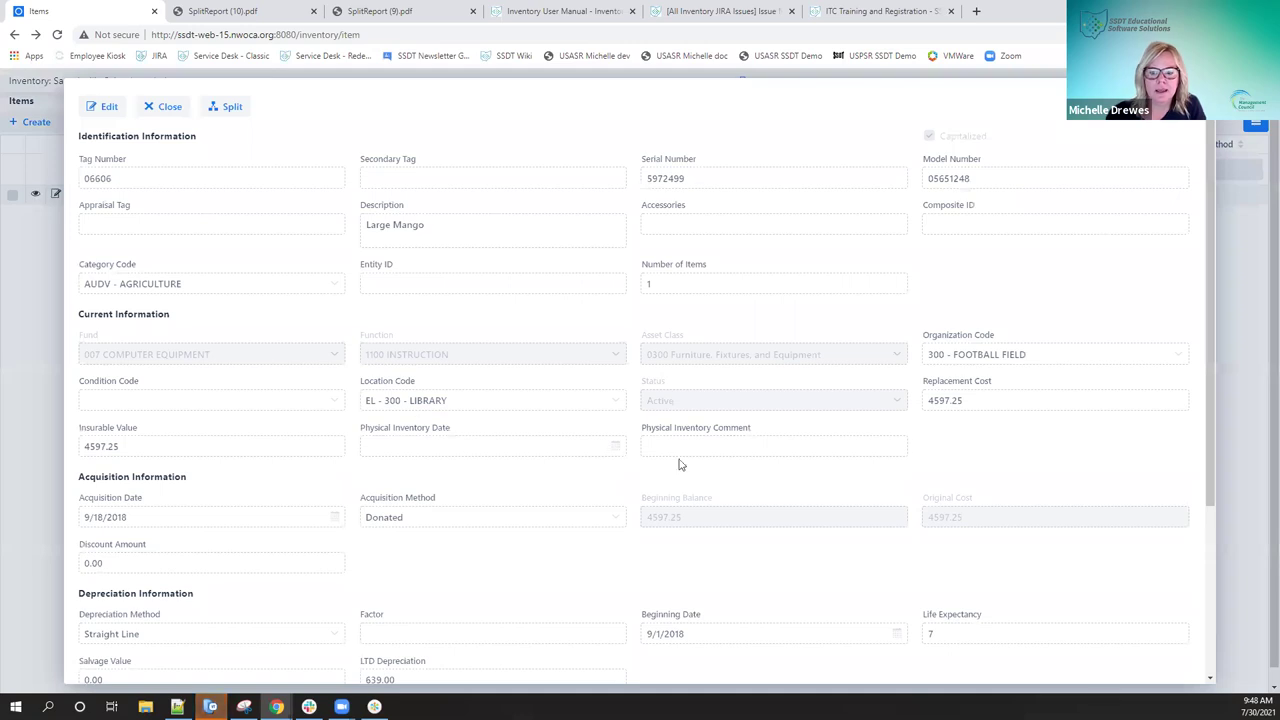
pyautogui.scroll(-3, 934, 410)
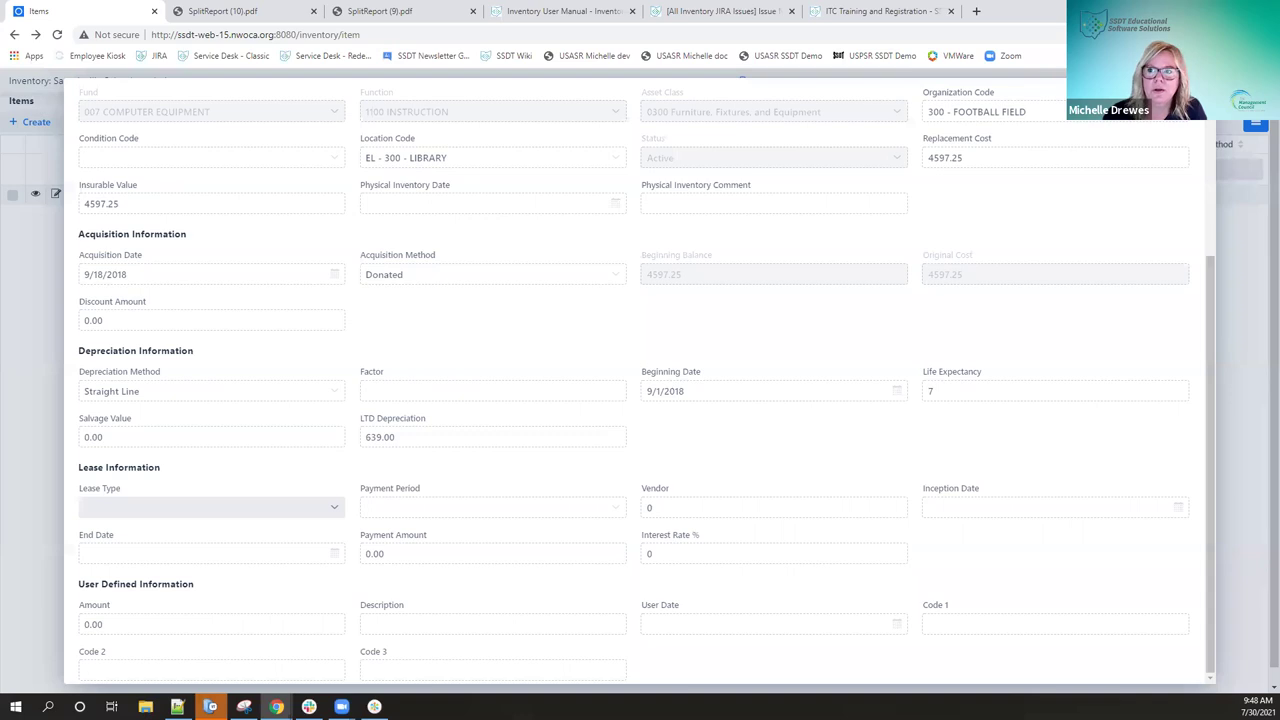
pyautogui.scroll(3, 1006, 134)
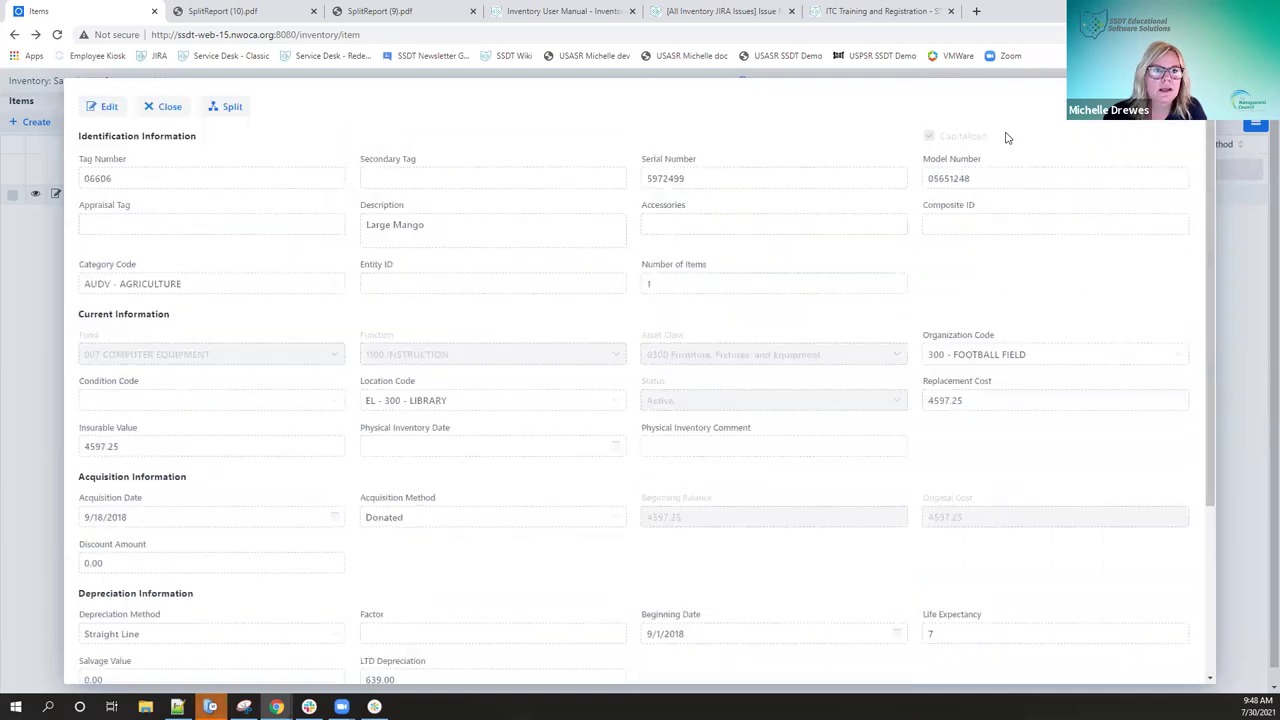
pyautogui.click(166, 107)
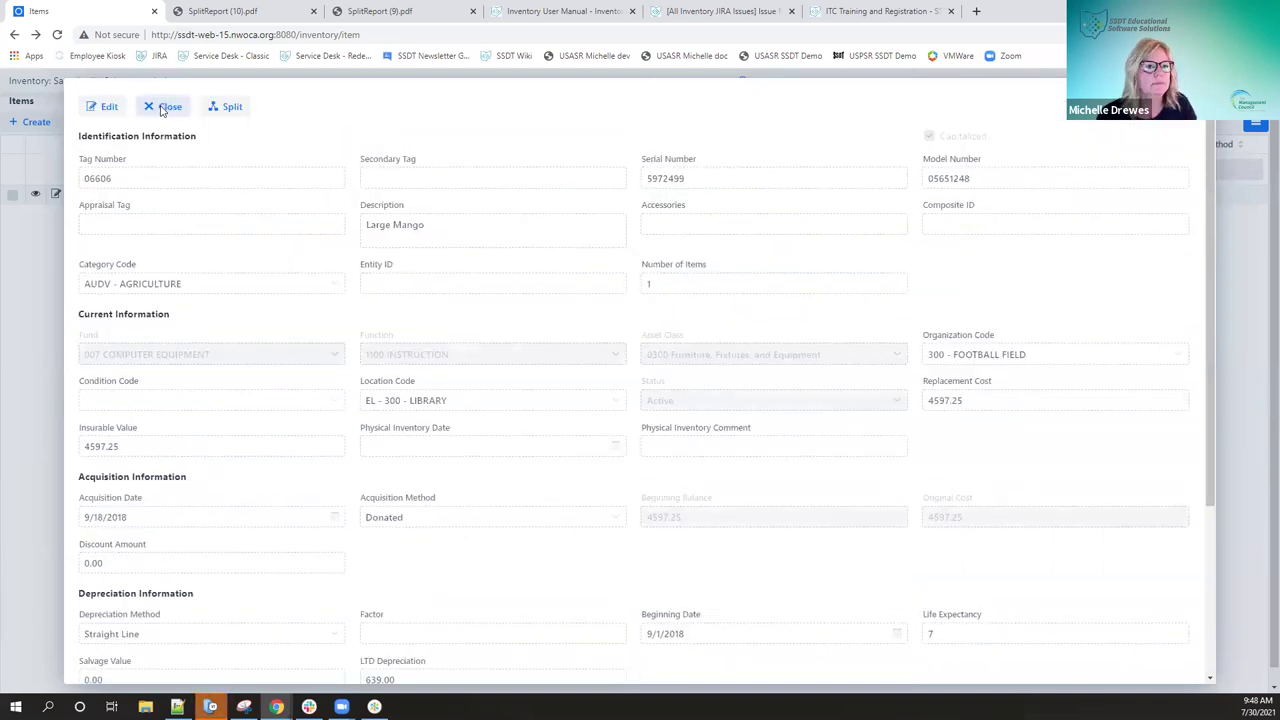
# Generate a projection-only depreciation report for item 06606, save it as Depreciation (20) in Downloads, and open the PDF.
pyautogui.click(12, 195)
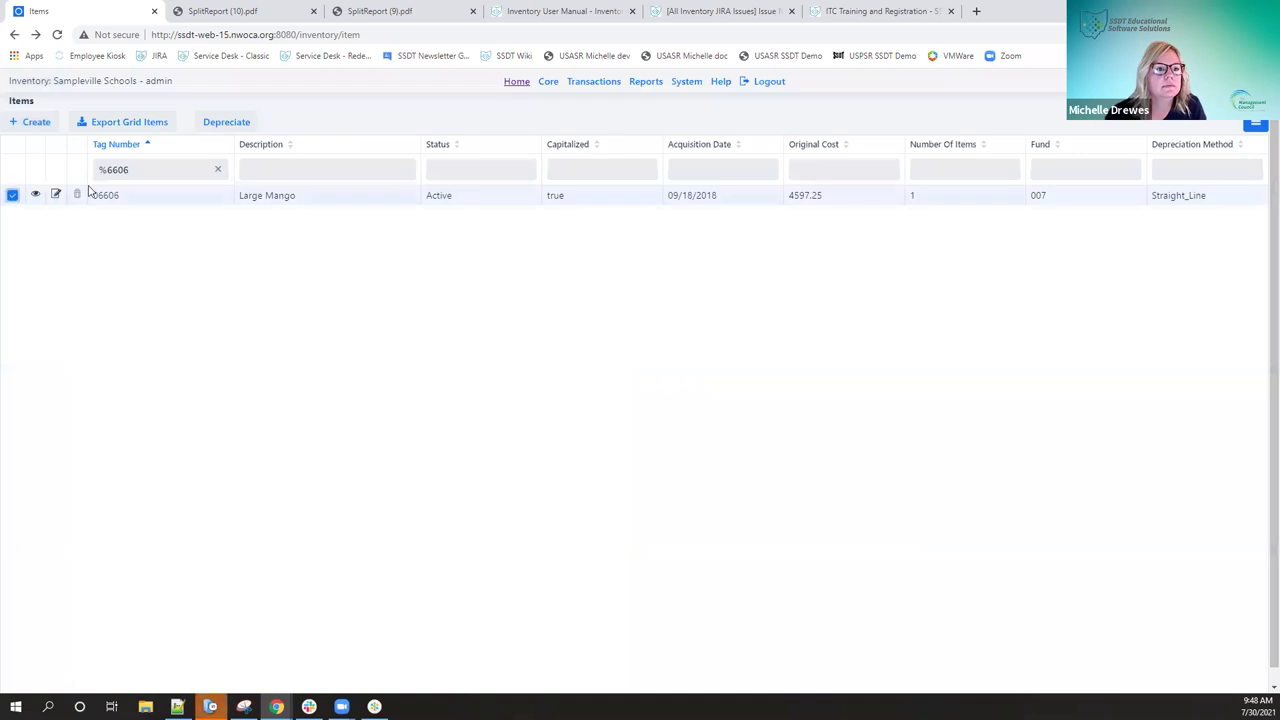
pyautogui.click(223, 124)
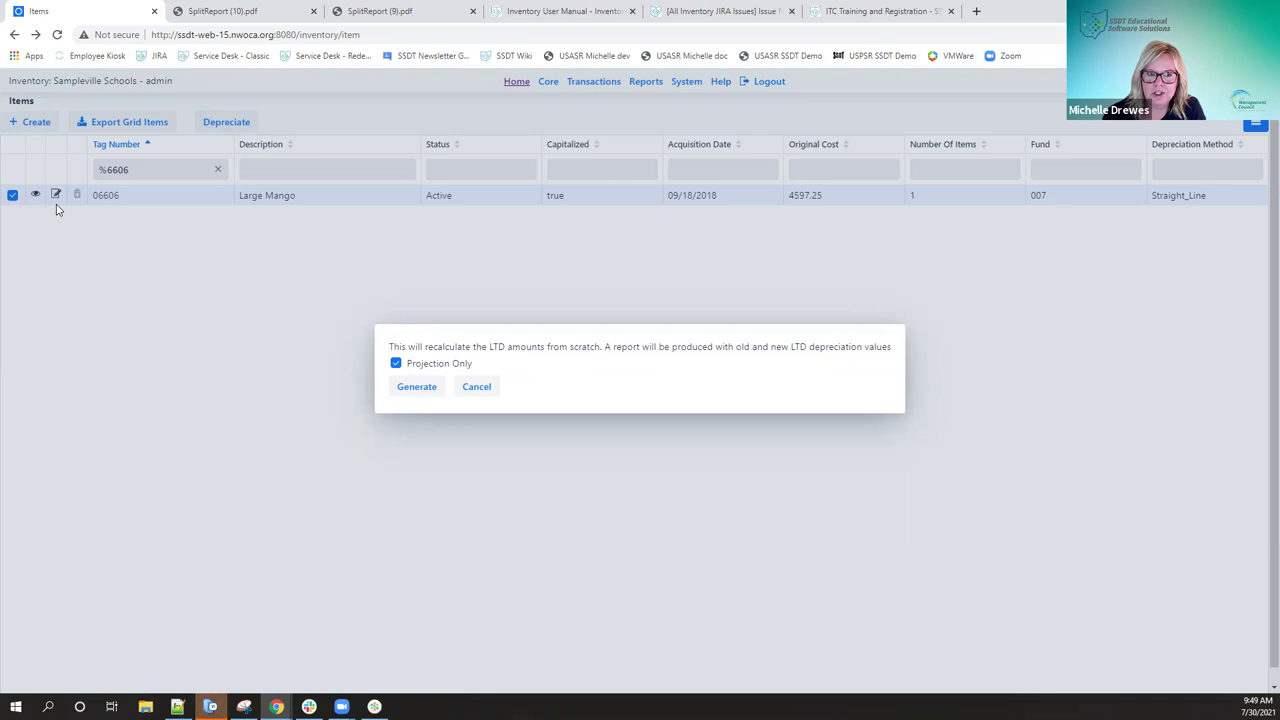
pyautogui.click(418, 388)
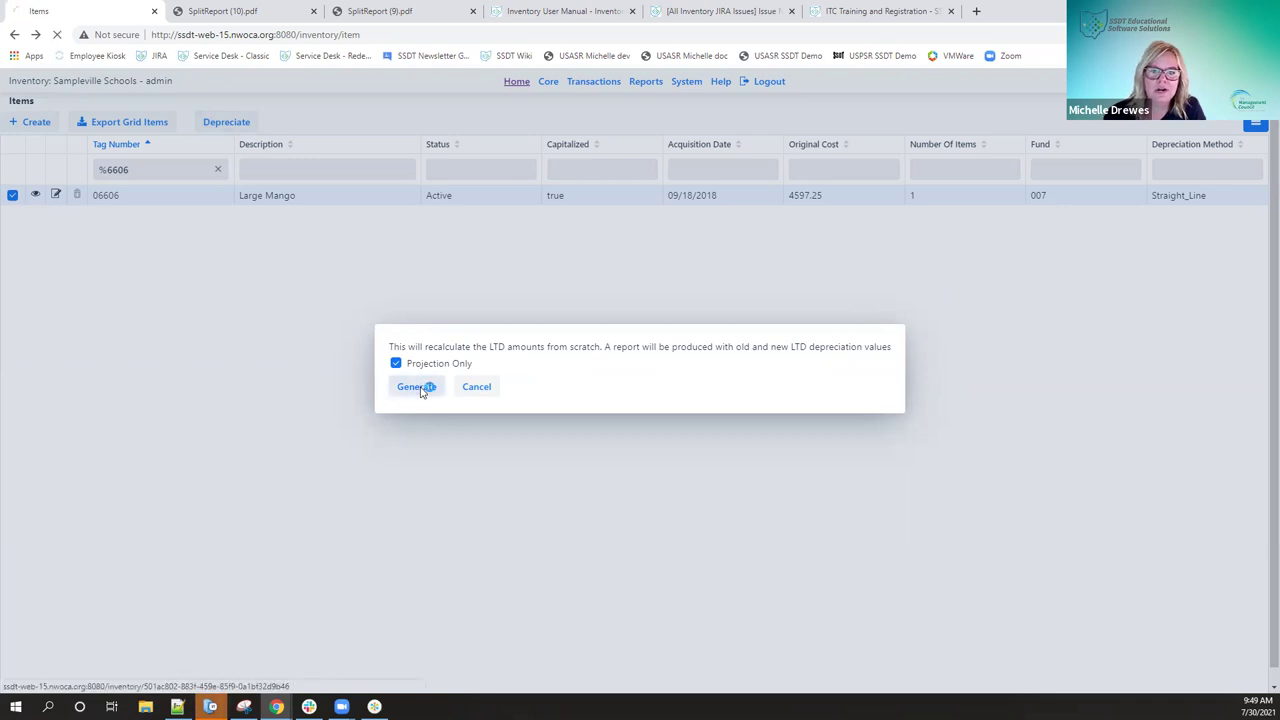
pyautogui.press('Return')
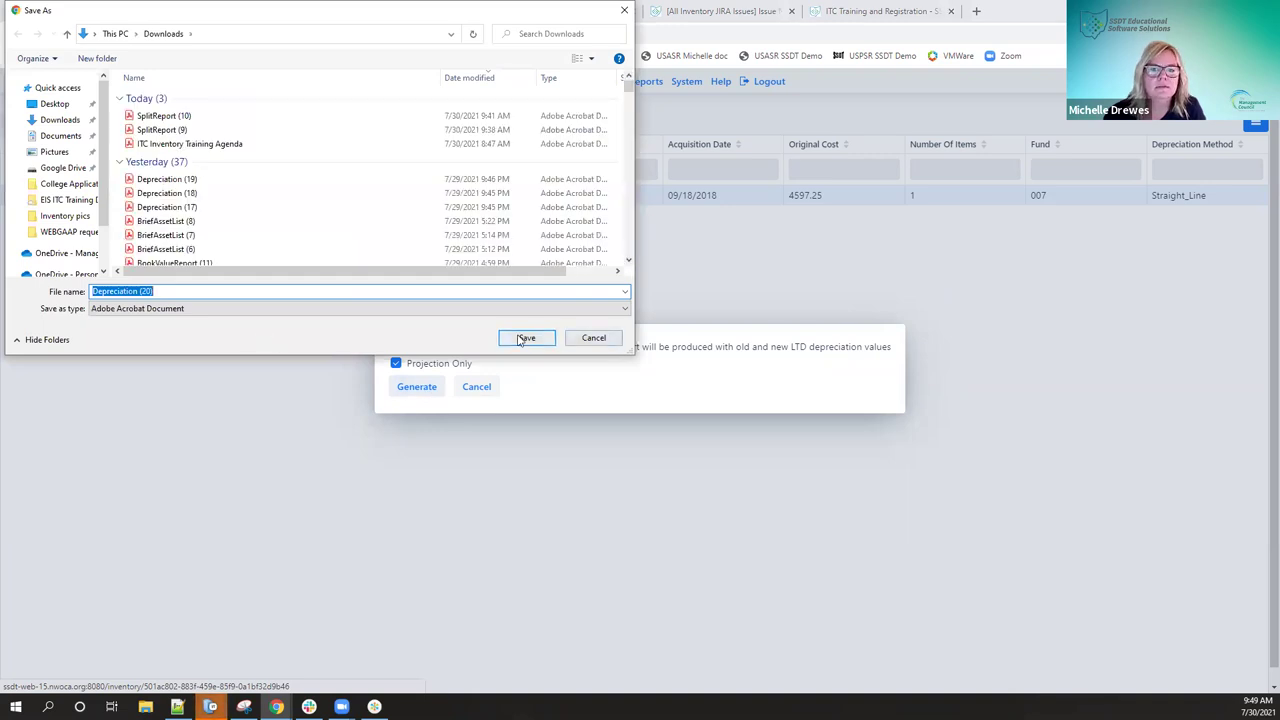
pyautogui.click(45, 680)
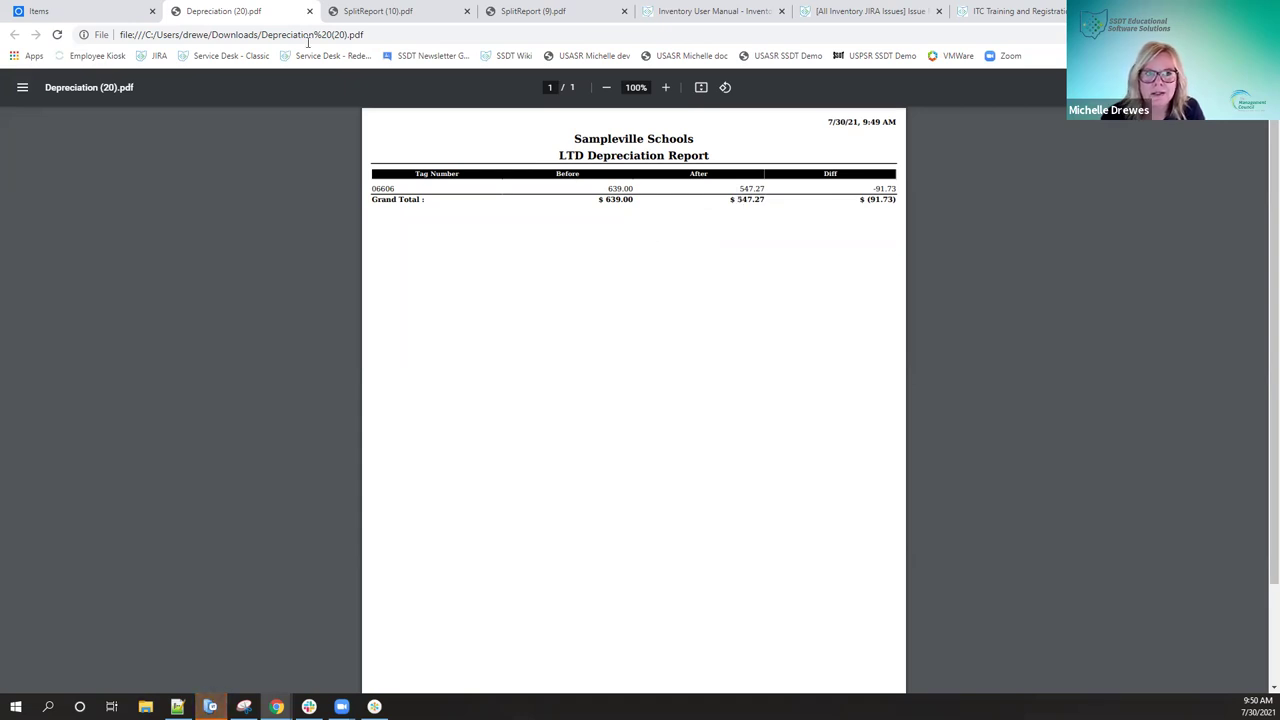
# Dismiss the depreciation dialog on the items page, and open item 06606 in edit mode to examine its fields.
pyautogui.click(116, 14)
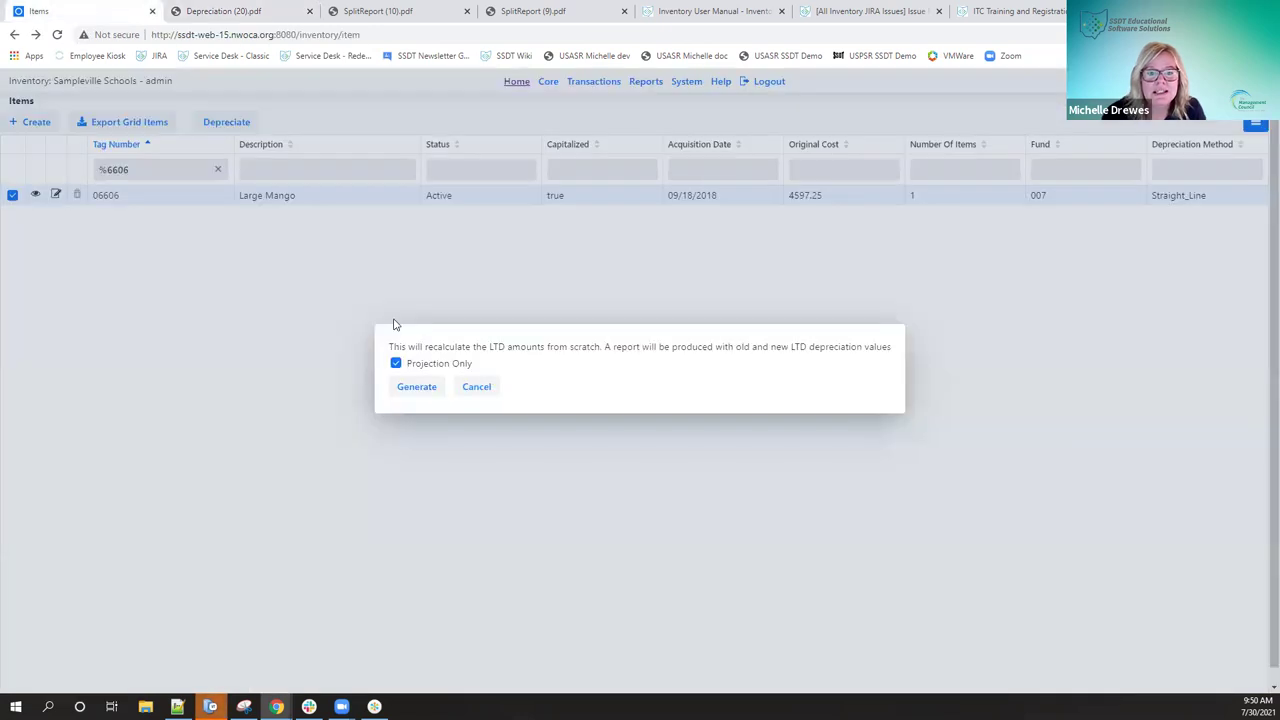
pyautogui.click(477, 388)
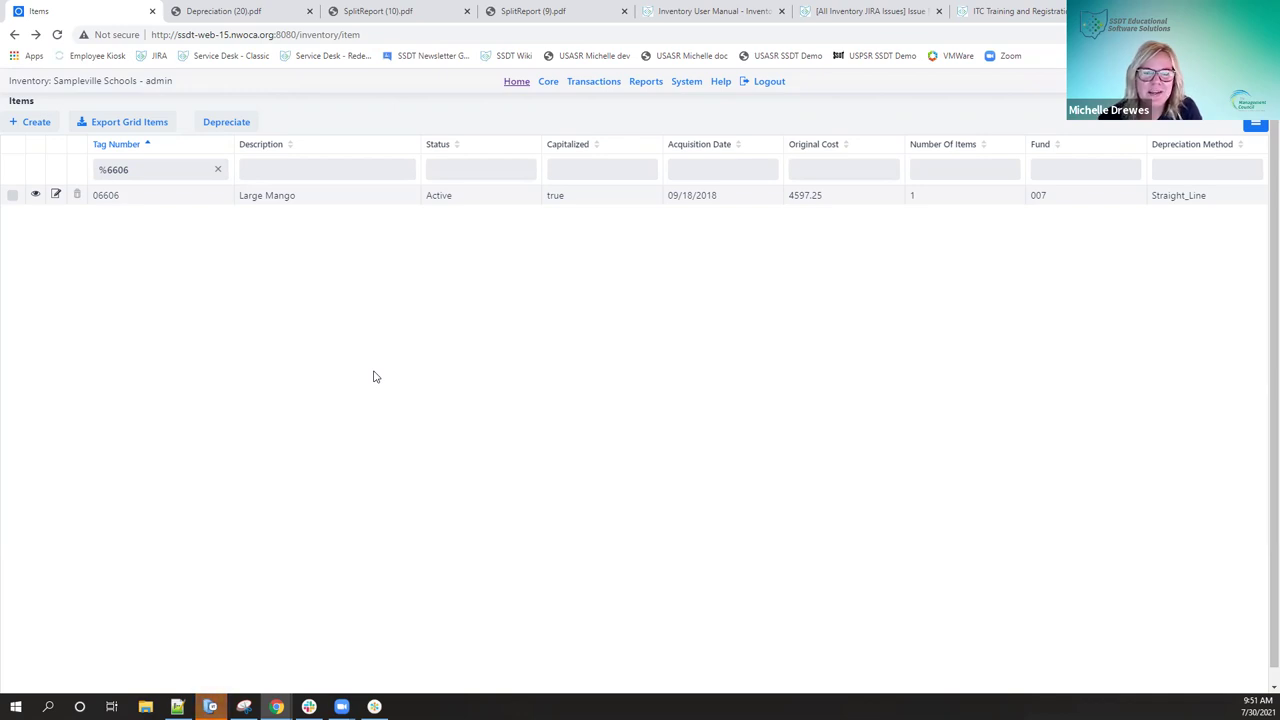
pyautogui.click(57, 195)
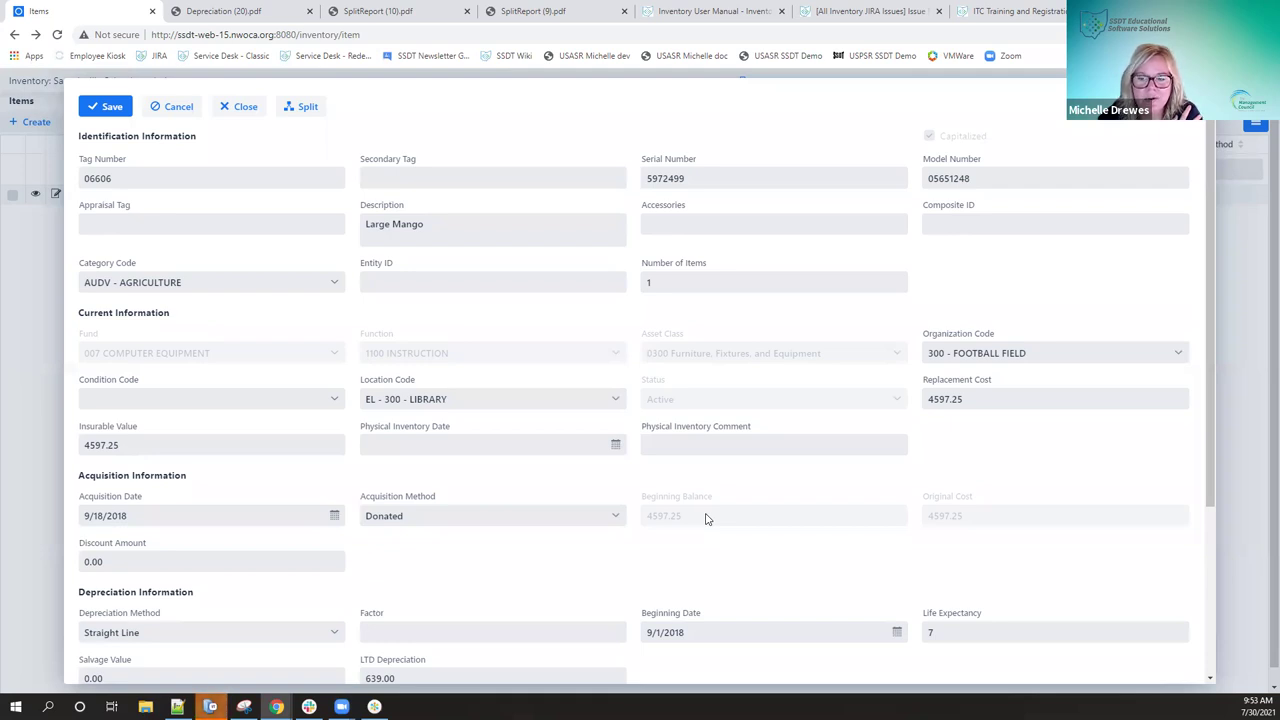
pyautogui.scroll(-3, 785, 492)
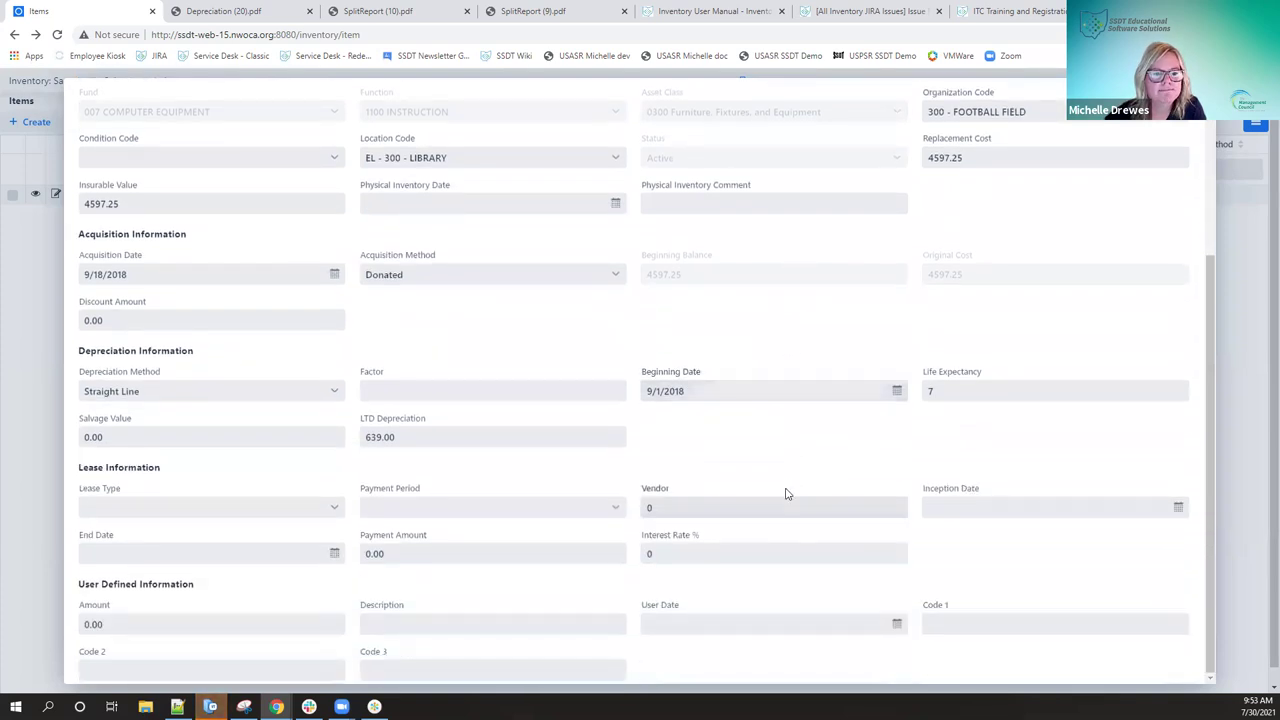
pyautogui.scroll(3, 786, 492)
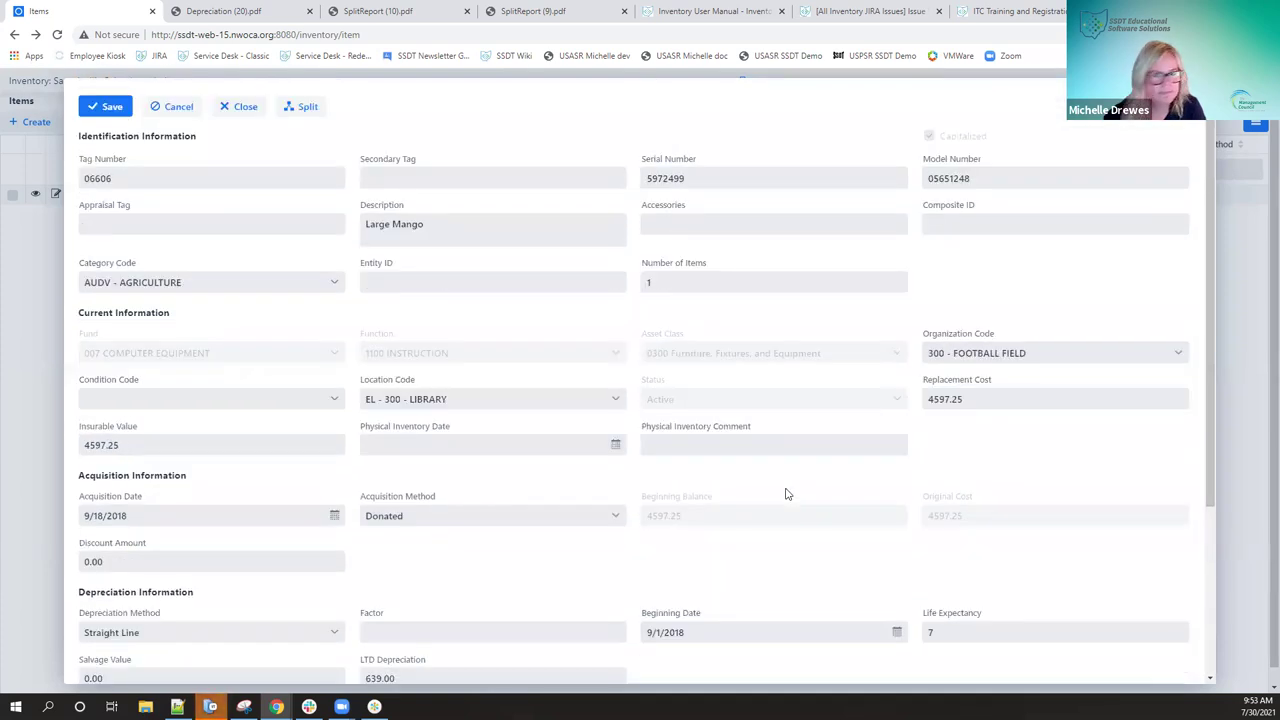
# Close item 06606's edit form and clear the tag number filter from the items grid.
pyautogui.click(242, 108)
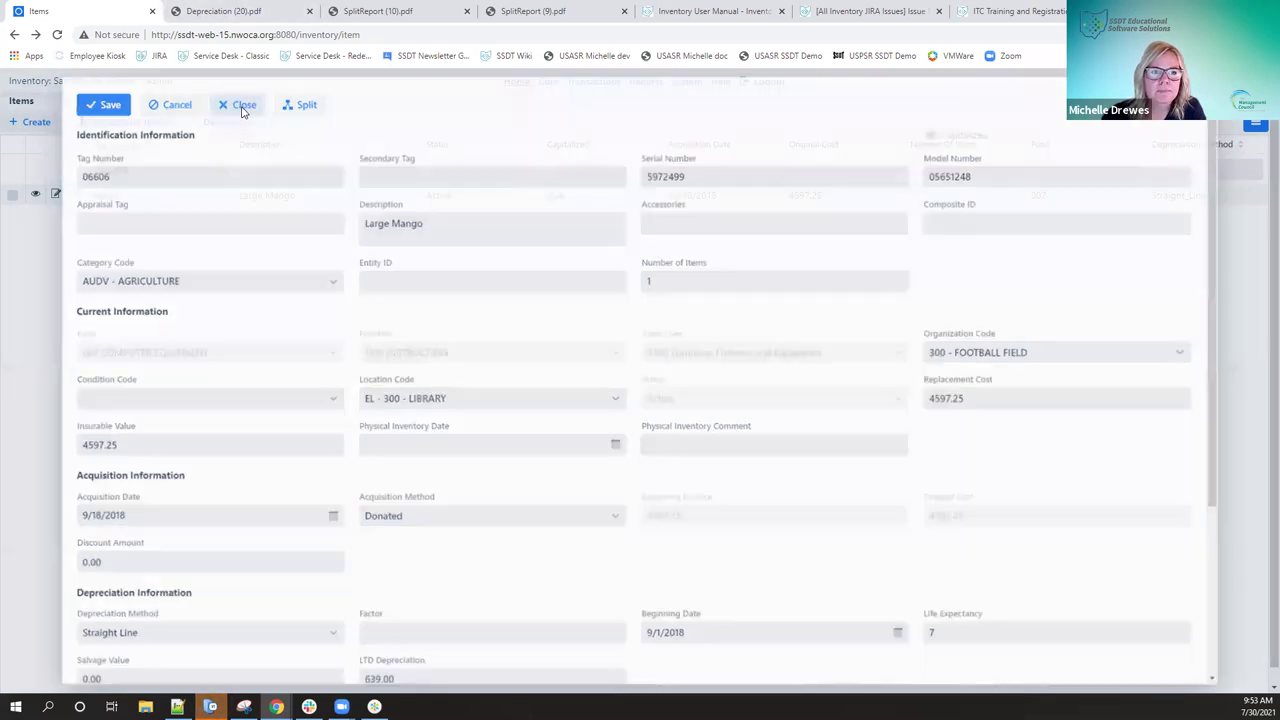
pyautogui.click(218, 172)
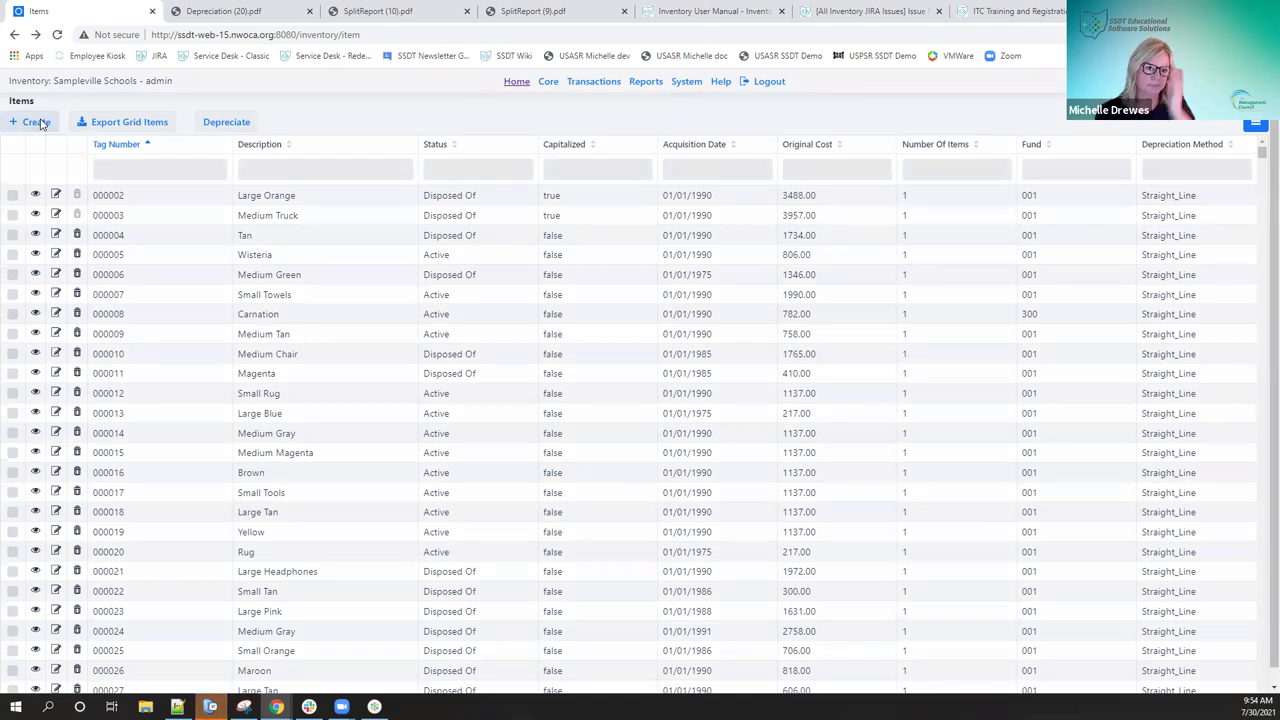
# Start creating an item from the pending item with INV# TREADMILL, assign tag number 82929, and continue to its item form.
pyautogui.click(36, 122)
pyautogui.click(432, 291)
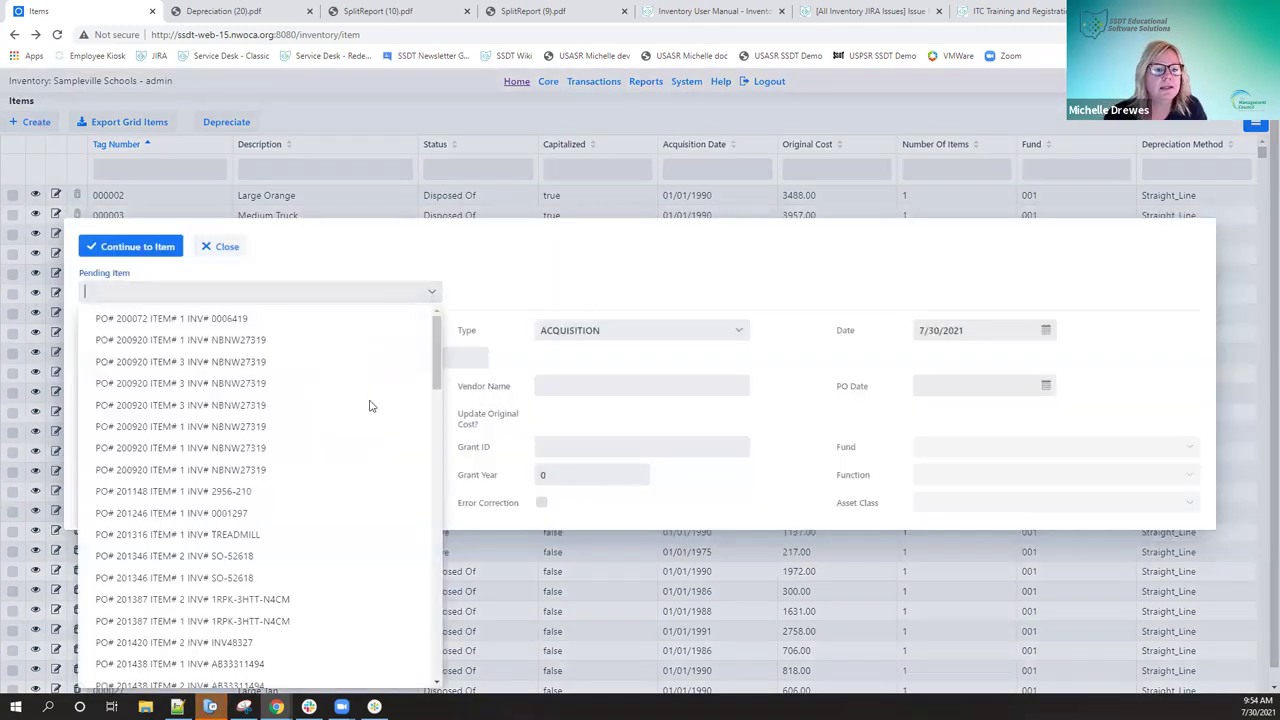
pyautogui.click(286, 534)
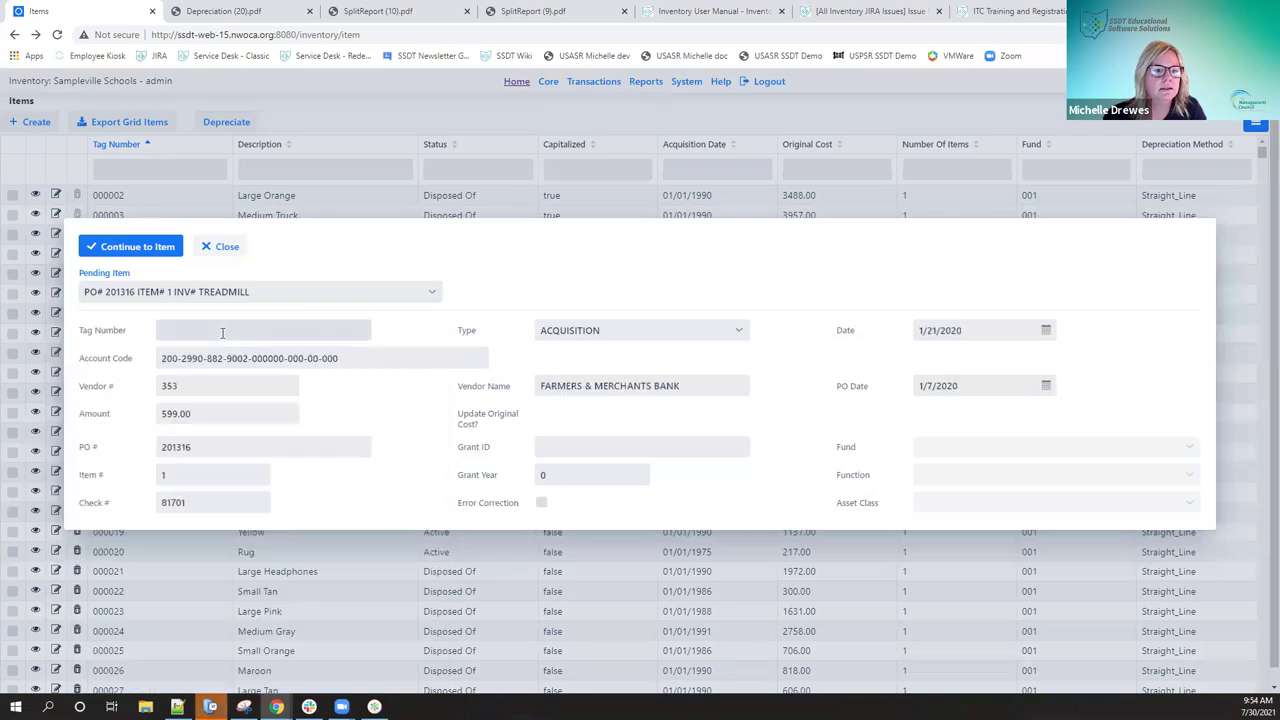
pyautogui.click(222, 332)
pyautogui.write('82929')
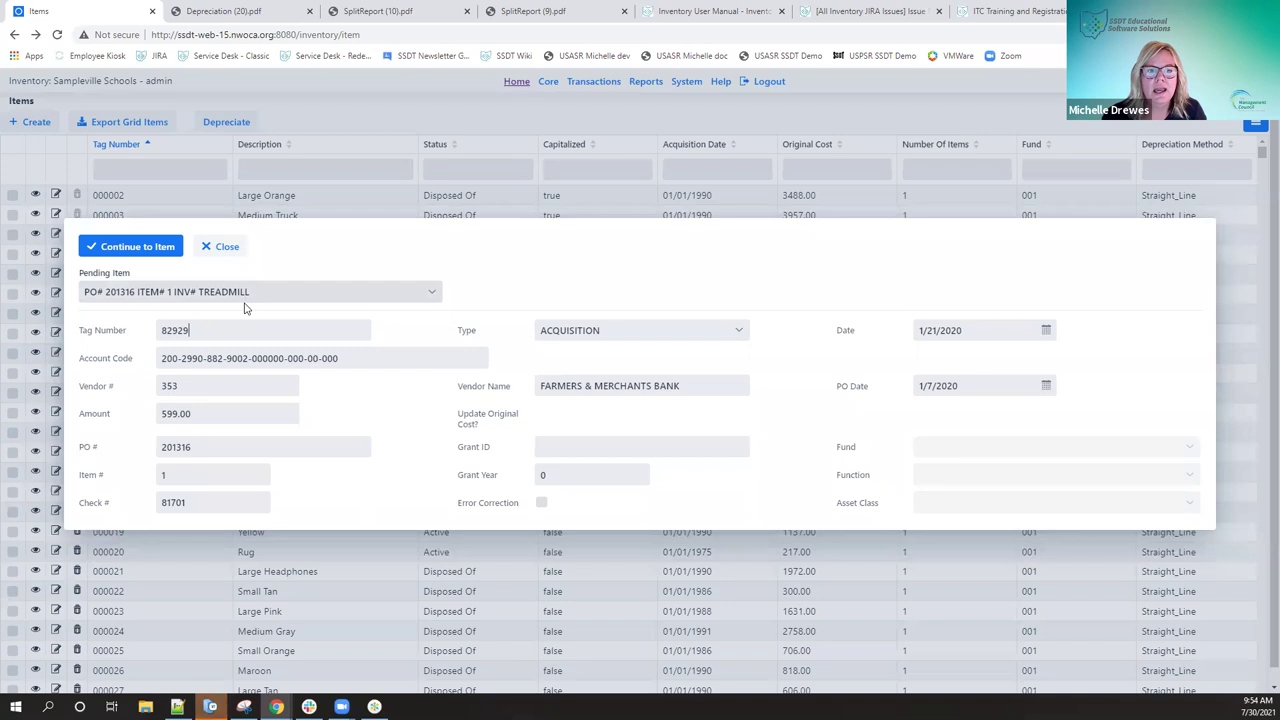
pyautogui.click(138, 247)
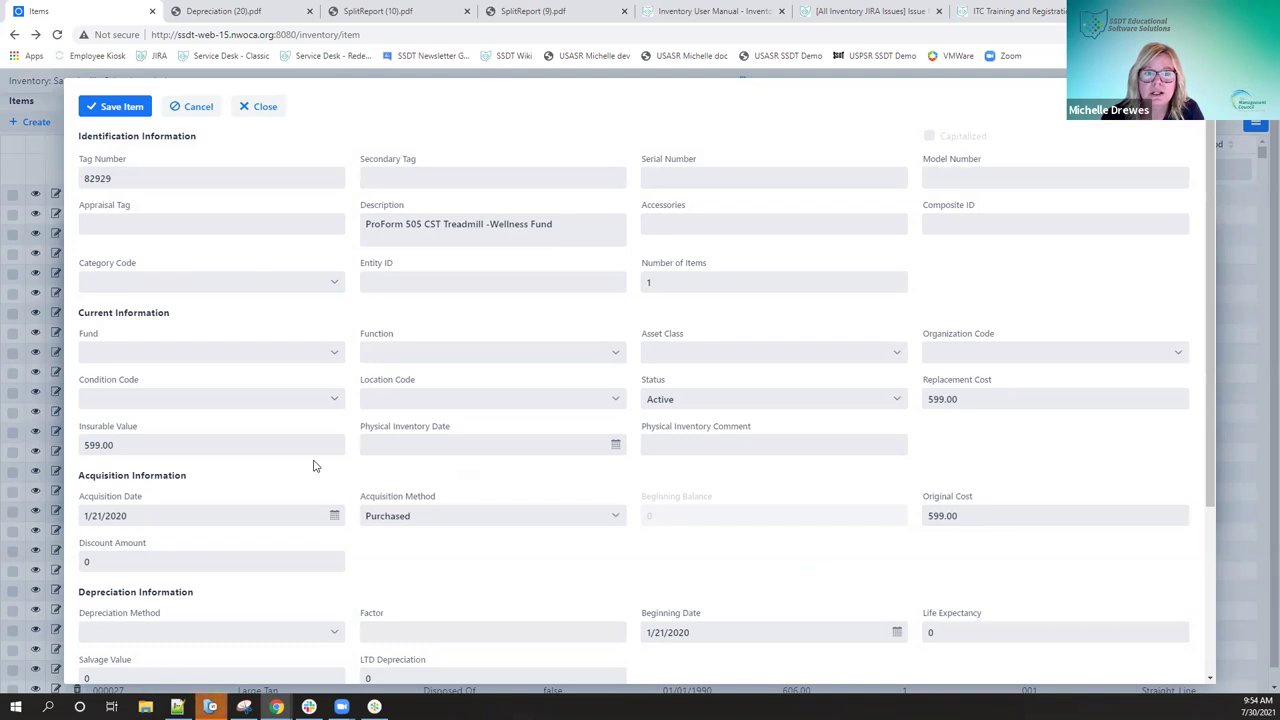
# Go back to the treadmill's acquisition, set its amount to 750, review the item form, and close without saving.
pyautogui.click(197, 108)
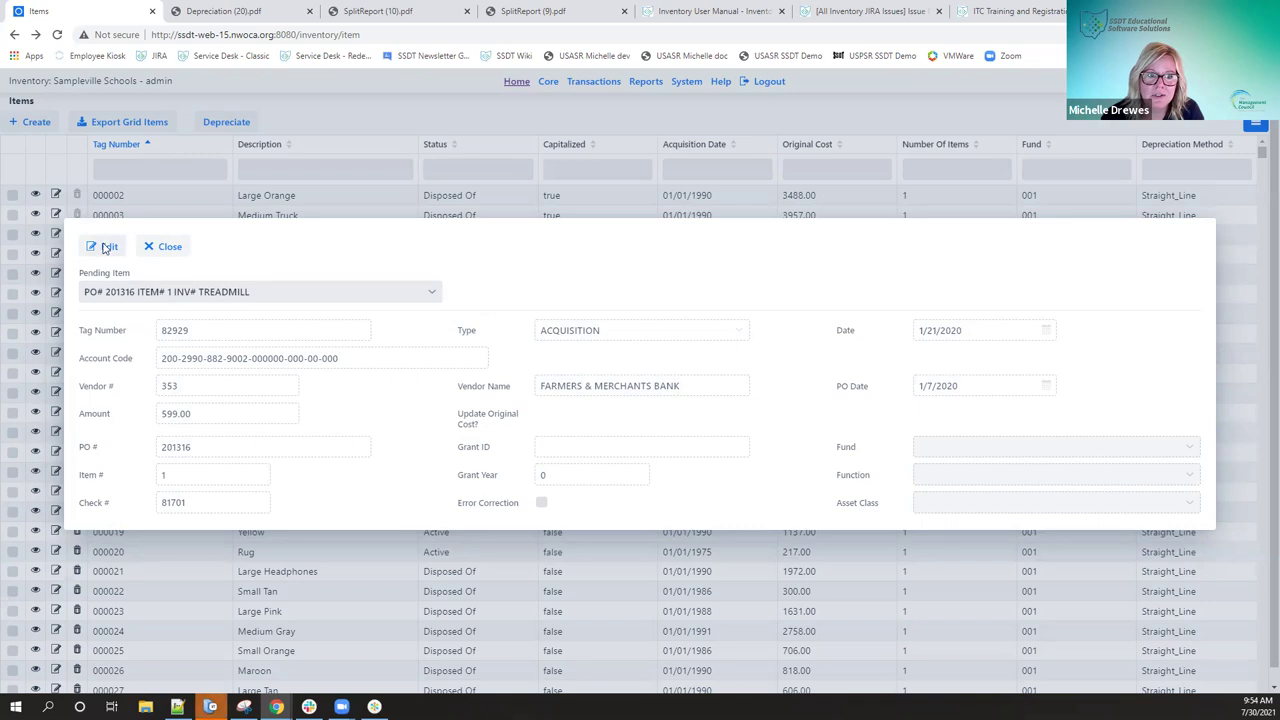
pyautogui.click(105, 247)
pyautogui.moveTo(197, 413); pyautogui.dragTo(87, 413)
pyautogui.write('750')
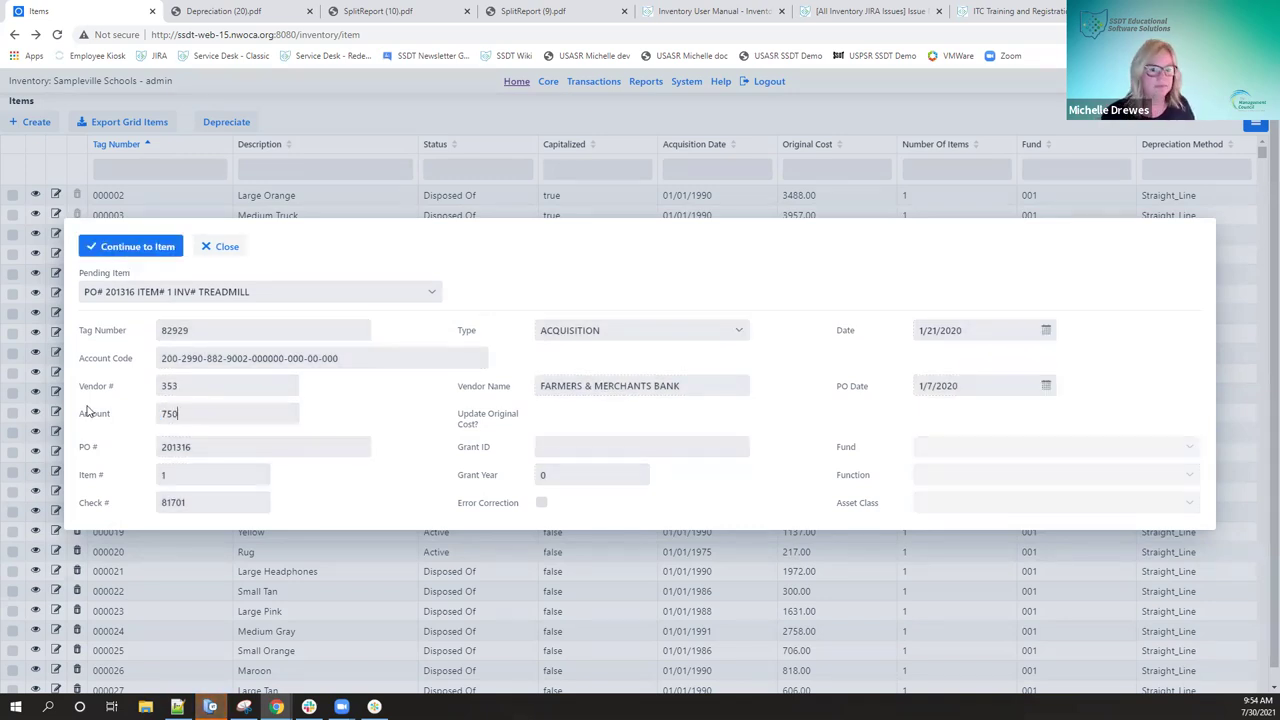
pyautogui.click(137, 246)
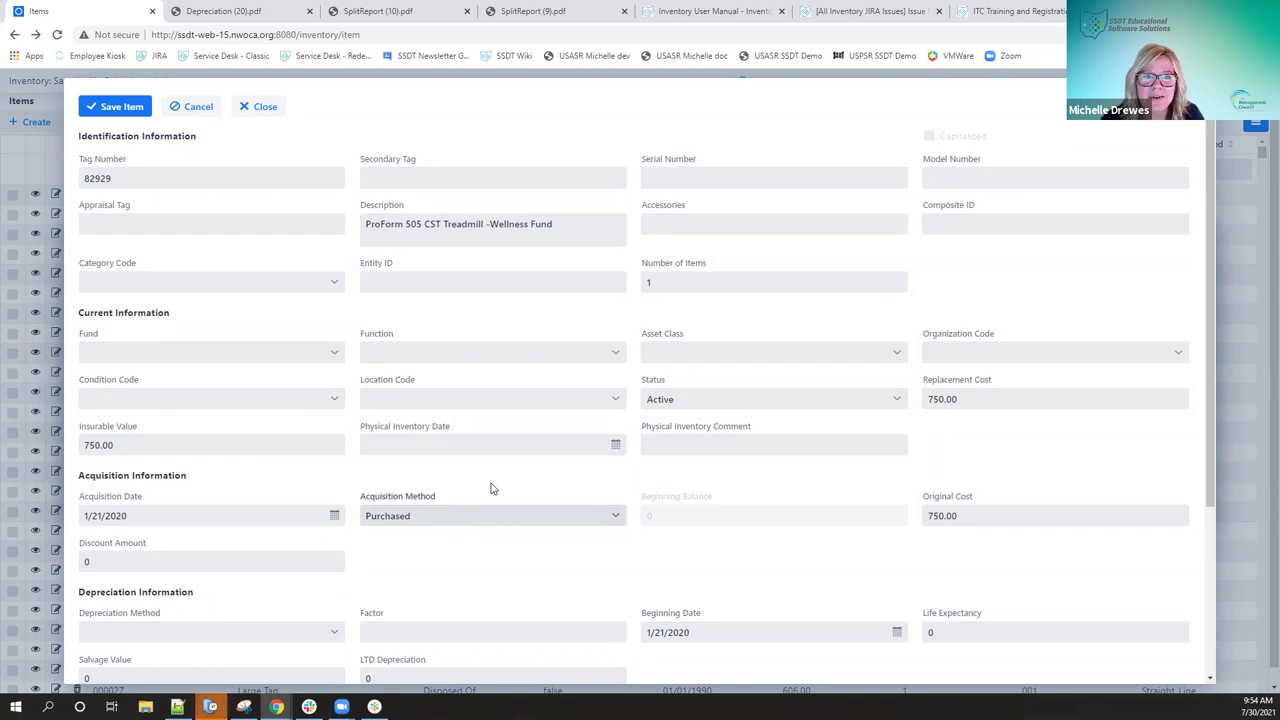
pyautogui.click(264, 107)
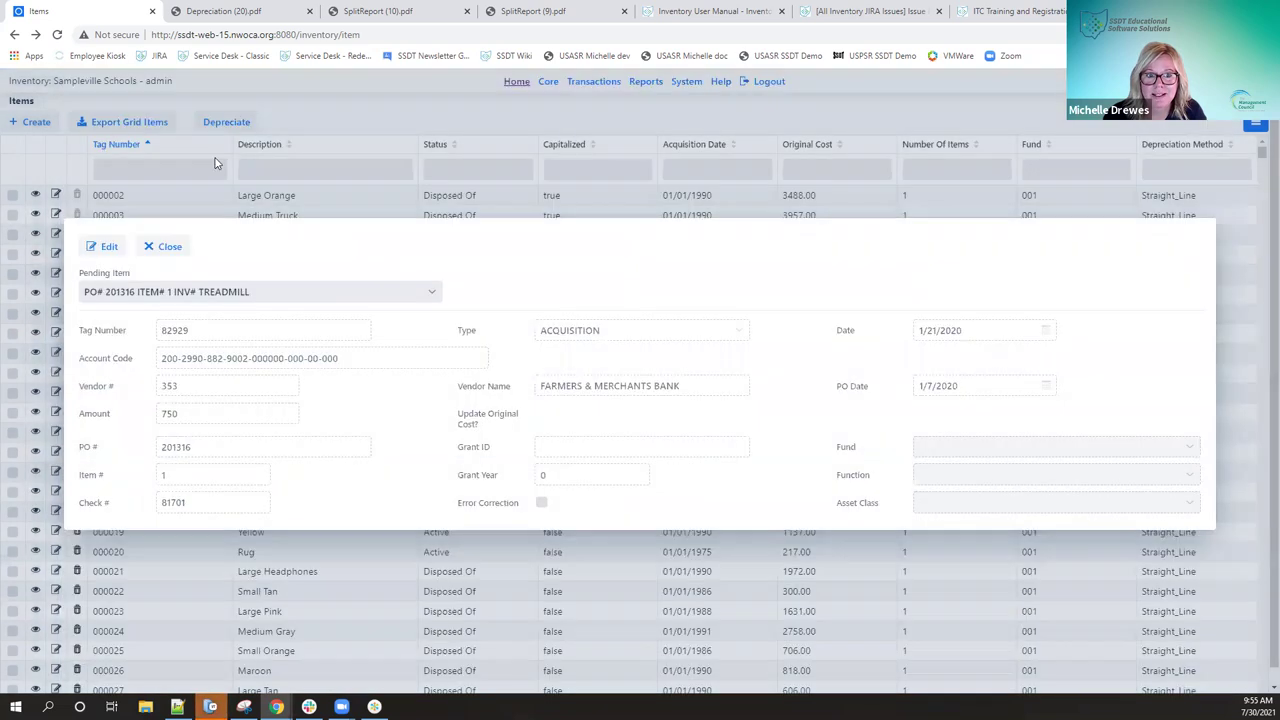
pyautogui.click(166, 247)
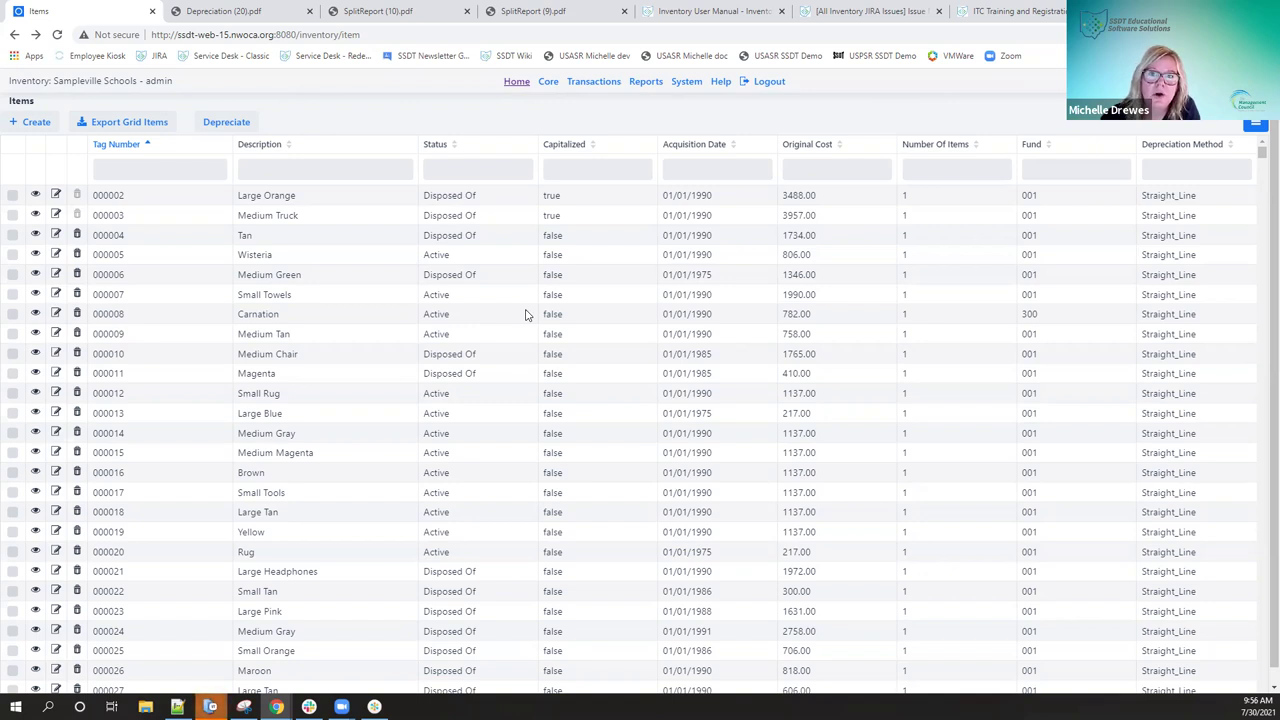
# Filter the Acquisitions grid by tag number 091601, view the matching acquisition record, and close it.
pyautogui.click(590, 78)
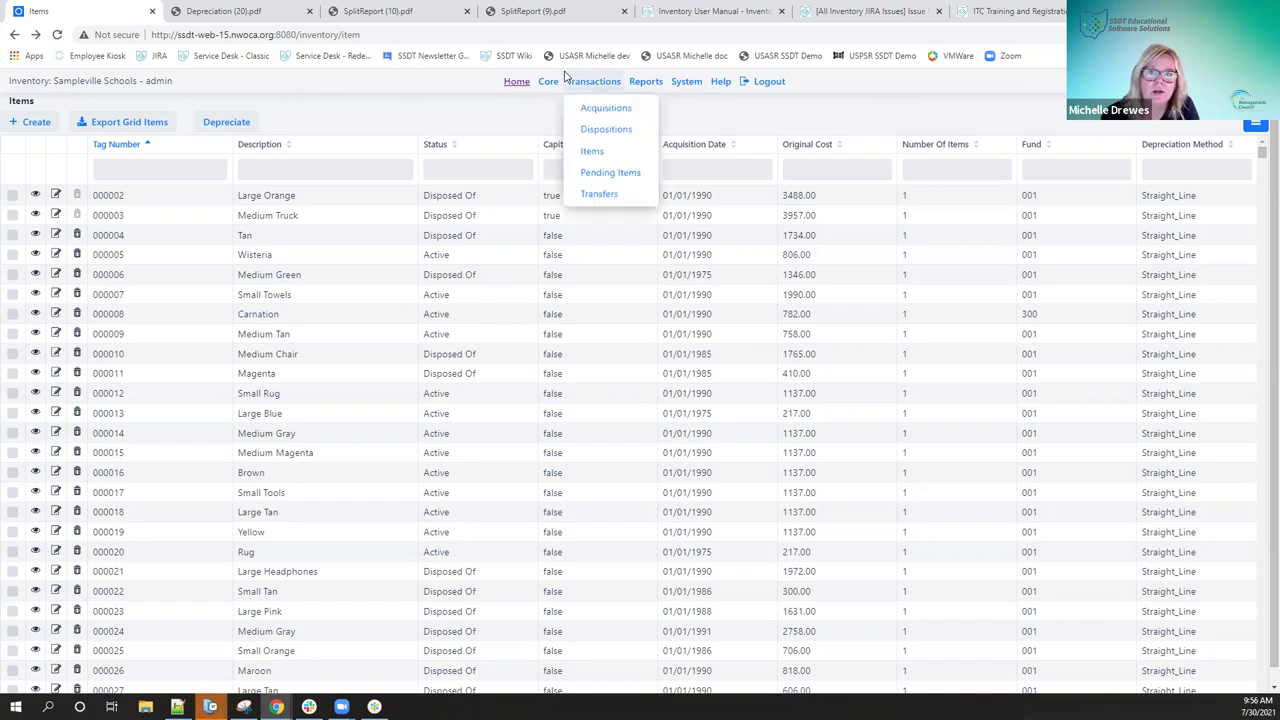
pyautogui.click(602, 110)
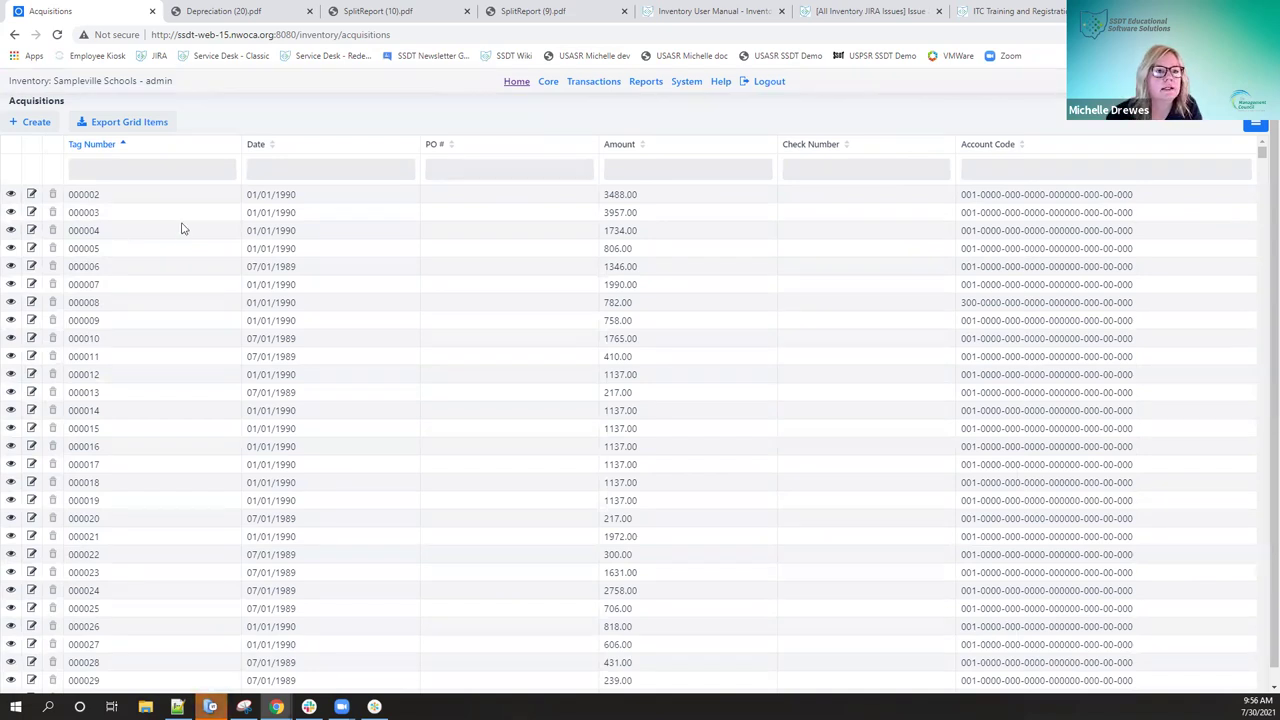
pyautogui.click(165, 168)
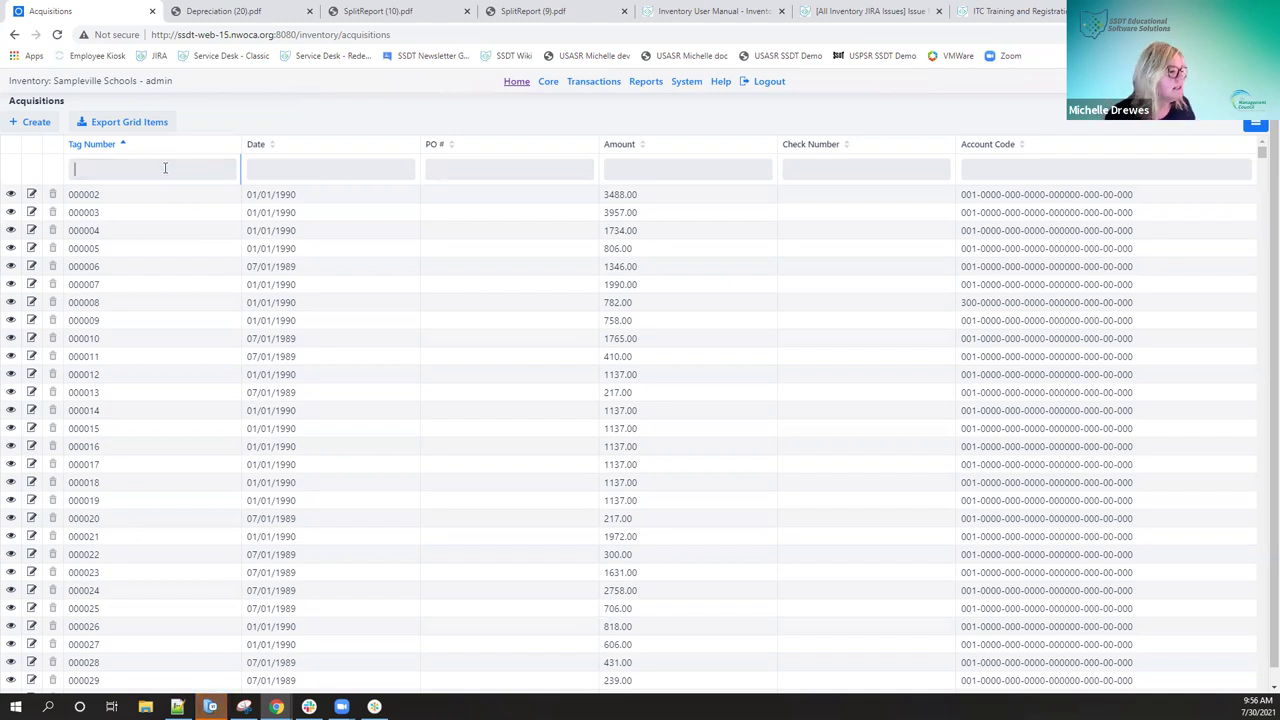
pyautogui.write('091601')
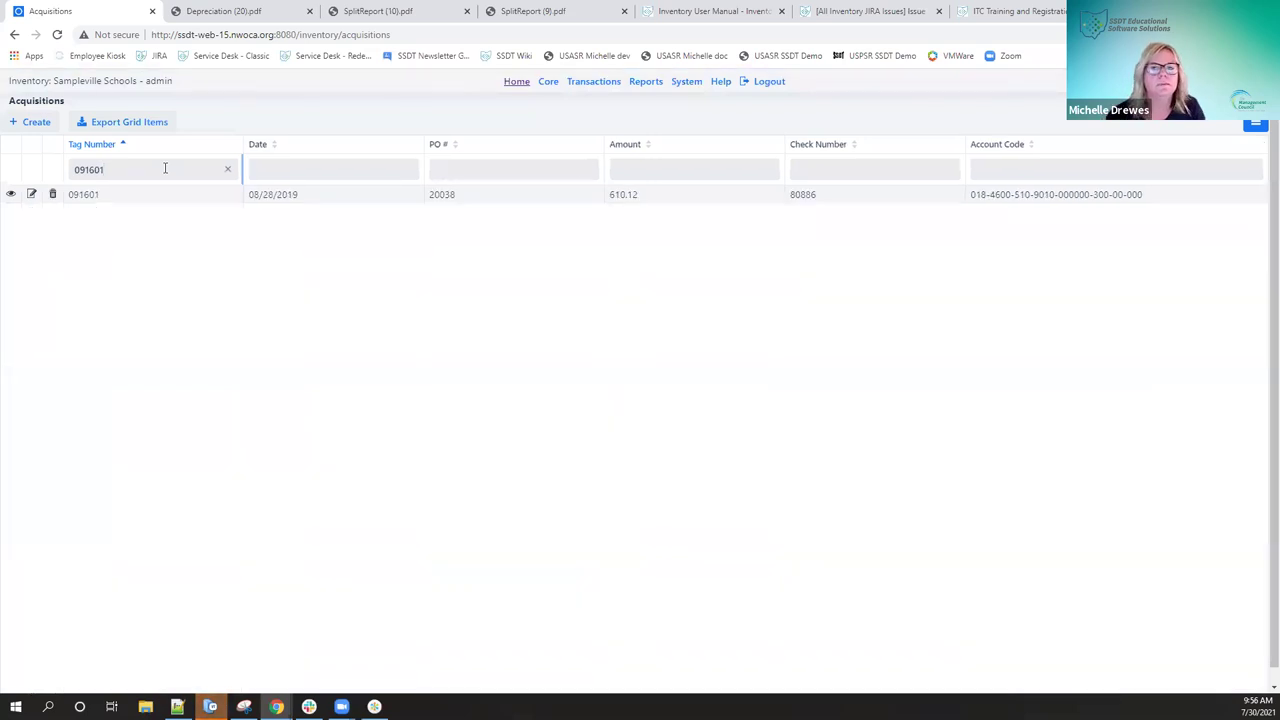
pyautogui.click(11, 196)
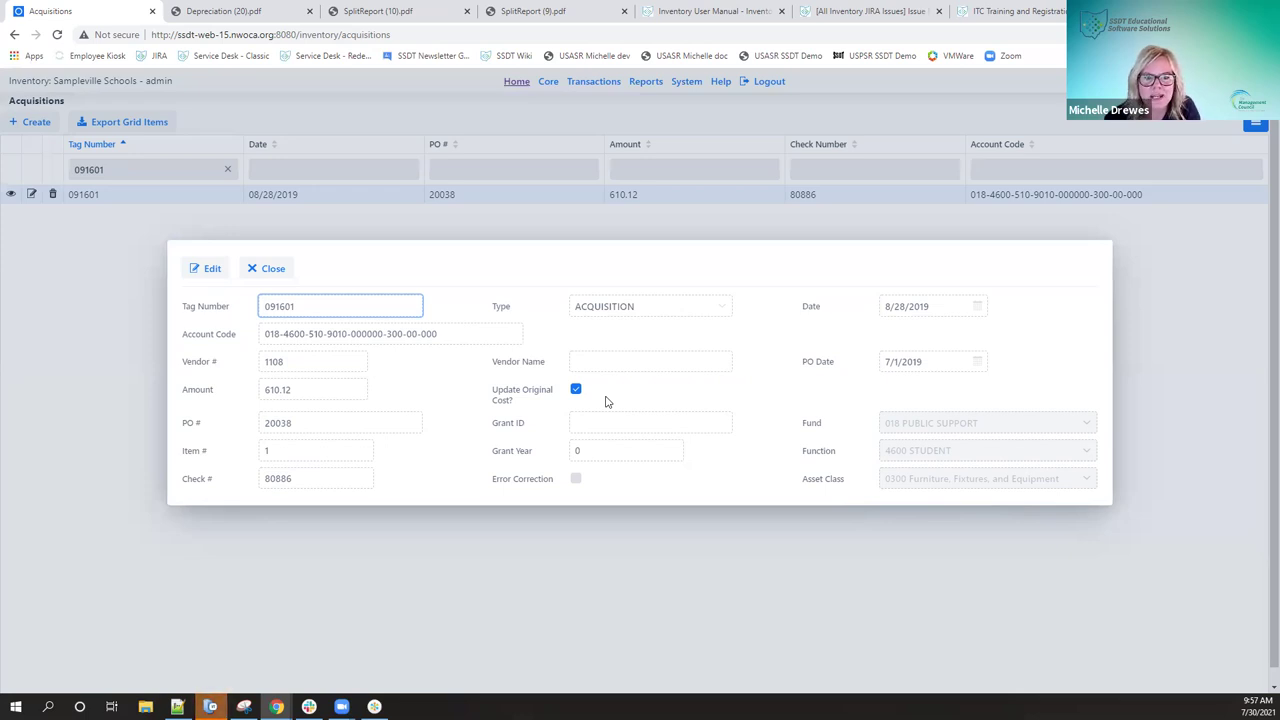
pyautogui.click(272, 268)
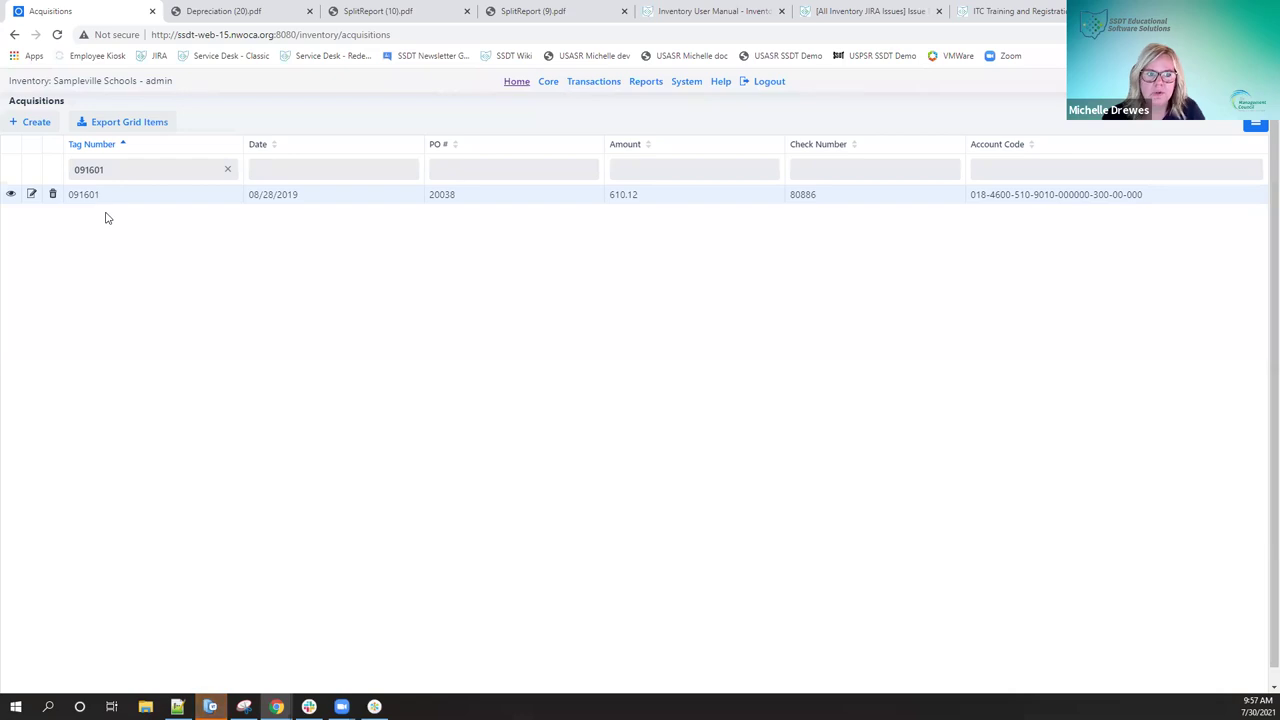
# Start a new acquisition and load the pending item ITEM# 2 INV# INV48327.
pyautogui.click(36, 122)
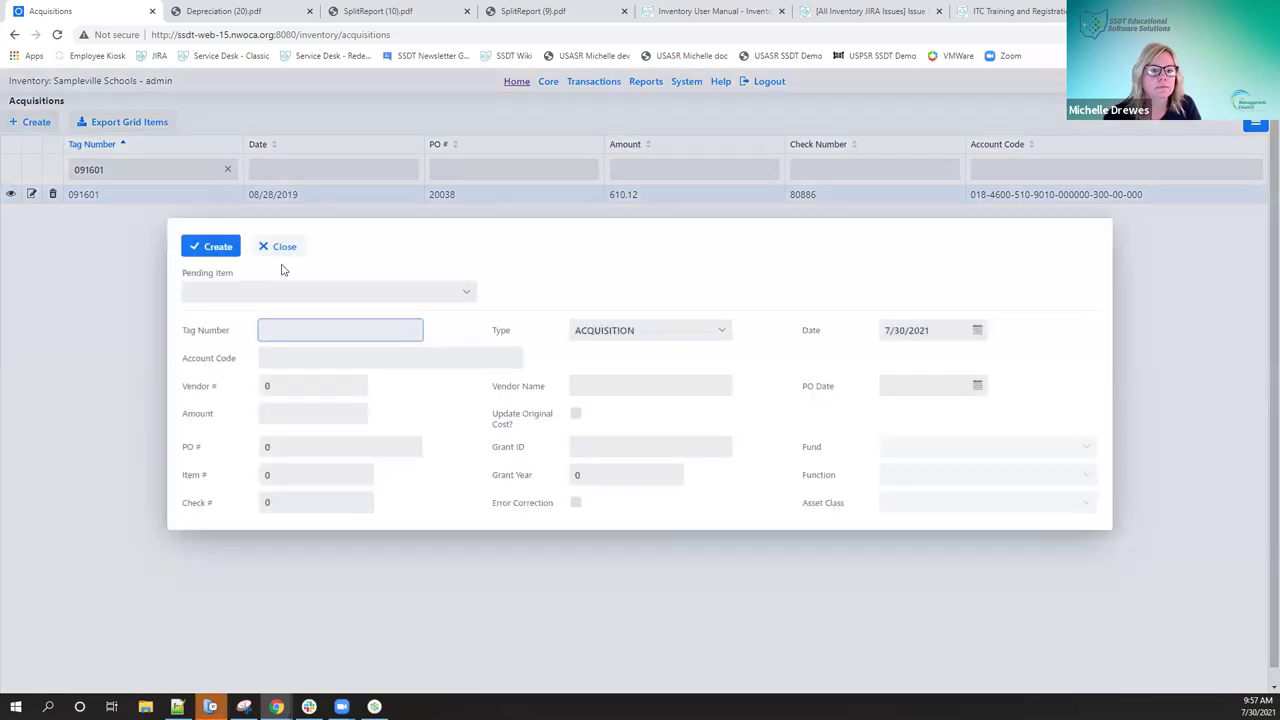
pyautogui.click(468, 294)
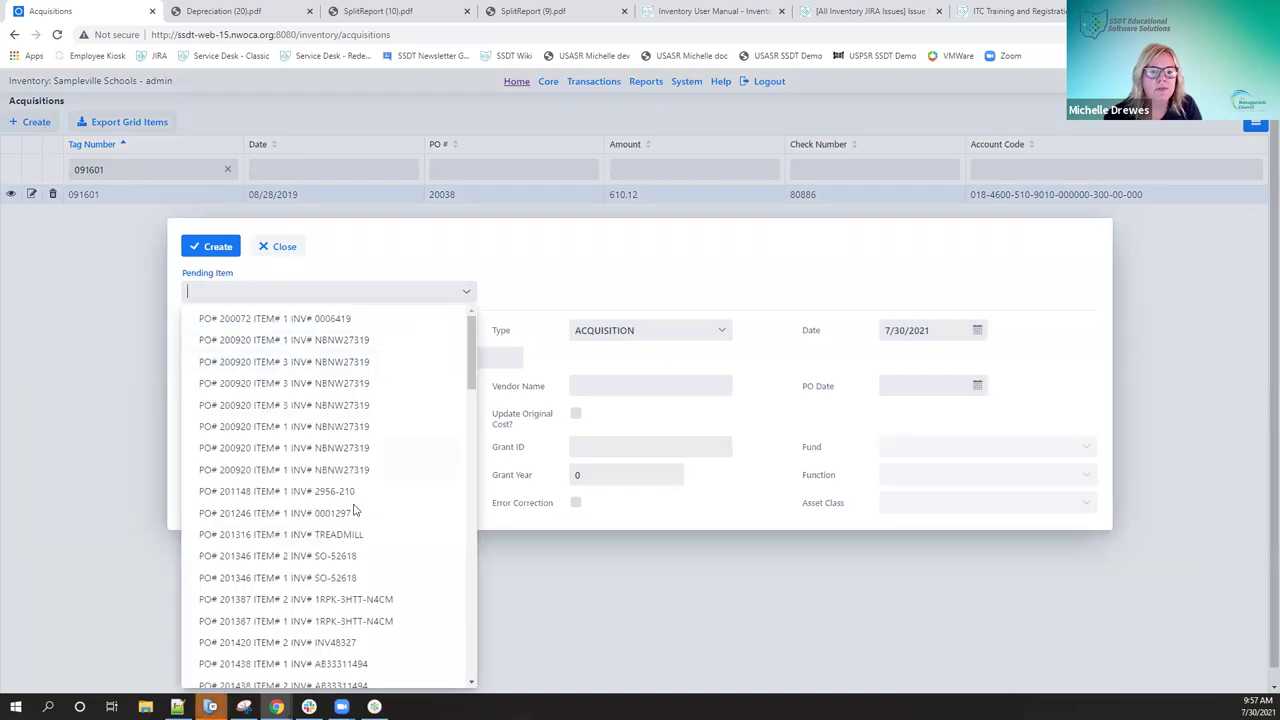
pyautogui.click(358, 557)
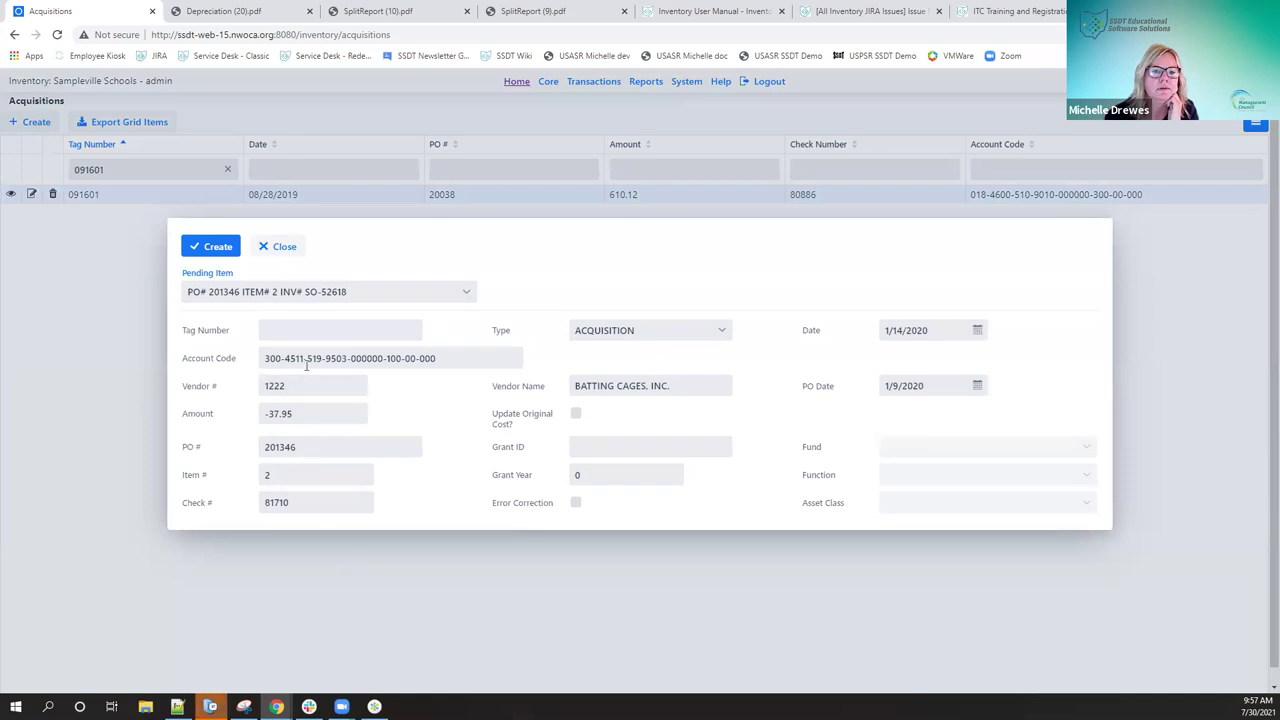
pyautogui.click(468, 294)
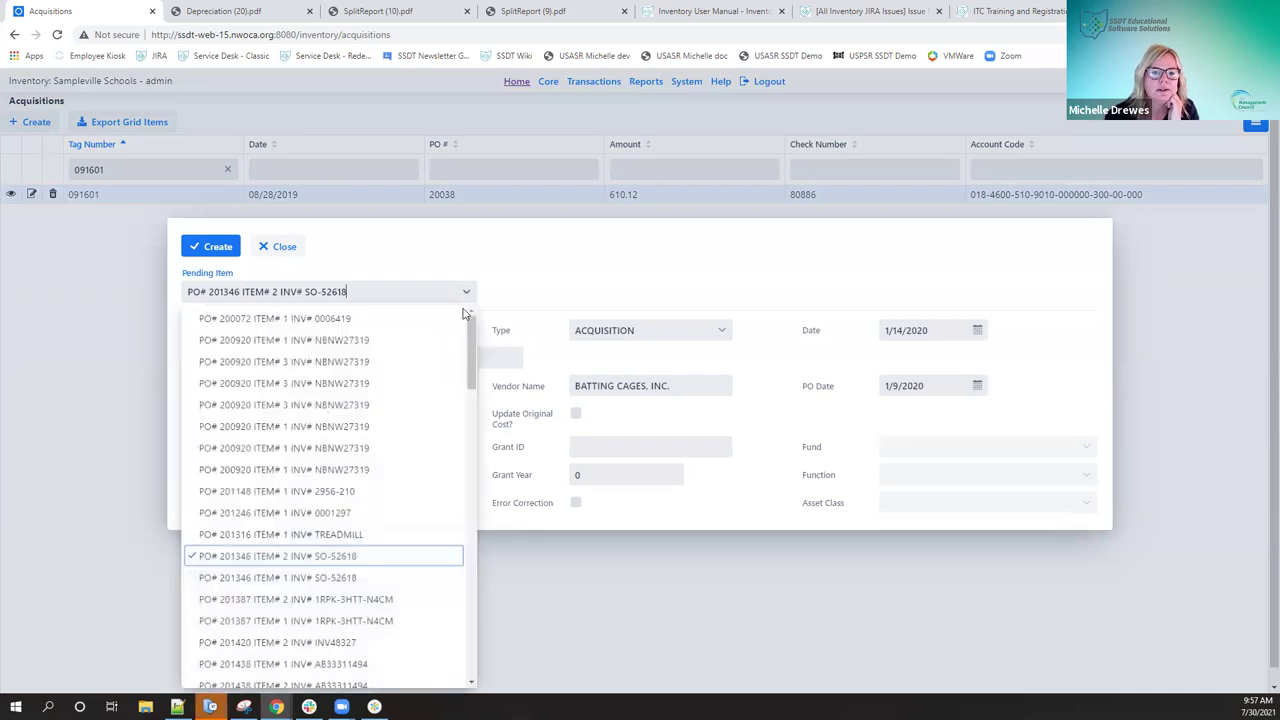
pyautogui.click(336, 643)
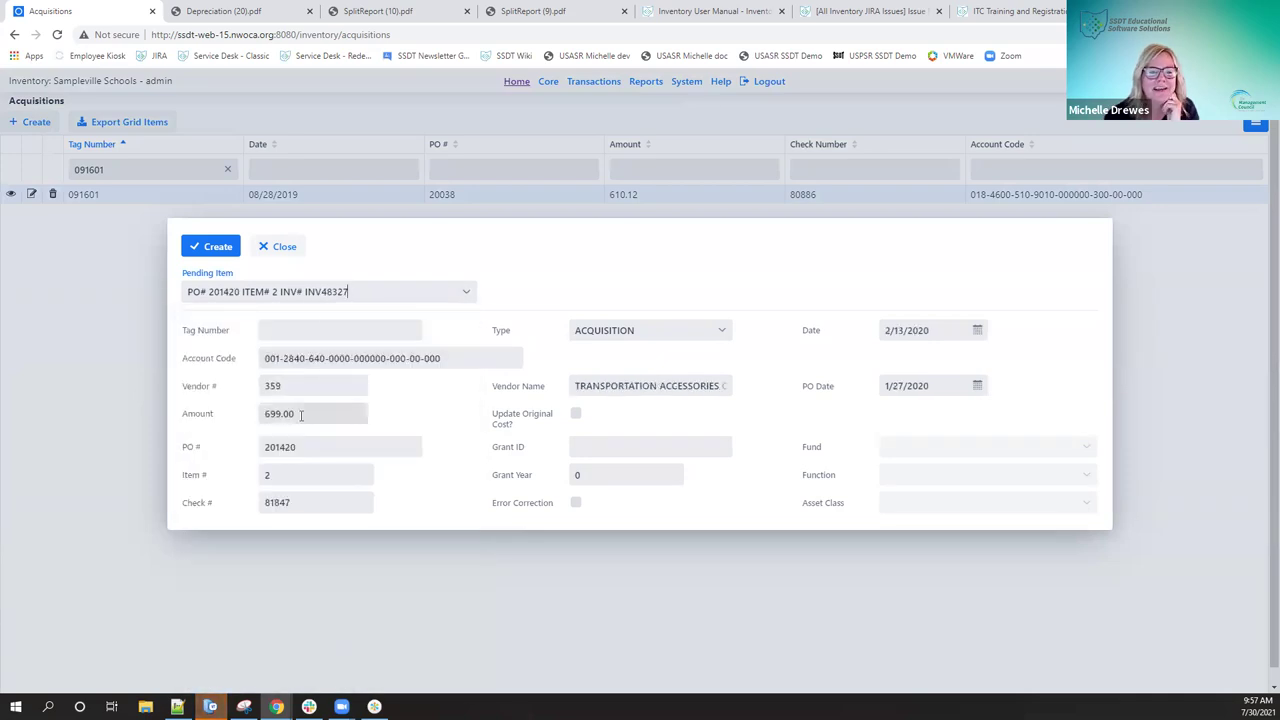
# Assign the acquisition to tag number 091601 with Update Original Cost enabled, create it, and close the record.
pyautogui.click(317, 329)
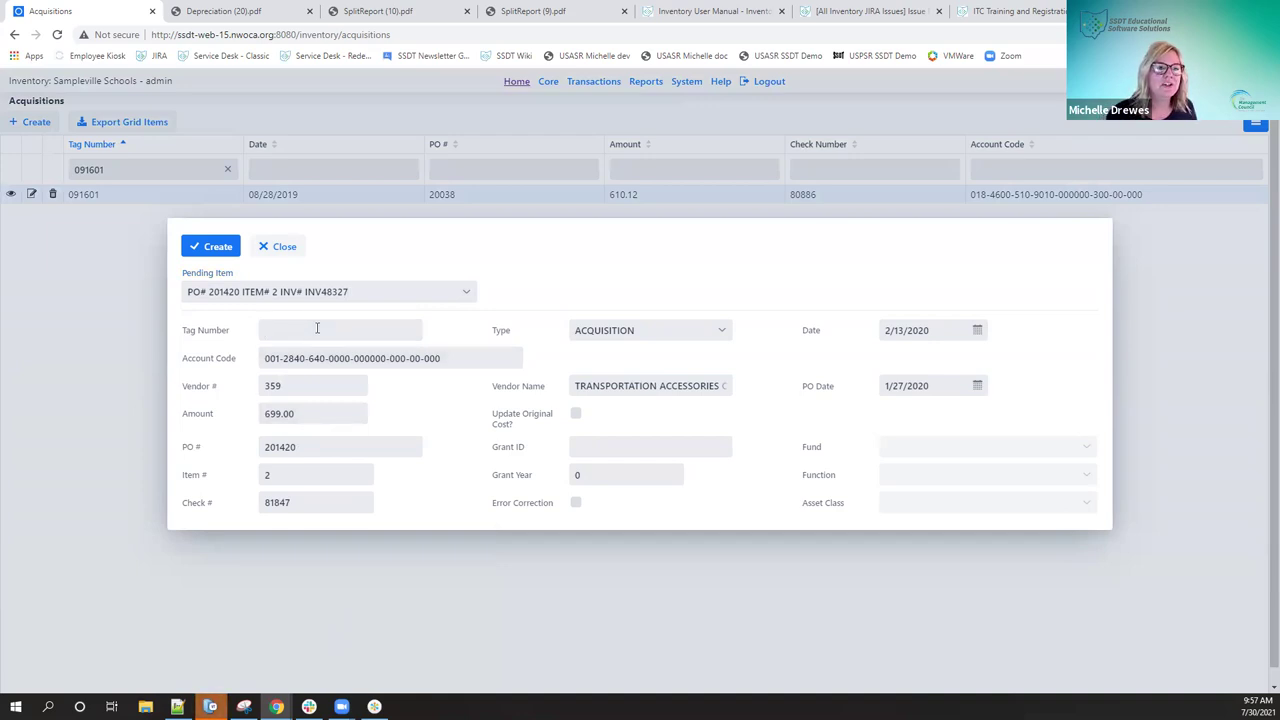
pyautogui.write('091601')
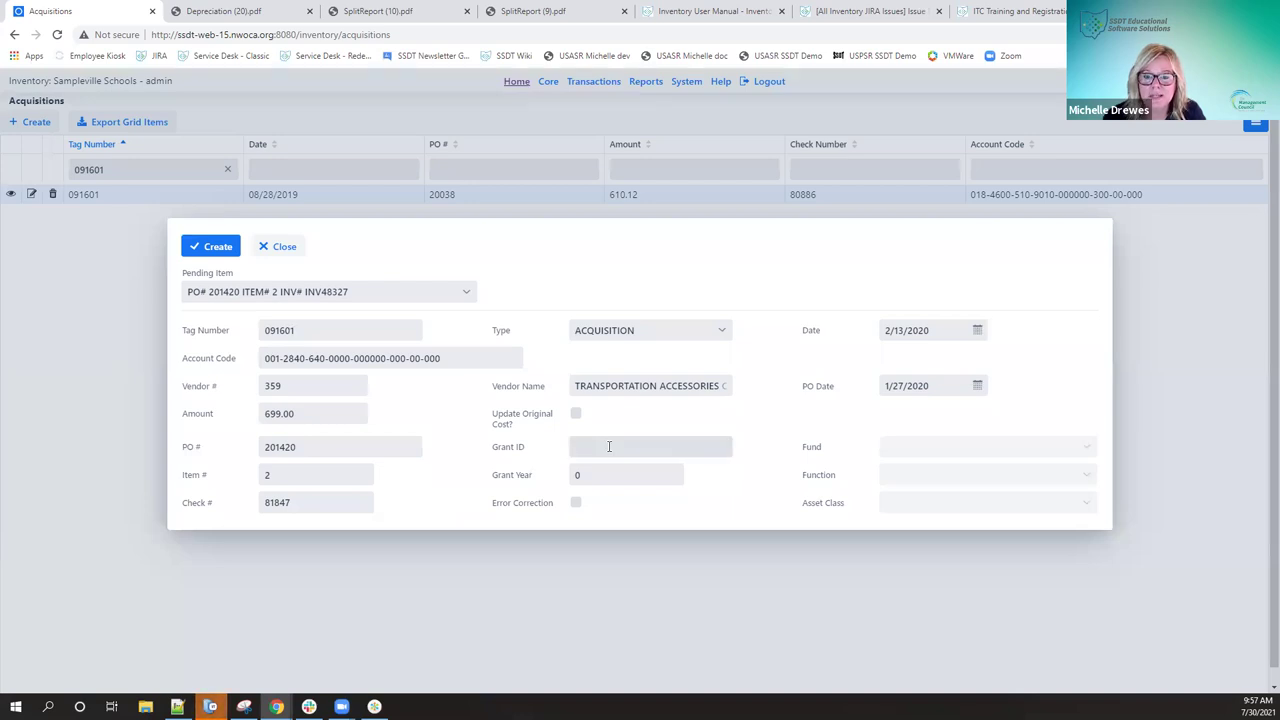
pyautogui.click(576, 414)
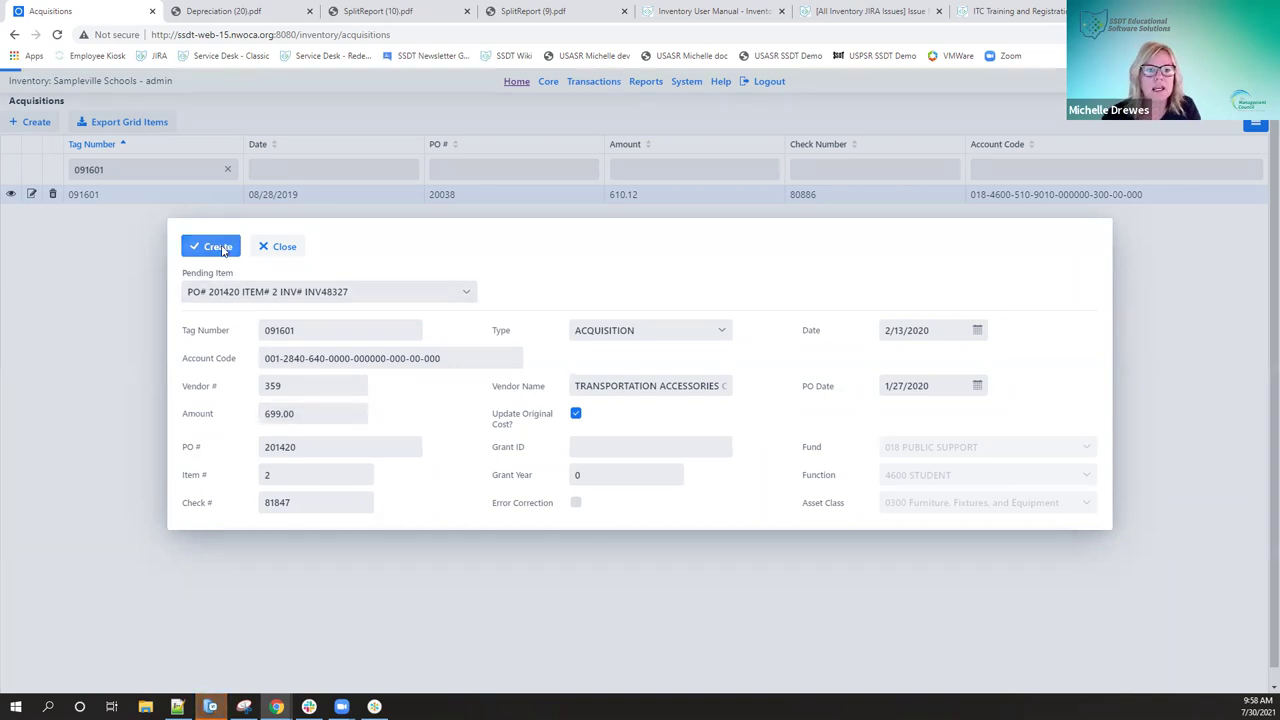
pyautogui.click(220, 248)
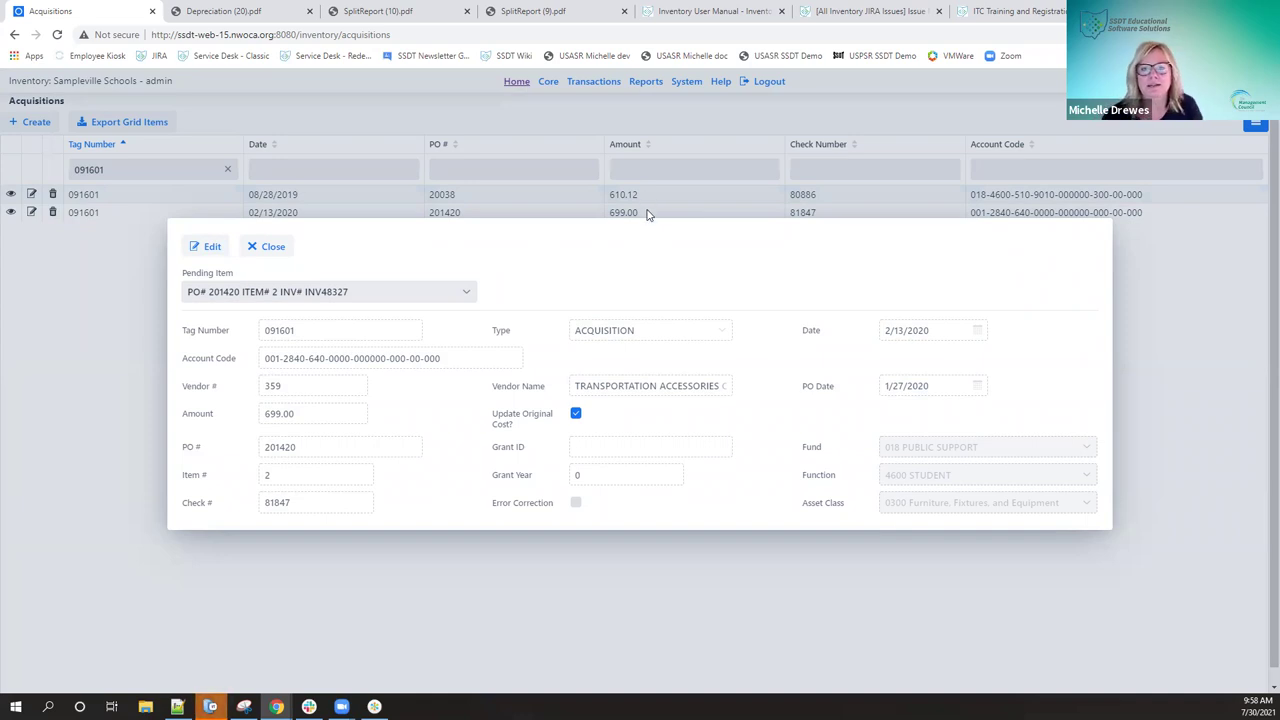
pyautogui.click(272, 248)
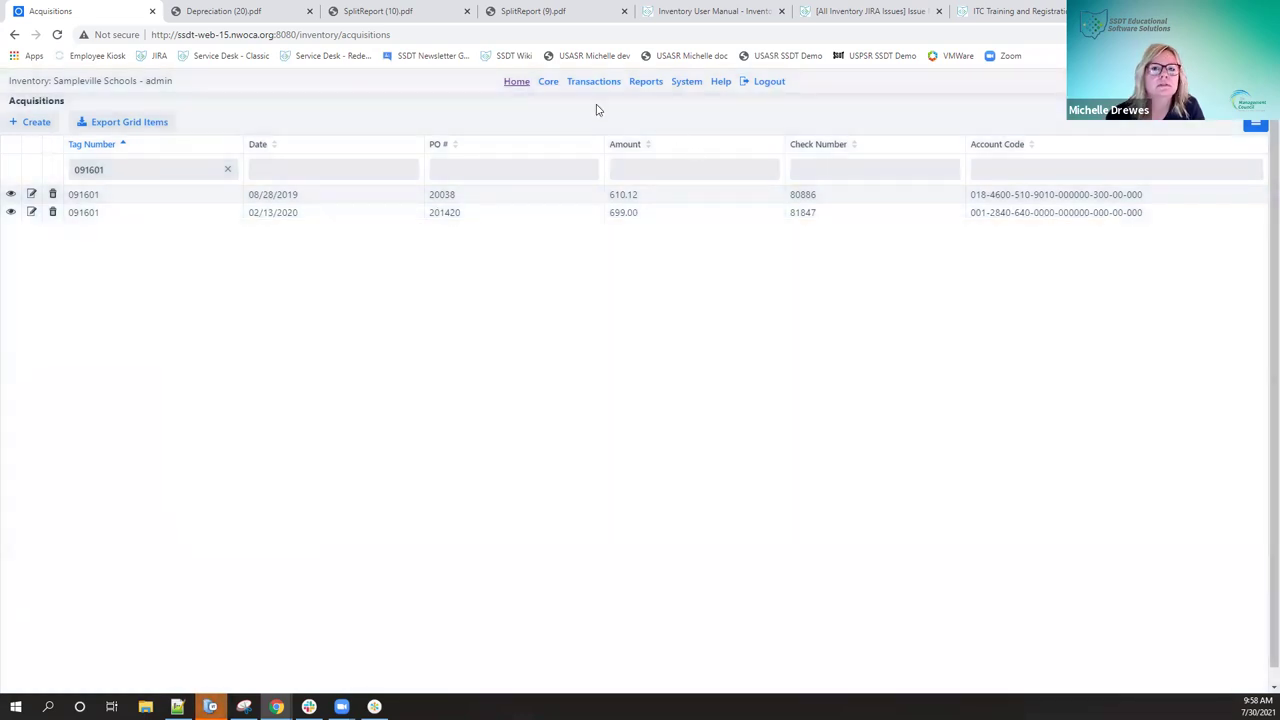
# Filter the Items grid by tag number 091601 to check the item's original cost.
pyautogui.moveTo(590, 86)
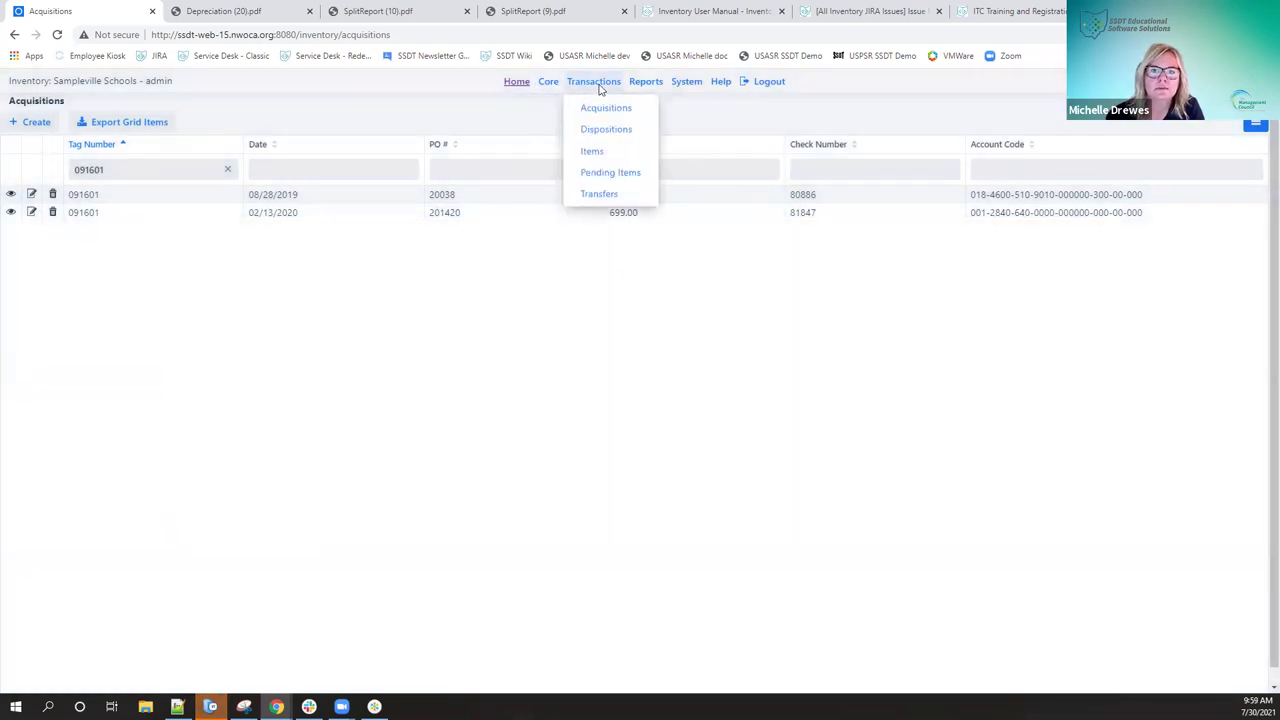
pyautogui.click(594, 151)
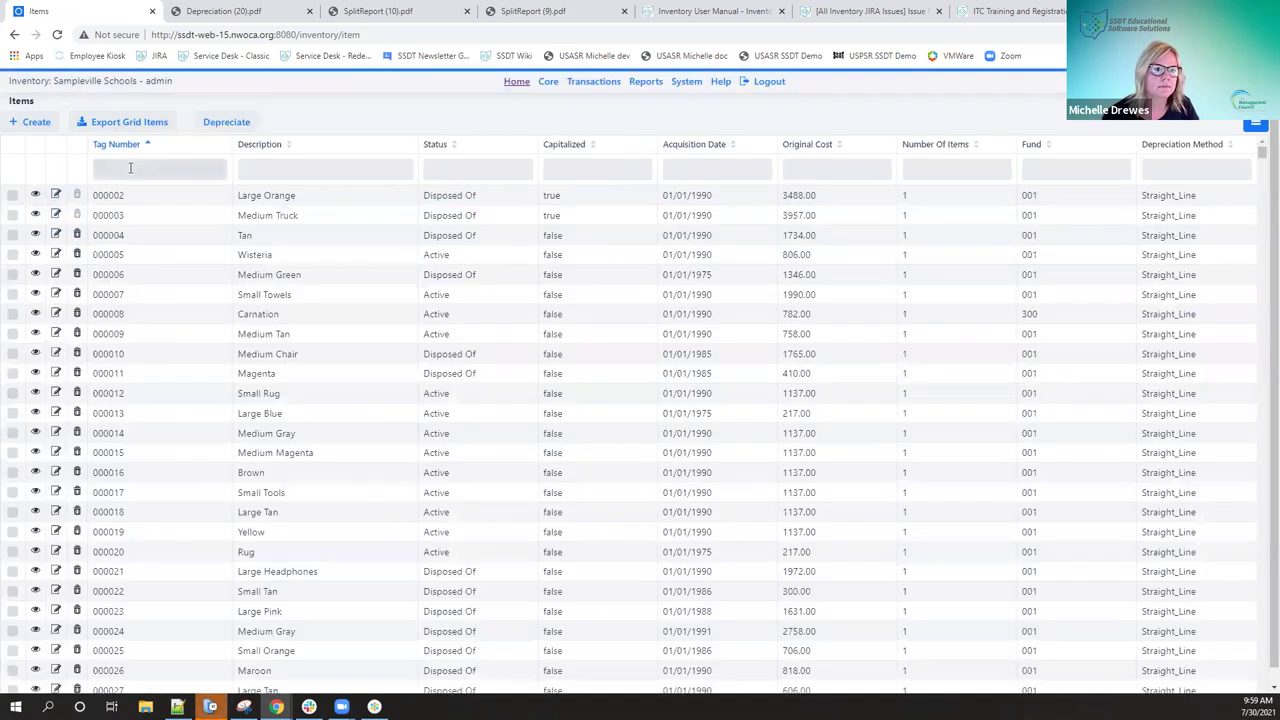
pyautogui.click(130, 168)
pyautogui.write('091601')
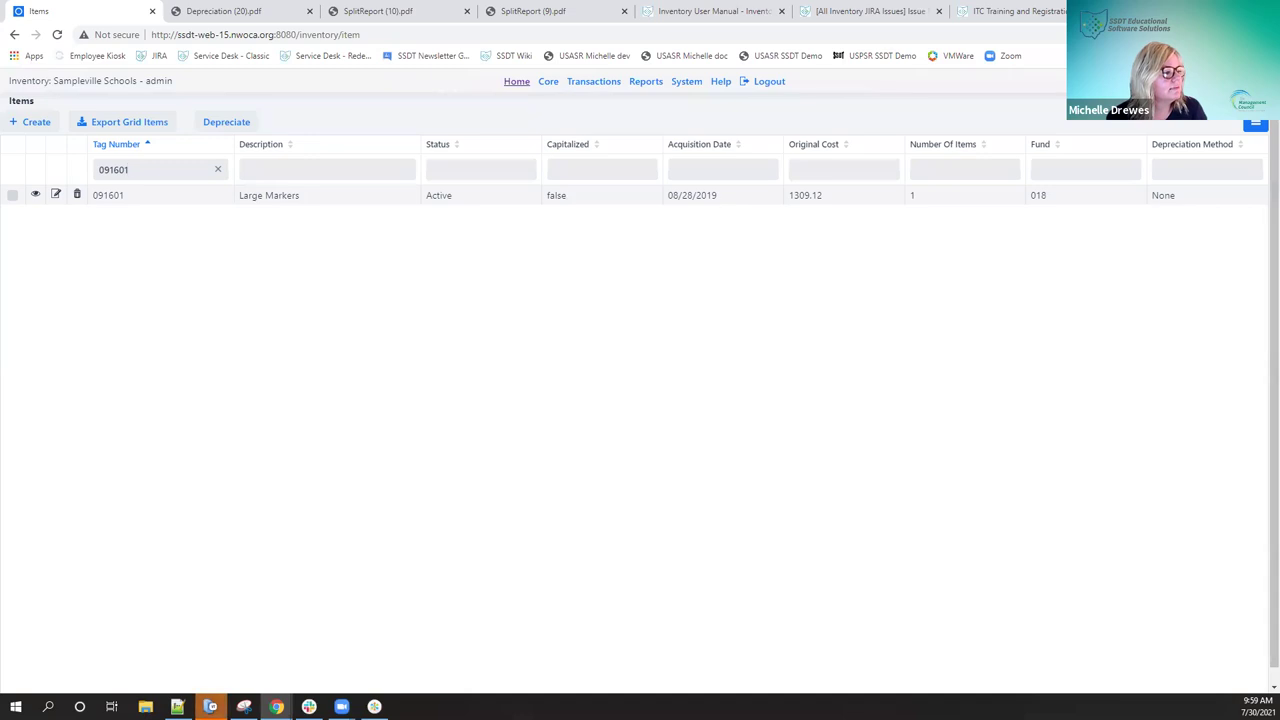
# Open the Dispositions grid and start a new disposition for tag number 019831.
pyautogui.moveTo(571, 84)
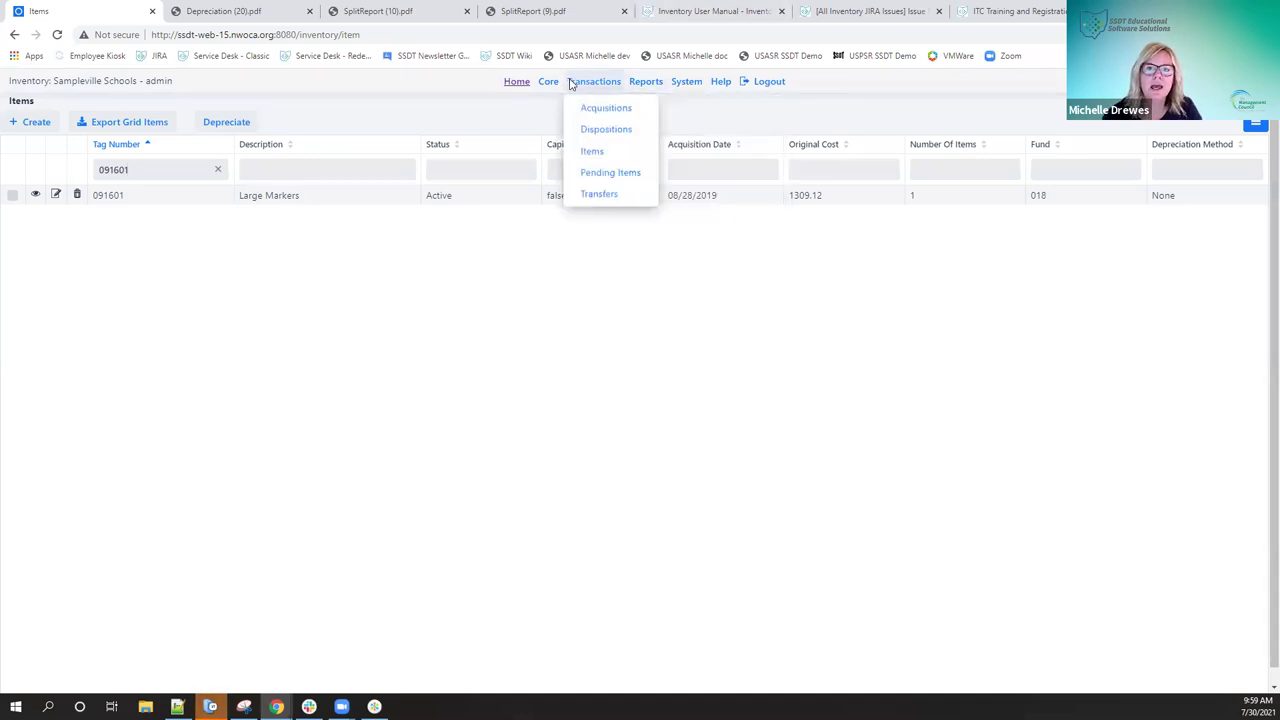
pyautogui.click(606, 130)
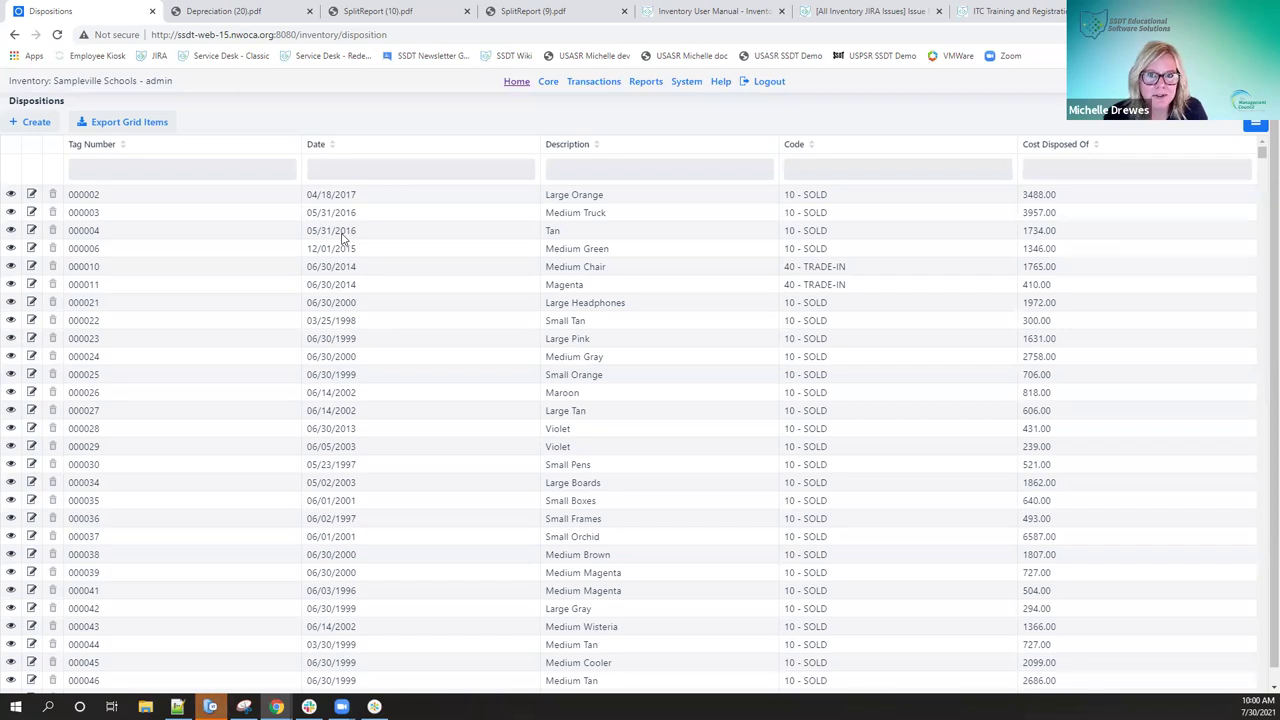
pyautogui.click(40, 123)
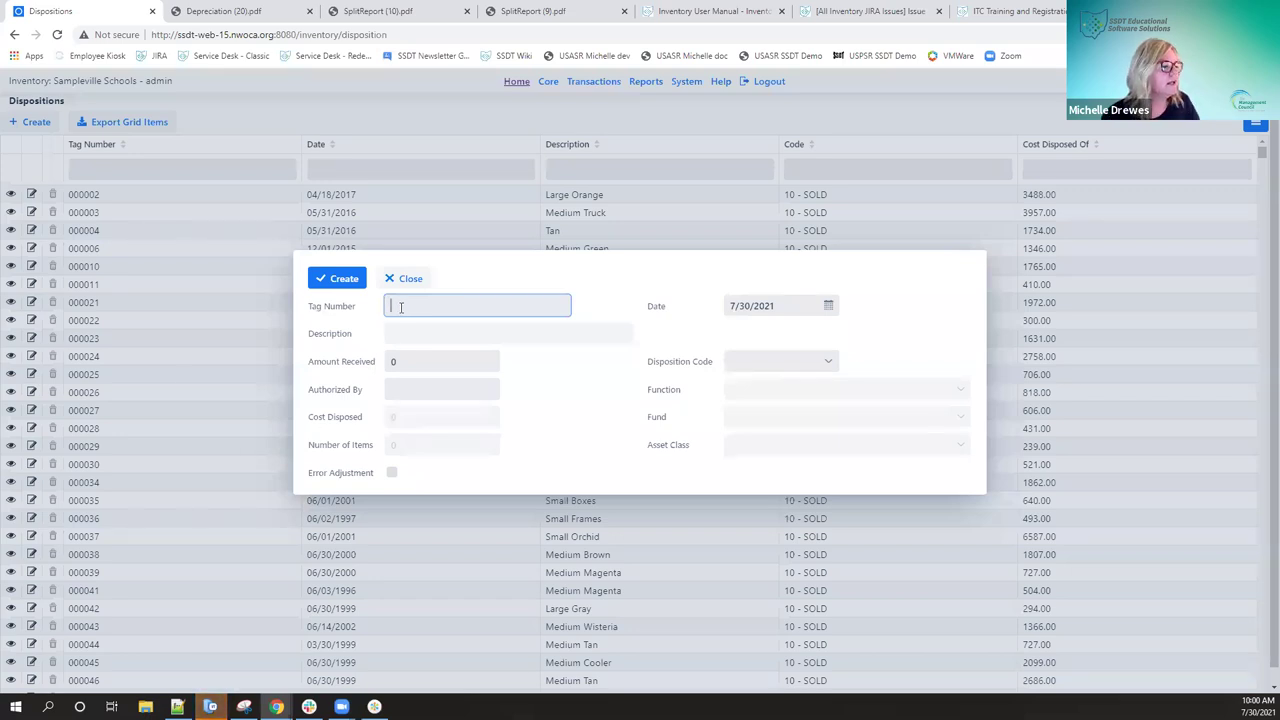
pyautogui.write('0')
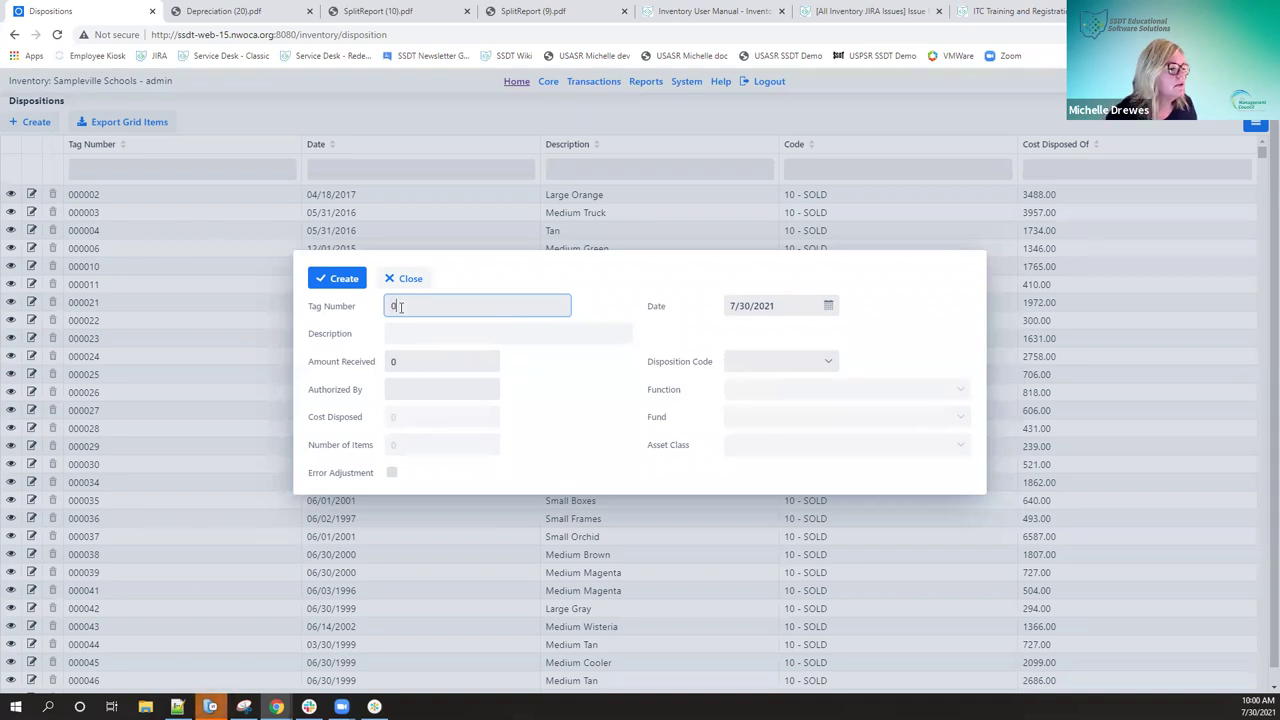
pyautogui.write('18831')
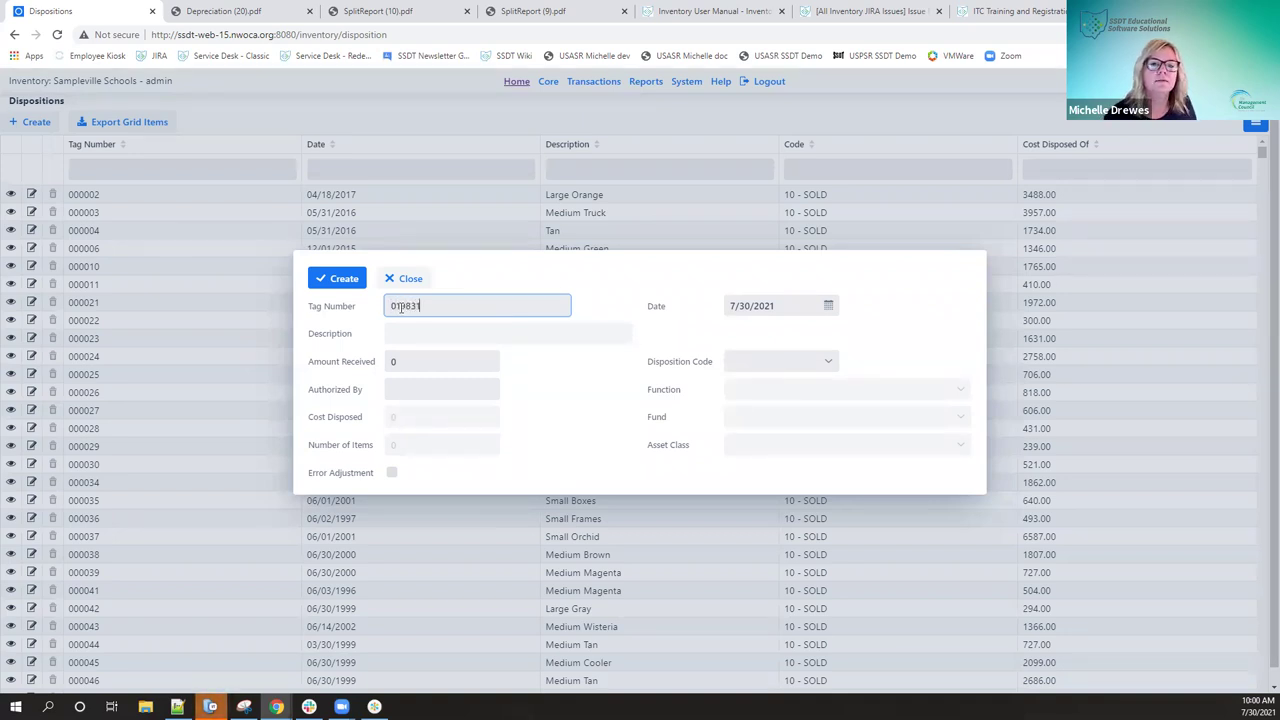
pyautogui.press('Tab')
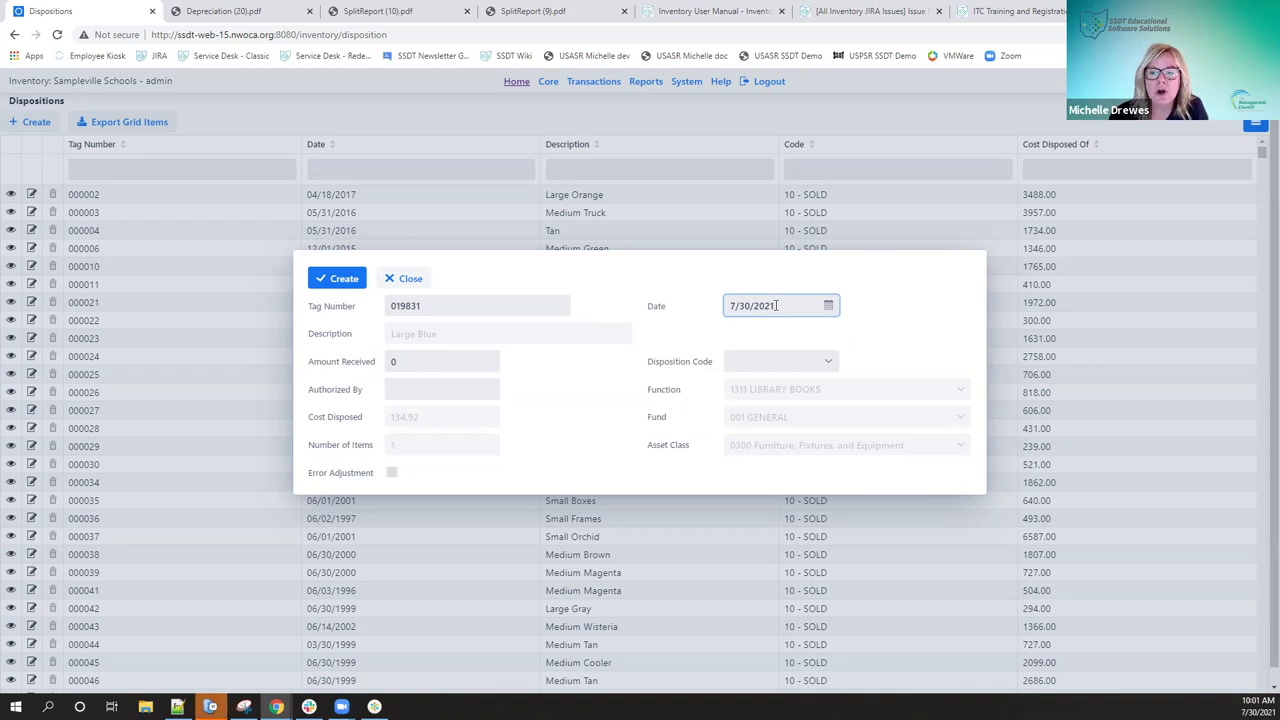
# Set the disposition date to 6/30/2020.
pyautogui.press('BackSpace')
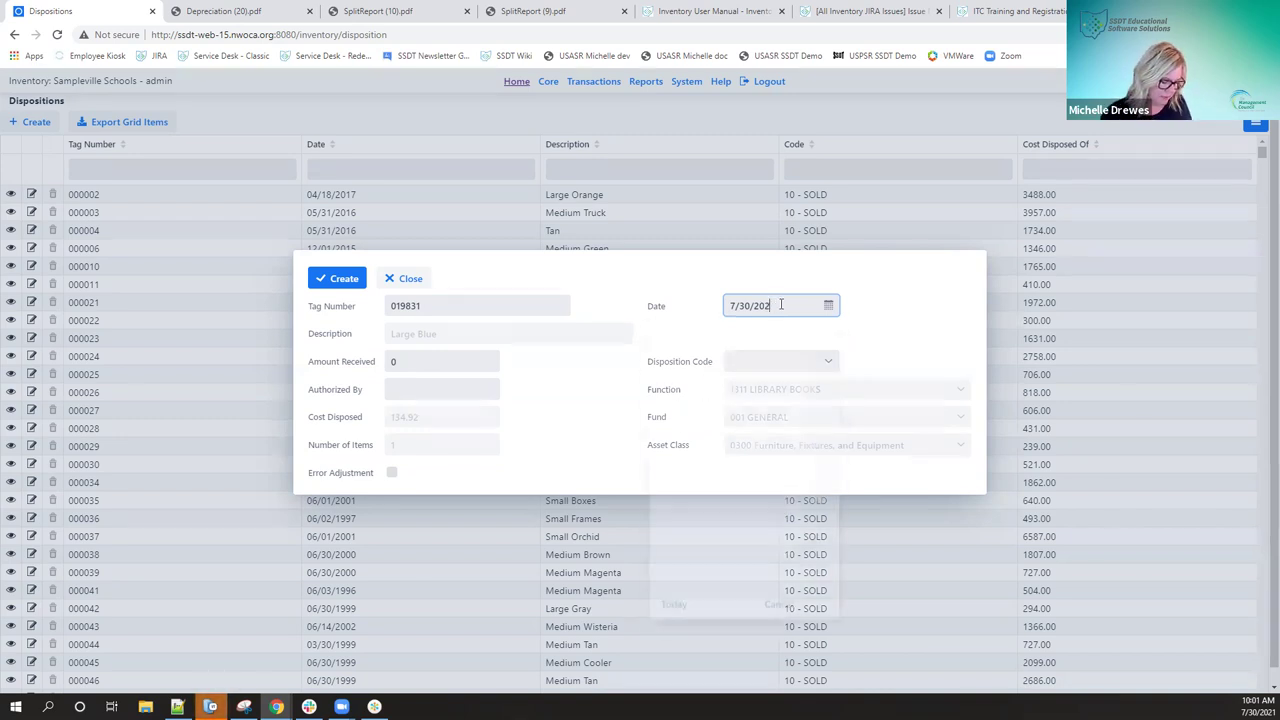
pyautogui.write('0')
pyautogui.press('Left')
pyautogui.press('Left')
pyautogui.press('Left')
pyautogui.press('Left')
pyautogui.press('Left')
pyautogui.press('Left')
pyautogui.press('Left')
pyautogui.press('Left')
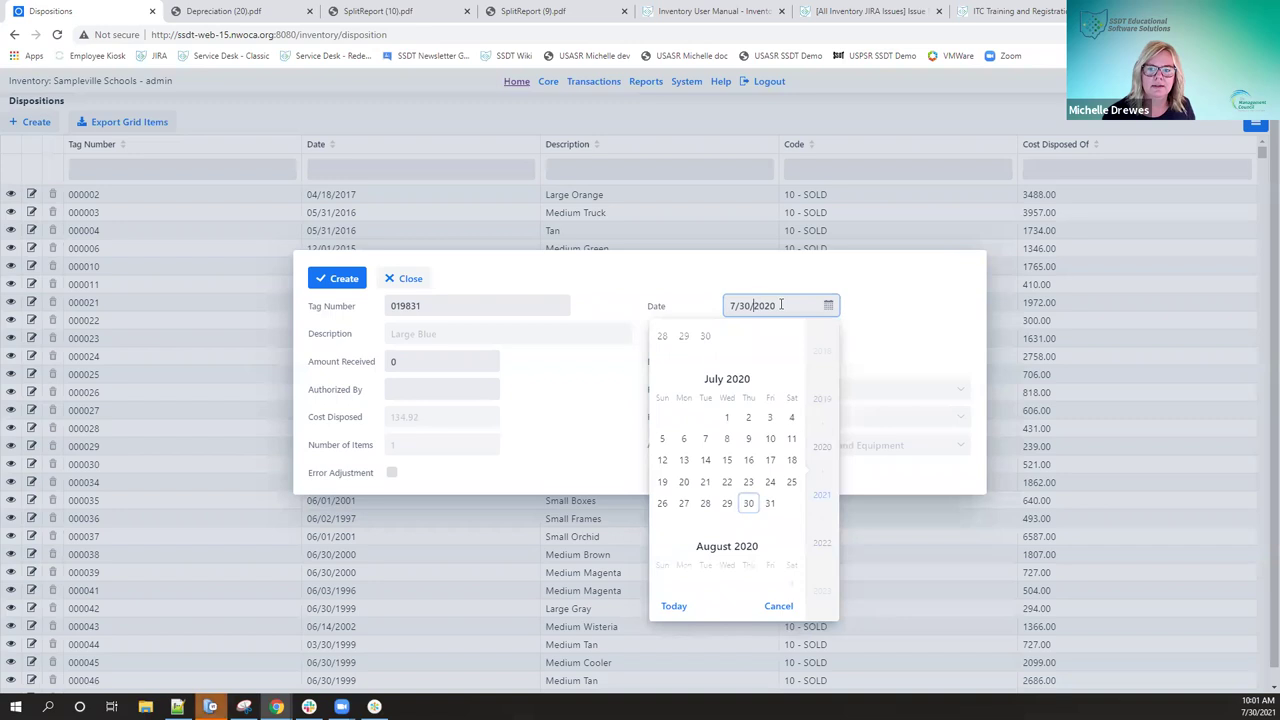
pyautogui.press('BackSpace')
pyautogui.write('6')
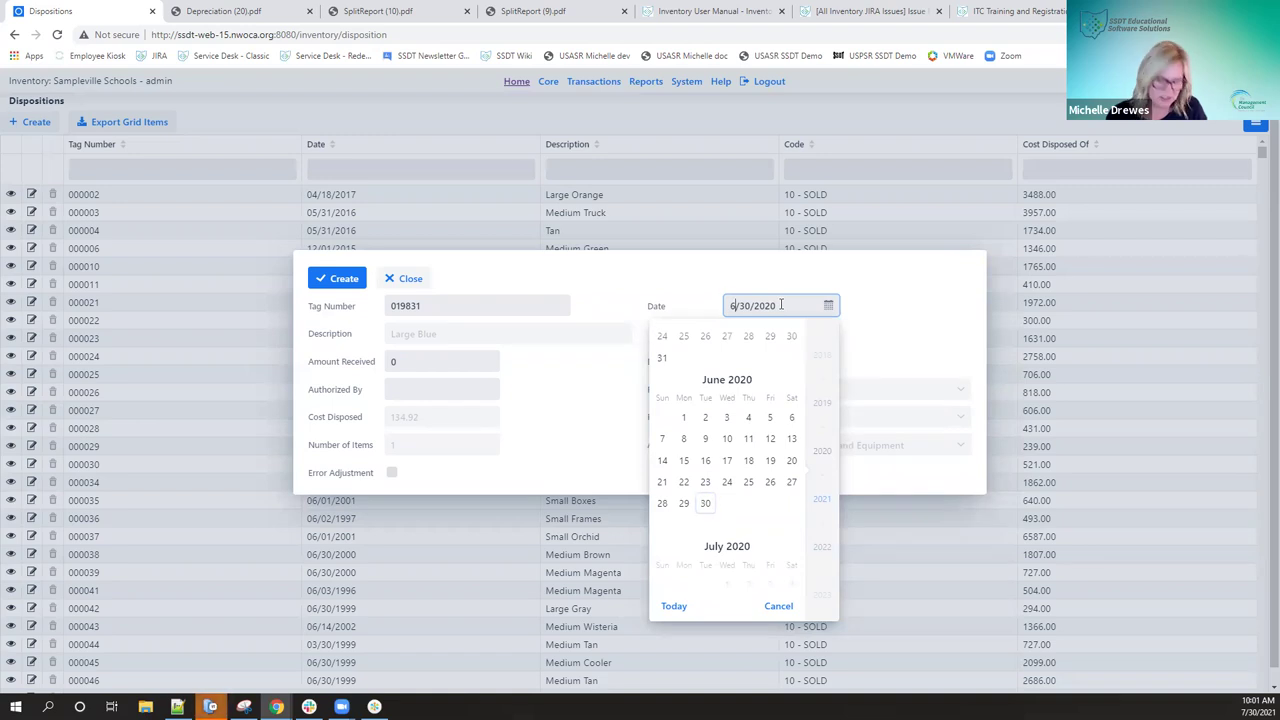
pyautogui.press('Return')
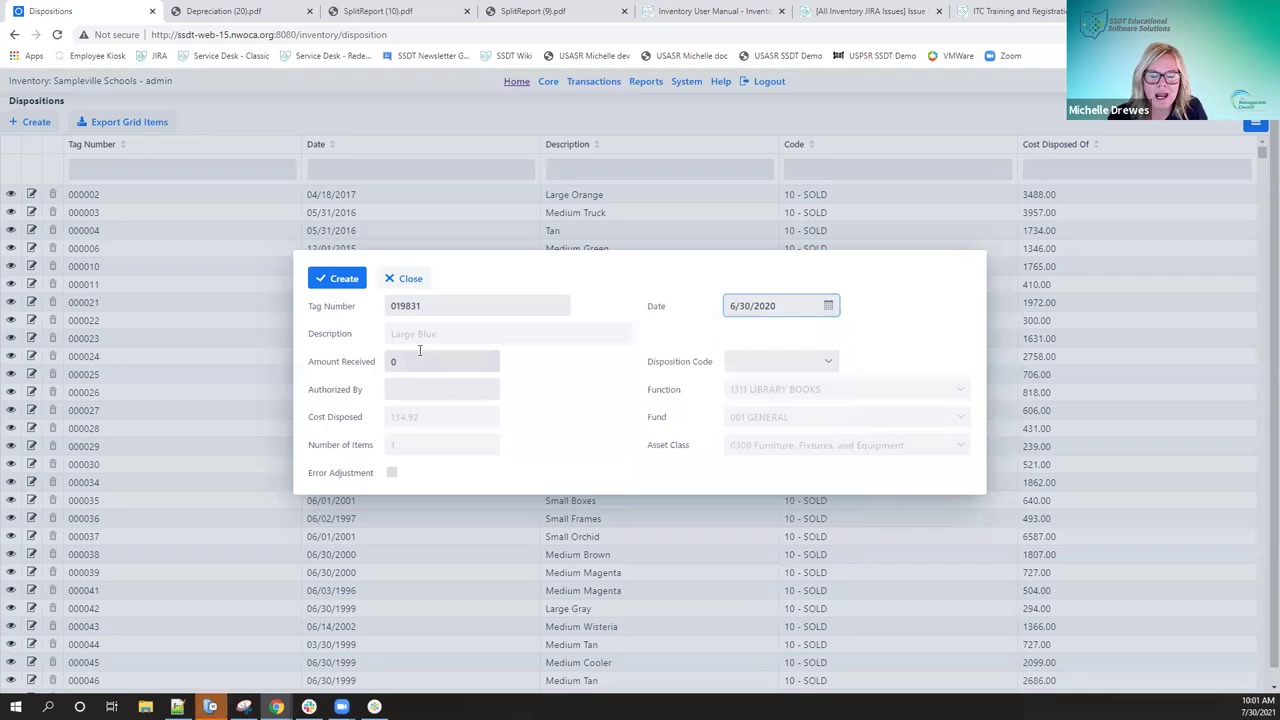
# Set the disposition code to 10 - SOLD and enter Treasurer as the authorizing party.
pyautogui.click(829, 363)
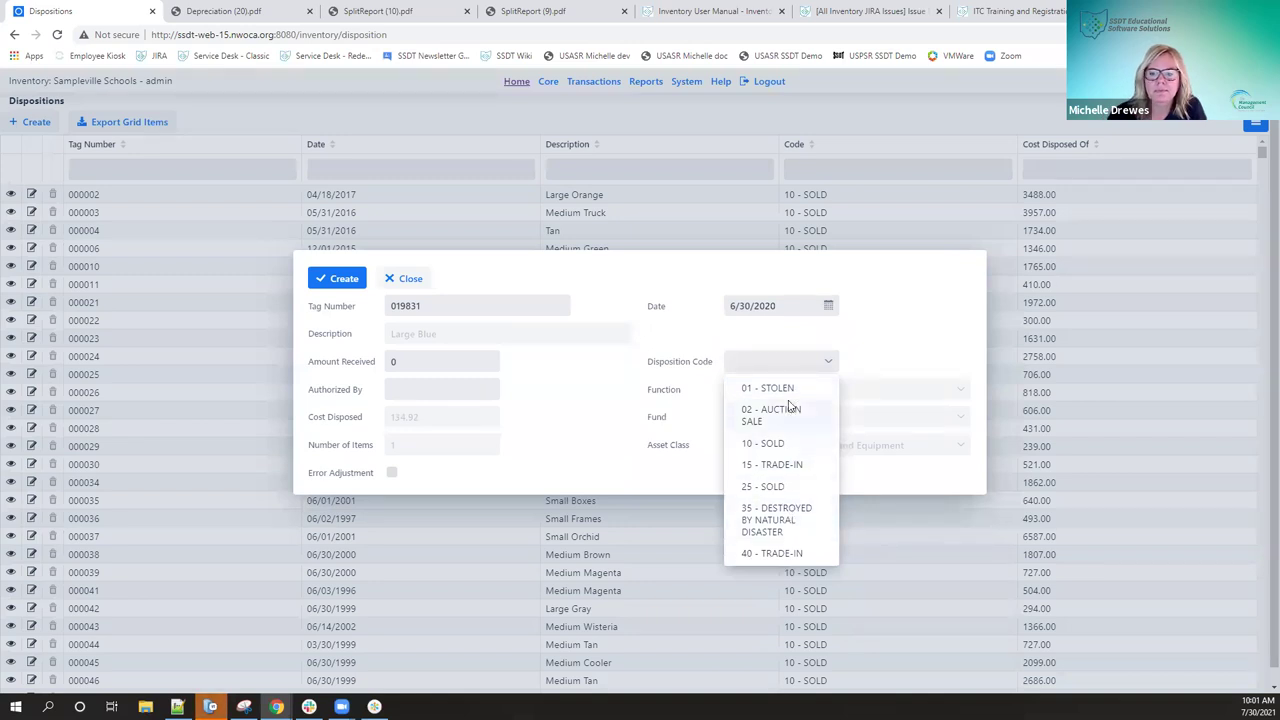
pyautogui.click(783, 443)
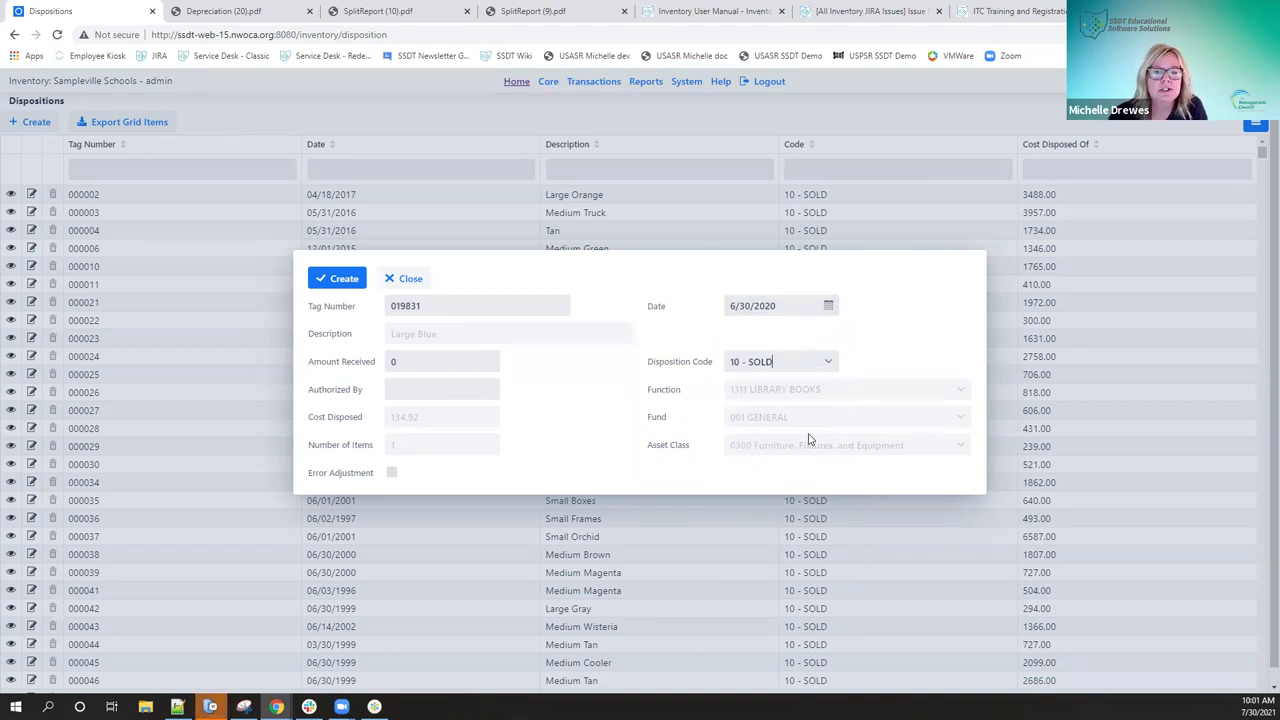
pyautogui.click(414, 384)
pyautogui.write('Treasurer')
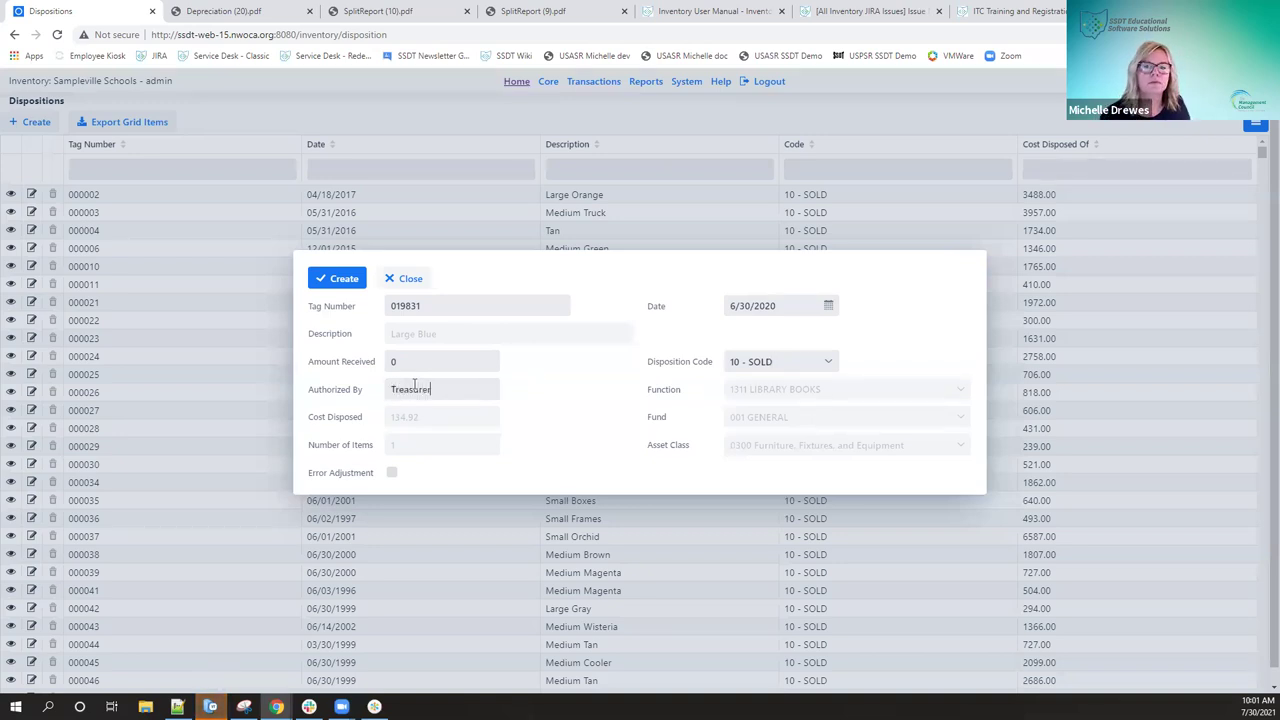
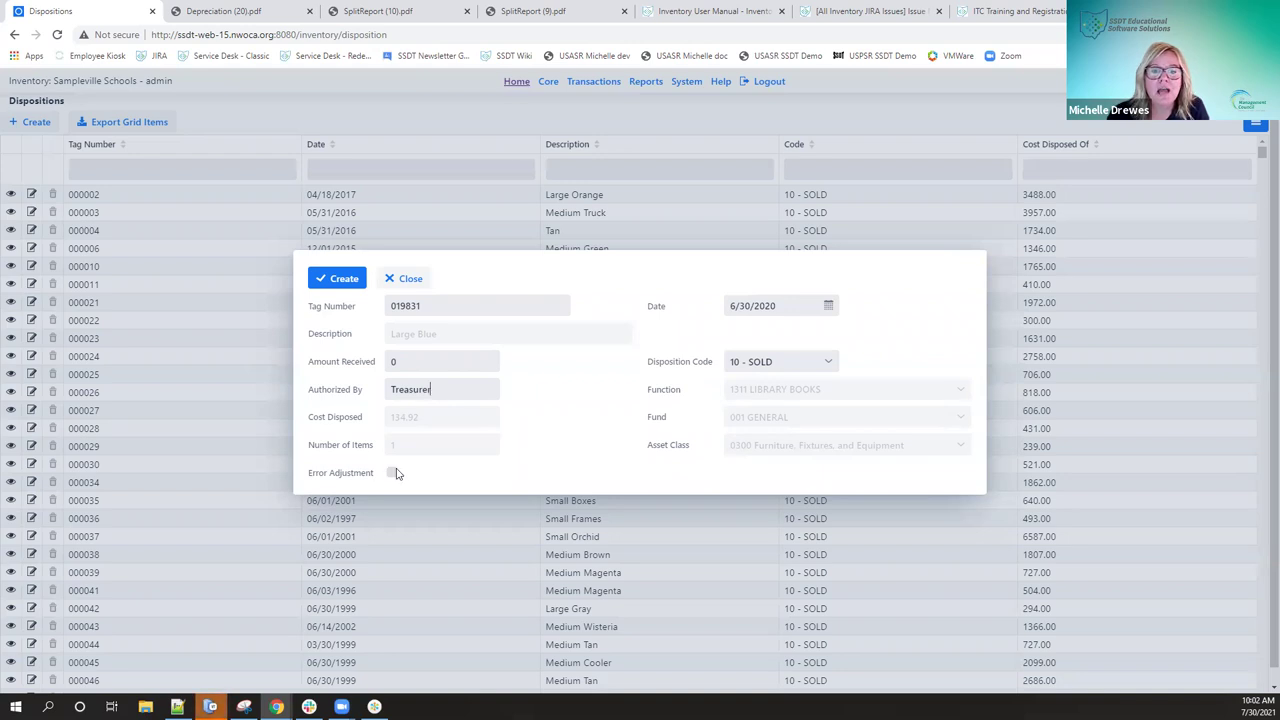
# Try the Error Adjustment option, turn it back off, then create the disposition and close its record.
pyautogui.click(392, 473)
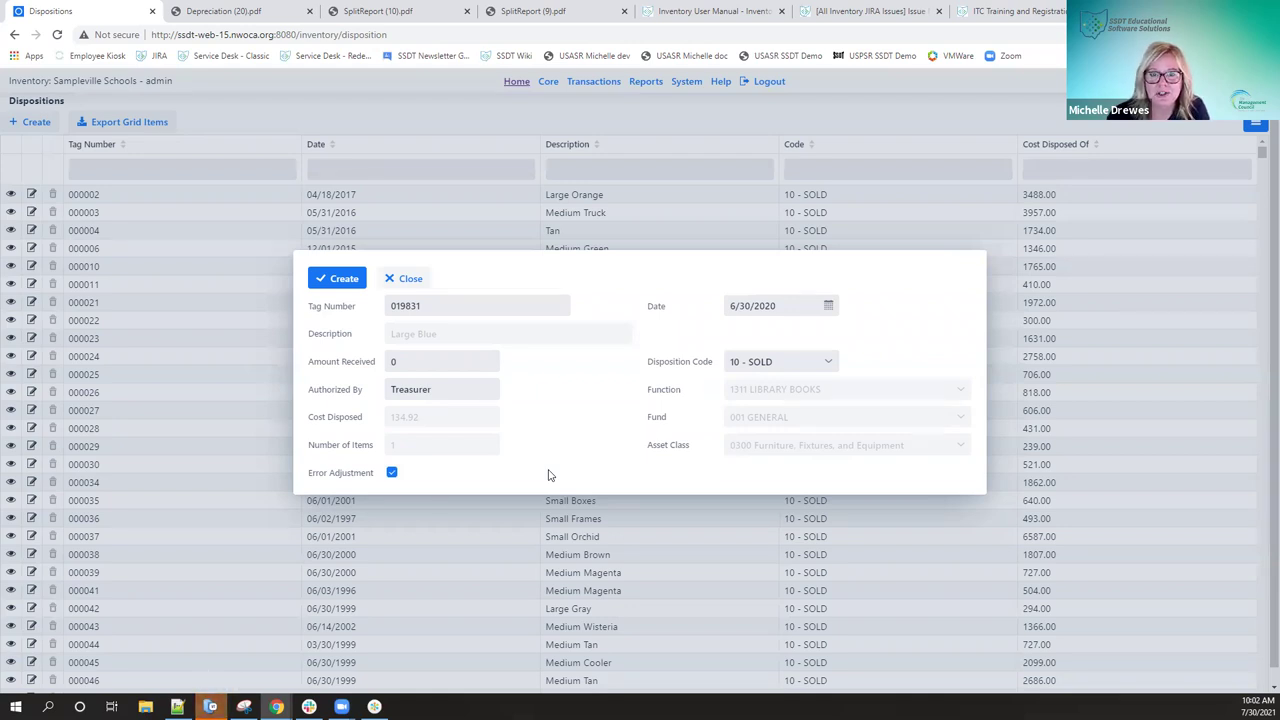
pyautogui.click(392, 473)
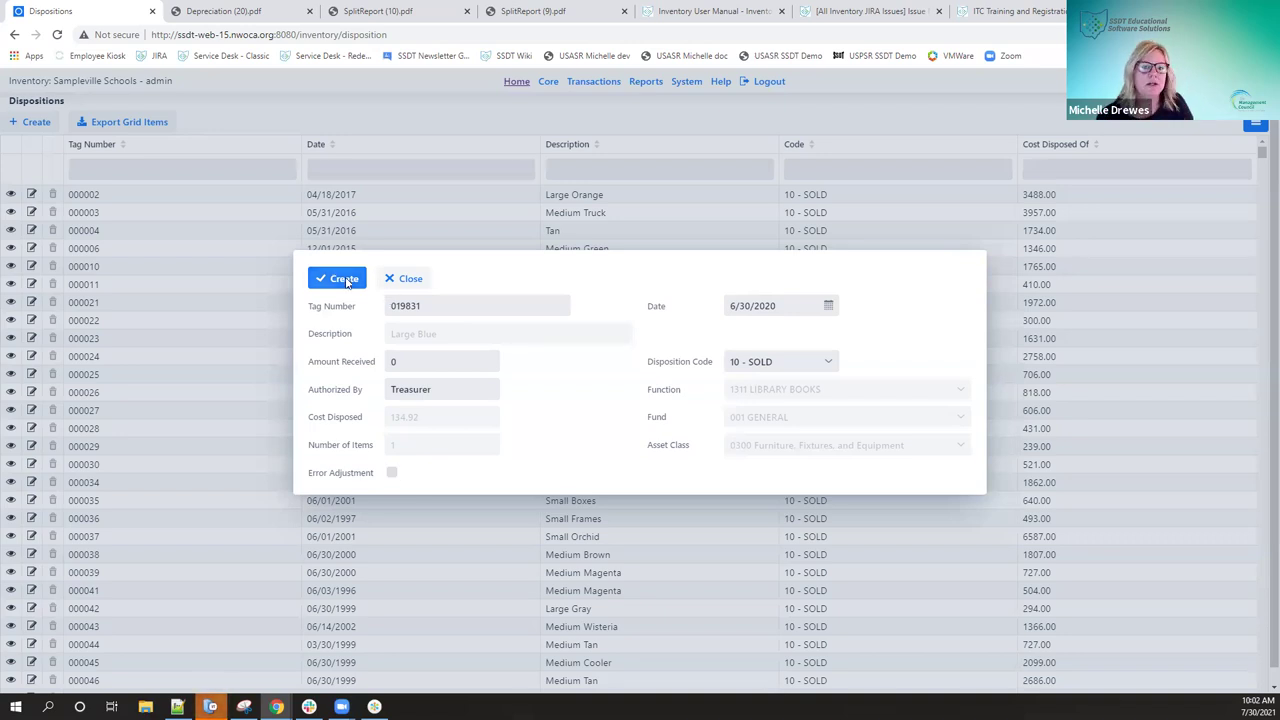
pyautogui.click(344, 279)
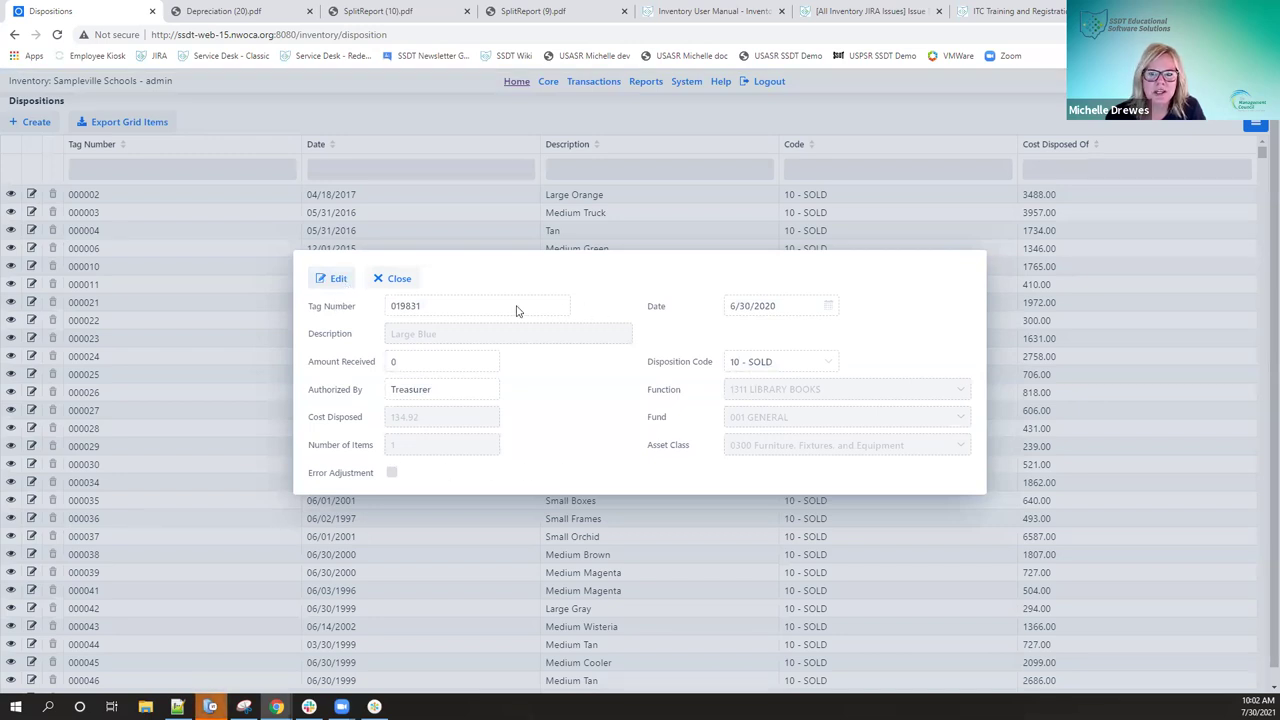
pyautogui.click(395, 280)
# Begin filtering the Dispositions grid by tag number.
pyautogui.click(231, 167)
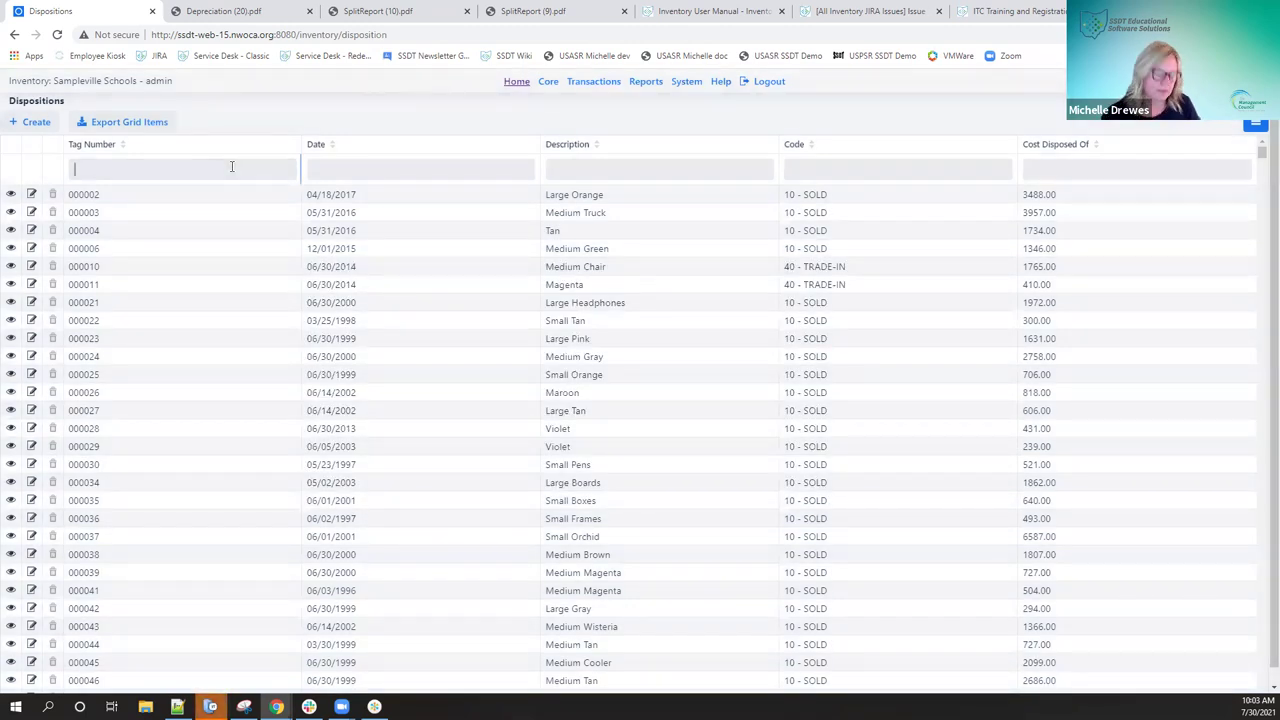
# Filter the dispositions by tag number 019831, review that record's edit form without changing anything, and clear the filter.
pyautogui.write('0')
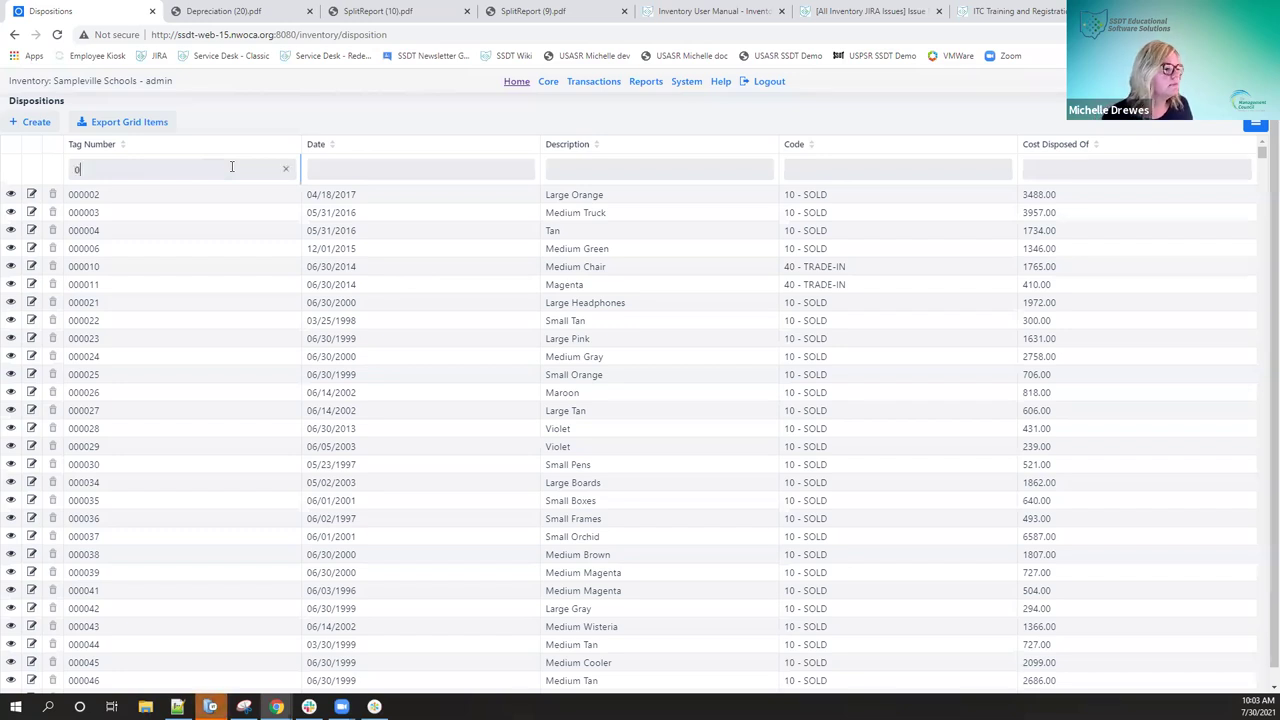
pyautogui.write('19831')
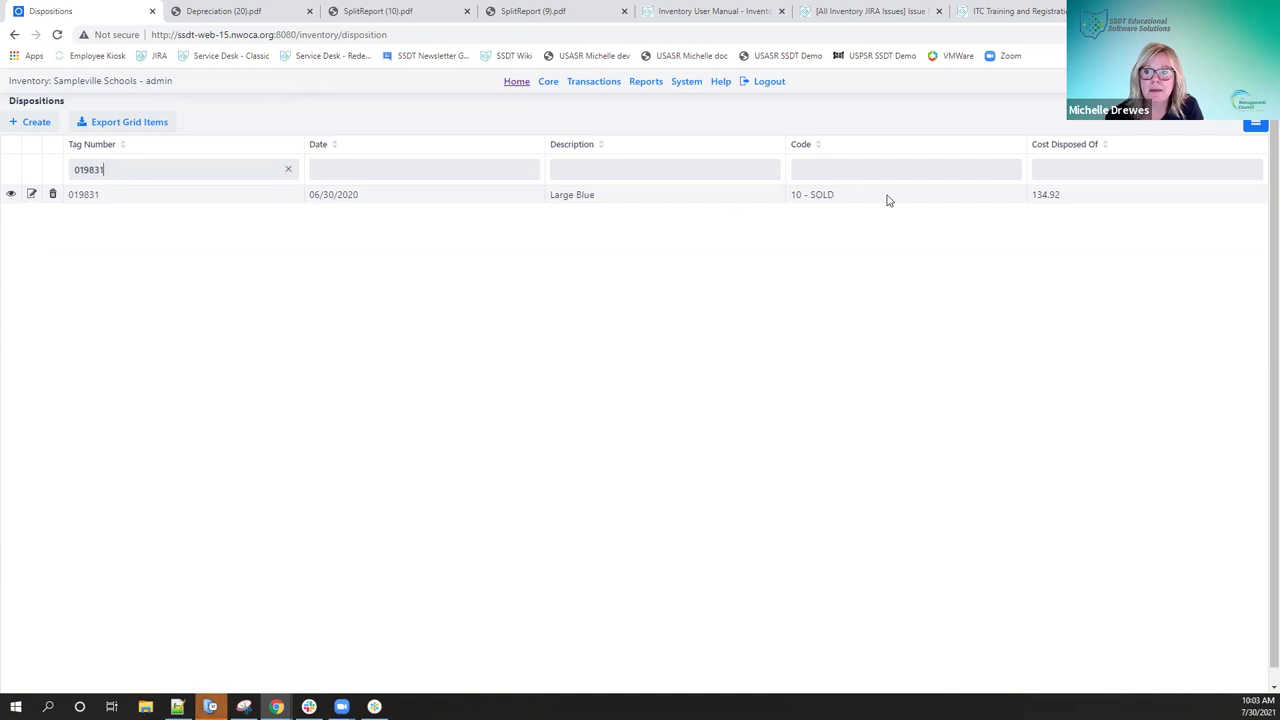
pyautogui.click(31, 195)
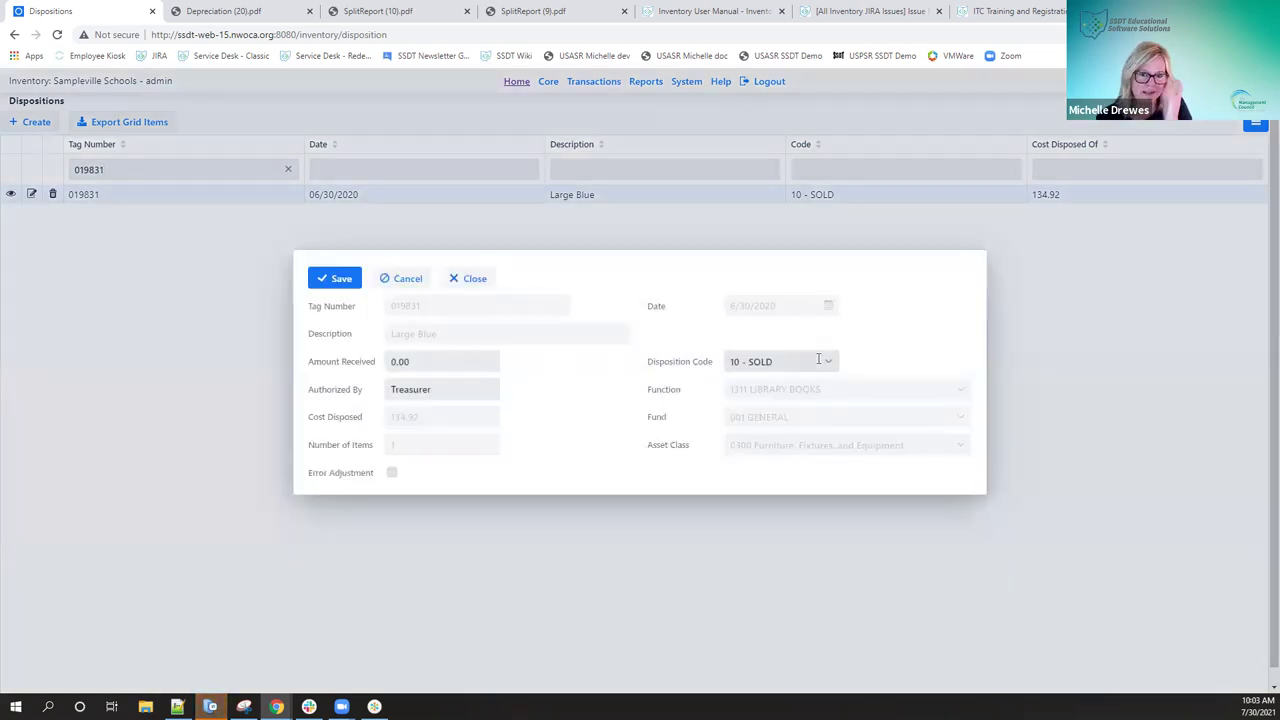
pyautogui.click(415, 278)
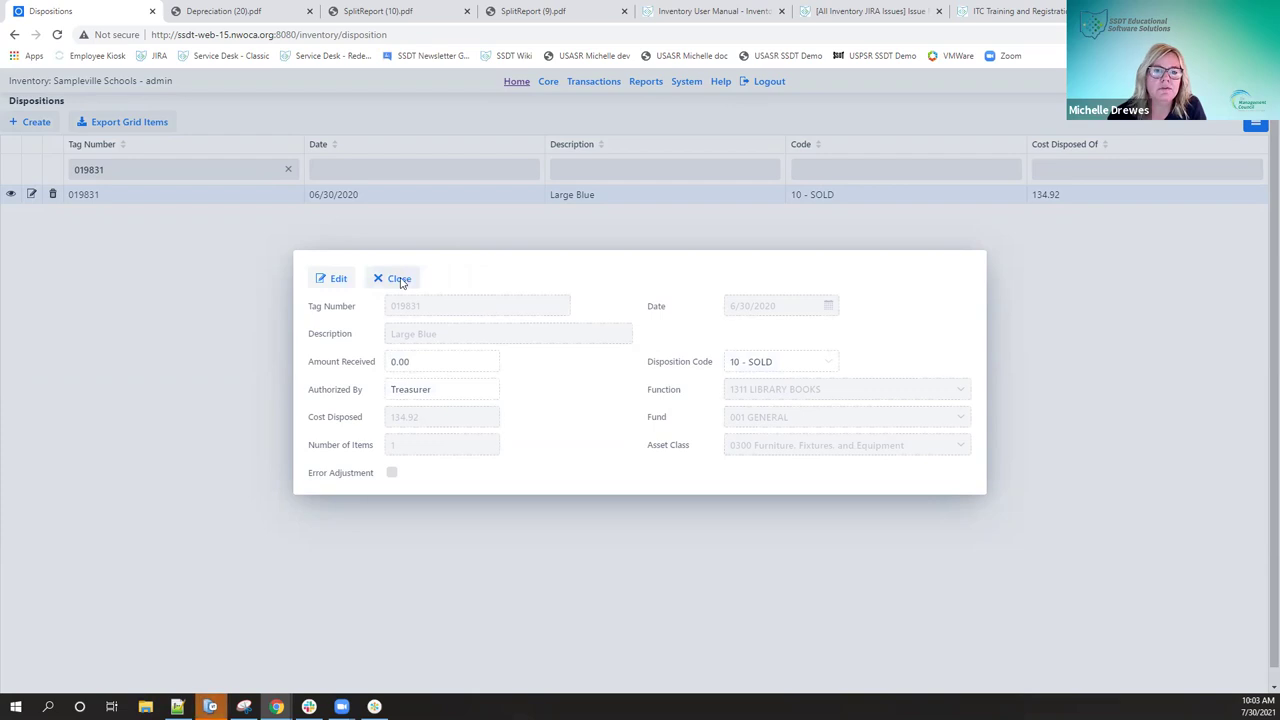
pyautogui.click(399, 280)
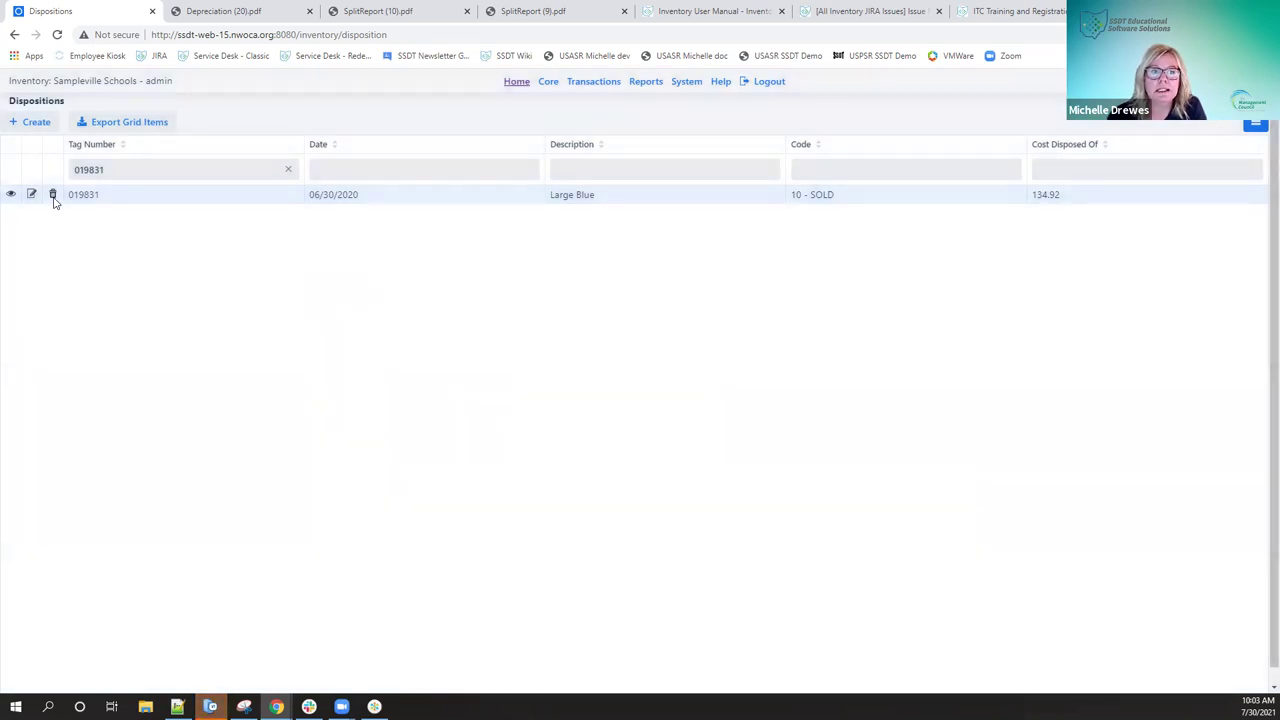
pyautogui.click(288, 169)
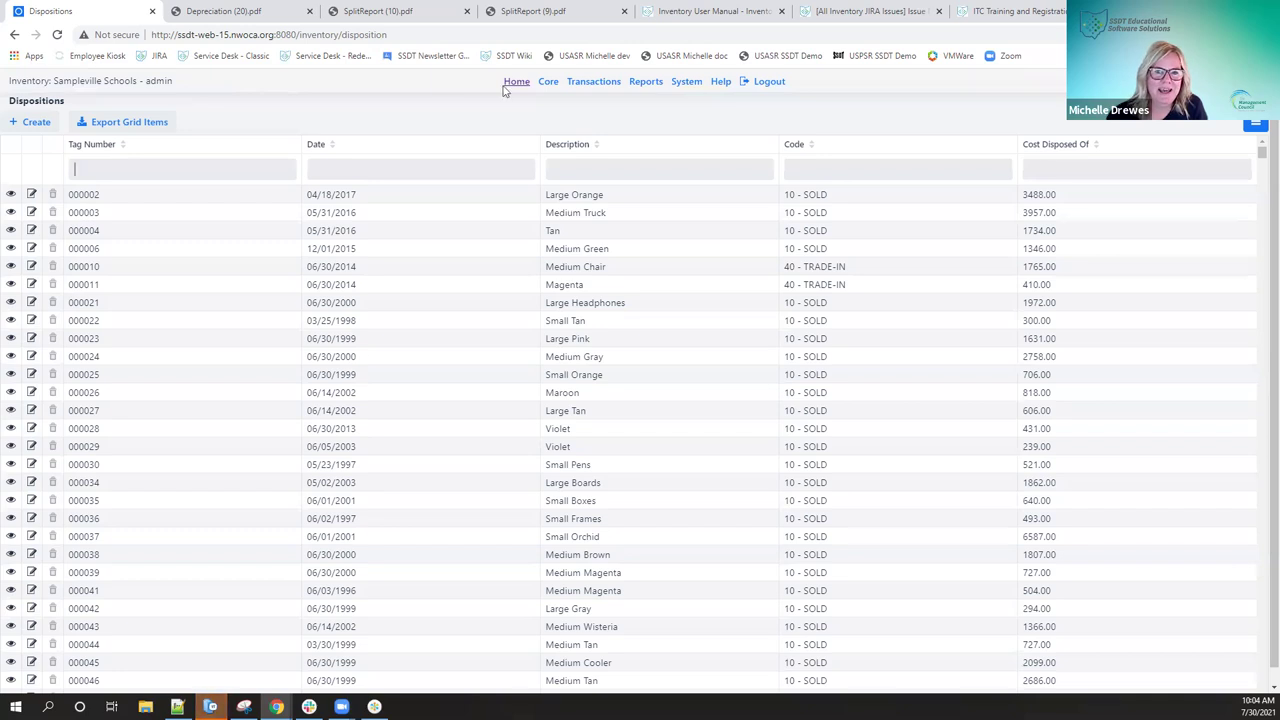
# Start a new record in the Transfers transactions and choose item tag 190929 Small Eraser.
pyautogui.moveTo(605, 88)
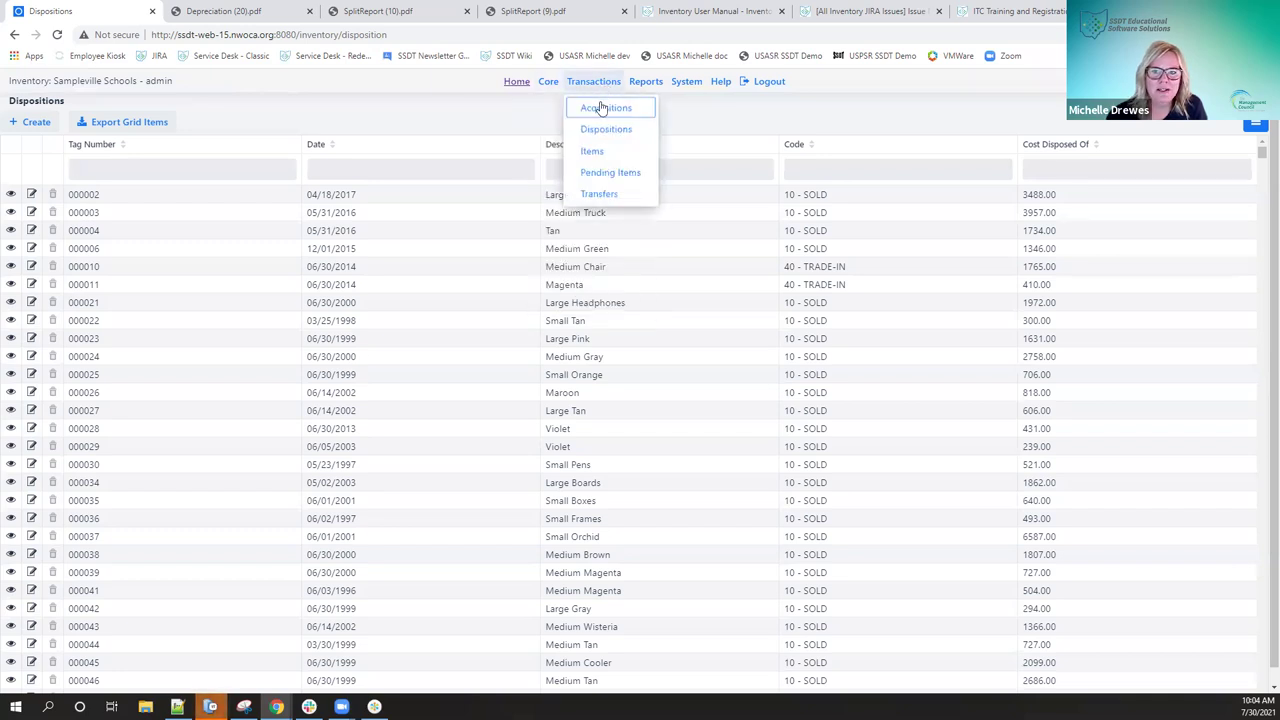
pyautogui.click(600, 196)
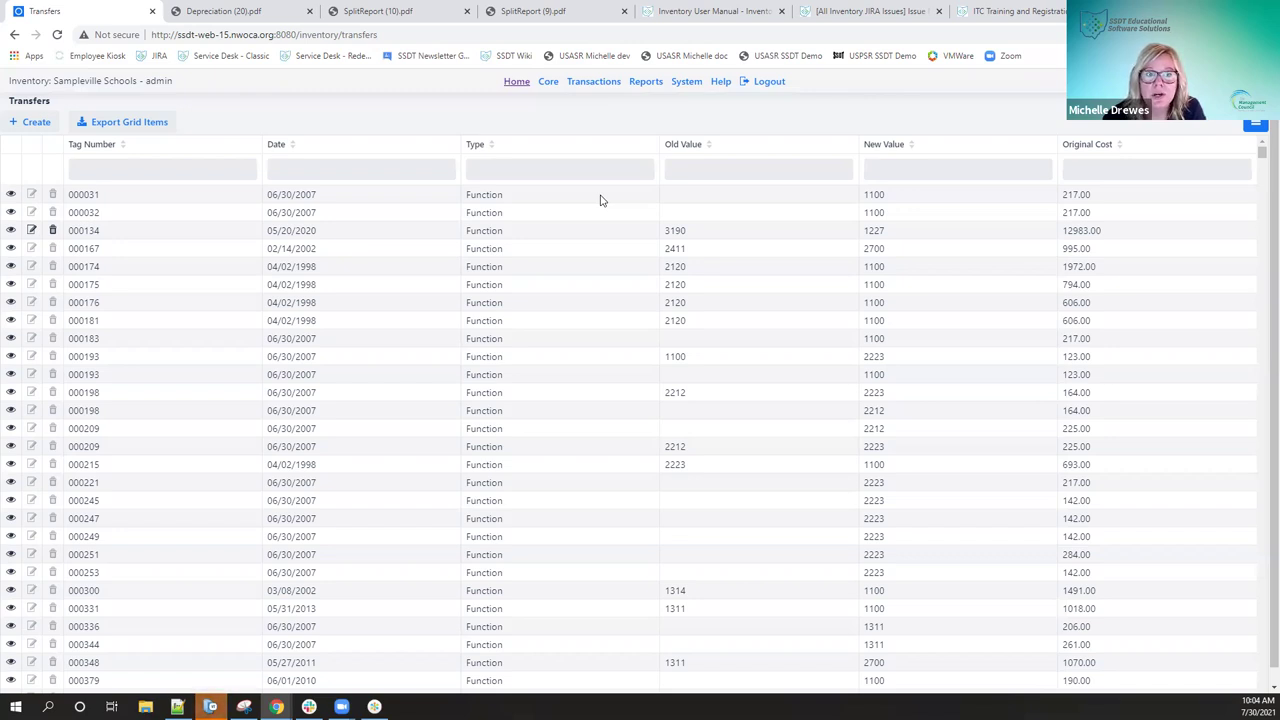
pyautogui.click(36, 122)
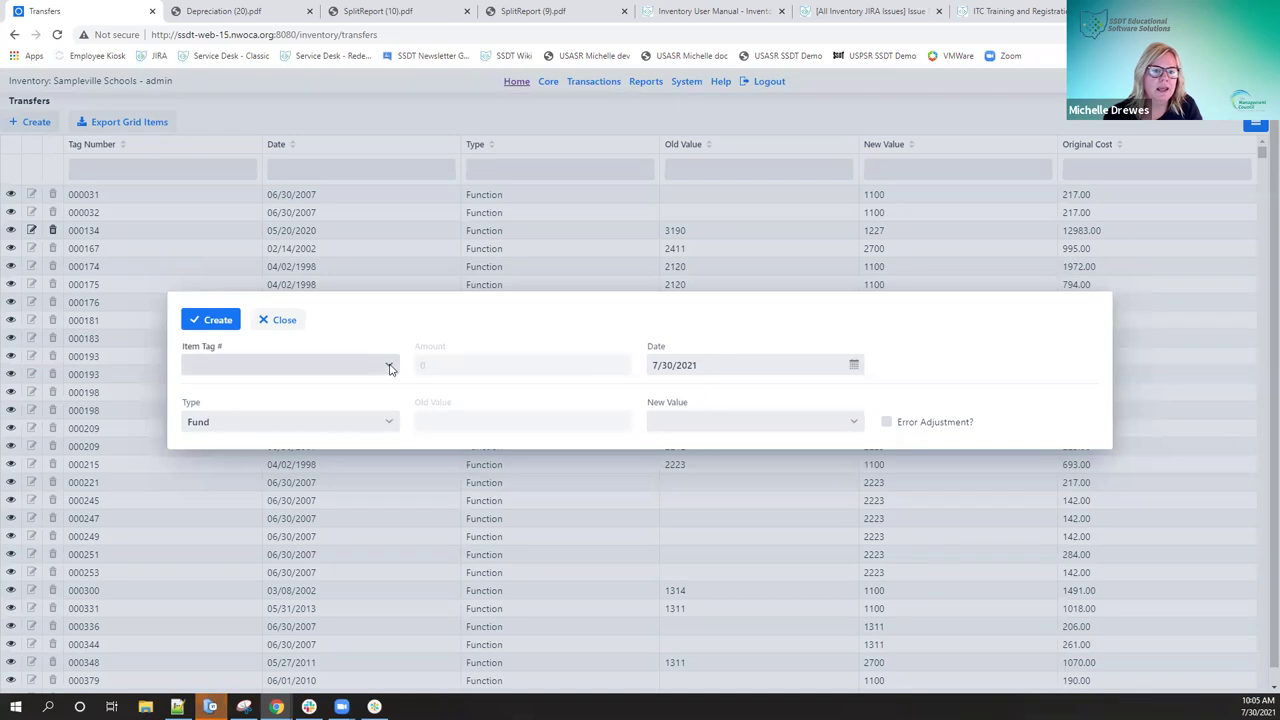
pyautogui.click(311, 365)
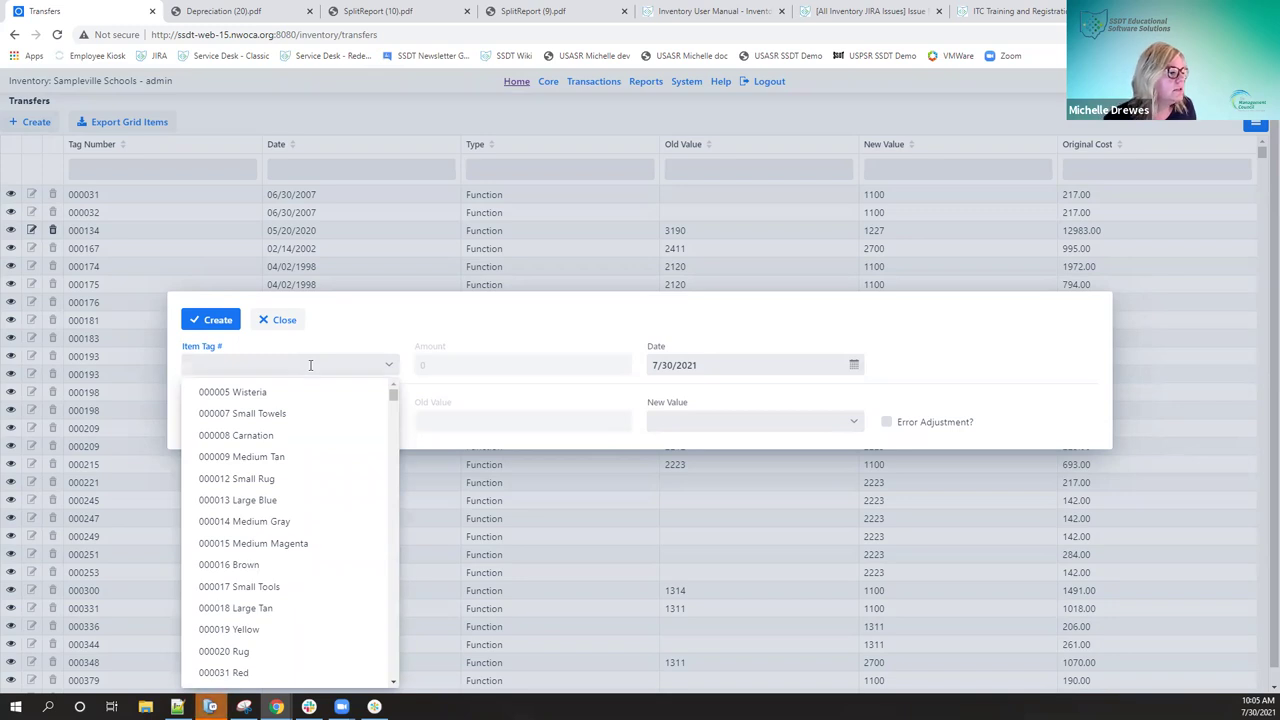
pyautogui.write('19')
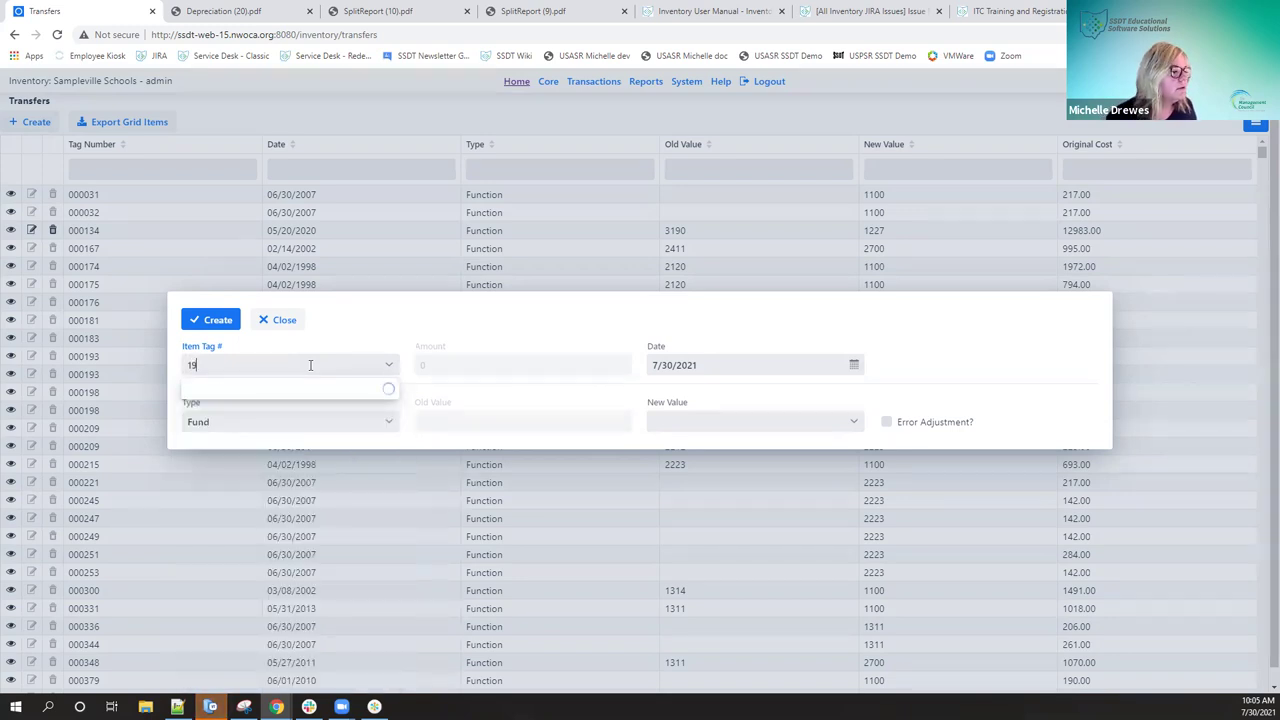
pyautogui.write('0929')
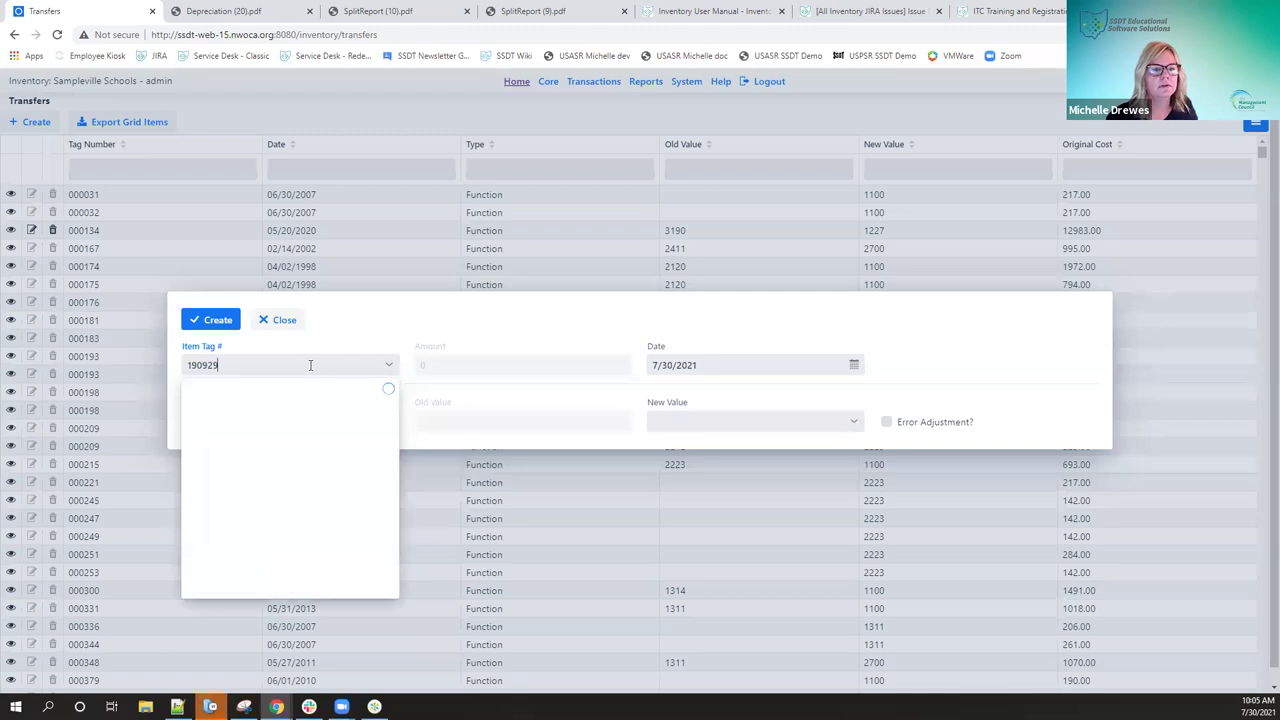
pyautogui.click(270, 393)
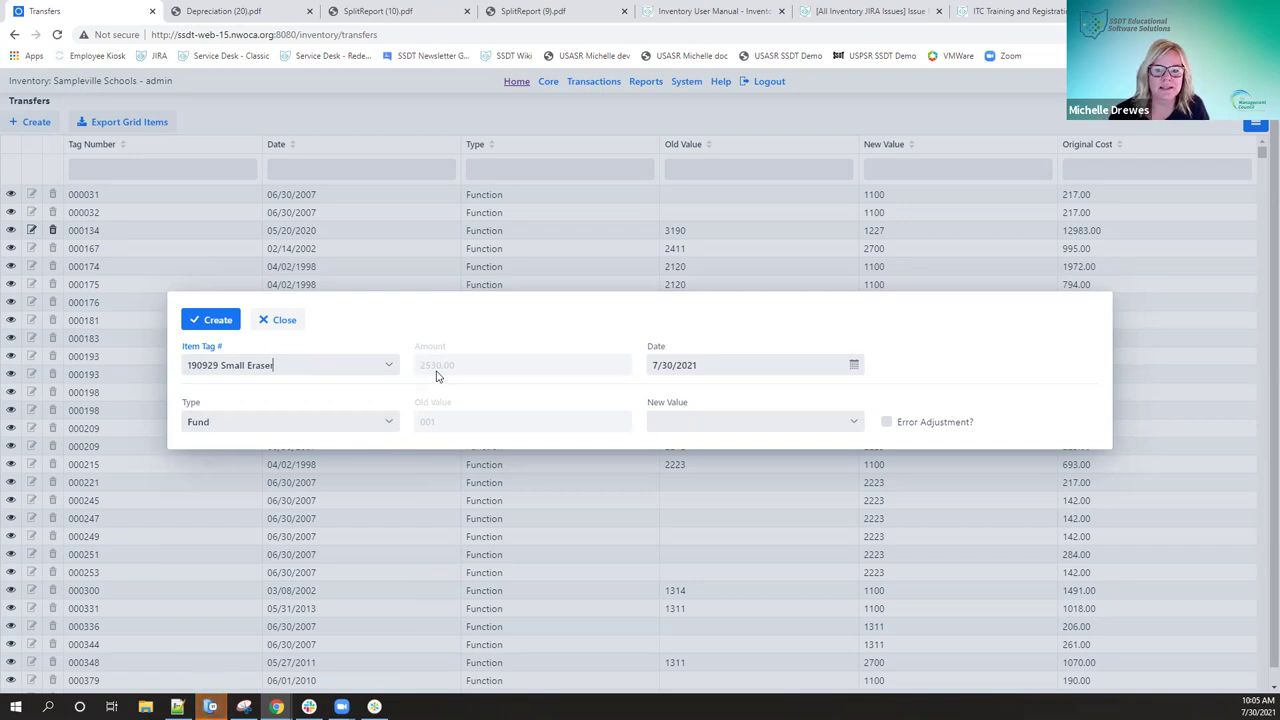
# Set the new transfer's date to 6/30/2020.
pyautogui.click(717, 365)
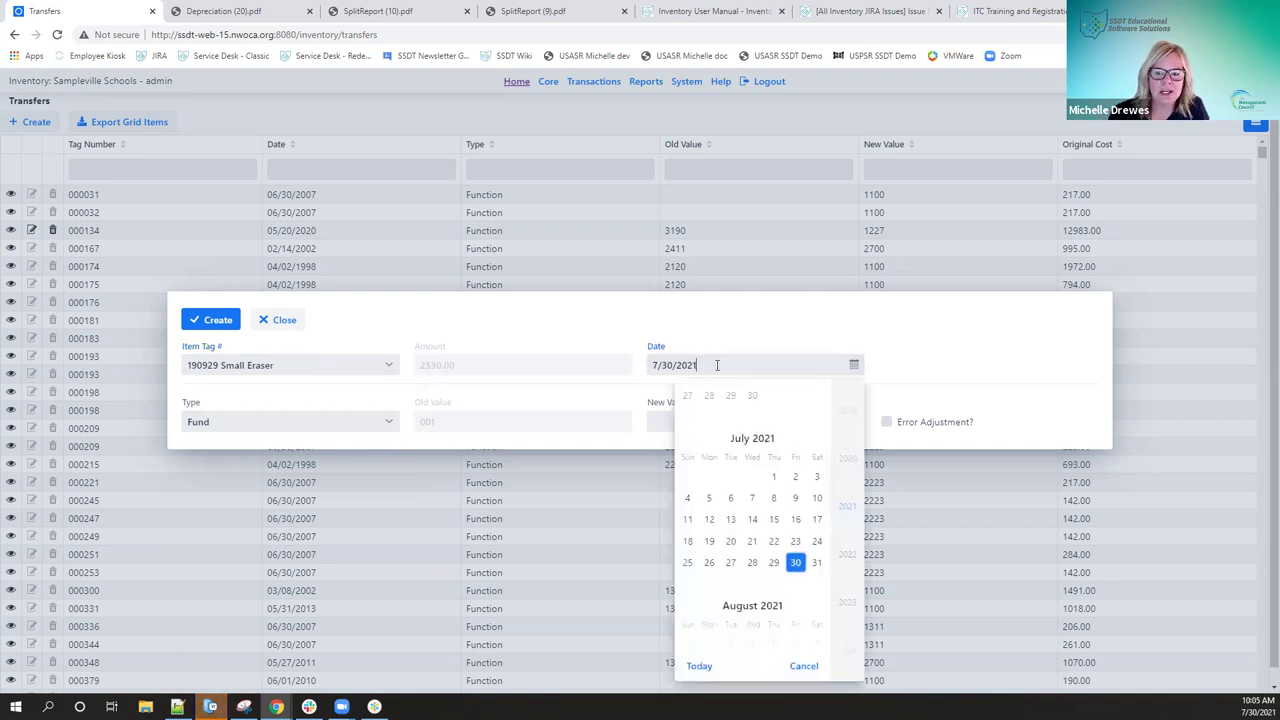
pyautogui.moveTo(717, 365); pyautogui.dragTo(652, 365)
pyautogui.write('06/30/')
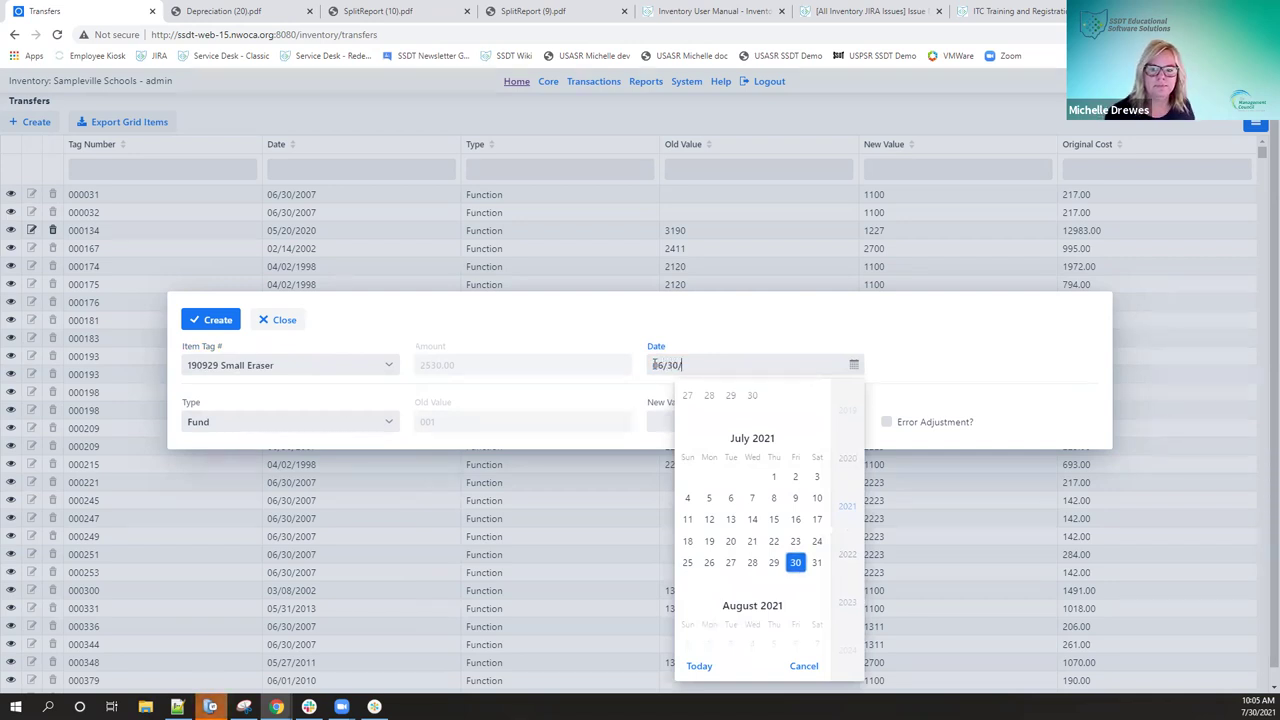
pyautogui.write('2020')
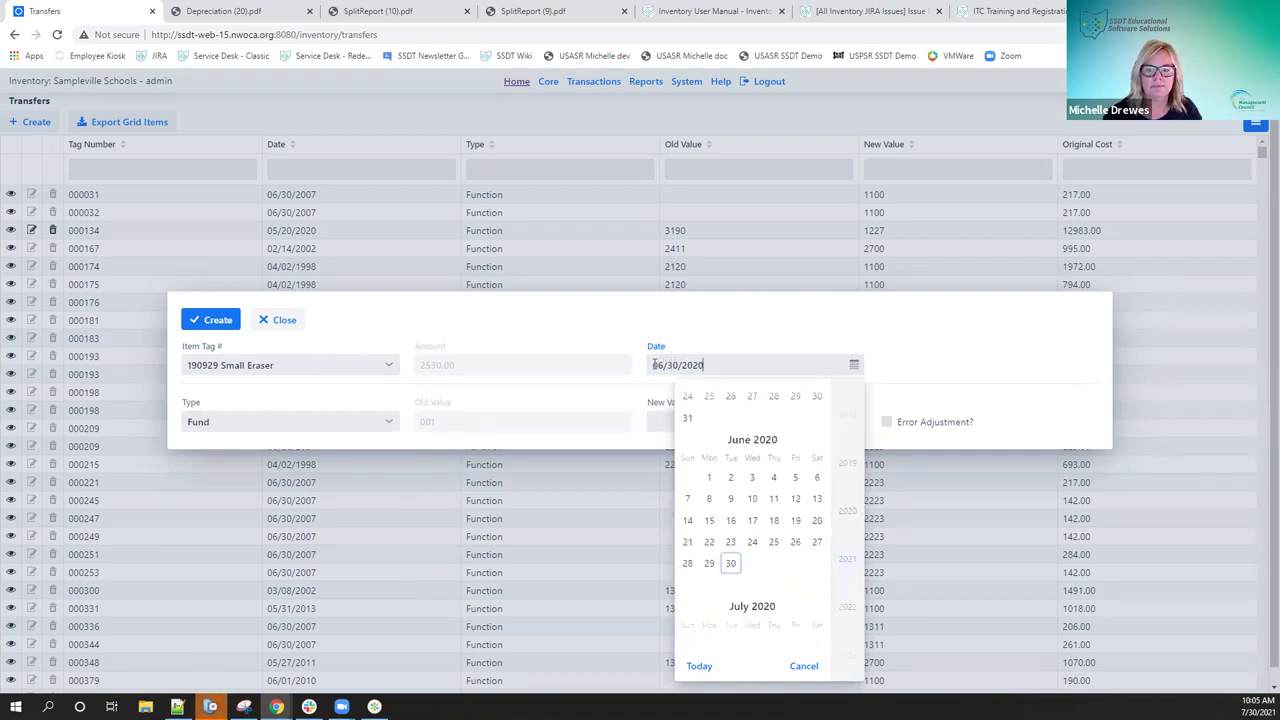
pyautogui.press('Tab')
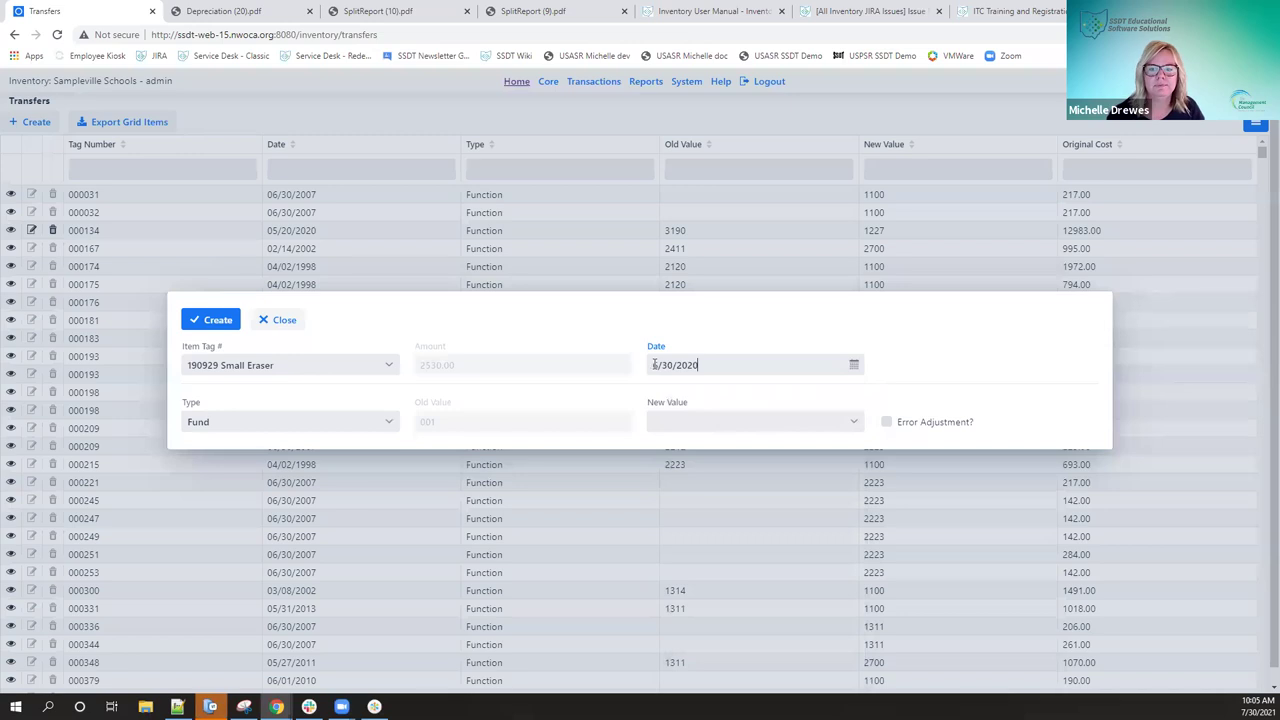
# Set the transfer type to Function with new value 2750 PLAYGROUND and create the transfer.
pyautogui.click(390, 424)
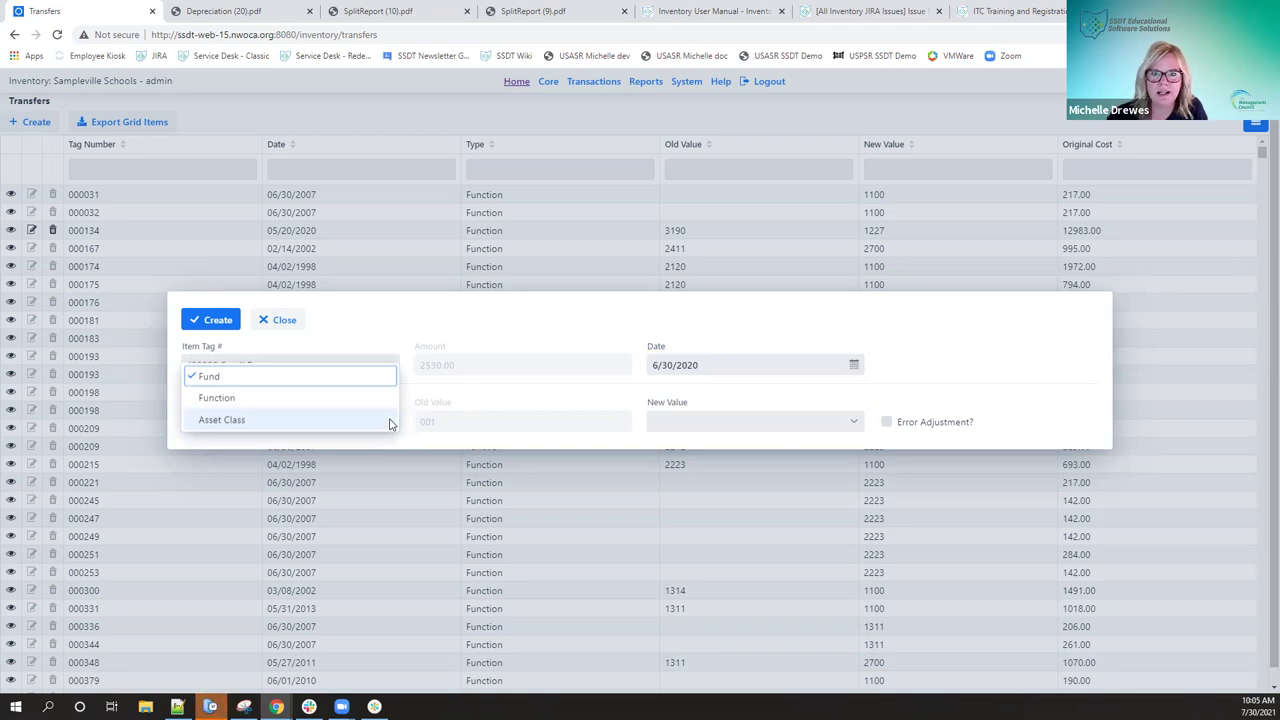
pyautogui.click(237, 398)
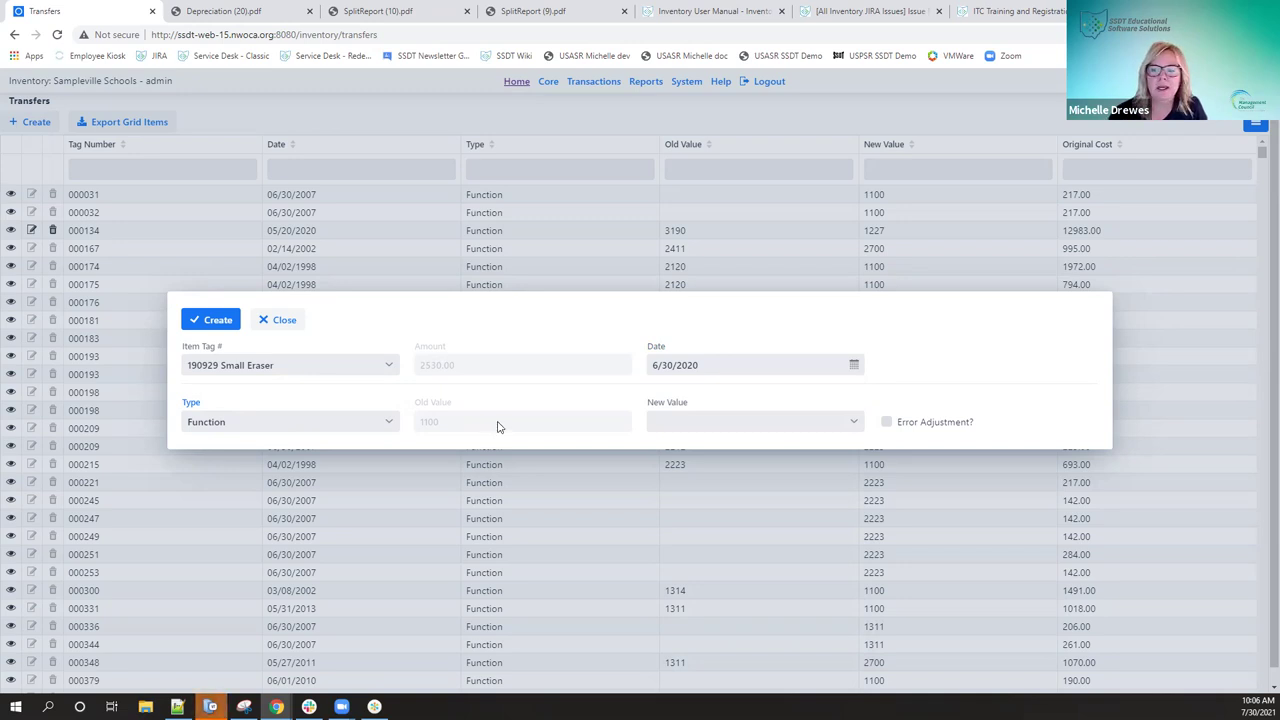
pyautogui.click(853, 422)
pyautogui.scroll(-1, 803, 542)
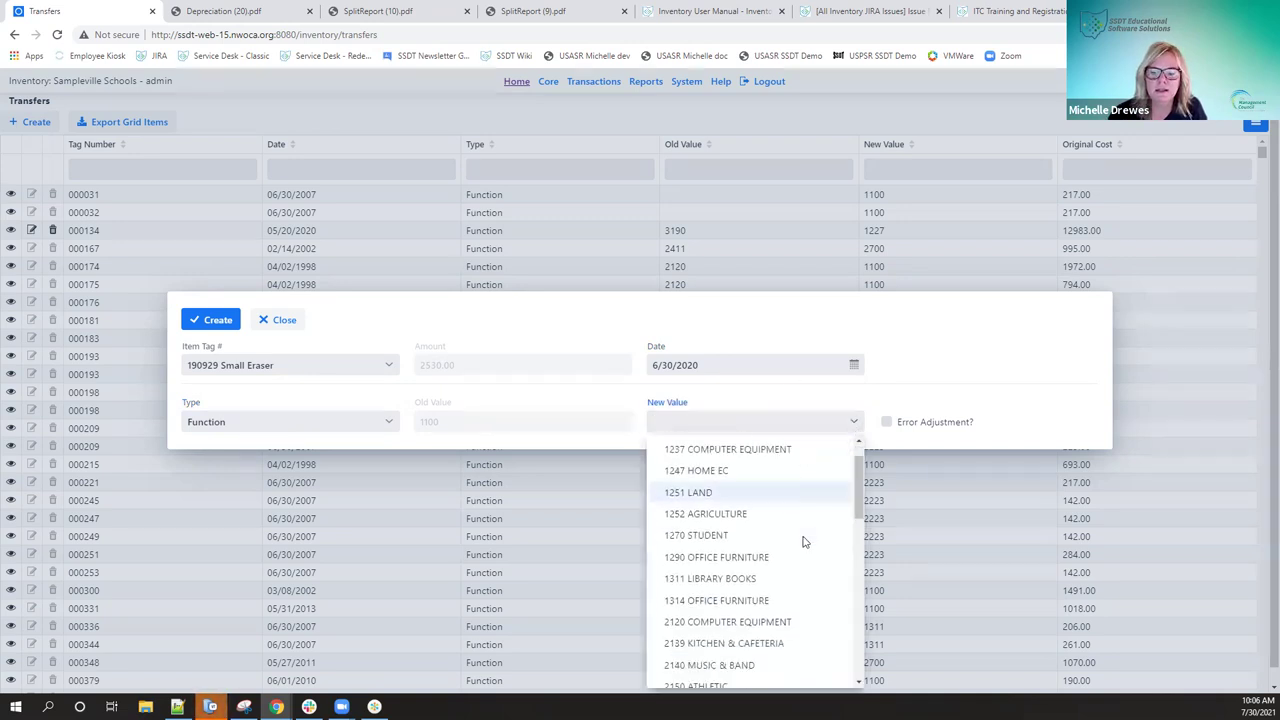
pyautogui.scroll(-5, 803, 542)
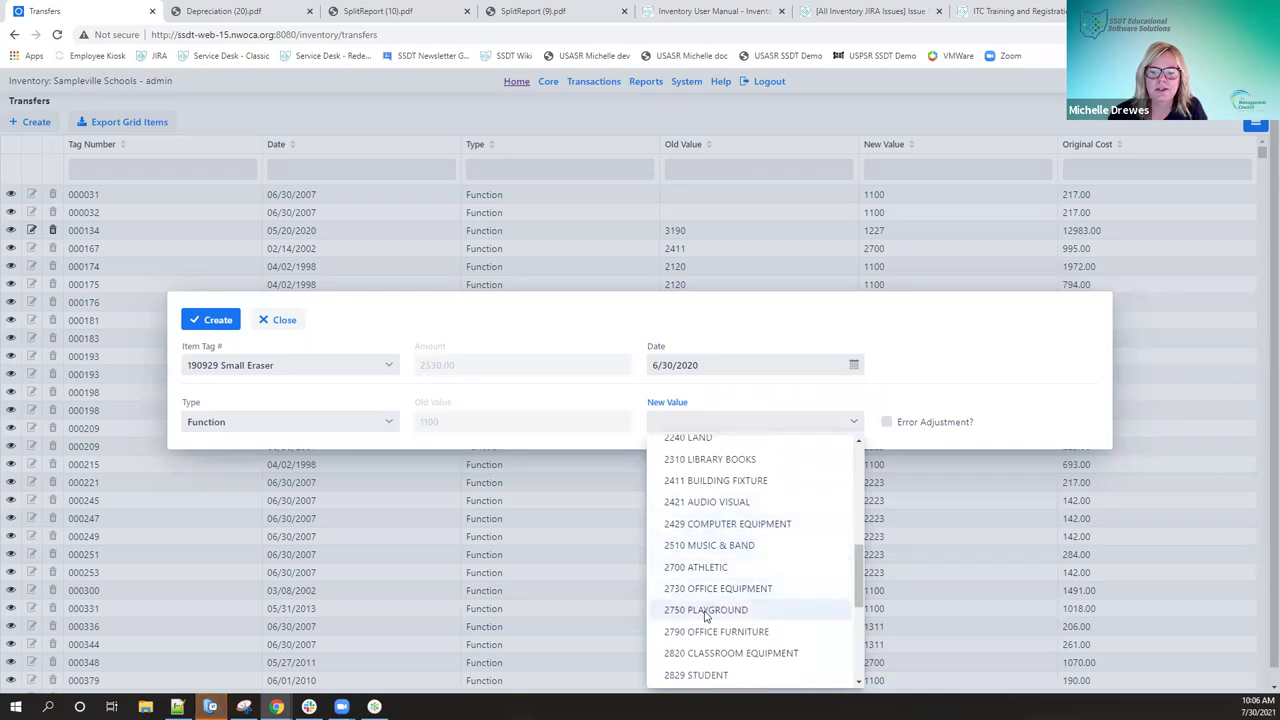
pyautogui.click(705, 610)
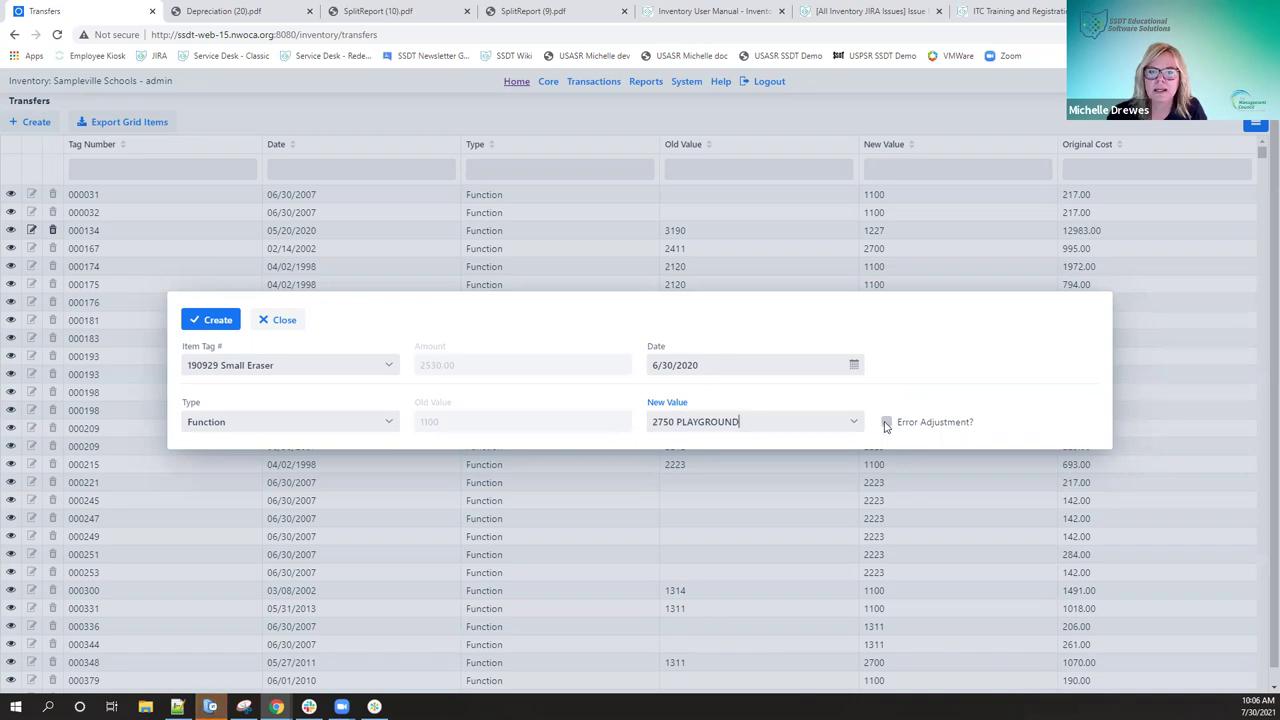
pyautogui.click(219, 320)
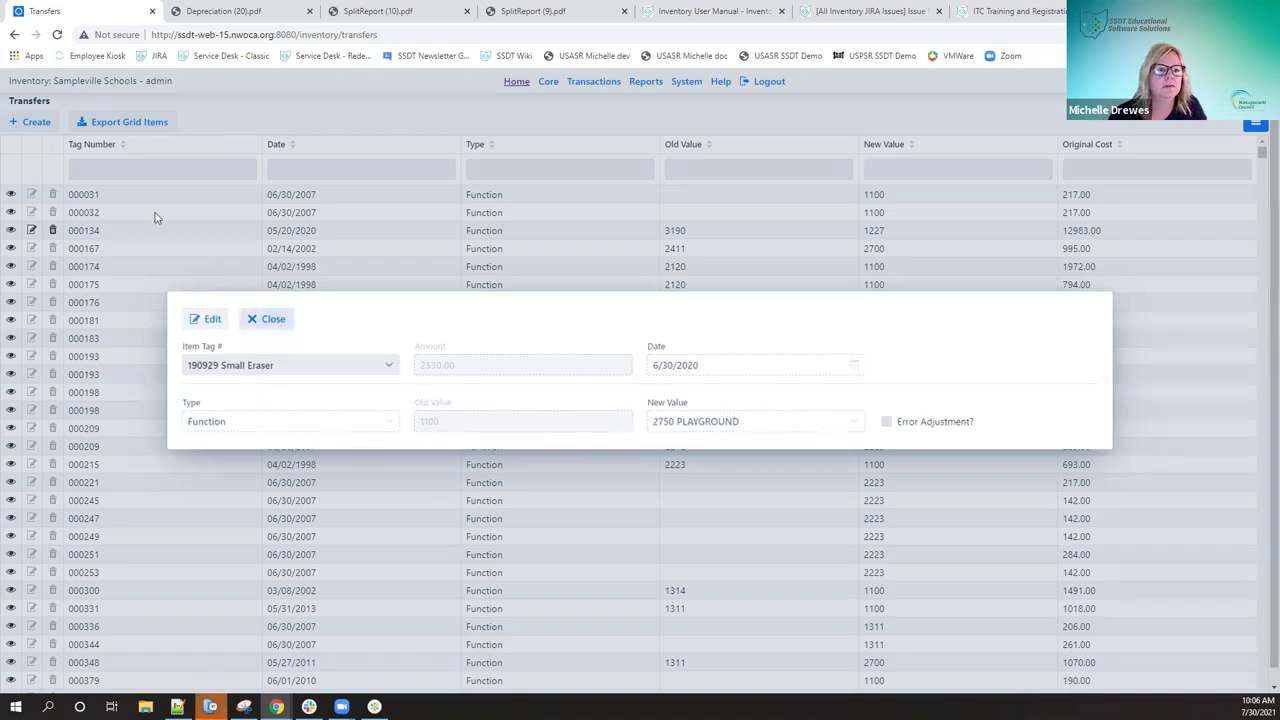
# Look up the created transfer by filtering the grid on tag number 190929, and clear the filter.
pyautogui.click(155, 170)
pyautogui.click(157, 171)
pyautogui.write('190929')
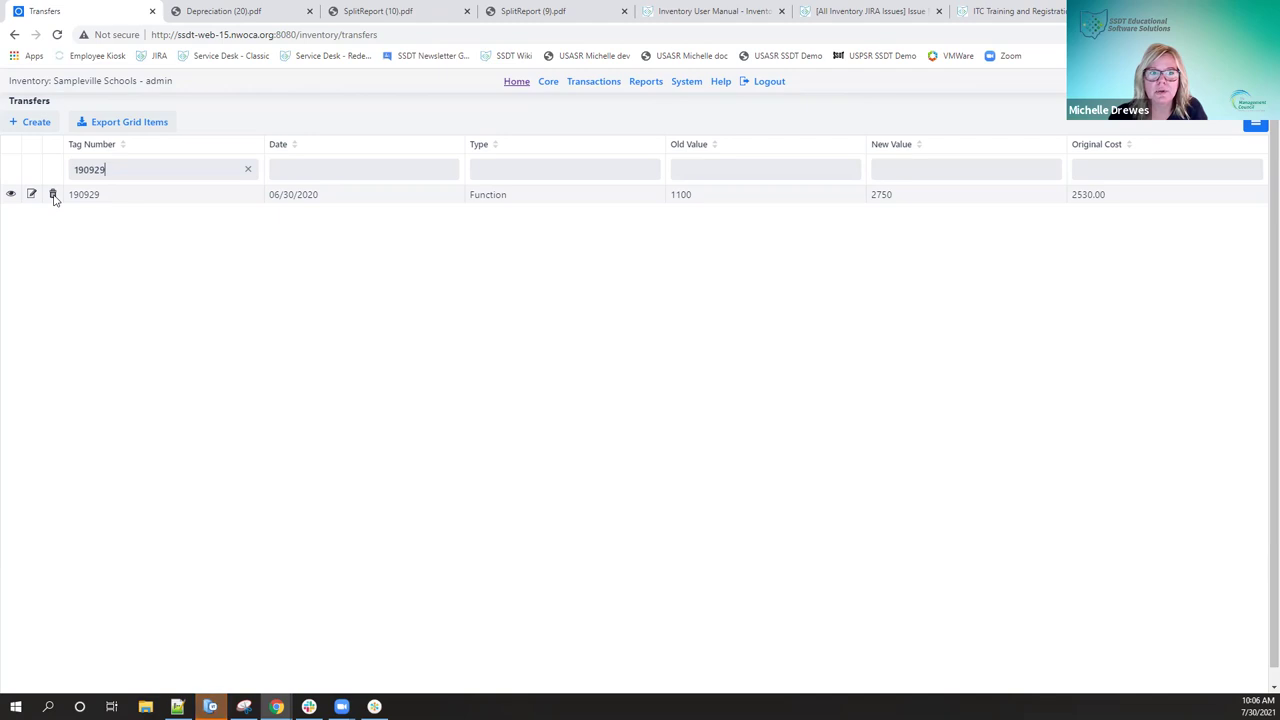
pyautogui.click(248, 168)
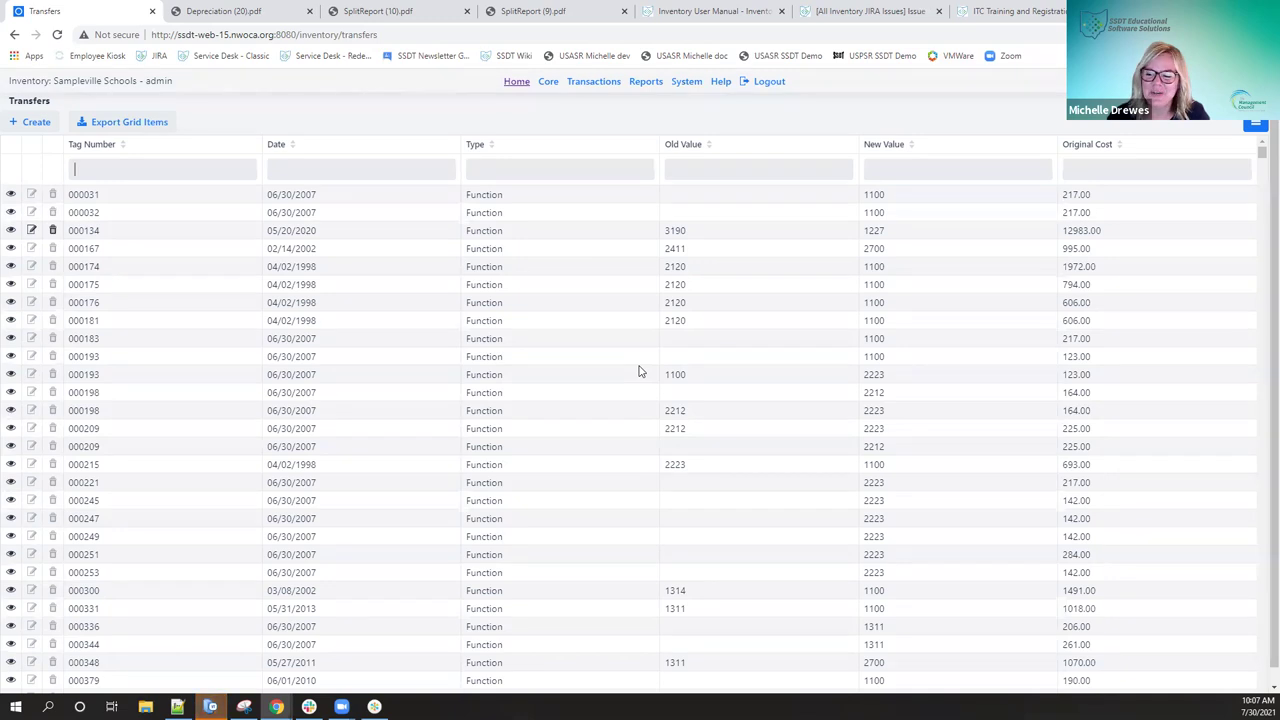
# Open the Pending Items transactions and view the Pull From USAS starting date prompt, dismissing it without entering a date.
pyautogui.click(593, 86)
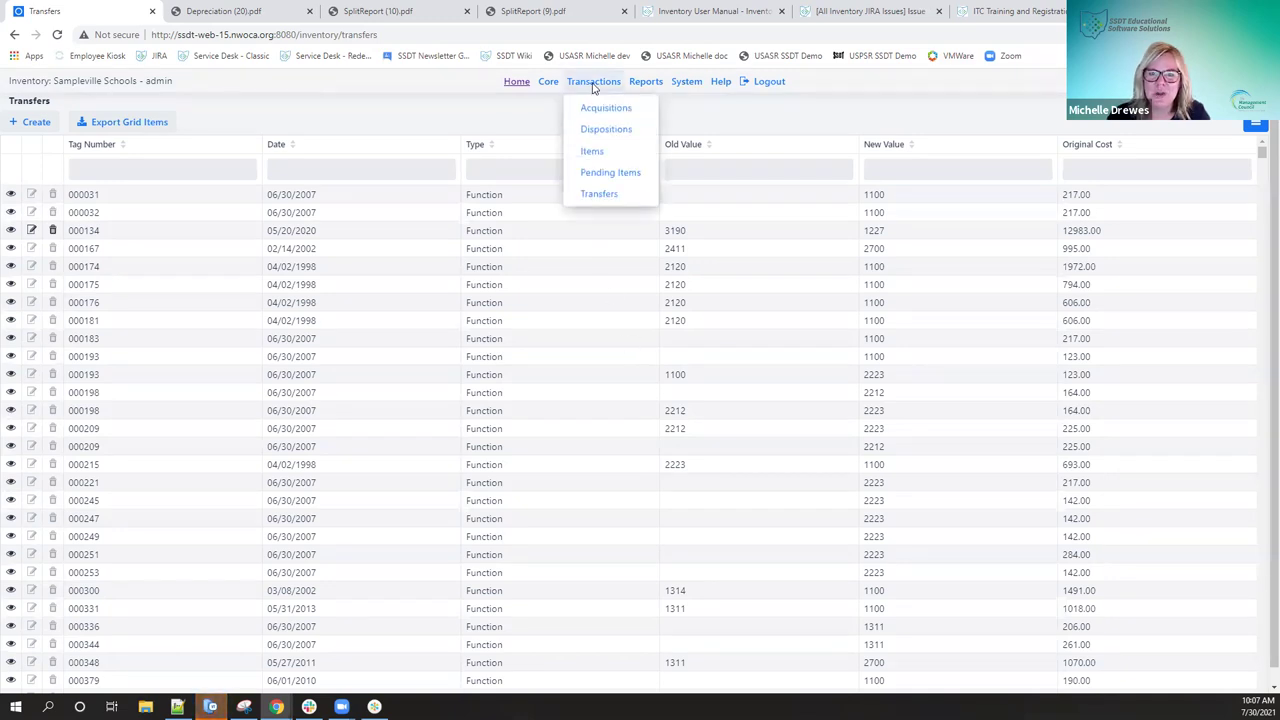
pyautogui.click(616, 177)
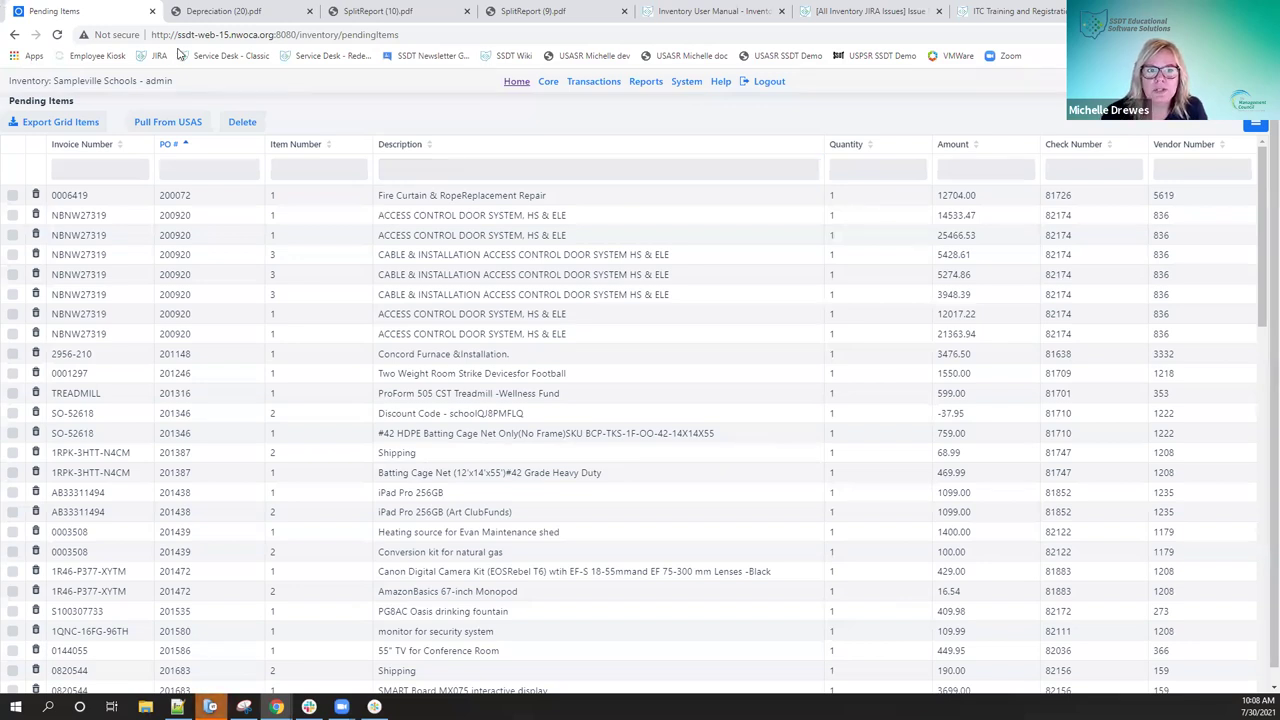
pyautogui.click(186, 123)
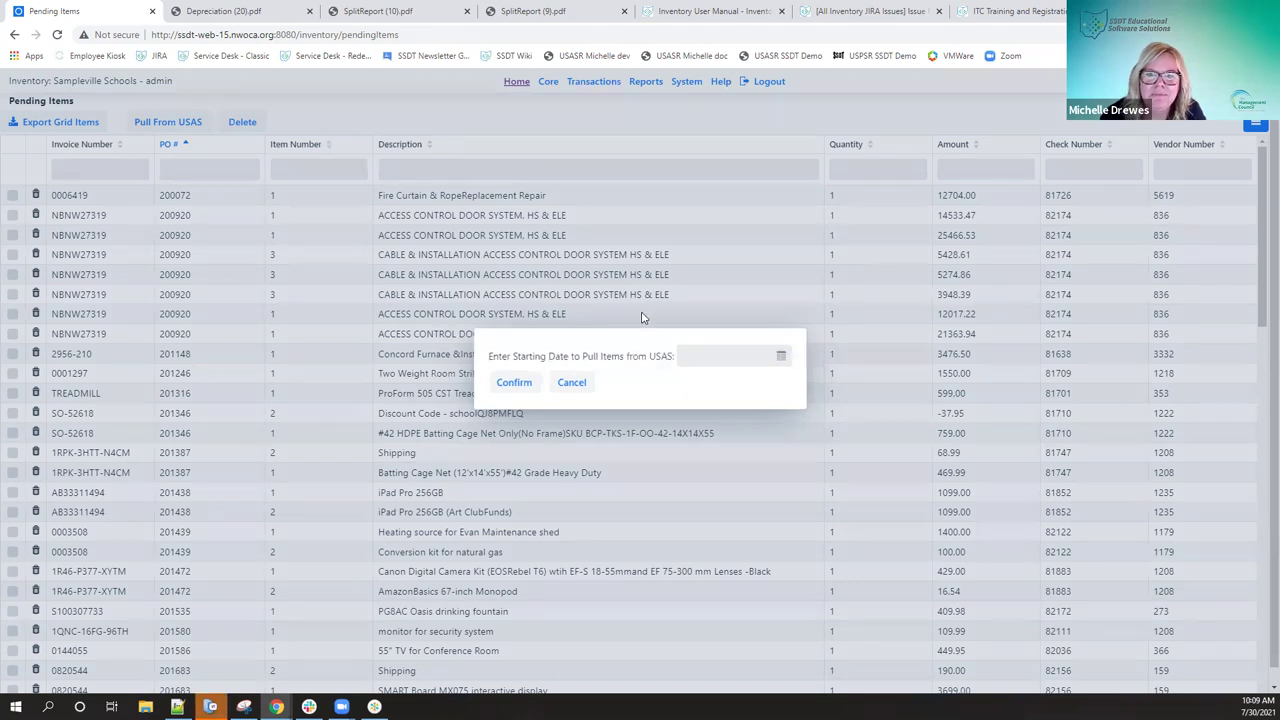
pyautogui.click(207, 234)
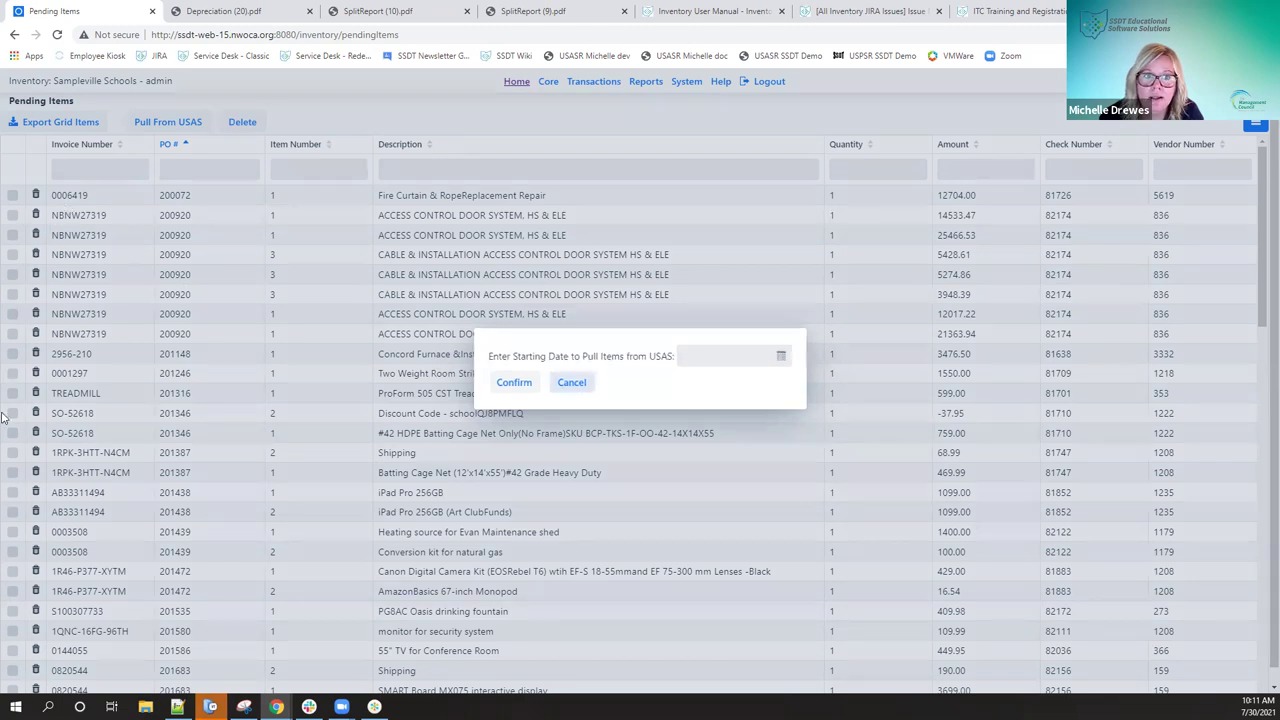
pyautogui.press('Escape')
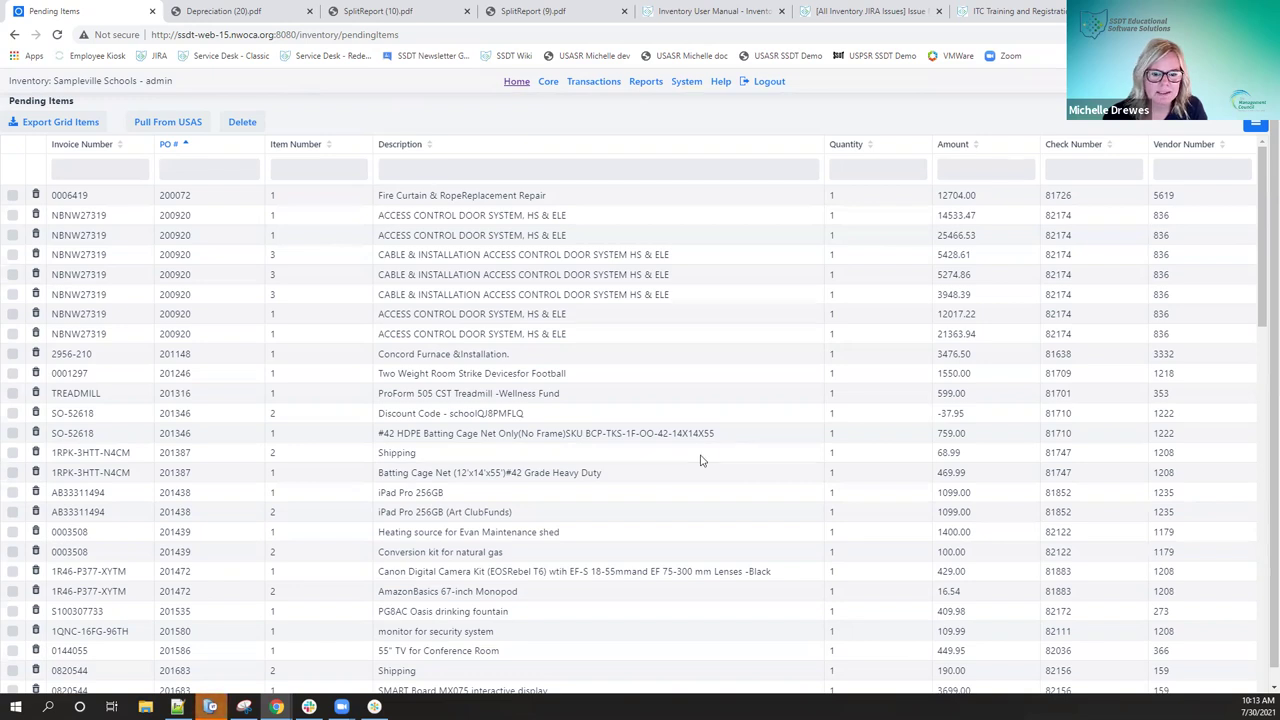
pyautogui.scroll(-2, 700, 460)
pyautogui.scroll(2, 700, 460)
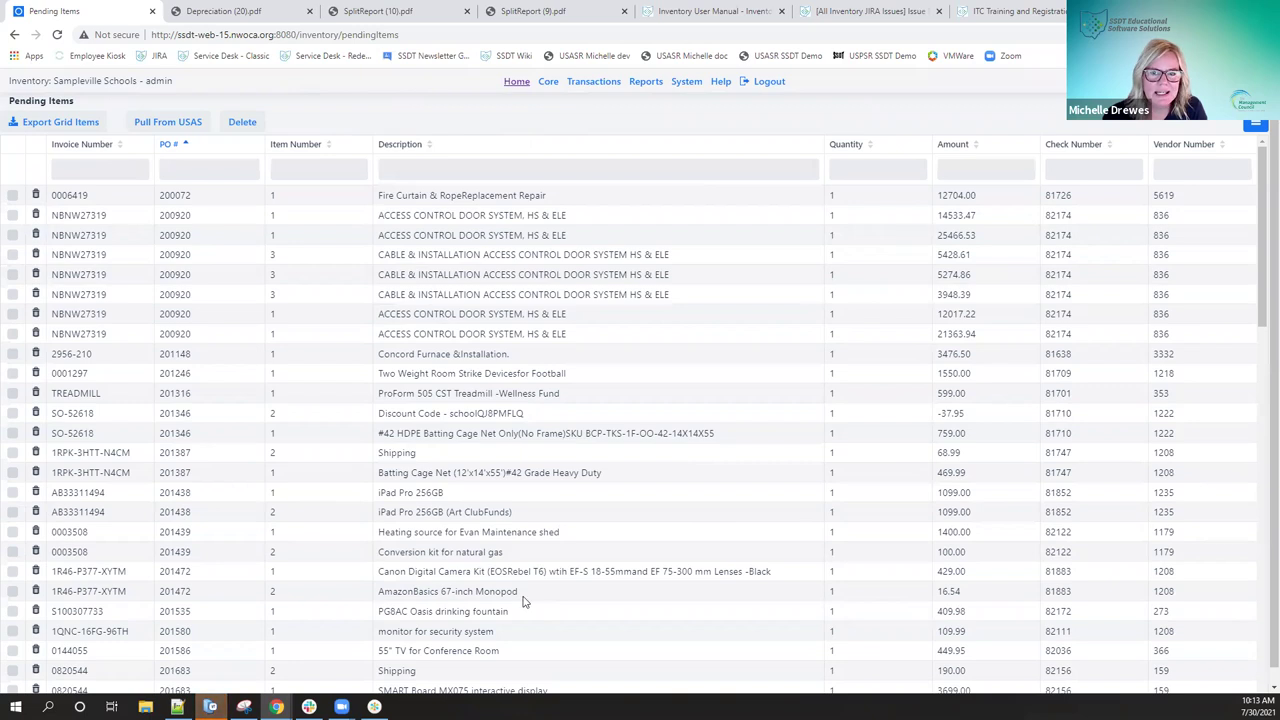
pyautogui.click(592, 86)
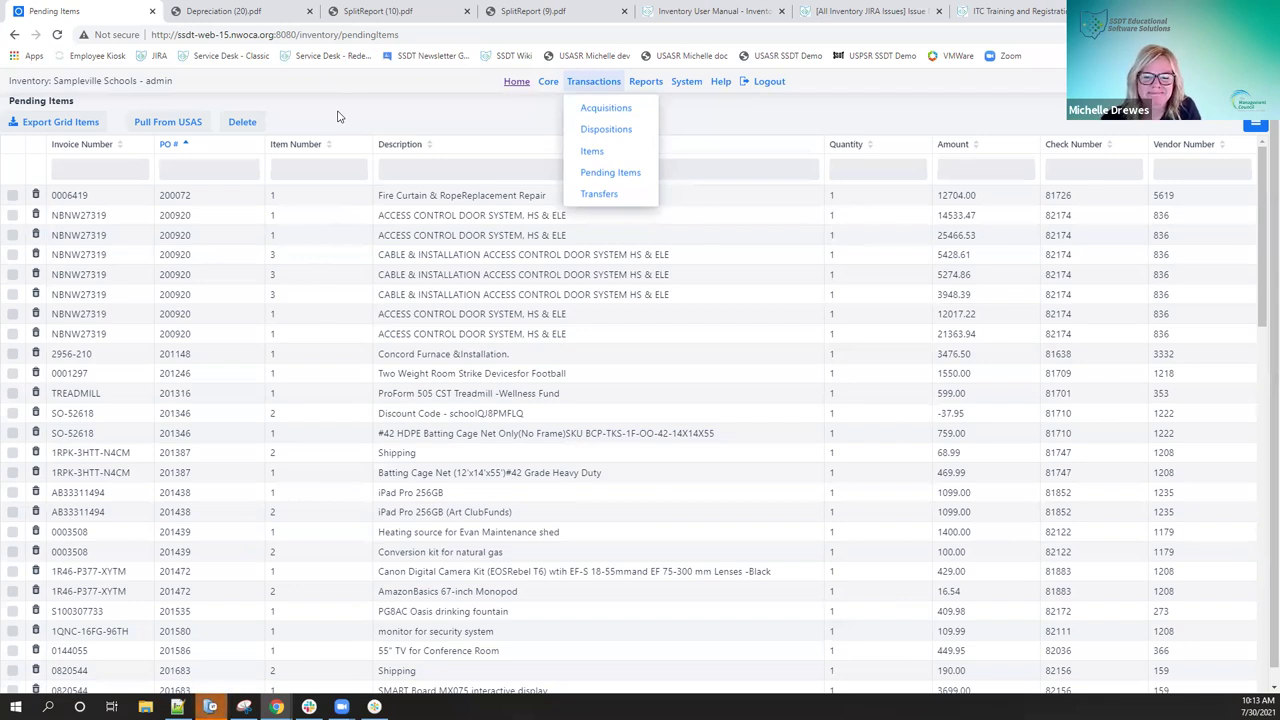
pyautogui.click(686, 81)
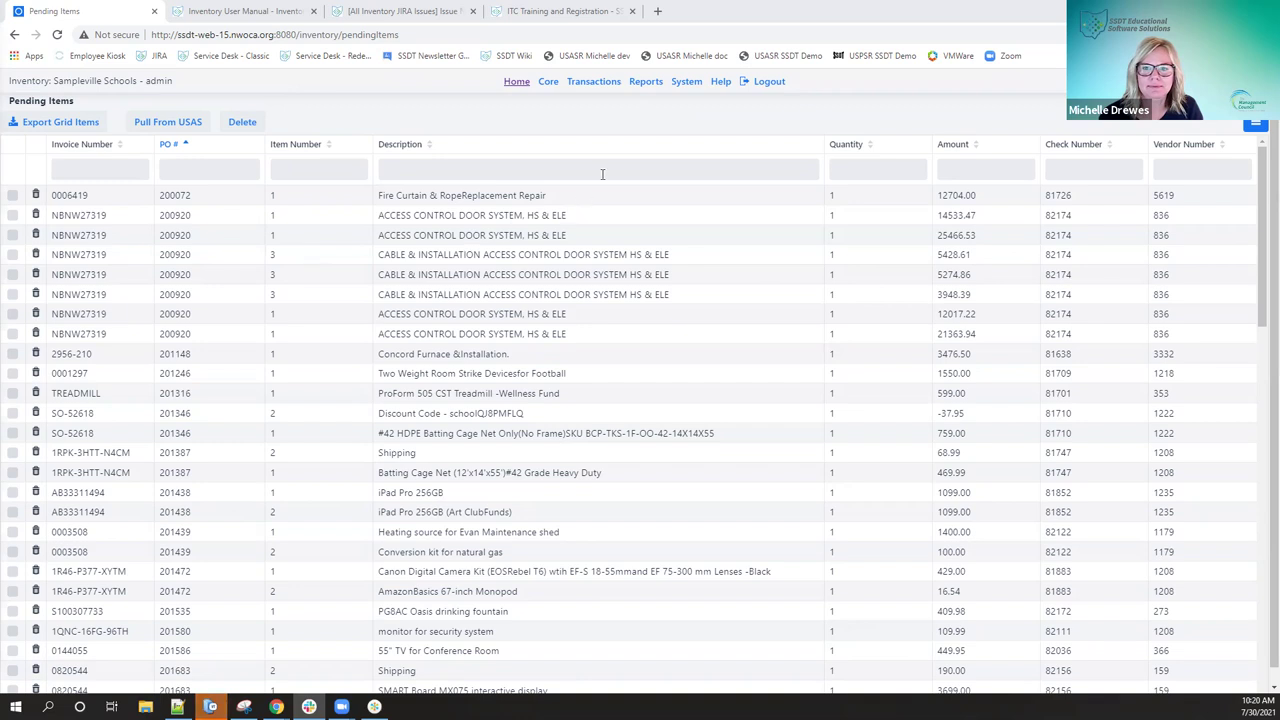
pyautogui.click(638, 80)
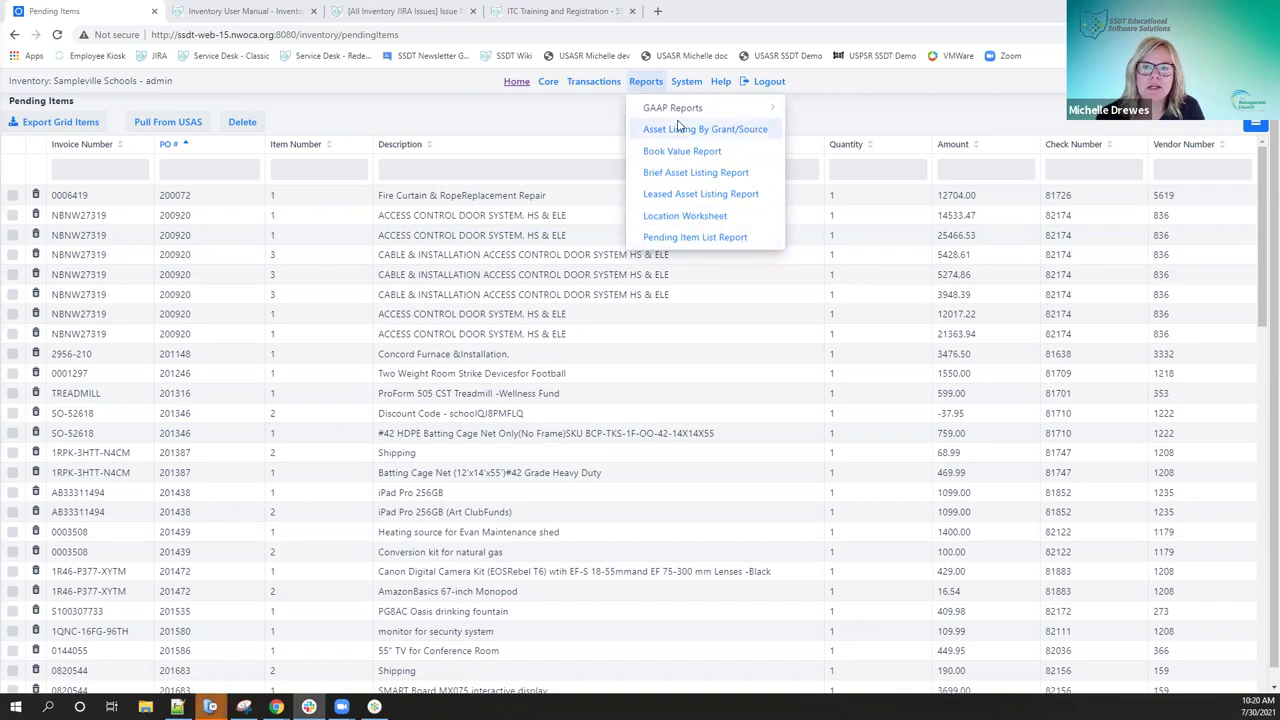
pyautogui.moveTo(680, 108)
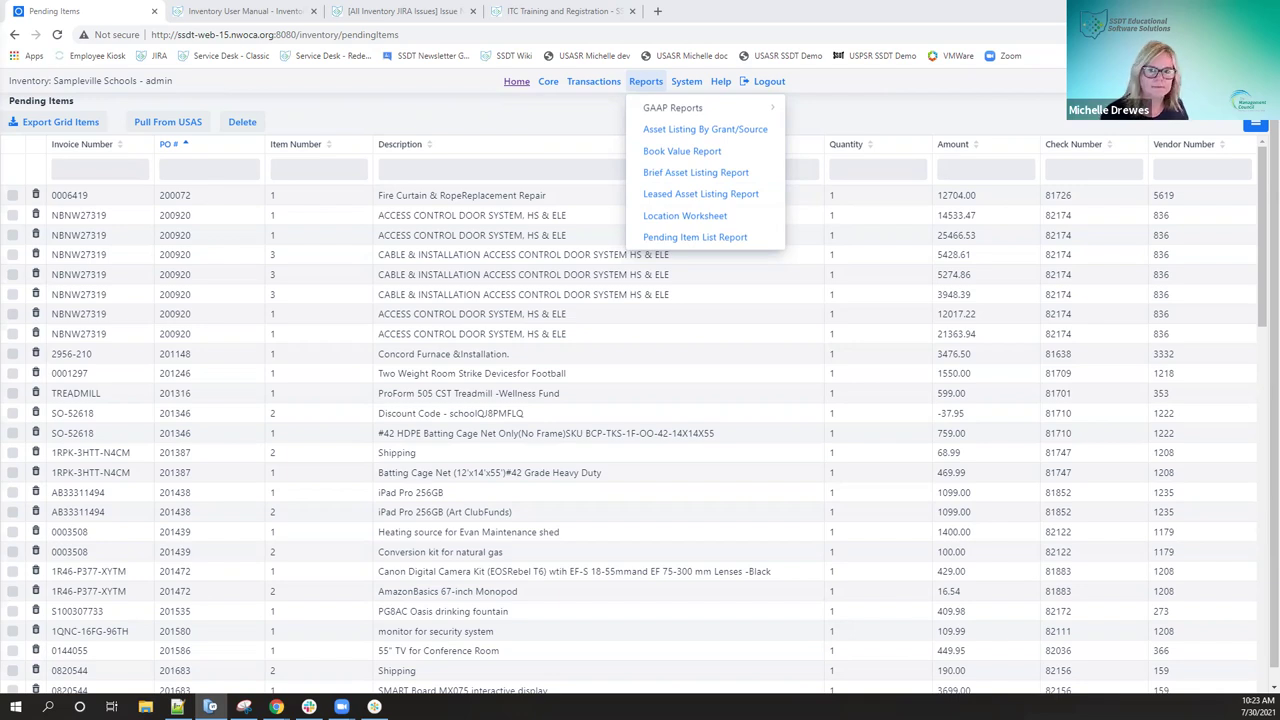
# Switch to the Reflection terminal and list the EIS report programs through option 3 (EIS) and option 6 (EISRPT).
pyautogui.hotkey('alt', 'Tab')
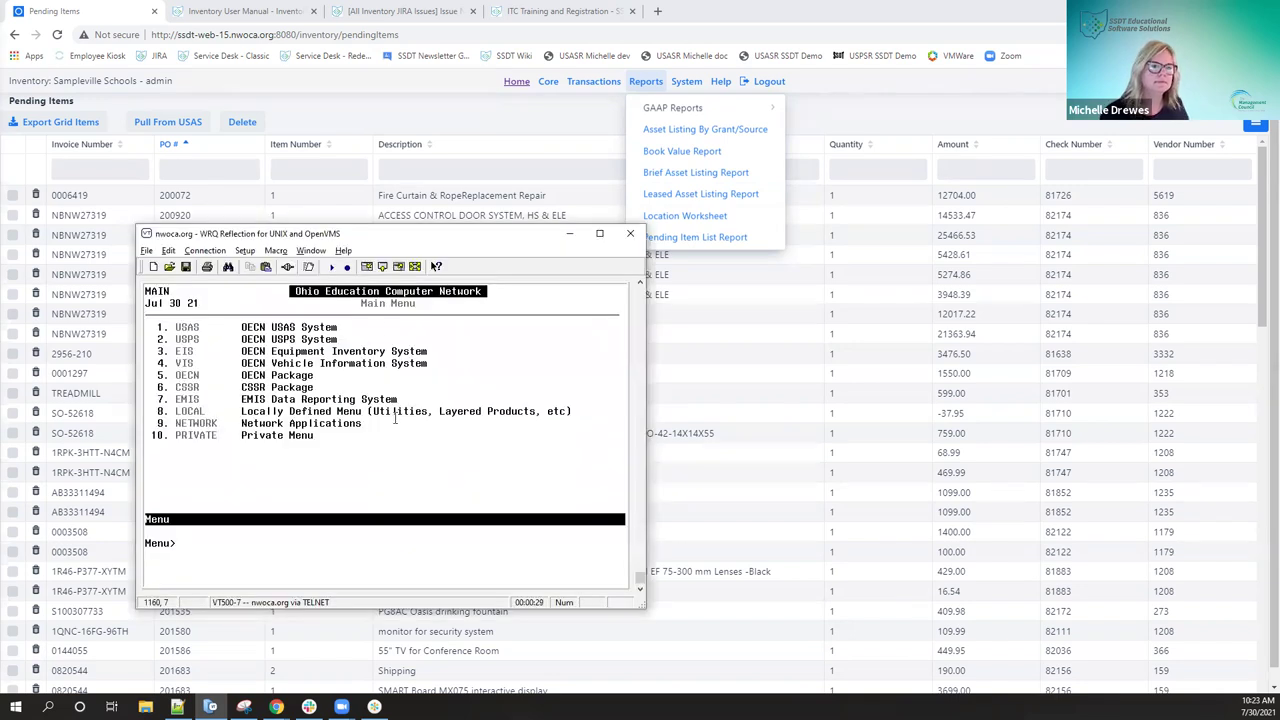
pyautogui.write('3')
pyautogui.press('Return')
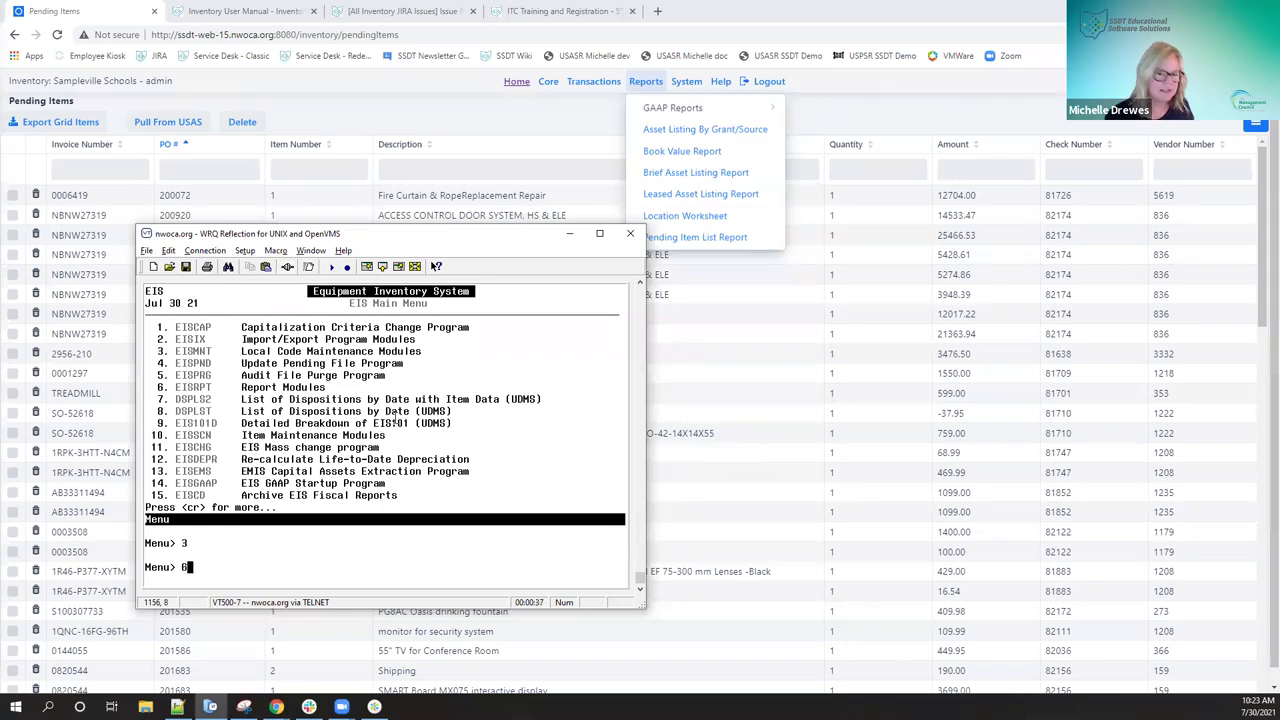
pyautogui.write('6')
pyautogui.press('Return')
pyautogui.press('Return')
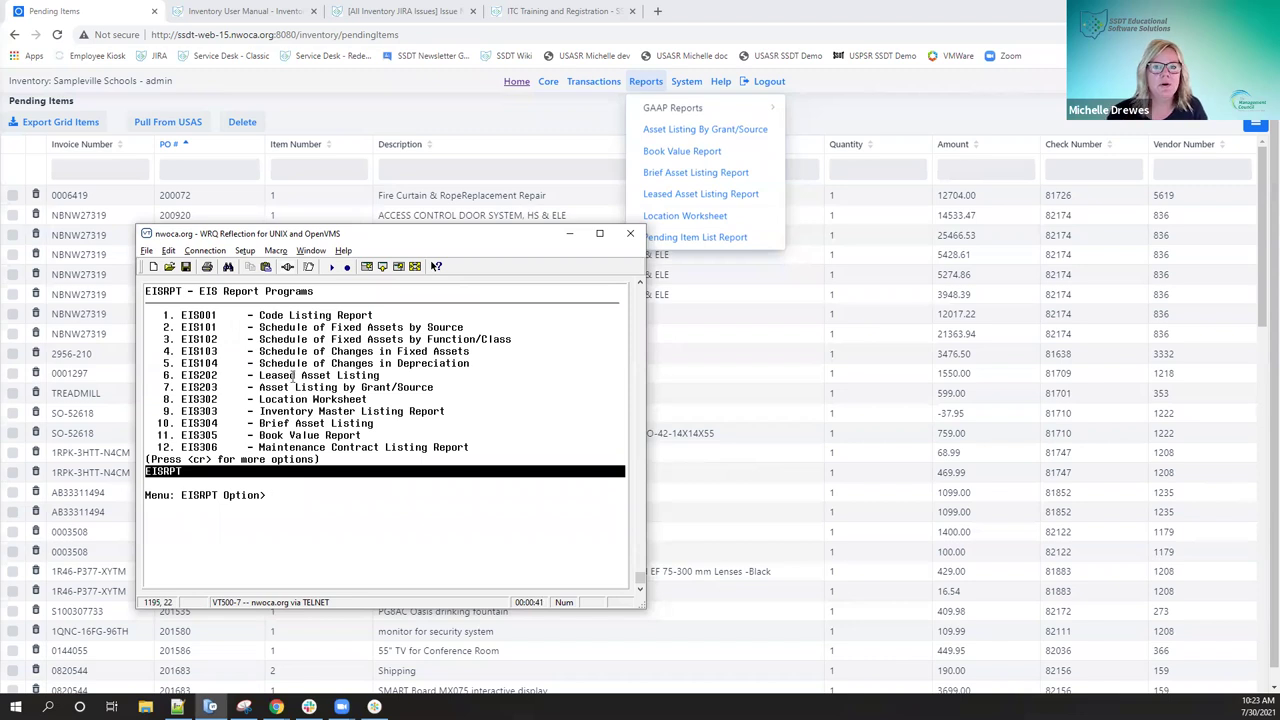
# Compare the classic EISRPT report options, including those past option 12, with the inventory system's reports and GAAP reports, and minimize the terminal.
pyautogui.moveTo(433, 240); pyautogui.dragTo(377, 124)
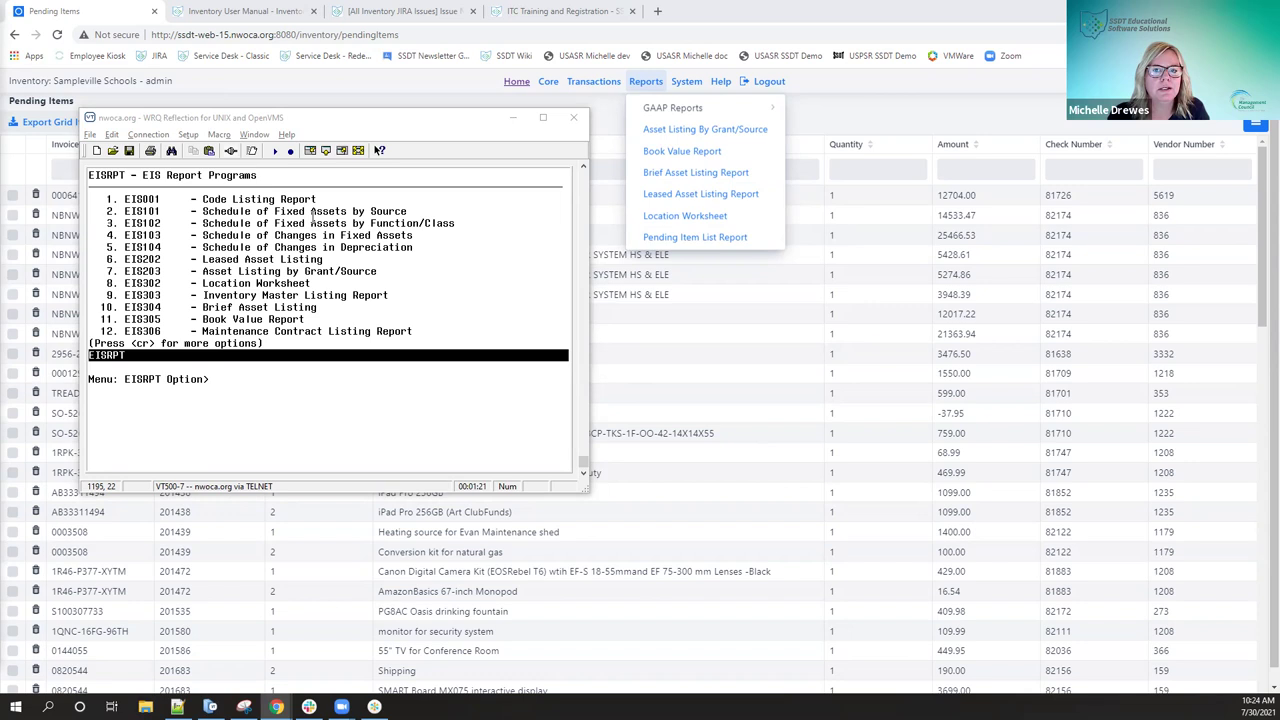
pyautogui.moveTo(708, 107)
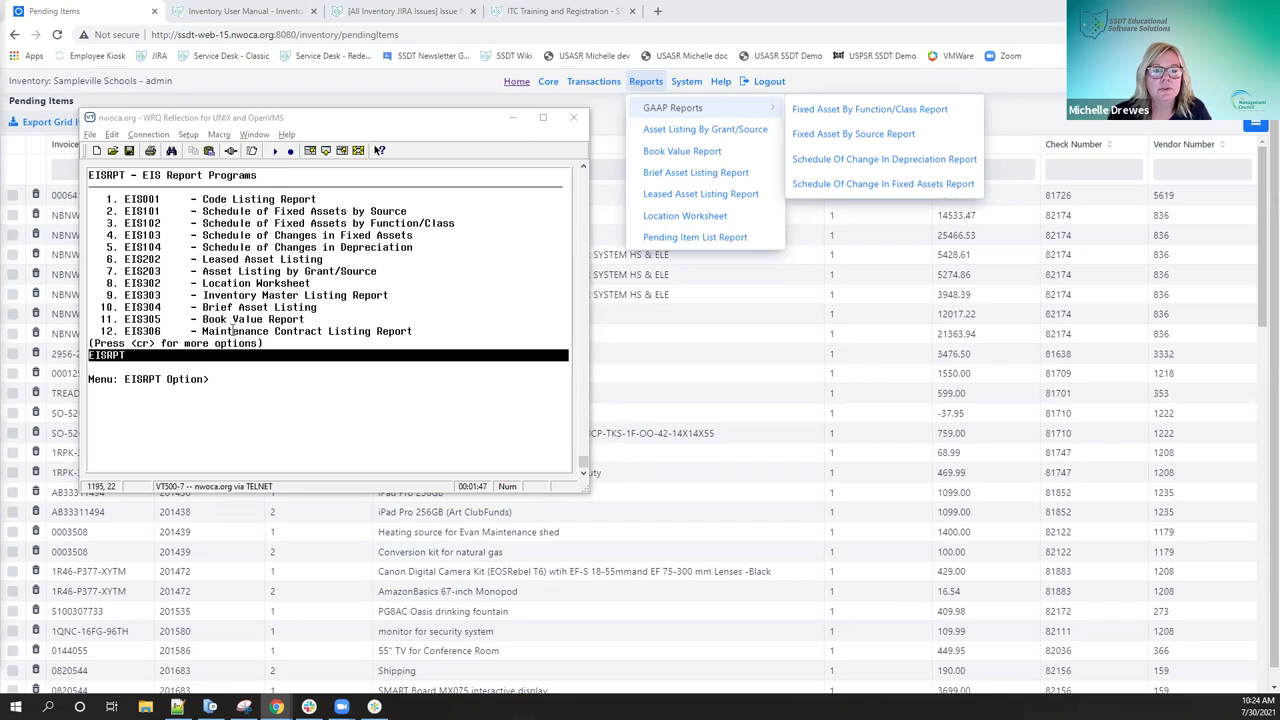
pyautogui.click(322, 333)
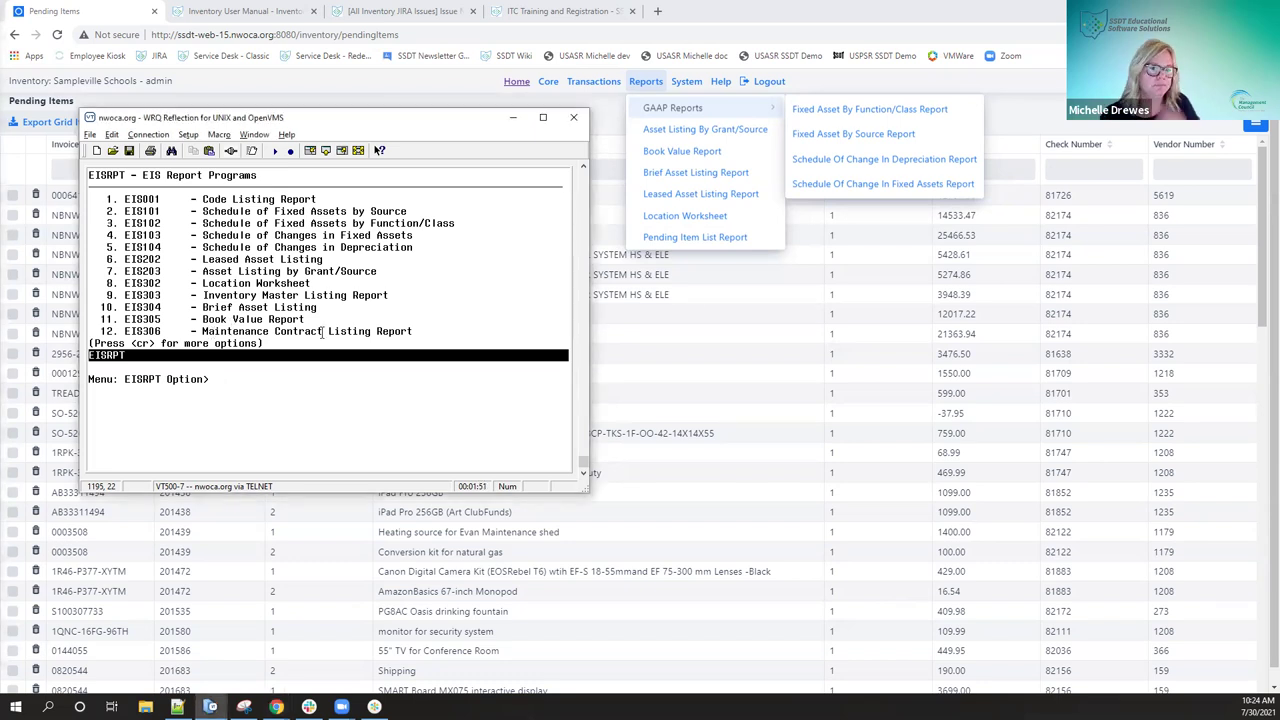
pyautogui.press('Return')
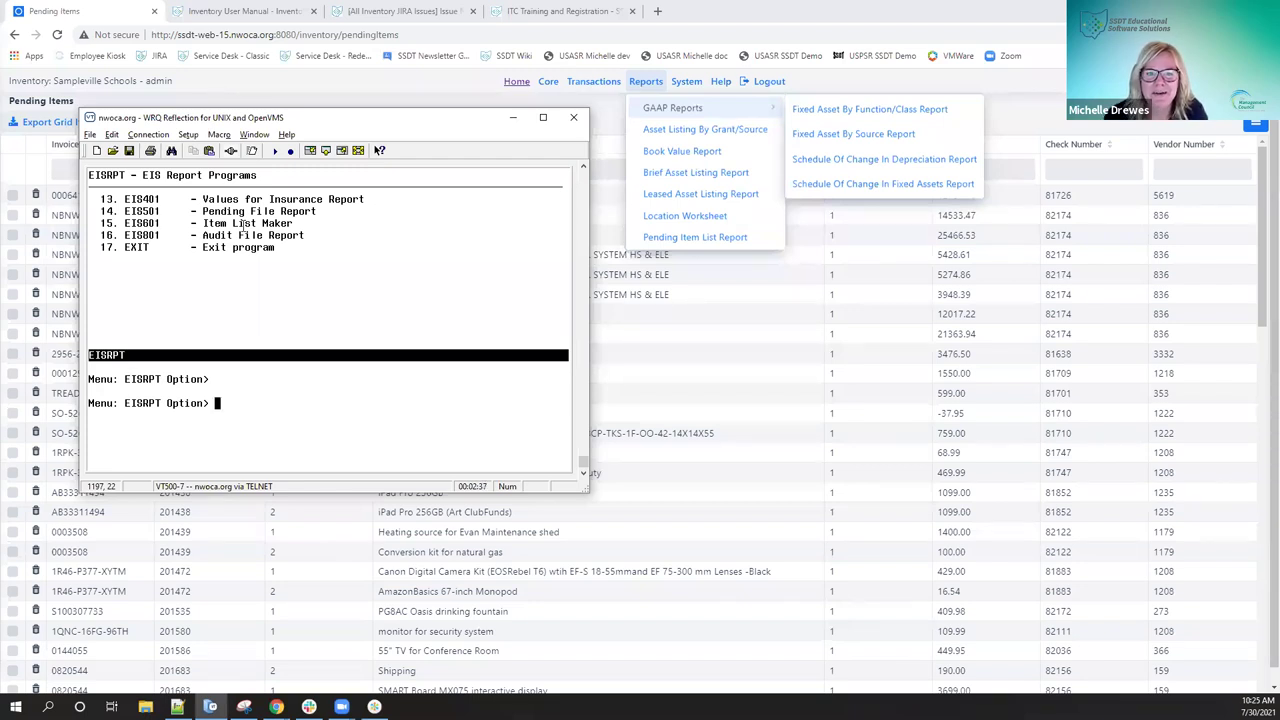
pyautogui.click(513, 117)
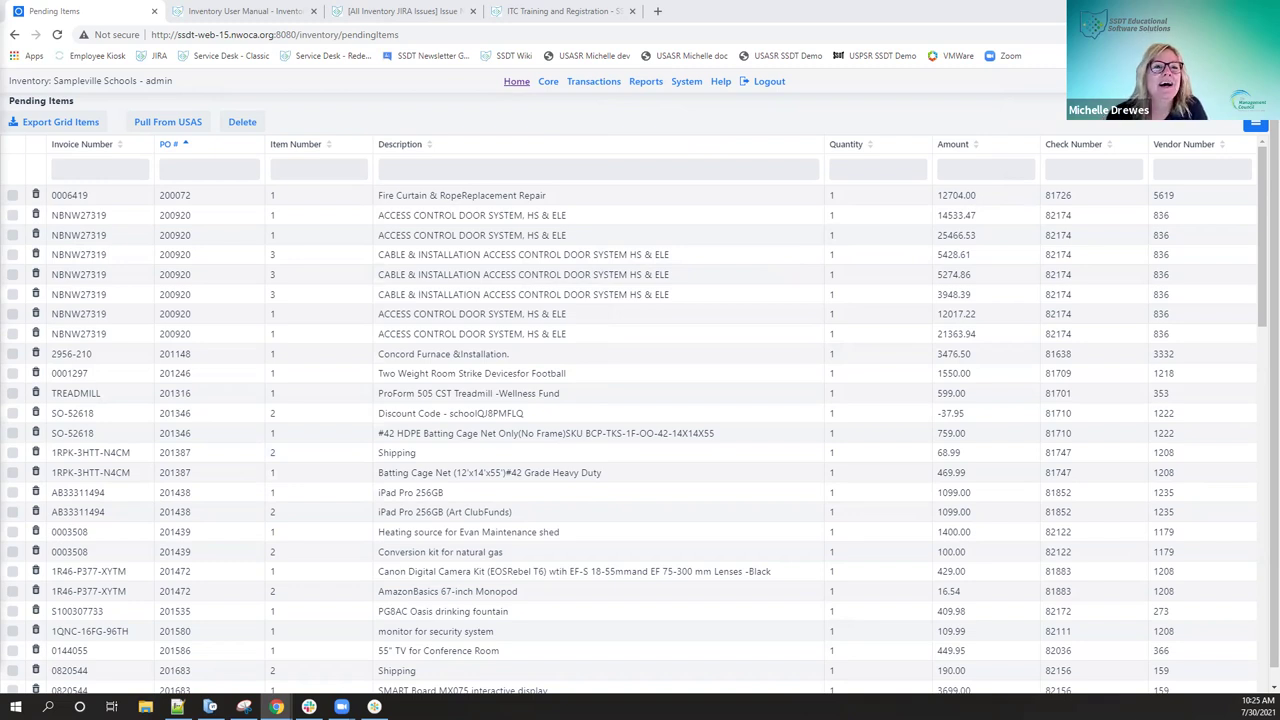
# Open the Inventory User Manual's GAAP Reports page from its Reports chapter and read the Fixed Asset By Source section.
pyautogui.click(283, 13)
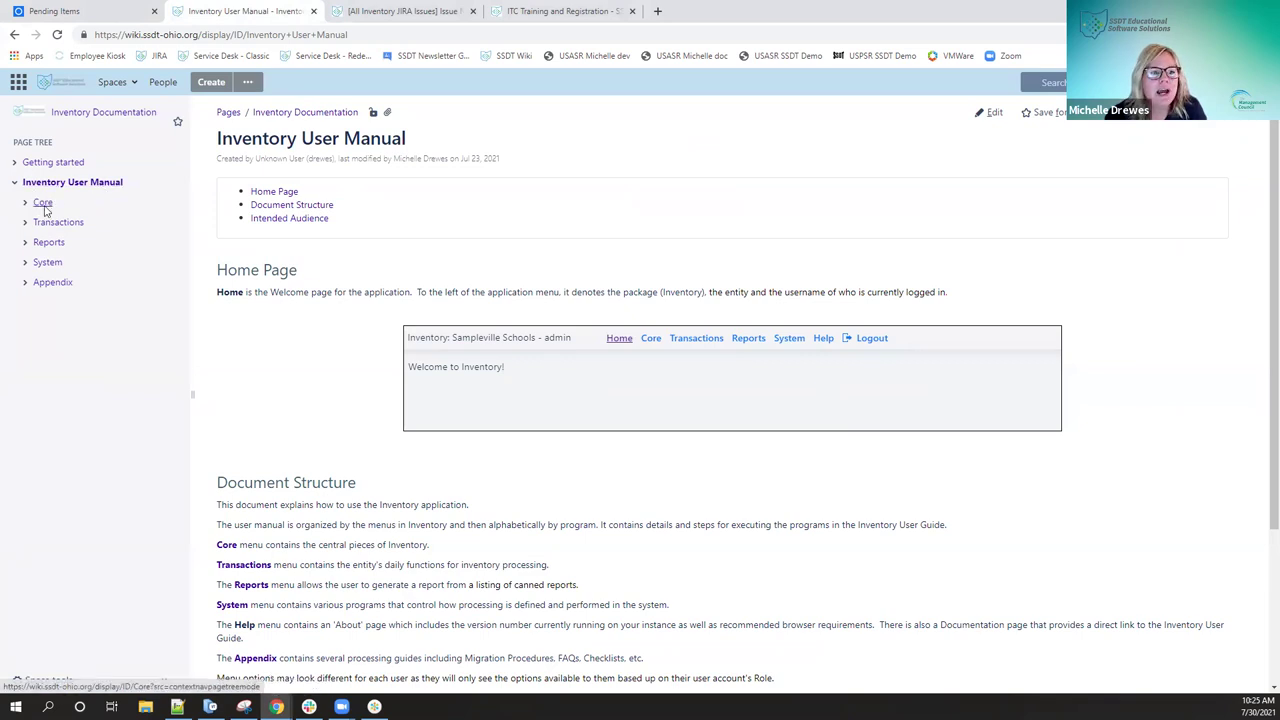
pyautogui.click(48, 243)
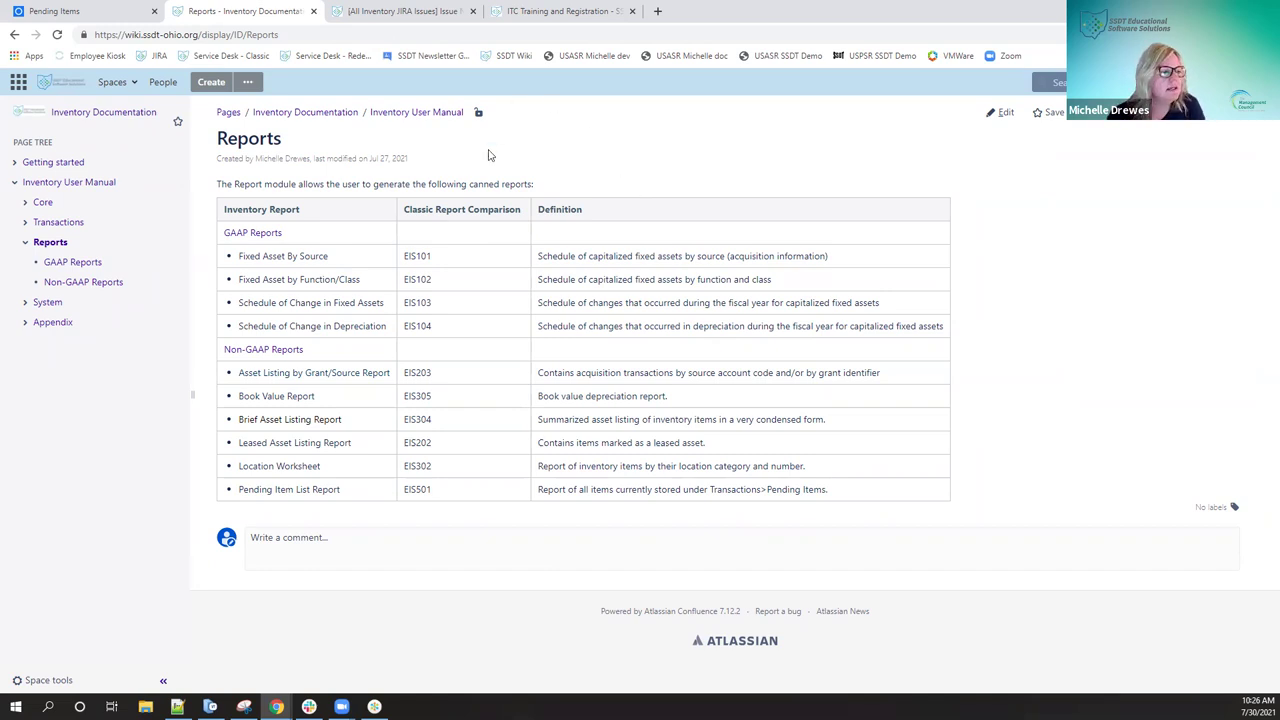
pyautogui.click(263, 236)
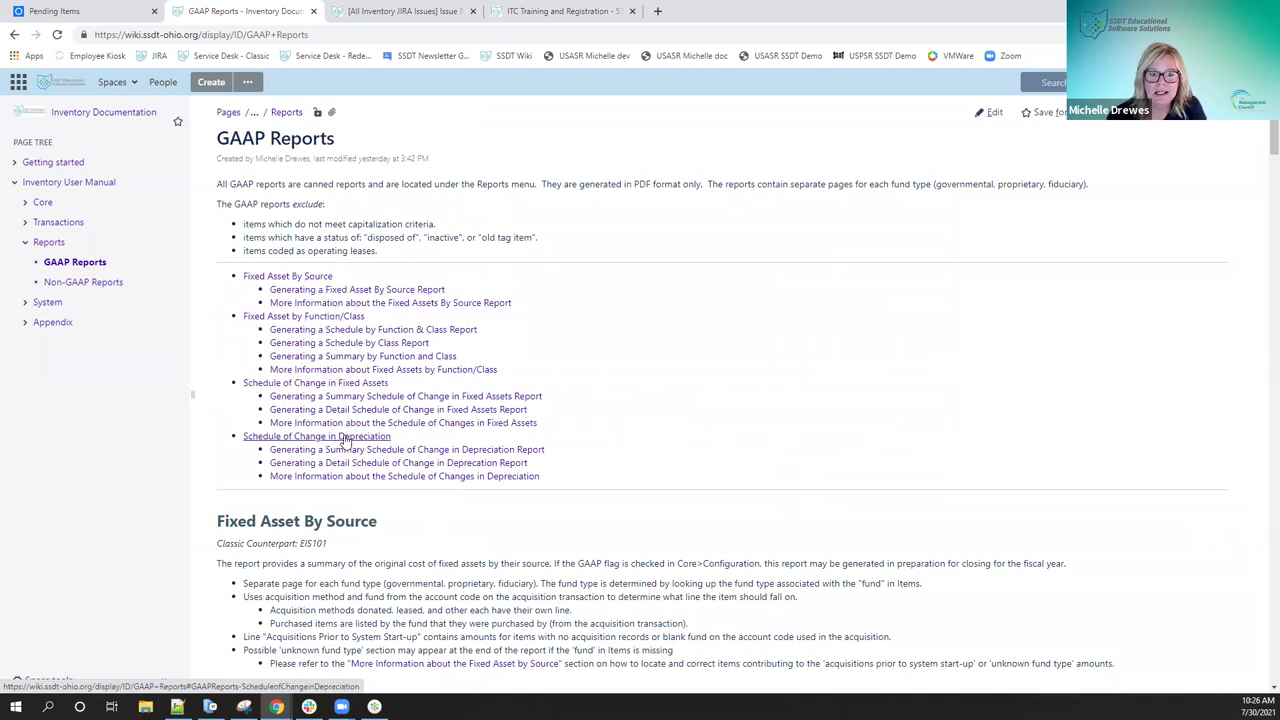
pyautogui.scroll(-3, 344, 440)
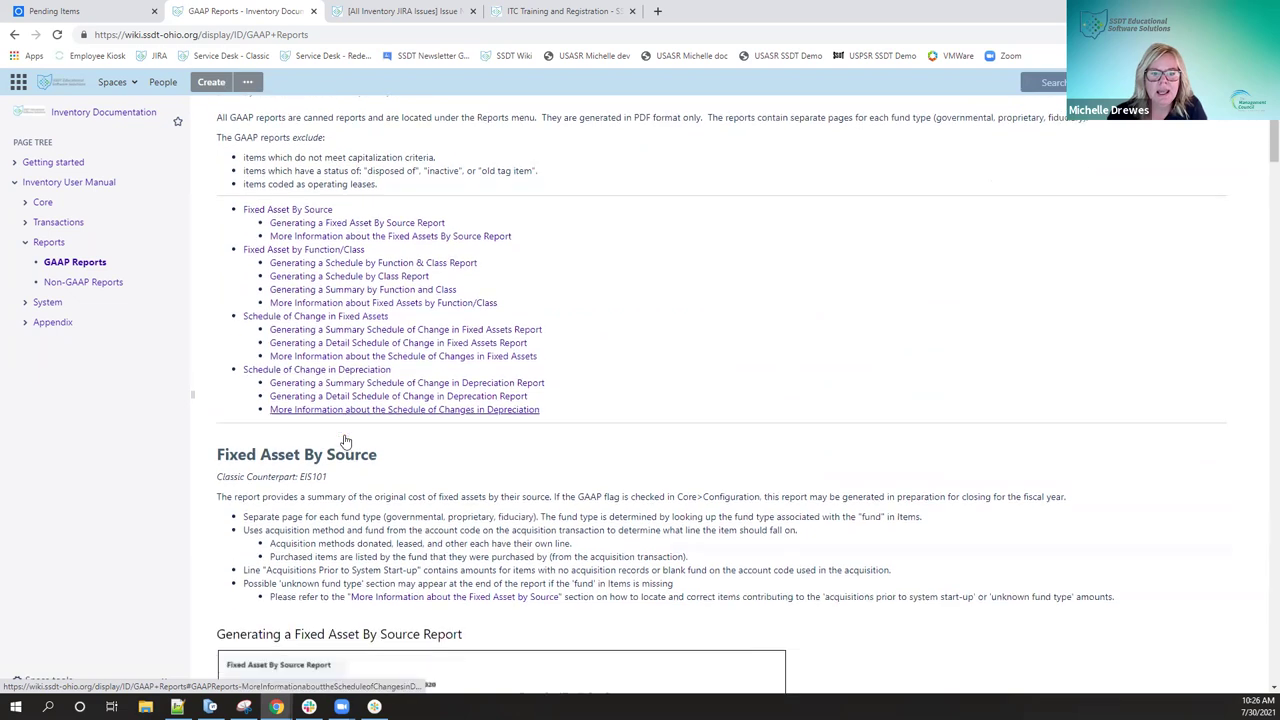
pyautogui.scroll(-2, 345, 433)
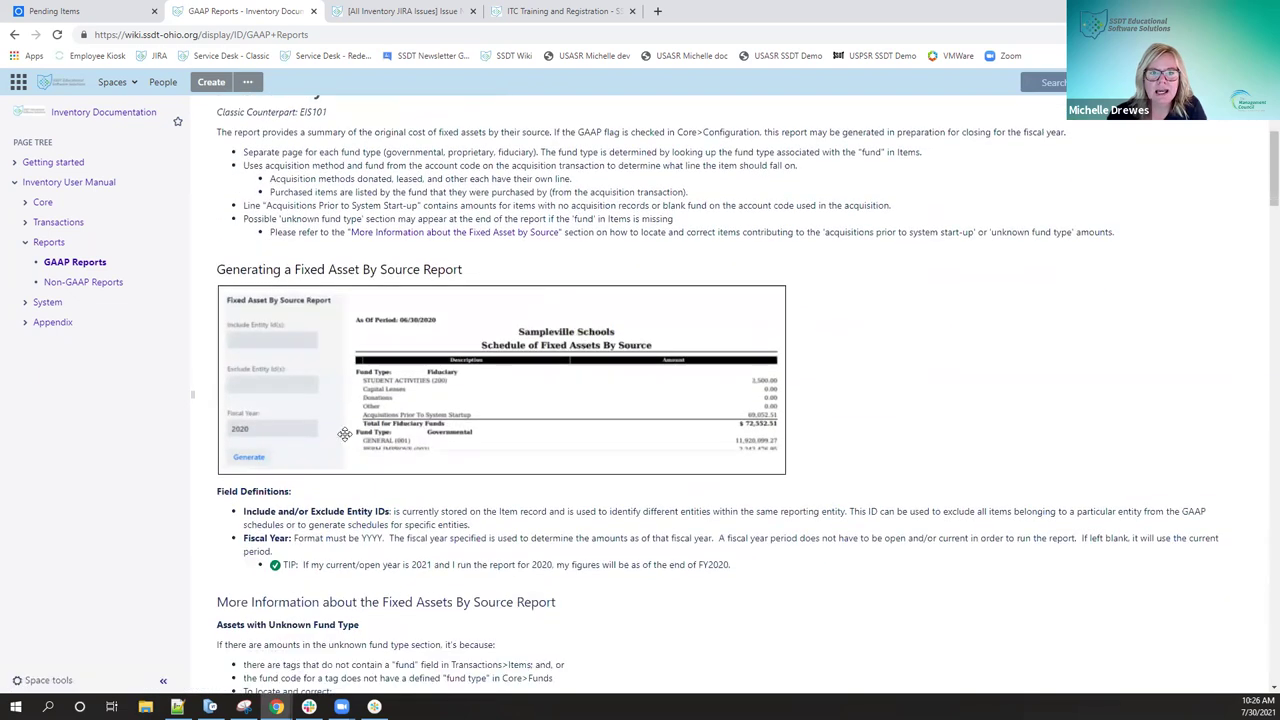
pyautogui.scroll(2, 338, 217)
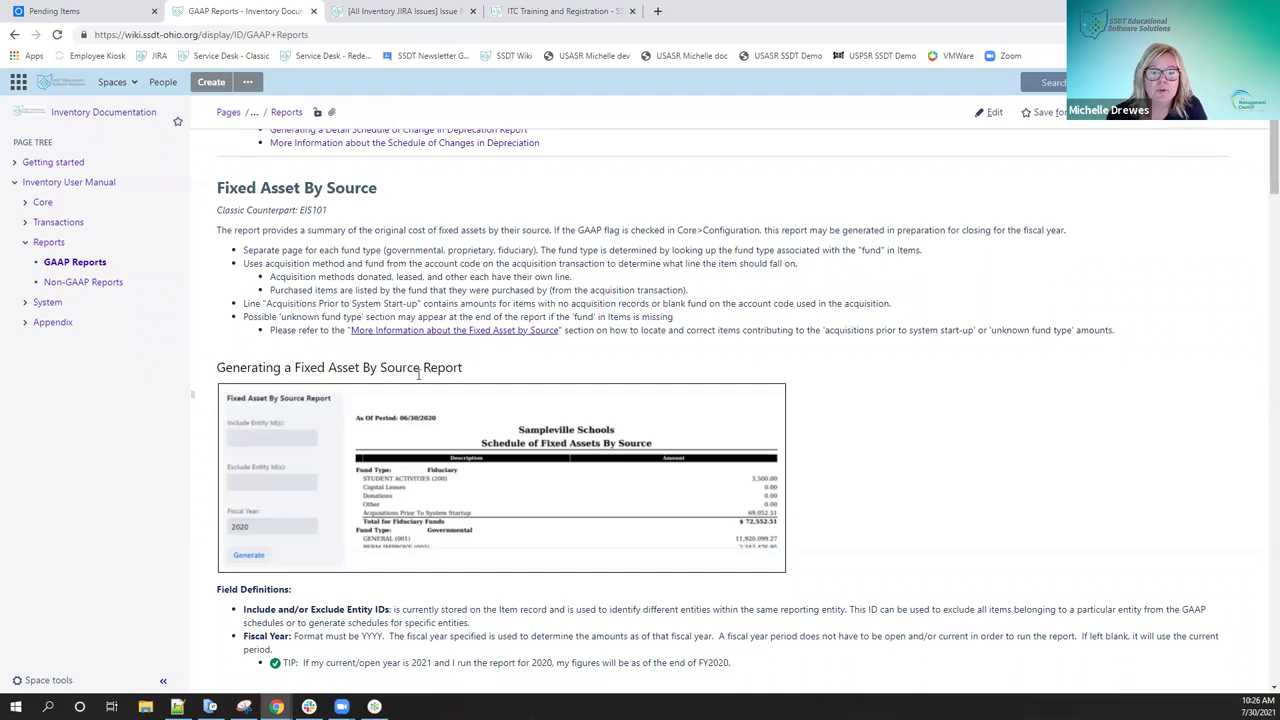
pyautogui.scroll(-1, 420, 404)
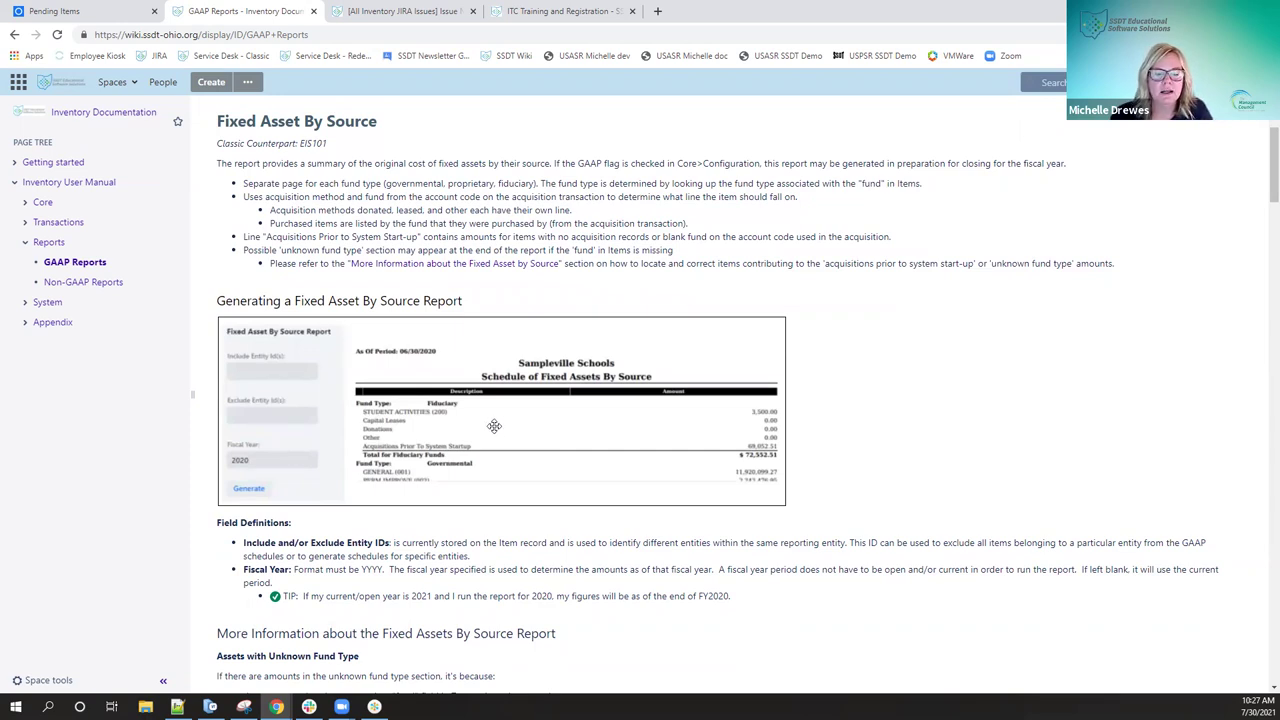
pyautogui.scroll(-1, 494, 426)
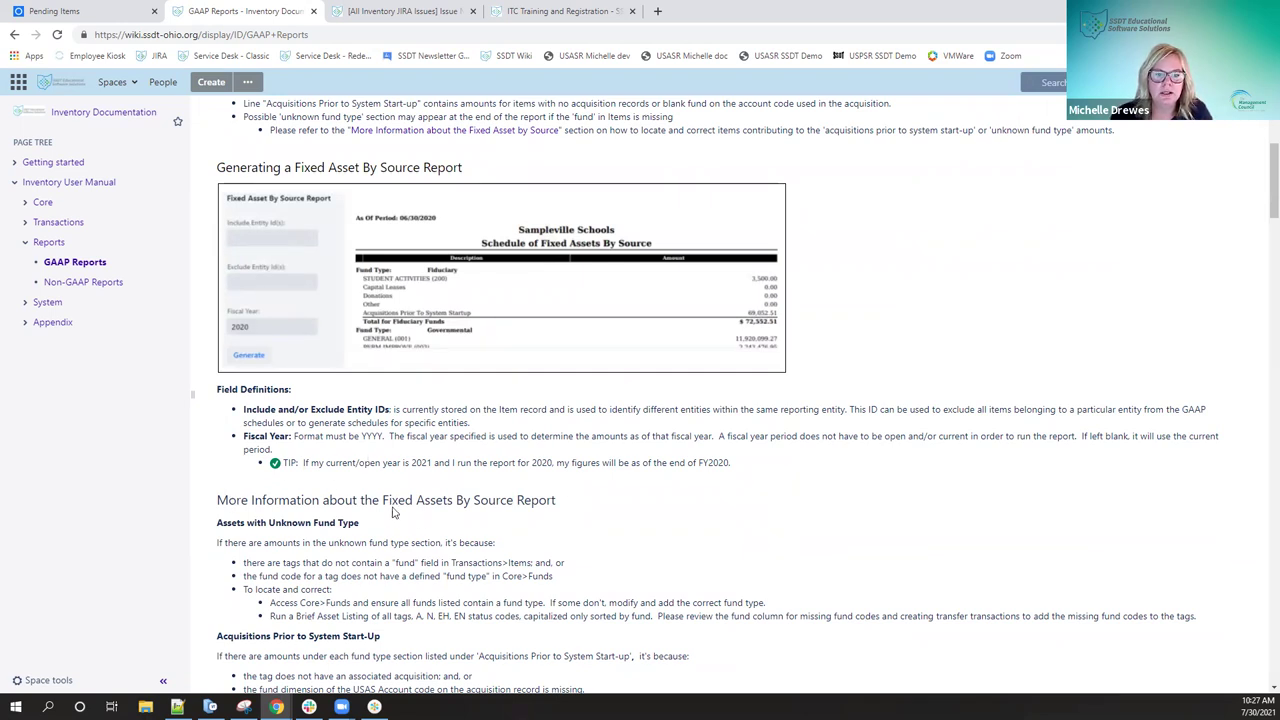
pyautogui.scroll(2, 418, 514)
pyautogui.scroll(3, 418, 514)
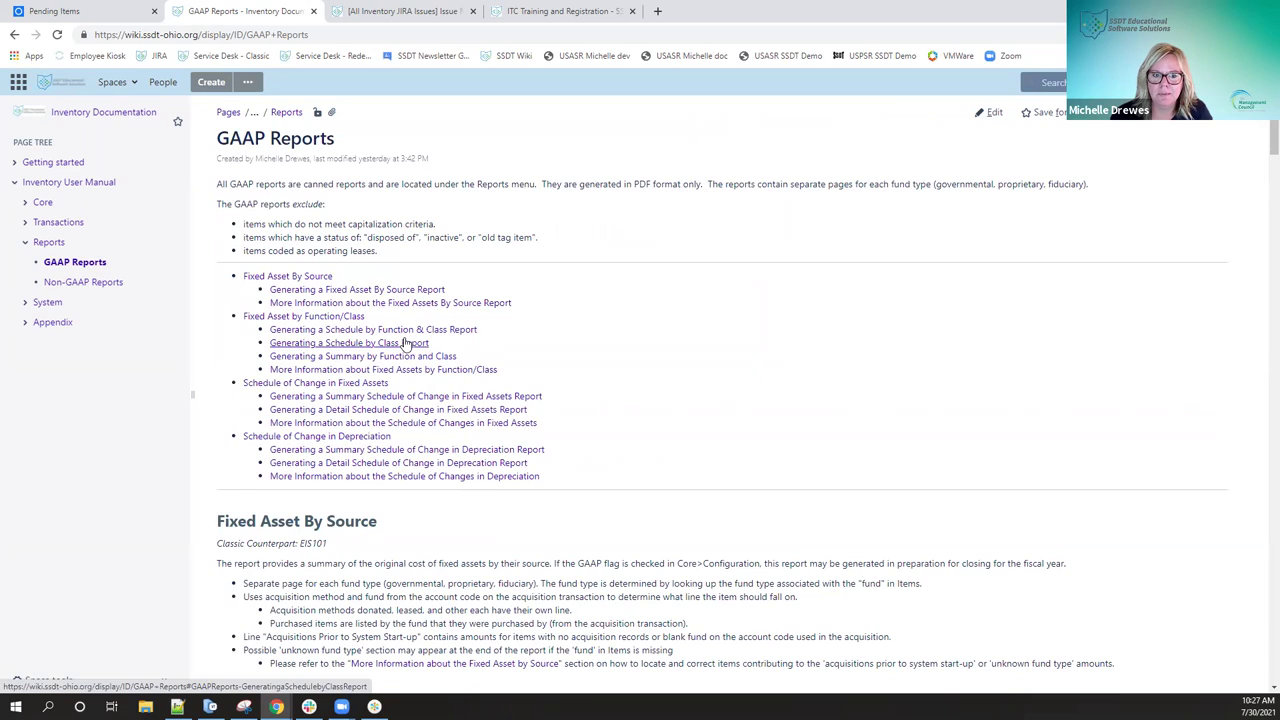
# Read the Schedule of Change in Fixed Assets section of the GAAP Reports page, continuing to Schedule of Change in Depreciation.
pyautogui.click(351, 383)
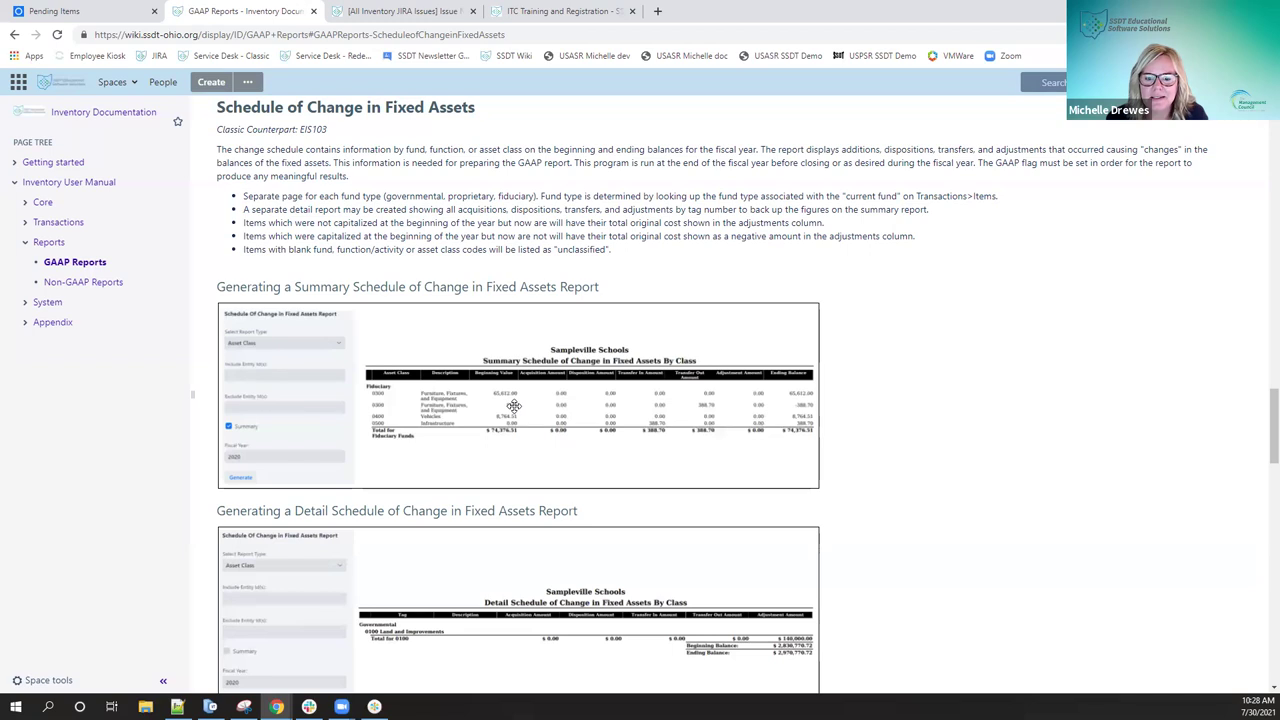
pyautogui.scroll(-2, 512, 410)
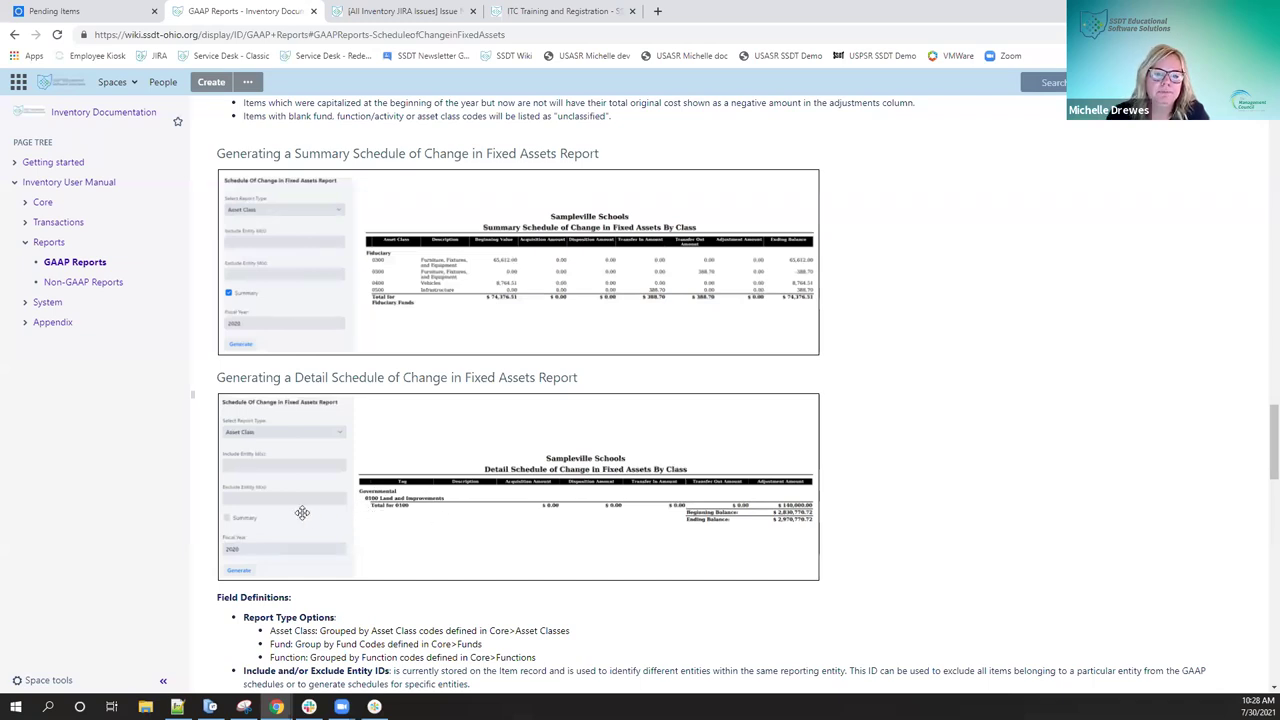
pyautogui.scroll(-1, 302, 513)
pyautogui.scroll(-3, 302, 513)
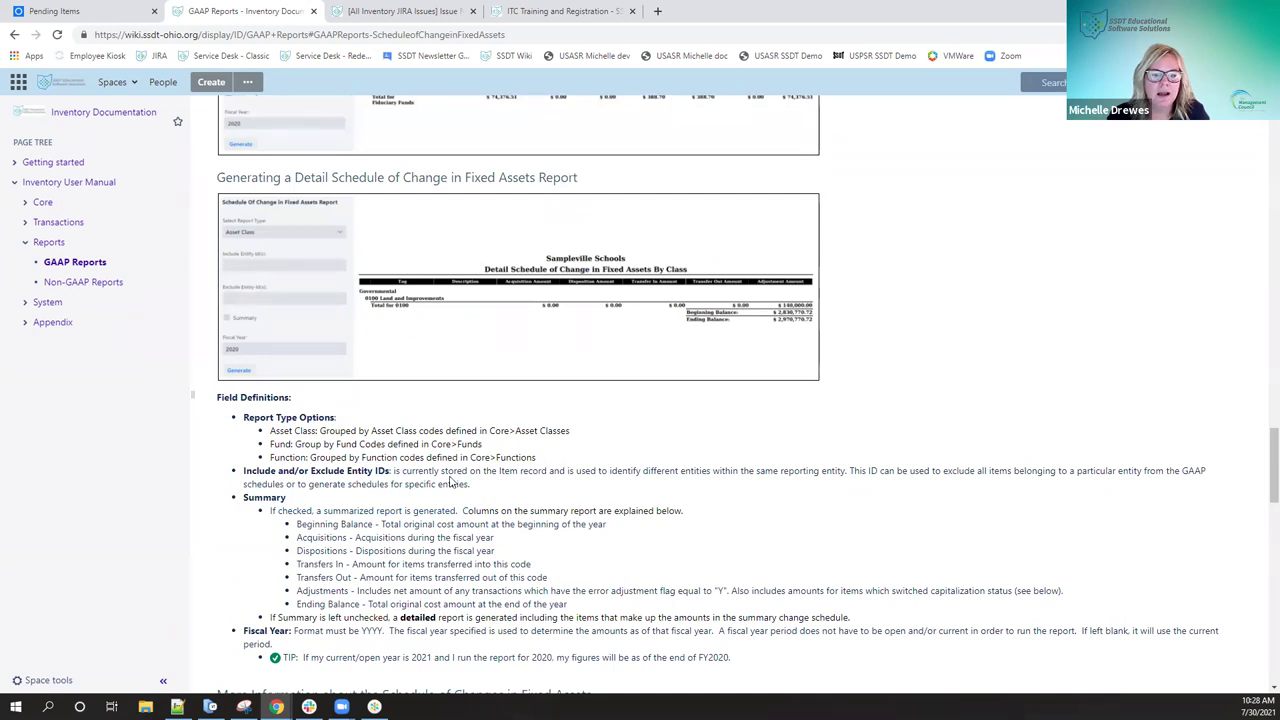
pyautogui.scroll(-4, 385, 481)
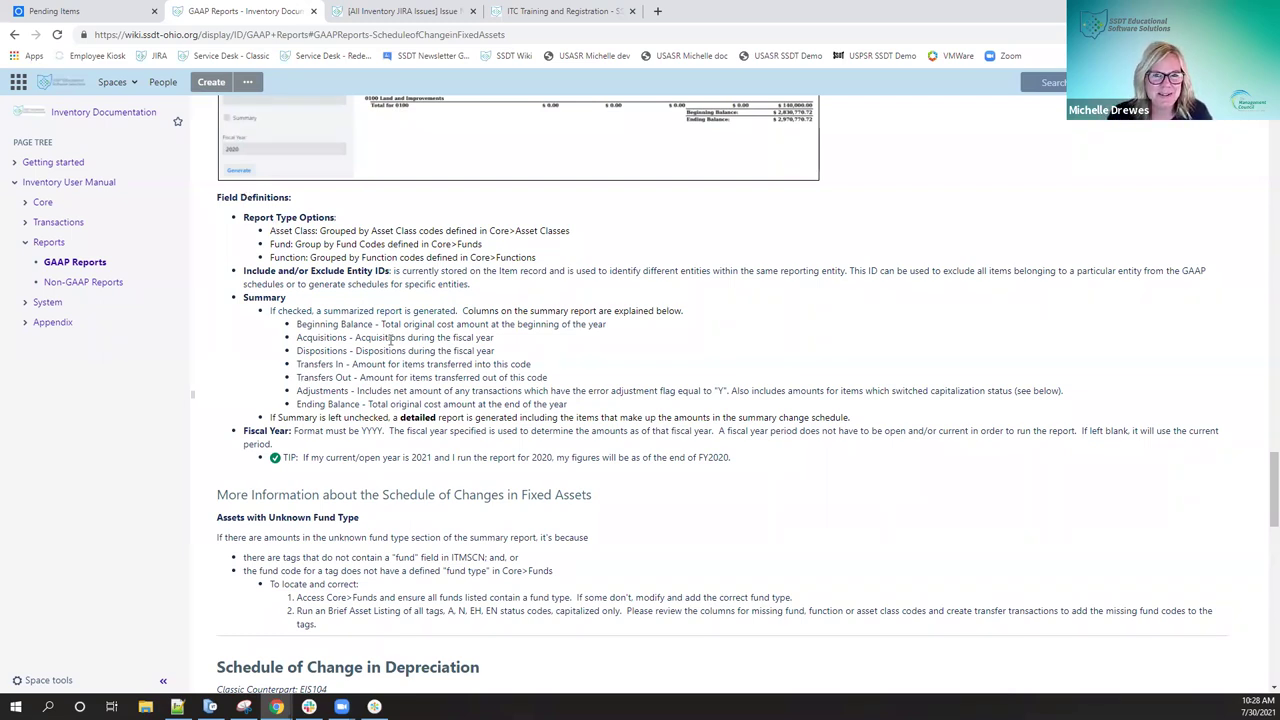
pyautogui.scroll(-2, 390, 340)
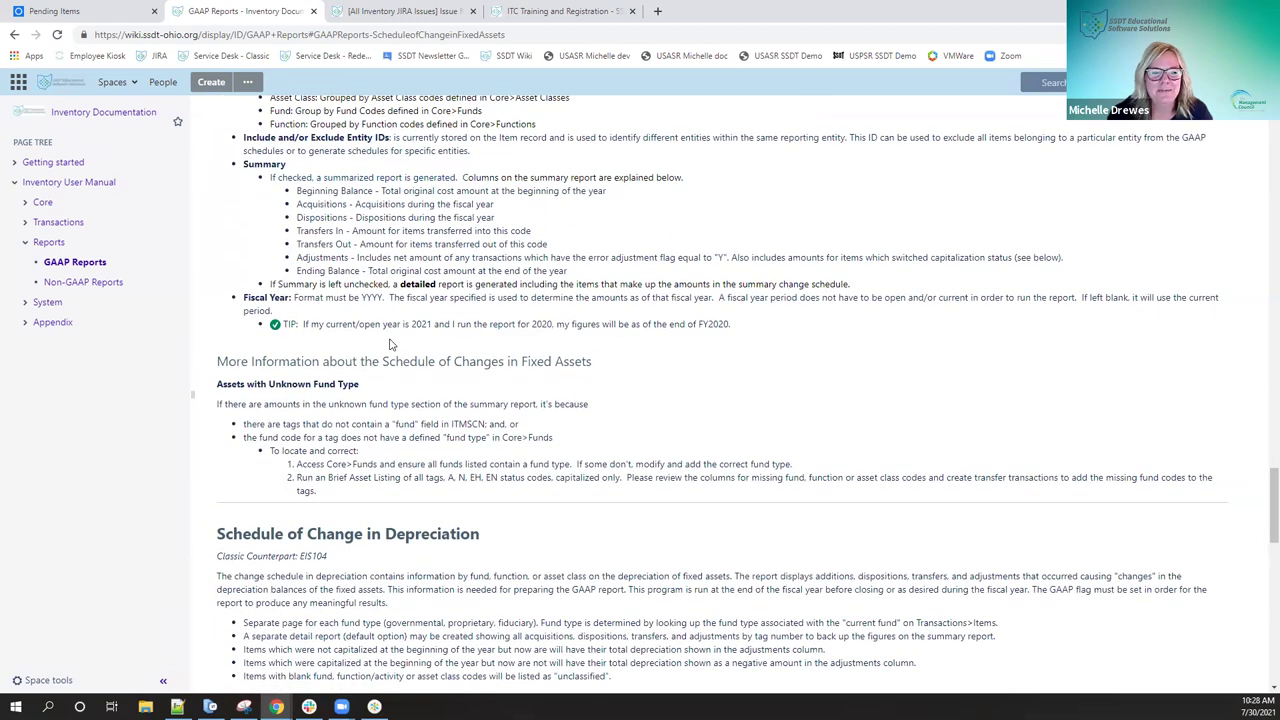
pyautogui.scroll(-2, 390, 344)
pyautogui.scroll(-4, 390, 340)
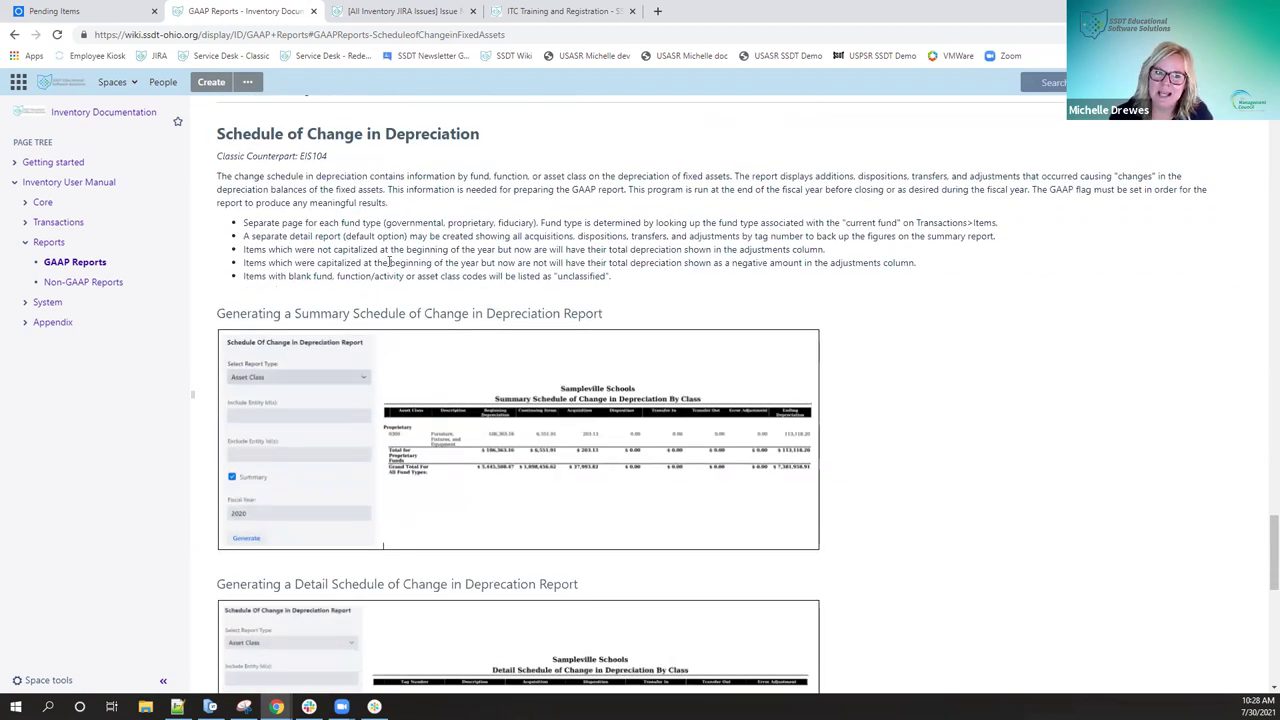
# Read the manual's Non-GAAP Reports page from Asset Listing by Grant/Source through Brief Asset Listing Report, and return to the Reports overview.
pyautogui.click(71, 287)
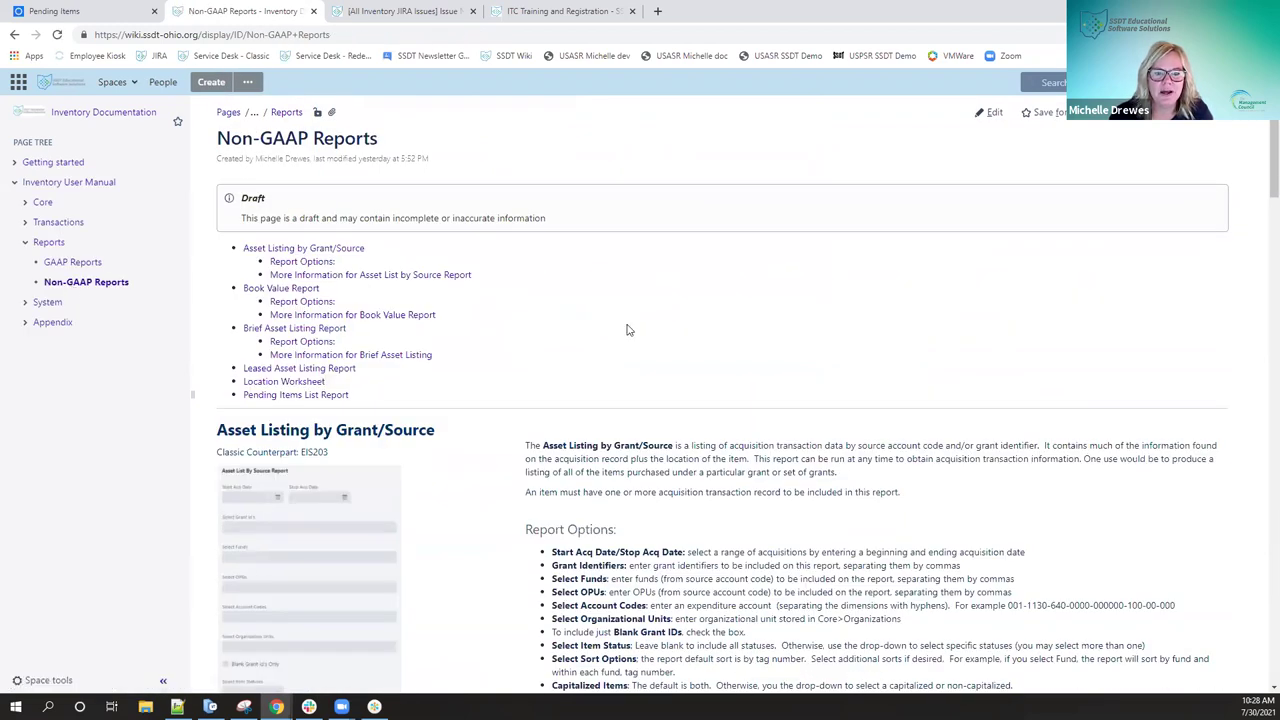
pyautogui.scroll(-2, 627, 330)
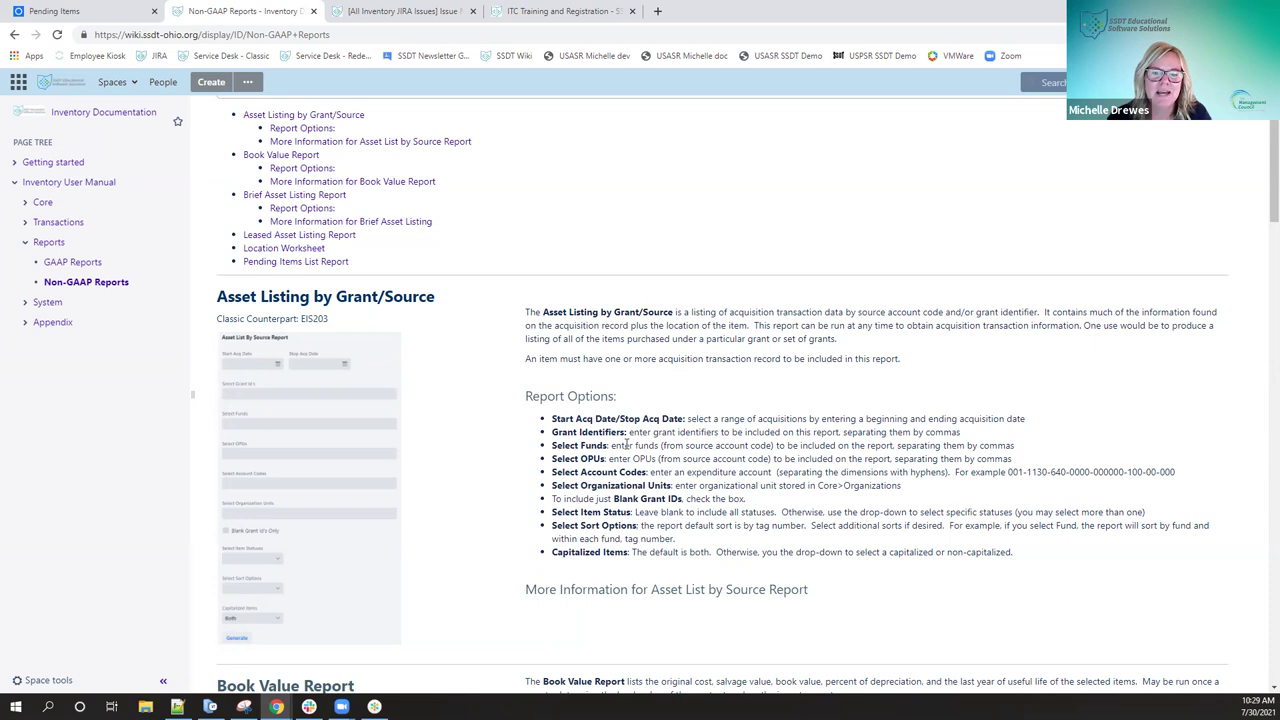
pyautogui.scroll(-5, 626, 444)
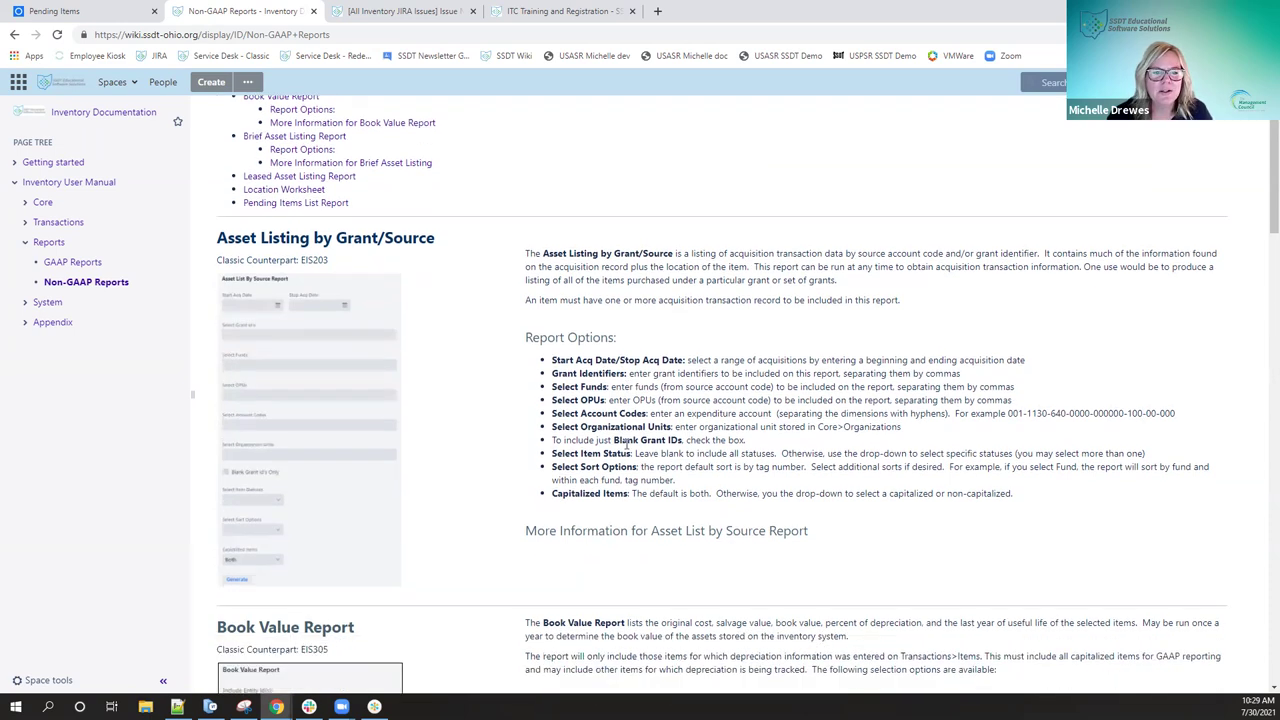
pyautogui.scroll(-4, 626, 444)
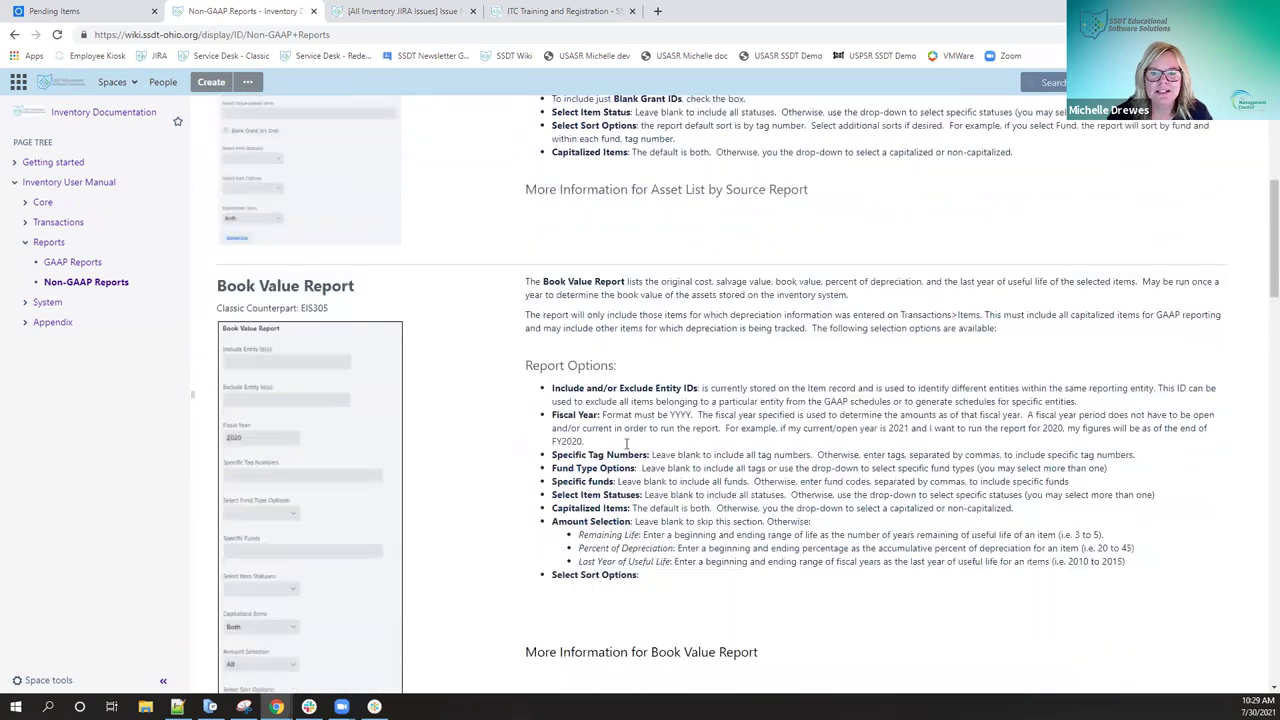
pyautogui.scroll(-3, 626, 446)
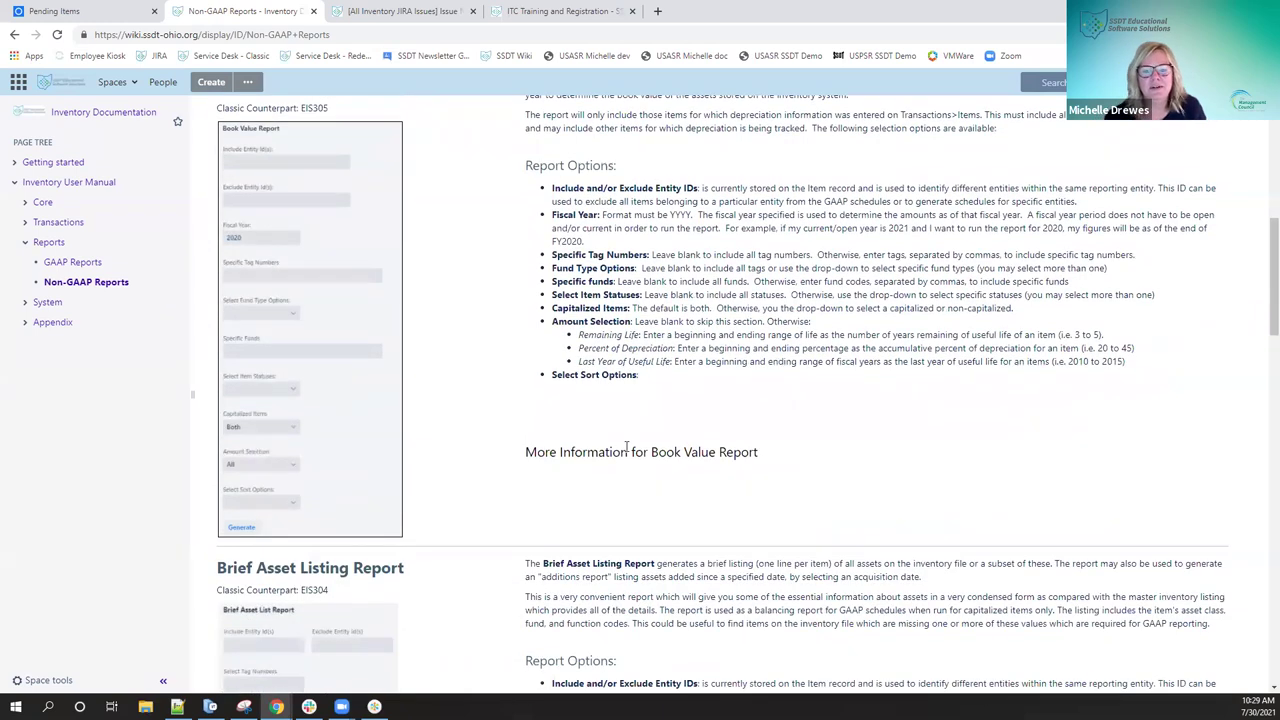
pyautogui.scroll(-10, 626, 446)
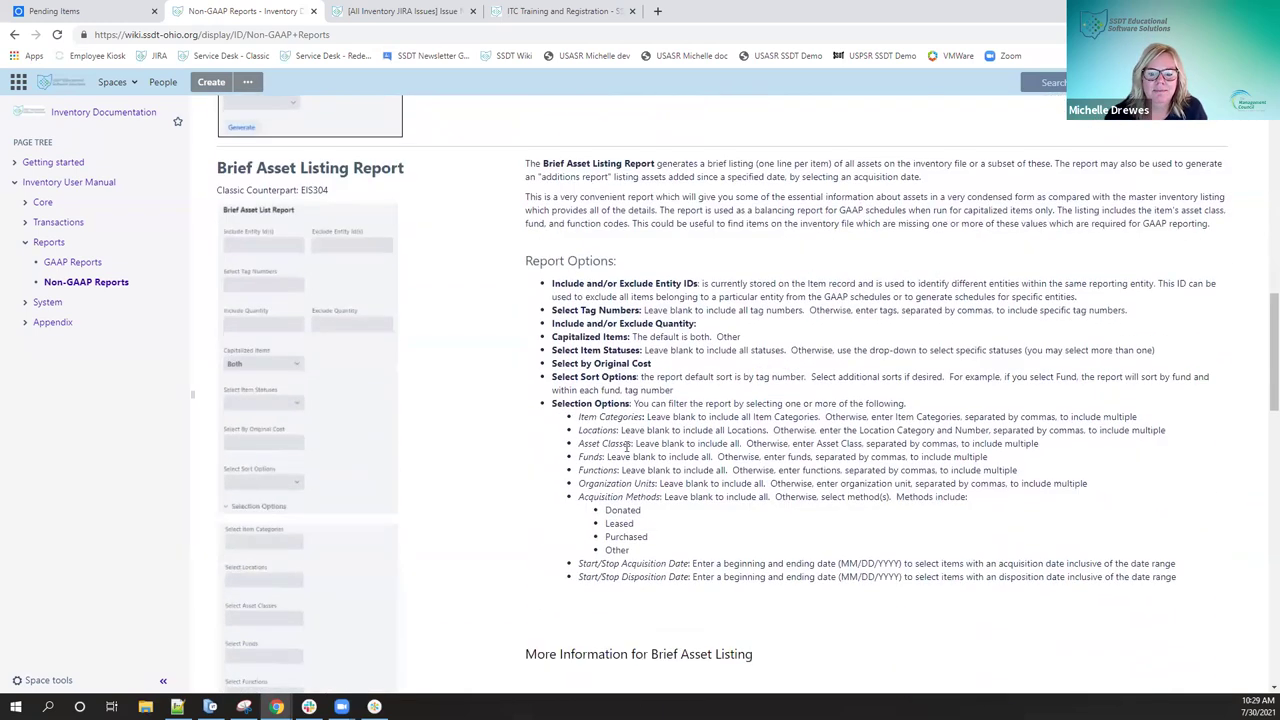
pyautogui.scroll(-3, 626, 447)
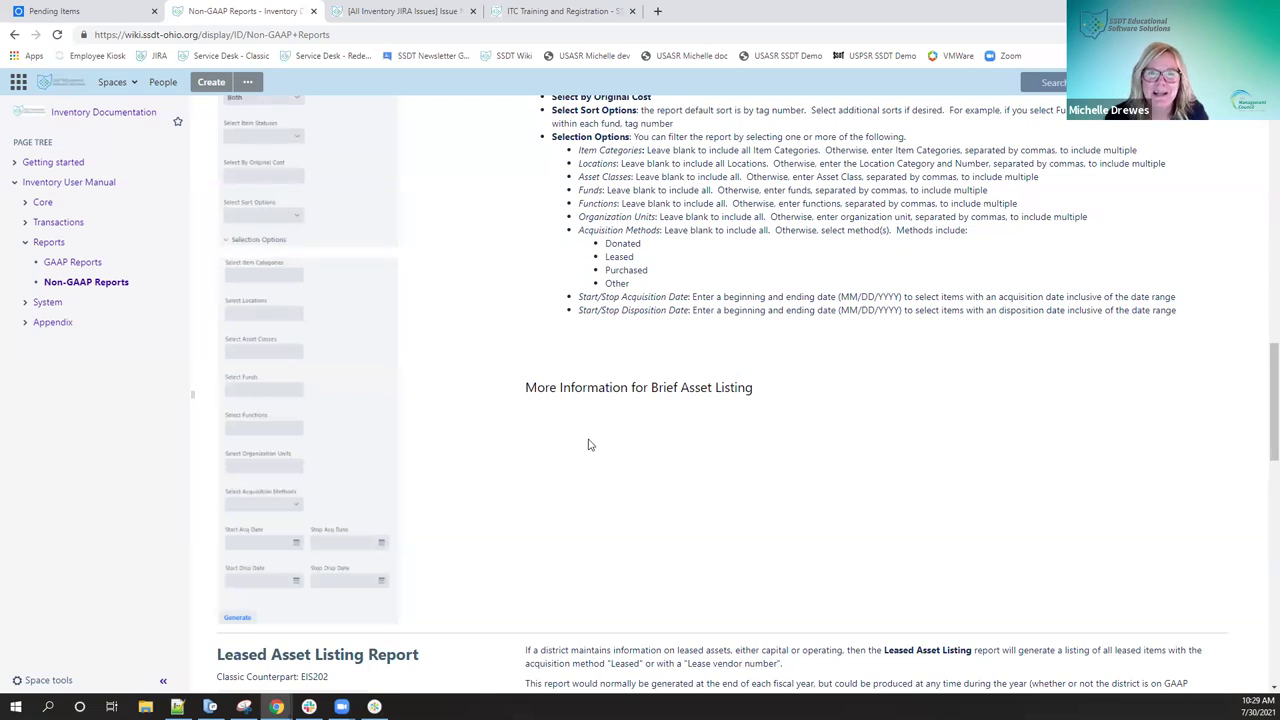
pyautogui.scroll(15, 675, 467)
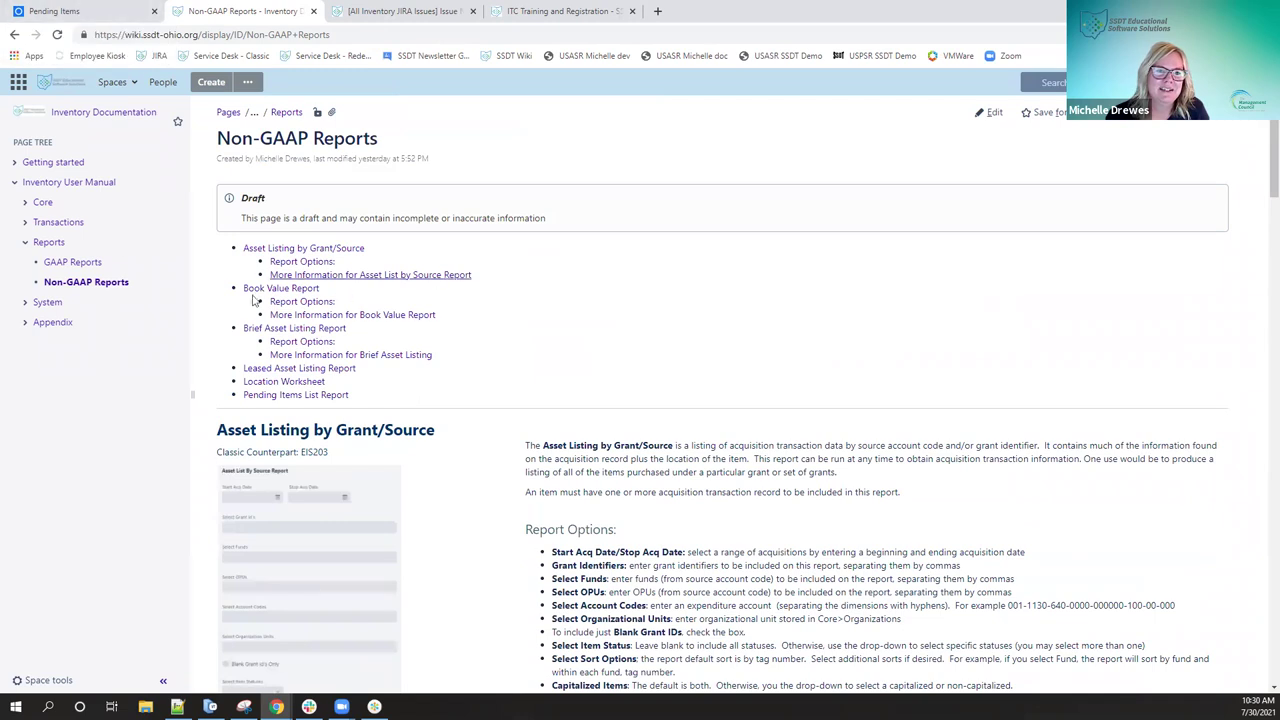
pyautogui.click(48, 243)
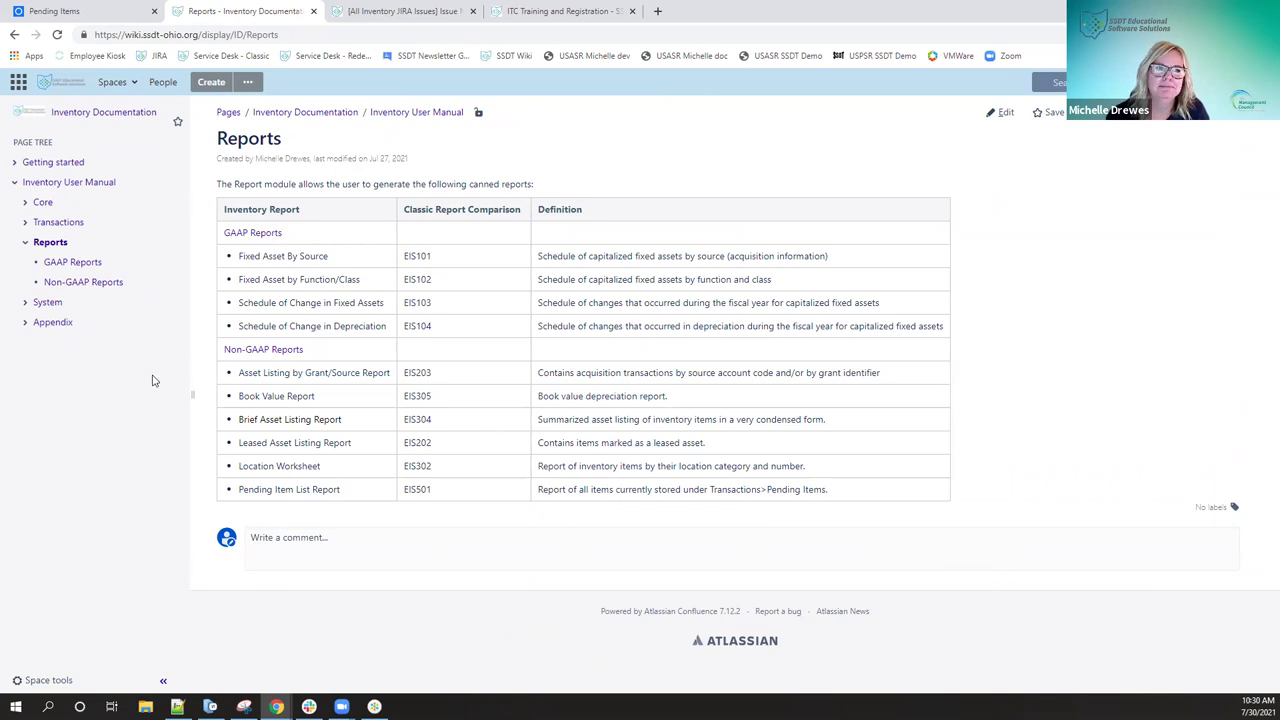
# Return to the inventory system and open the Schedule Of Change In Fixed Assets Report from the GAAP Reports.
pyautogui.click(119, 11)
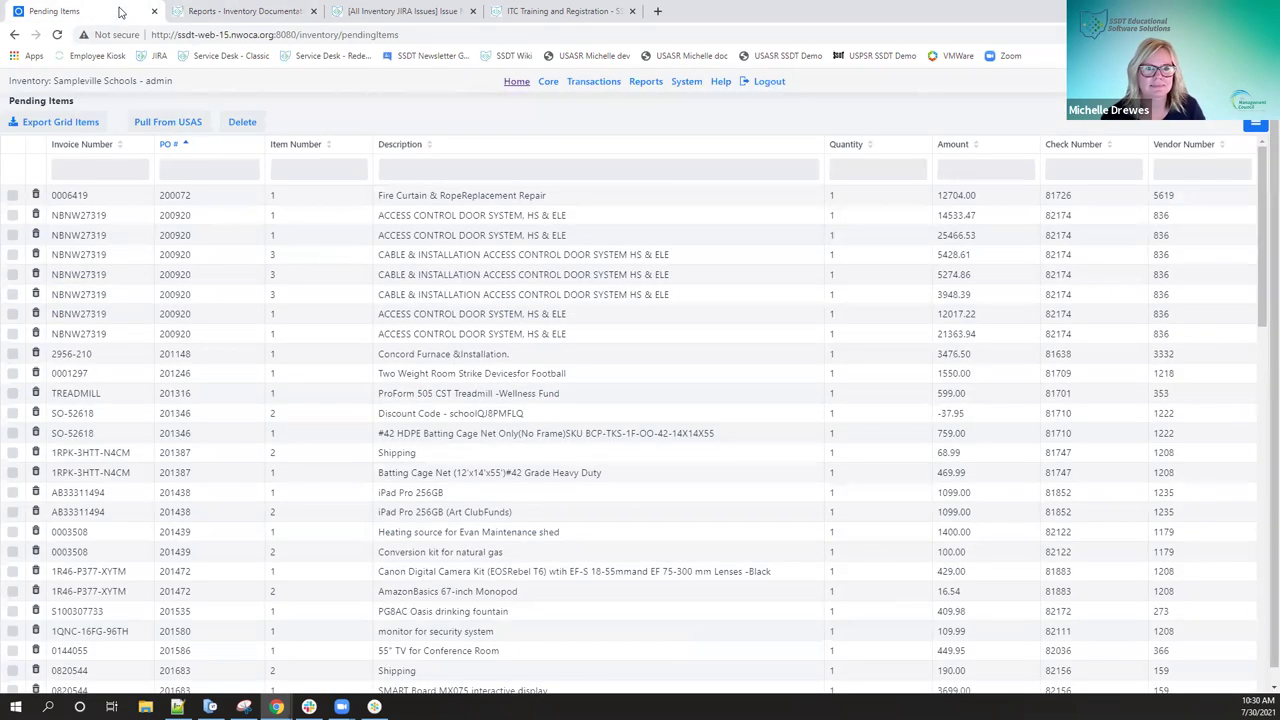
pyautogui.click(643, 84)
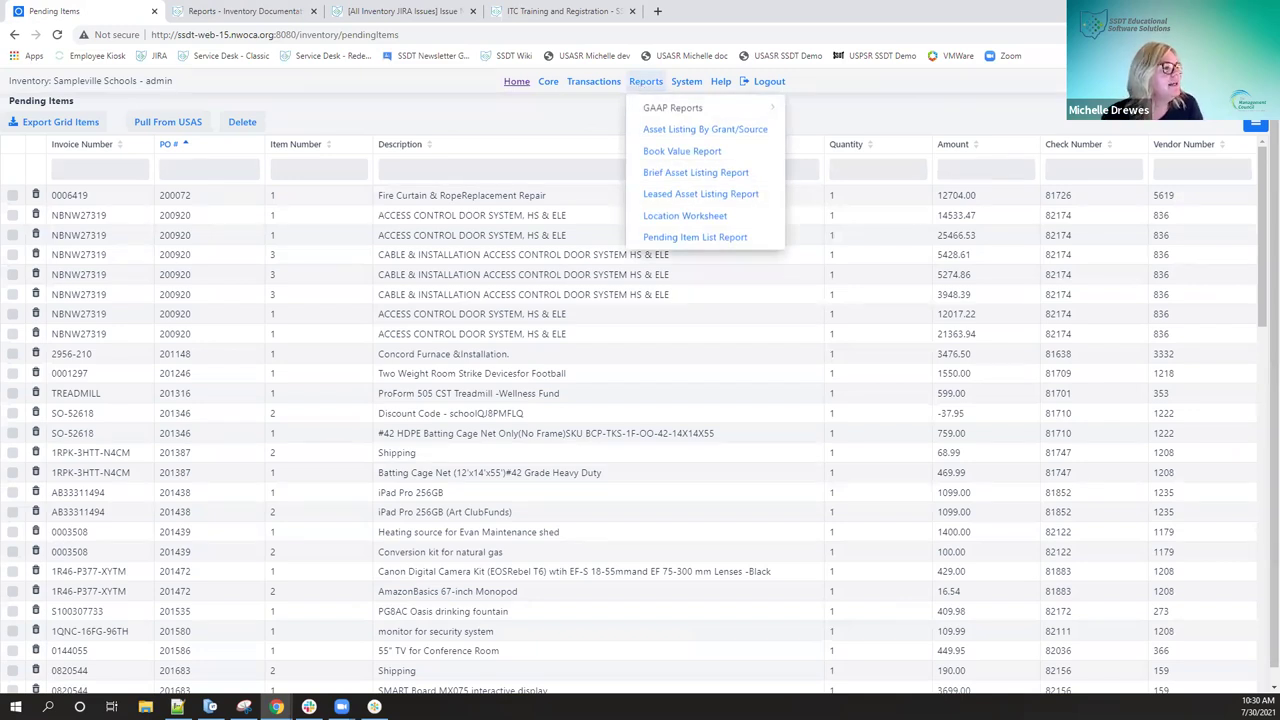
pyautogui.click(594, 81)
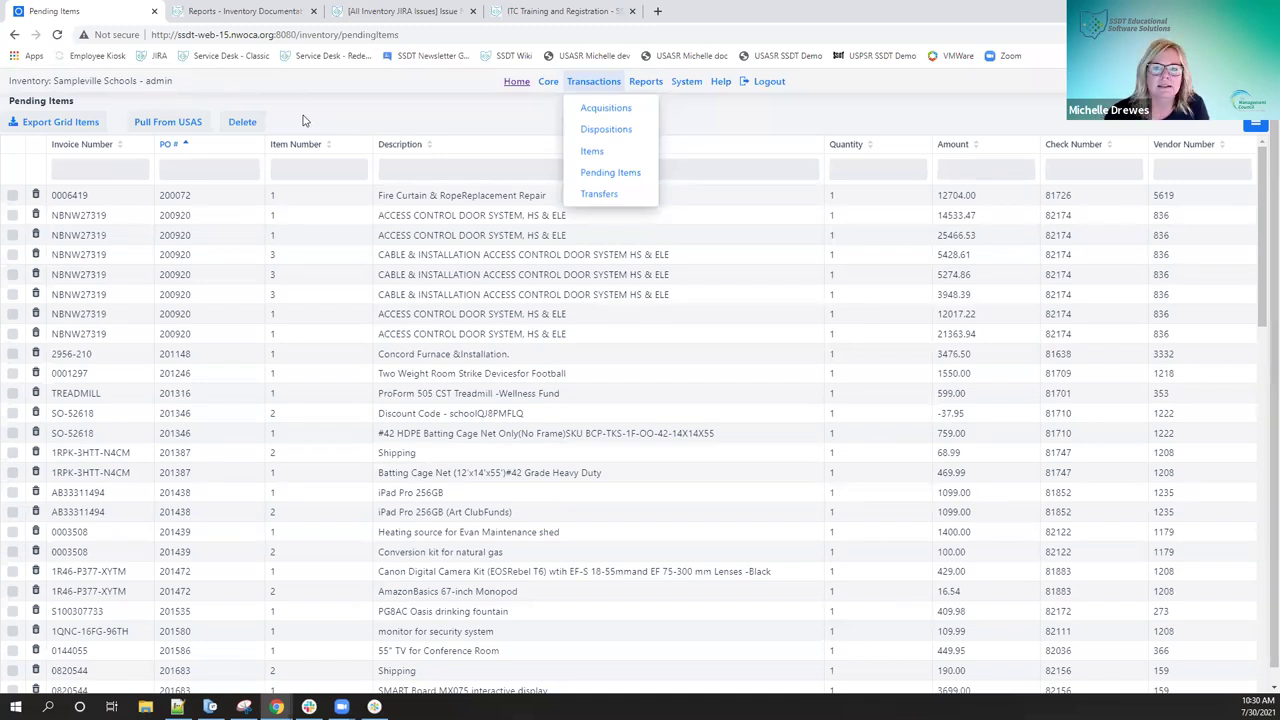
pyautogui.click(643, 81)
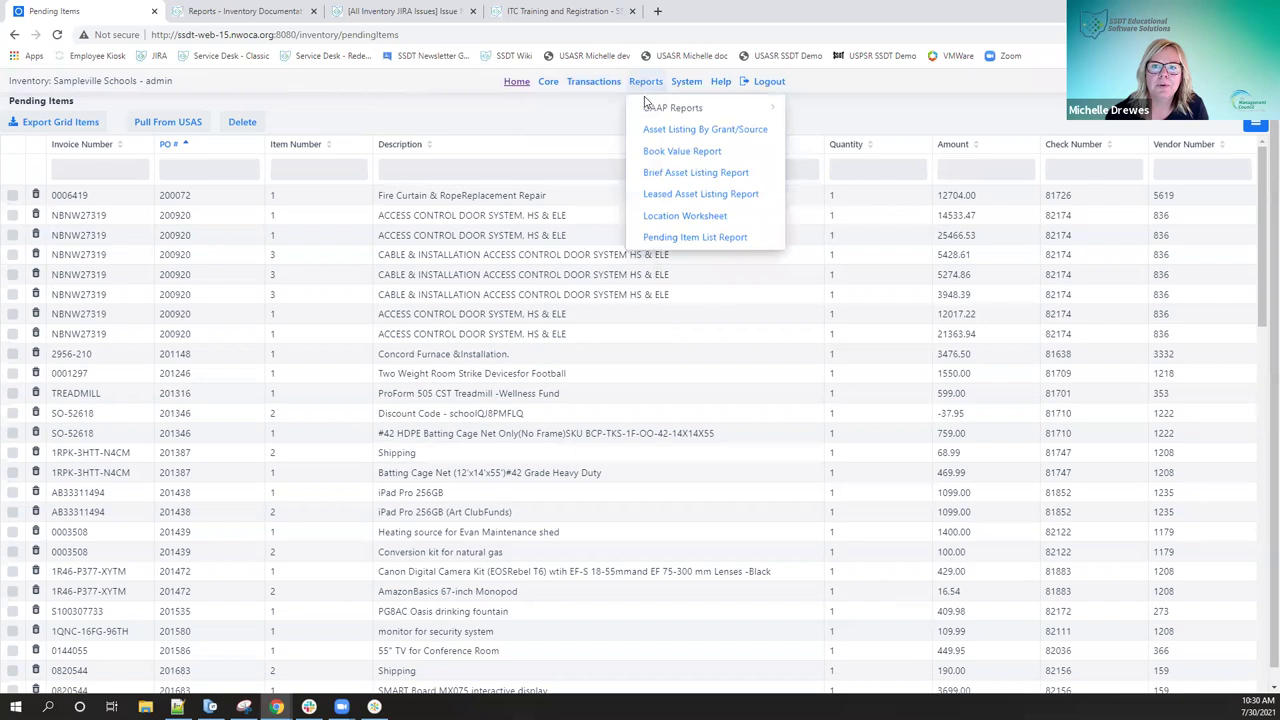
pyautogui.moveTo(650, 106)
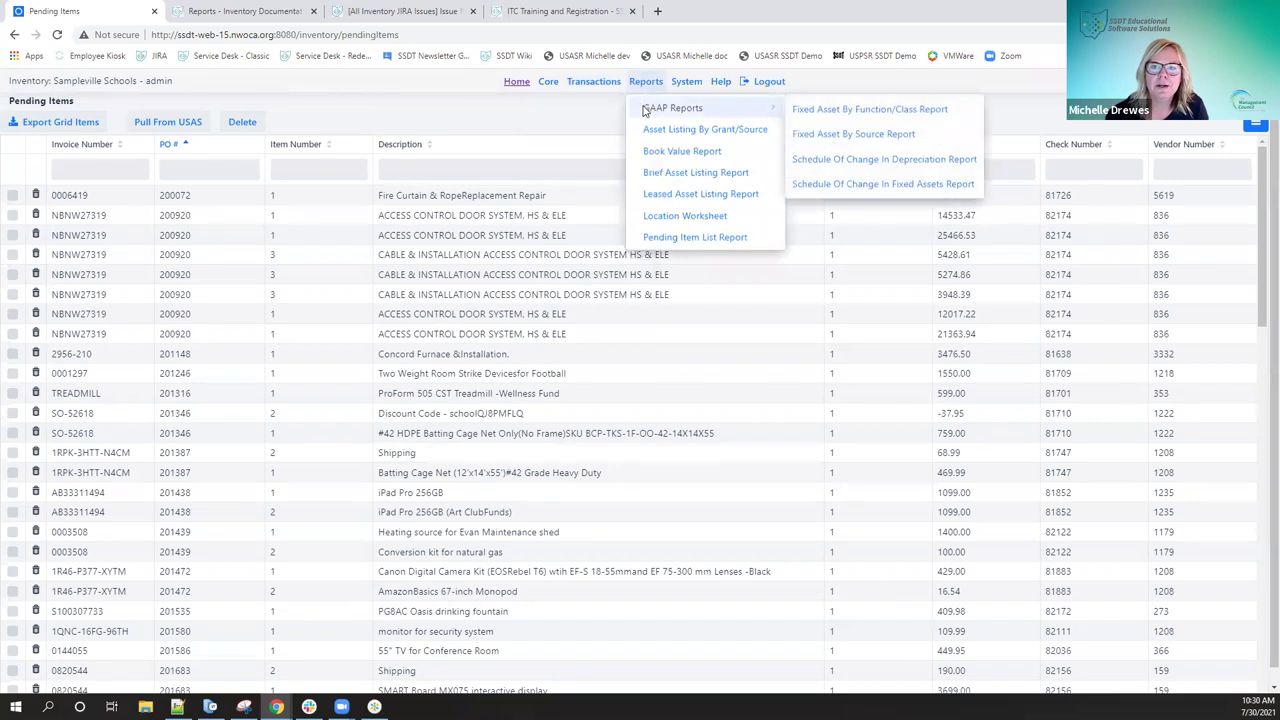
pyautogui.click(890, 186)
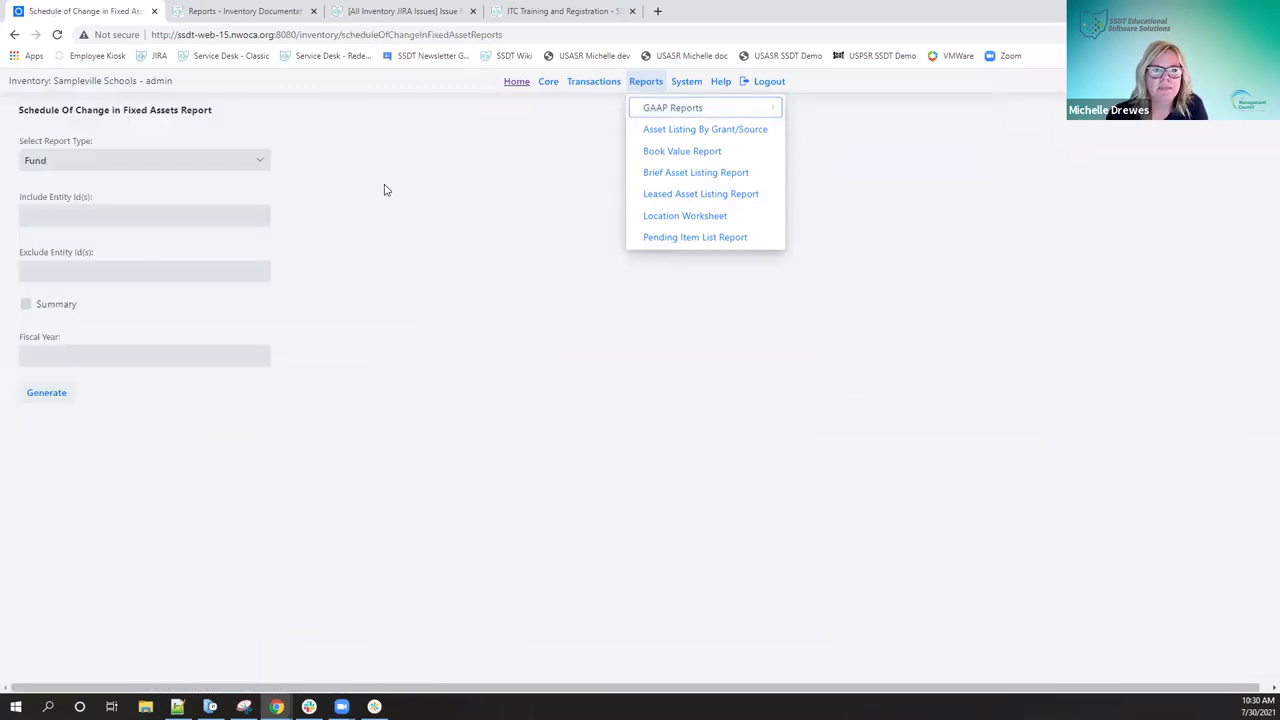
# Configure the report with report type Asset Class, the Summary option enabled and fiscal year 2020.
pyautogui.click(262, 162)
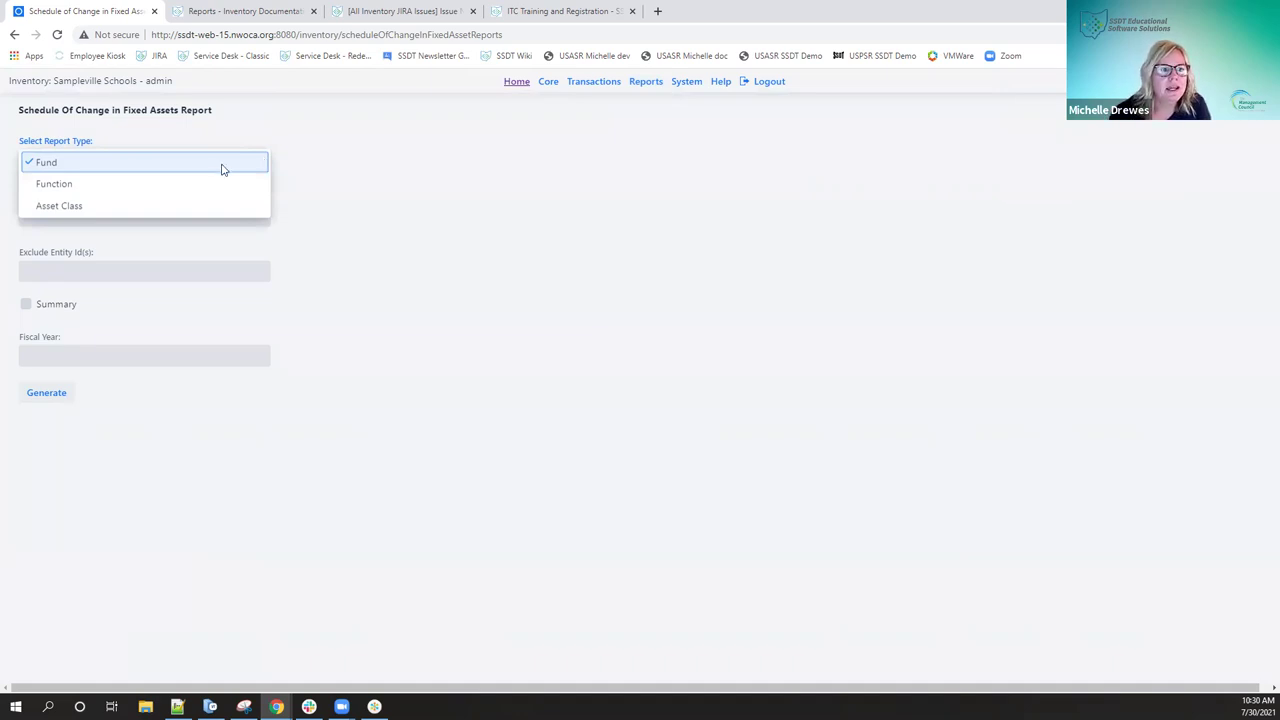
pyautogui.click(226, 205)
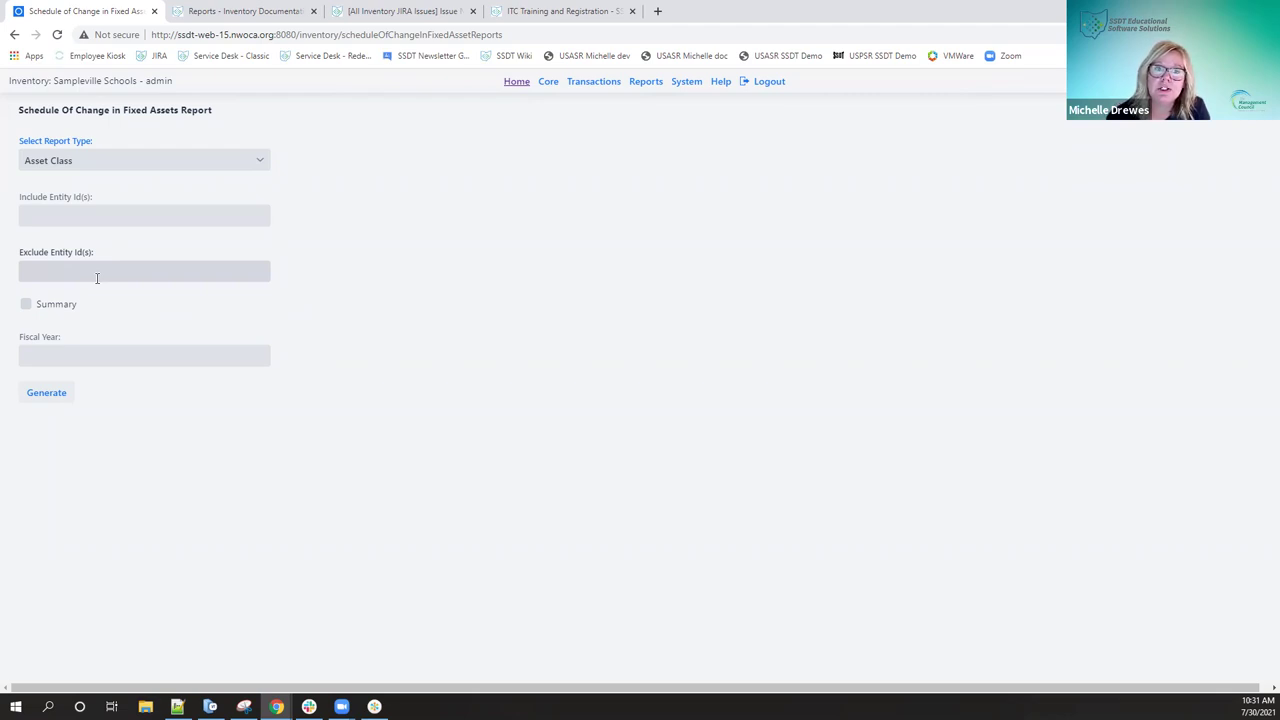
pyautogui.click(26, 305)
pyautogui.click(69, 361)
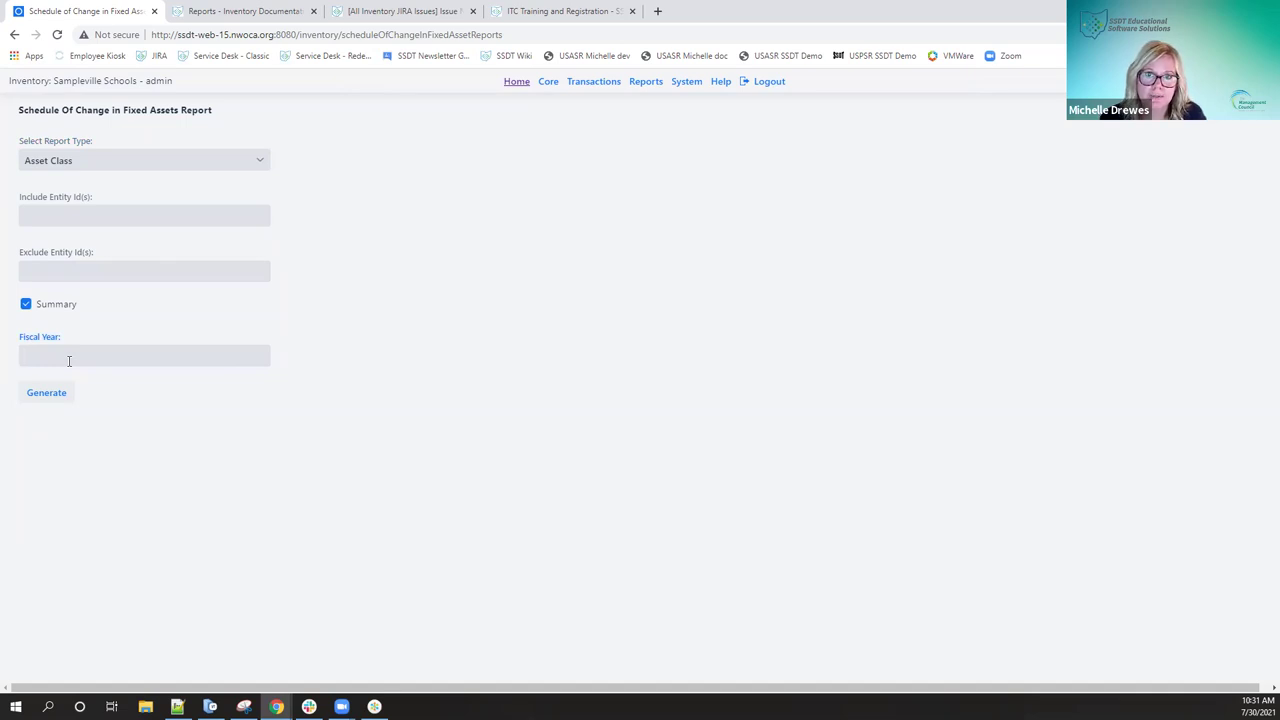
pyautogui.write('2020')
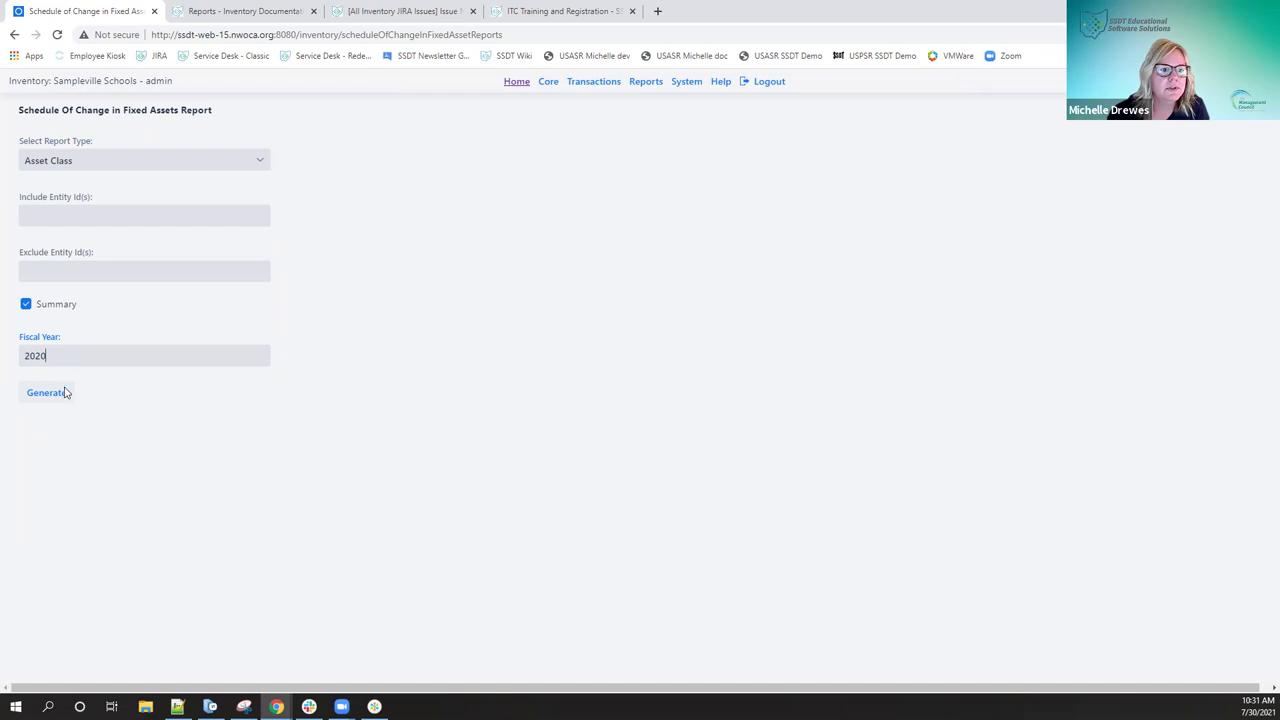
# Generate the summary report, save it to Downloads as ScheduleOfChangeReport (39) and open the PDF.
pyautogui.click(63, 398)
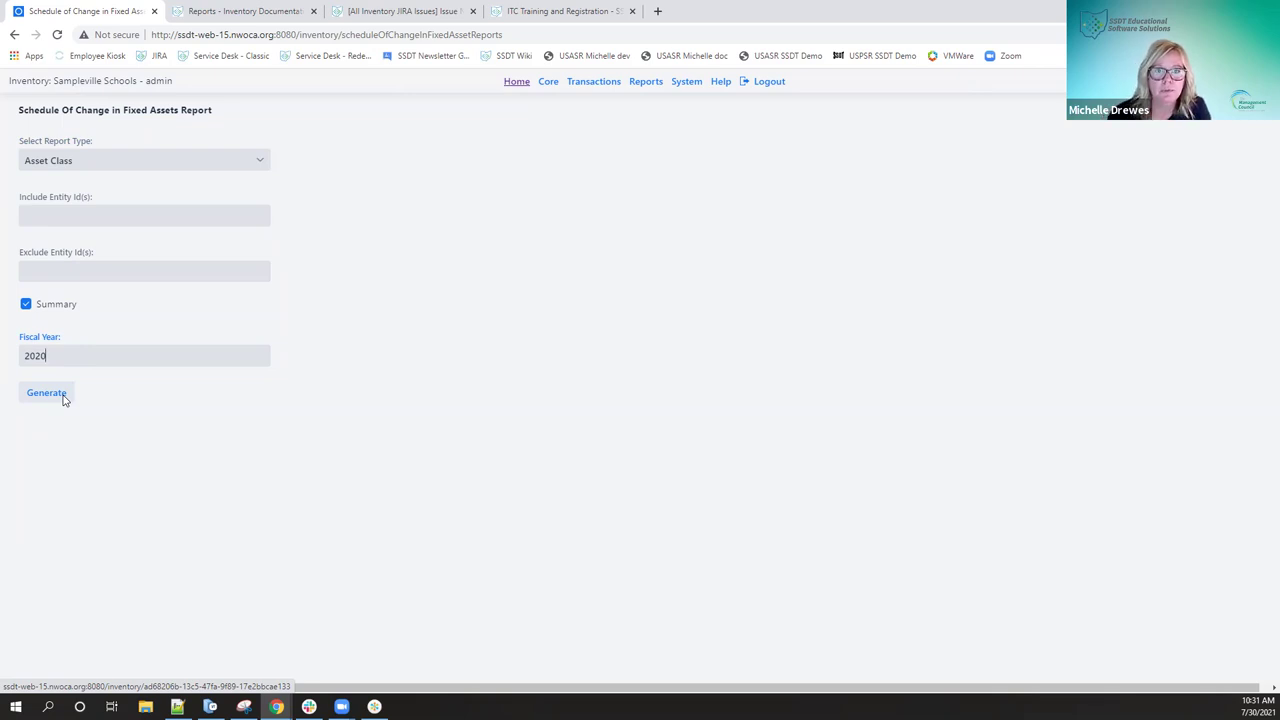
pyautogui.click(60, 394)
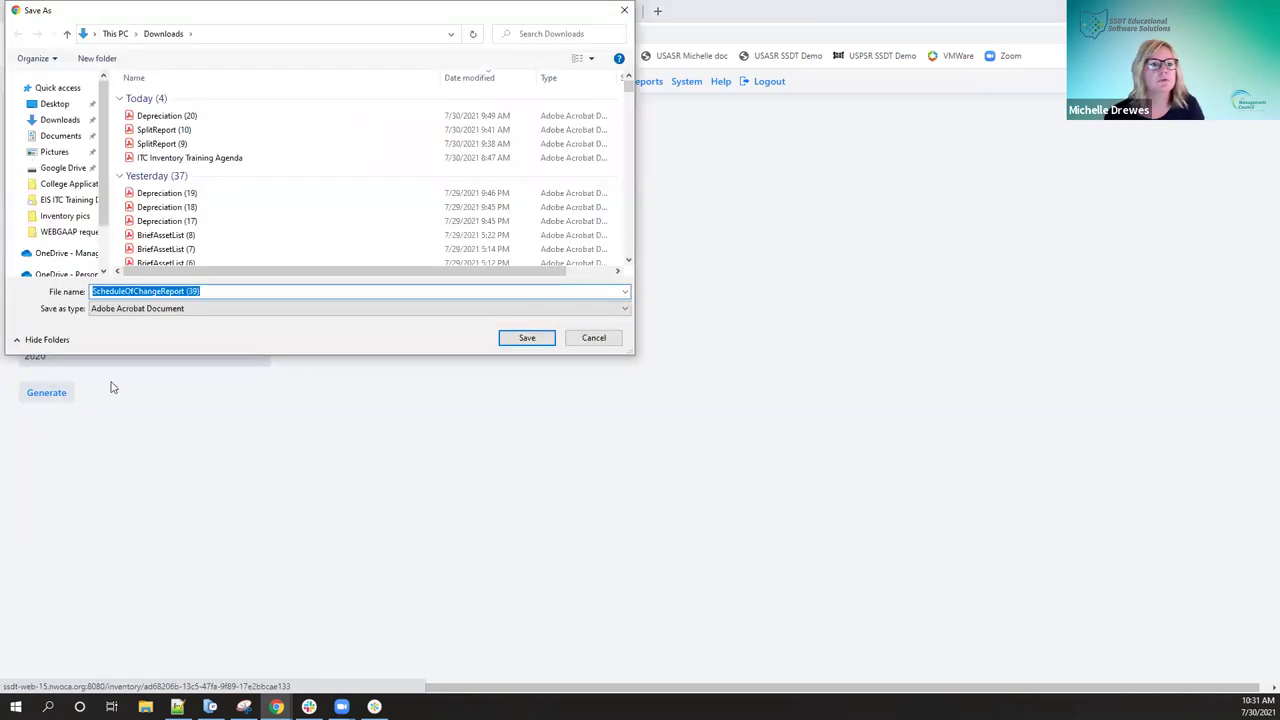
pyautogui.click(530, 337)
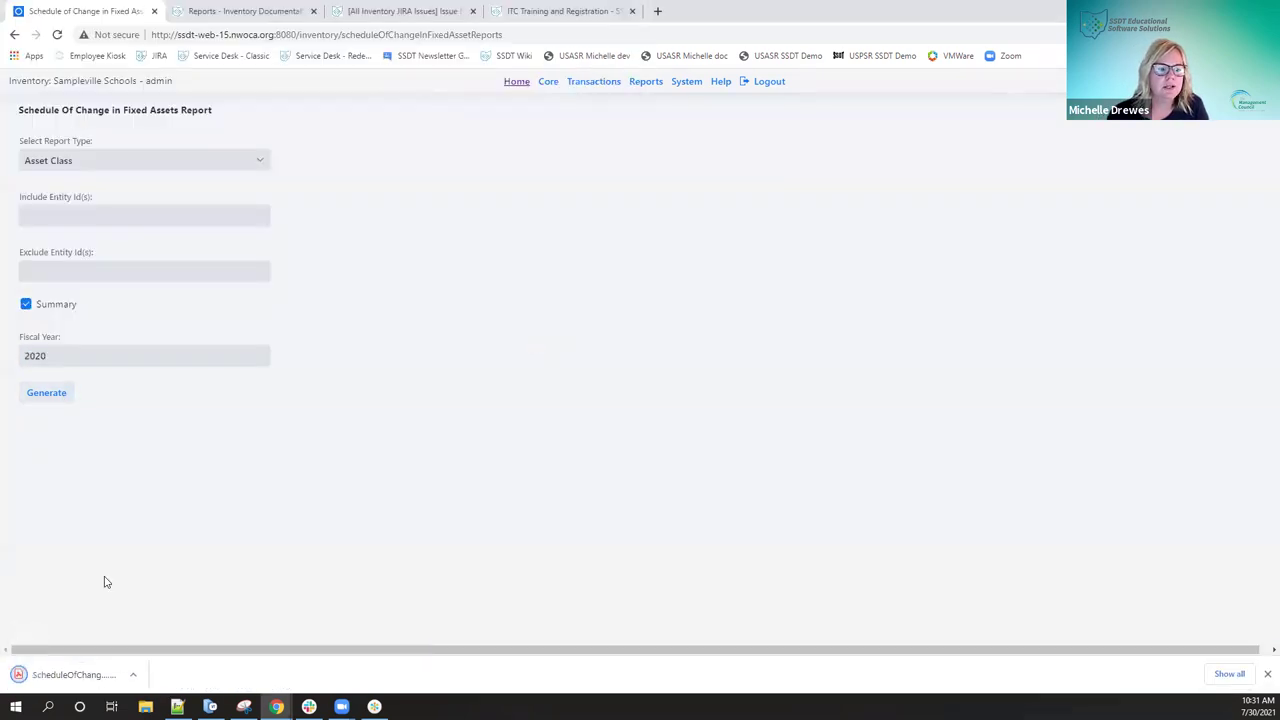
pyautogui.click(77, 675)
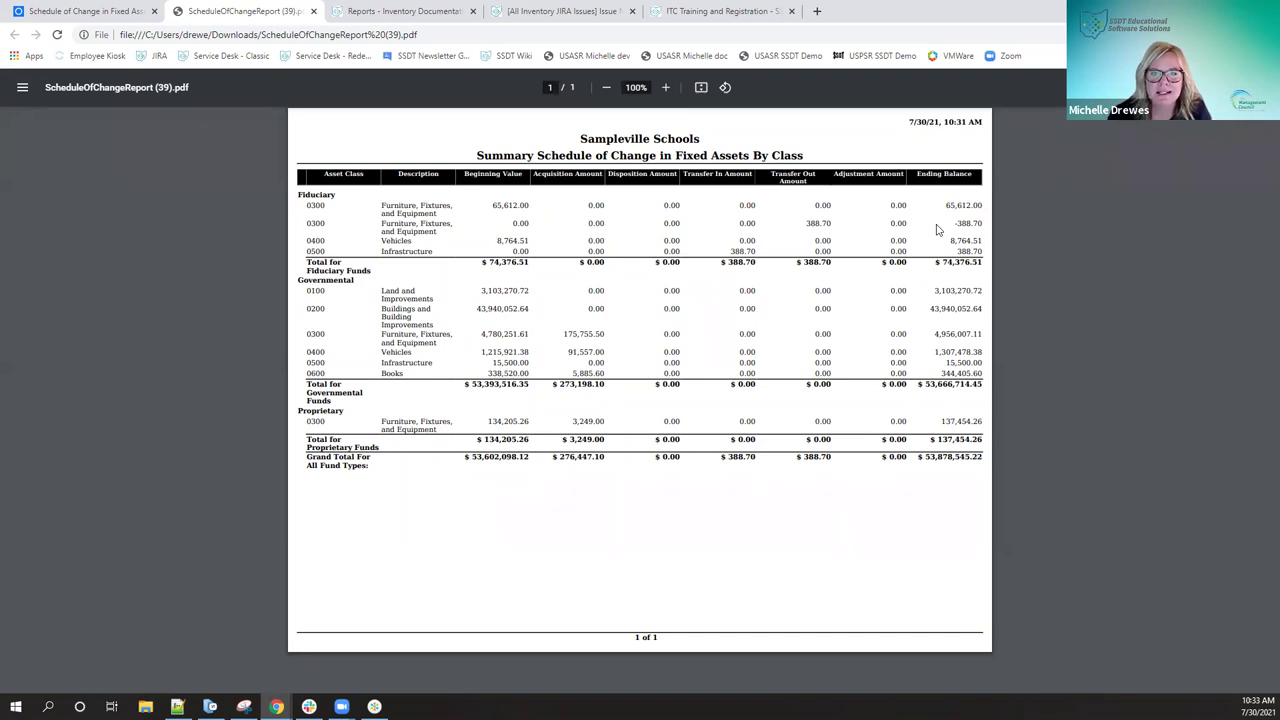
# Generate the same Asset Class report without the Summary option, save it as ScheduleOfChangeReport (40) and open the PDF.
pyautogui.click(105, 17)
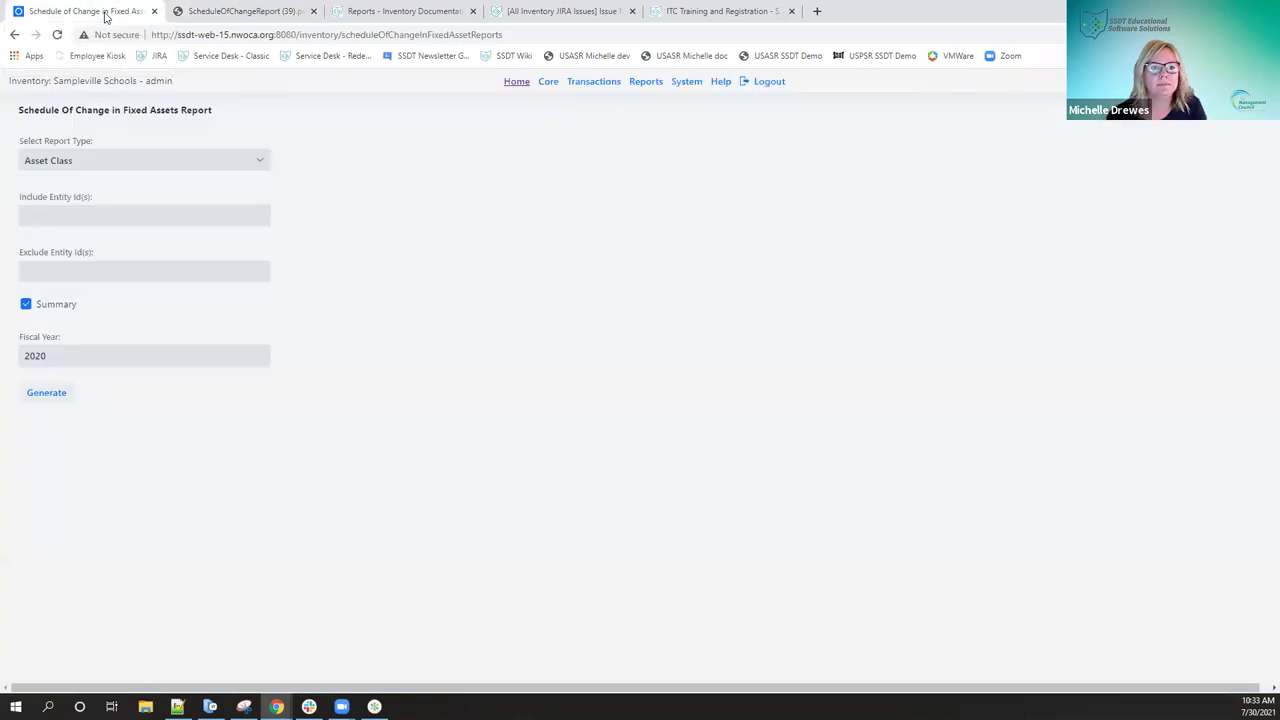
pyautogui.click(26, 305)
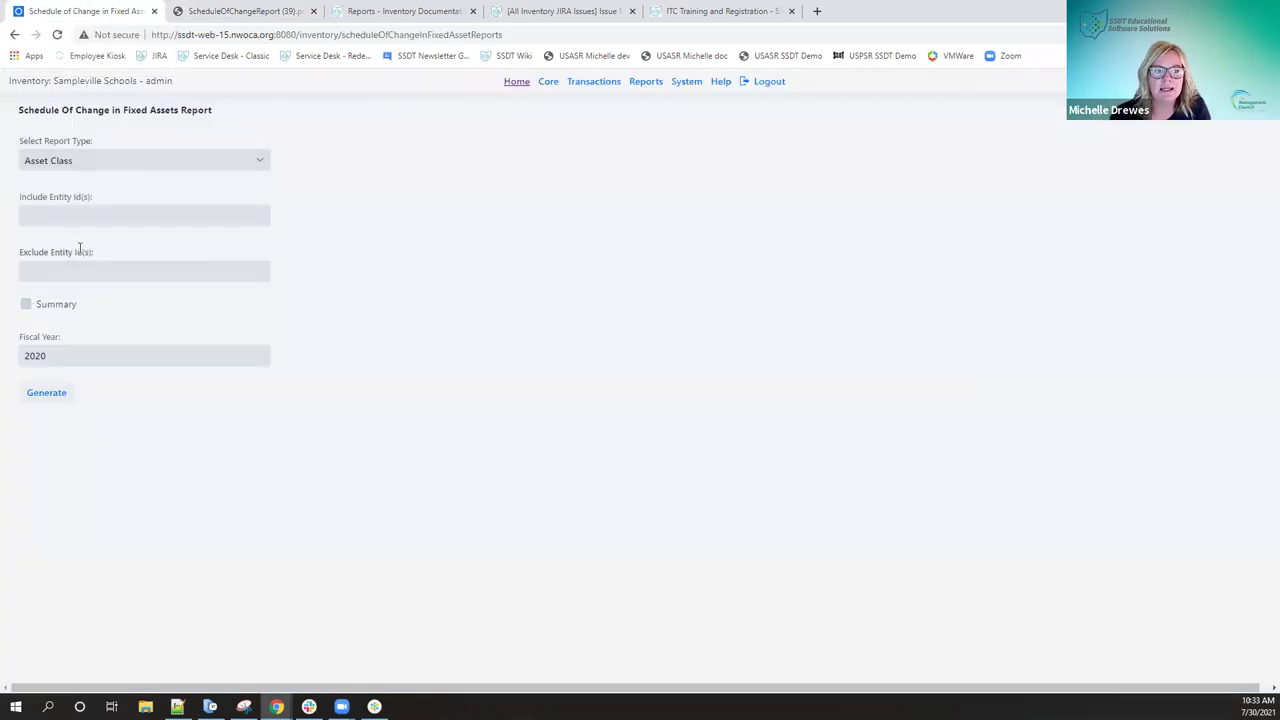
pyautogui.click(47, 393)
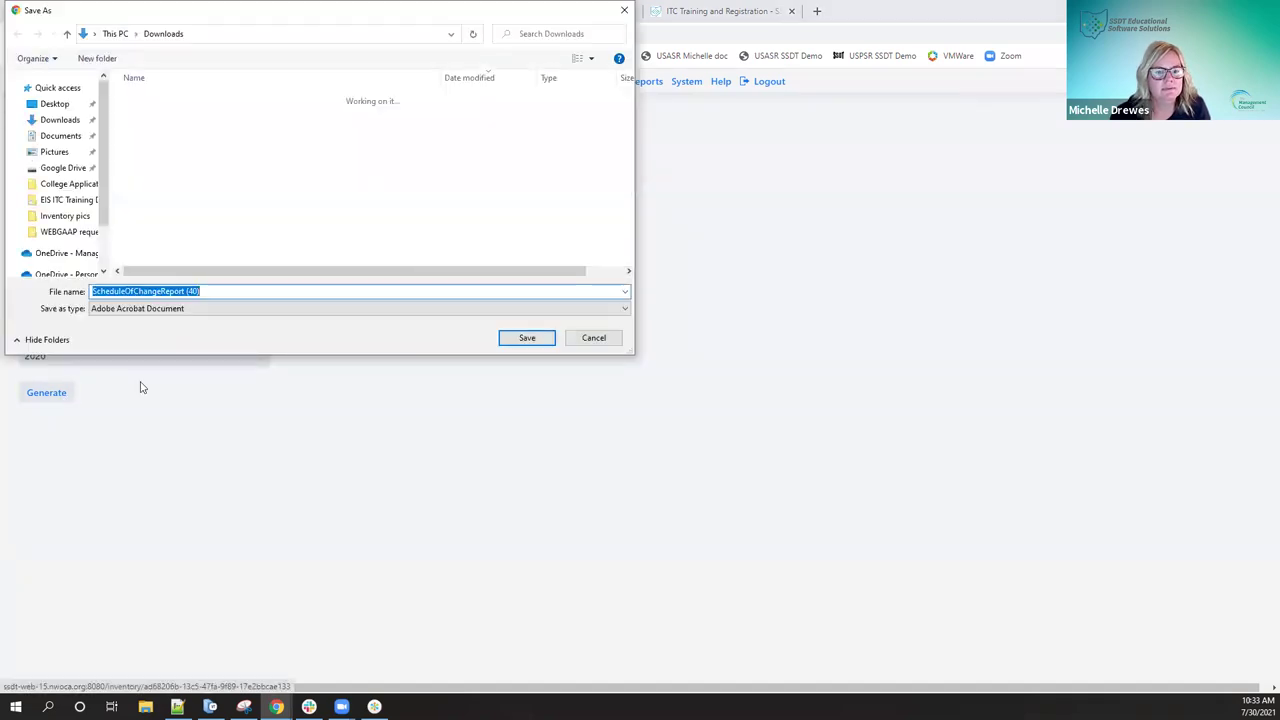
pyautogui.click(543, 341)
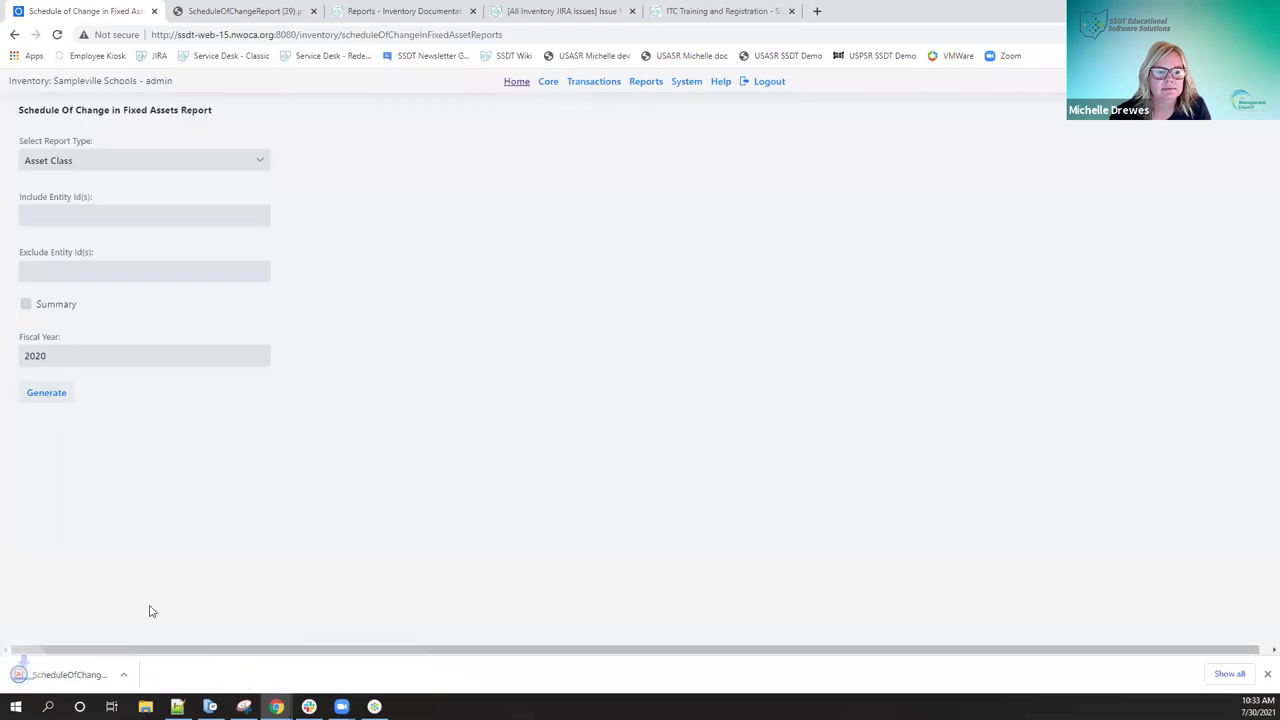
pyautogui.click(52, 688)
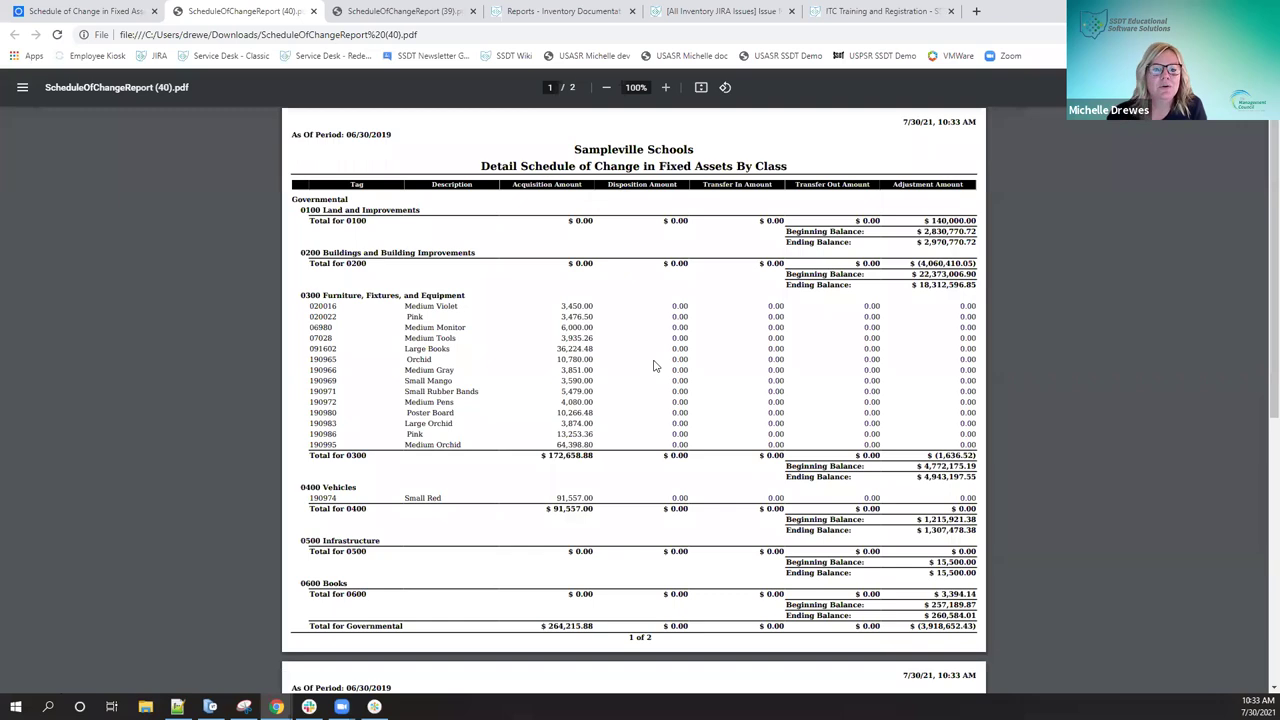
# Read both pages of the Detail Schedule of Change in Fixed Assets By Class, examining the item amounts, balances and fund totals.
pyautogui.scroll(-1, 437, 293)
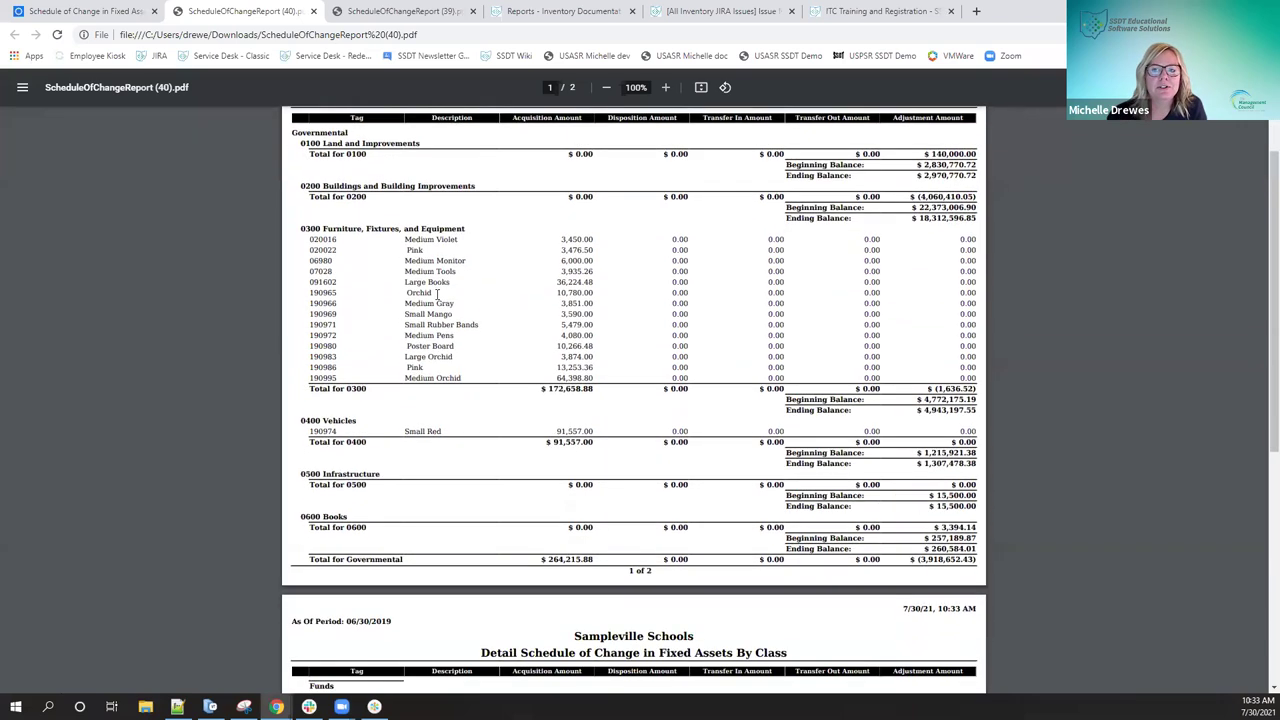
pyautogui.scroll(-1, 437, 293)
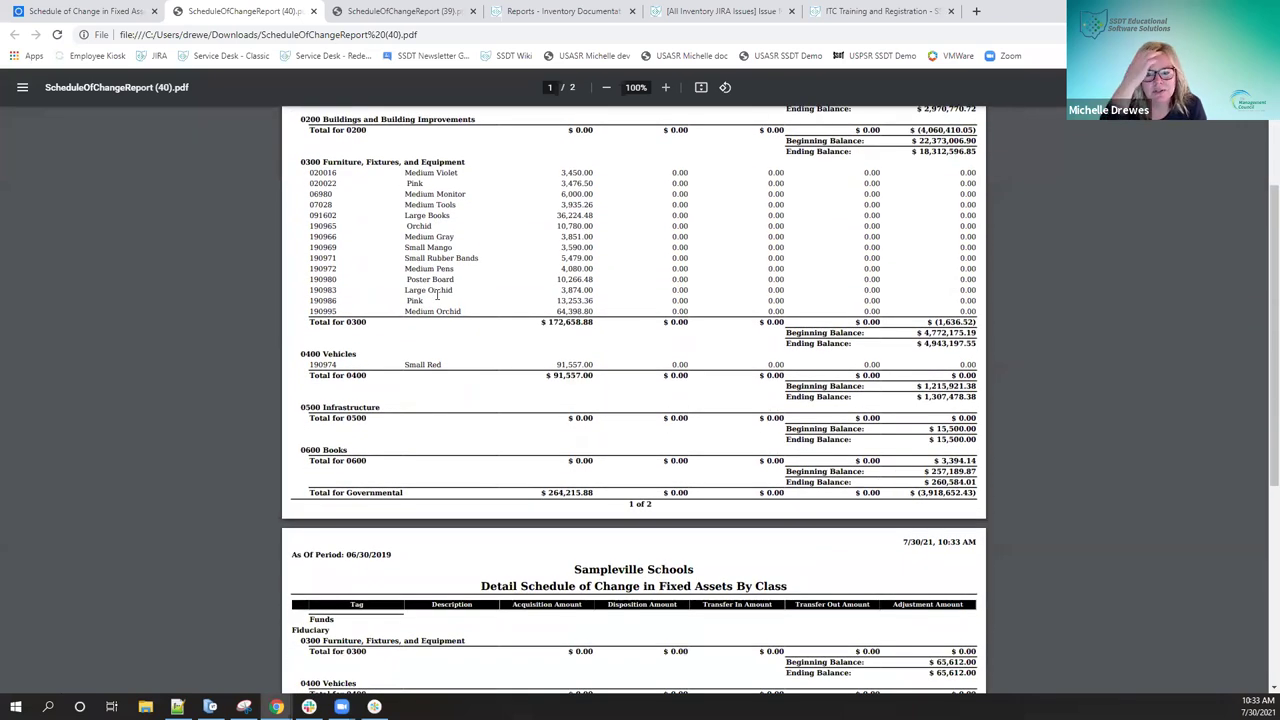
pyautogui.scroll(1, 437, 295)
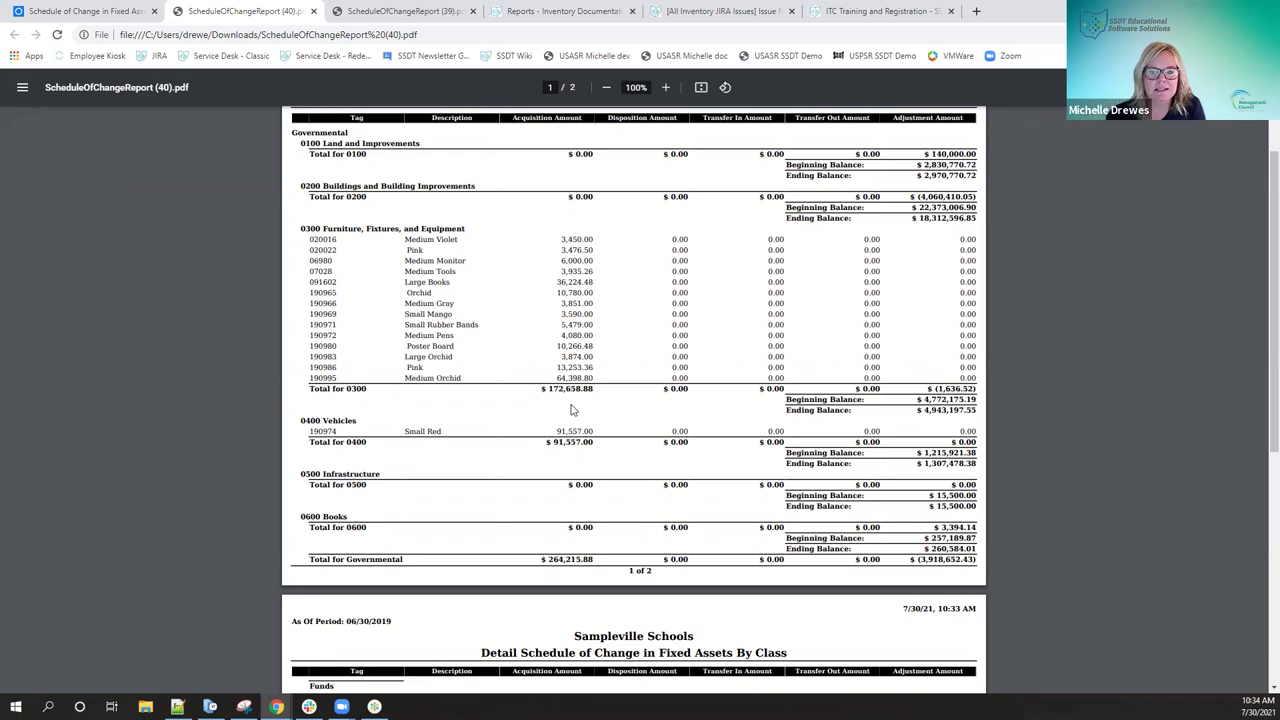
pyautogui.scroll(1, 572, 410)
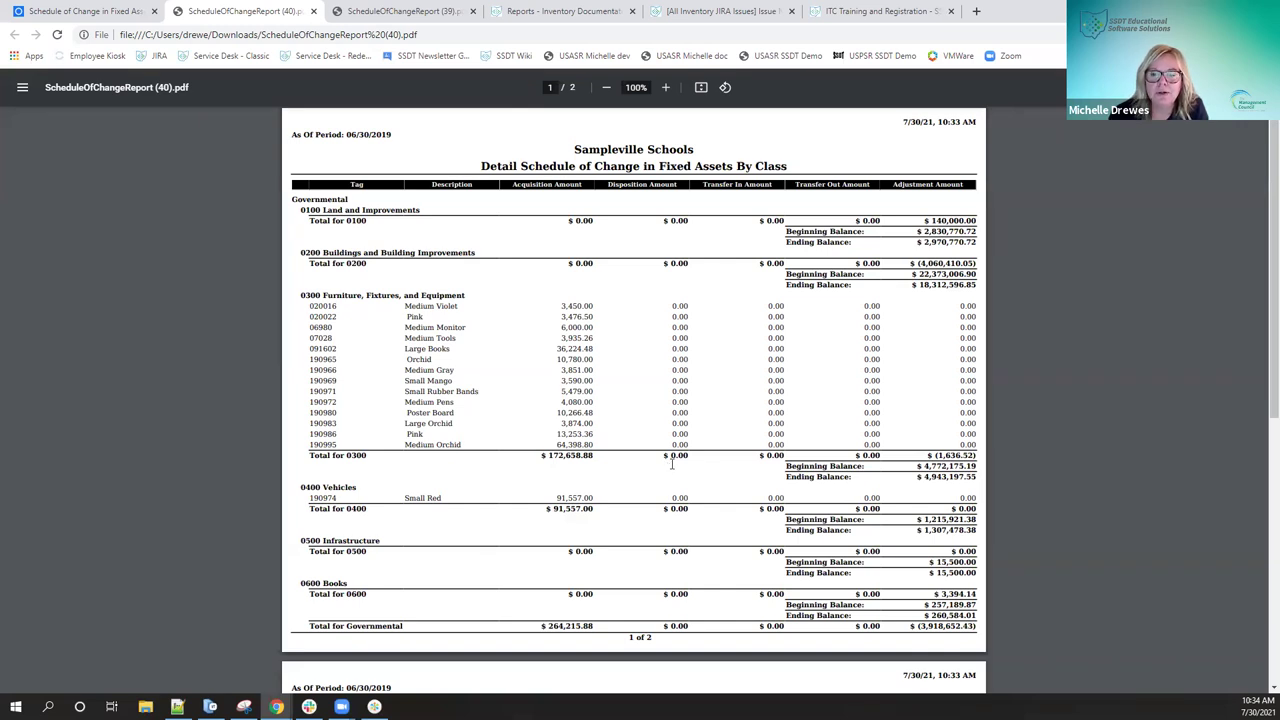
pyautogui.scroll(-3, 672, 463)
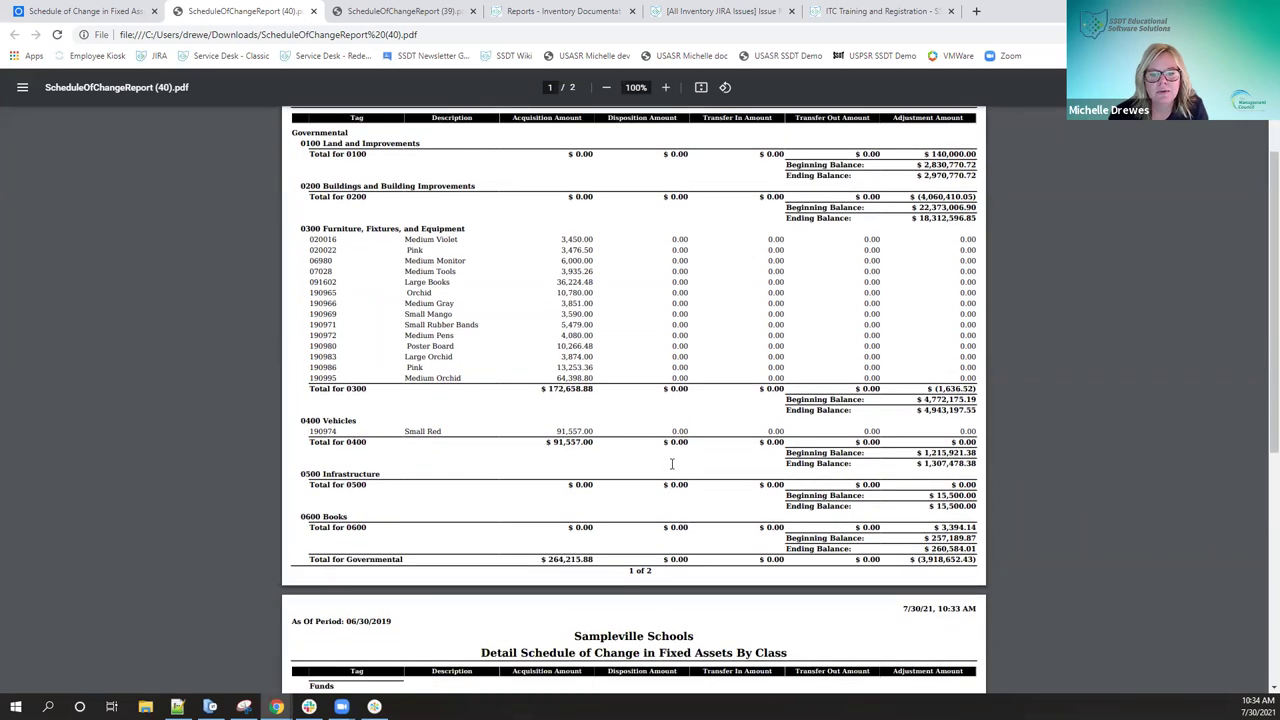
pyautogui.scroll(-2, 672, 463)
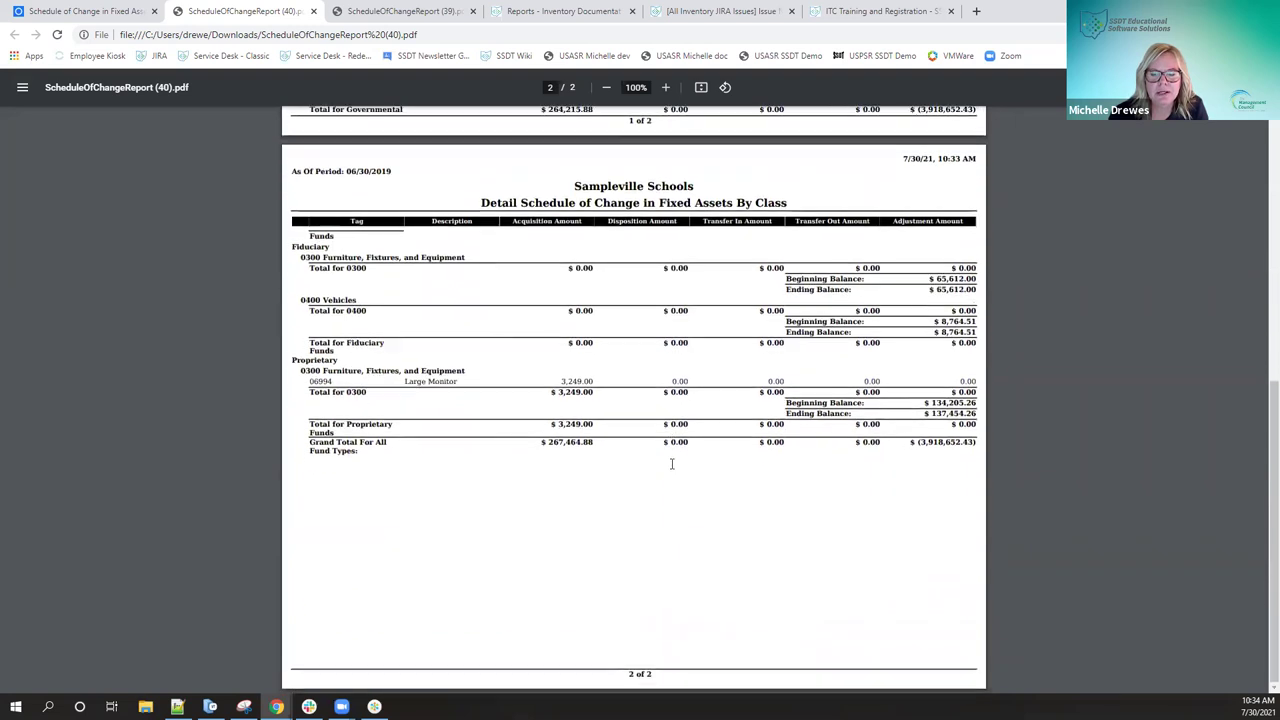
# Return to the inventory system and open the Brief Asset Listing Report.
pyautogui.click(104, 13)
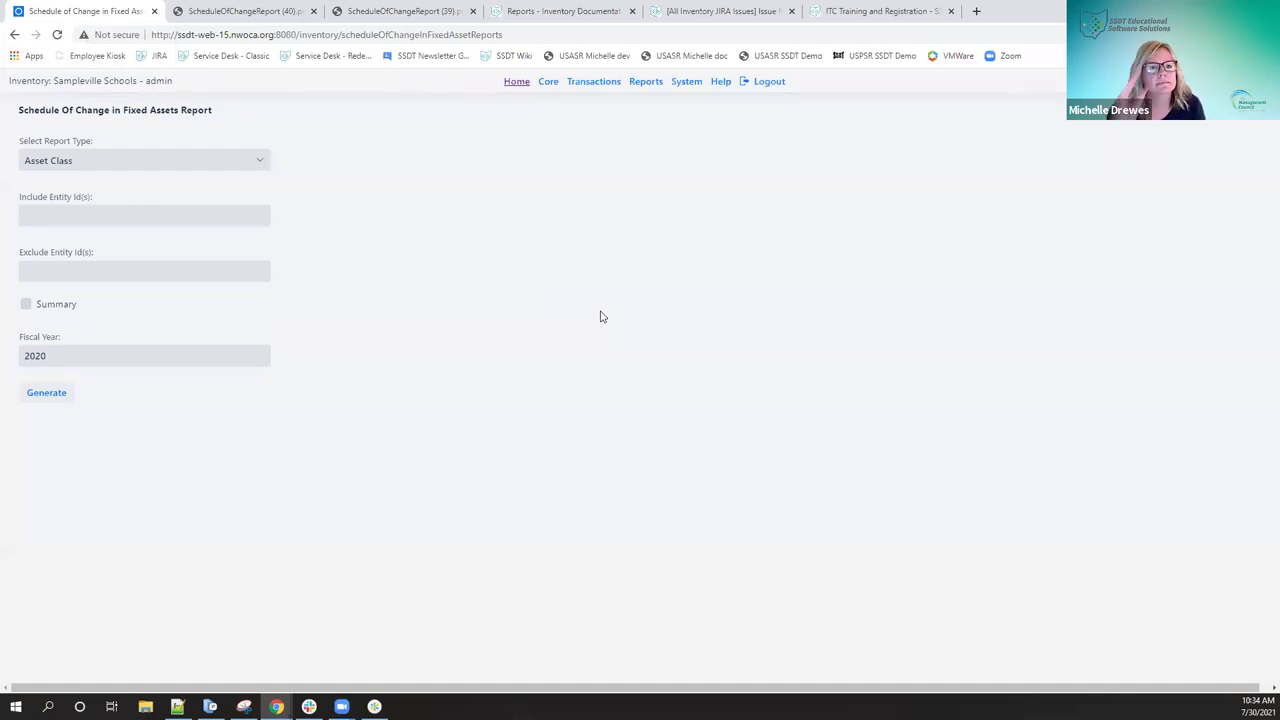
pyautogui.click(645, 82)
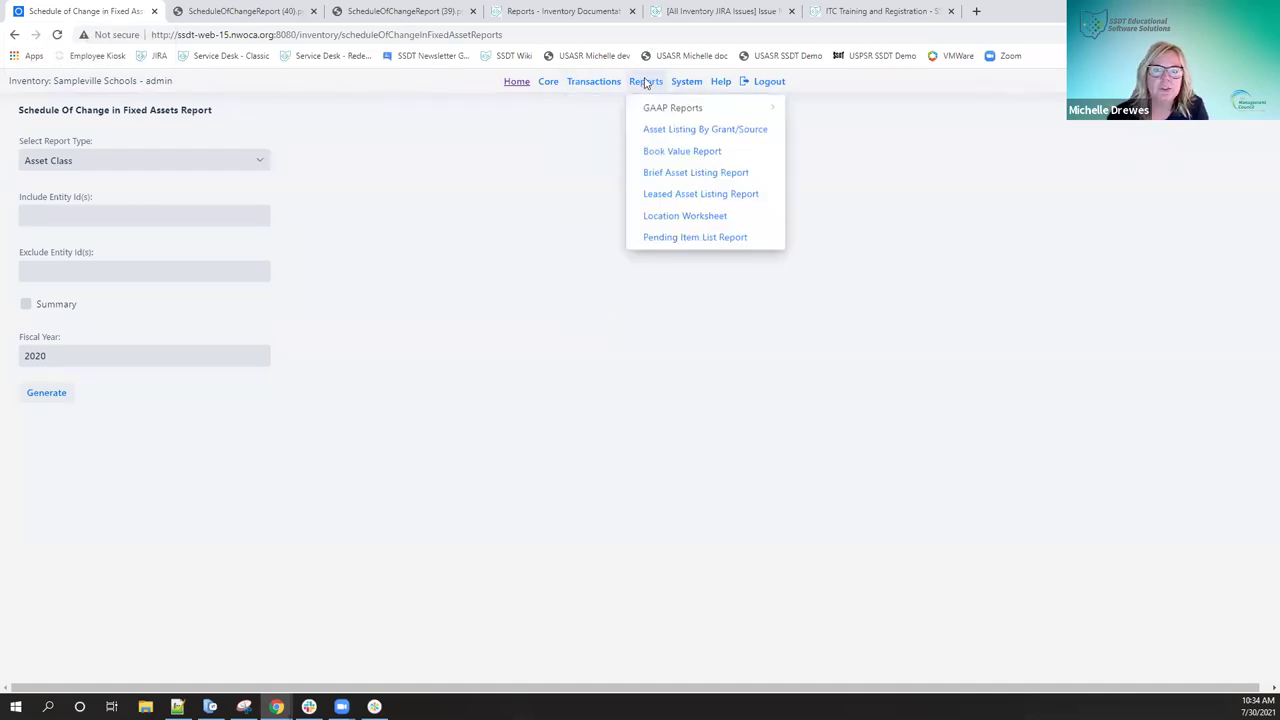
pyautogui.click(594, 81)
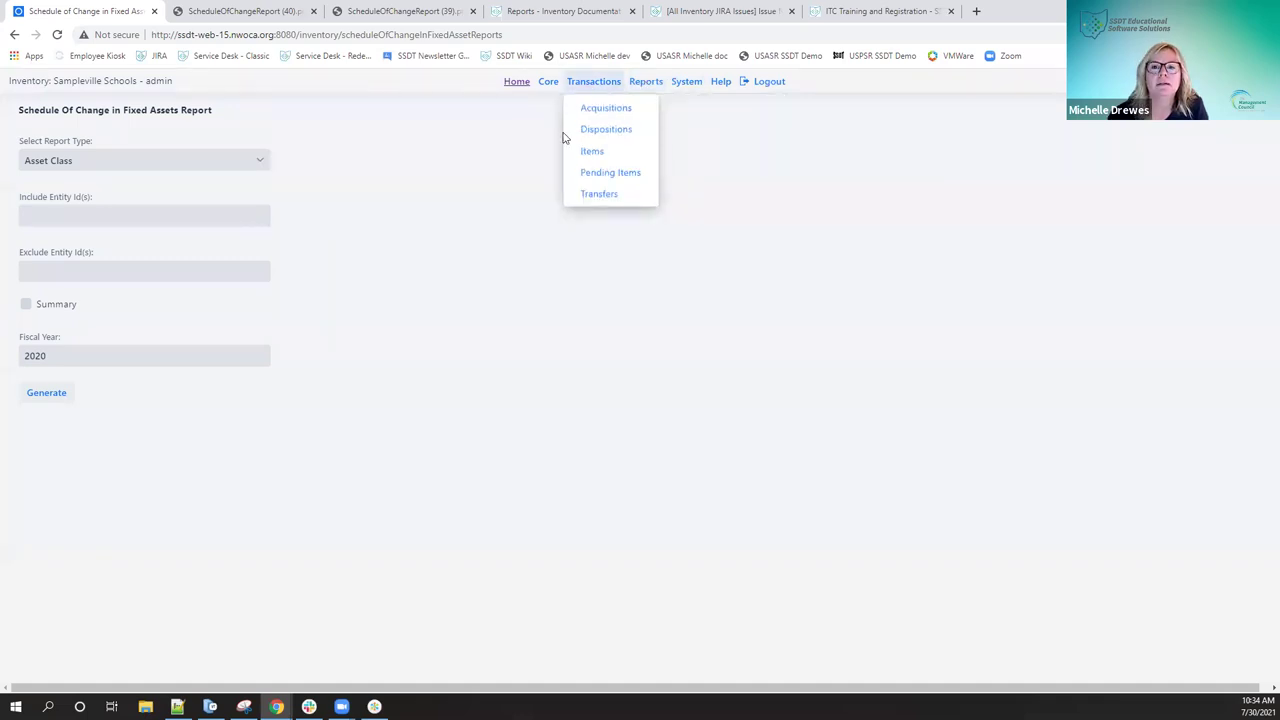
pyautogui.click(634, 84)
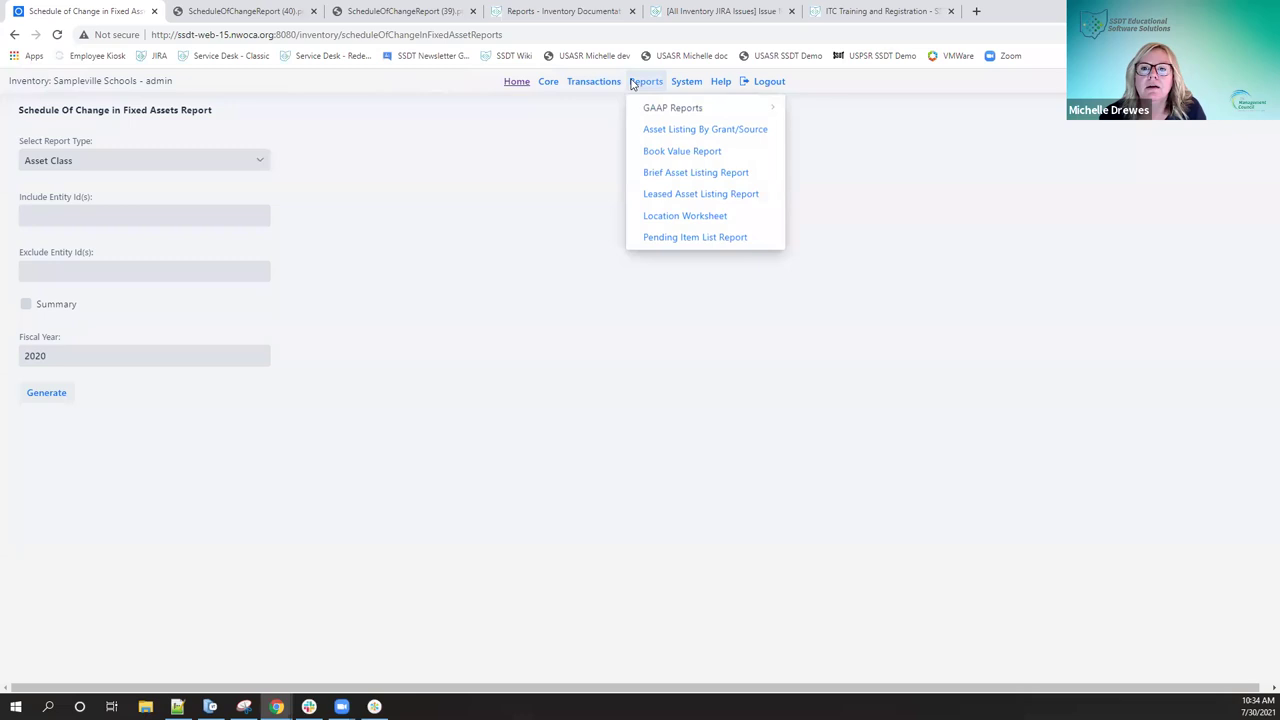
pyautogui.click(676, 178)
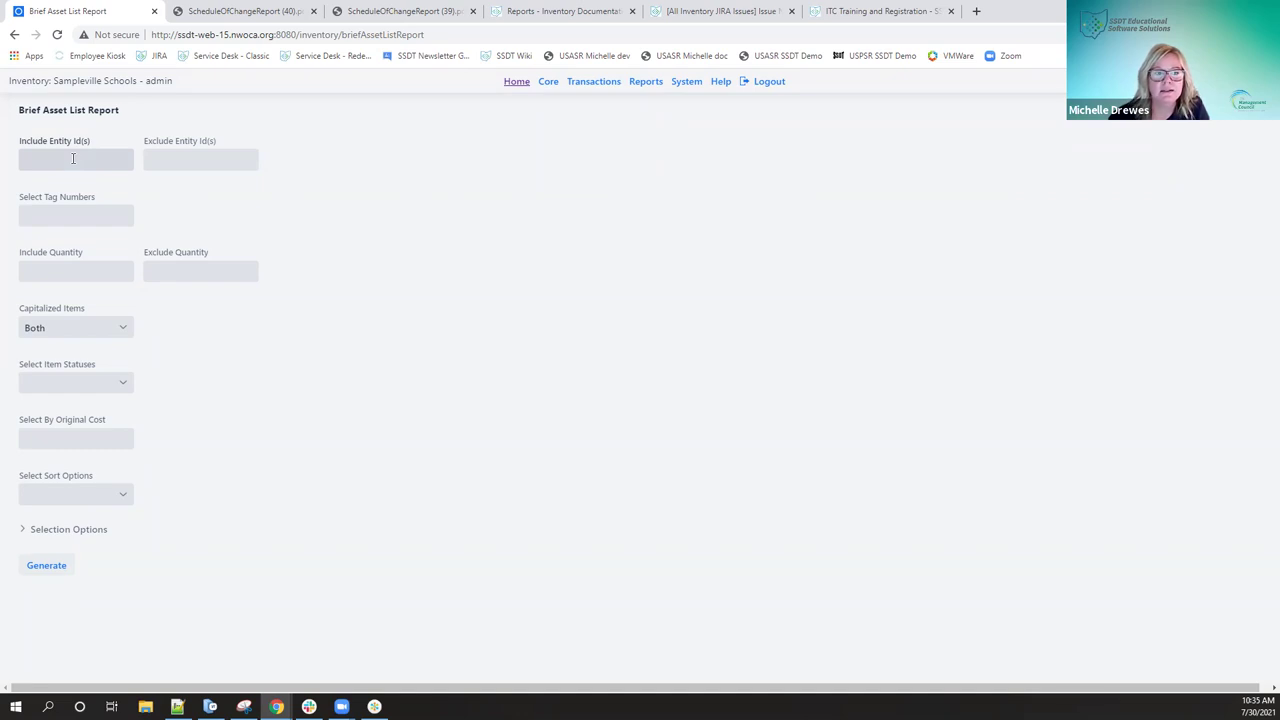
# Review the Brief Asset List Report filters, including the capitalized items, item status and sort choices, and the expanded Selection Options.
pyautogui.click(124, 328)
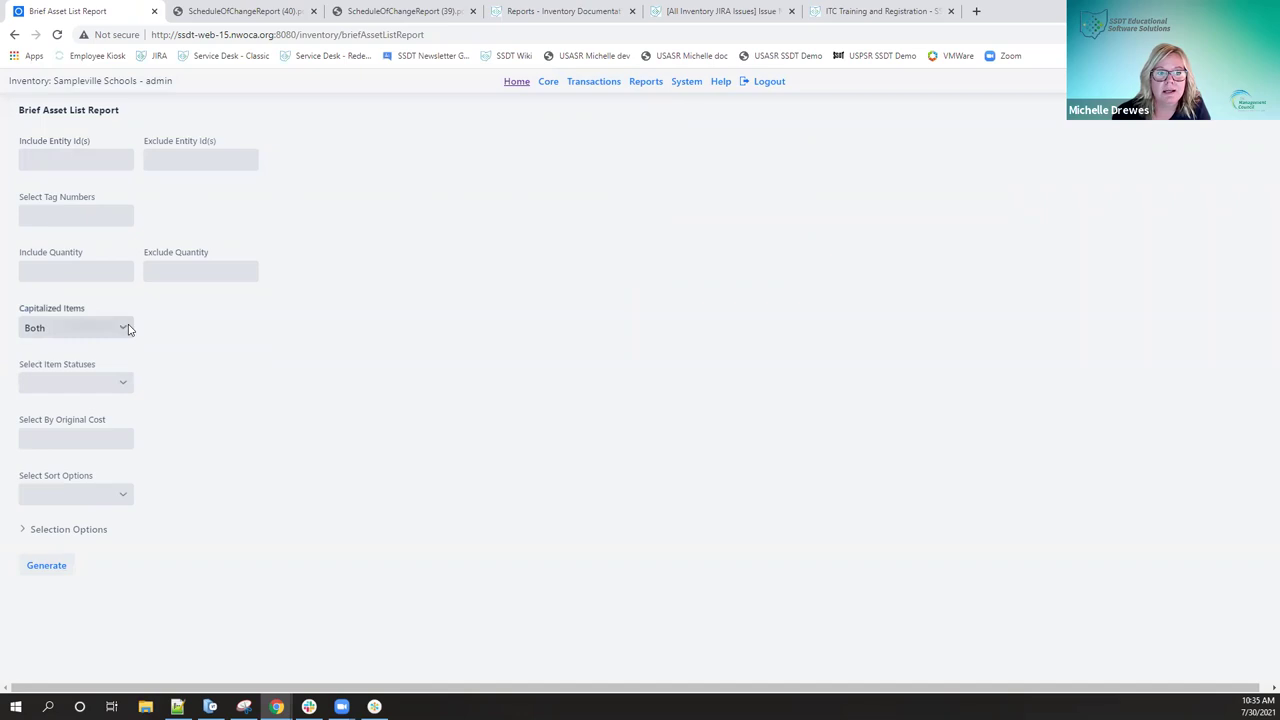
pyautogui.click(180, 352)
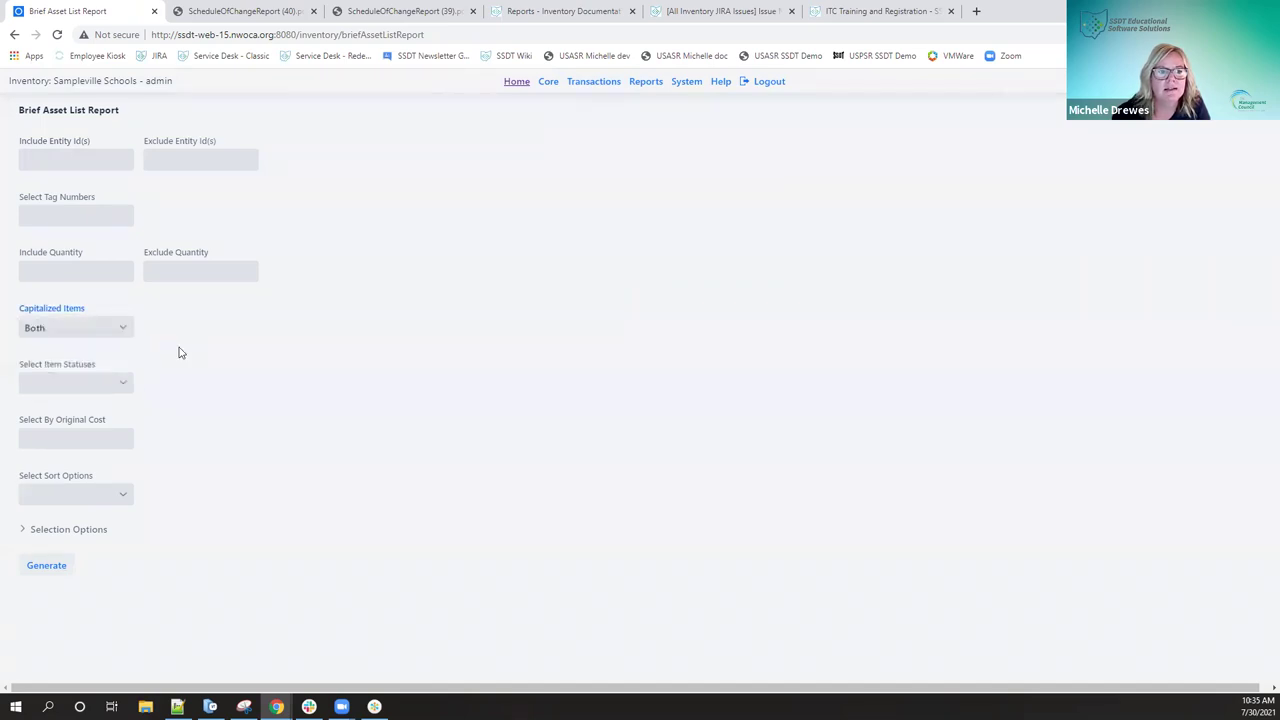
pyautogui.click(124, 382)
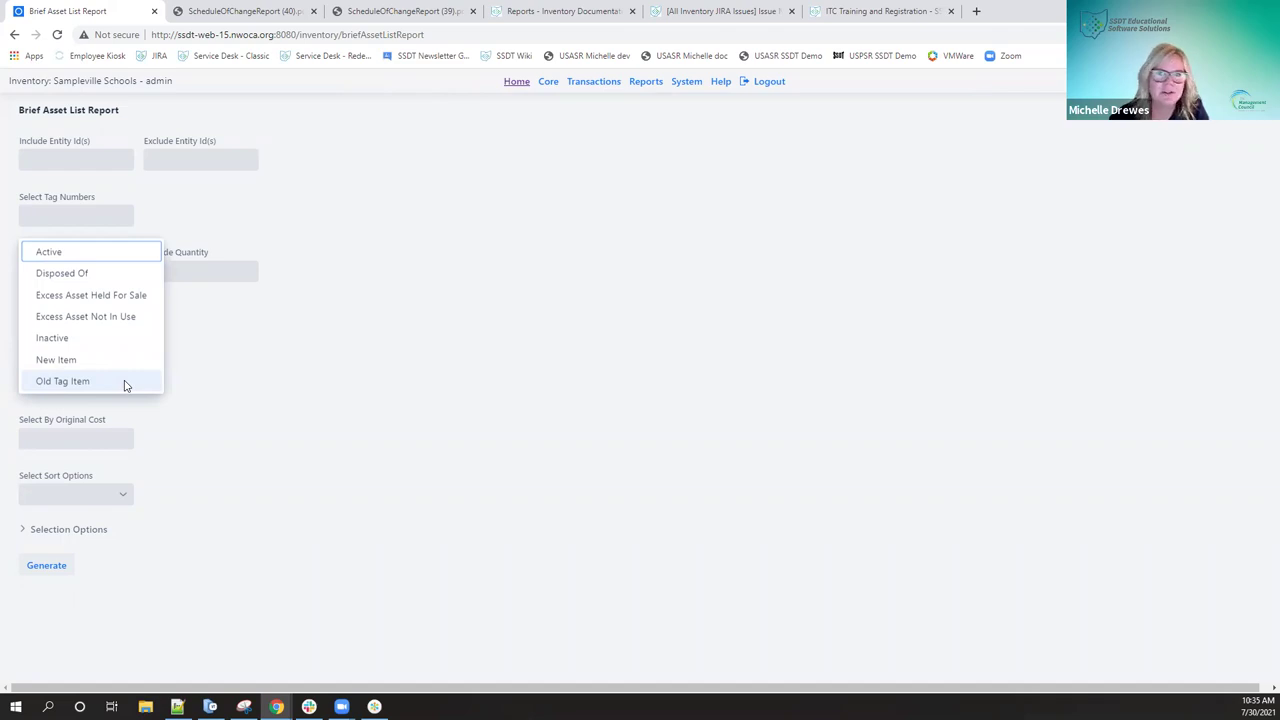
pyautogui.click(237, 376)
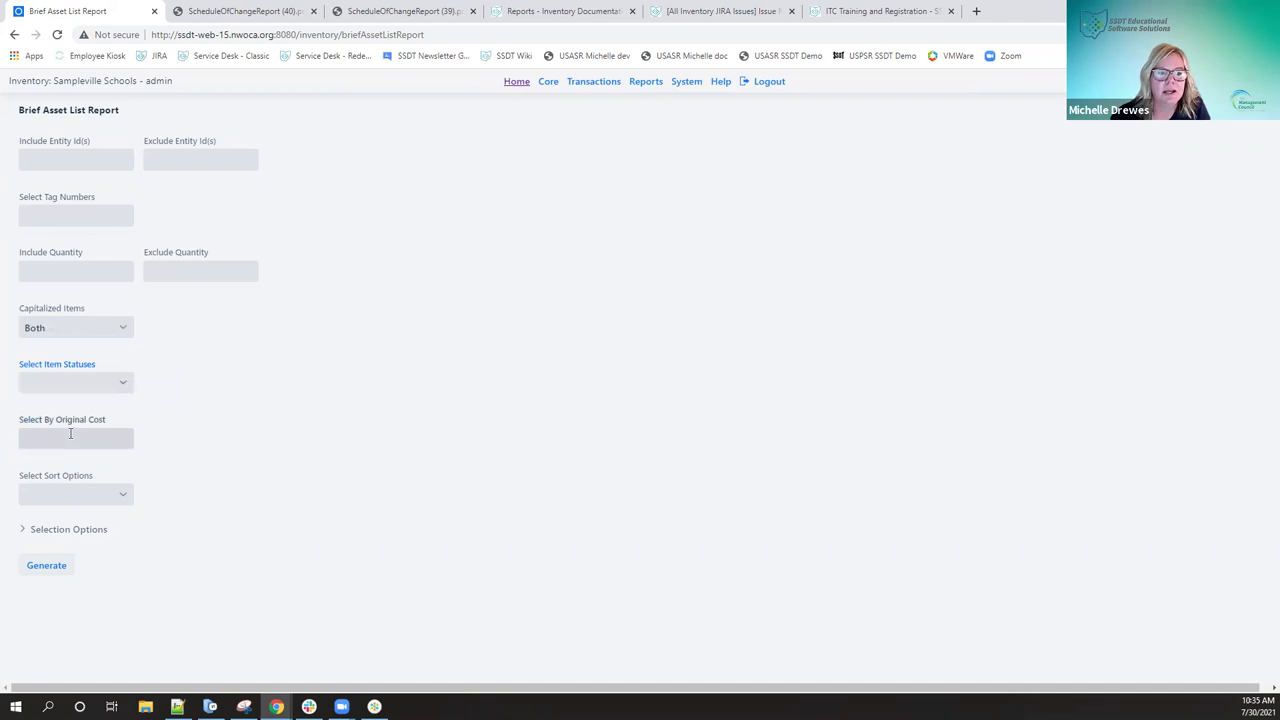
pyautogui.click(122, 494)
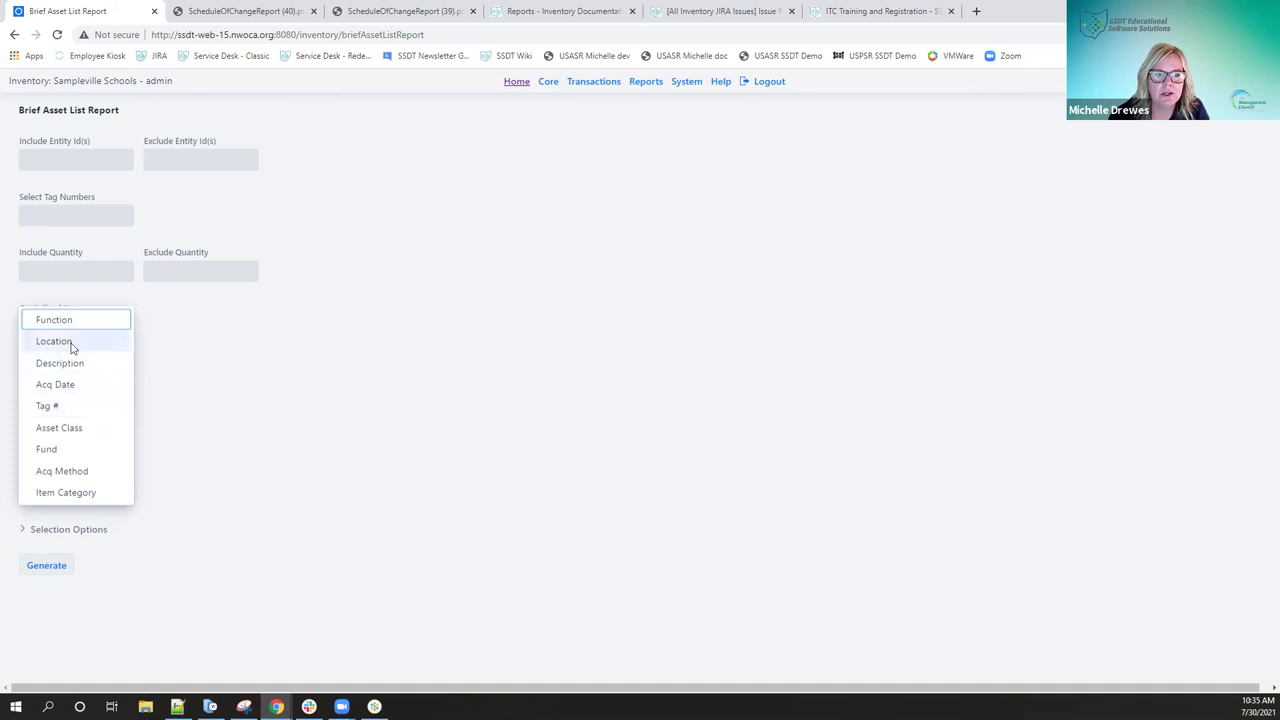
pyautogui.click(224, 459)
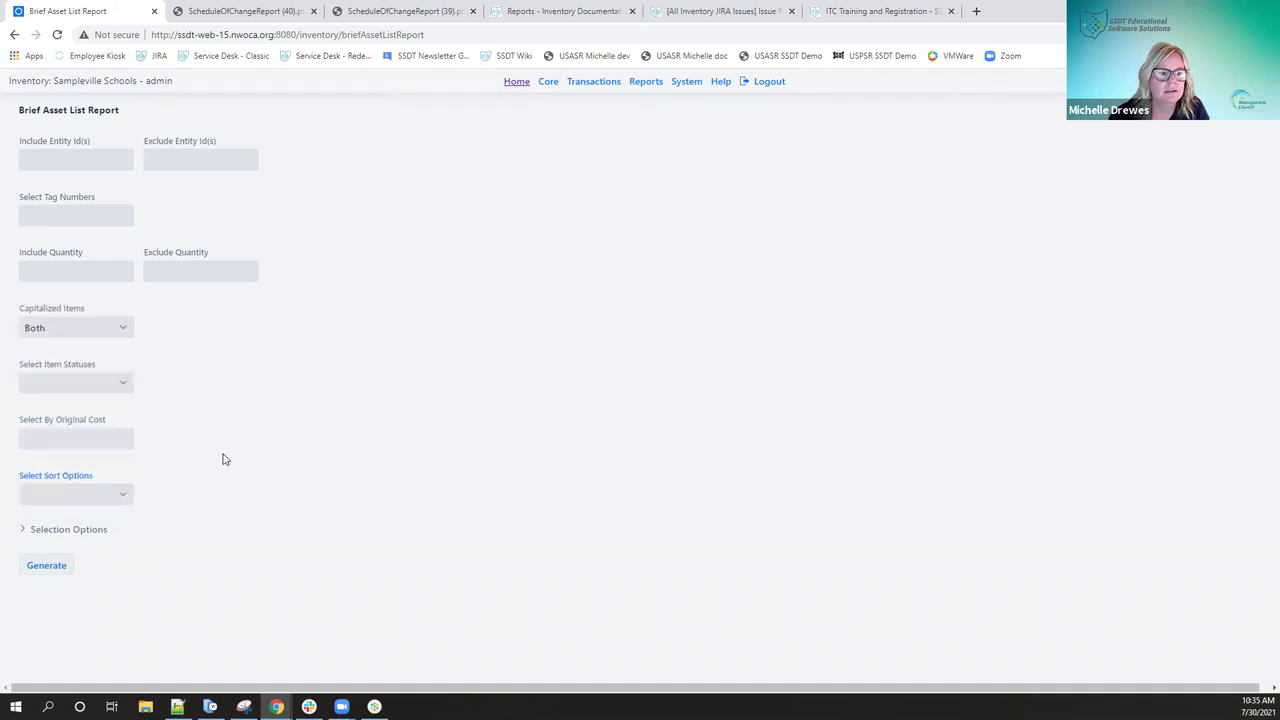
pyautogui.click(22, 529)
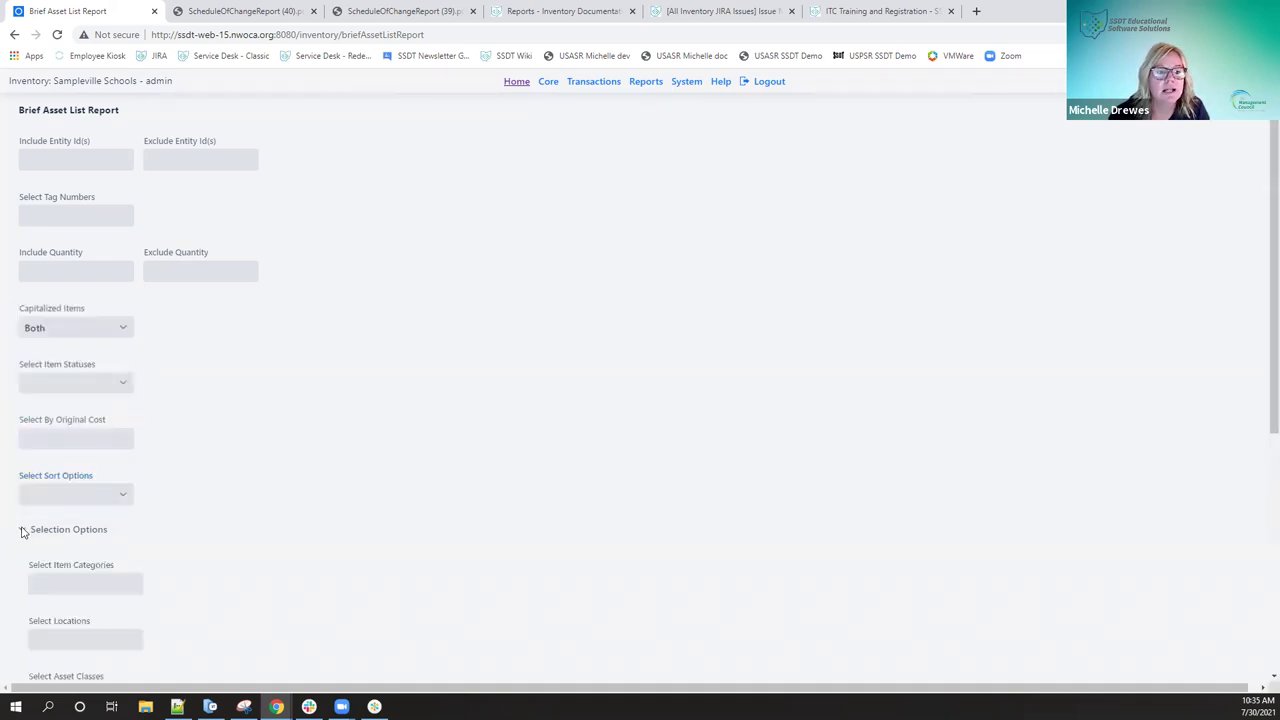
pyautogui.scroll(-5, 240, 534)
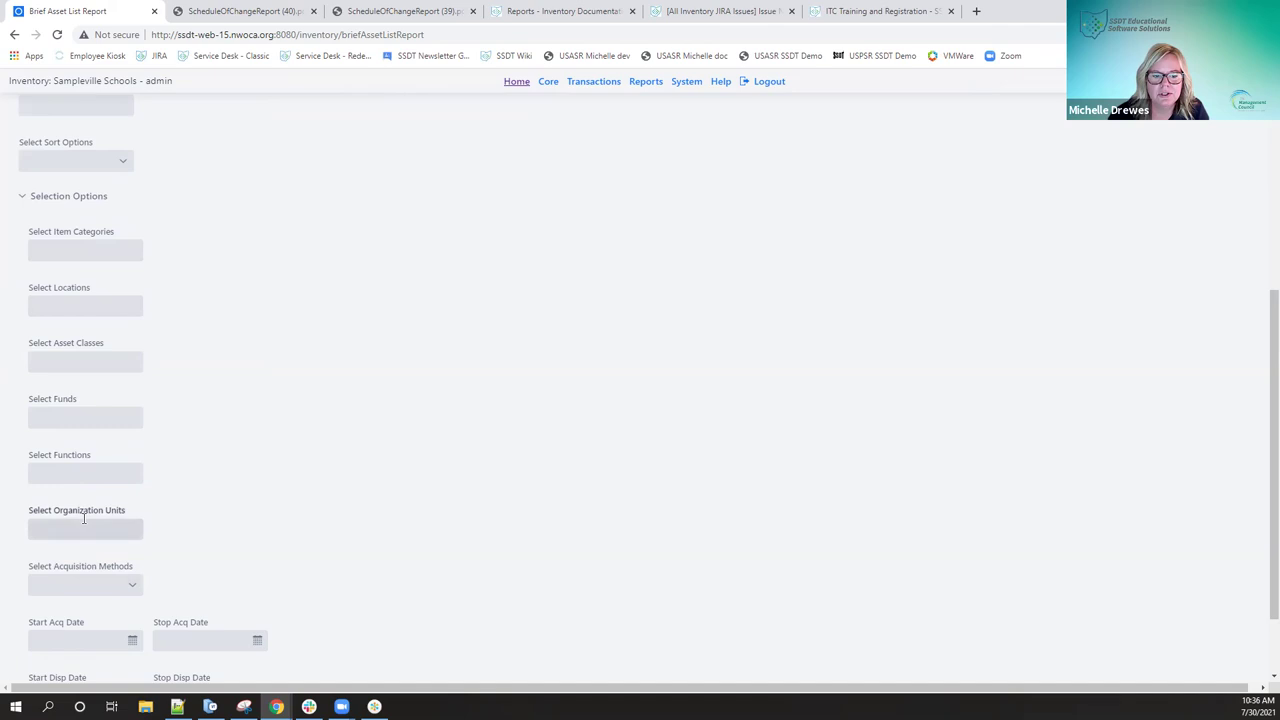
pyautogui.scroll(-1, 229, 520)
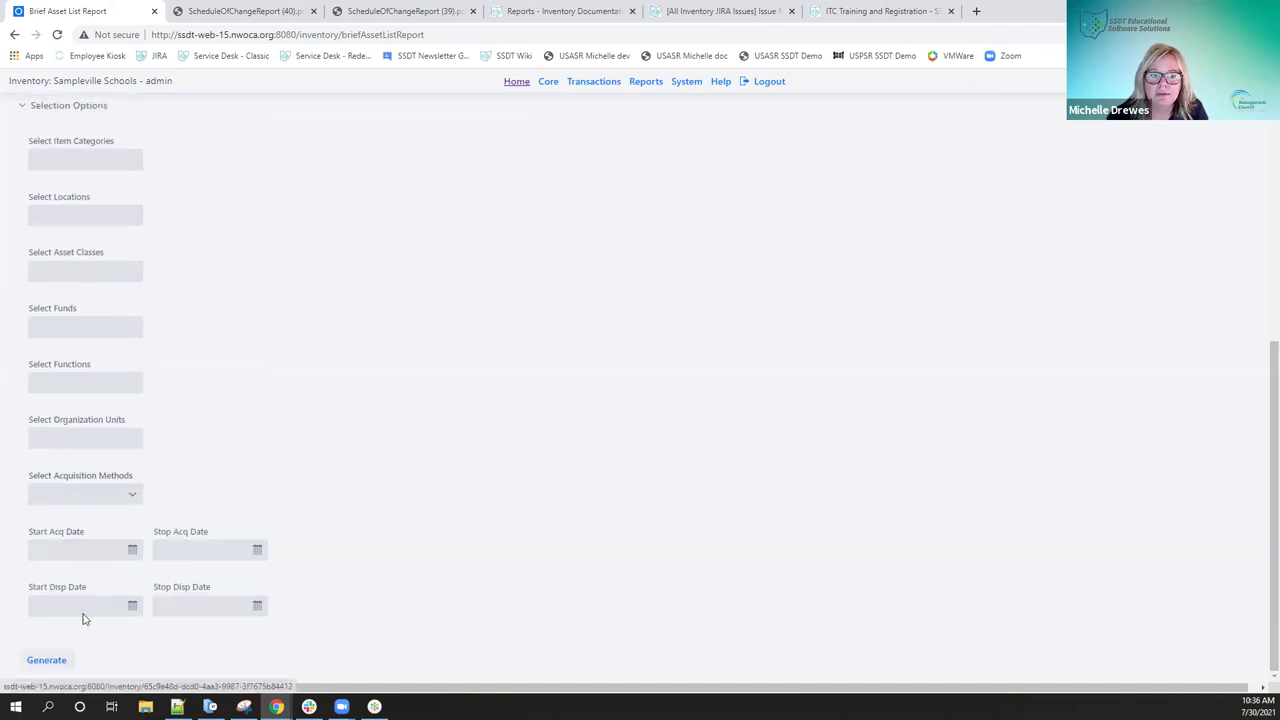
pyautogui.scroll(5, 243, 494)
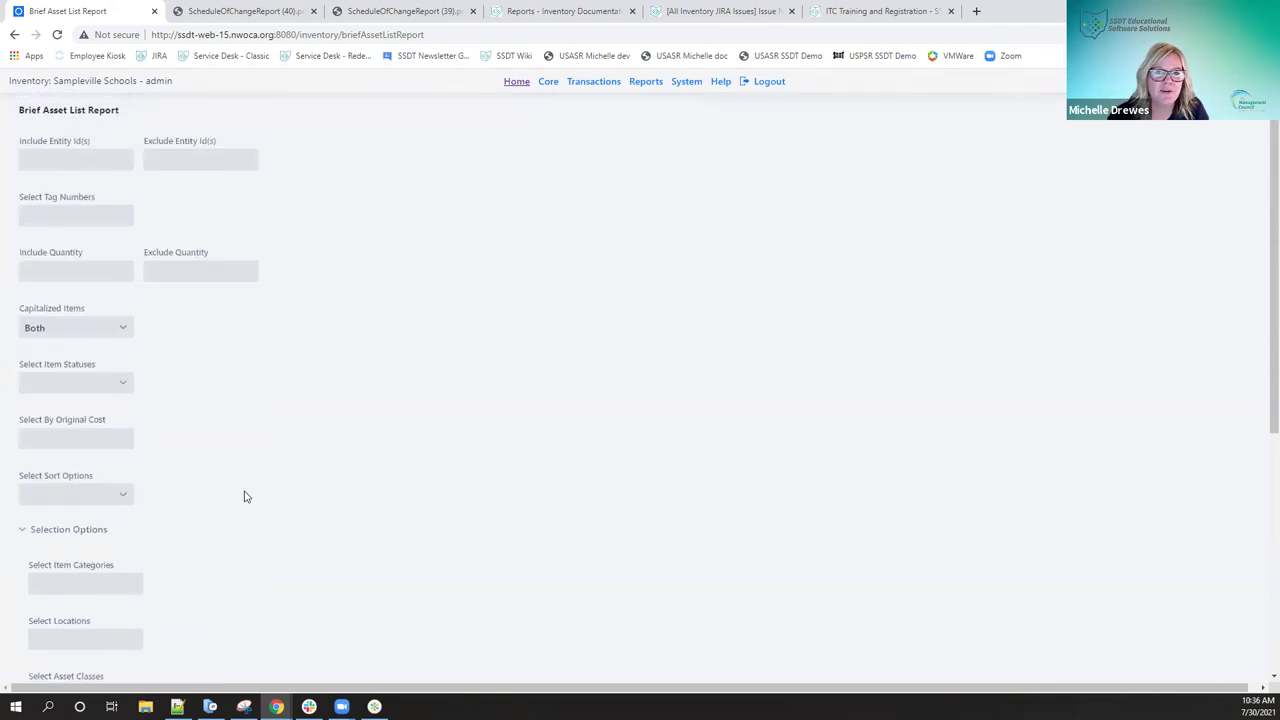
# Generate the Brief Asset List Report with its default options, save it as BriefAssetList (9) and open the PDF.
pyautogui.scroll(-4, 246, 496)
pyautogui.scroll(-1, 240, 505)
pyautogui.click(55, 661)
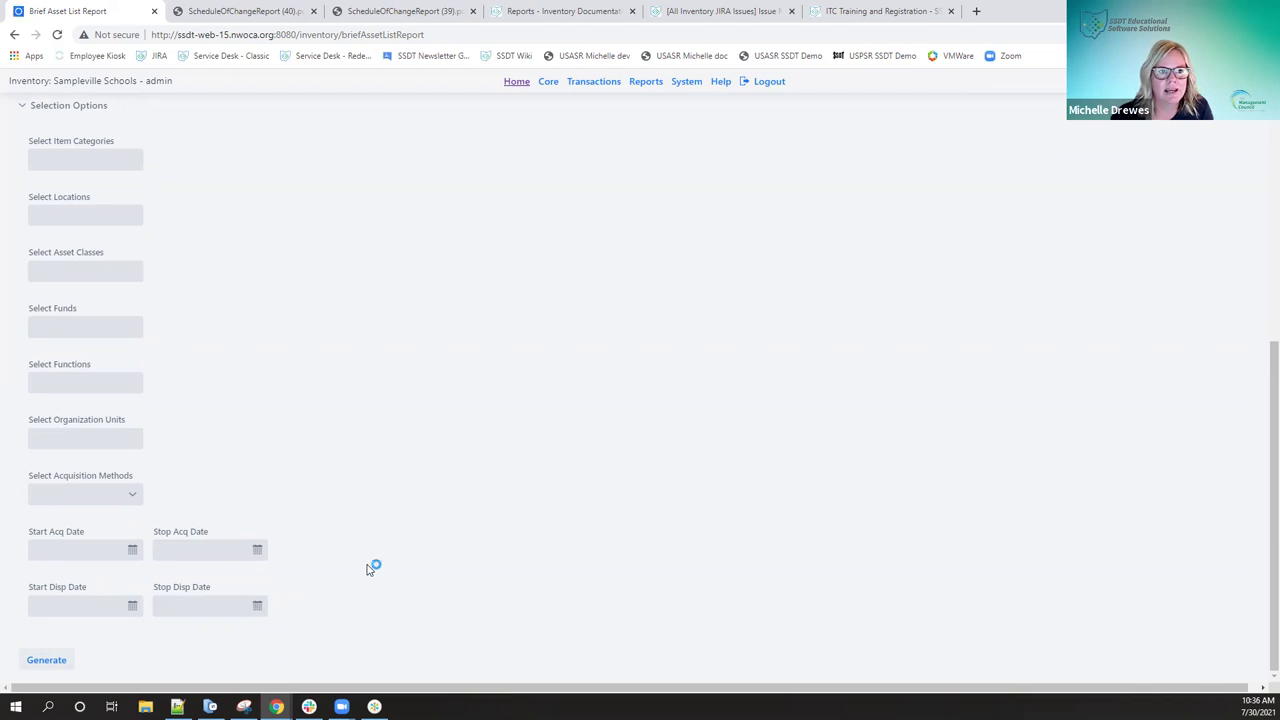
pyautogui.click(525, 341)
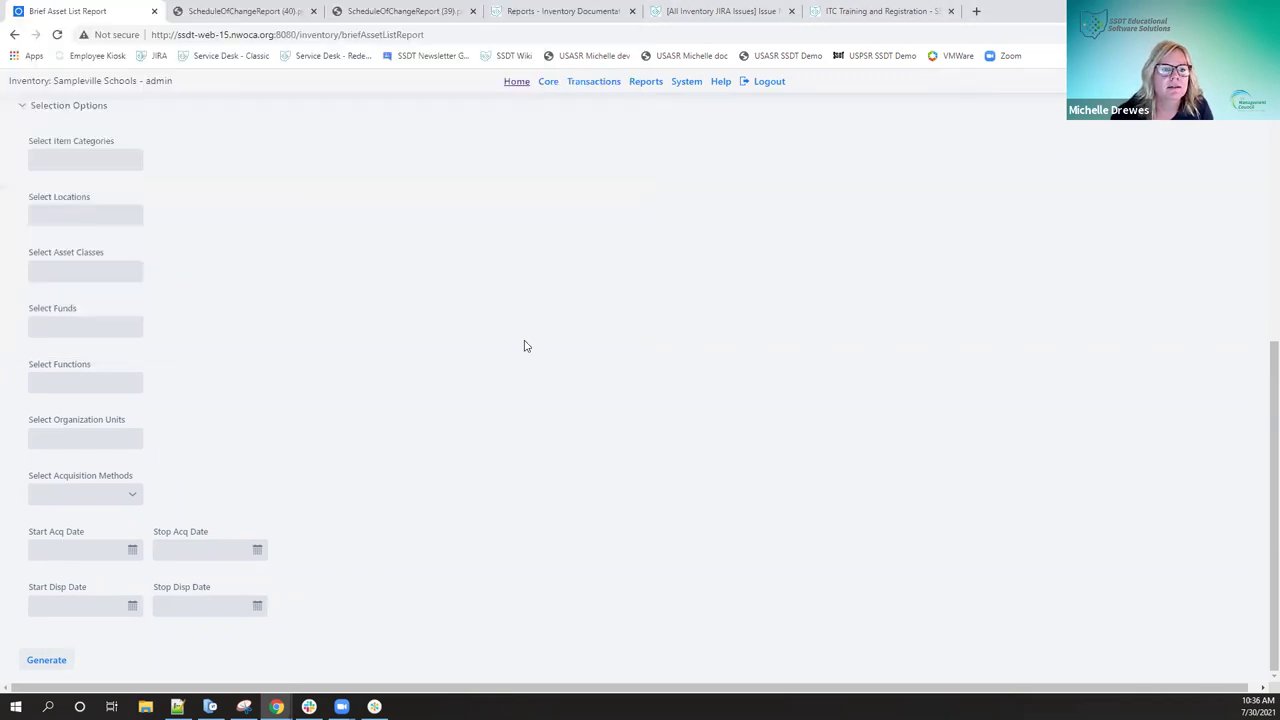
pyautogui.click(62, 676)
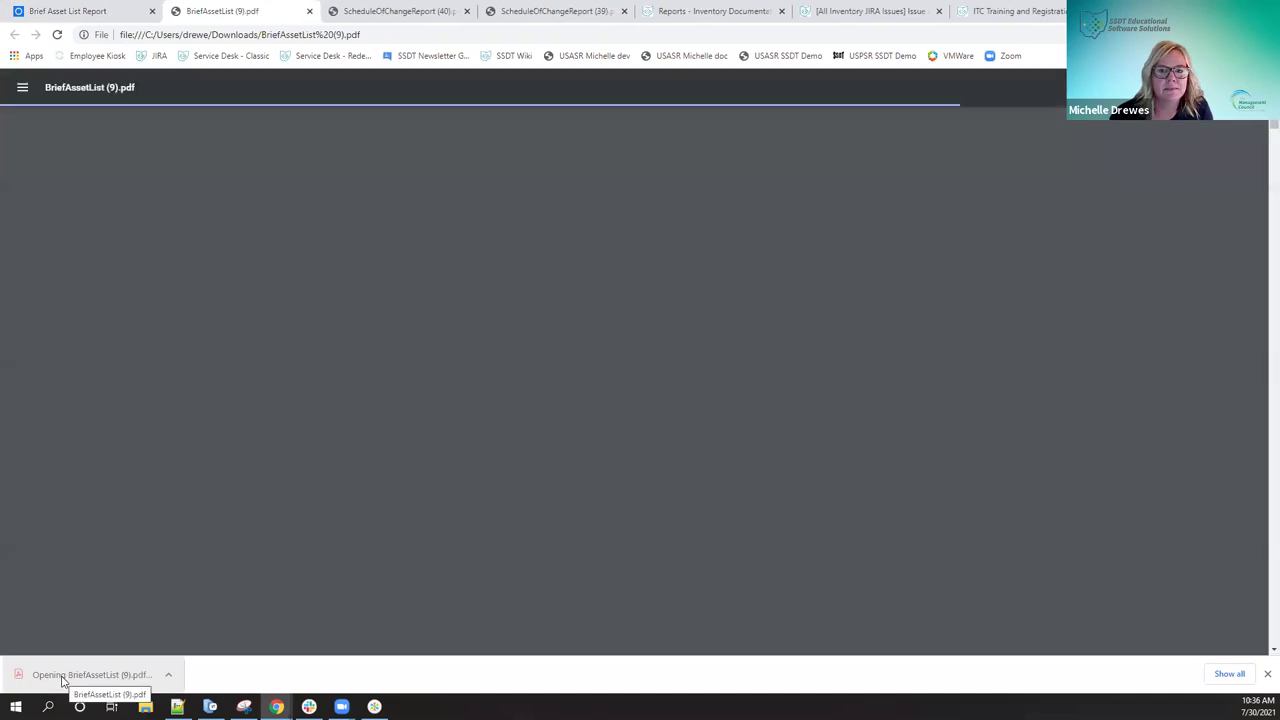
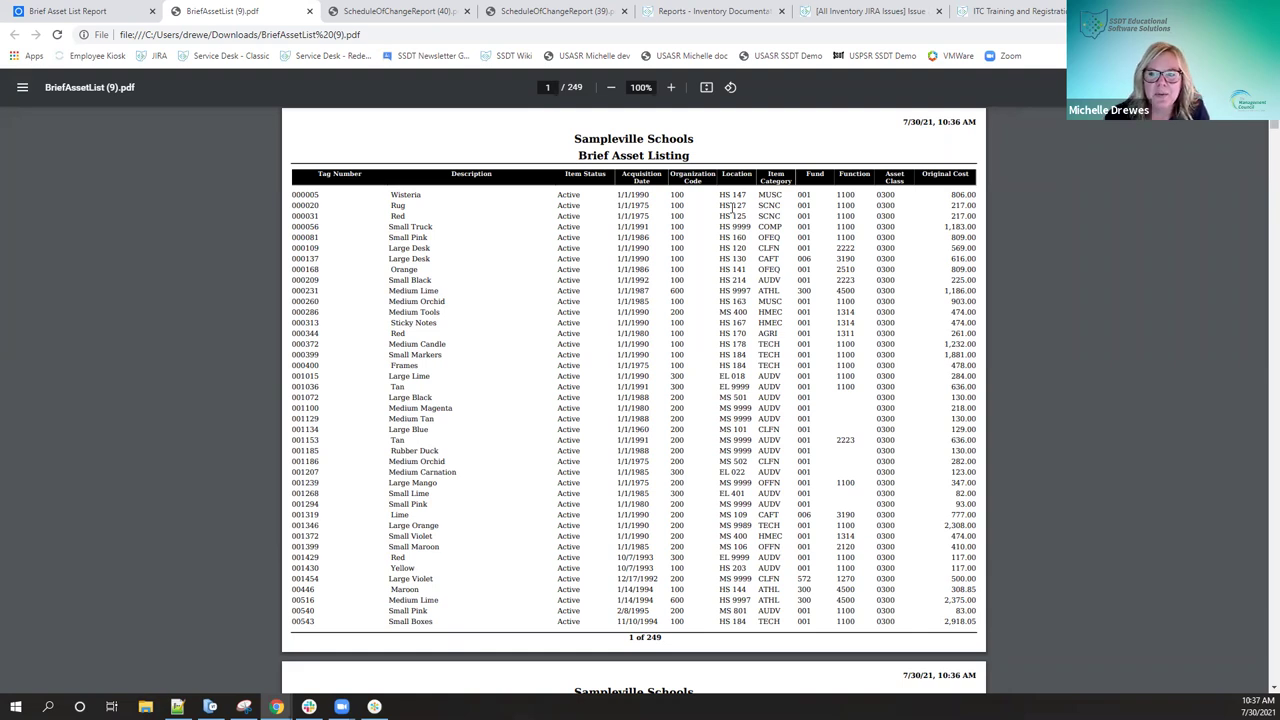
# Read through the first four pages of the Brief Asset Listing, examining the item details, statuses and original costs.
pyautogui.scroll(-3, 733, 208)
pyautogui.scroll(-3, 733, 208)
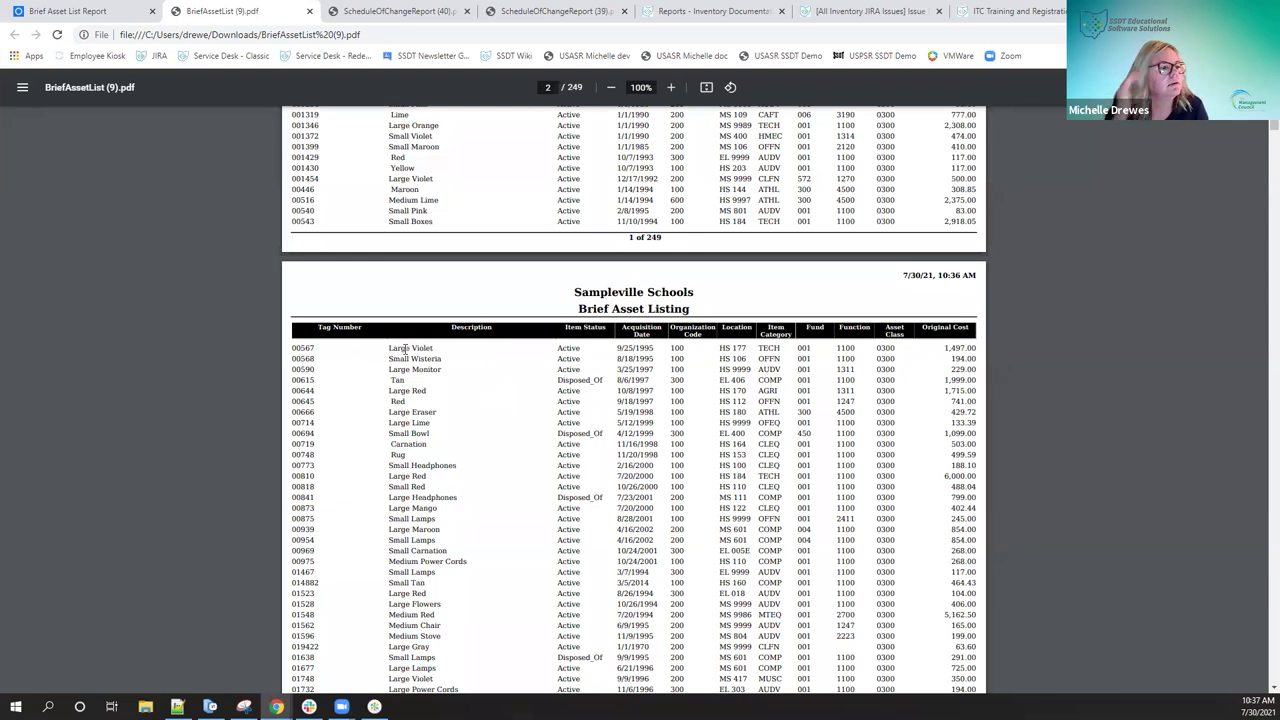
pyautogui.scroll(-5, 460, 452)
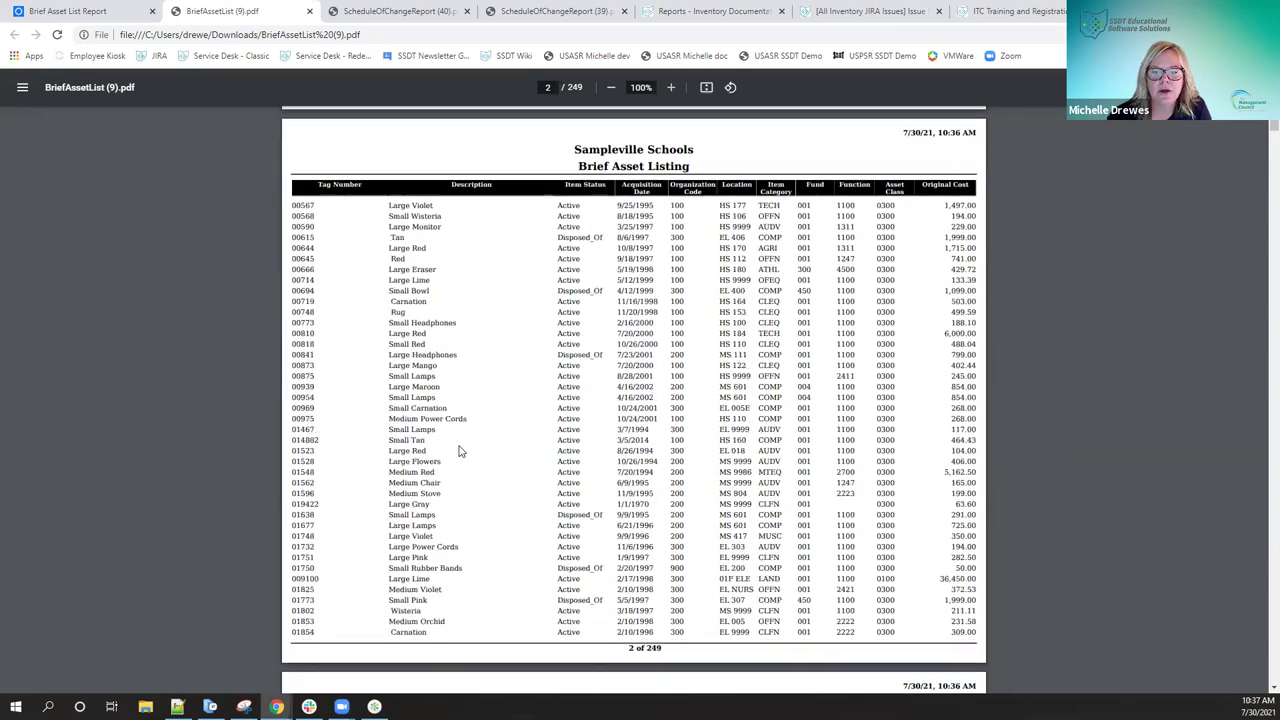
pyautogui.scroll(-3, 460, 452)
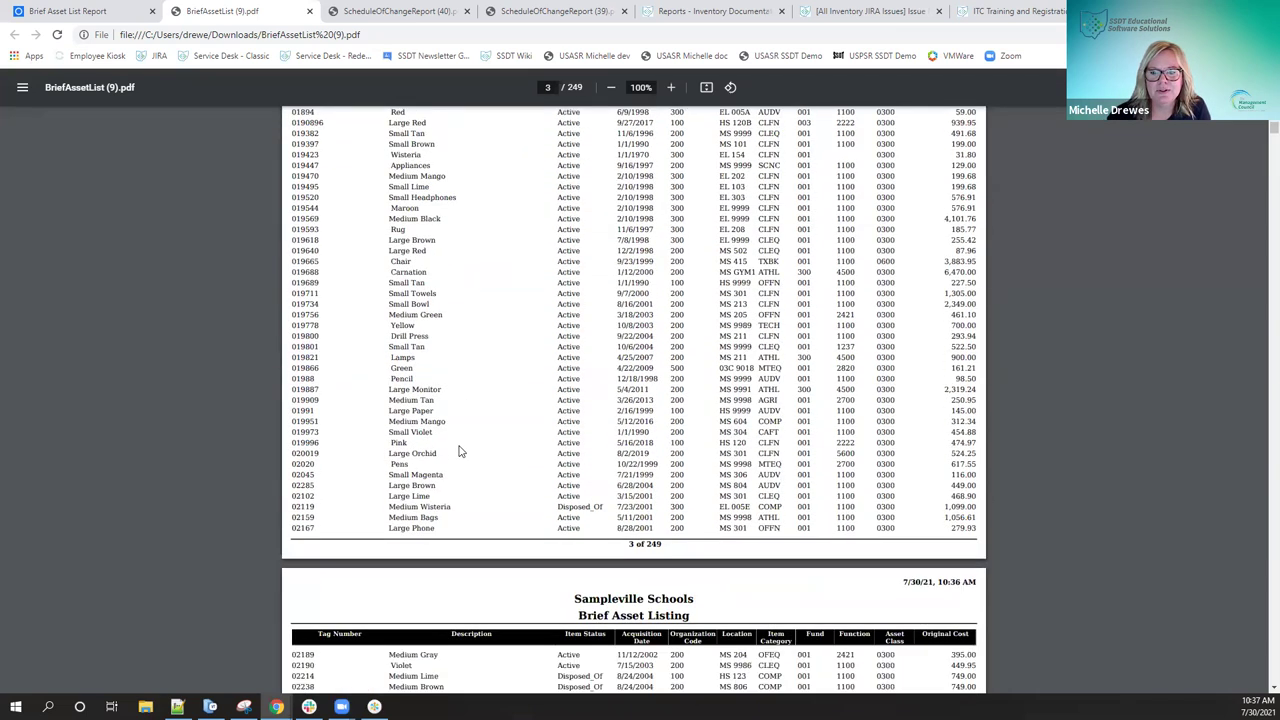
pyautogui.scroll(-2, 460, 452)
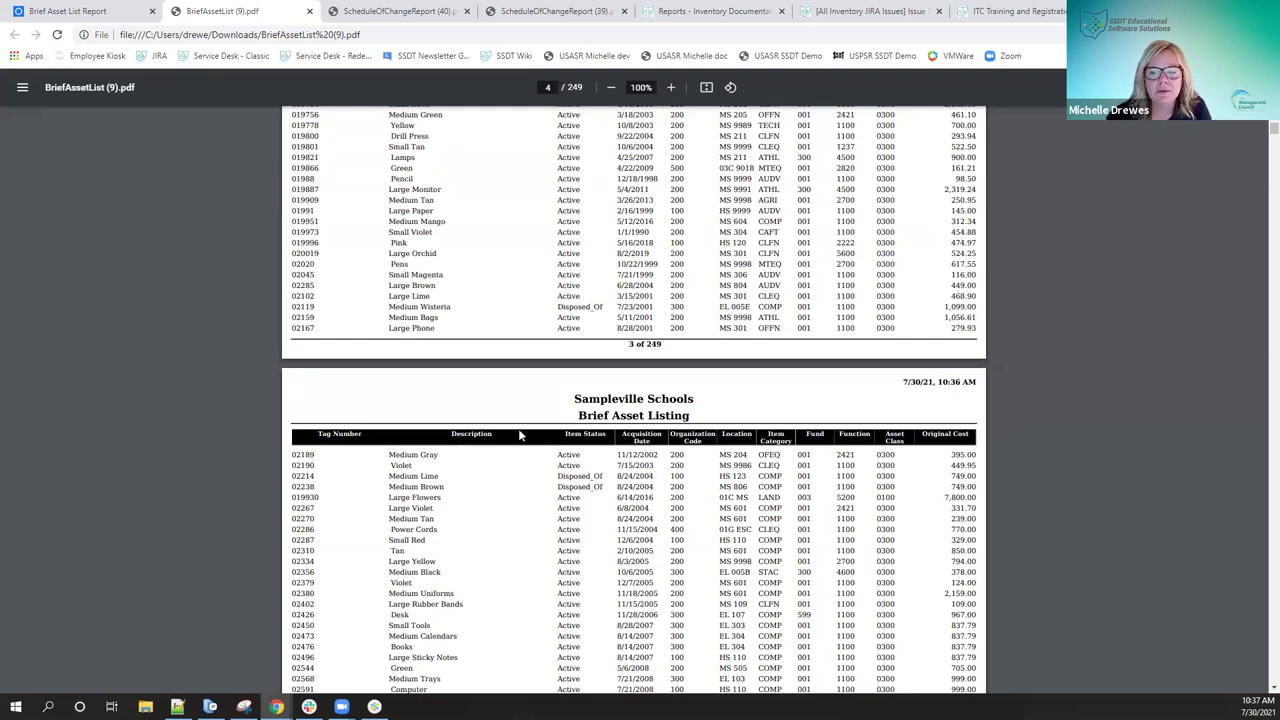
pyautogui.scroll(15, 519, 434)
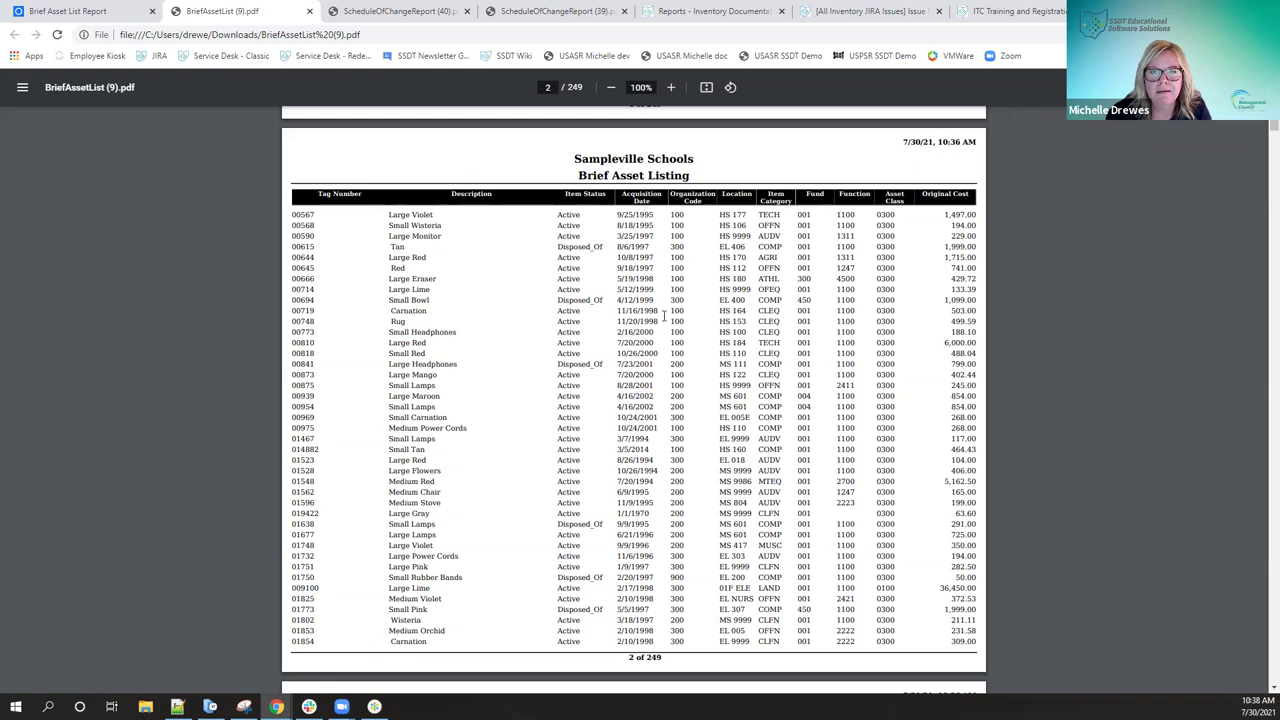
# Close the BriefAssetList (9) PDF and both ScheduleOfChangeReport PDFs, (39) and (40).
pyautogui.click(309, 12)
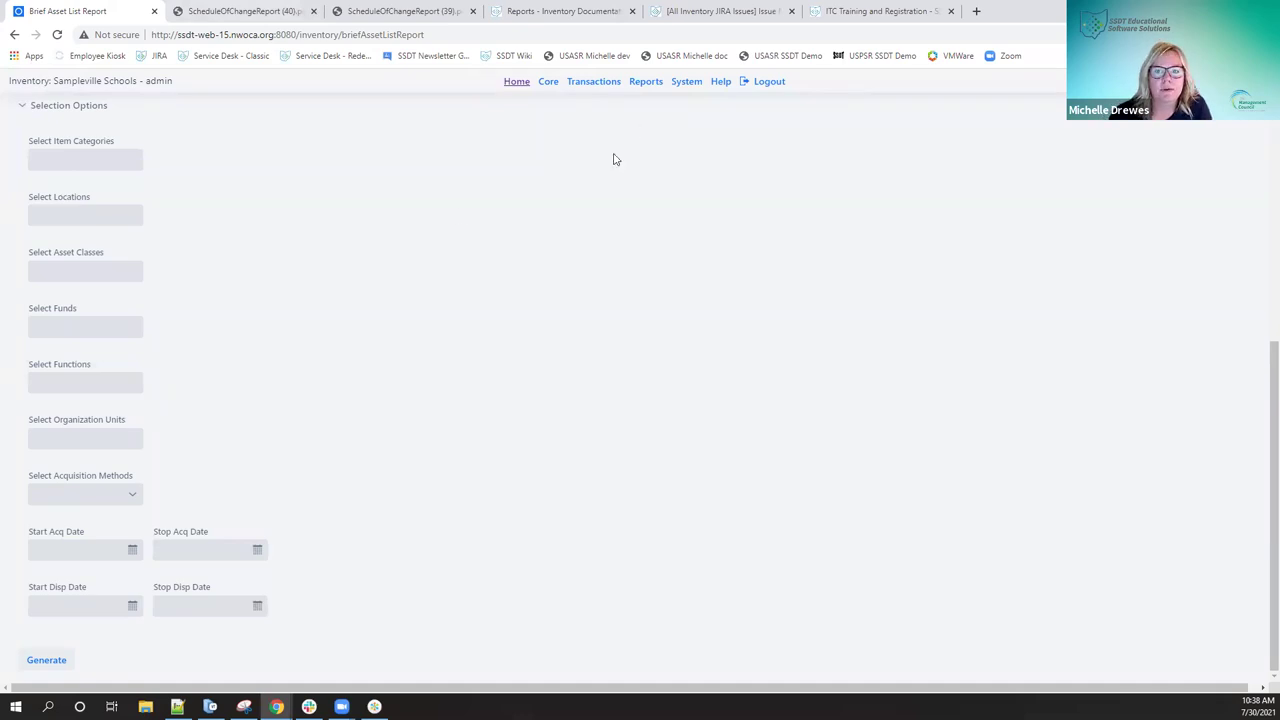
pyautogui.click(657, 82)
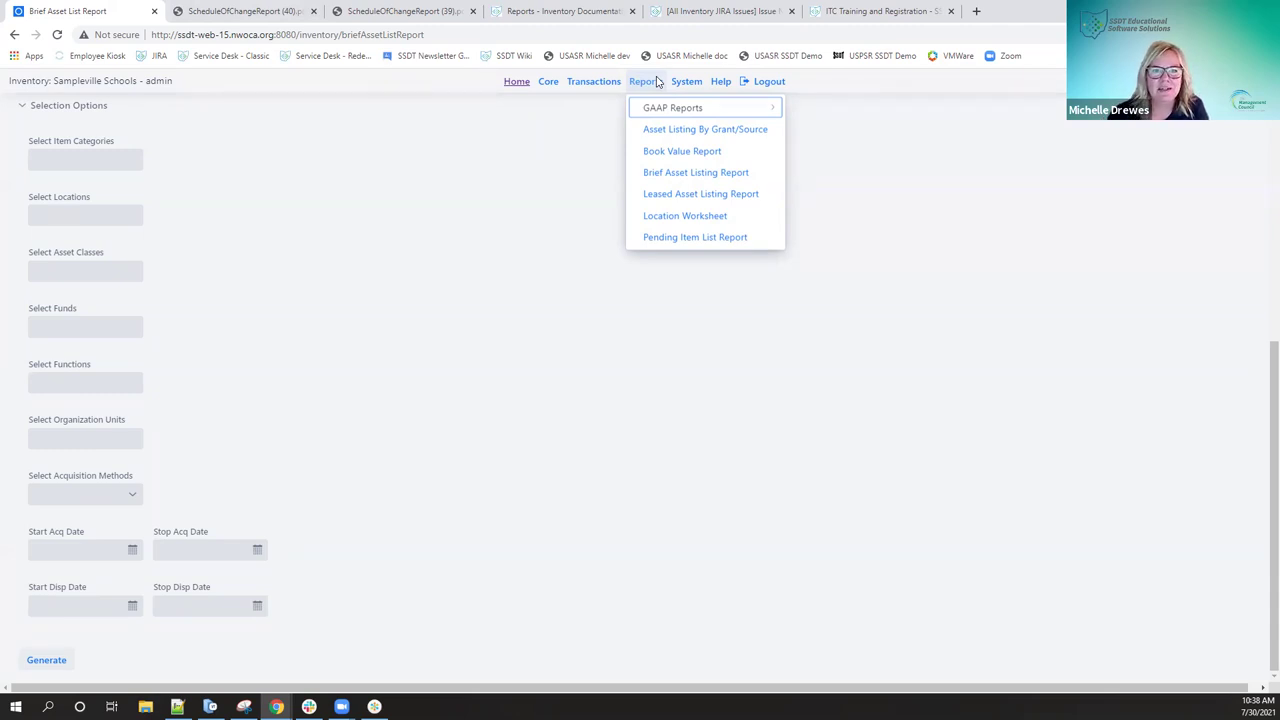
pyautogui.click(416, 12)
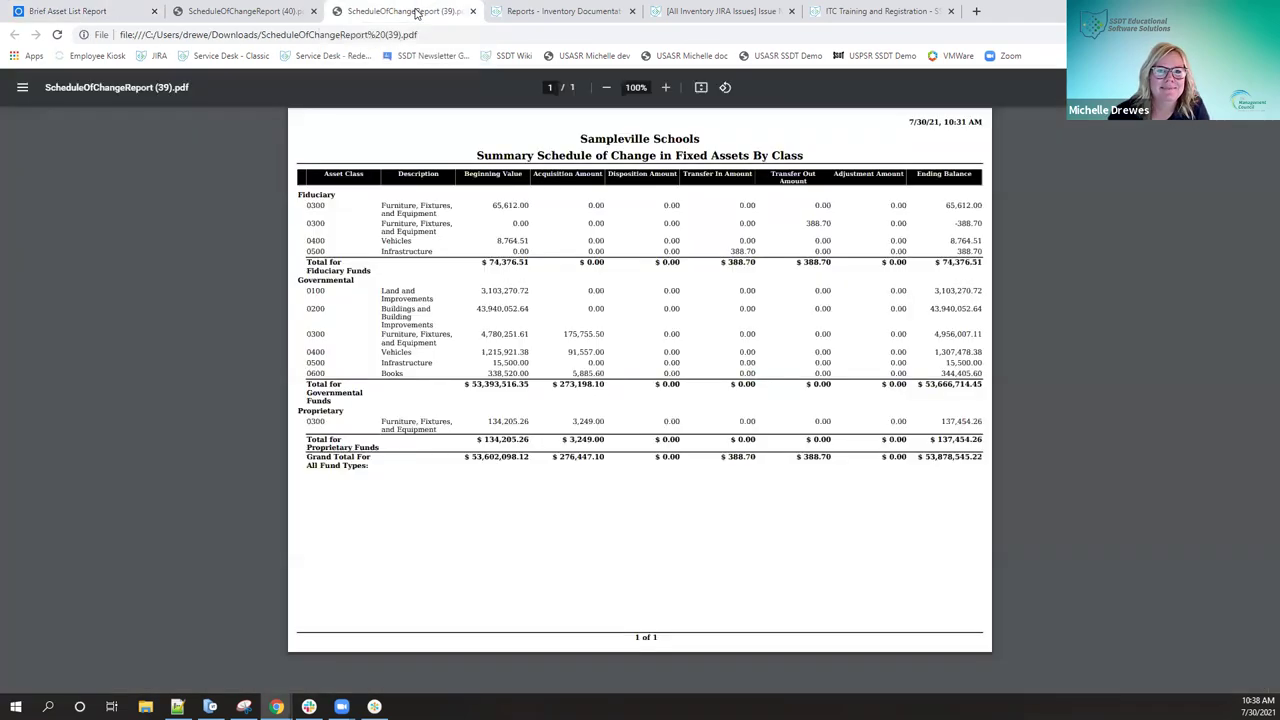
pyautogui.click(473, 11)
pyautogui.click(313, 11)
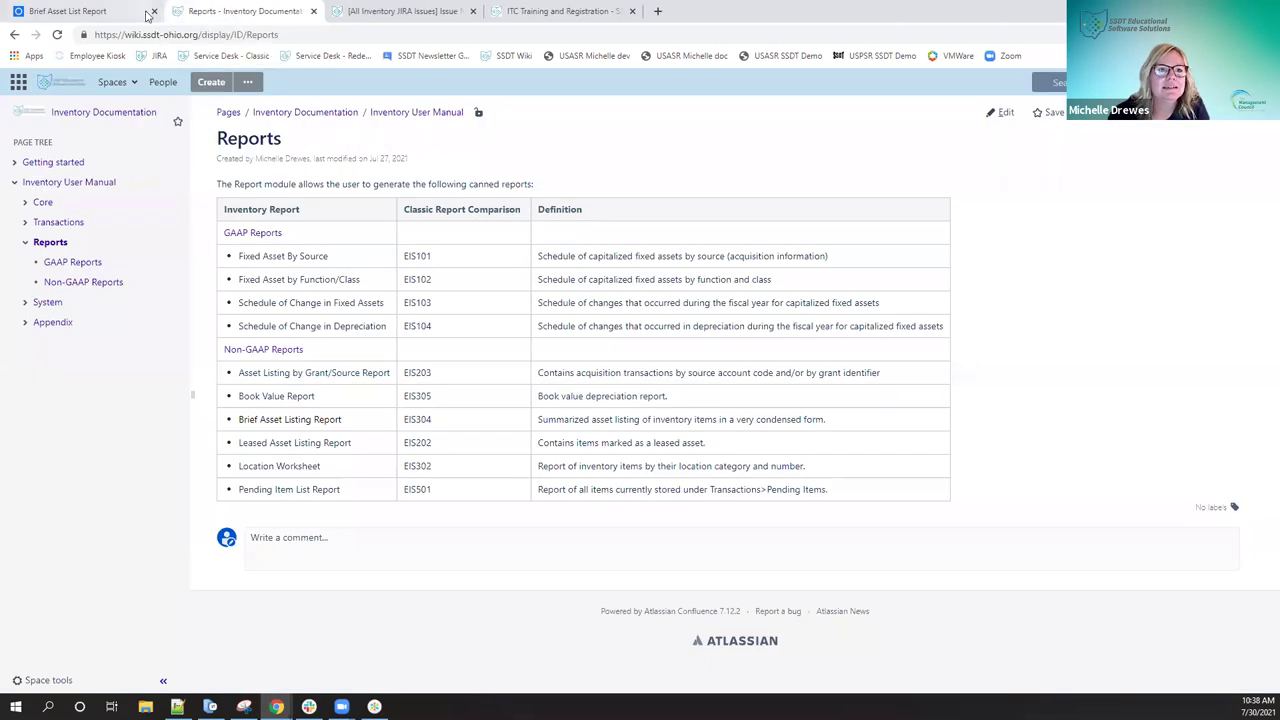
# Return to the inventory system, open the Import/Update Items page and review the available import types, keeping Item selected.
pyautogui.click(118, 12)
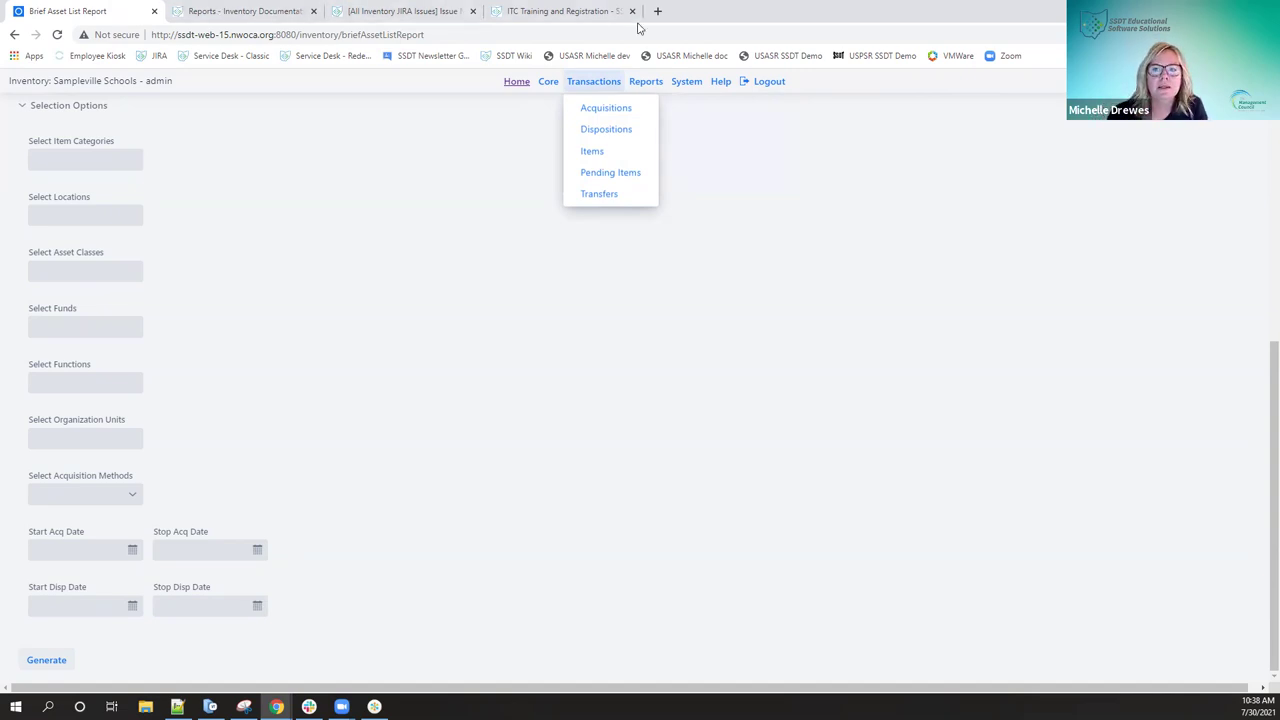
pyautogui.click(690, 81)
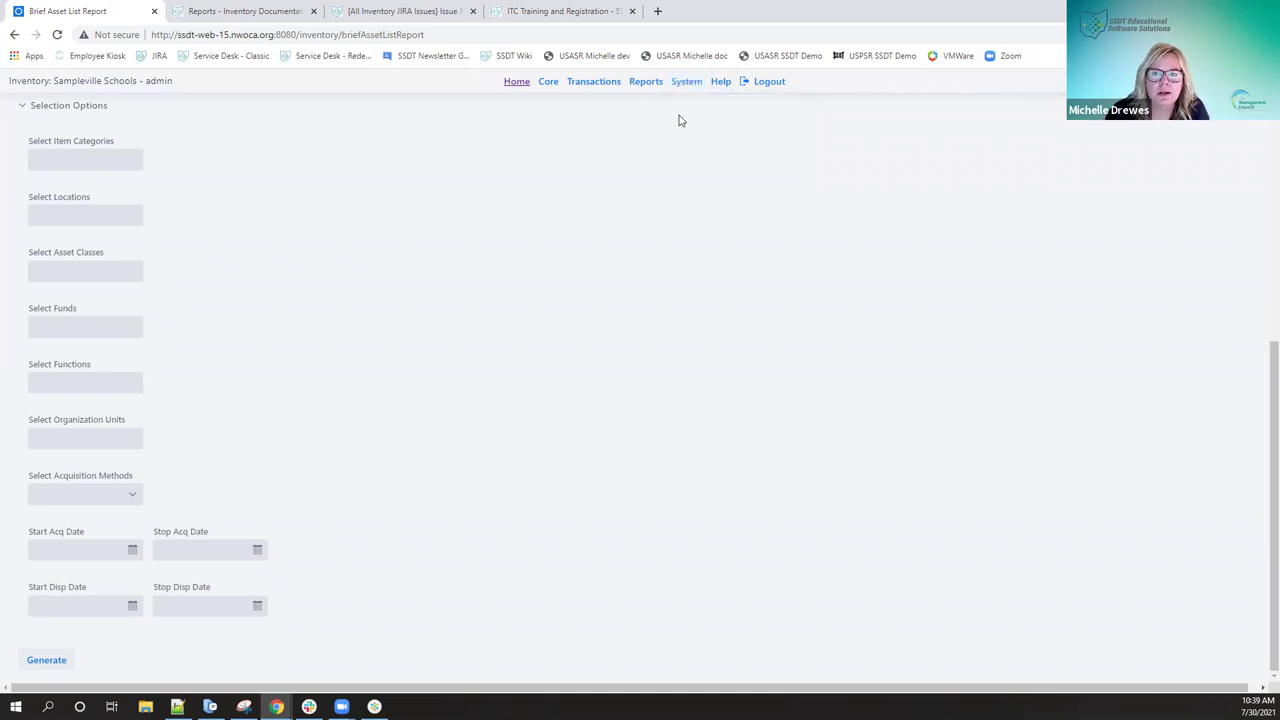
pyautogui.click(699, 152)
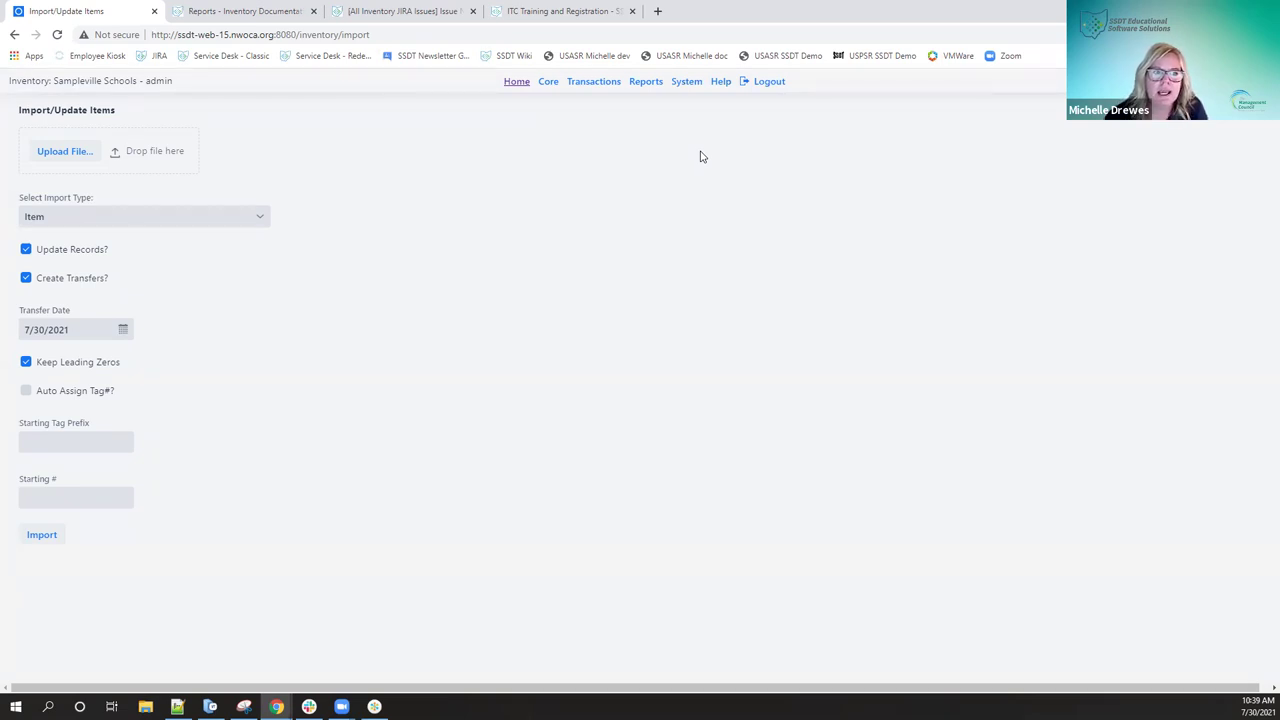
pyautogui.click(261, 217)
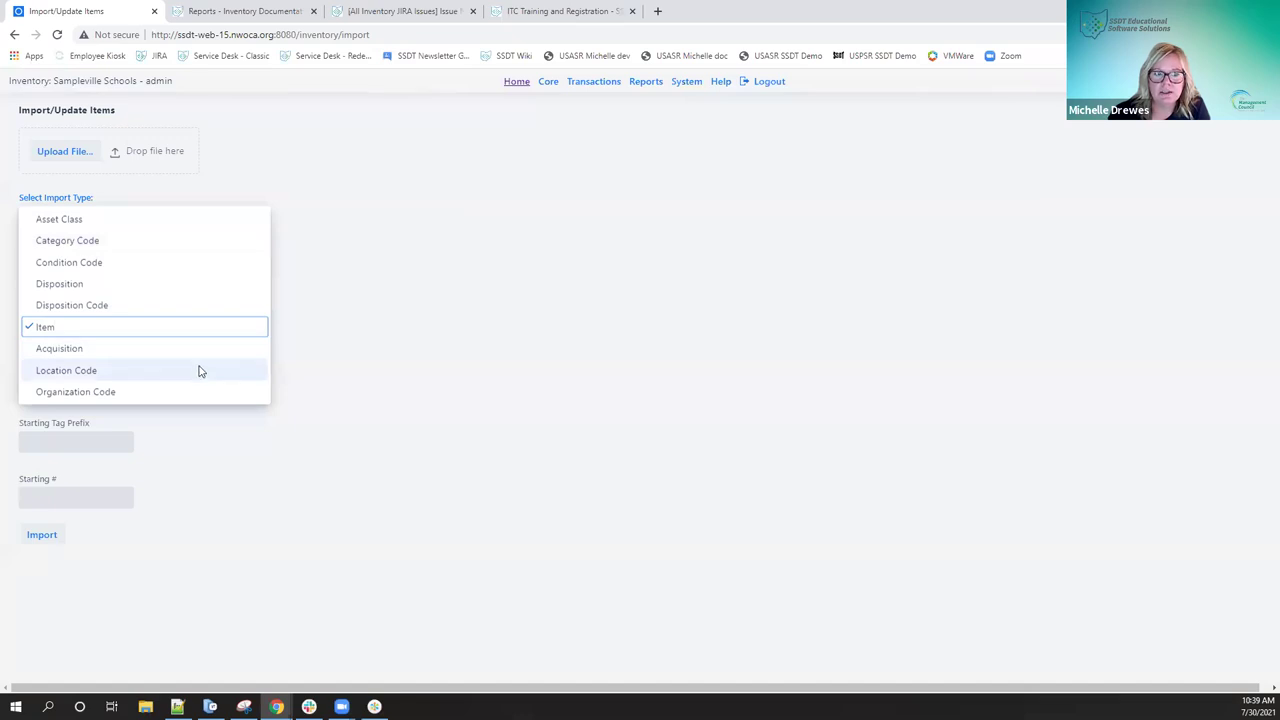
pyautogui.click(326, 414)
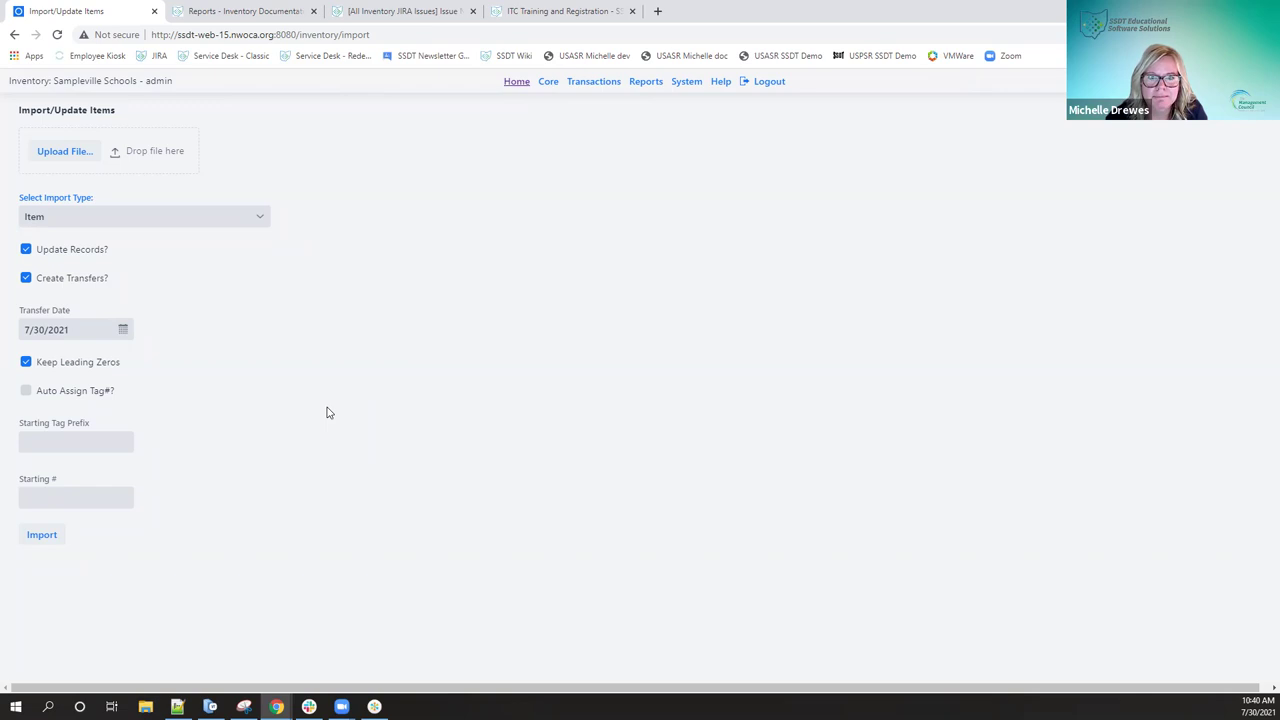
# Open the Capitalization Criteria page to view its fields, followed by the Change Password page.
pyautogui.click(699, 95)
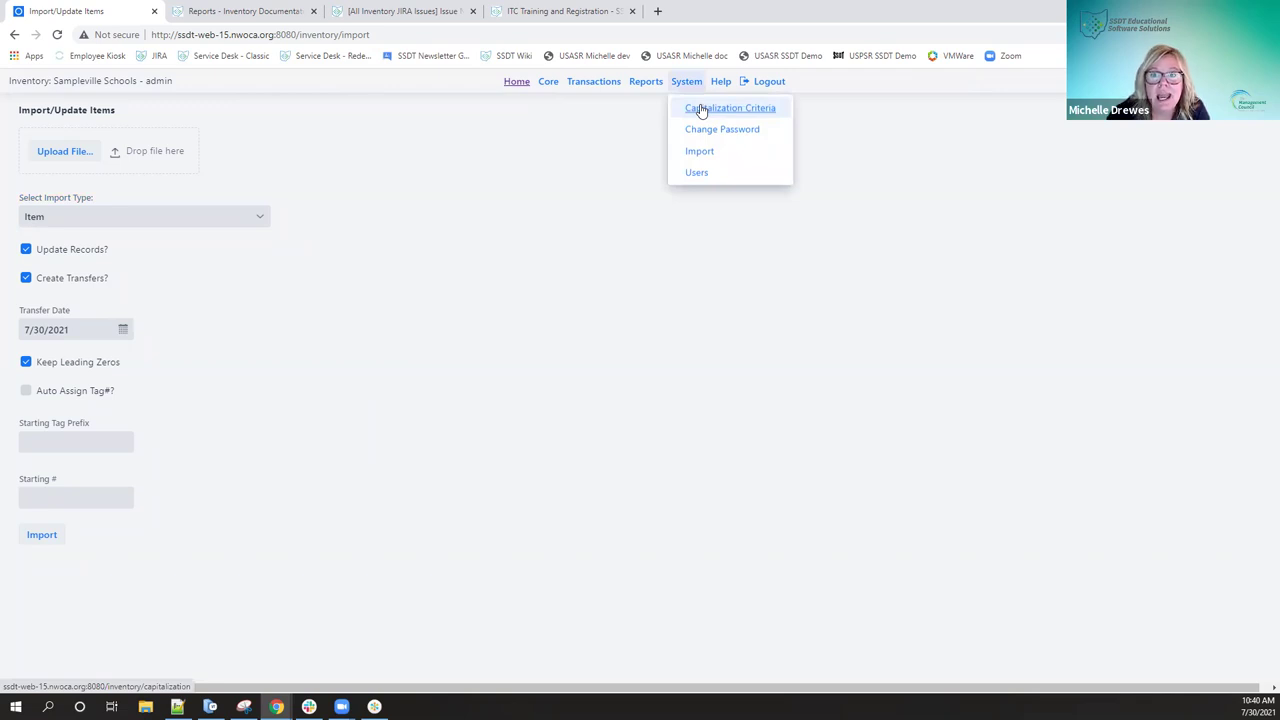
pyautogui.click(701, 109)
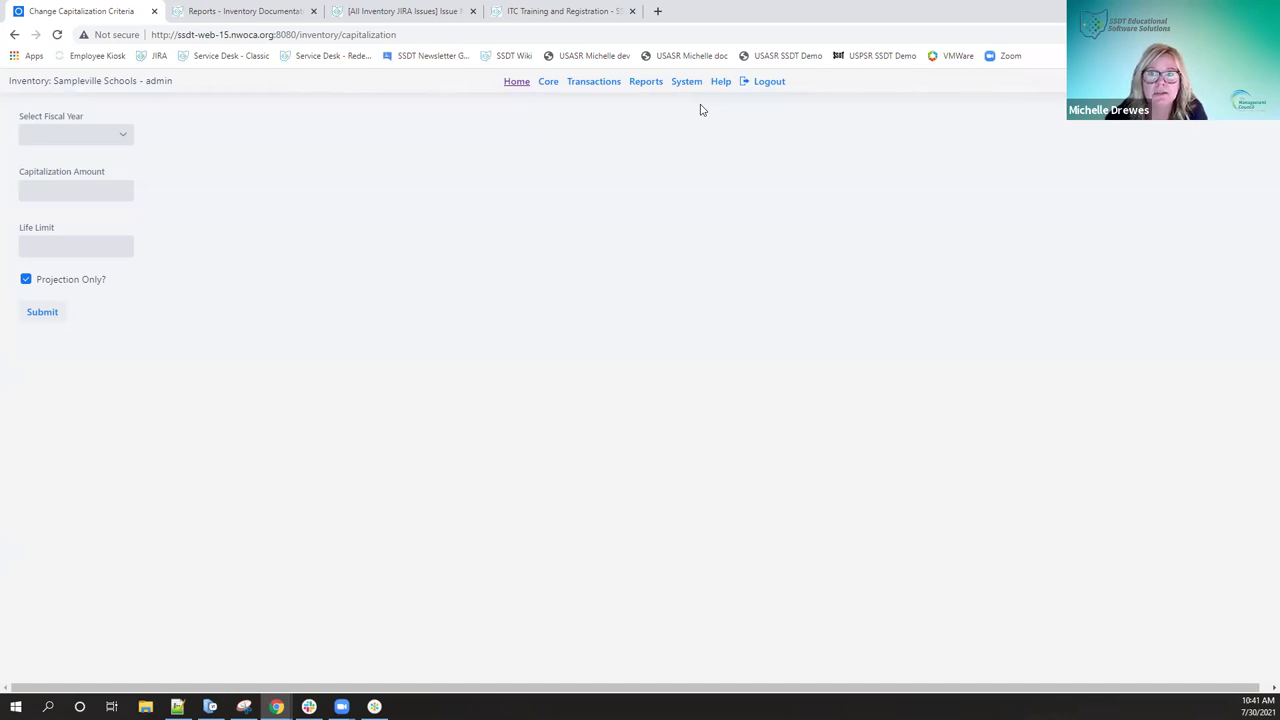
pyautogui.click(696, 88)
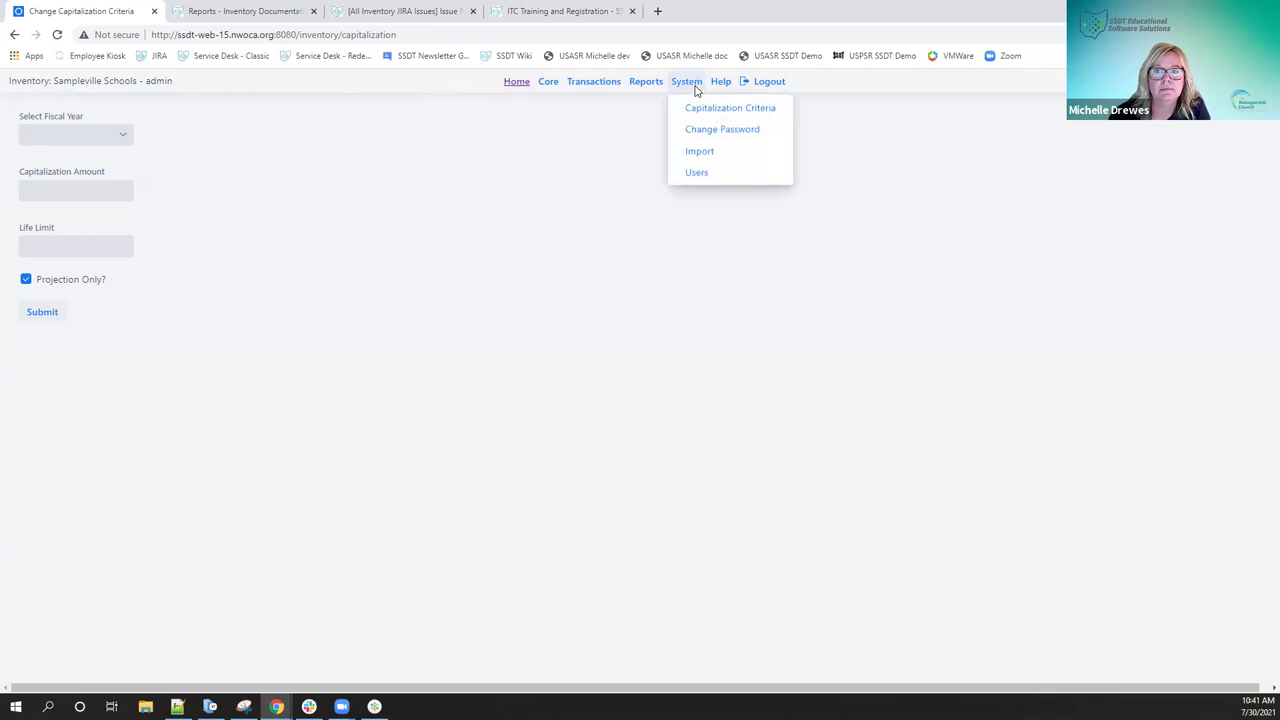
pyautogui.click(712, 130)
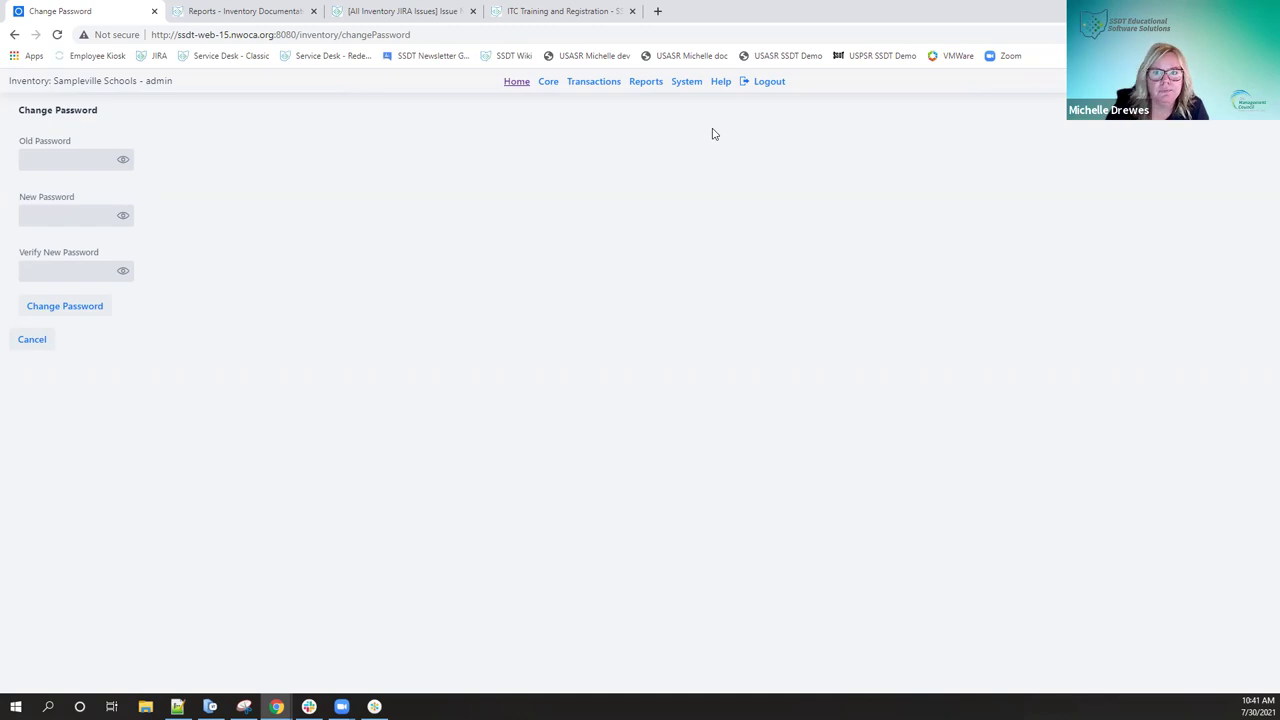
# Open the Users list and bring up the blank form for creating a new user.
pyautogui.click(681, 83)
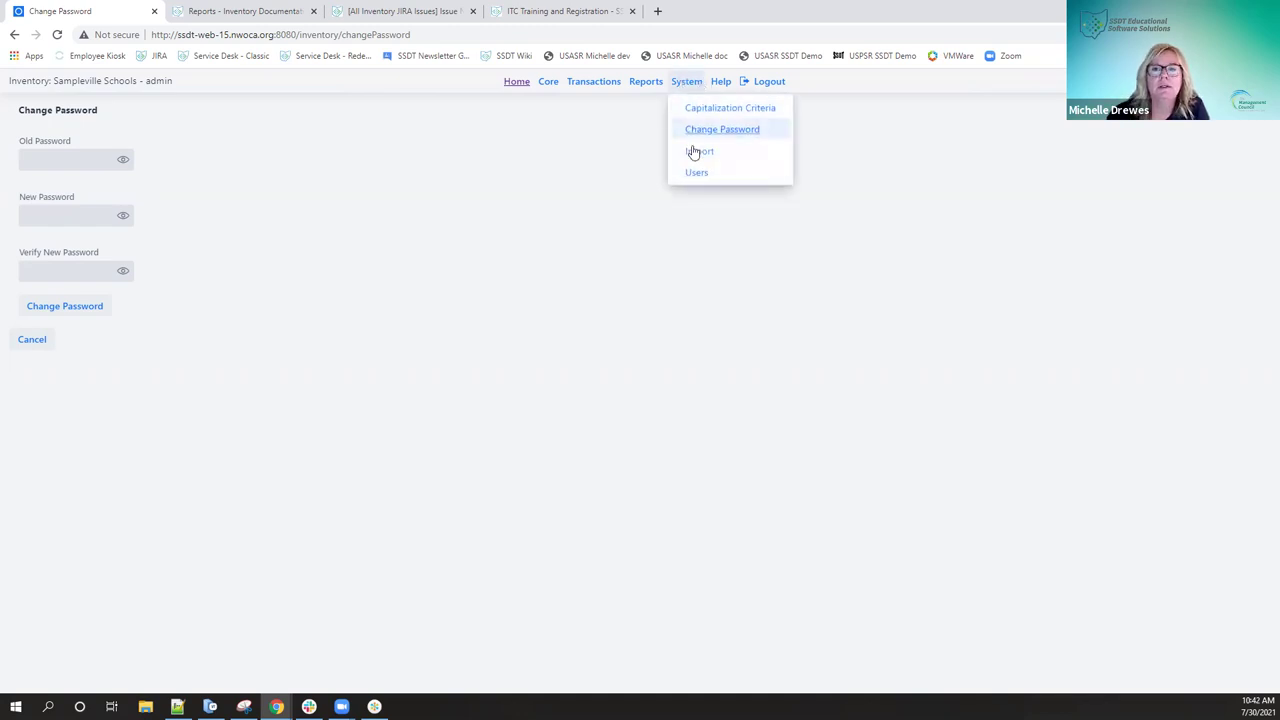
pyautogui.click(693, 177)
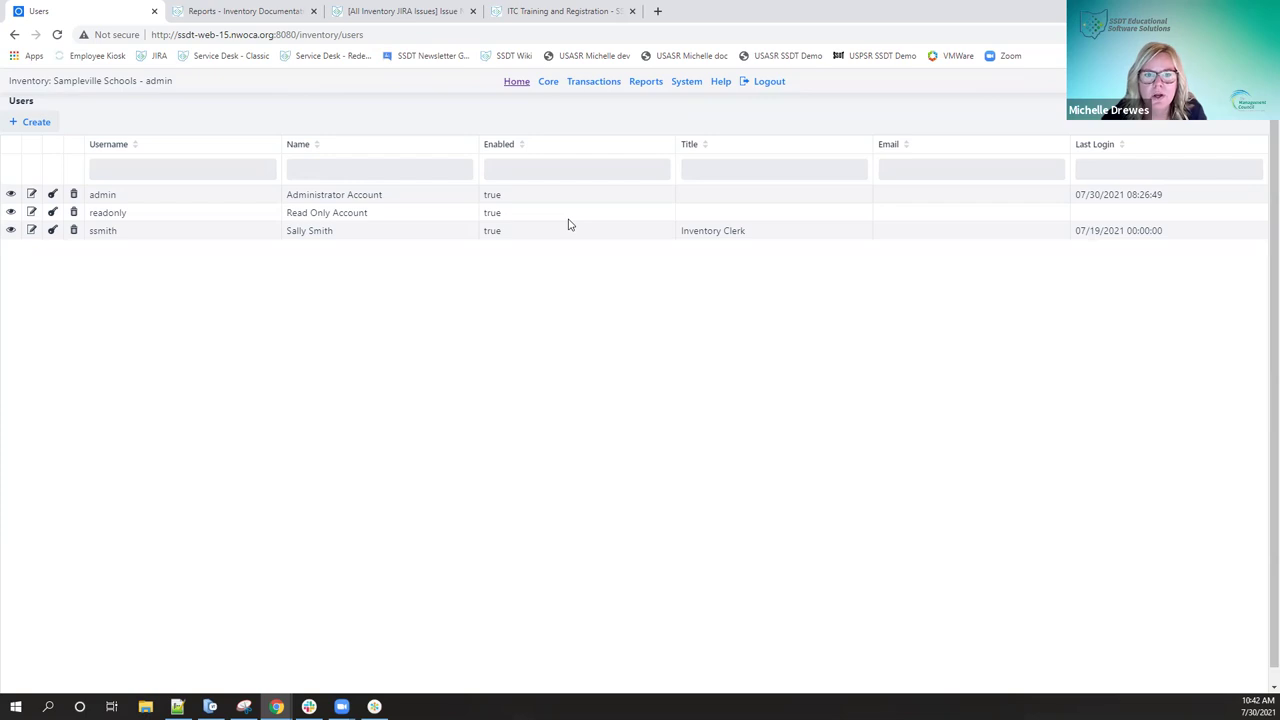
pyautogui.click(36, 124)
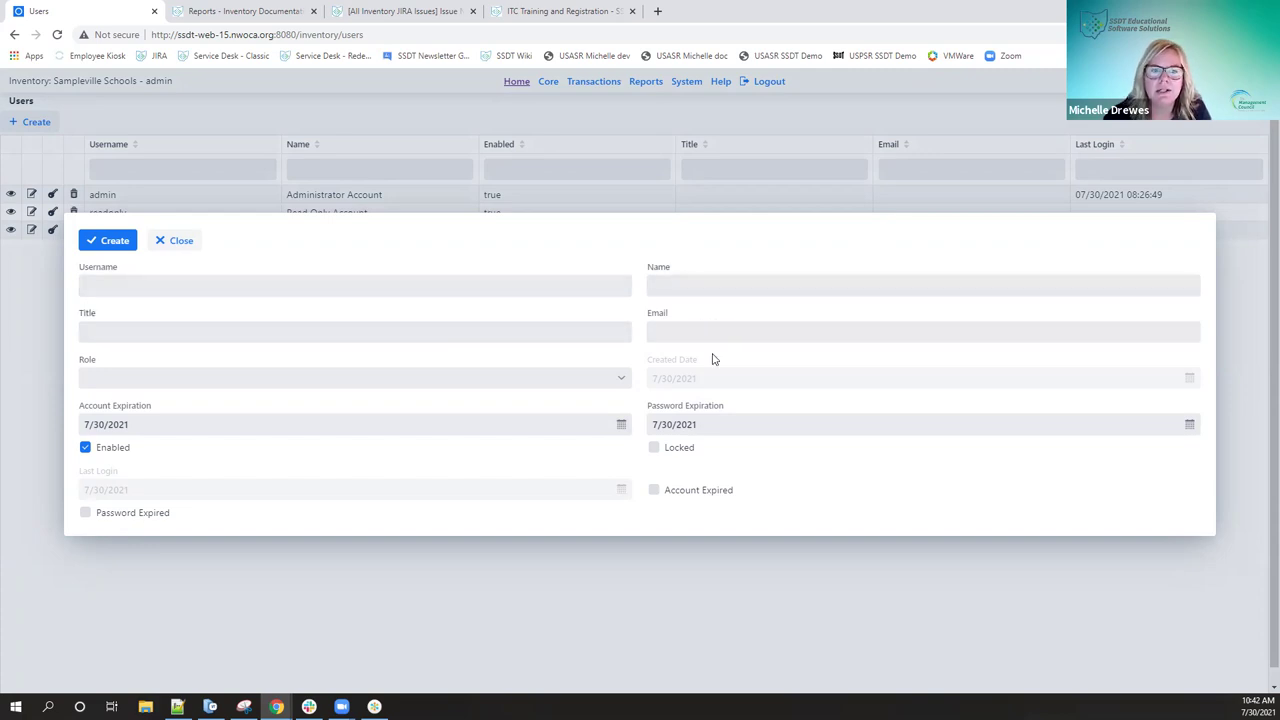
# Review the available roles in the new user form and close it without creating an account.
pyautogui.click(623, 379)
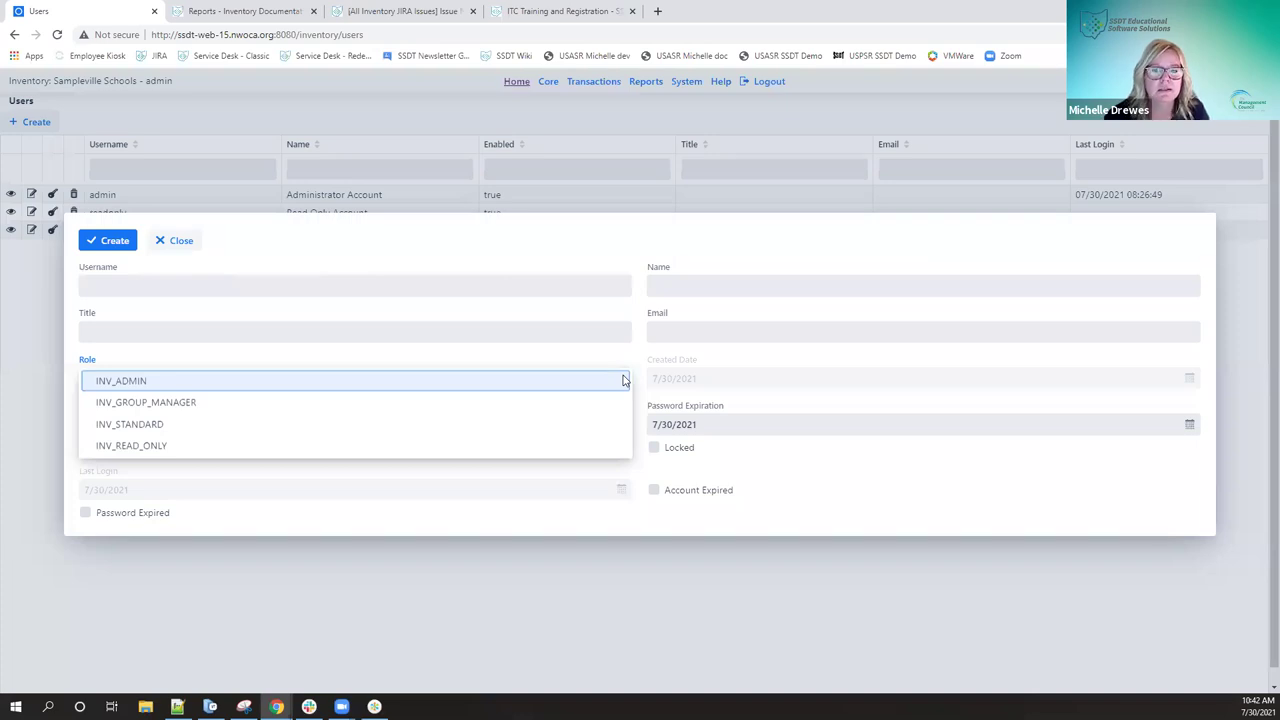
pyautogui.click(640, 470)
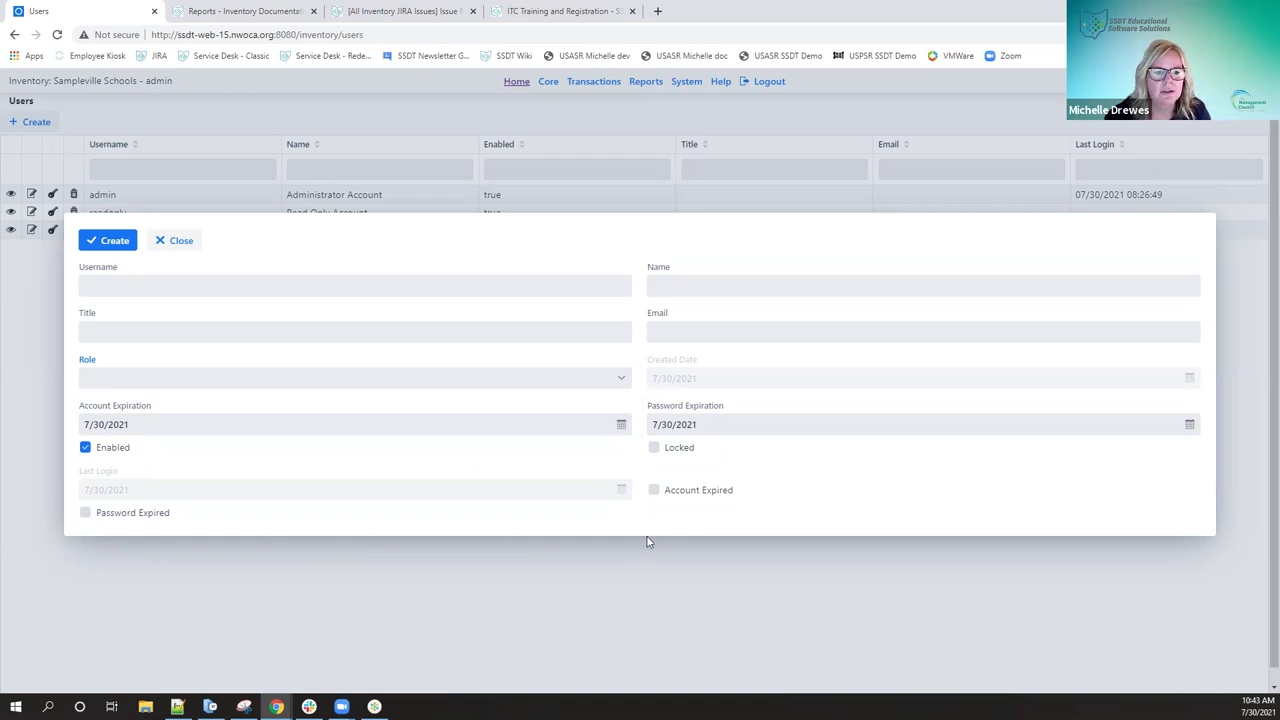
pyautogui.click(184, 246)
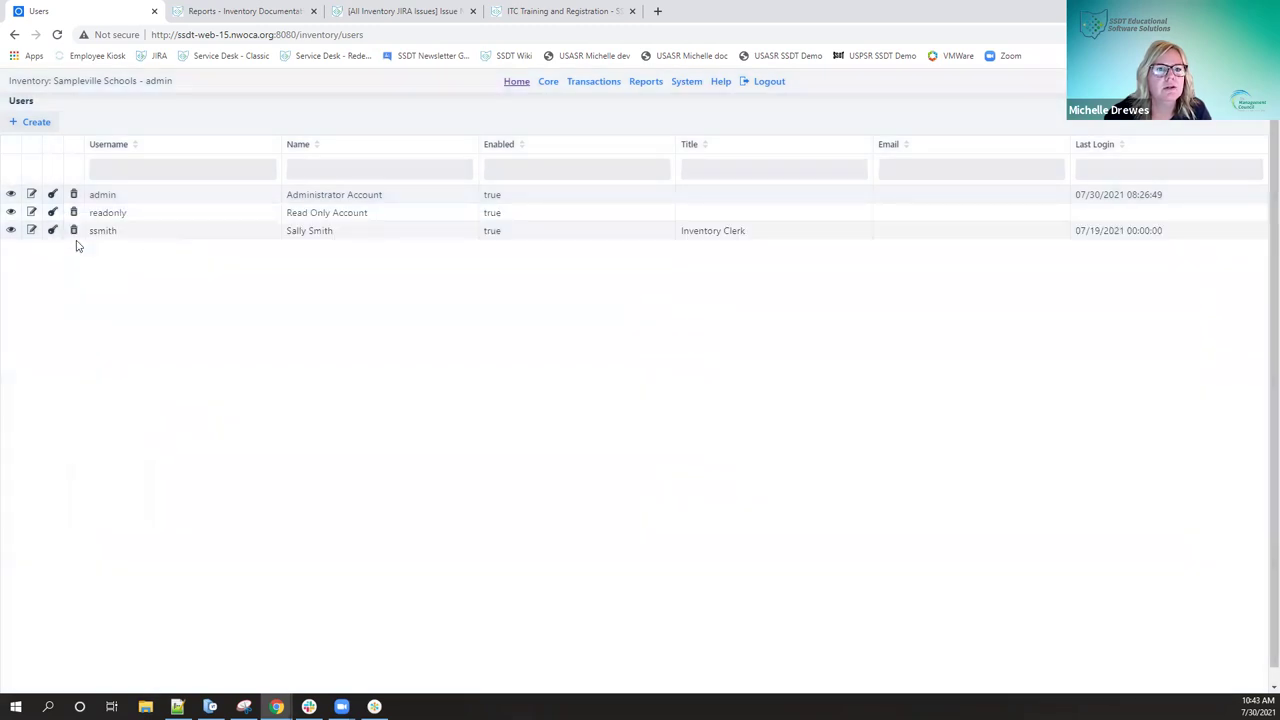
# Assign the INV_STANDARD role to the Inventory Clerk's user account, save it, and close the record.
pyautogui.click(11, 231)
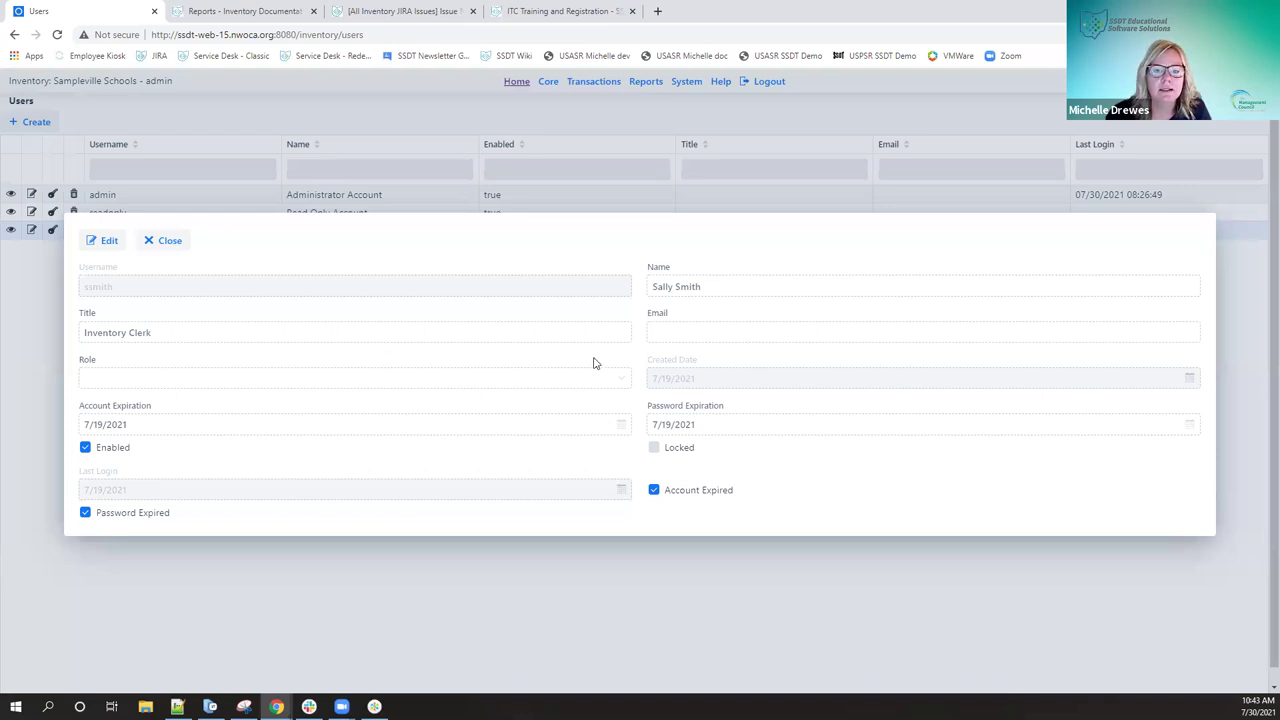
pyautogui.click(103, 240)
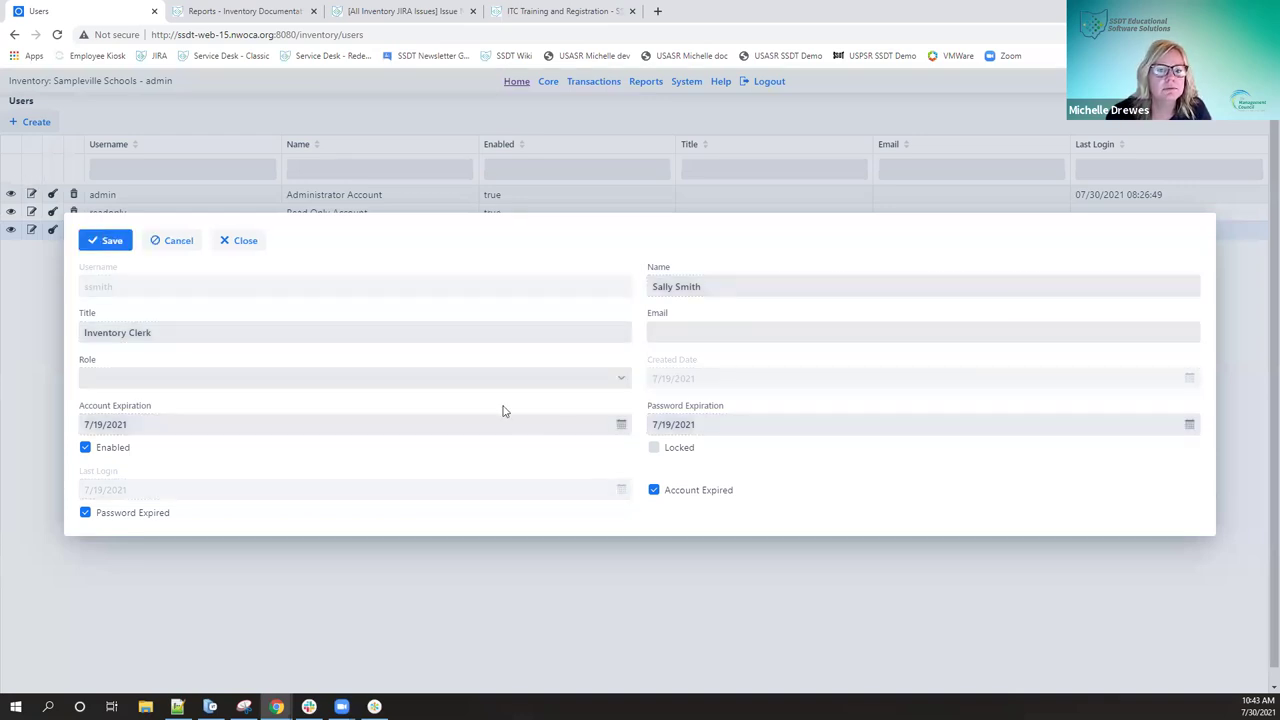
pyautogui.click(621, 380)
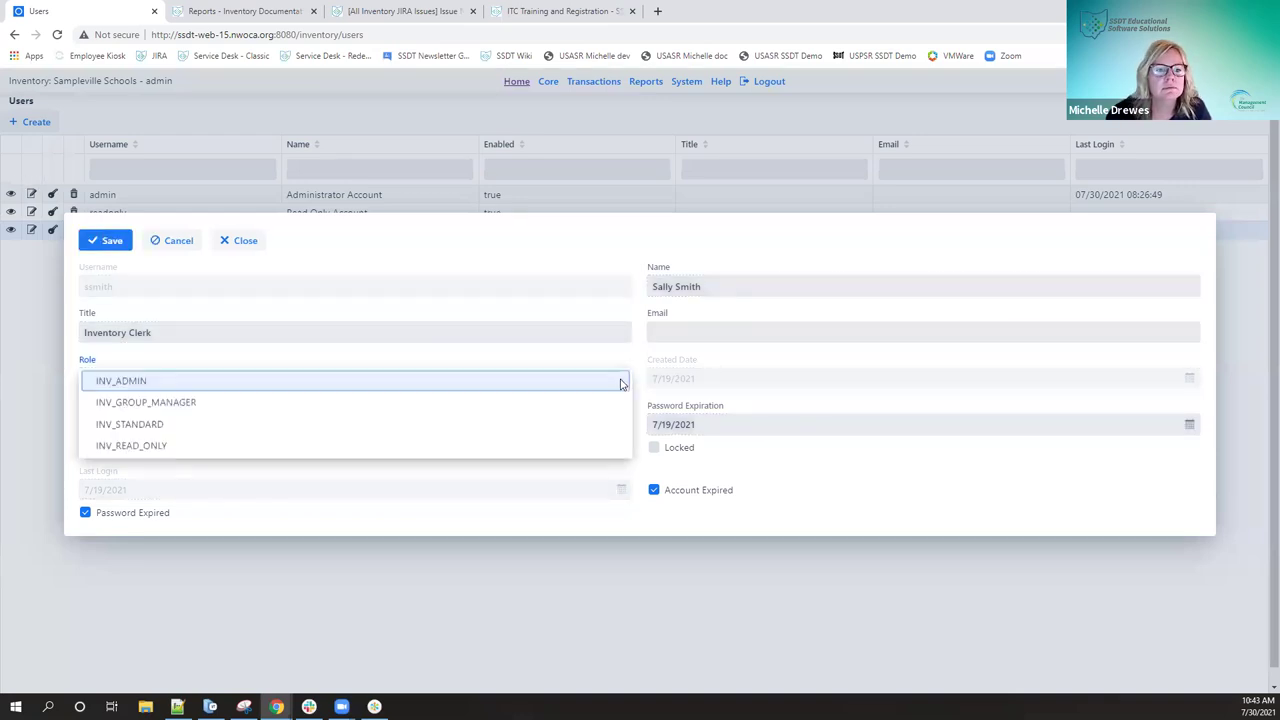
pyautogui.click(594, 428)
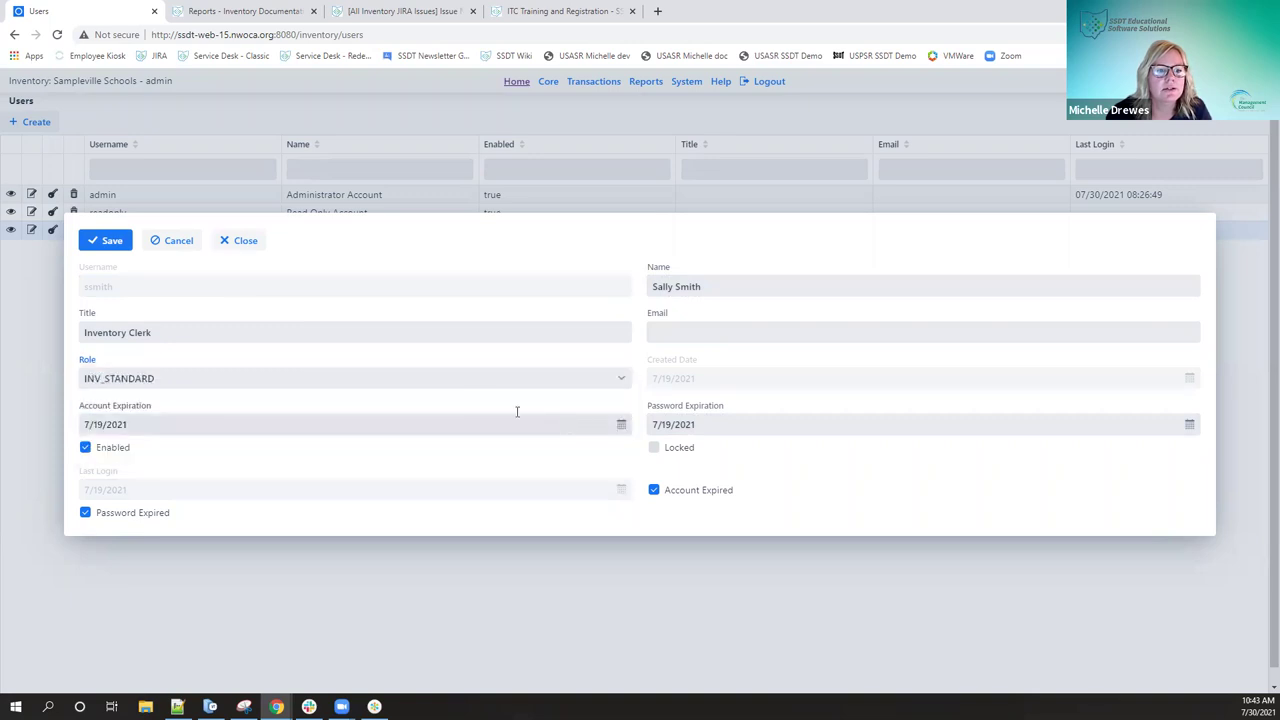
pyautogui.click(121, 240)
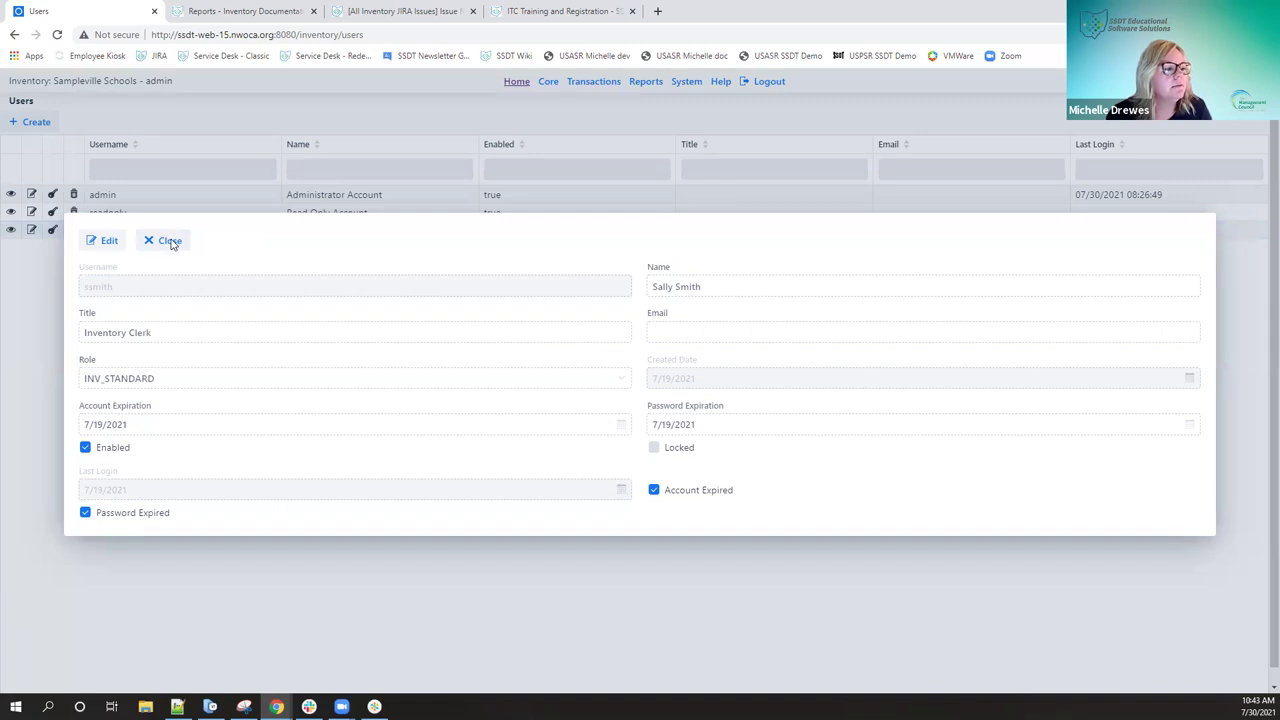
pyautogui.click(169, 241)
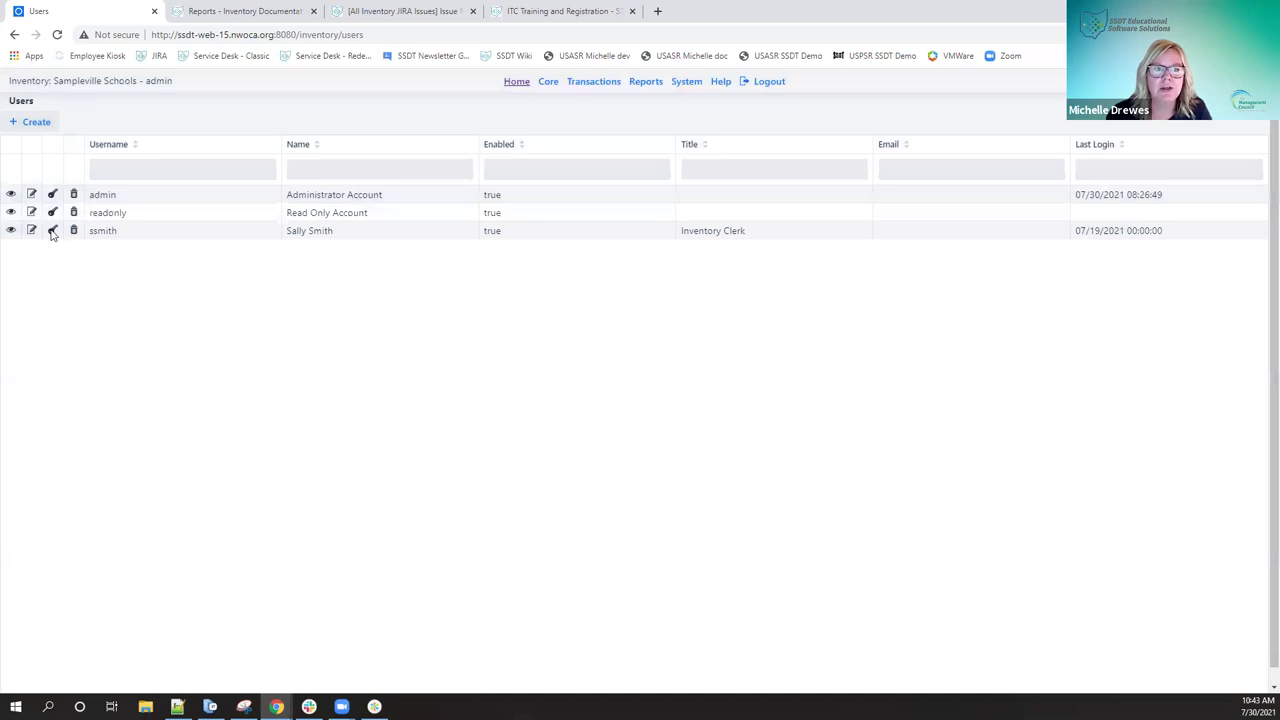
pyautogui.click(53, 231)
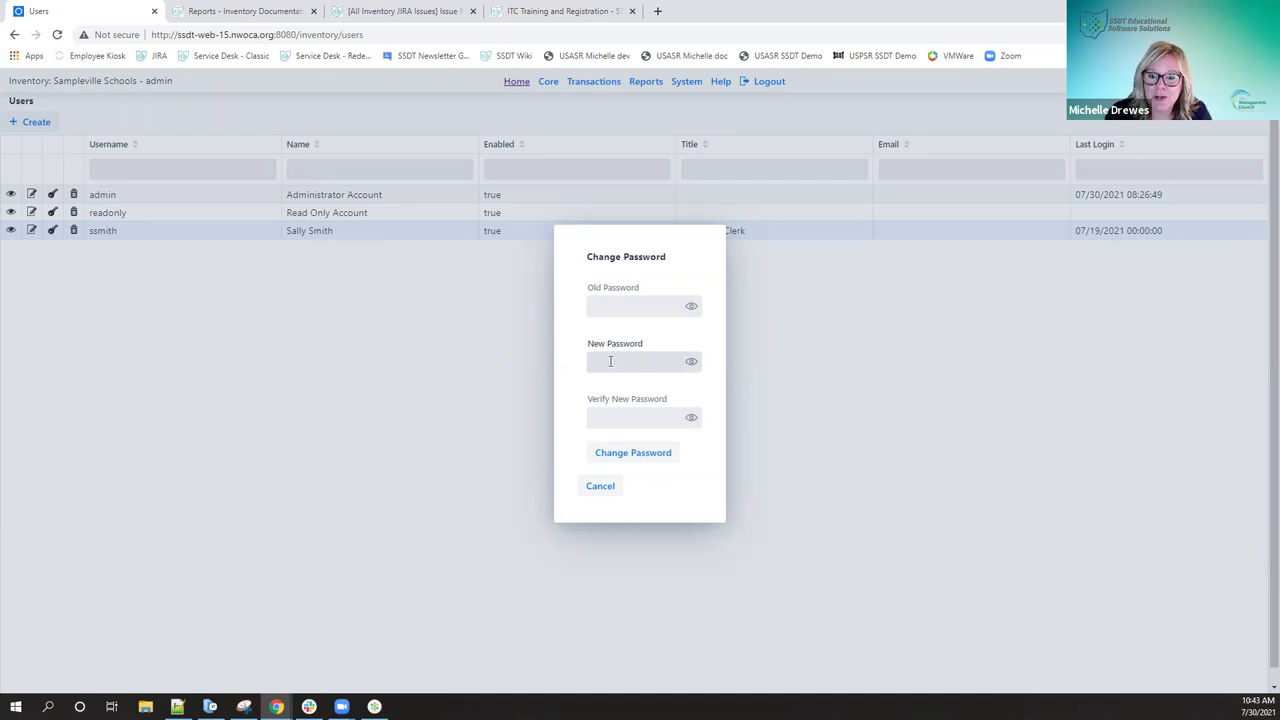
pyautogui.click(609, 486)
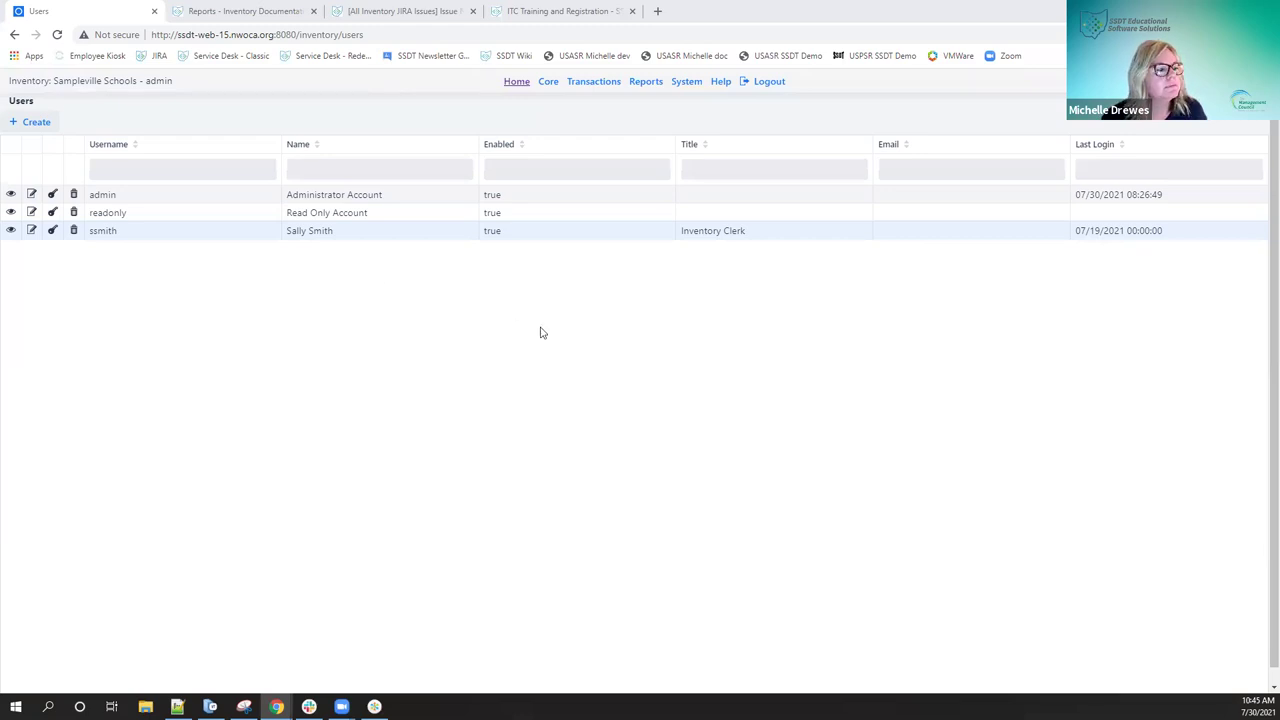
pyautogui.click(687, 84)
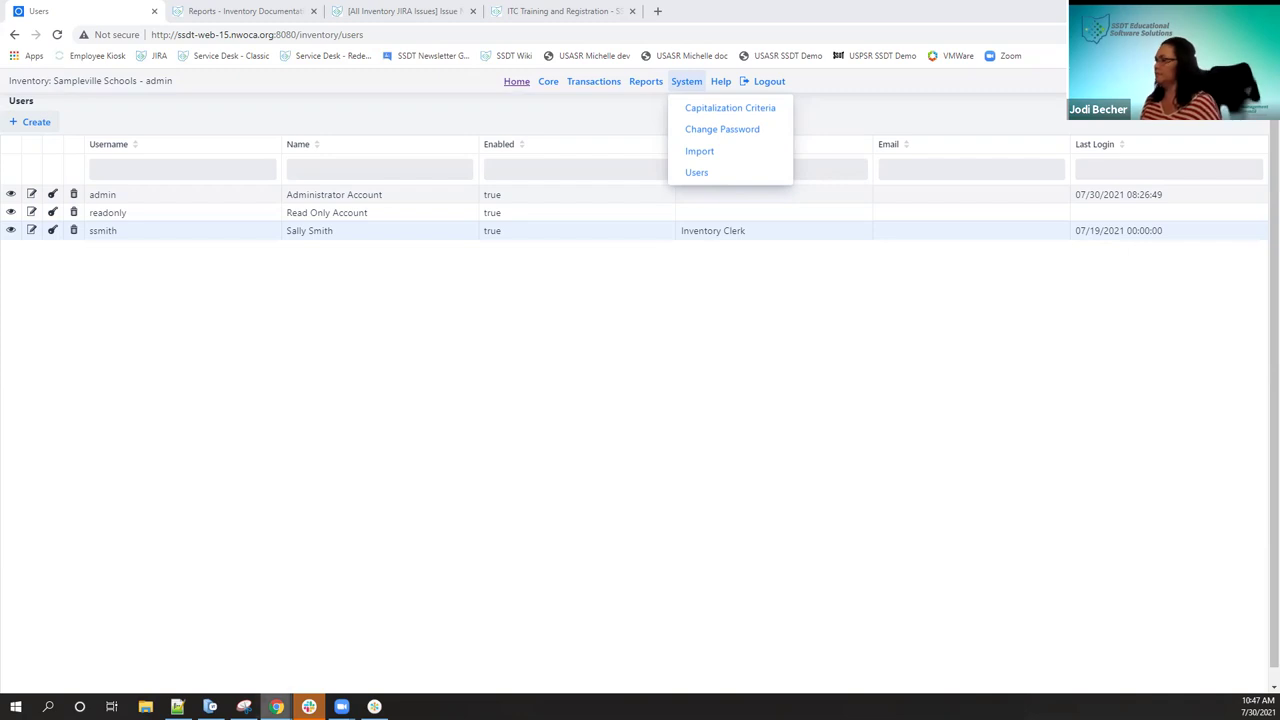
pyautogui.moveTo(276, 706)
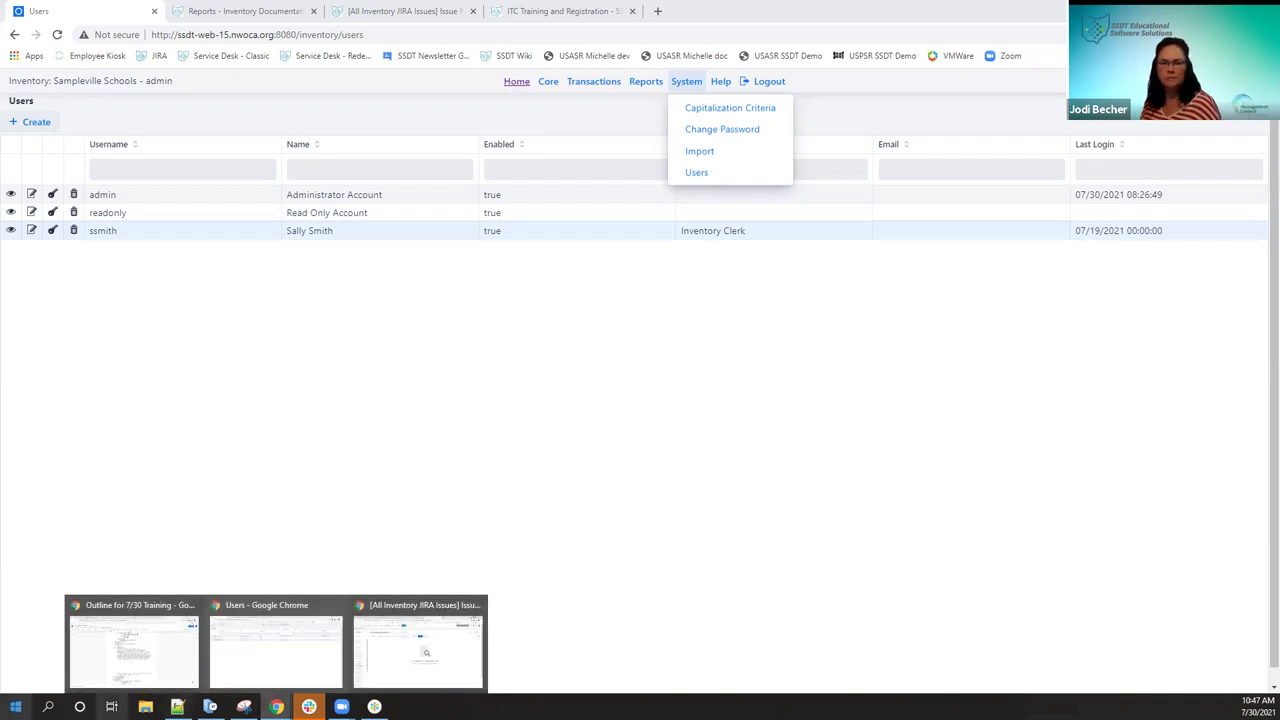
# Switch to the Inventory Documentation wiki and review the Inventory User Manual overview page.
pyautogui.click(238, 12)
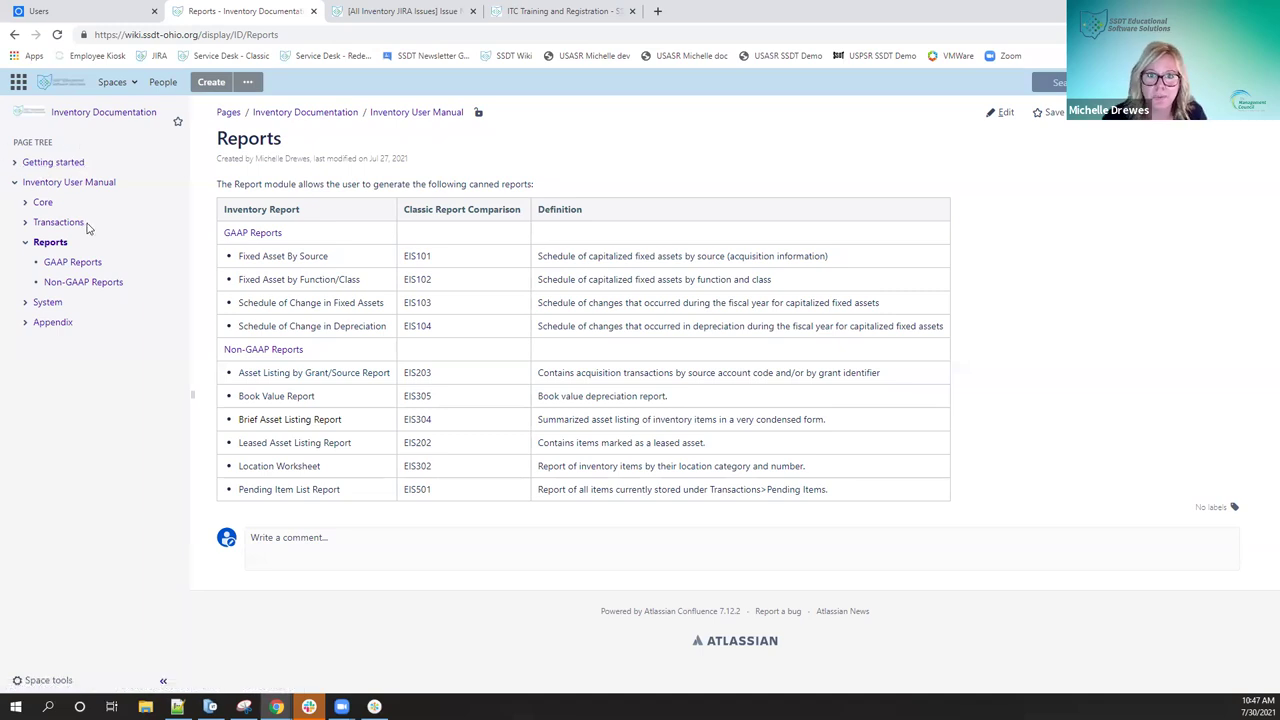
pyautogui.click(47, 185)
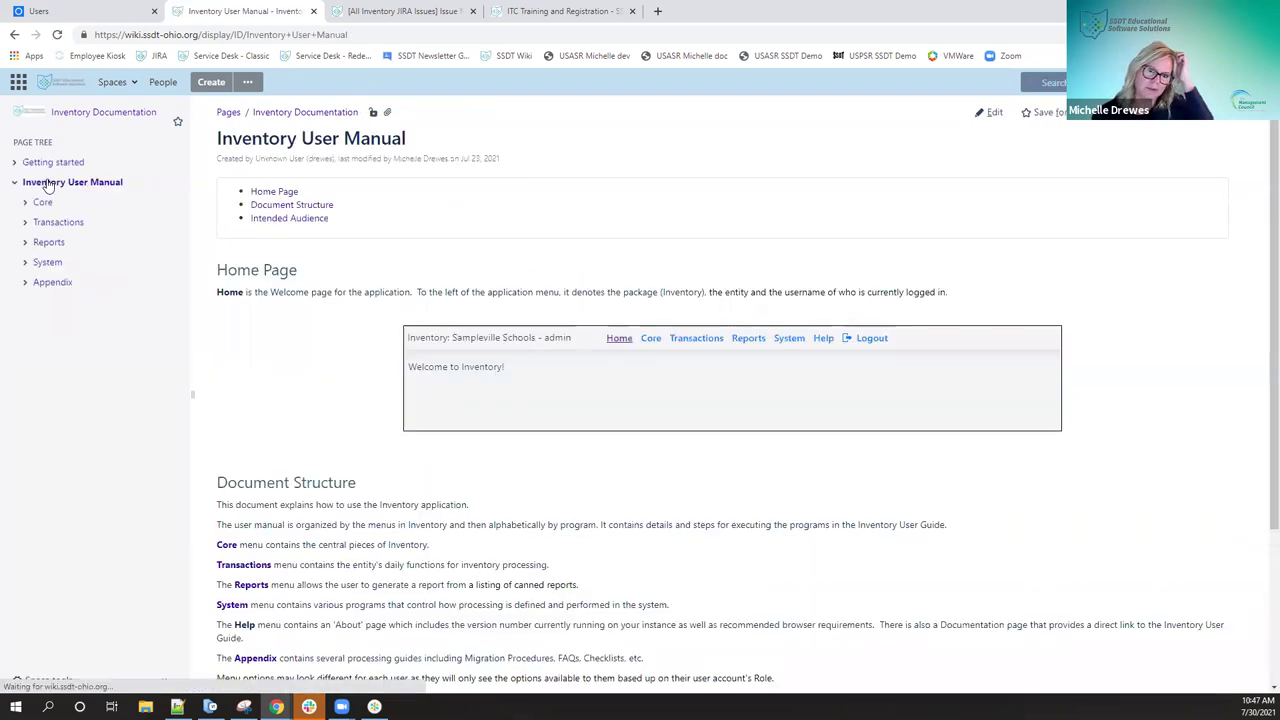
pyautogui.scroll(-2, 502, 244)
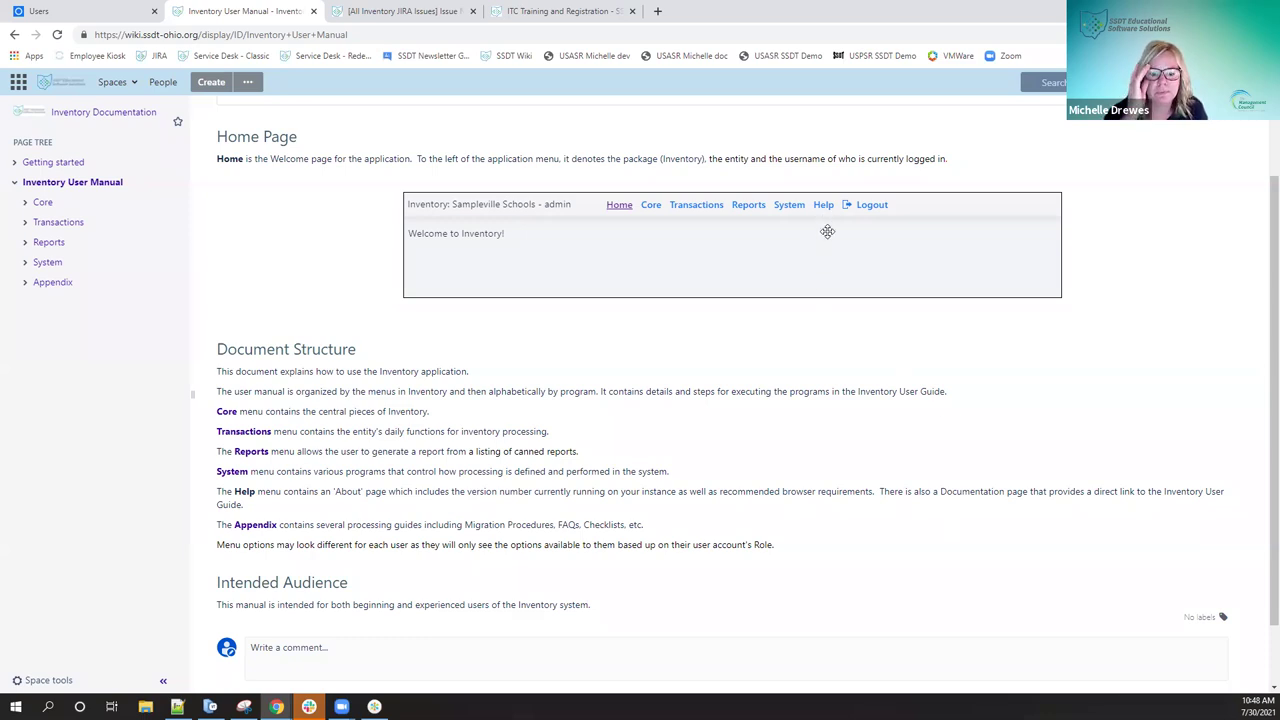
# Go through the user manual's Core, Transactions, Reports, System and Appendix chapter pages in order.
pyautogui.click(46, 205)
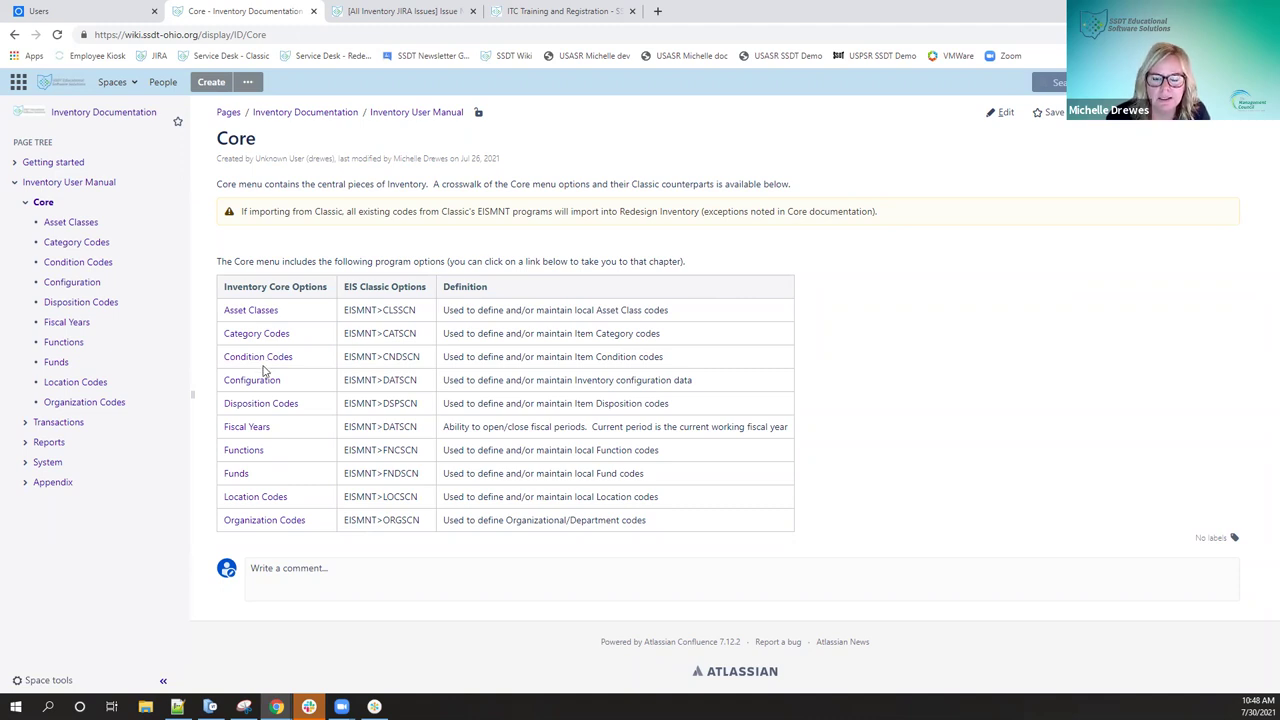
pyautogui.click(67, 423)
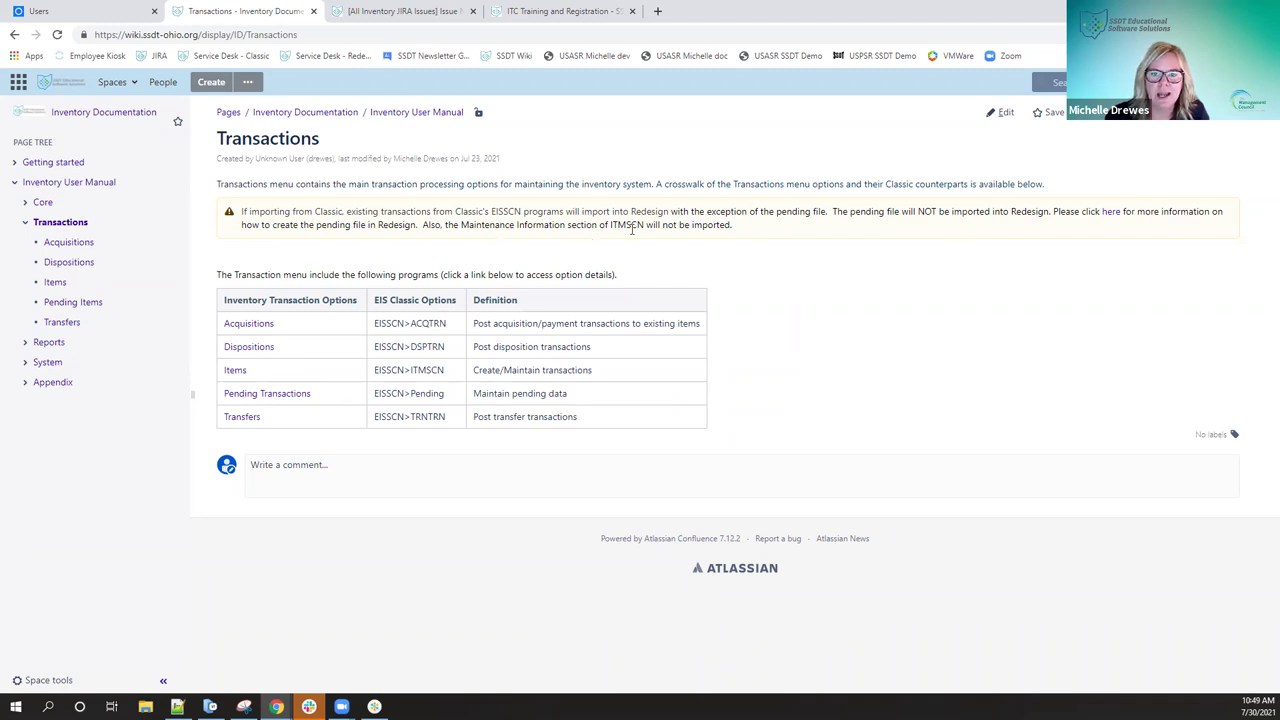
pyautogui.click(46, 344)
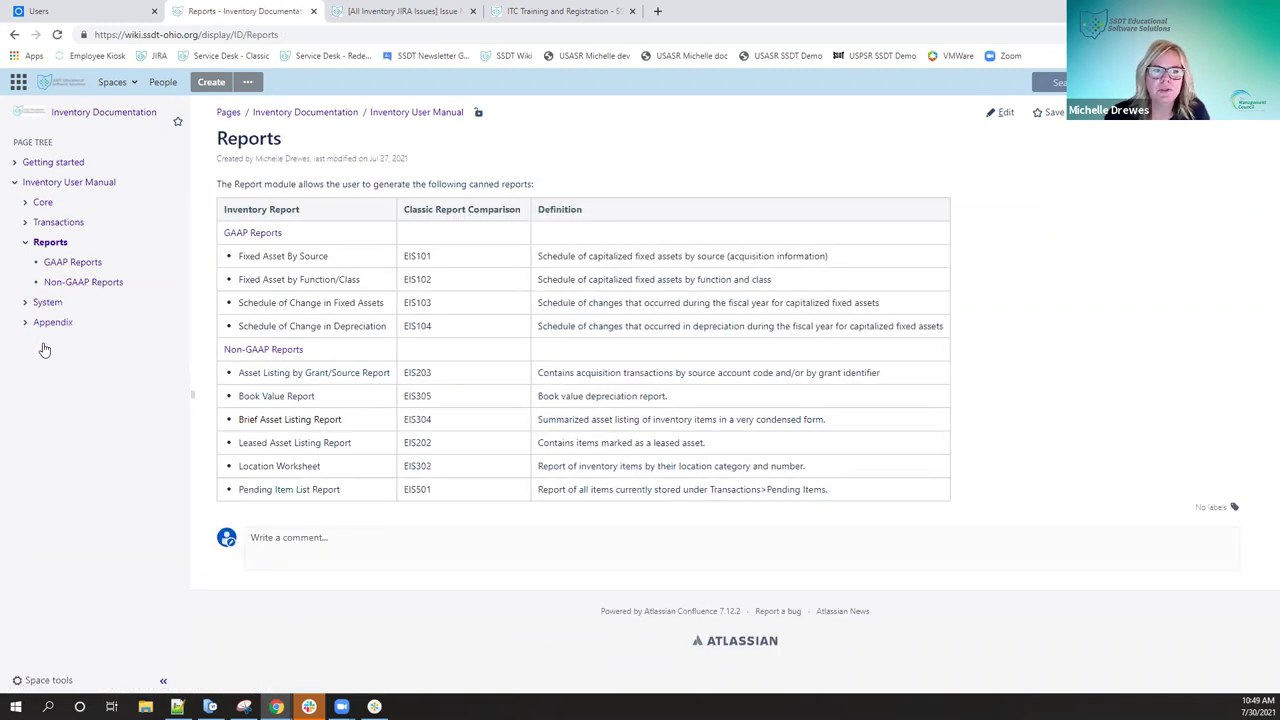
pyautogui.click(49, 305)
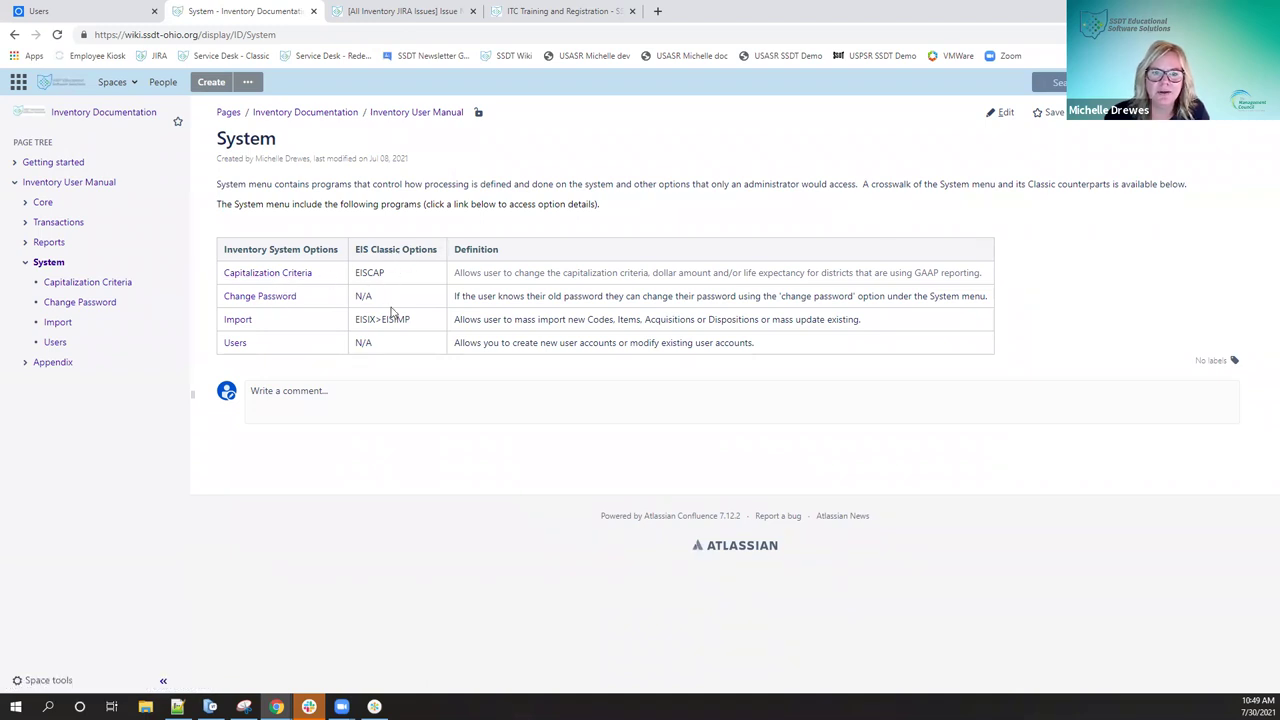
pyautogui.click(52, 364)
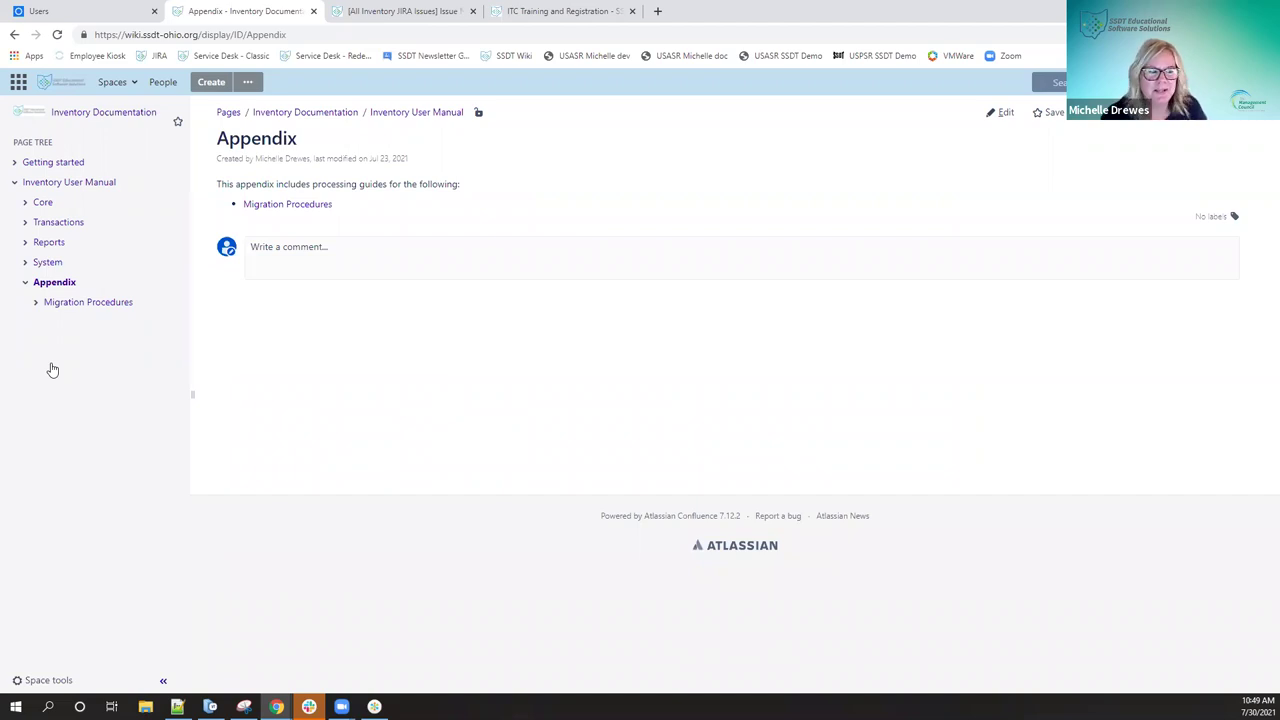
# Open the Pre Data Extract Procedures under Migration Procedures and highlight the instruction about an unset or incorrect EIS GAAP flag.
pyautogui.click(101, 308)
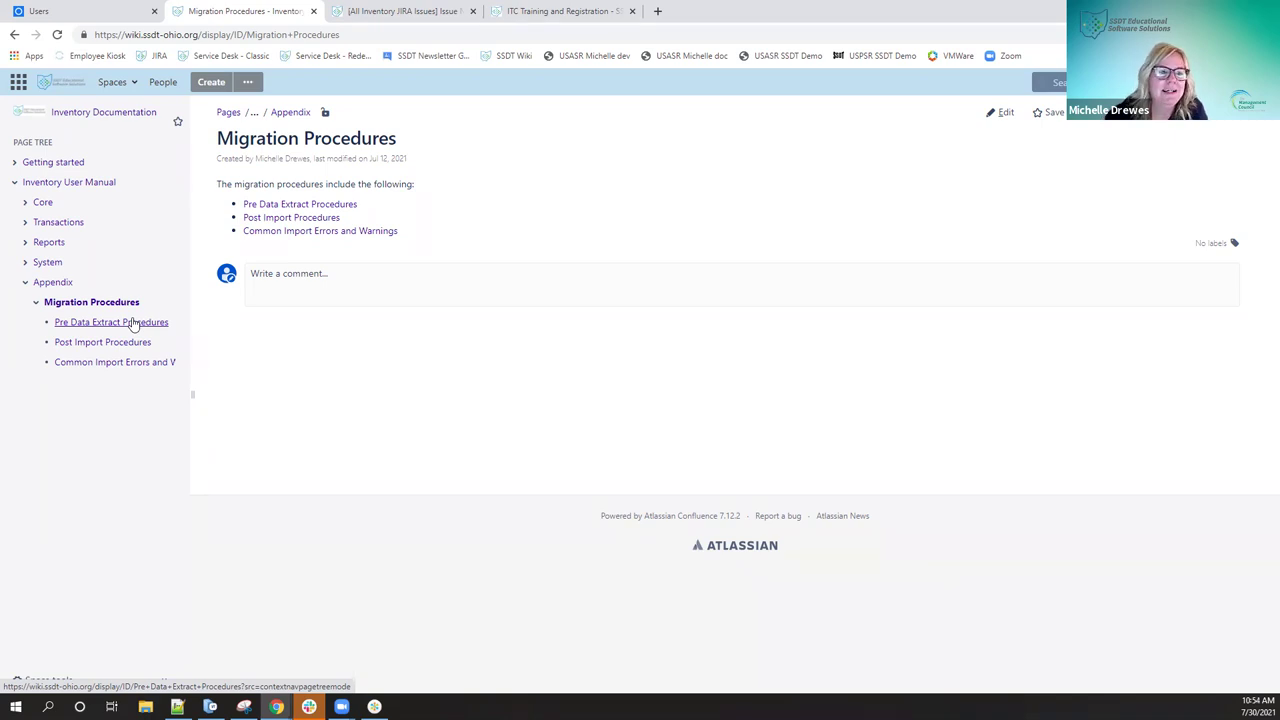
pyautogui.click(309, 204)
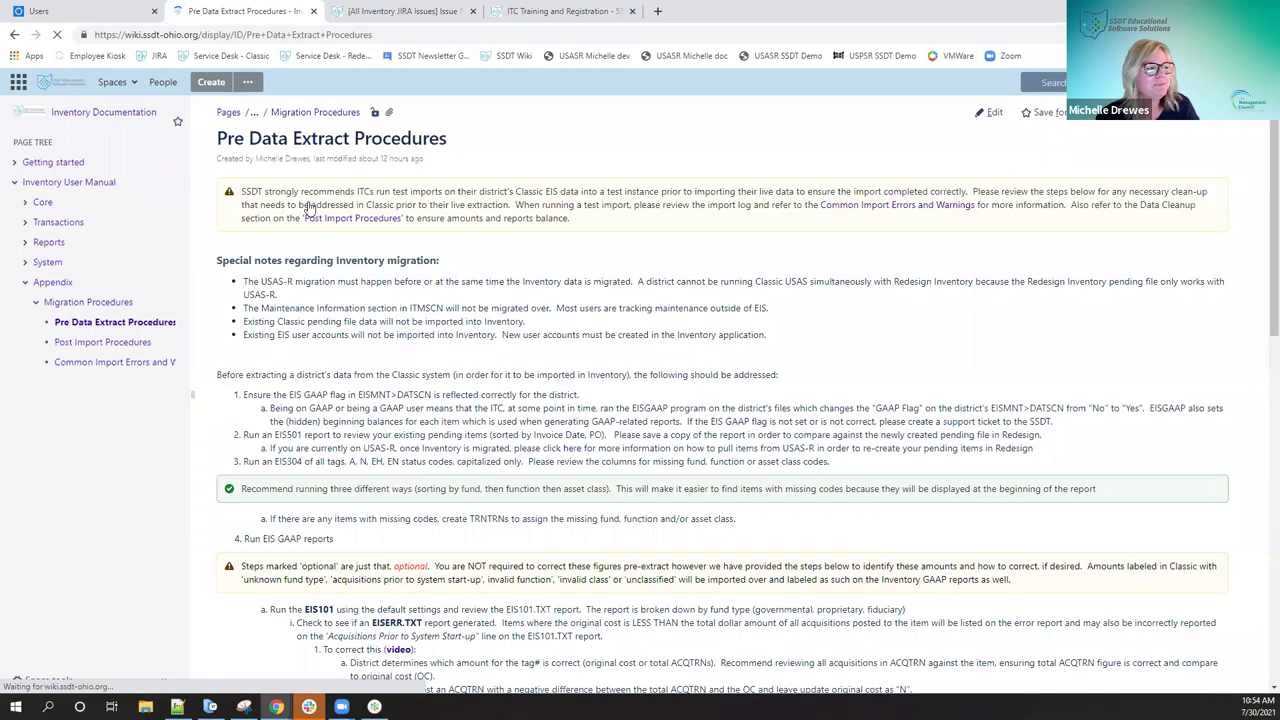
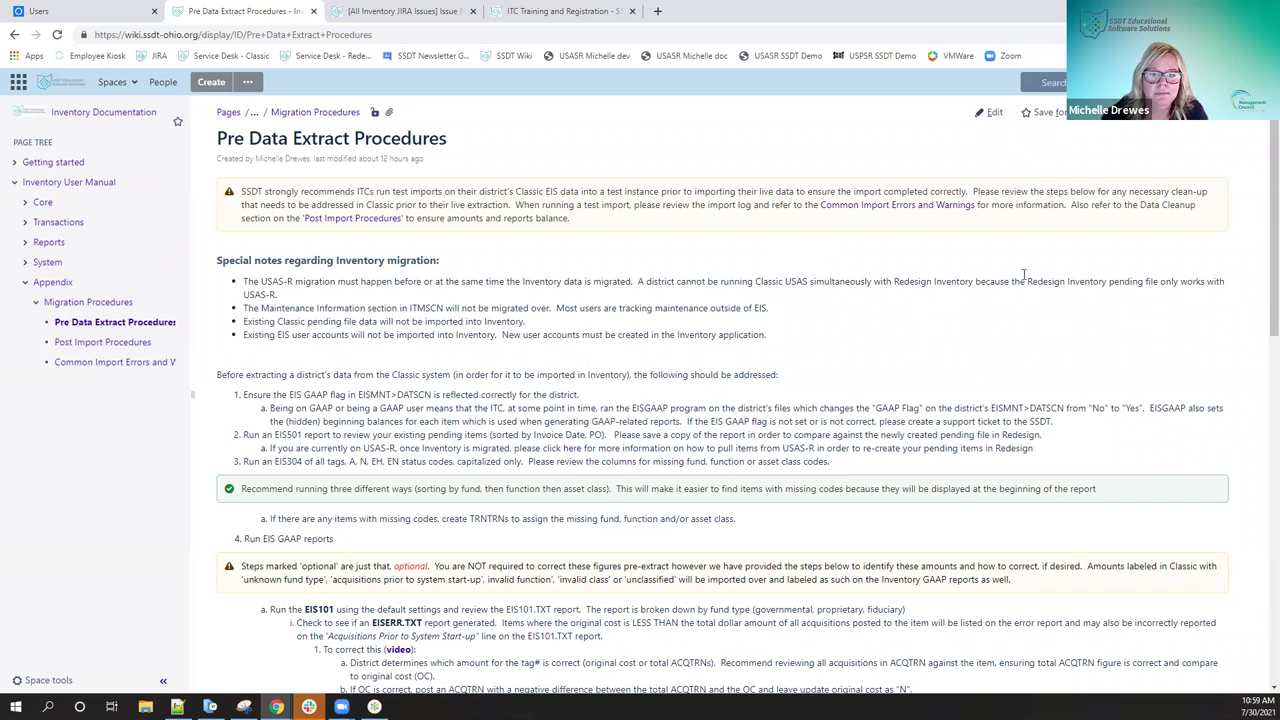
pyautogui.scroll(-2, 943, 343)
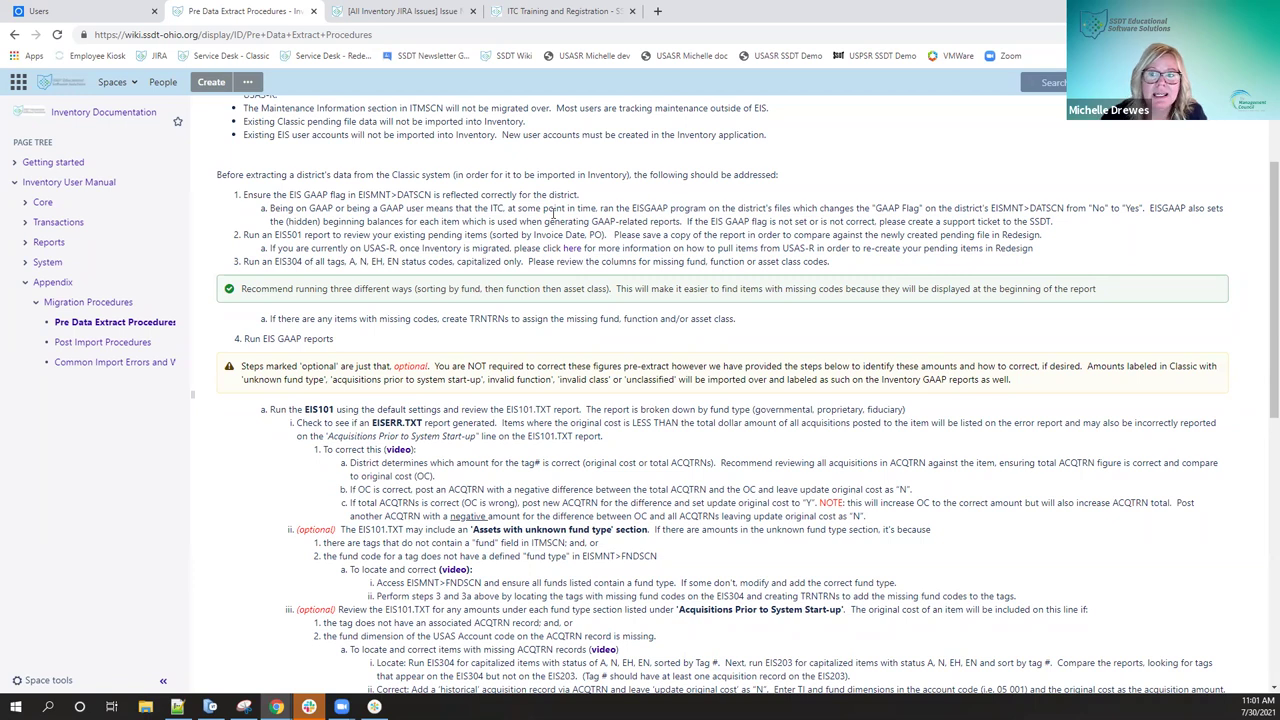
pyautogui.moveTo(694, 221); pyautogui.dragTo(1003, 225)
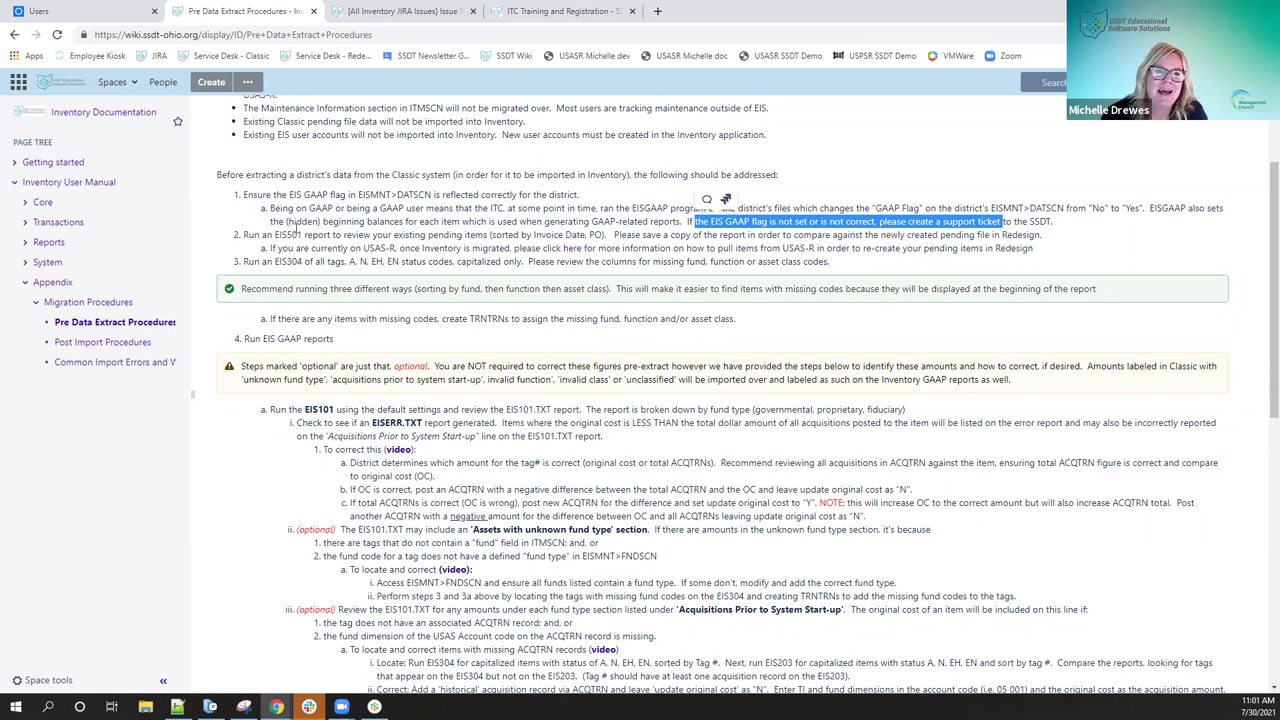
pyautogui.click(286, 226)
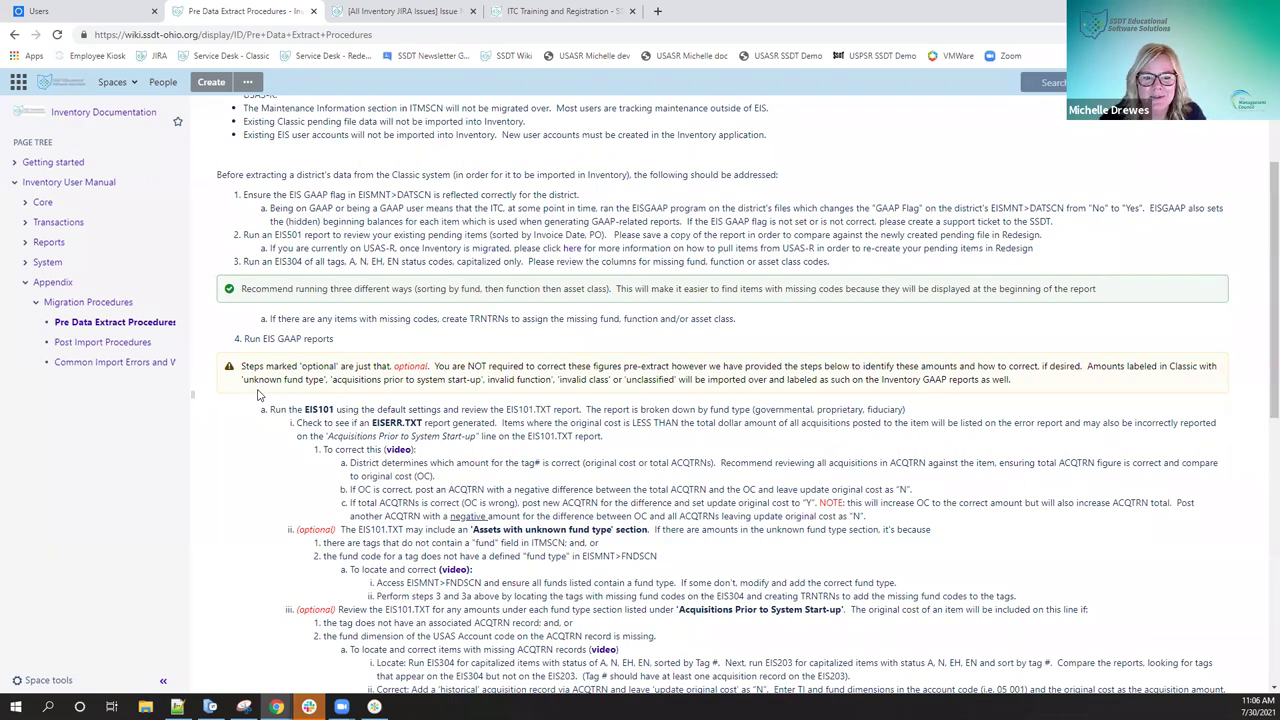
# Review the pre-extract steps for running the EIS304 and EIS GAAP reports, including the EIS101 corrections.
pyautogui.scroll(-2, 411, 480)
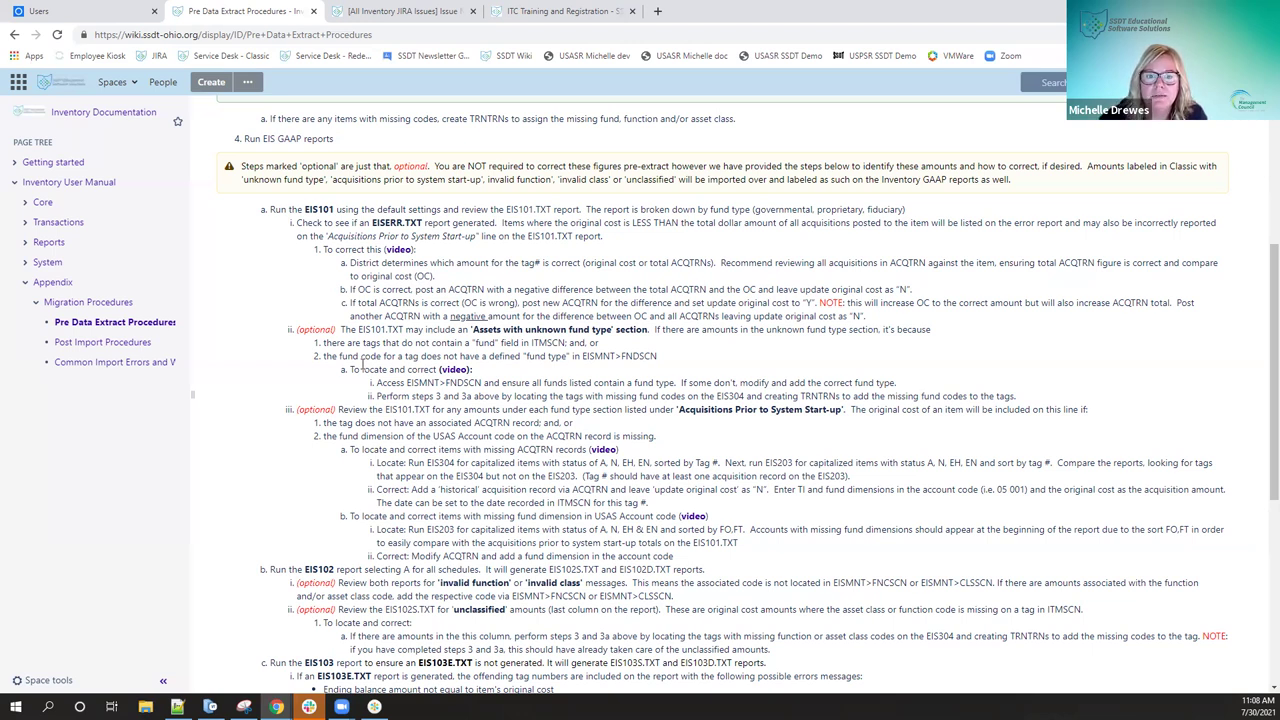
pyautogui.scroll(2, 362, 368)
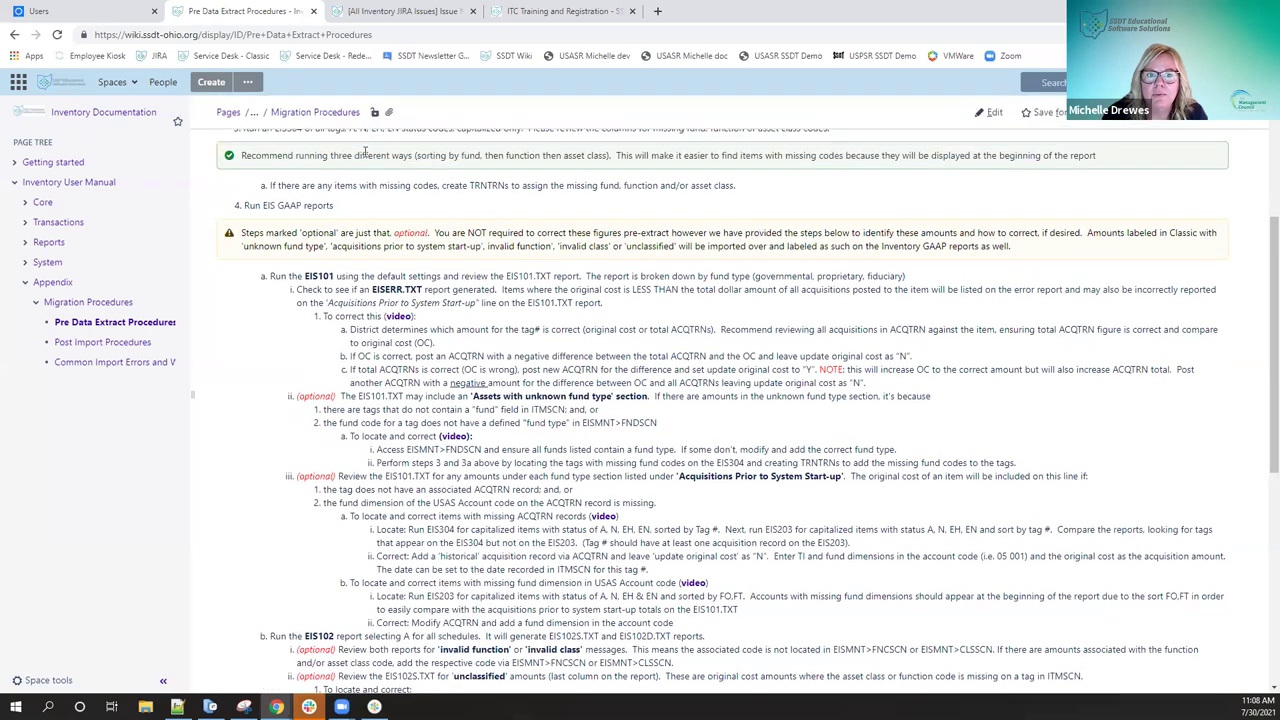
pyautogui.scroll(1, 333, 181)
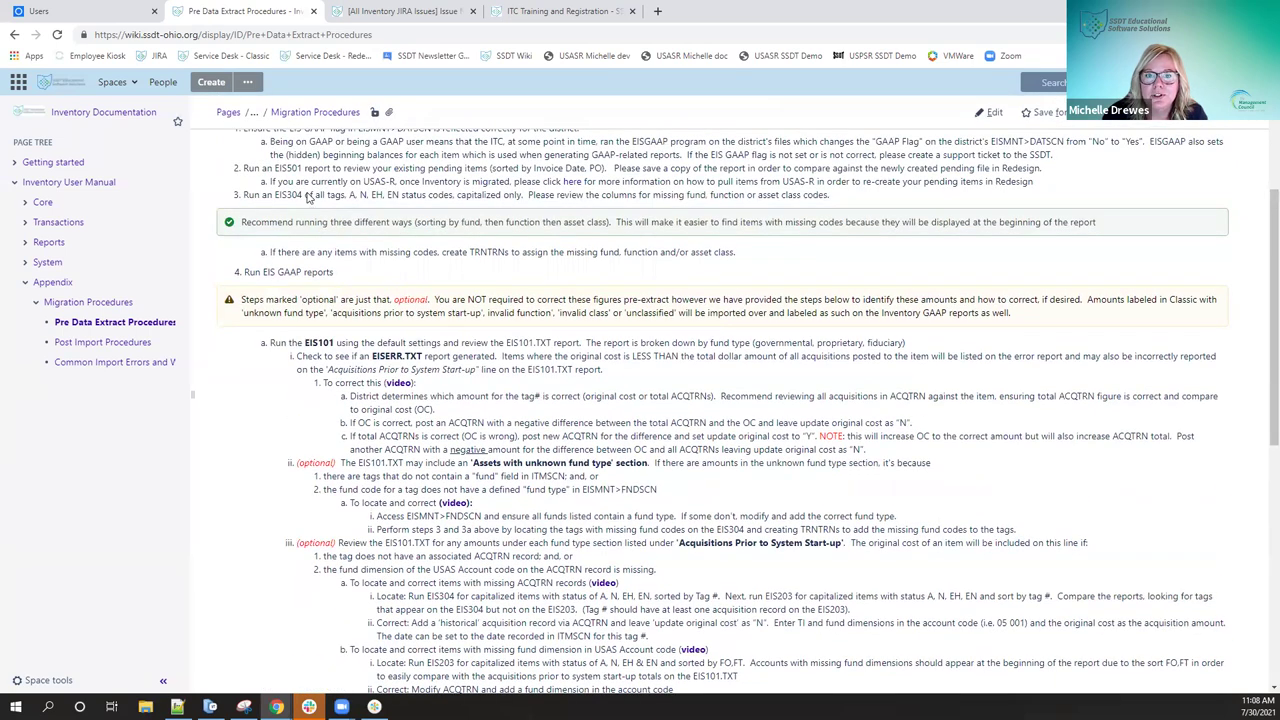
pyautogui.scroll(-3, 418, 290)
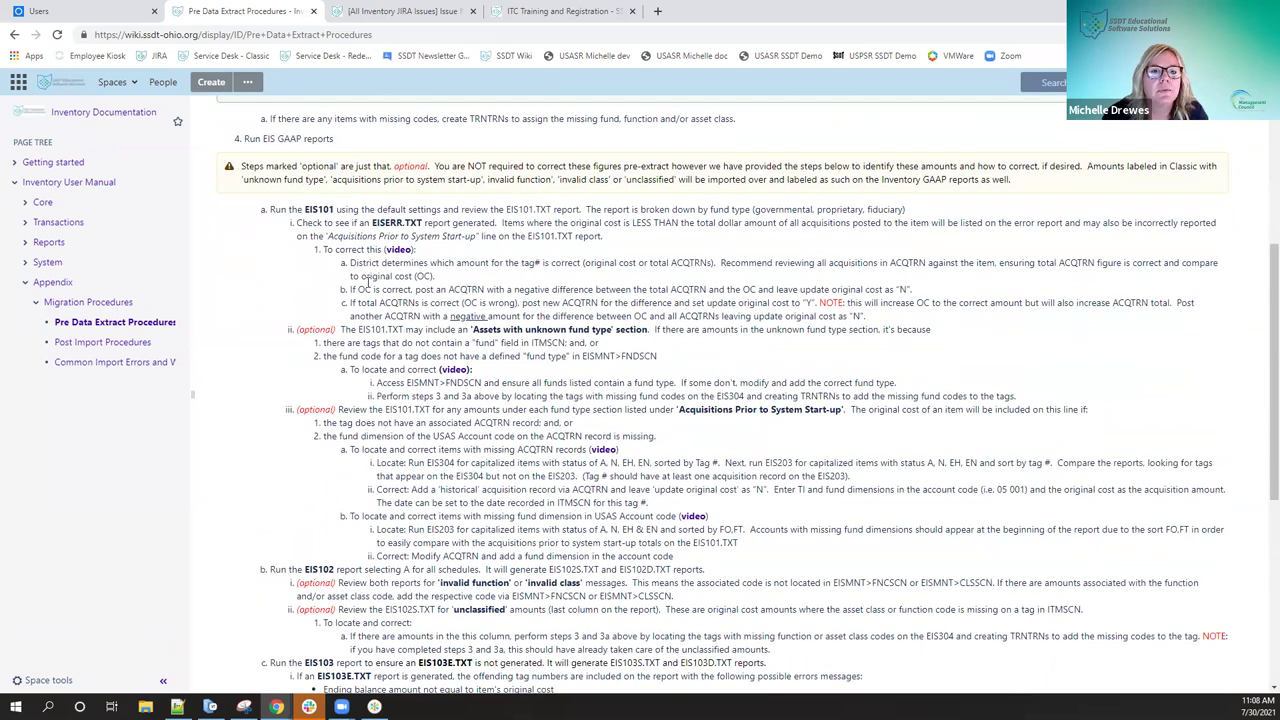
# Examine the 'Acquisitions Prior to System Start-up' instructions, highlighting text on missing ACQTRN records and missing fund dimensions, then clear the highlight.
pyautogui.scroll(-2, 367, 284)
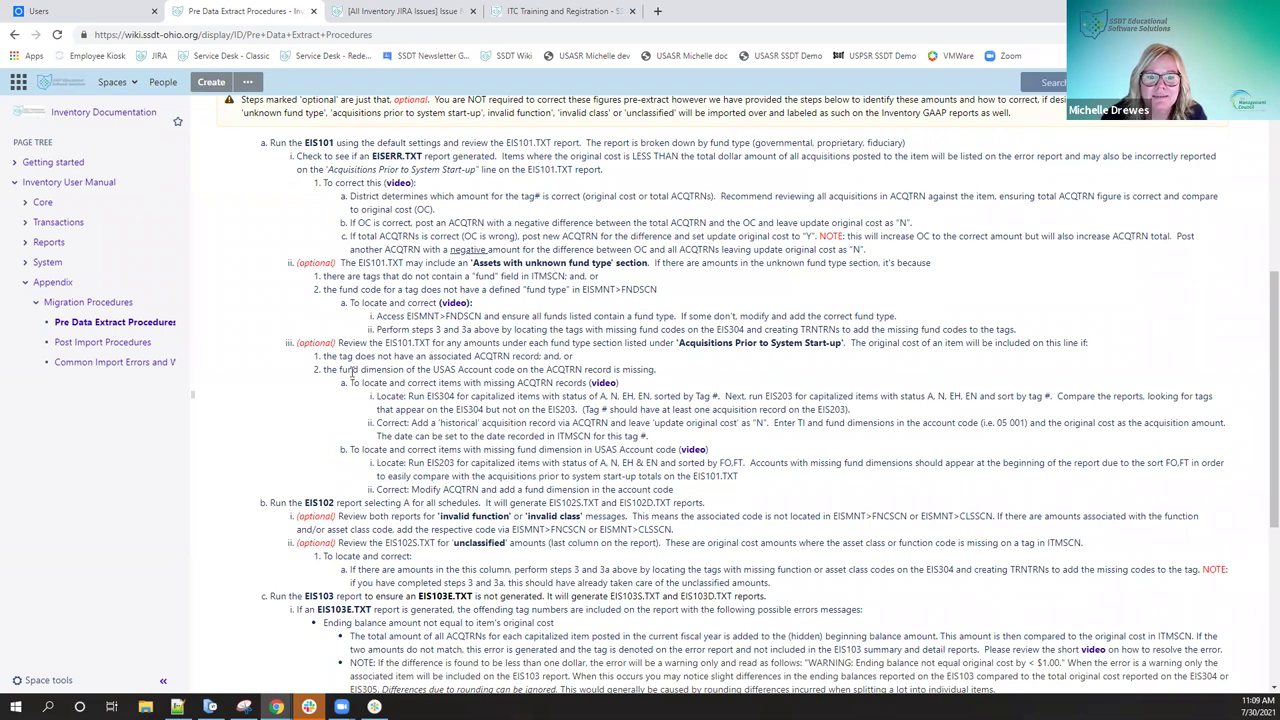
pyautogui.moveTo(347, 356); pyautogui.dragTo(515, 357)
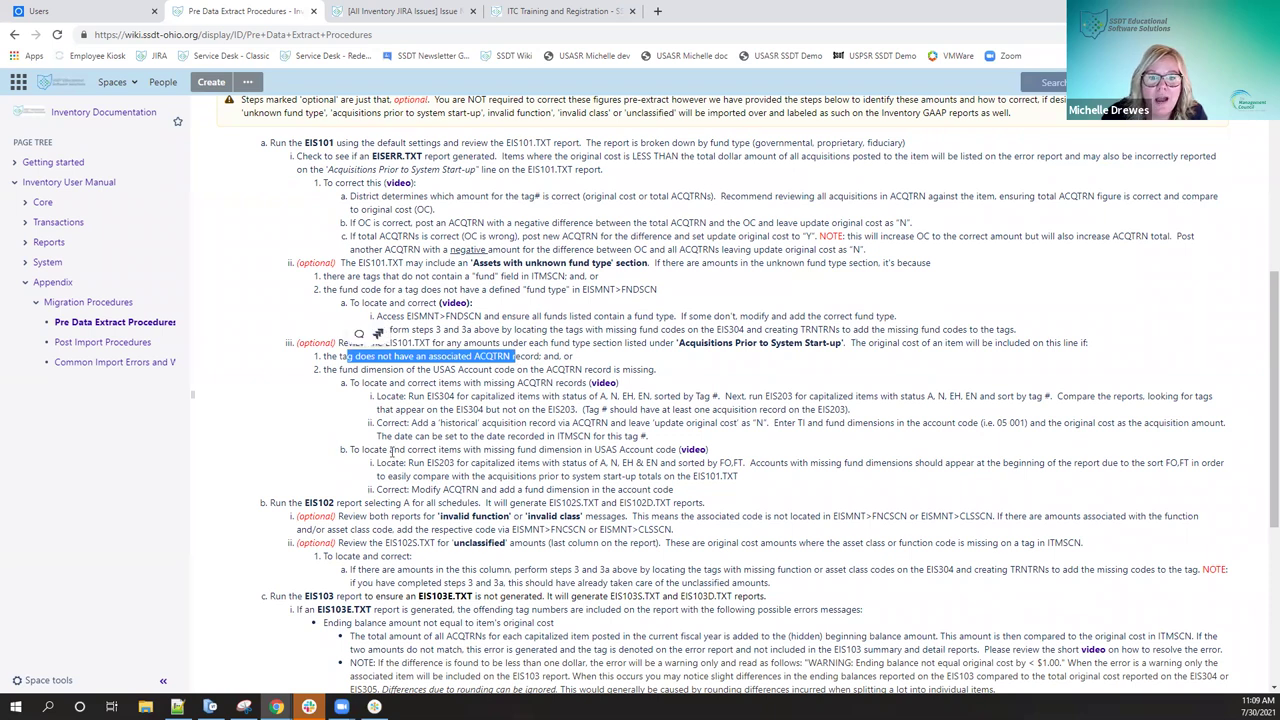
pyautogui.moveTo(385, 463); pyautogui.dragTo(540, 463)
pyautogui.moveTo(363, 449); pyautogui.dragTo(520, 449)
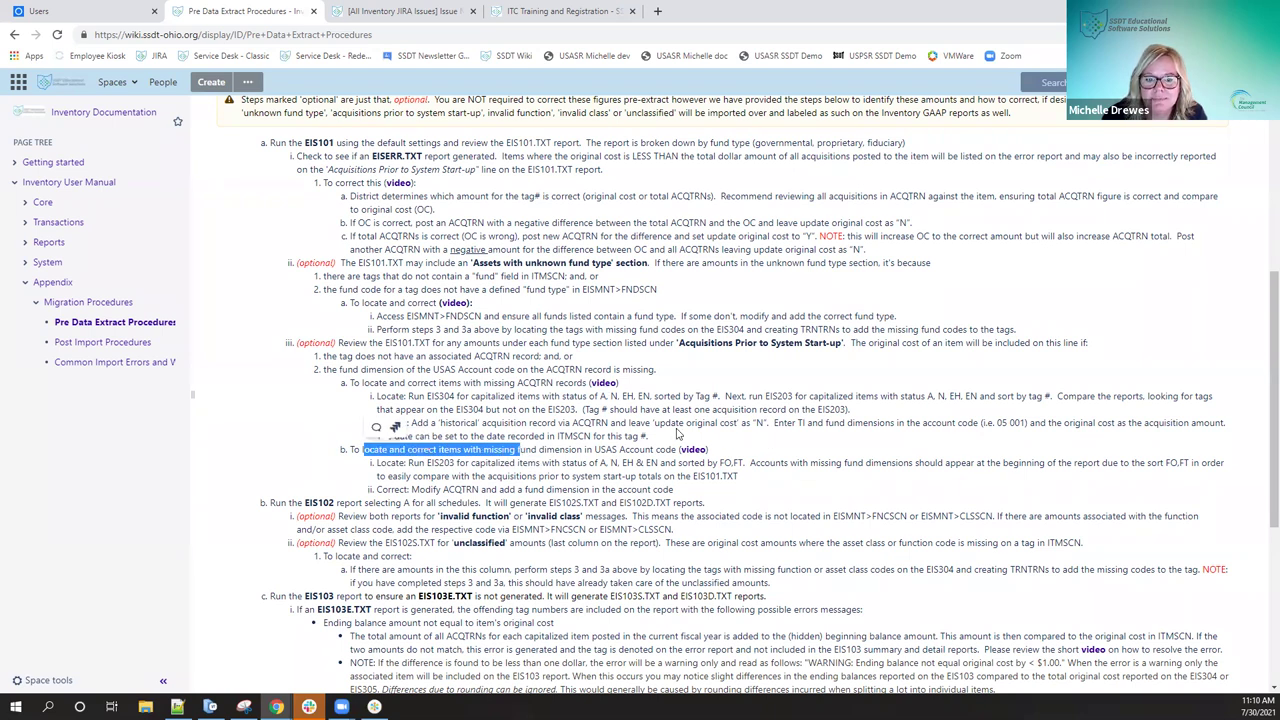
pyautogui.click(238, 462)
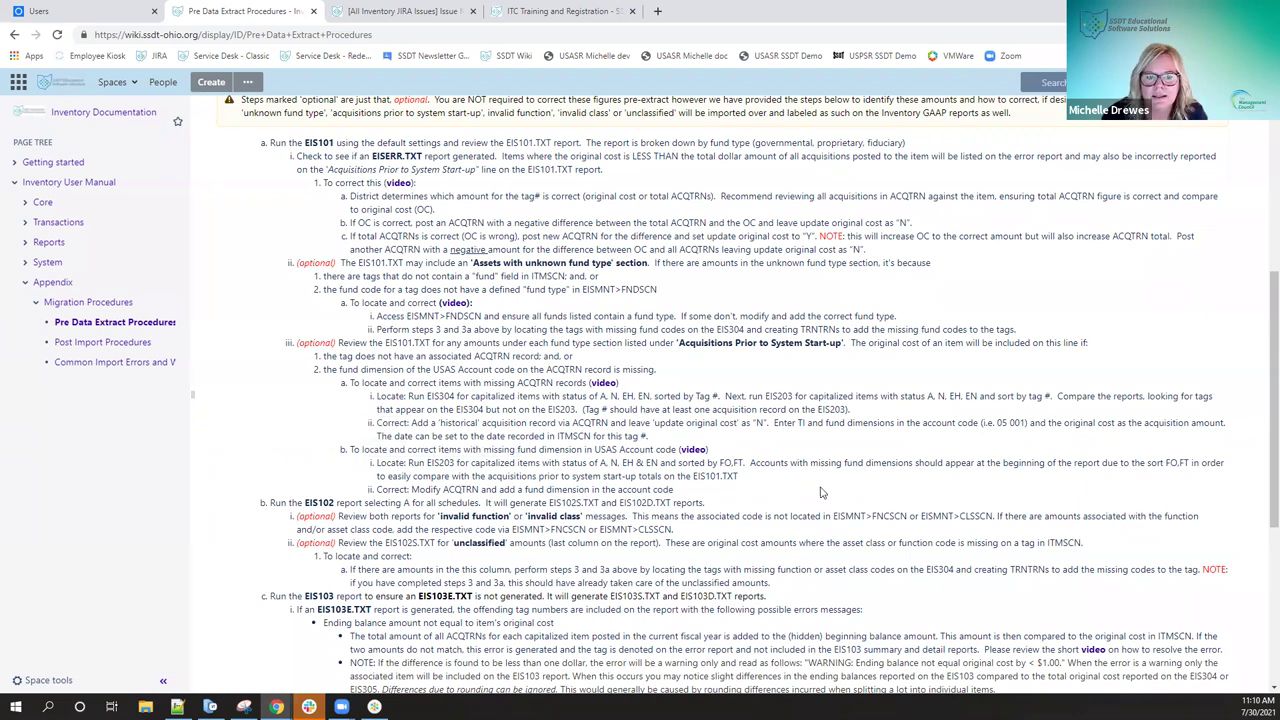
# Review the pre-extract instructions for the EIS102, EIS103 and EIS104 reports, rechecking the earlier EIS304 and EIS101 steps.
pyautogui.scroll(-2, 820, 492)
pyautogui.scroll(2, 821, 491)
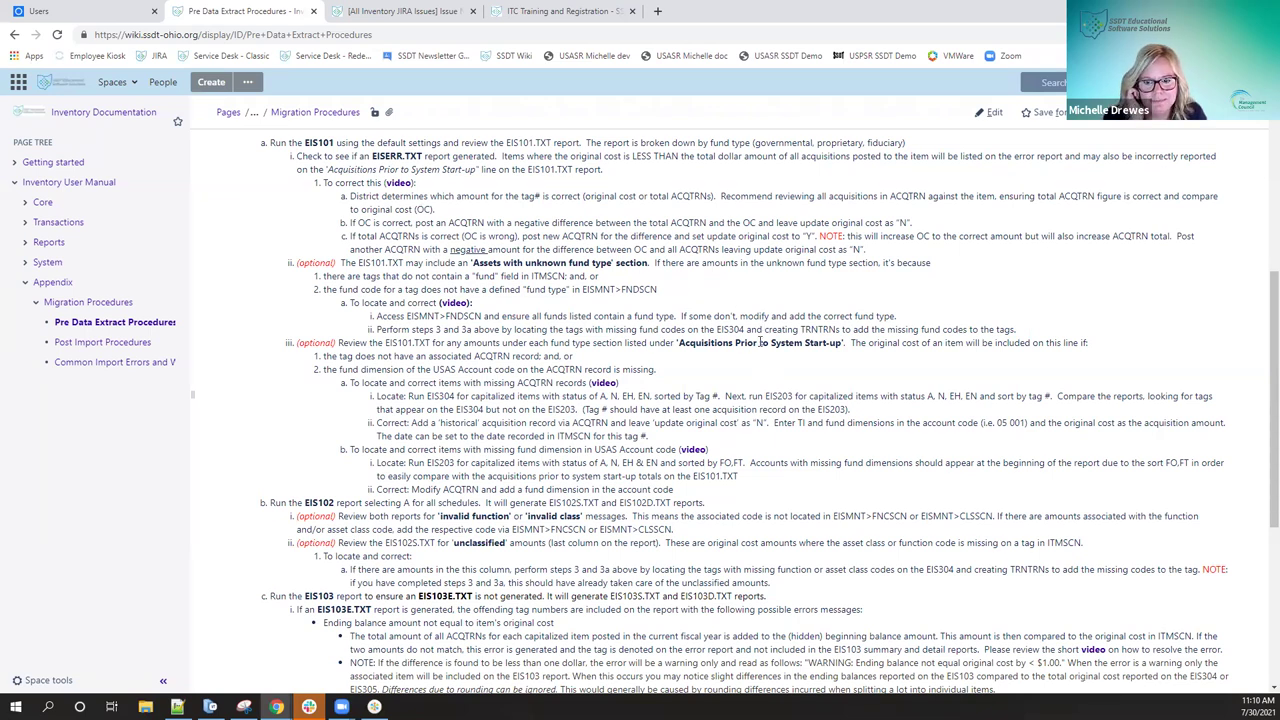
pyautogui.scroll(-5, 760, 342)
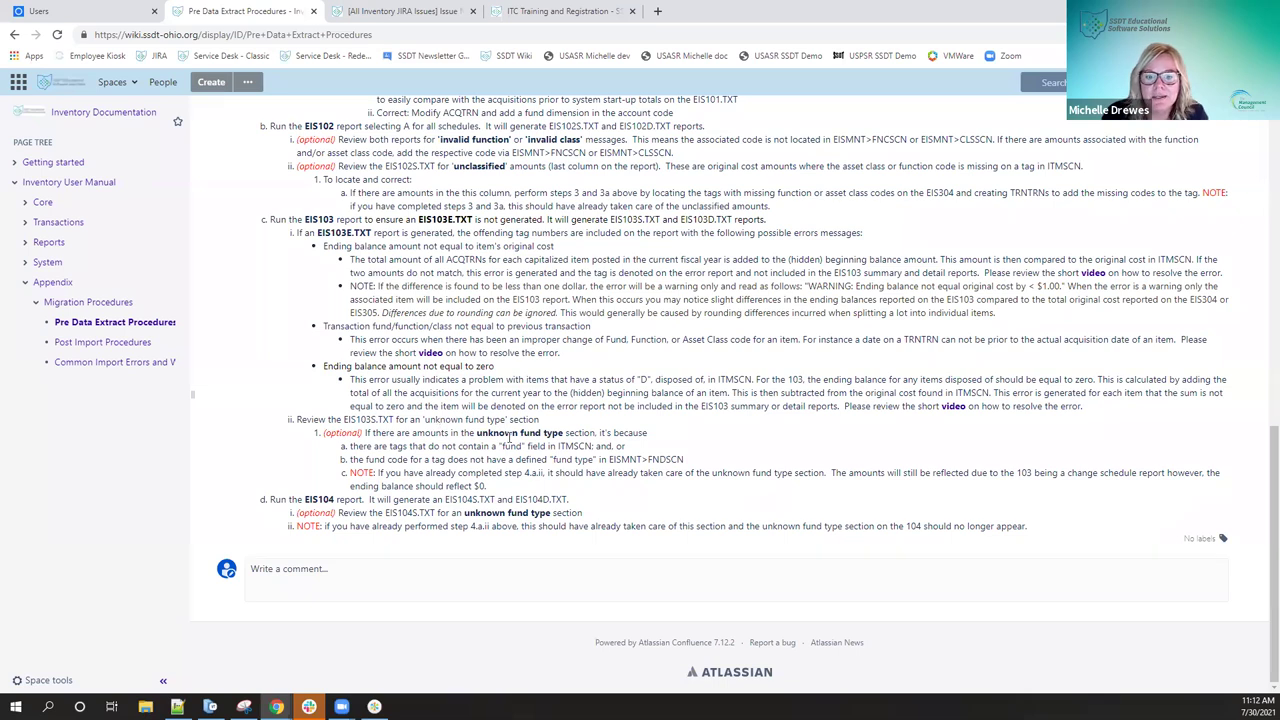
pyautogui.scroll(5, 510, 438)
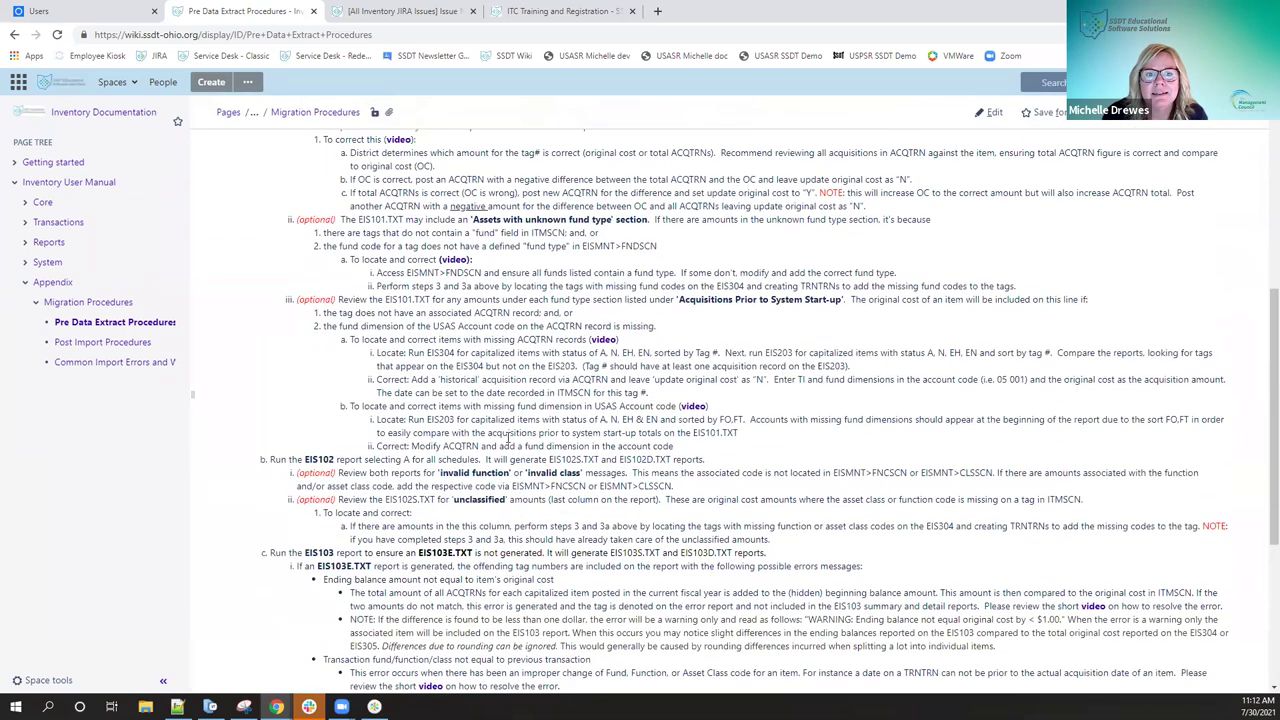
pyautogui.scroll(2, 510, 440)
pyautogui.scroll(2, 500, 404)
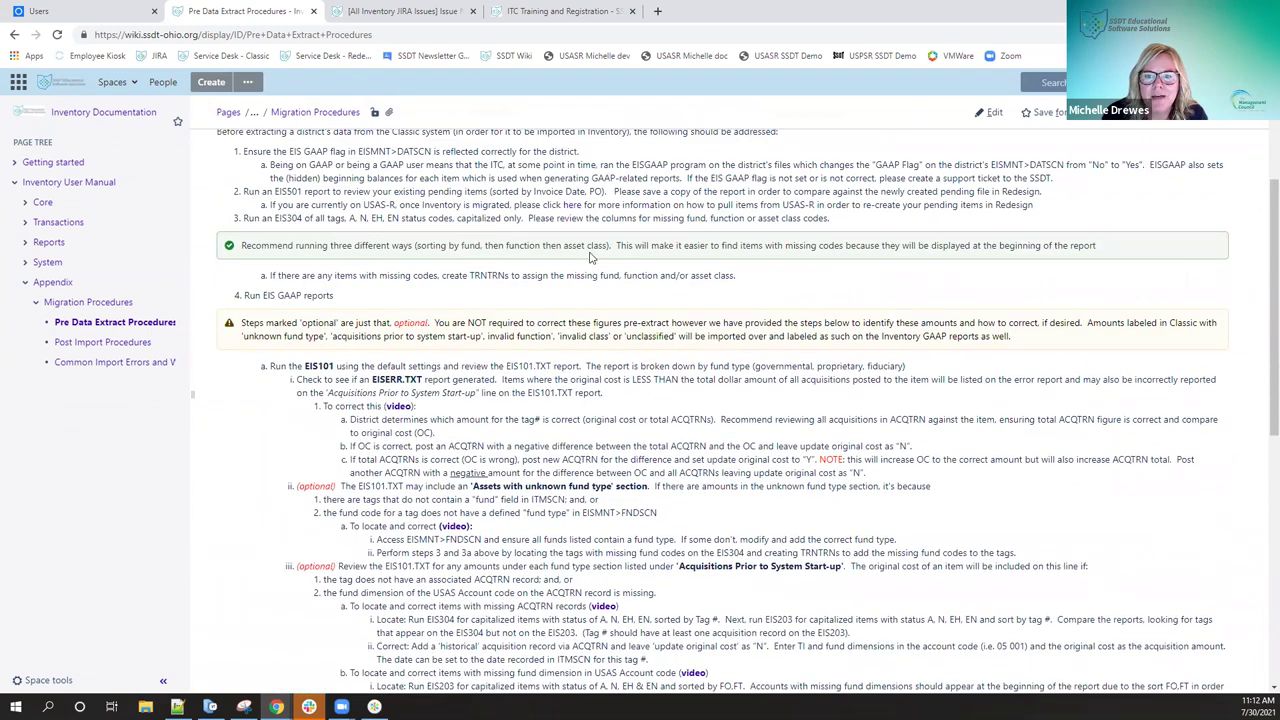
pyautogui.scroll(-2, 558, 363)
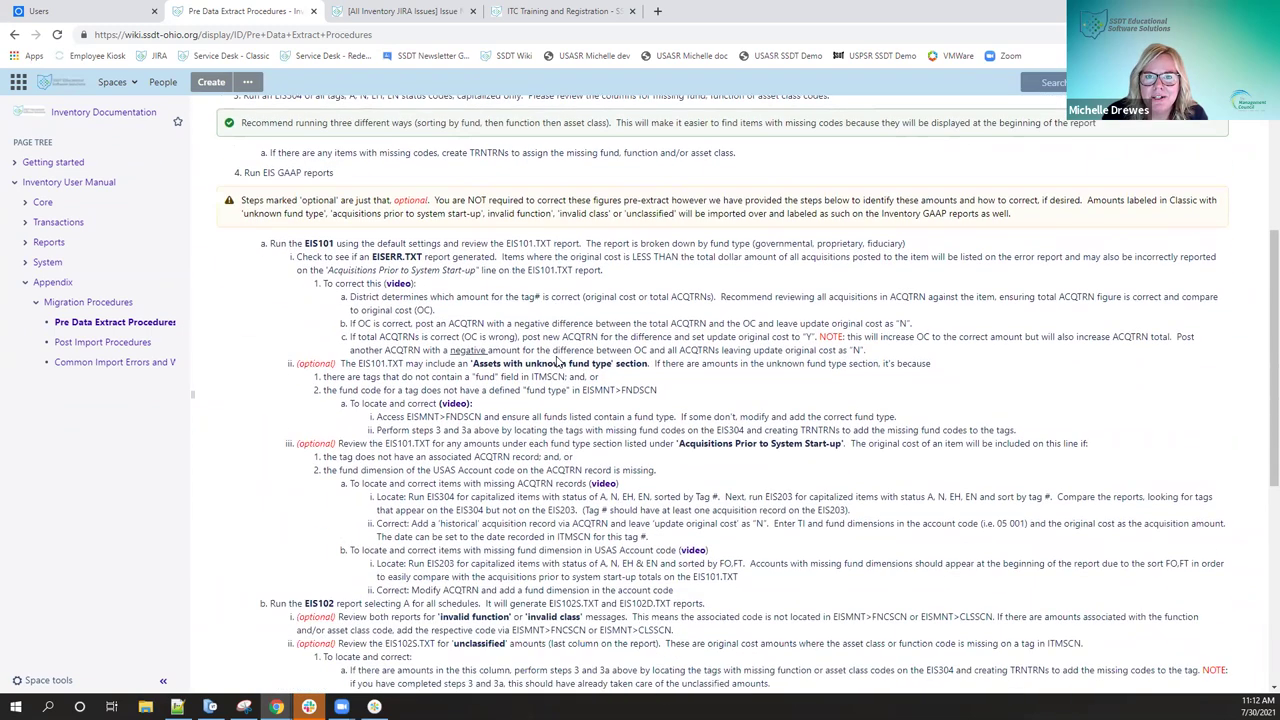
pyautogui.scroll(-6, 558, 363)
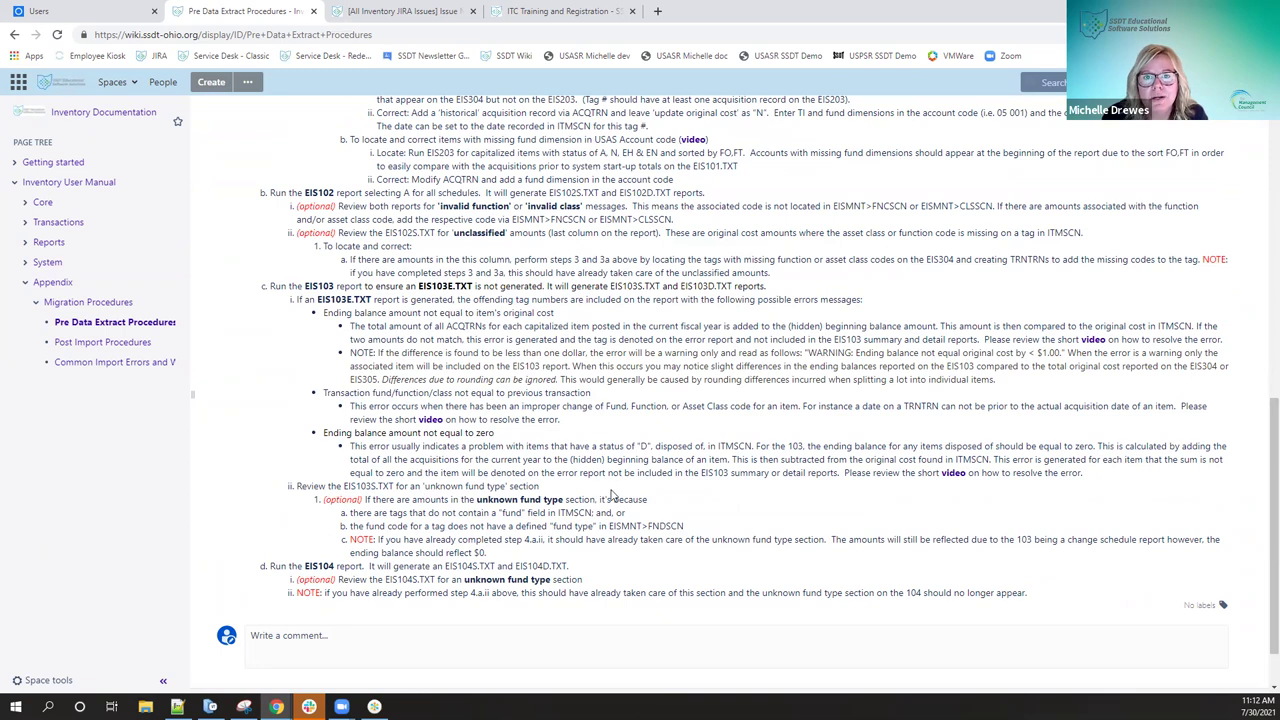
pyautogui.scroll(-2, 613, 496)
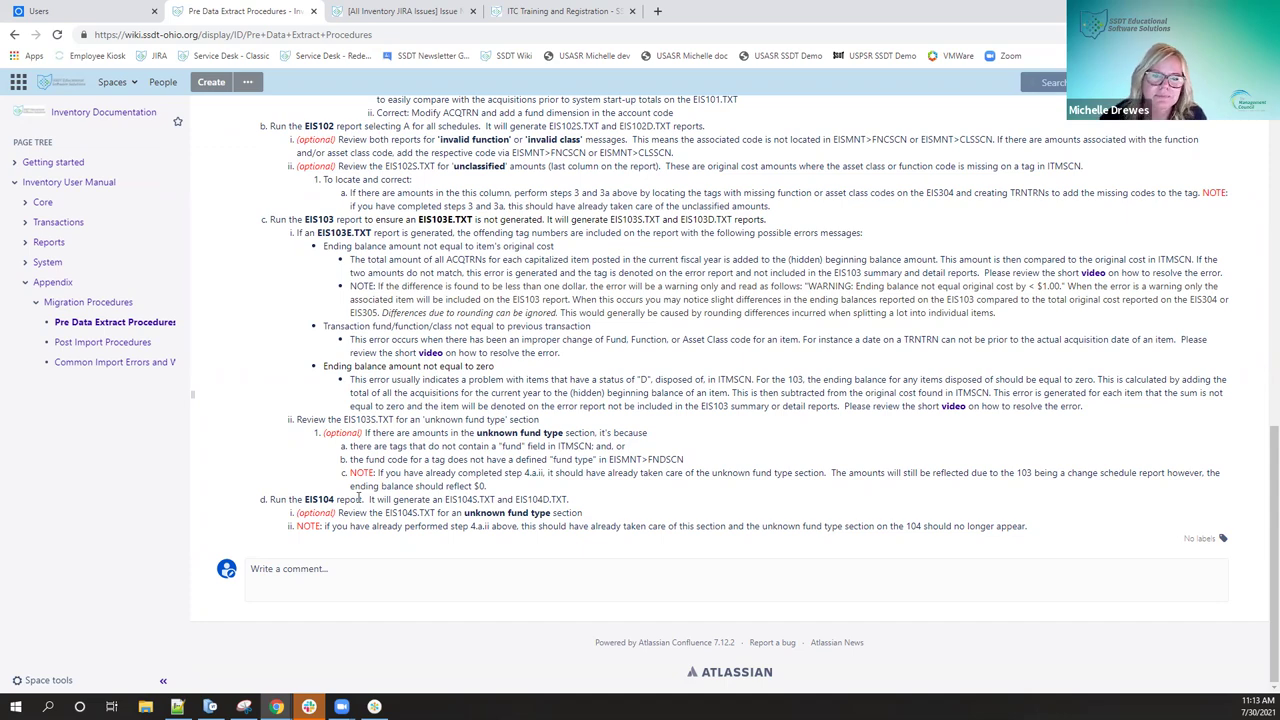
pyautogui.scroll(3, 652, 573)
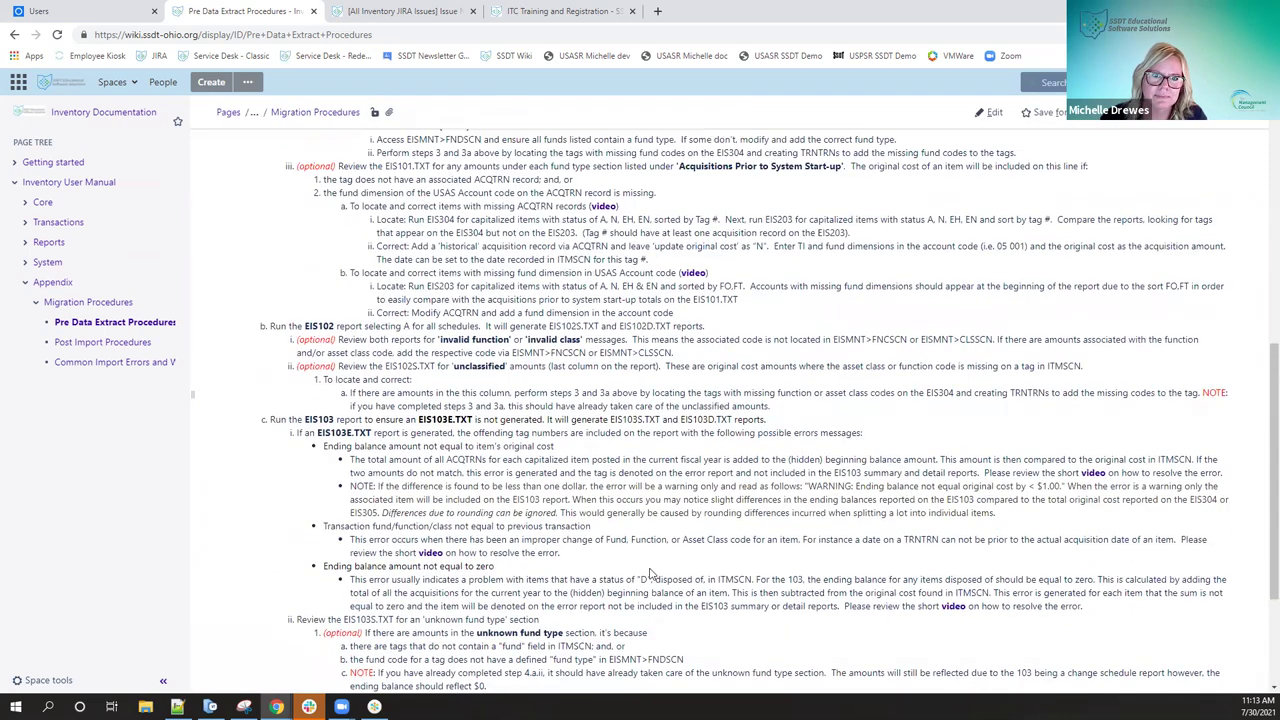
pyautogui.scroll(2, 652, 573)
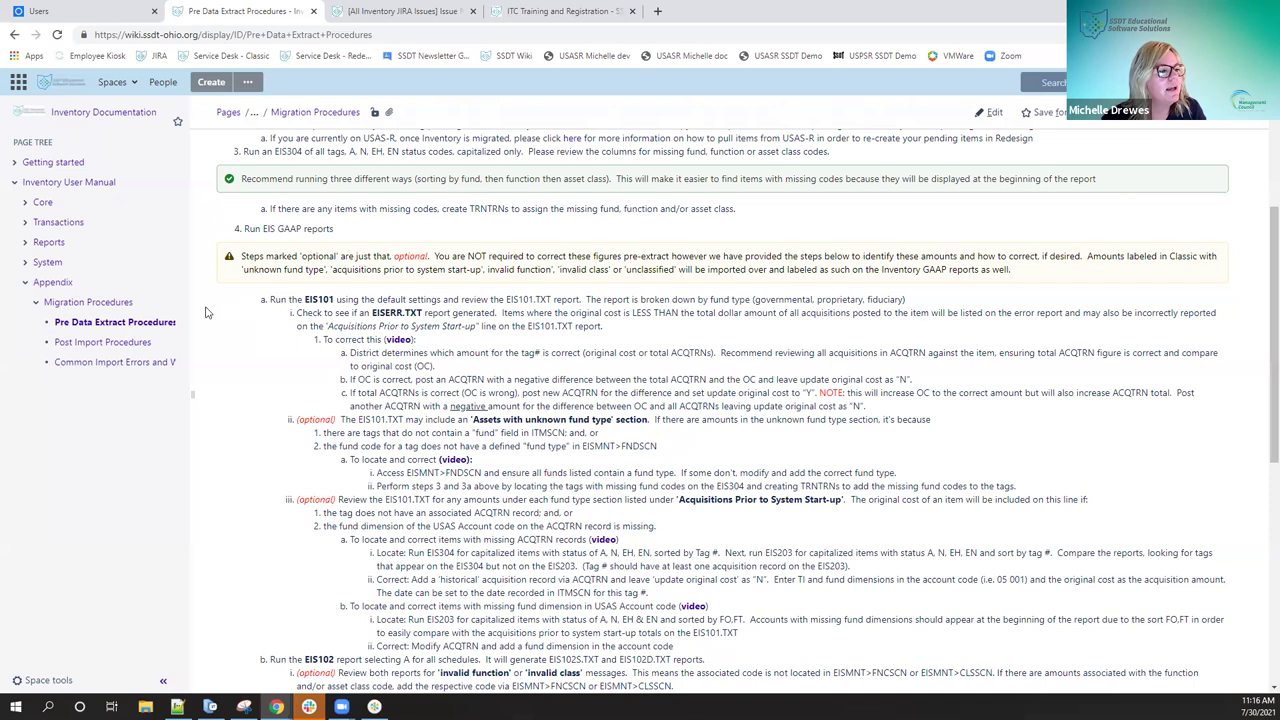
# Open the Post Import Procedures page at Data Cleanup and briefly view the importresultsNEW.txt log in Notepad++.
pyautogui.click(128, 343)
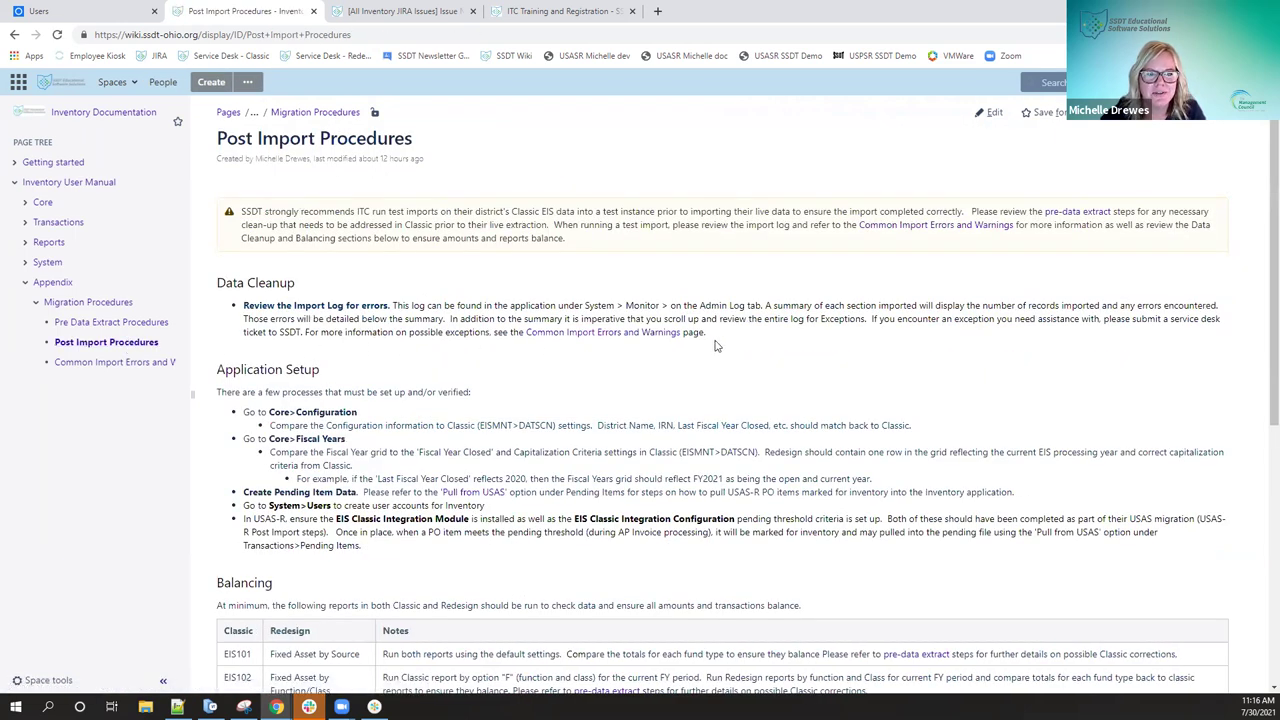
pyautogui.scroll(-1, 715, 346)
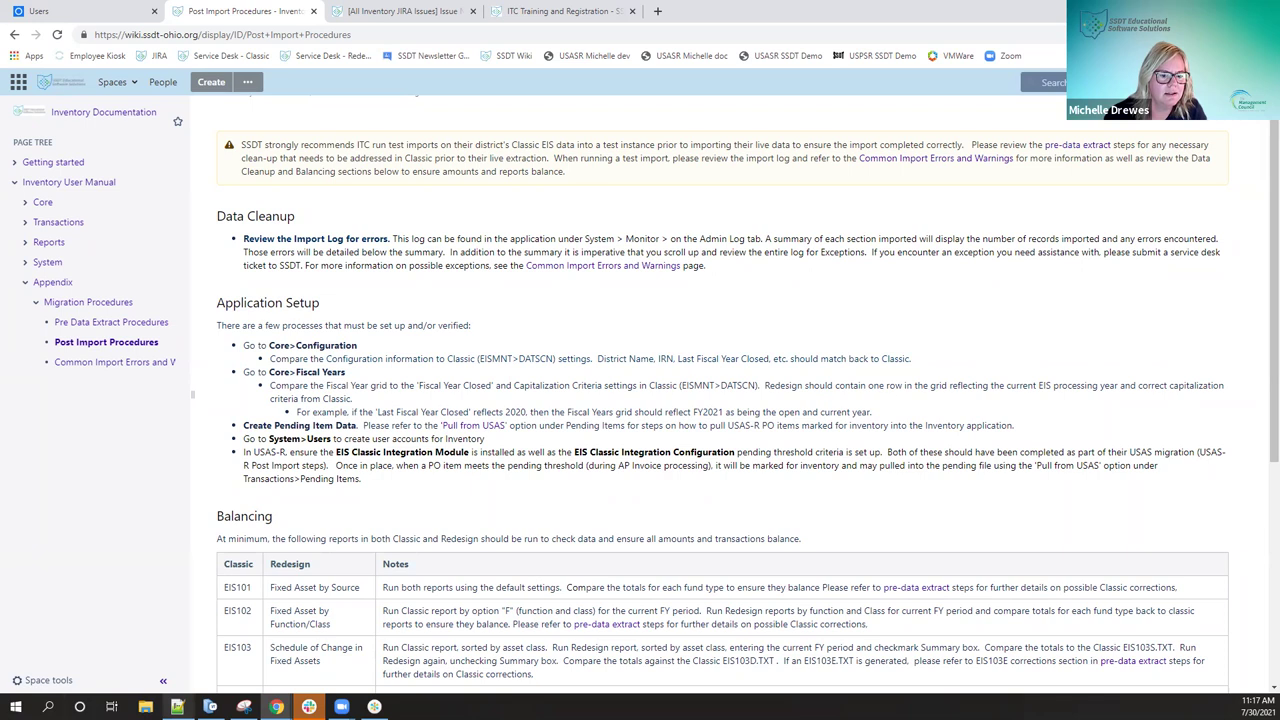
pyautogui.click(177, 706)
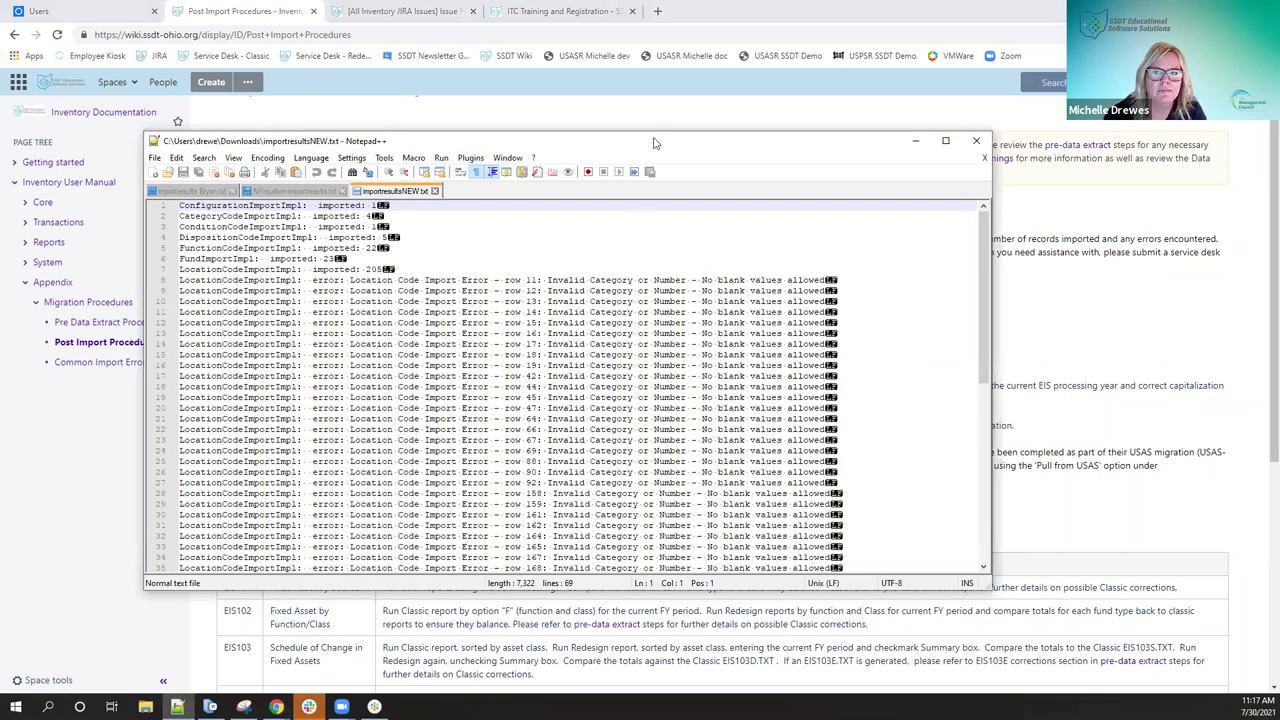
pyautogui.click(915, 140)
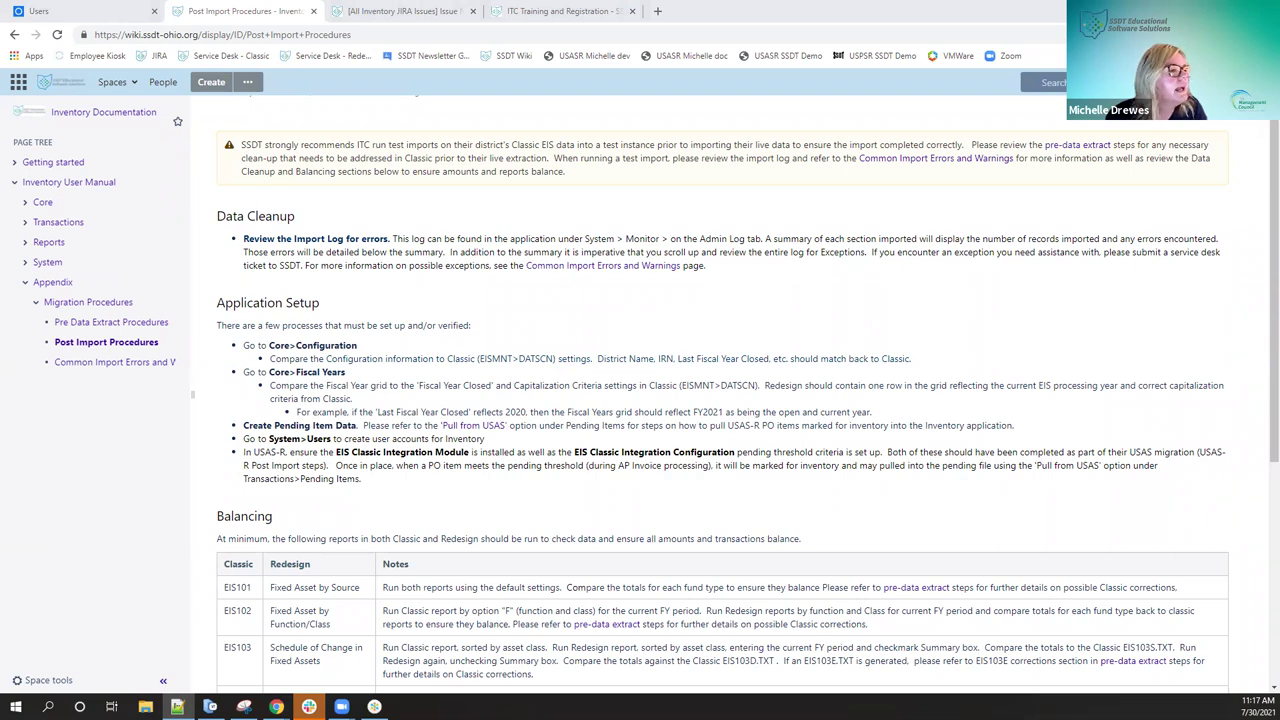
# Examine importresultsNEW.txt in Notepad++, highlighting the location code import error for row 11, and return to the wiki page.
pyautogui.hotkey('alt', 'Tab')
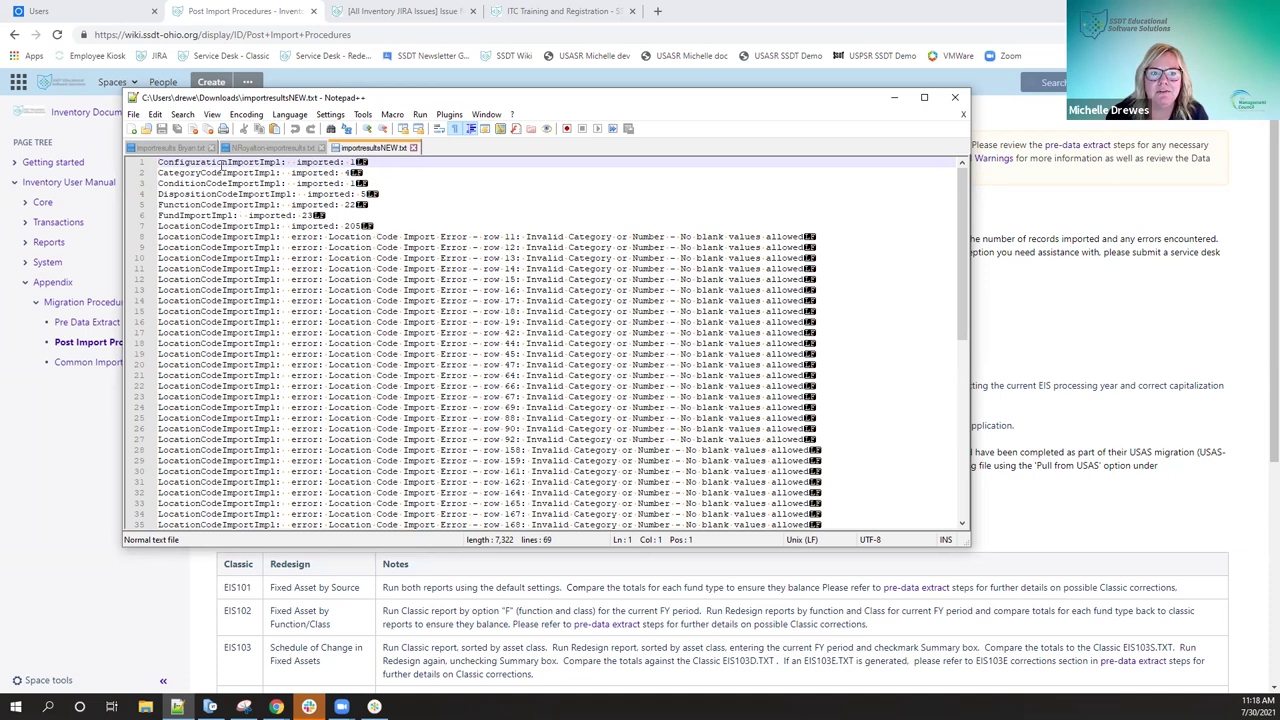
pyautogui.scroll(-2, 247, 215)
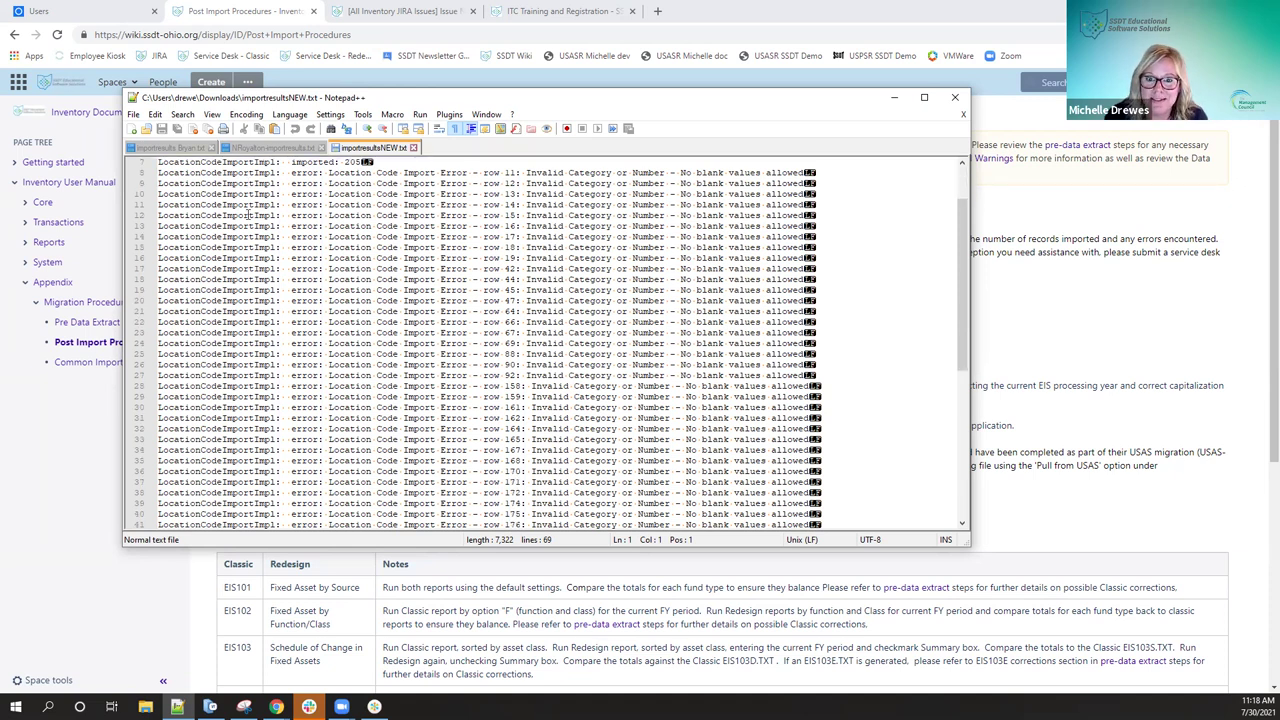
pyautogui.scroll(2, 255, 229)
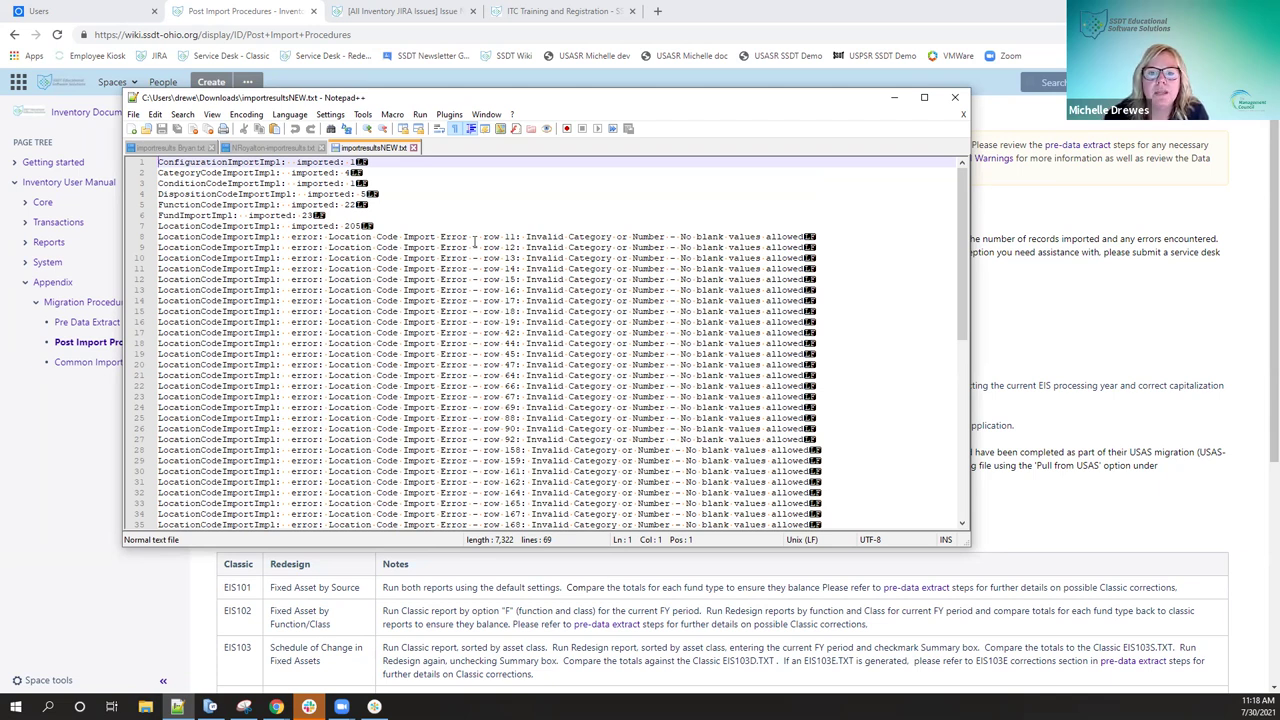
pyautogui.moveTo(320, 237); pyautogui.dragTo(797, 239)
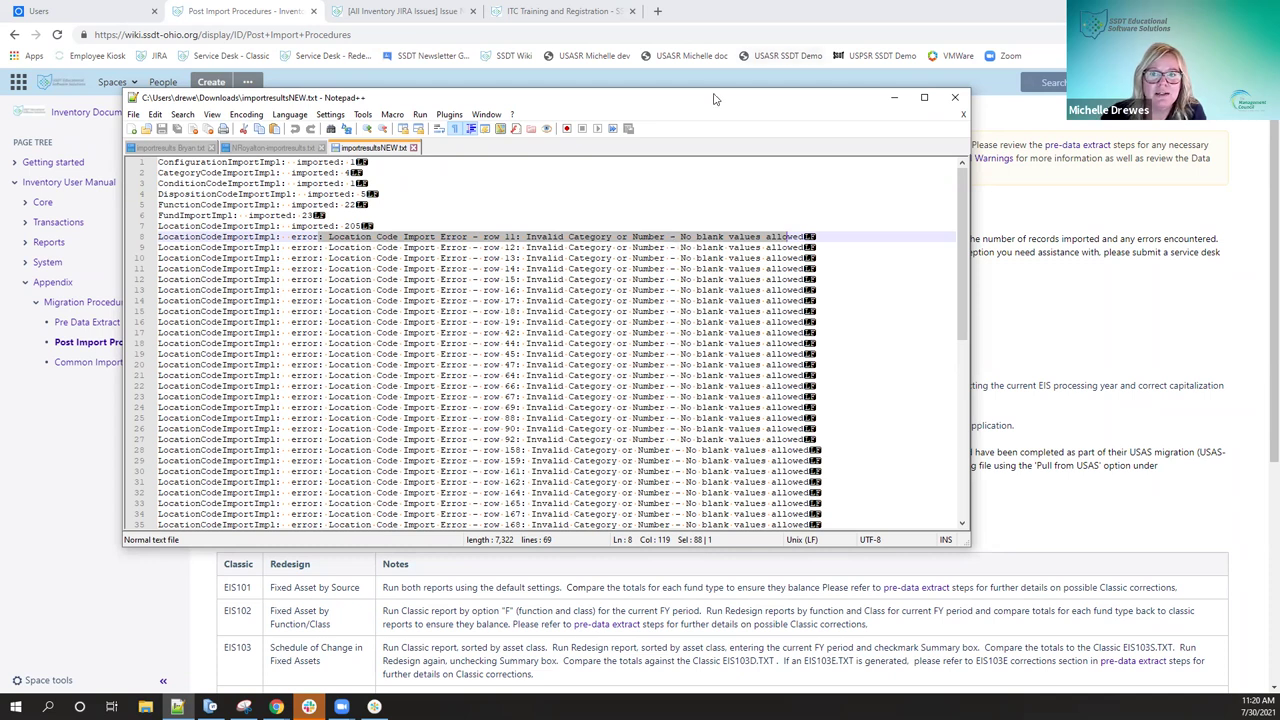
pyautogui.moveTo(714, 100); pyautogui.dragTo(711, 100)
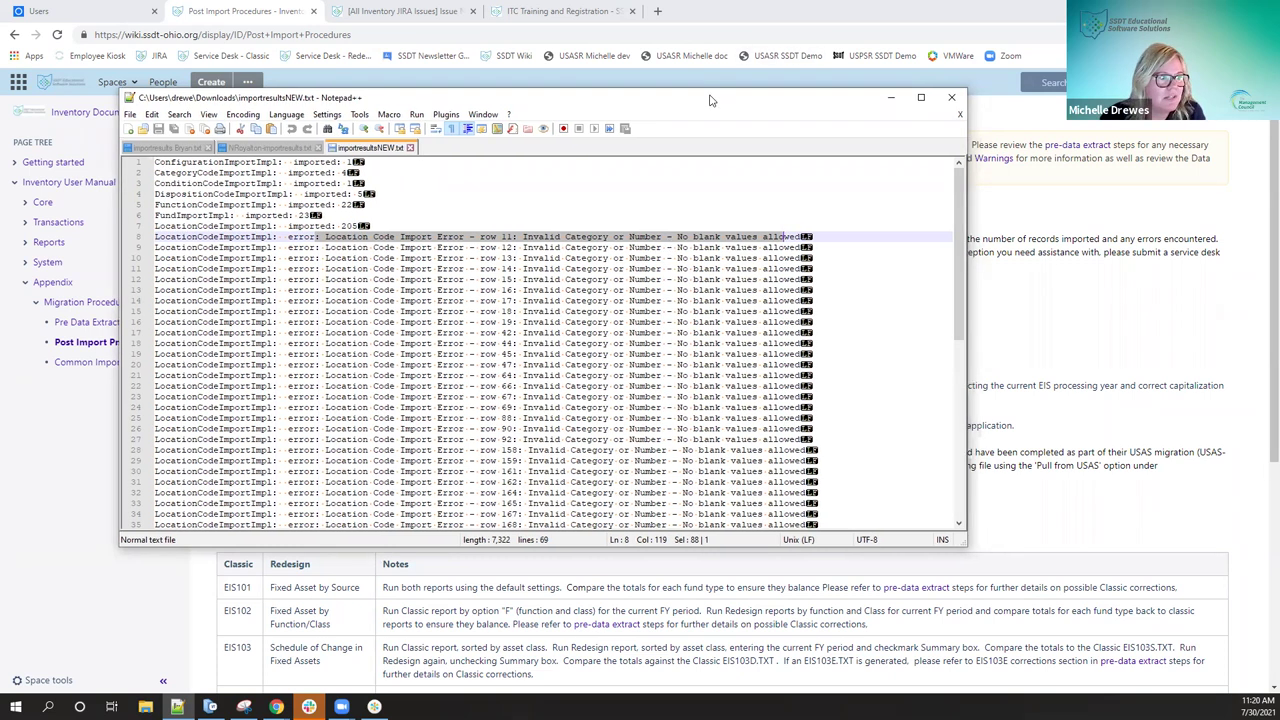
pyautogui.hotkey('alt', 'Tab')
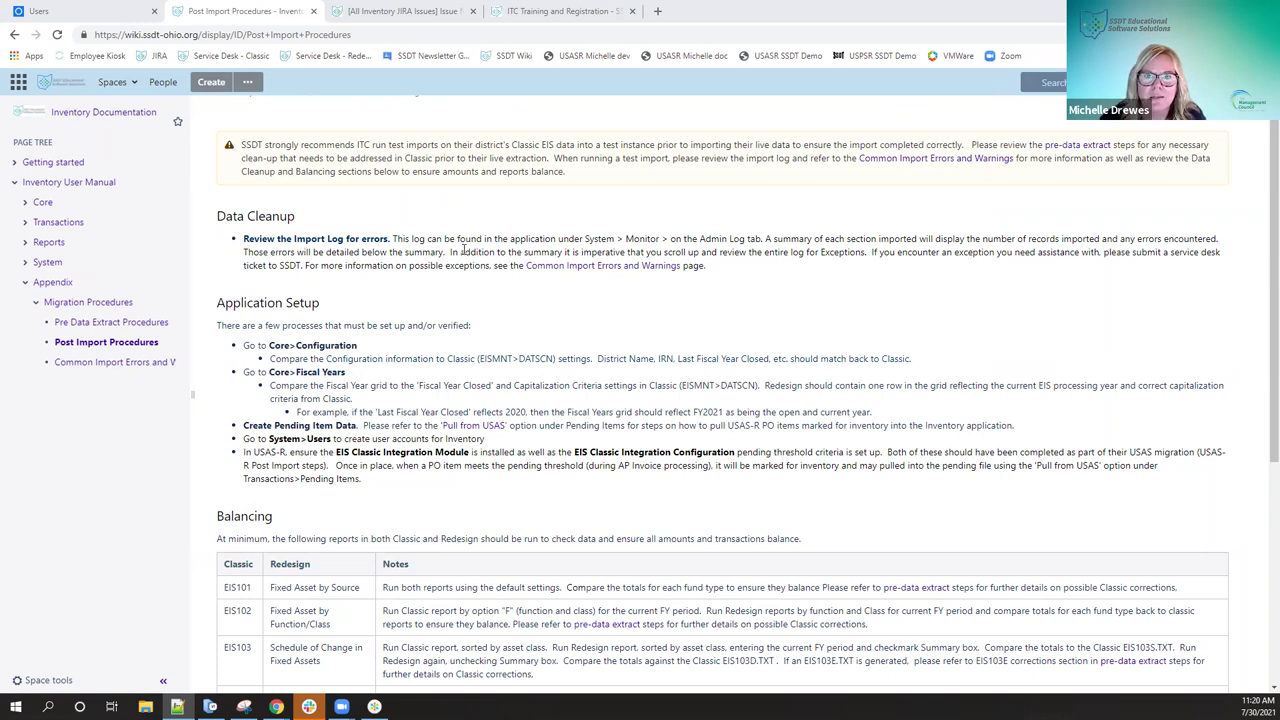
# View the Common Import Errors and Warnings page, go back to Post Import Procedures, and check the end of importresultsNEW.txt.
pyautogui.click(115, 364)
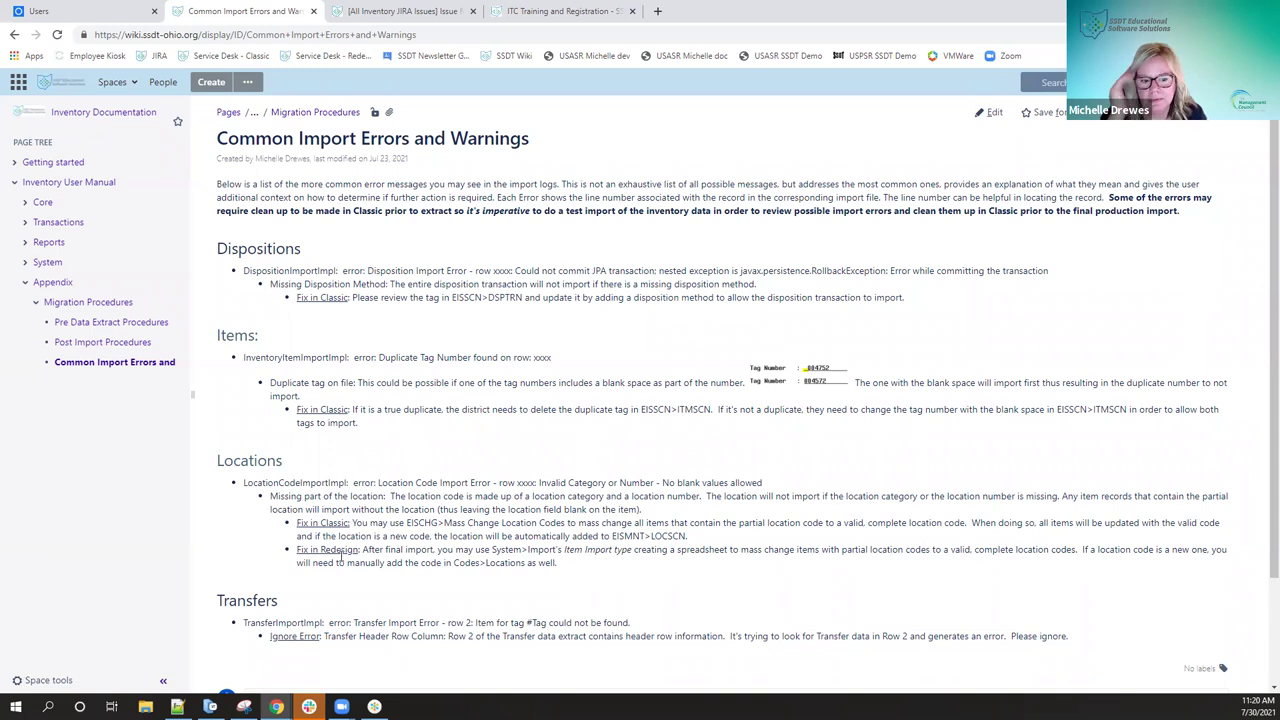
pyautogui.click(113, 344)
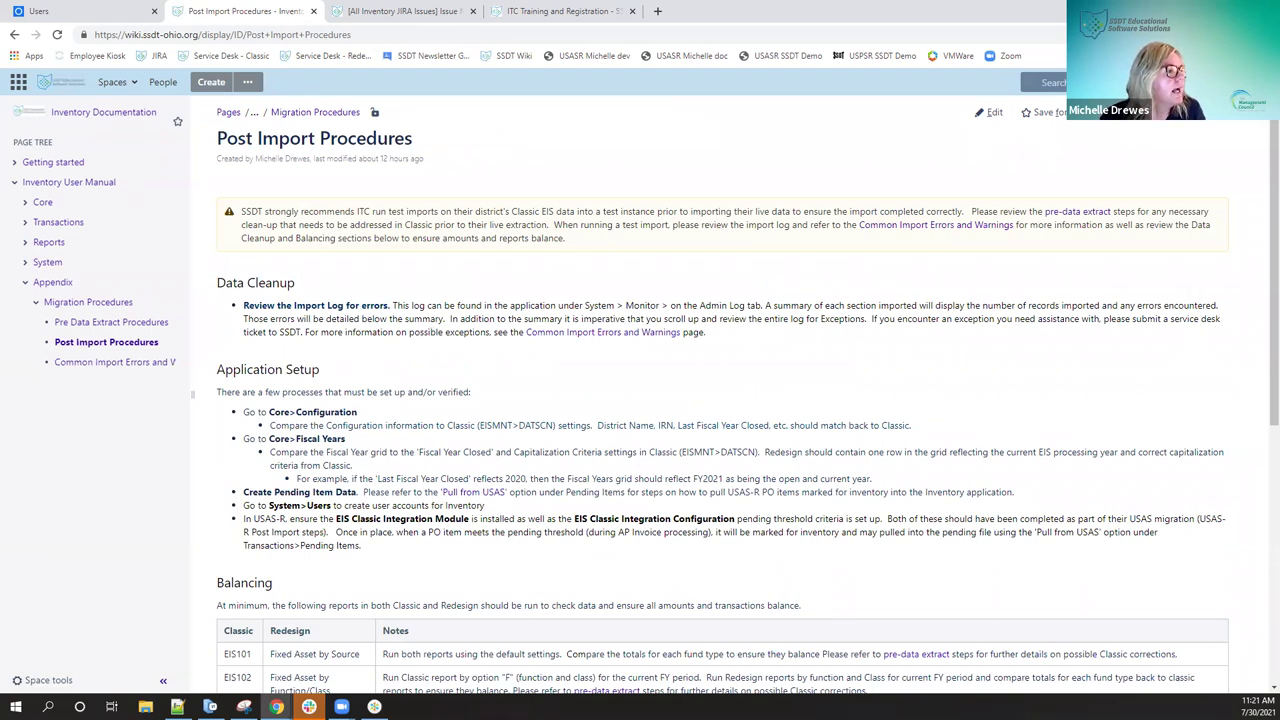
pyautogui.hotkey('alt', 'Tab')
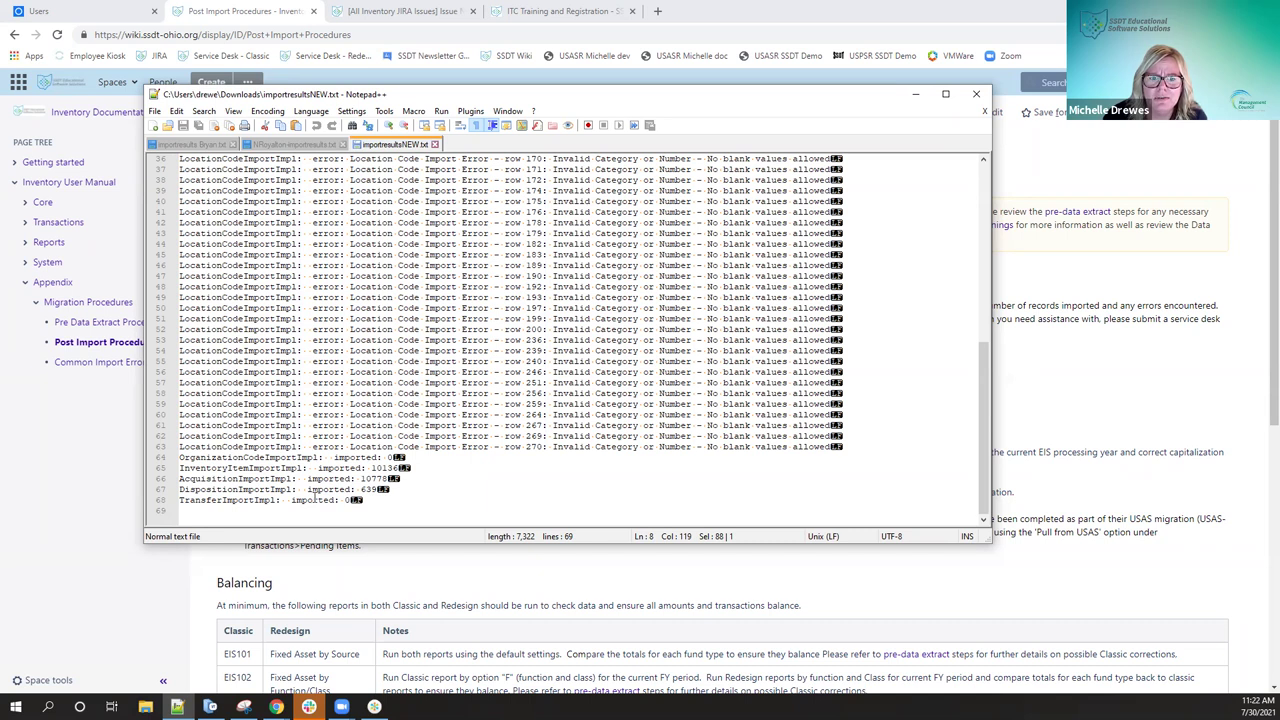
pyautogui.click(916, 97)
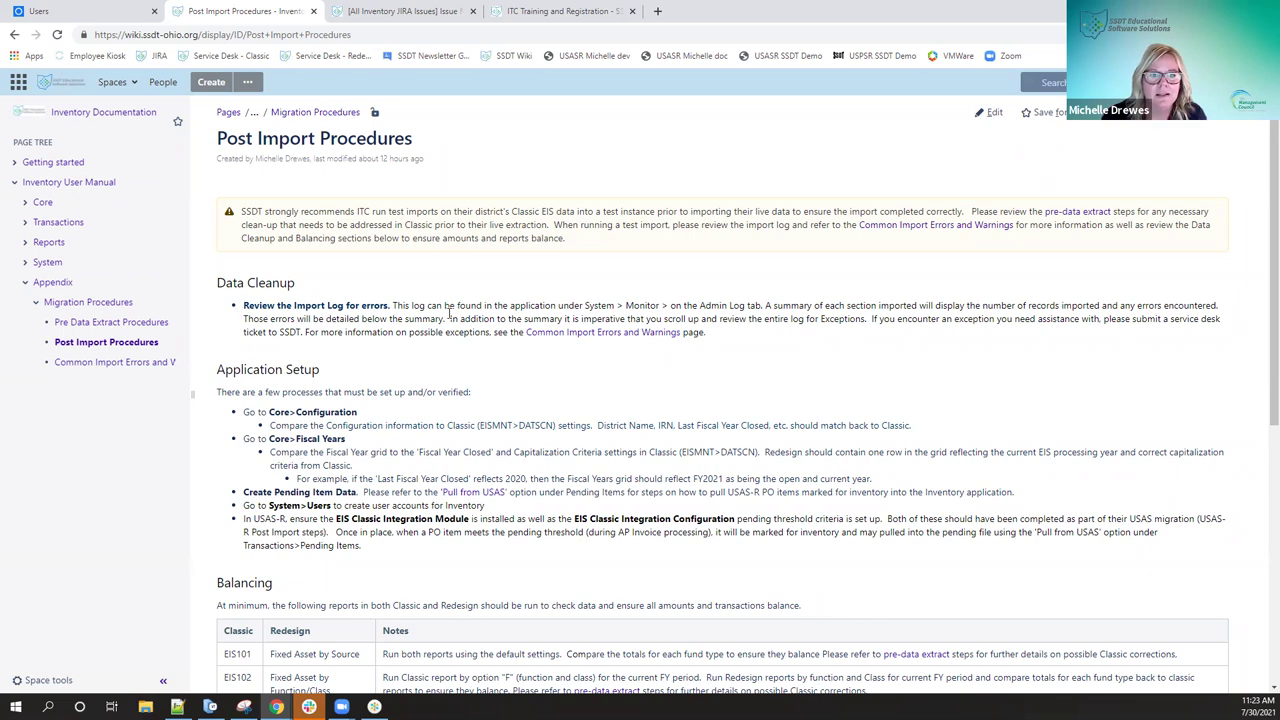
# Review the Application Setup section and the Balancing table of Classic and Redesign reports on the Post Import Procedures page.
pyautogui.scroll(-3, 560, 266)
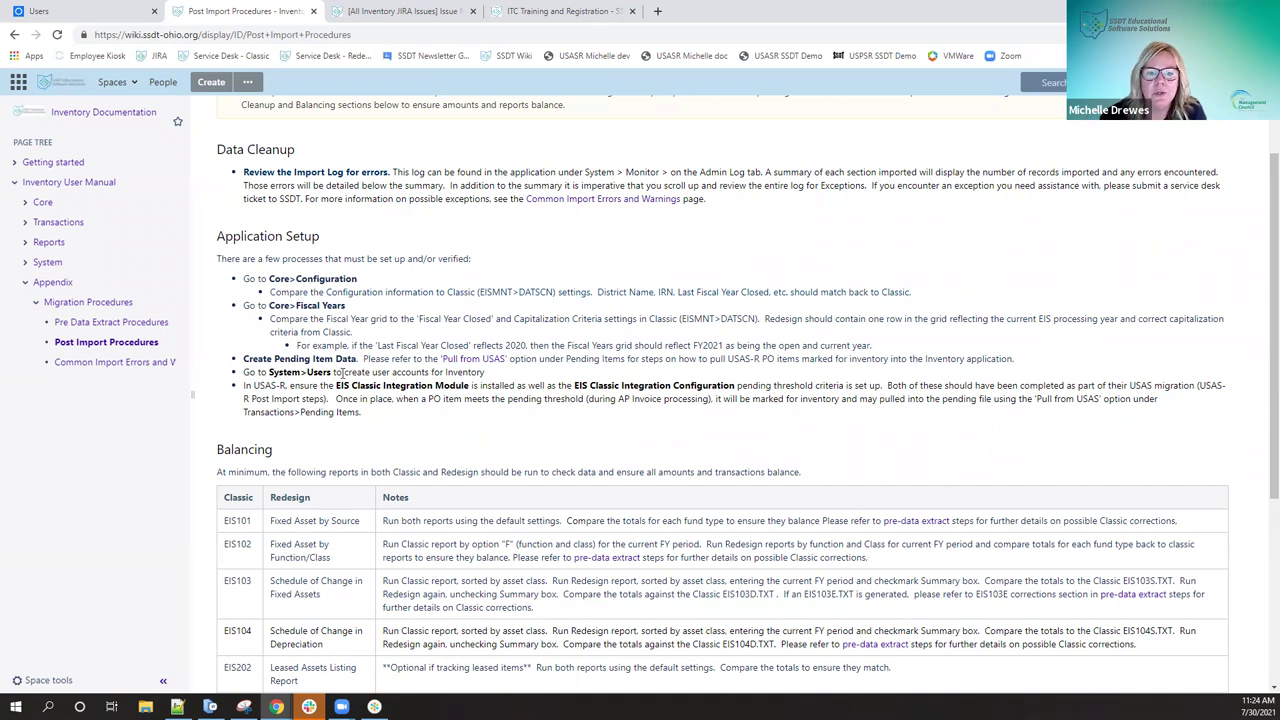
pyautogui.scroll(-3, 463, 416)
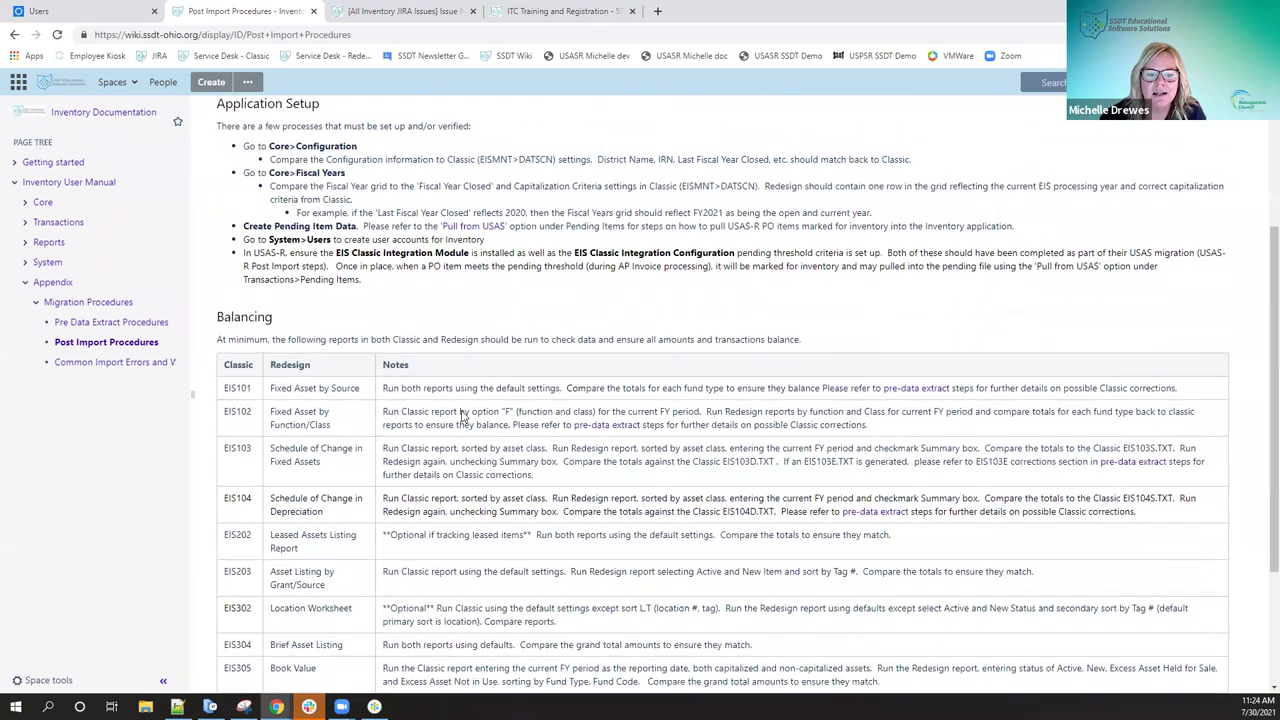
pyautogui.scroll(-5, 437, 390)
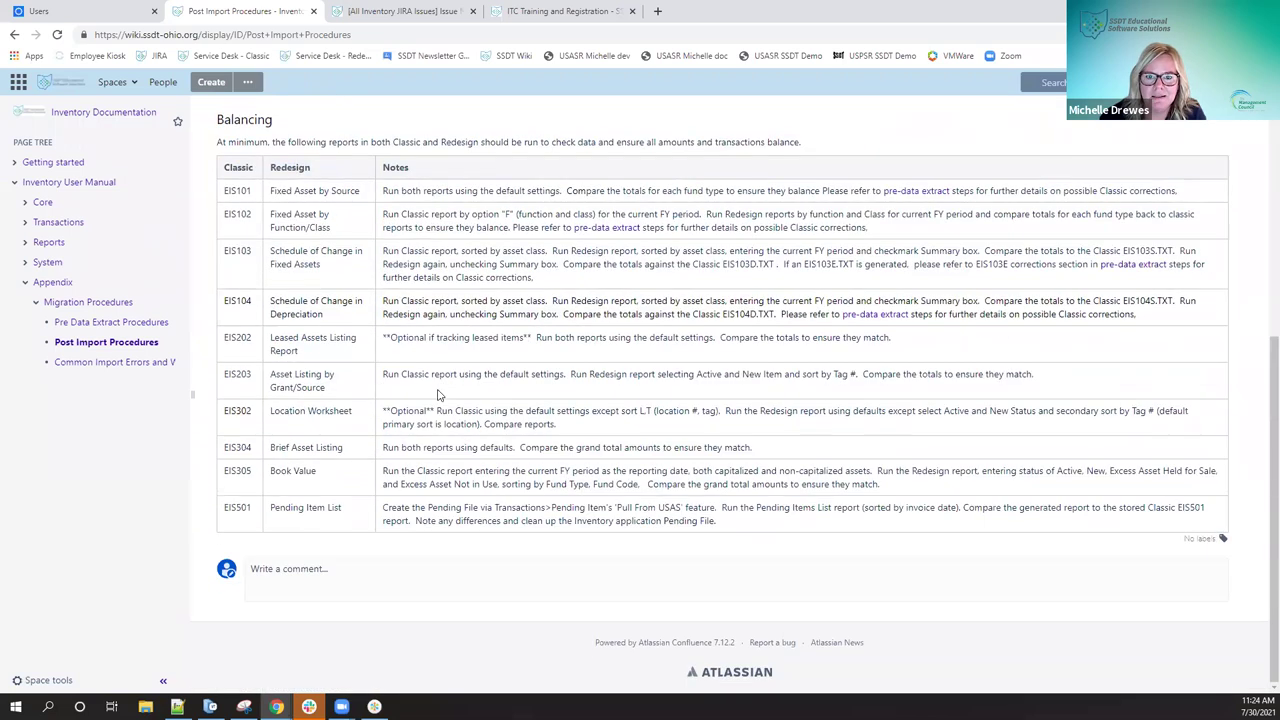
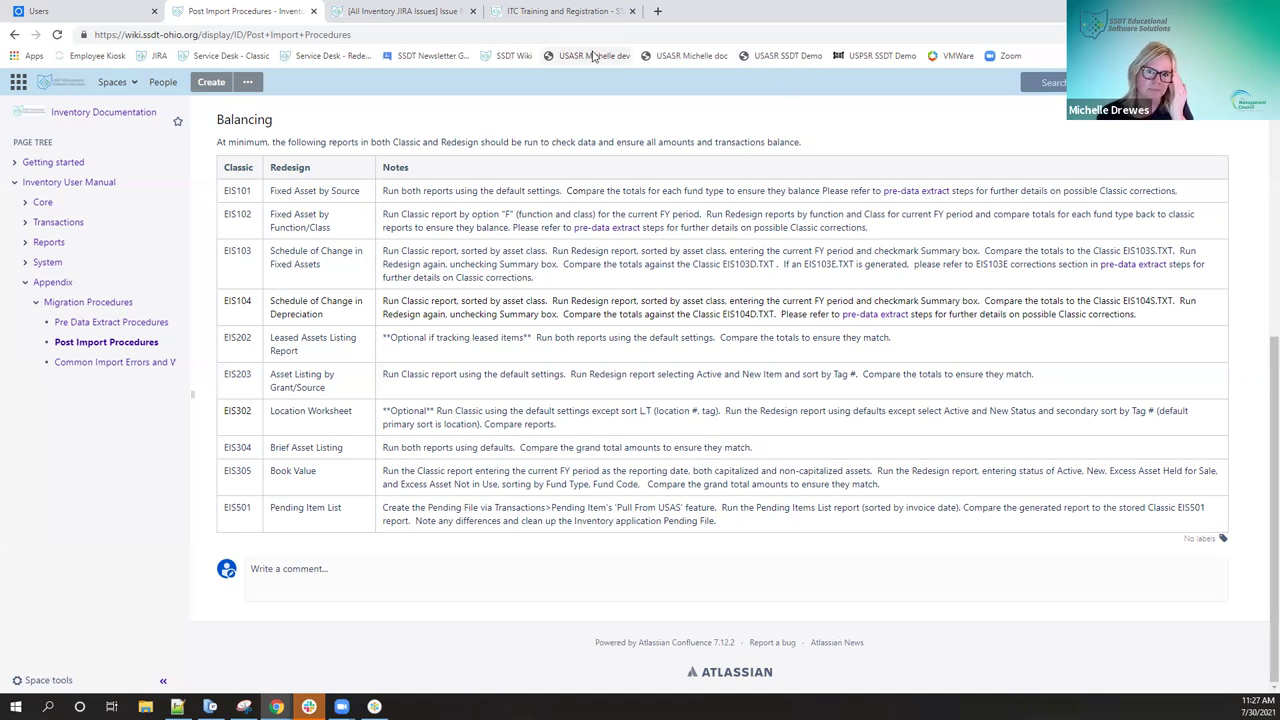
# Switch to JIRA and reopen the All Inventory JIRA Issues filter from the personal dashboard's favorite filters.
pyautogui.click(403, 13)
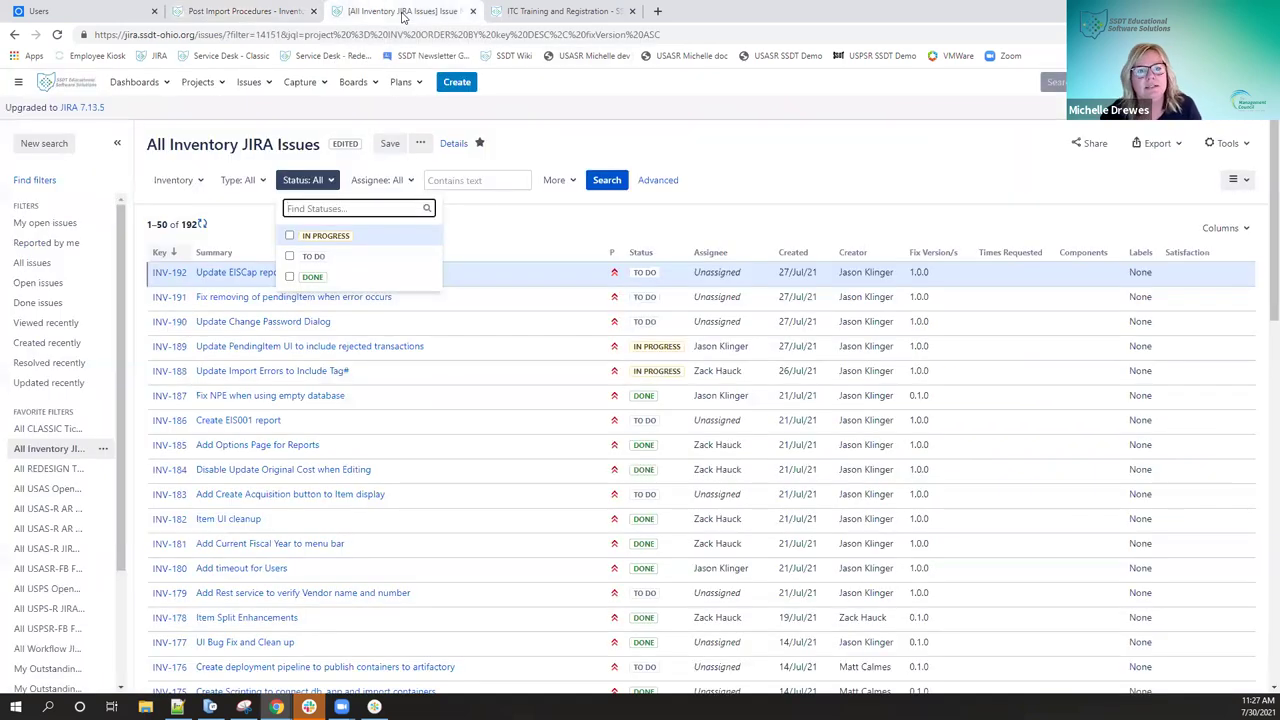
pyautogui.click(786, 168)
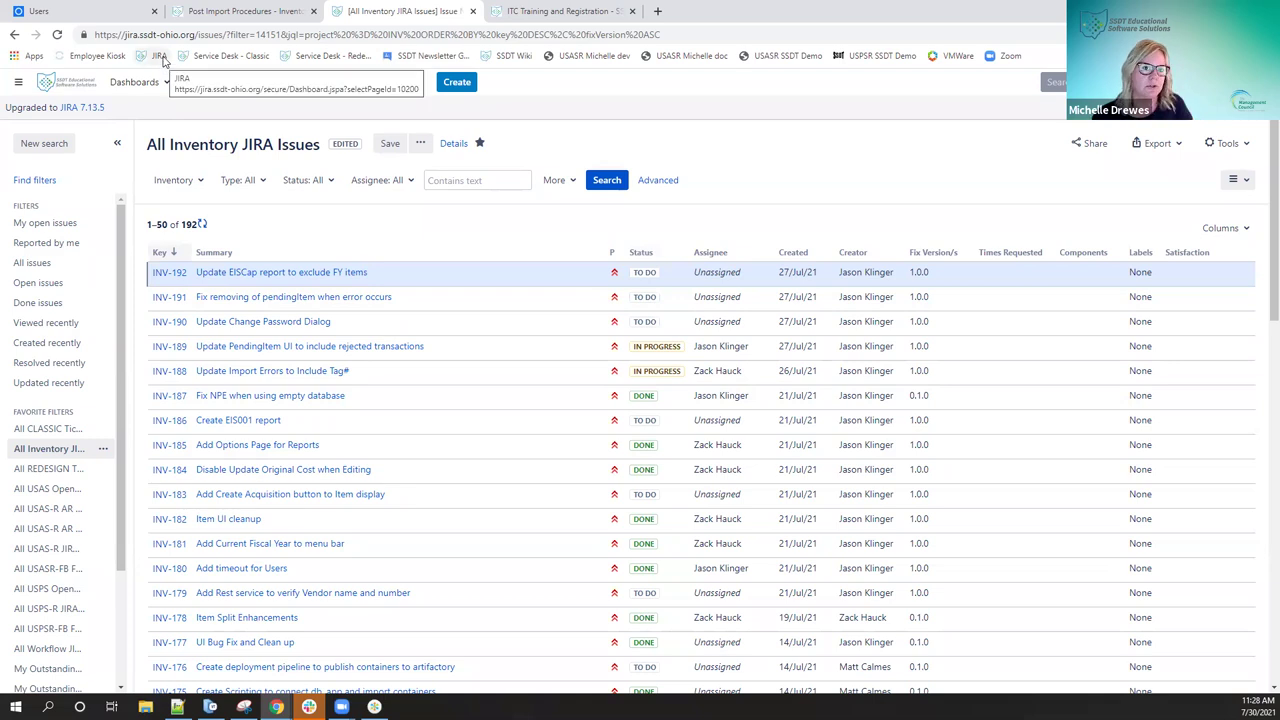
pyautogui.click(158, 84)
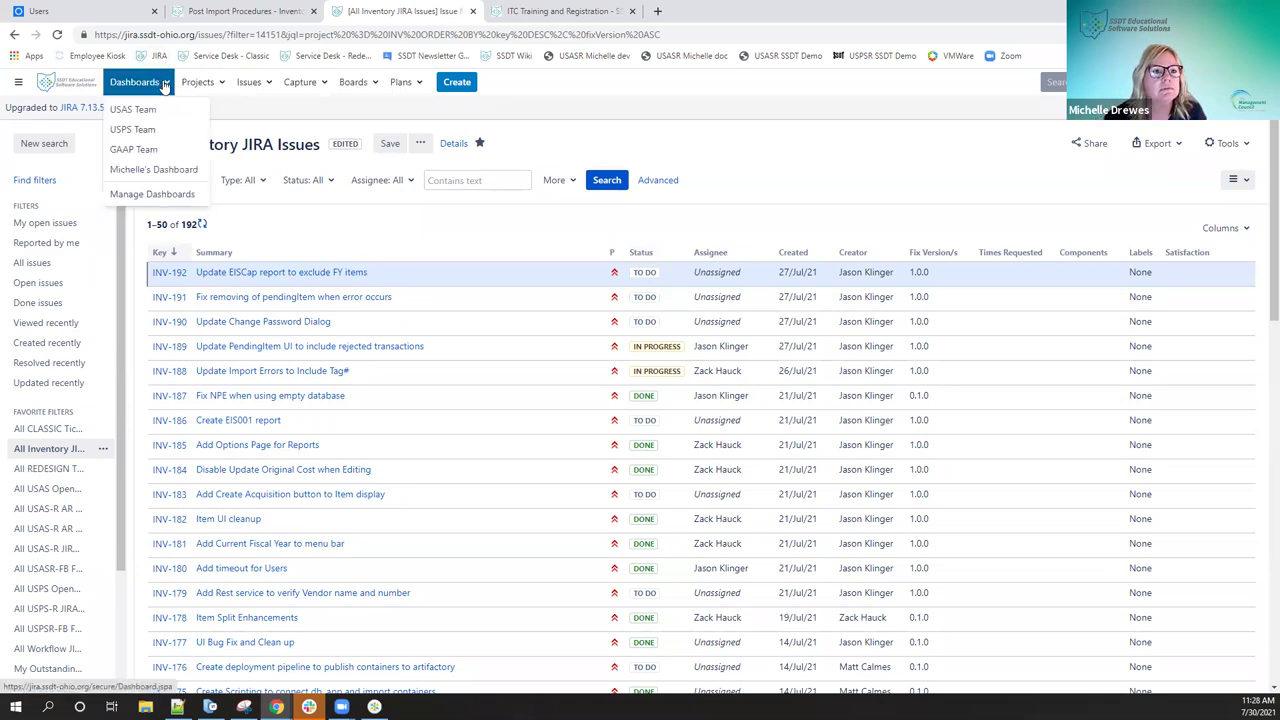
pyautogui.click(167, 171)
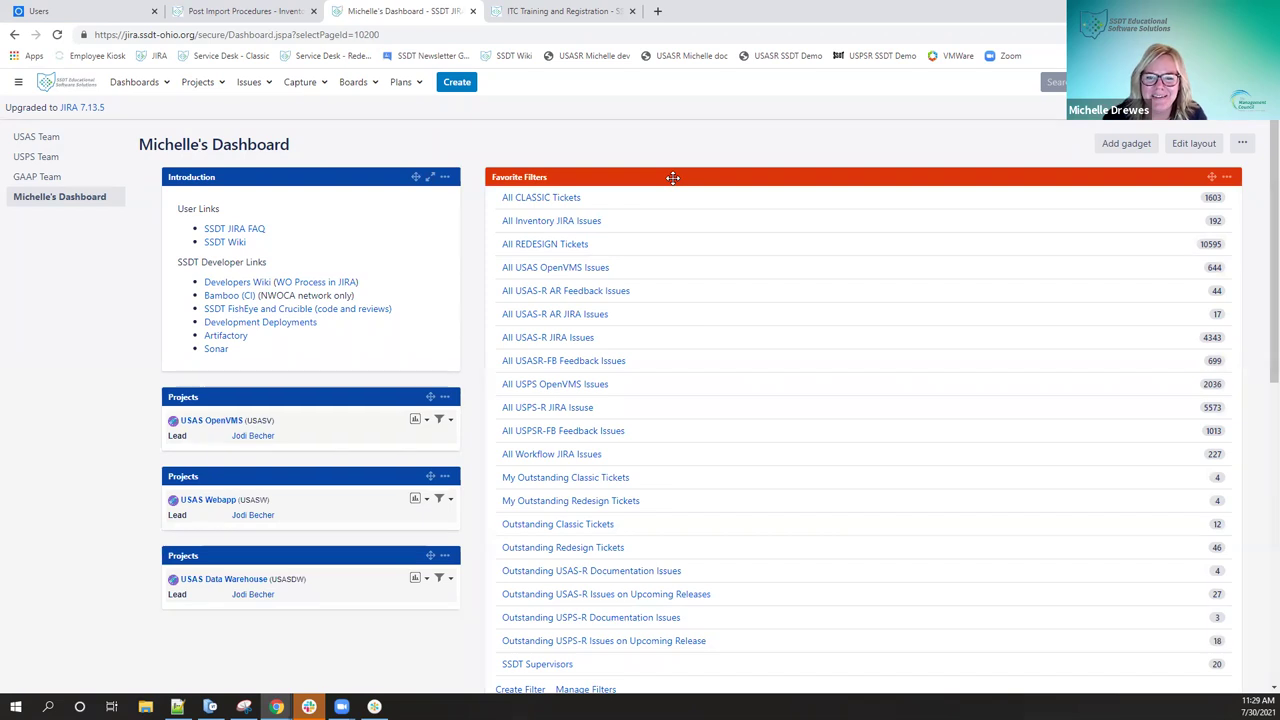
pyautogui.click(541, 222)
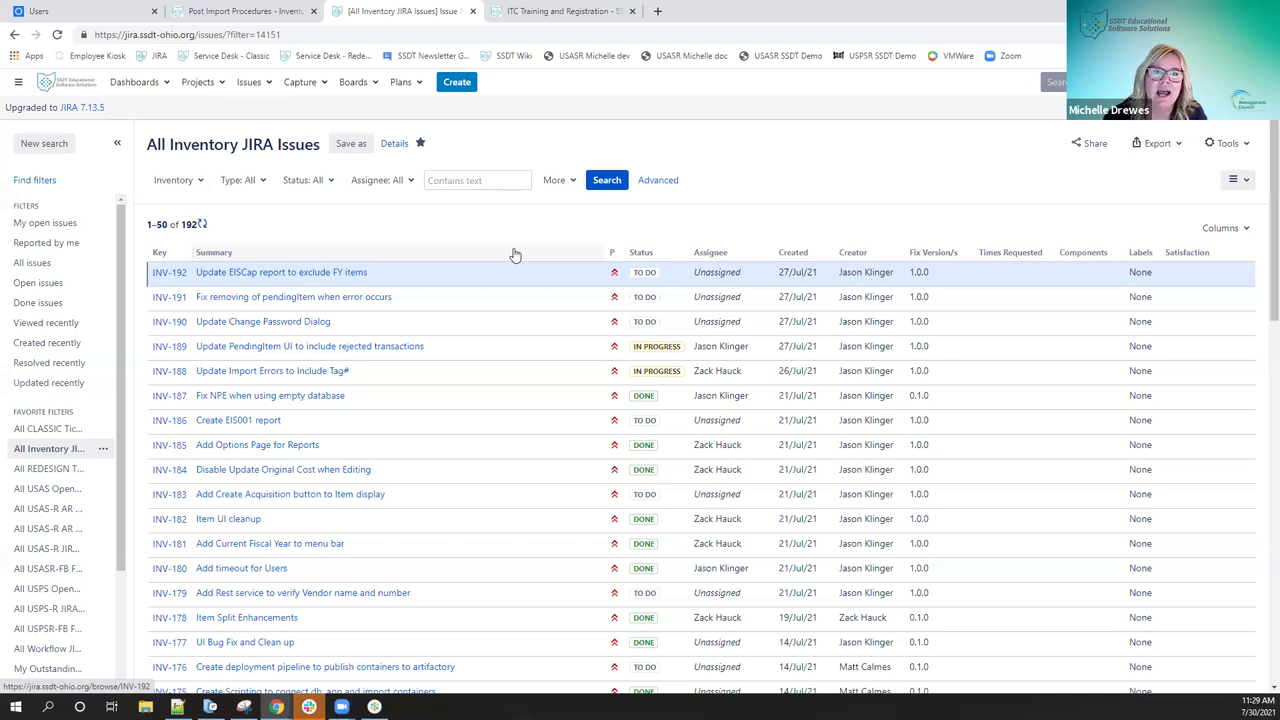
# Limit the inventory issues to the In Progress and To Do statuses and show the additional save options for the edited filter.
pyautogui.click(330, 183)
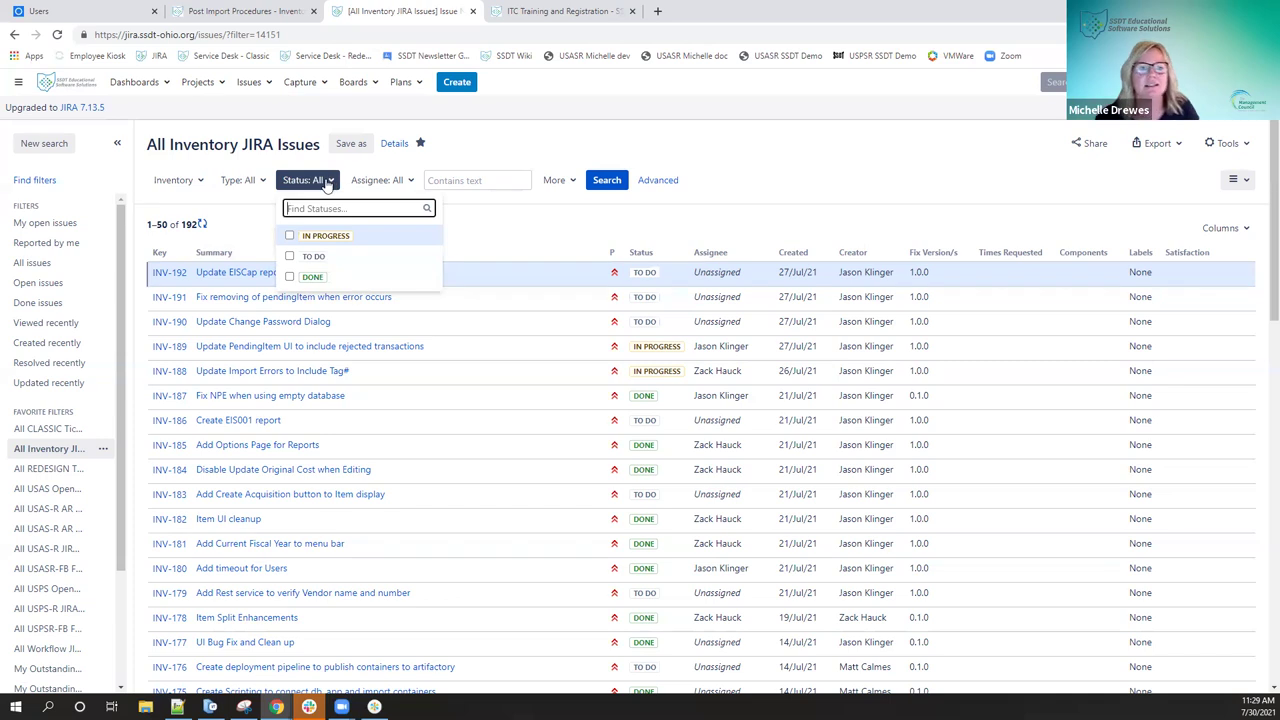
pyautogui.click(290, 236)
pyautogui.click(290, 256)
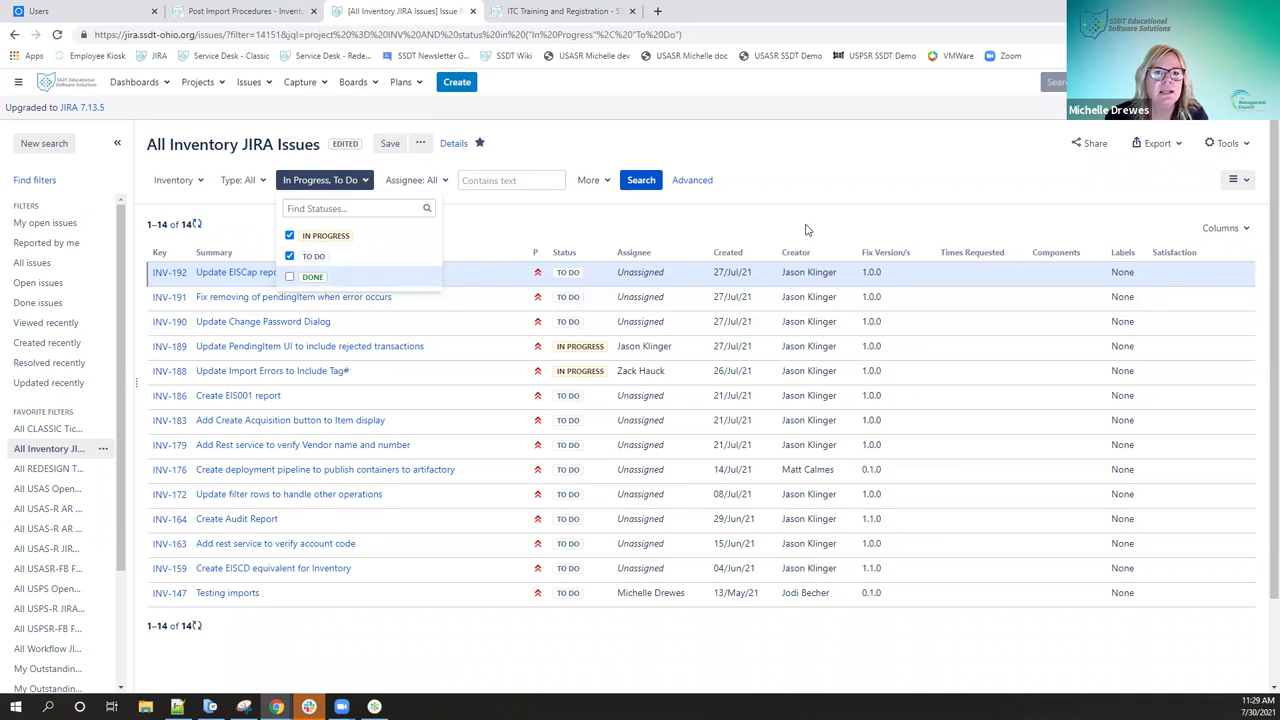
pyautogui.click(421, 145)
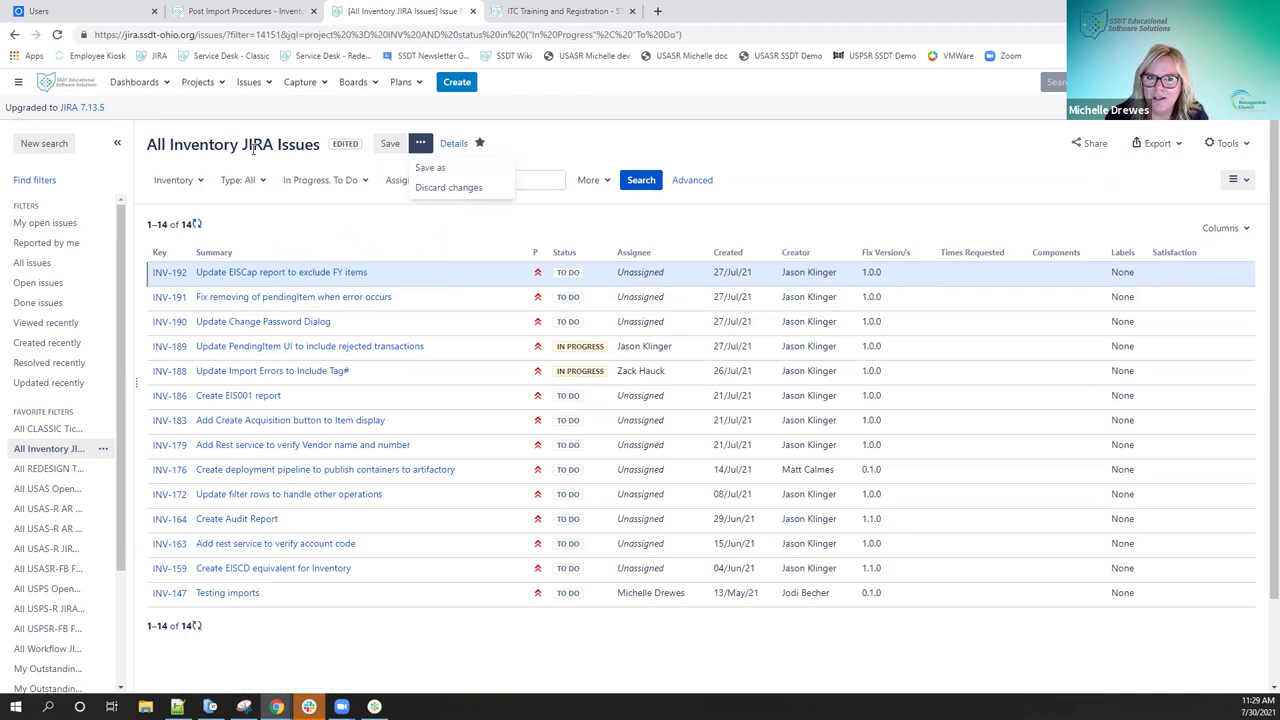
# Save the edited filter as a new filter named Outstanding Inventory Issues and reopen it from the personal dashboard's favorite filters.
pyautogui.click(428, 168)
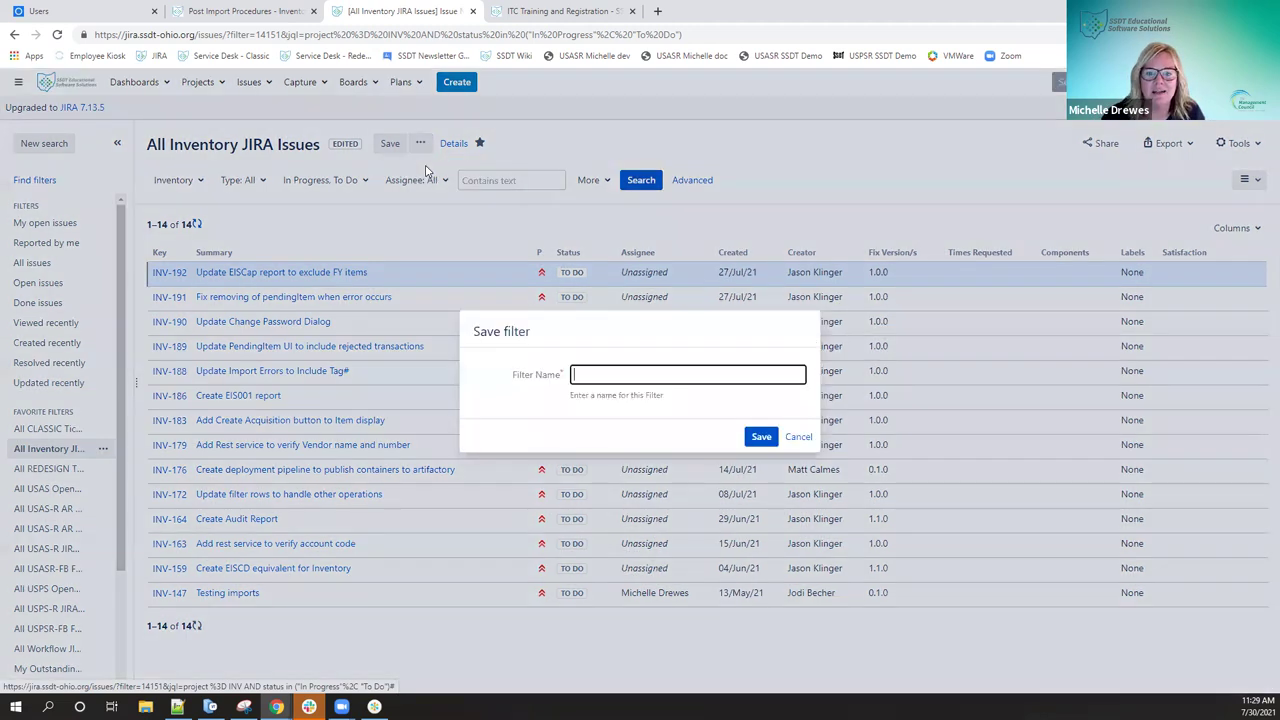
pyautogui.write('Ou')
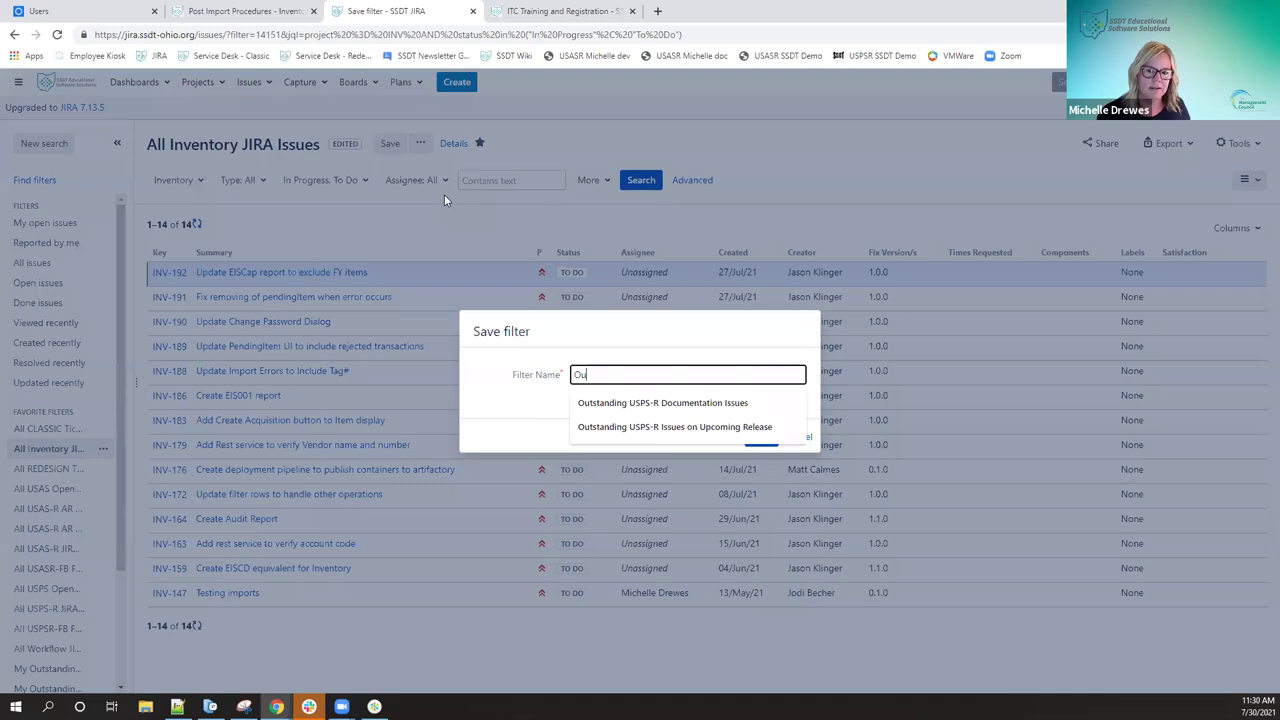
pyautogui.write('tstanding ')
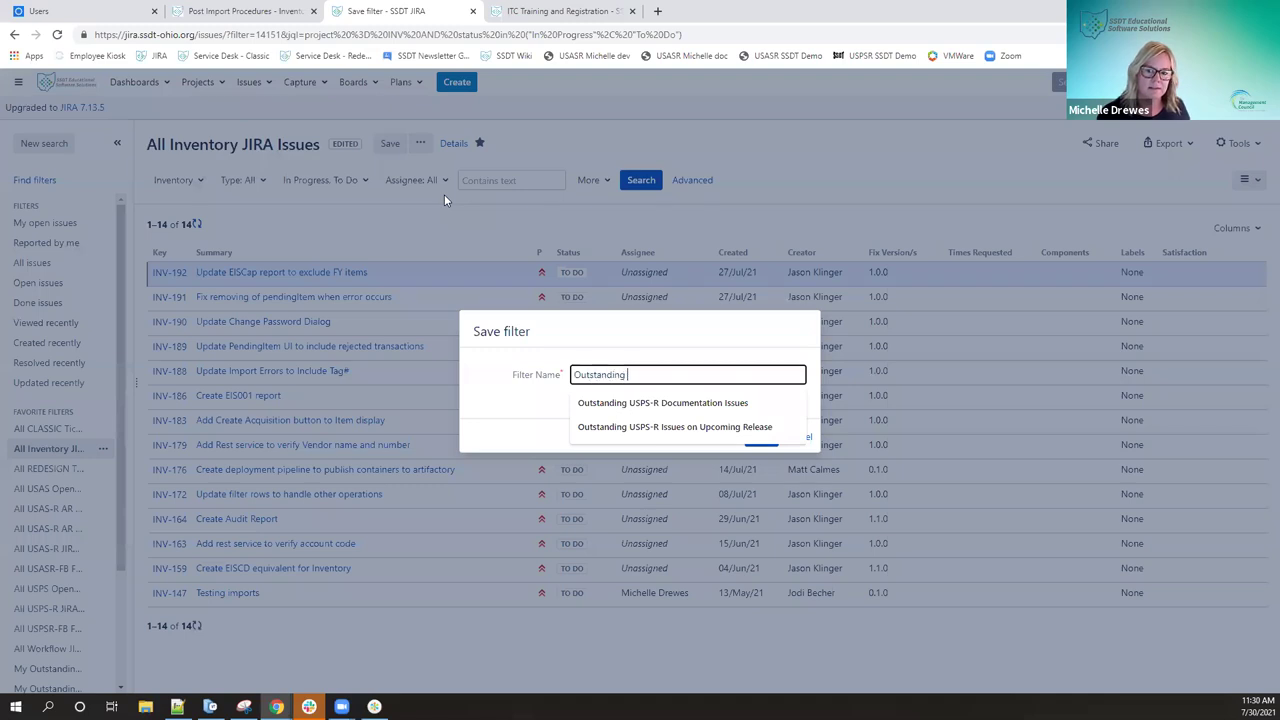
pyautogui.write('Inventory Issues')
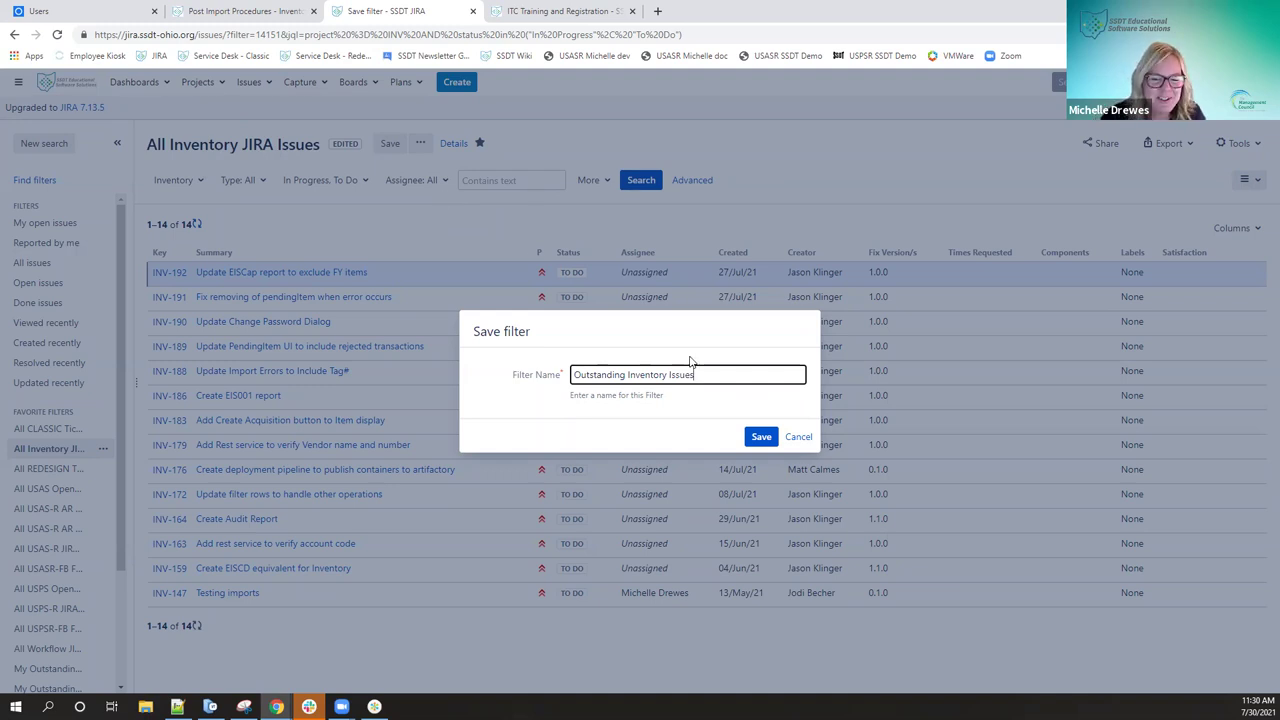
pyautogui.click(761, 437)
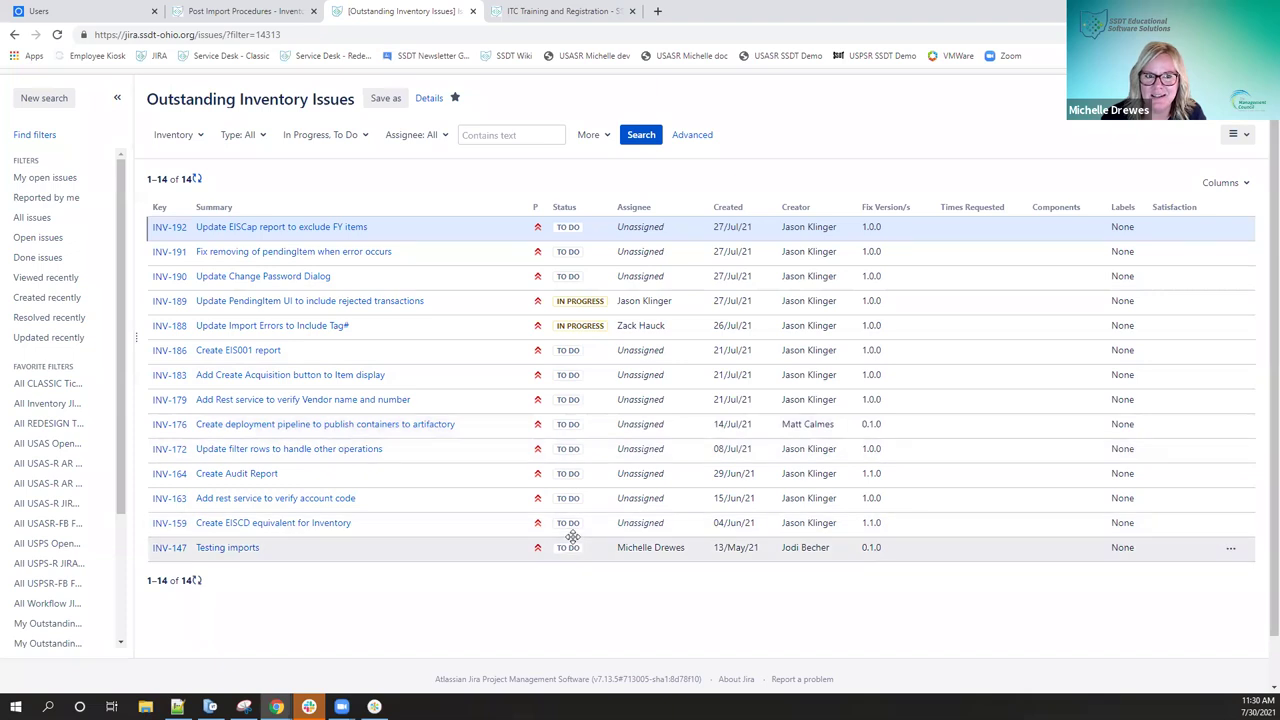
pyautogui.click(159, 57)
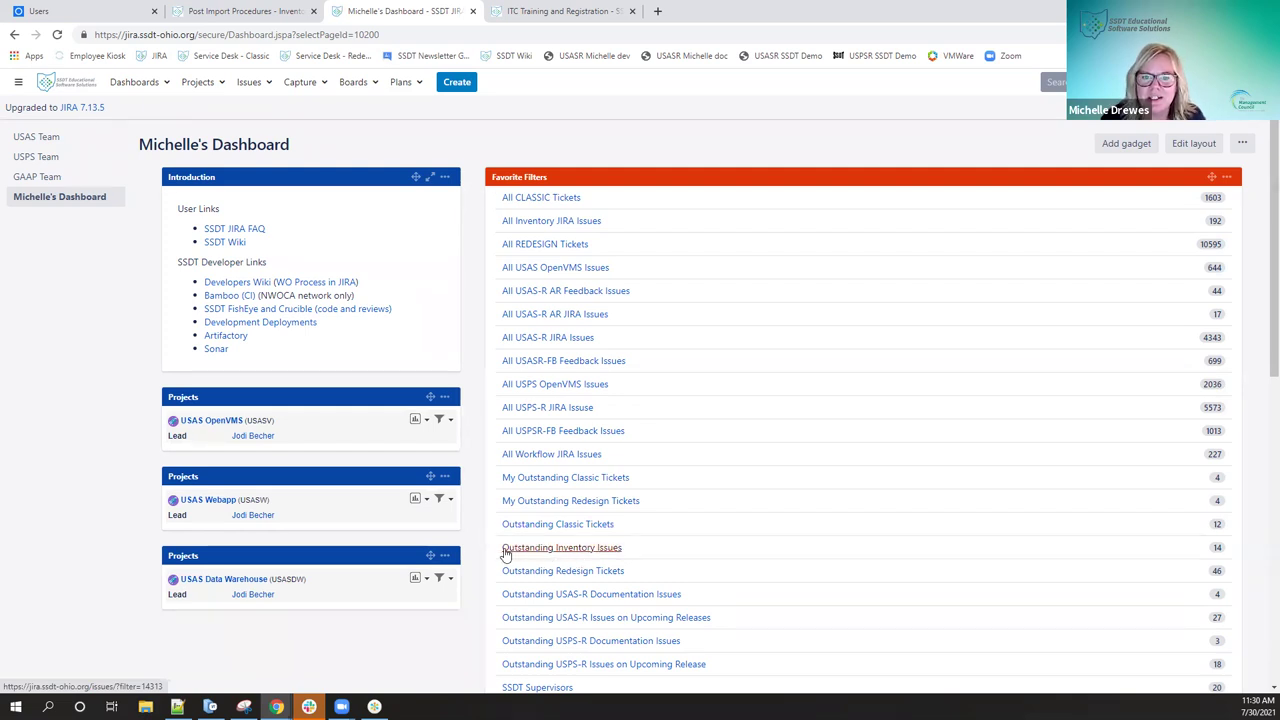
pyautogui.click(545, 552)
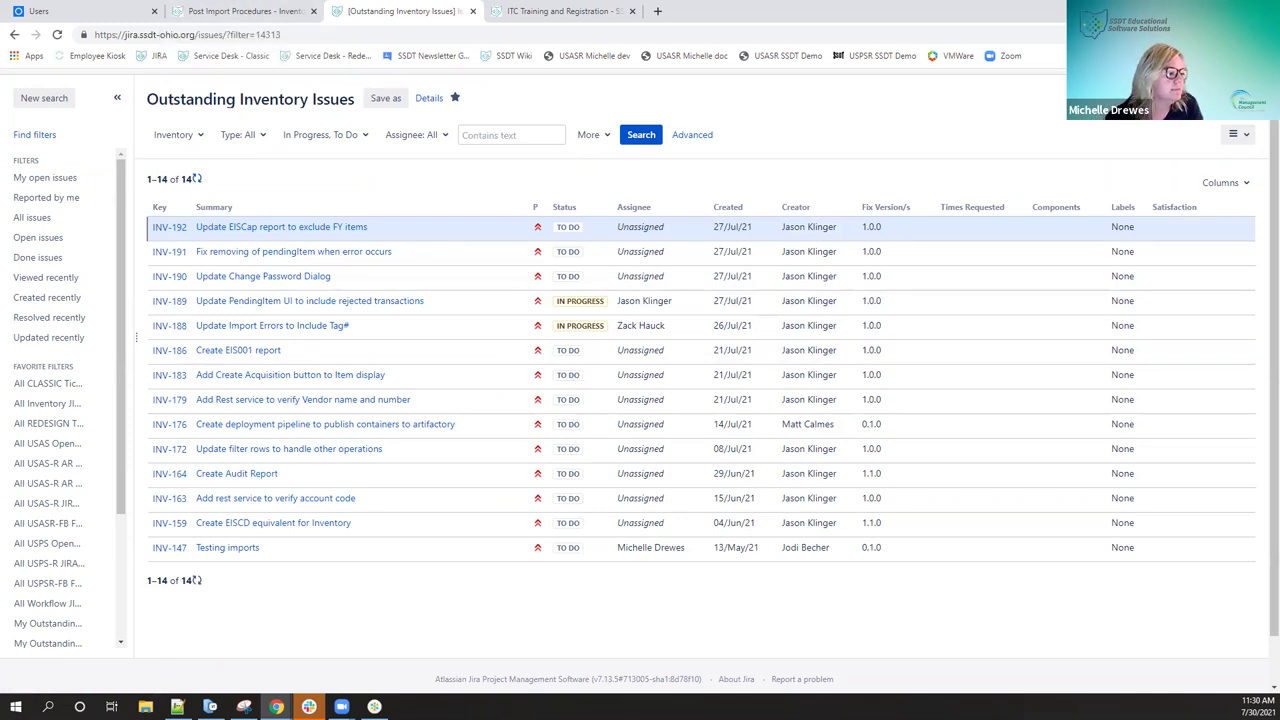
# Open the agenda of the 30 Jul 2021 Inventory training from the ITC Training and Registration page and review its upcoming and Post Production items.
pyautogui.click(577, 18)
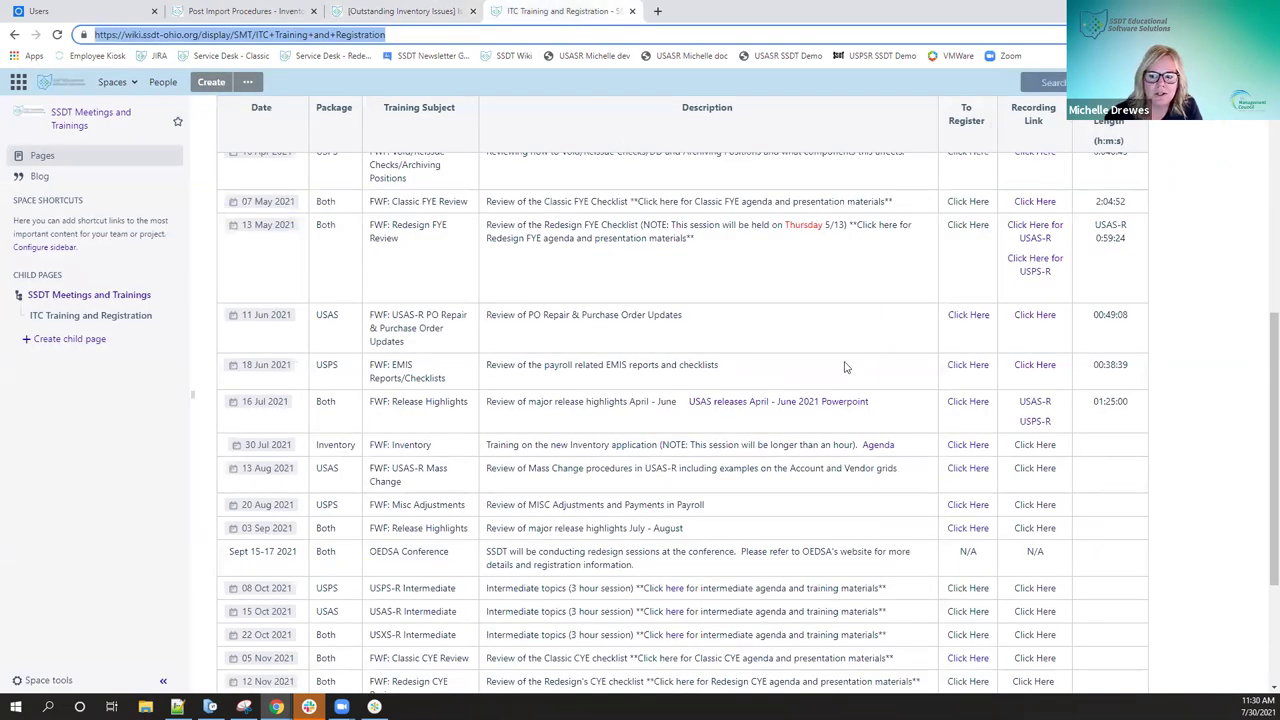
pyautogui.click(879, 446)
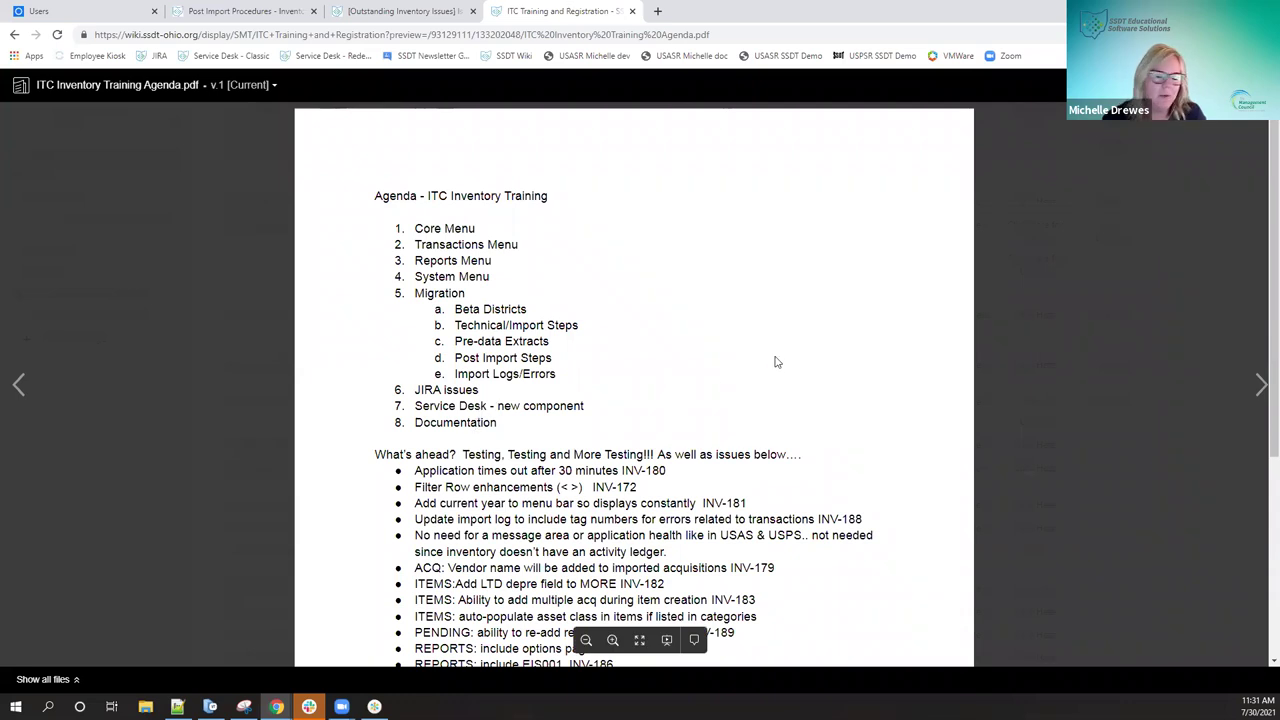
pyautogui.scroll(-2, 775, 362)
pyautogui.scroll(-1, 776, 362)
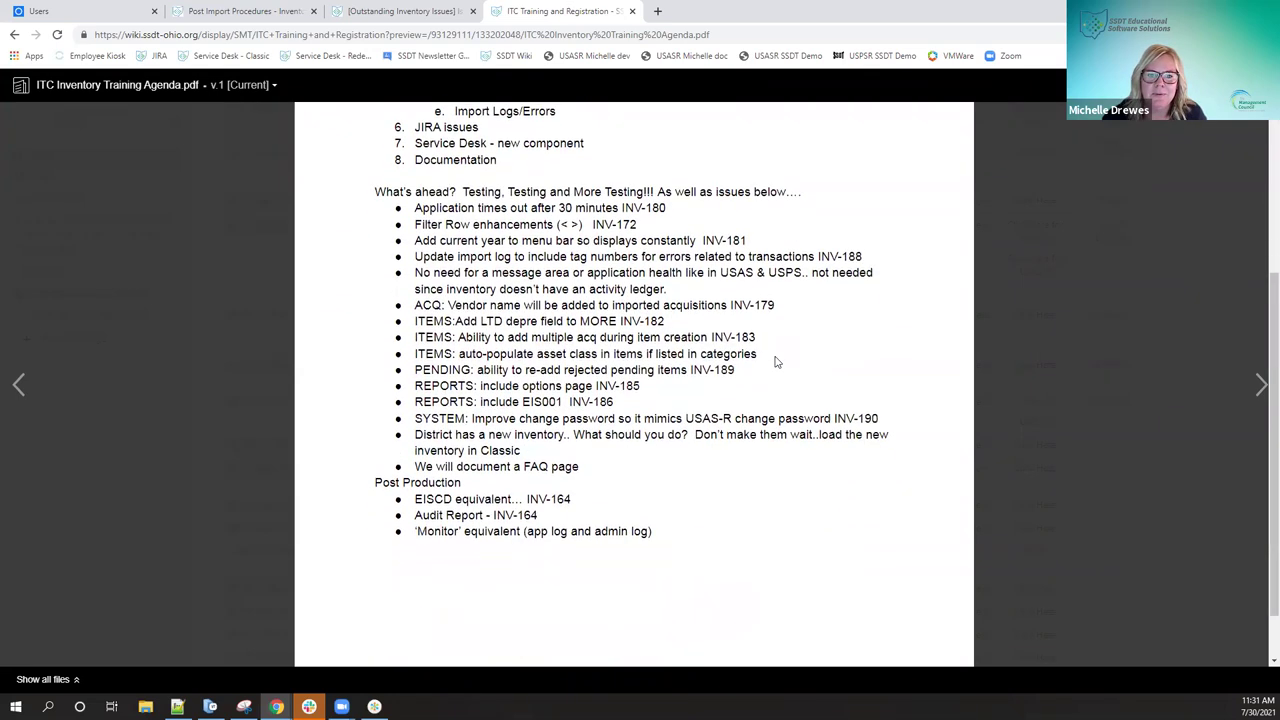